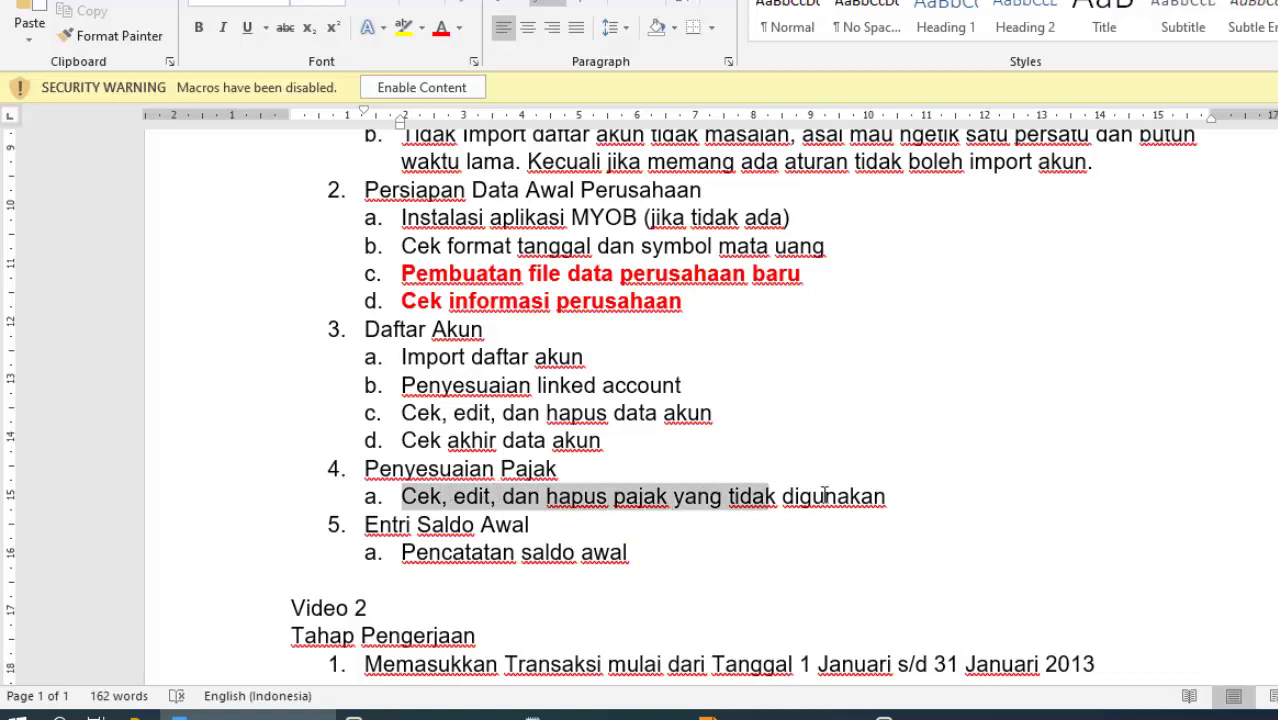
# - Review the remaining preparation items, from Penyesuaian Pajak to Entri Saldo Awal, and the Video 2 transaction-entry stage in the outline
pyautogui.click(777, 497)
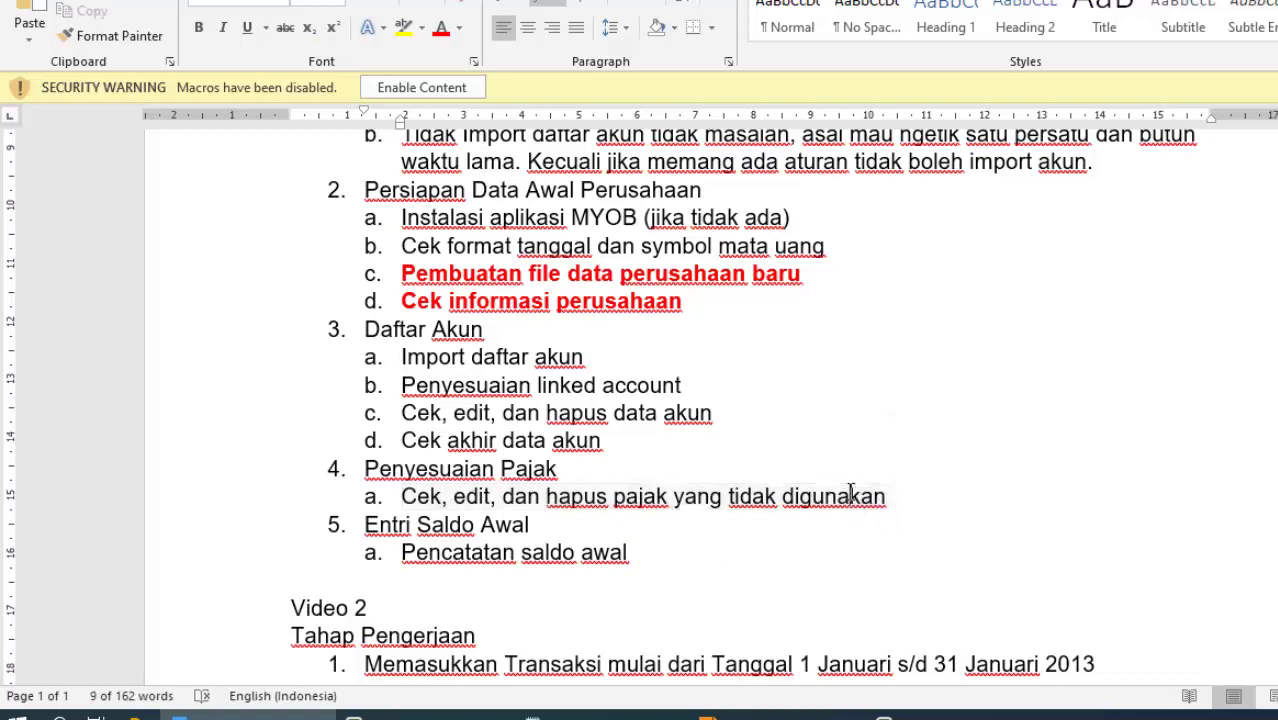
pyautogui.moveTo(435, 558); pyautogui.dragTo(659, 570)
pyautogui.click(643, 563)
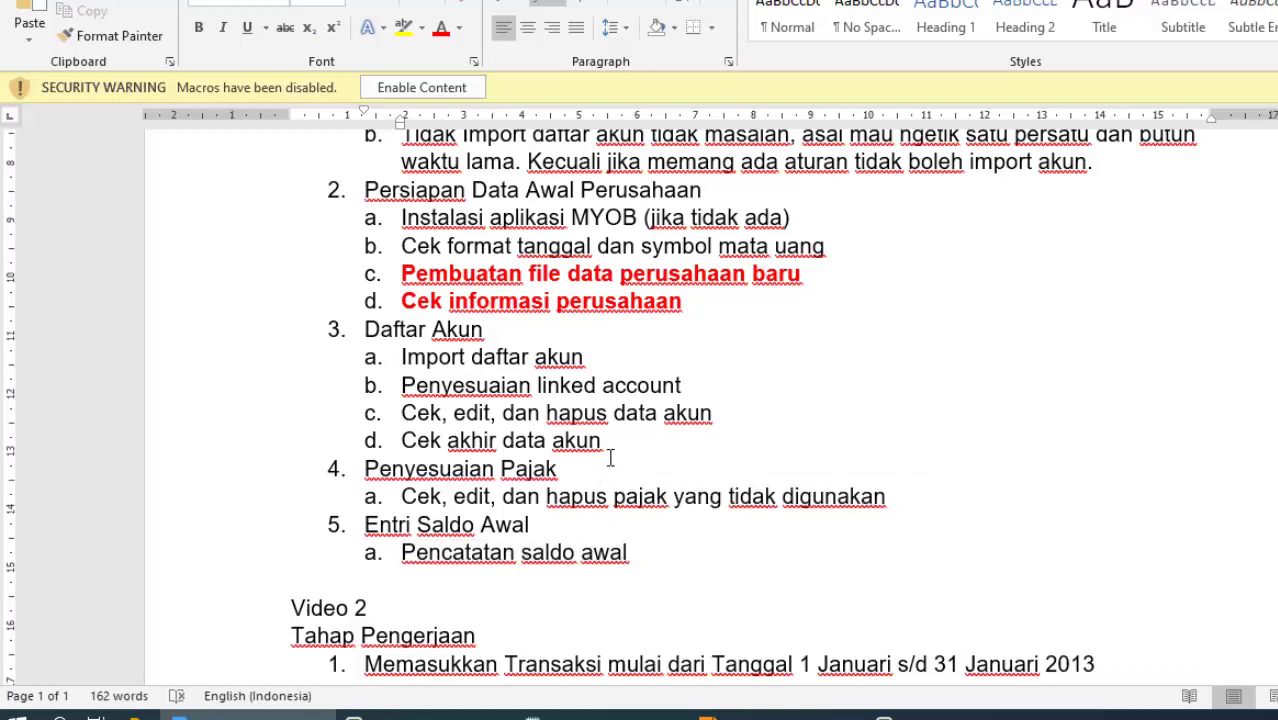
pyautogui.scroll(6, 607, 456)
pyautogui.scroll(-10, 362, 275)
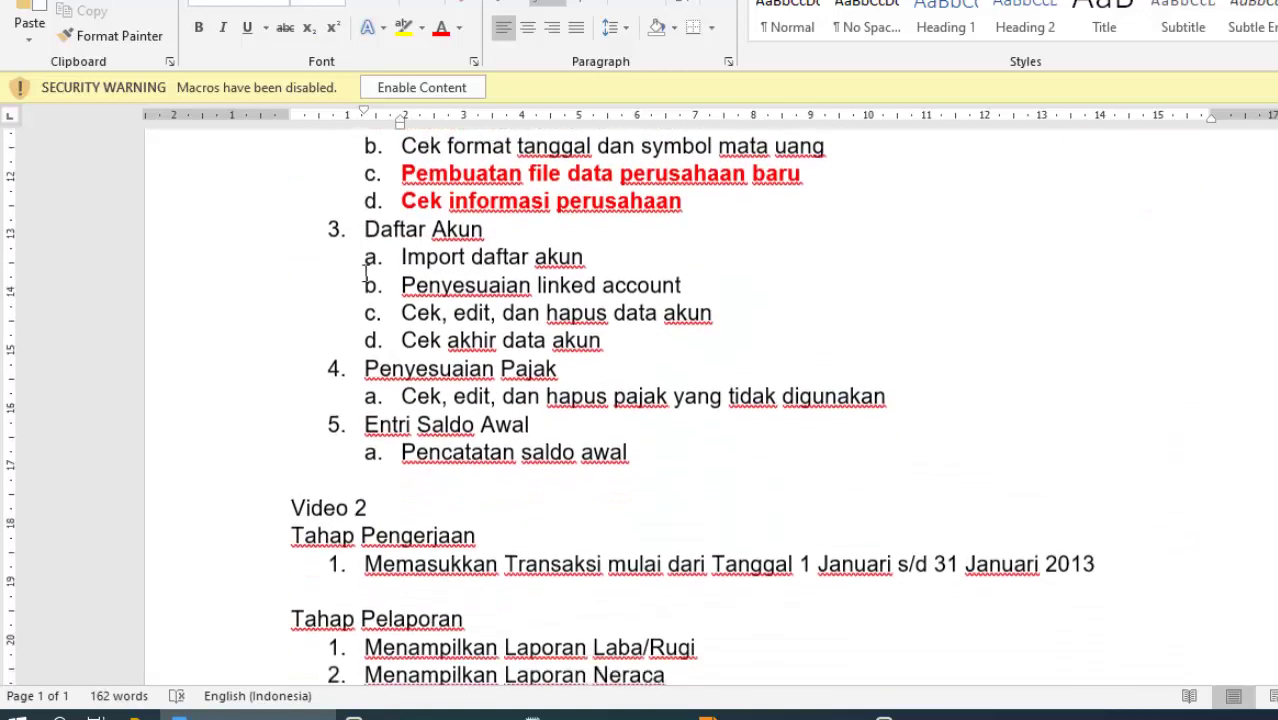
pyautogui.moveTo(379, 309); pyautogui.dragTo(1103, 299)
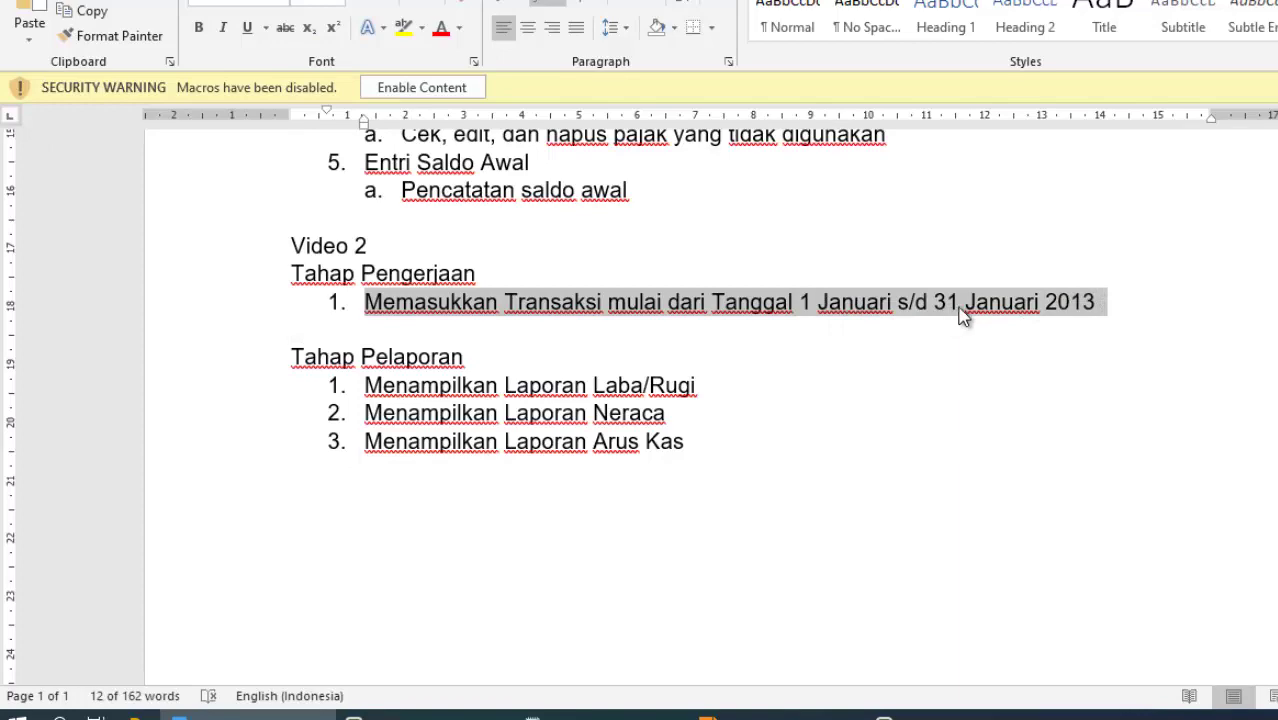
pyautogui.click(1093, 298)
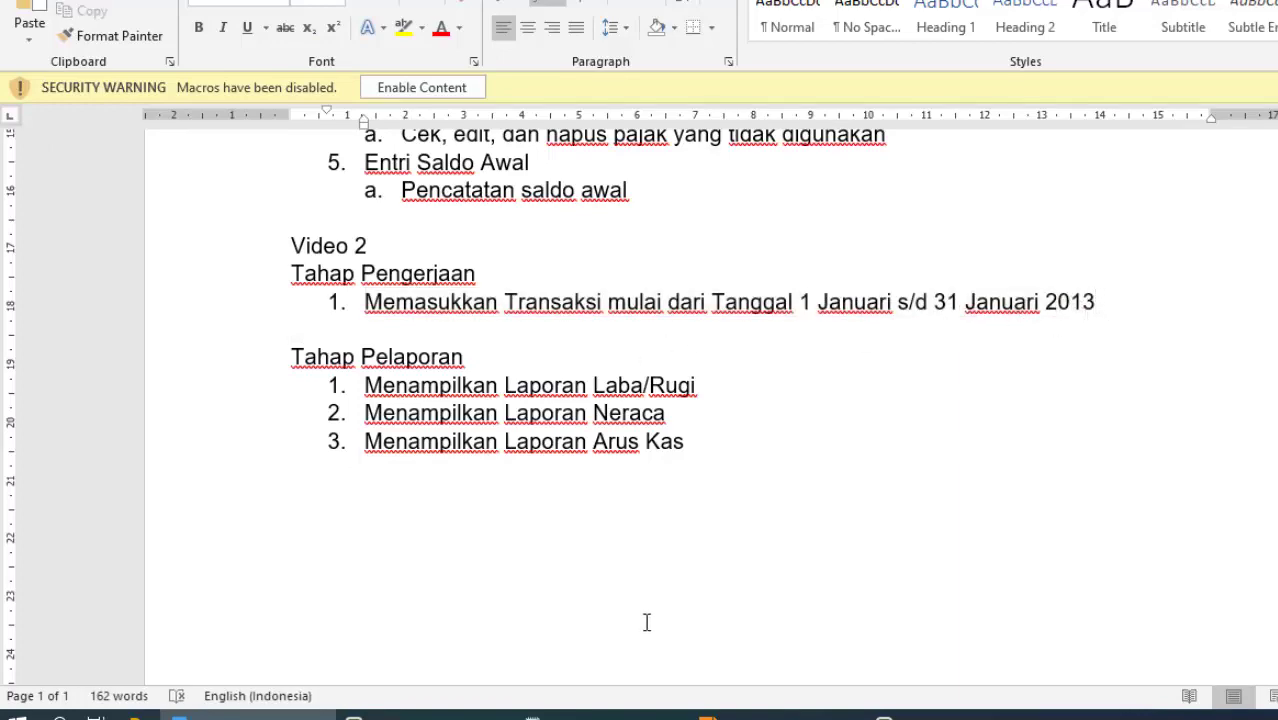
# - Switch to the e-book in Foxit Reader and look through the transaction table from Jan 3 to Jan 31
pyautogui.hotkey('alt', 'Tab')
pyautogui.scroll(15, 845, 435)
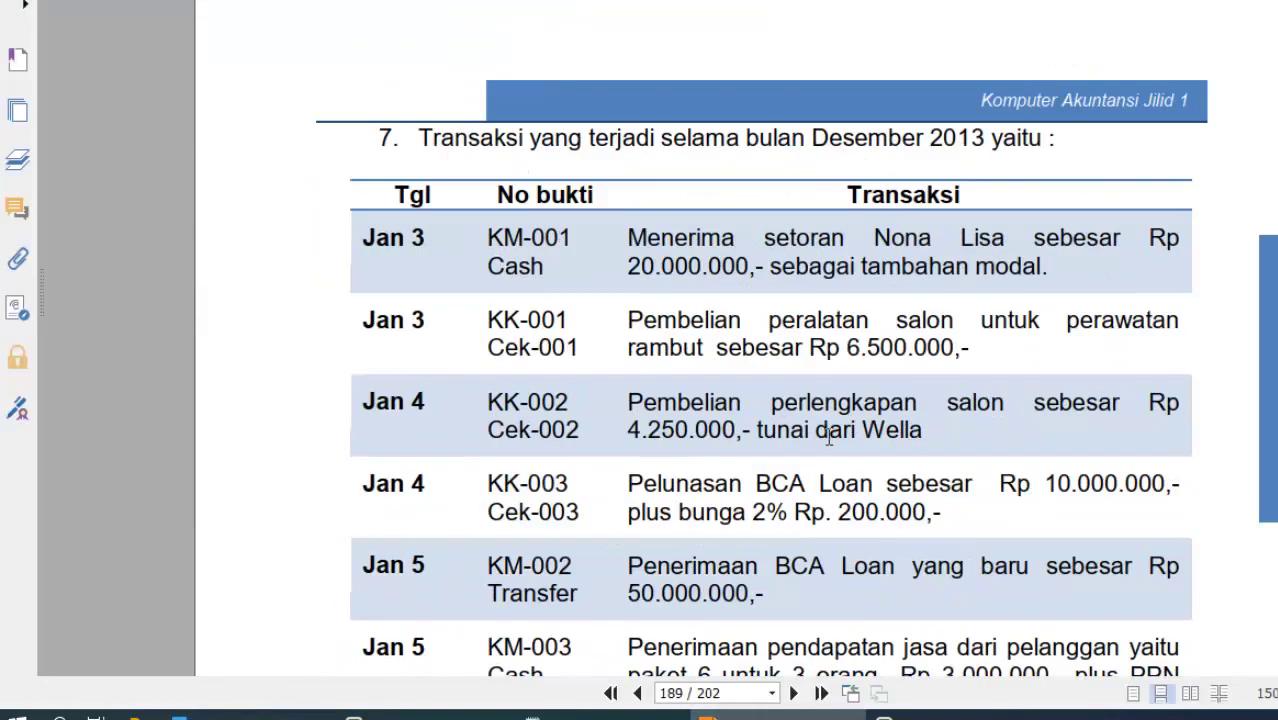
pyautogui.scroll(2, 825, 436)
pyautogui.scroll(-2, 825, 436)
pyautogui.scroll(-15, 499, 287)
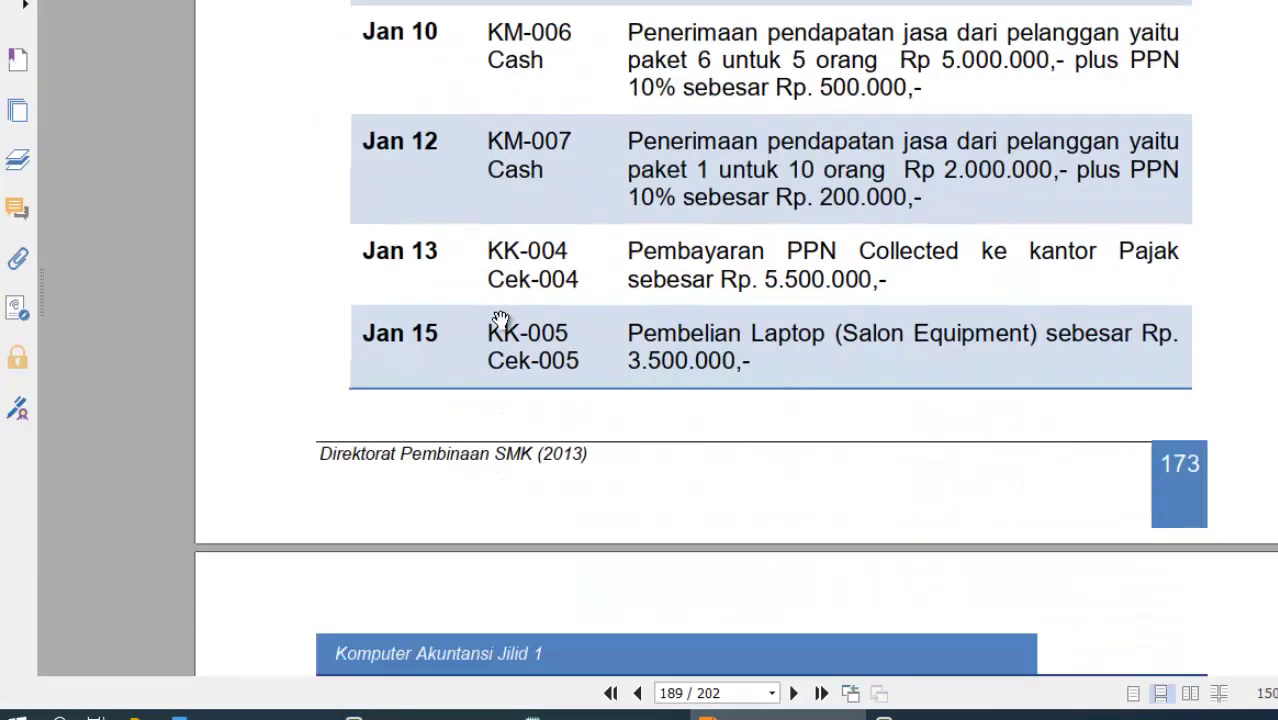
pyautogui.scroll(-5, 485, 316)
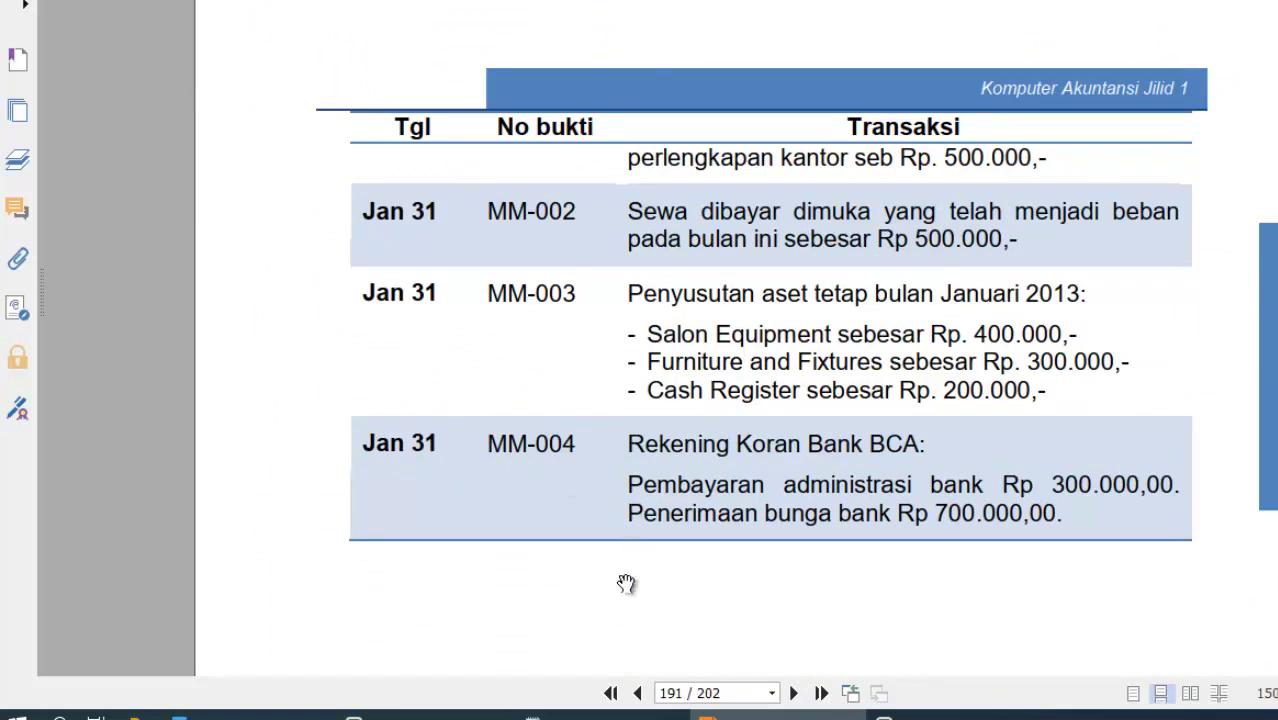
# - Return to the Word outline and review the Tahap Pelaporan reports and the Persiapan Daftar Akun notes on importing accounts
pyautogui.click(310, 712)
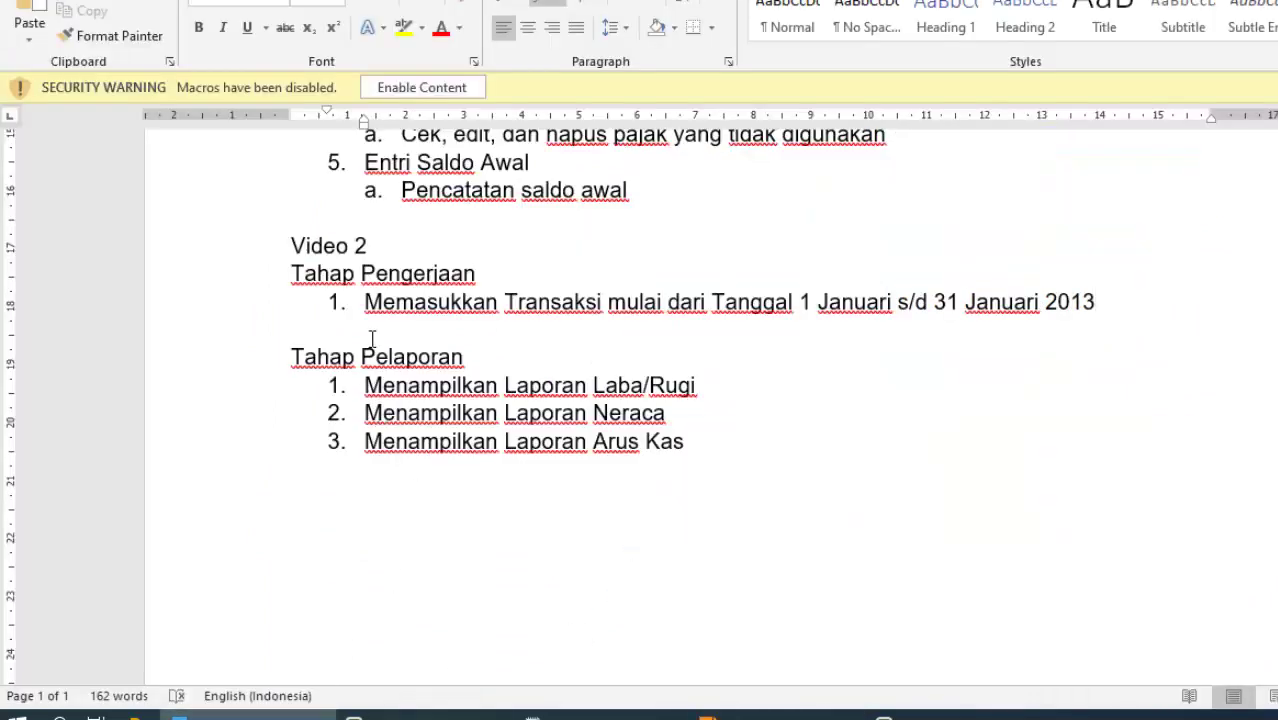
pyautogui.moveTo(383, 370); pyautogui.dragTo(726, 401)
pyautogui.click(674, 423)
pyautogui.moveTo(367, 387); pyautogui.dragTo(765, 467)
pyautogui.click(750, 474)
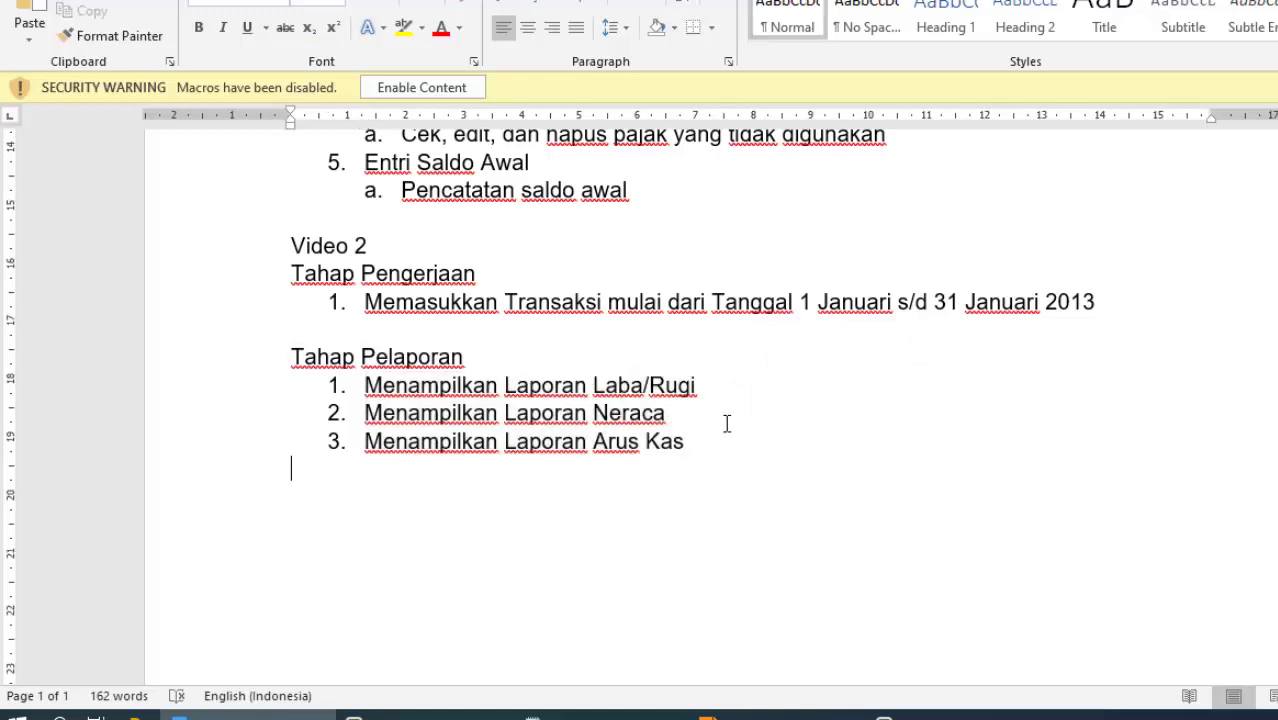
pyautogui.scroll(15, 727, 423)
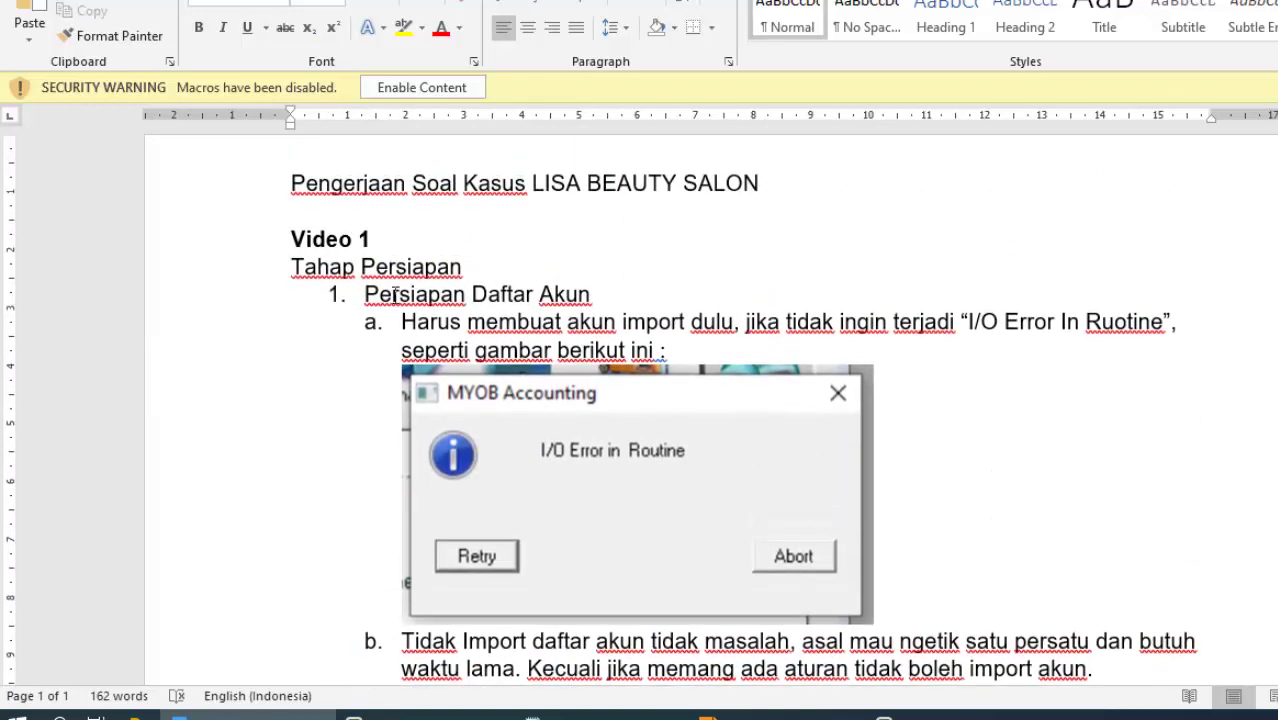
pyautogui.moveTo(384, 297); pyautogui.dragTo(685, 352)
pyautogui.click(501, 294)
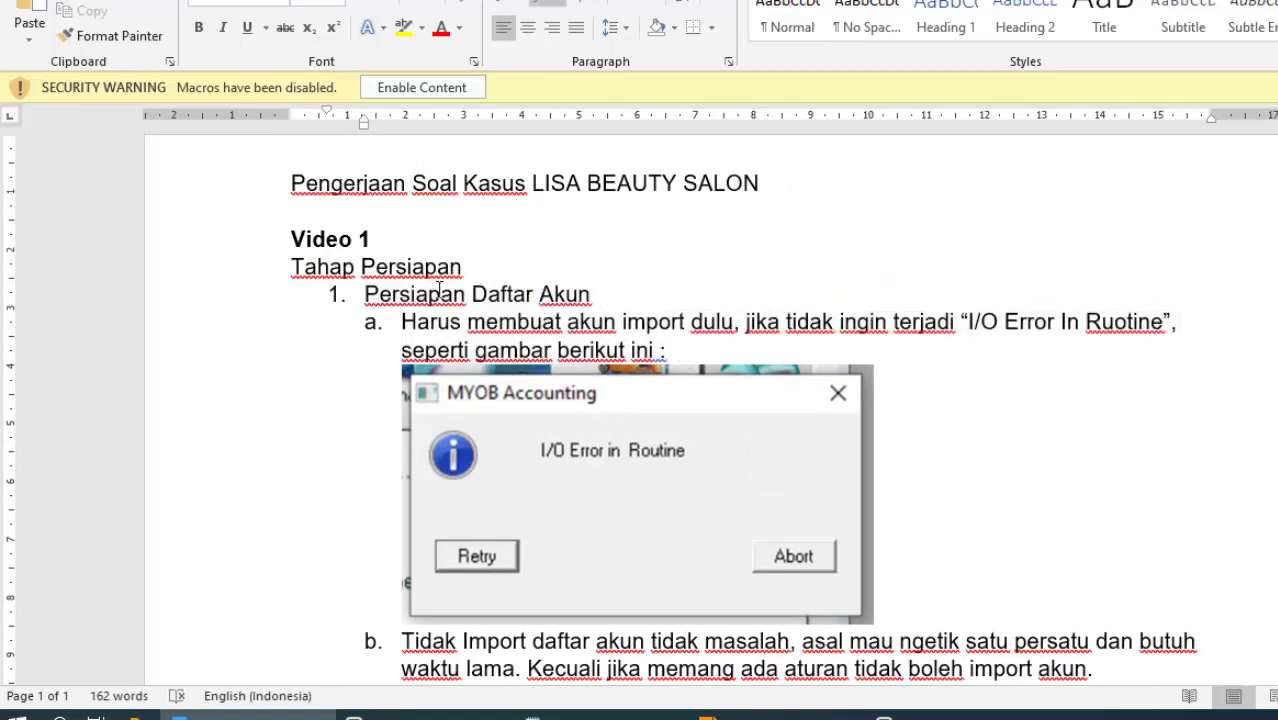
pyautogui.moveTo(383, 294); pyautogui.dragTo(660, 355)
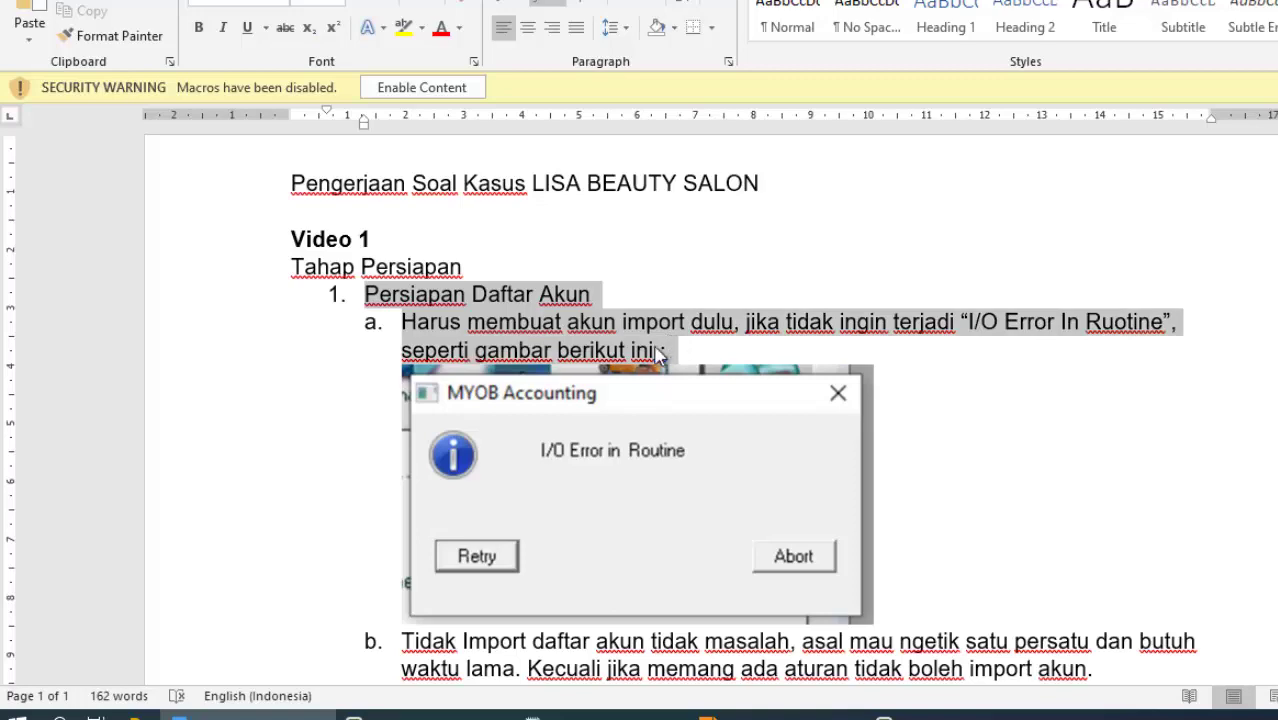
pyautogui.click(664, 352)
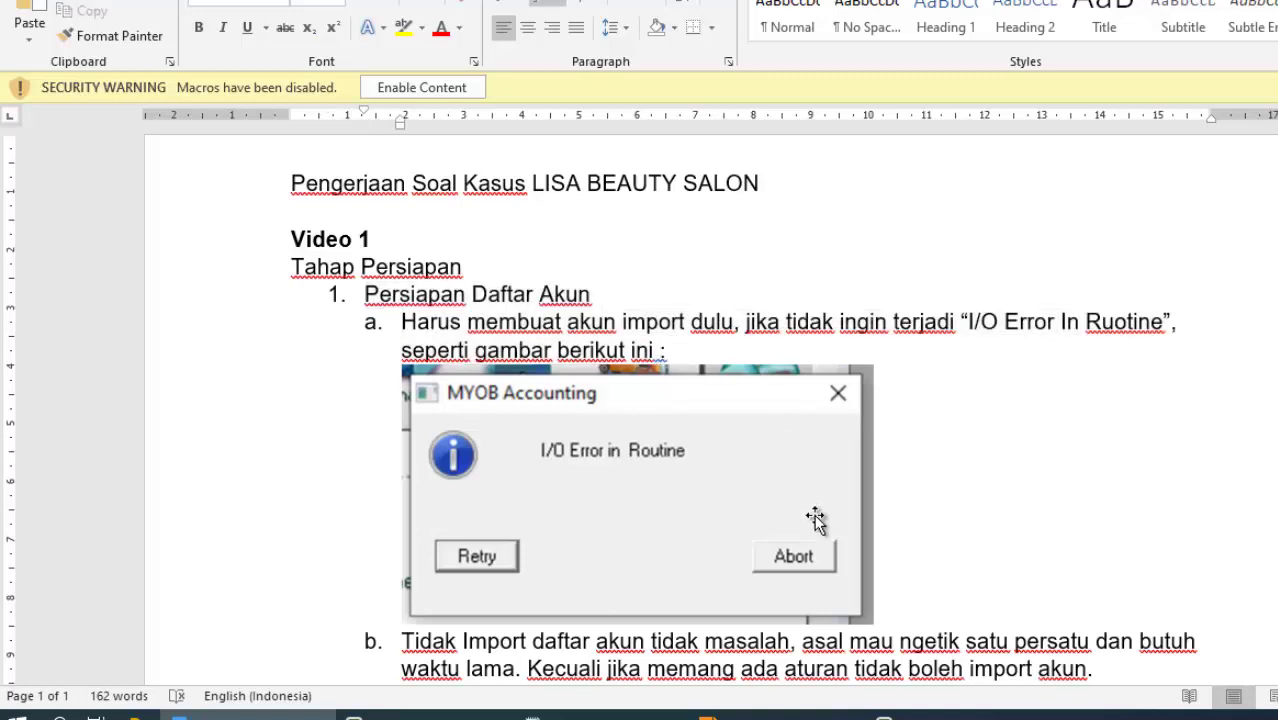
pyautogui.scroll(-2, 1157, 550)
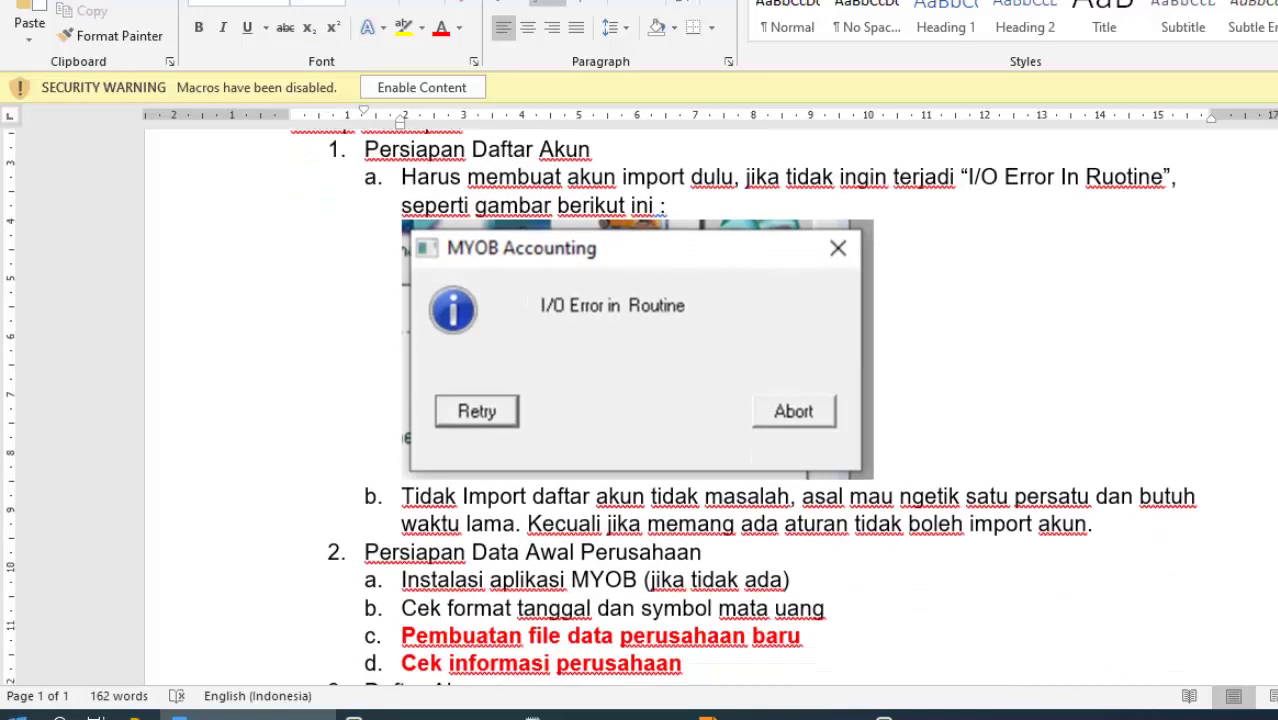
# - Launch Excel and erase the existing text in the open Notepad note
pyautogui.click(18, 716)
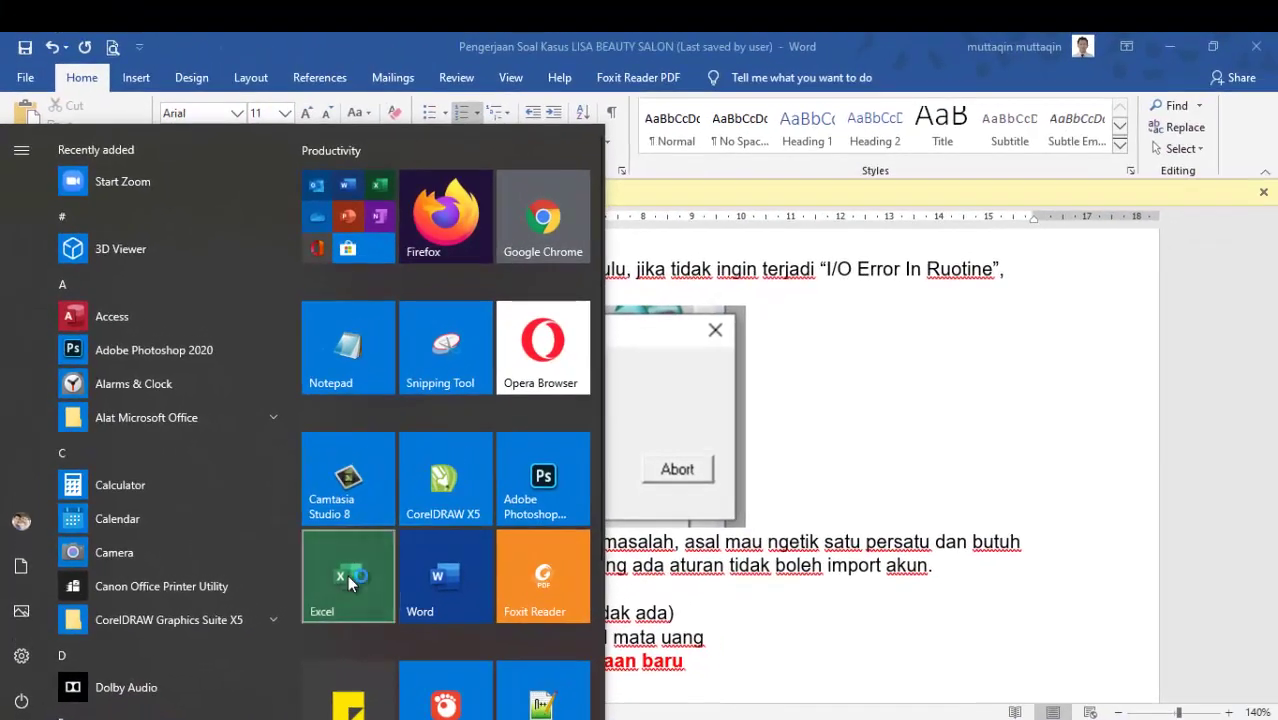
pyautogui.click(347, 575)
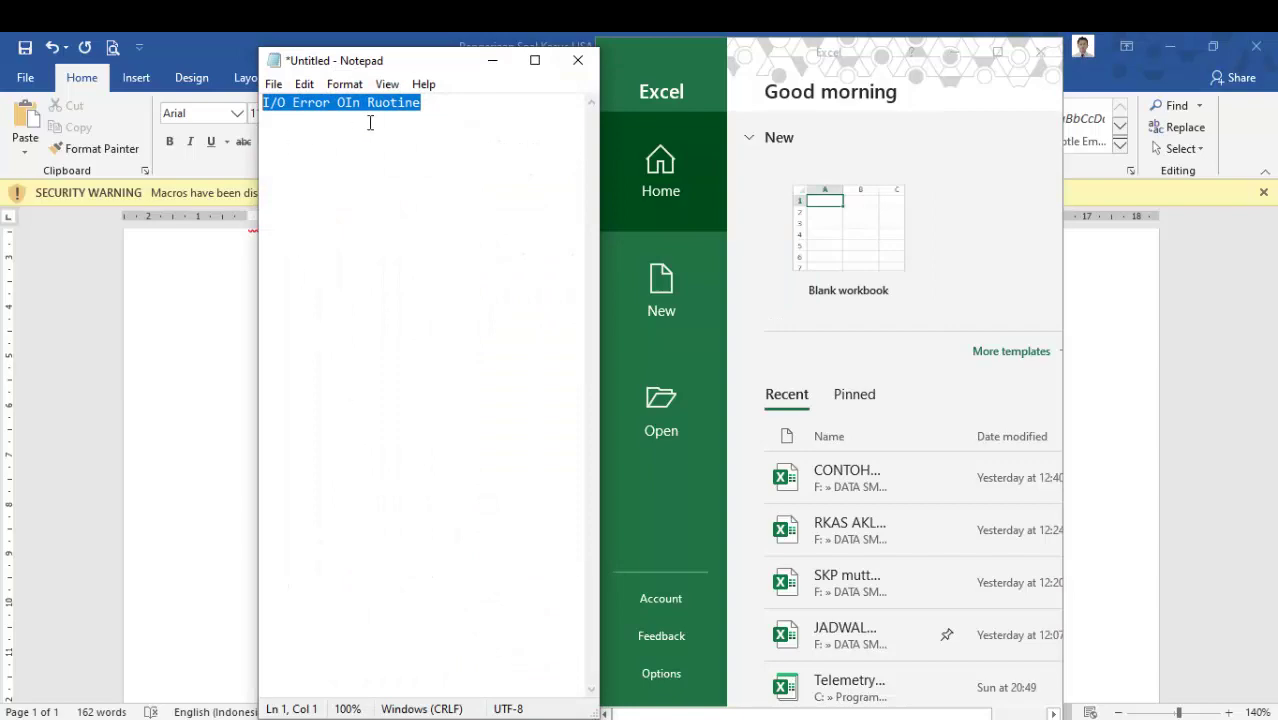
pyautogui.press('BackSpace')
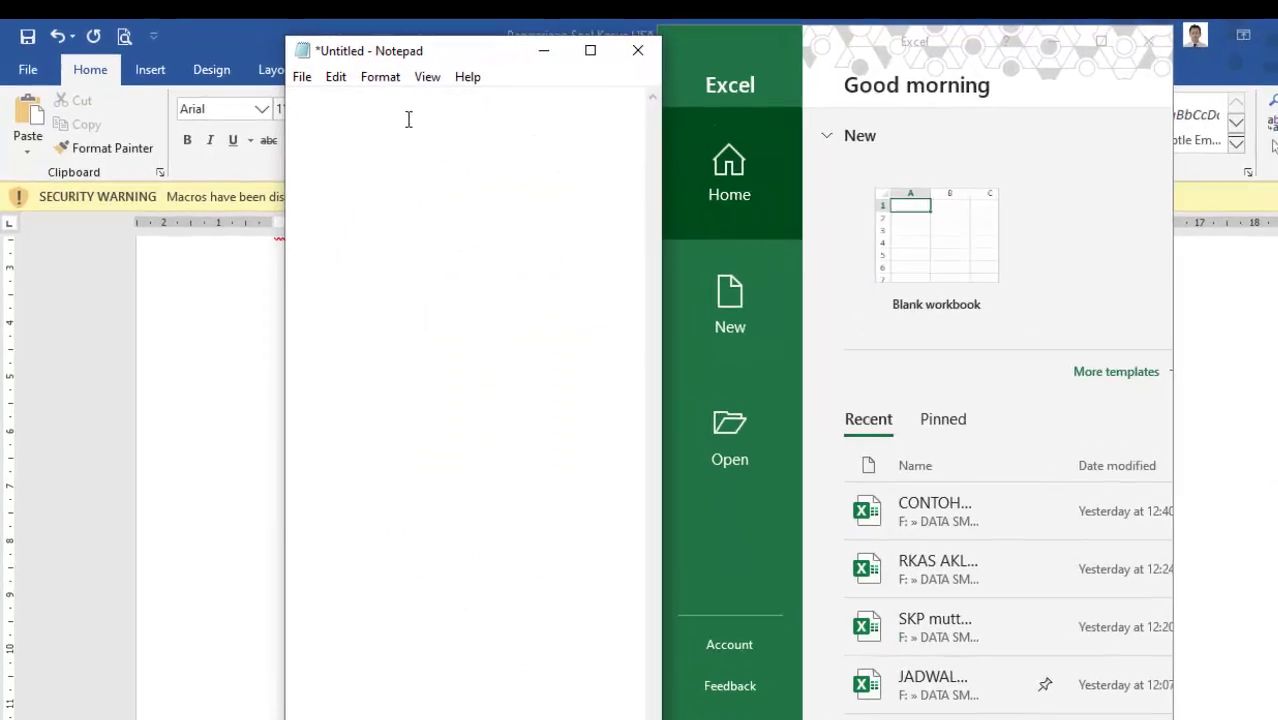
# - Write the heading "Langkah untuk import akun :" in the note with "1. Buka Ms Excel" on the line below
pyautogui.write('Langkah ')
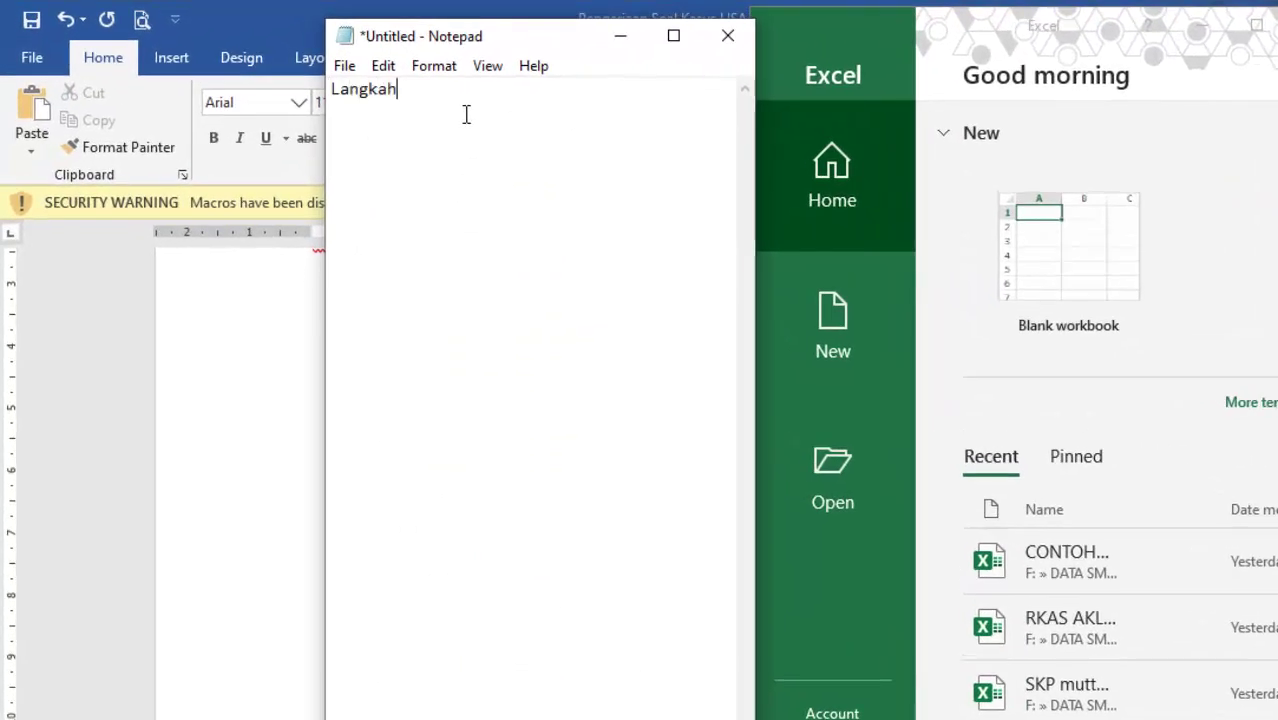
pyautogui.write('untuk')
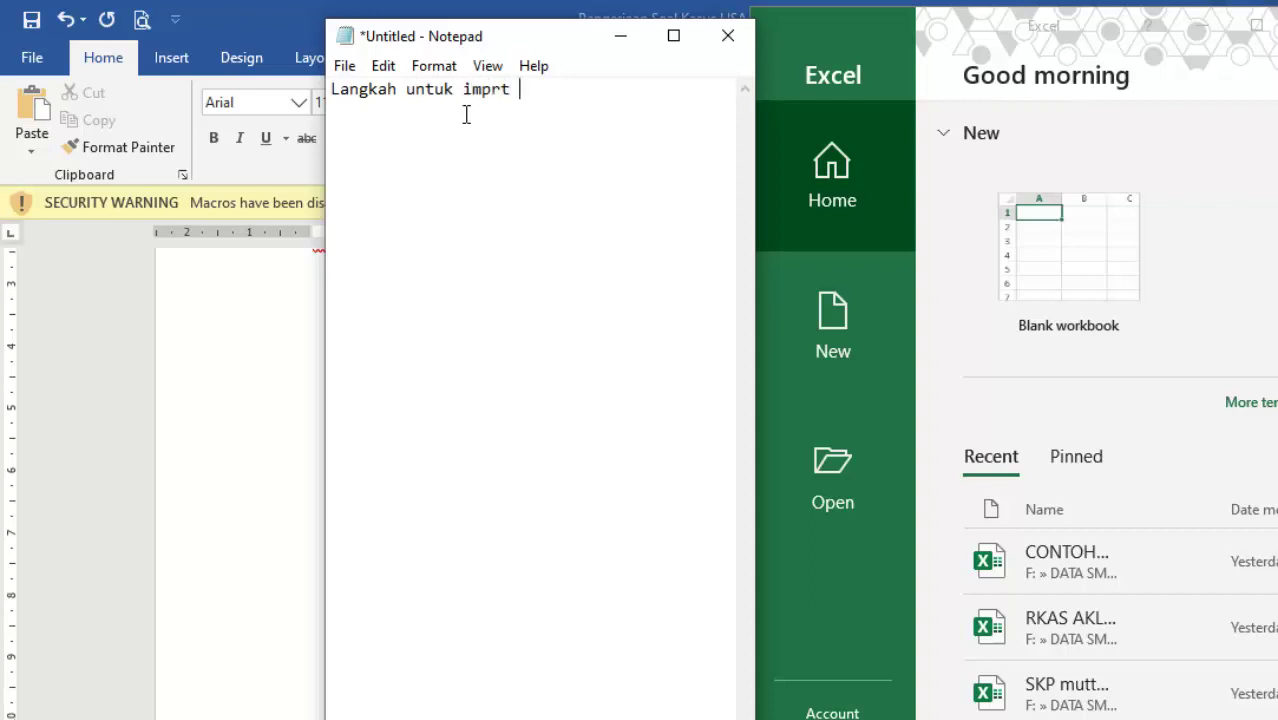
pyautogui.write(' import a')
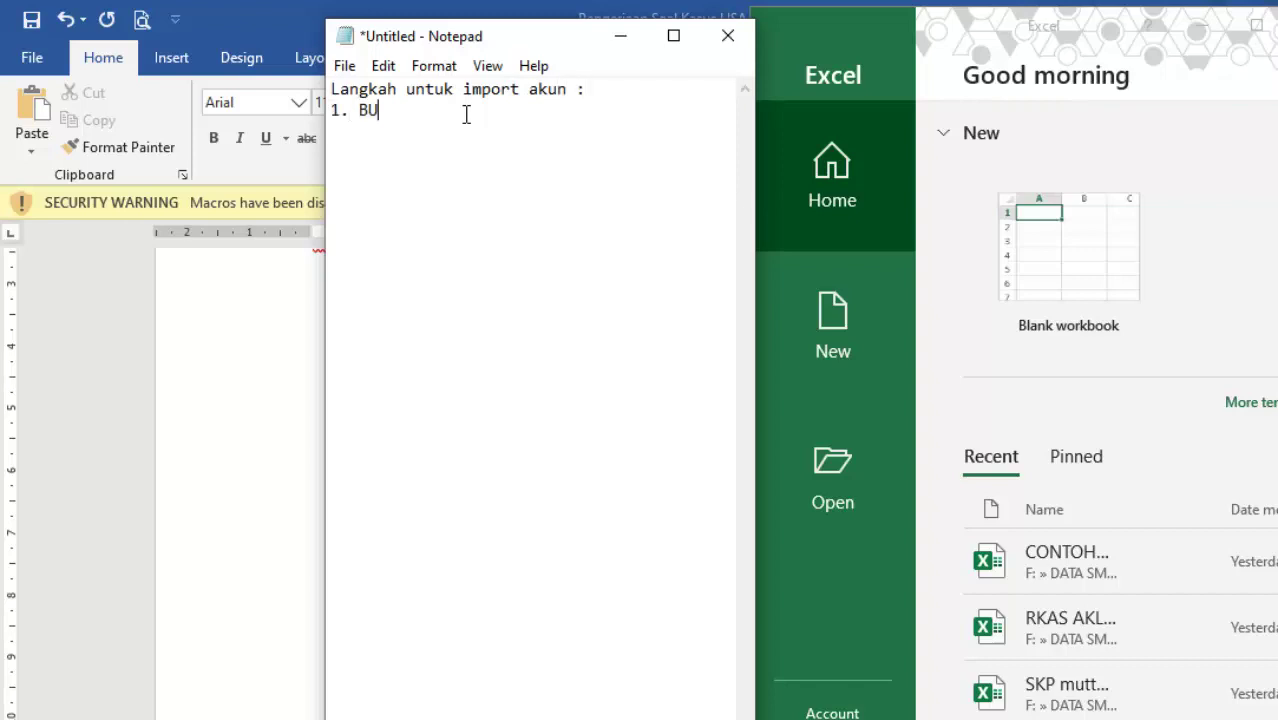
pyautogui.write('kun : 1. Buka')
pyautogui.write(' Ms Excel')
pyautogui.press('Return')
# - Add the second line "2. Copy paste yang ada di ebook" to the note
pyautogui.write('2. Cop')
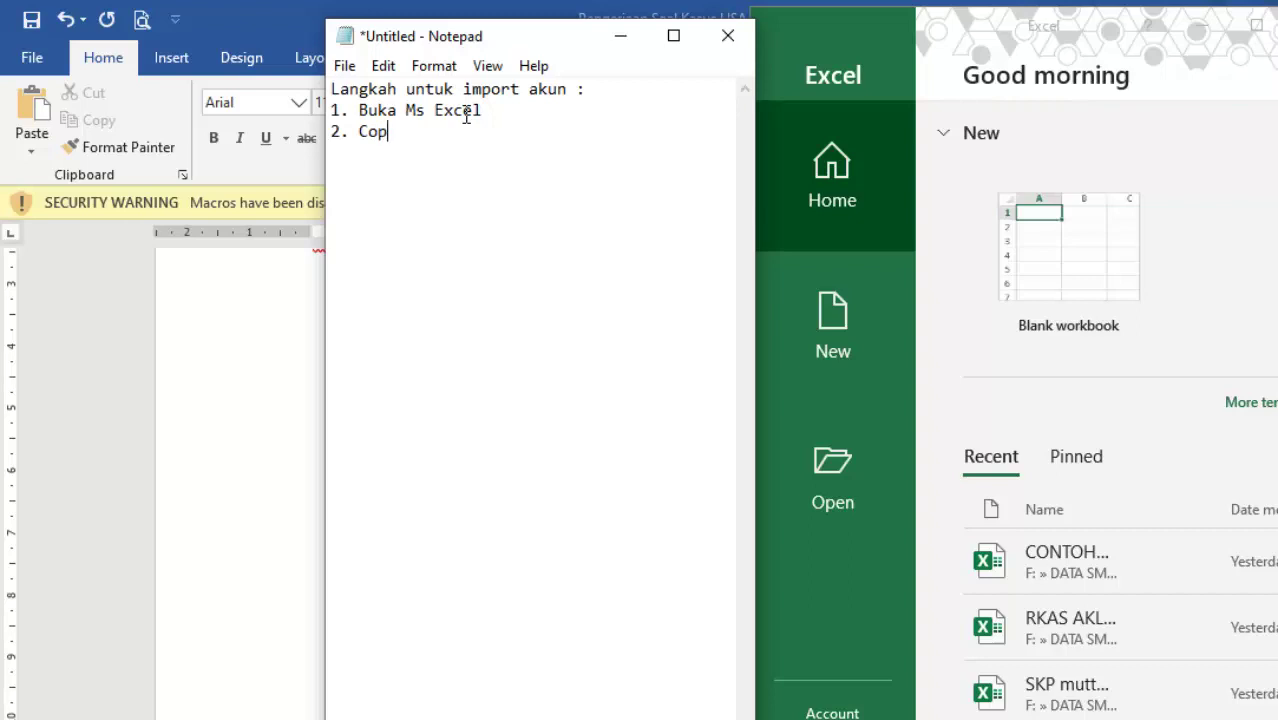
pyautogui.write('y paste yang ada di ')
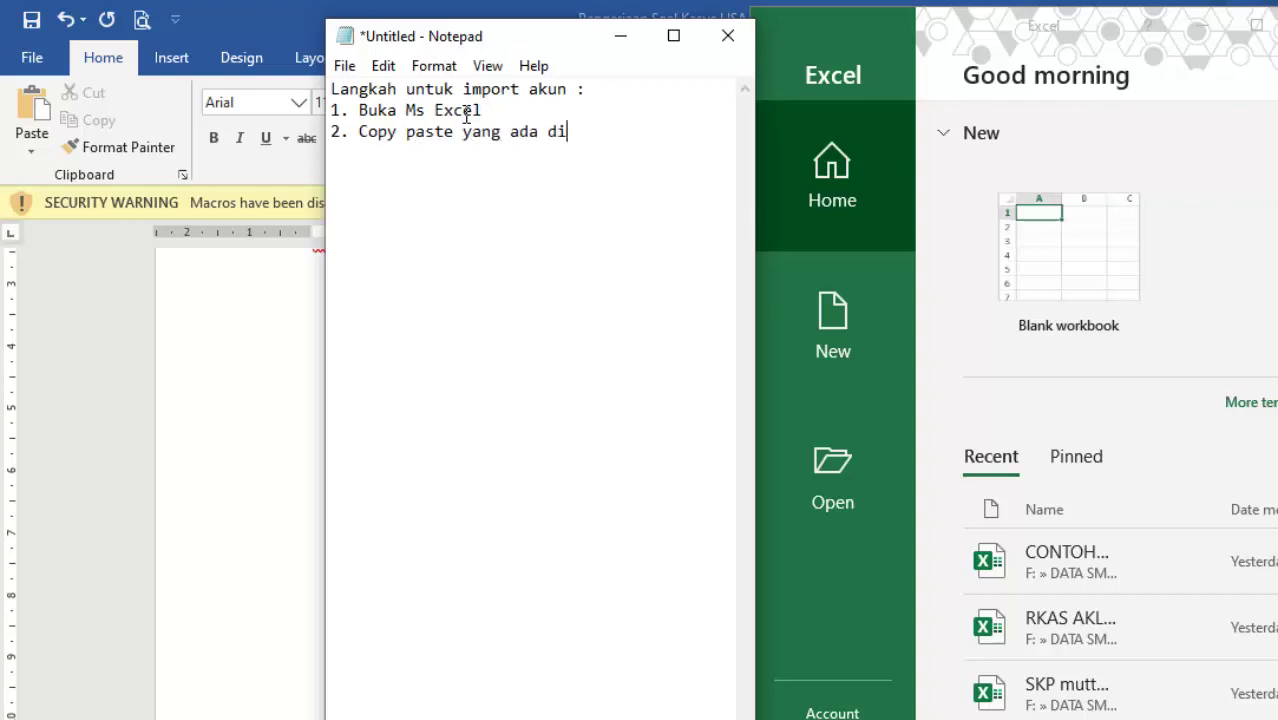
pyautogui.write('ebb')
pyautogui.write('ok')
pyautogui.press('Left')
pyautogui.press('Left')
pyautogui.press('BackSpace')
pyautogui.write('o')
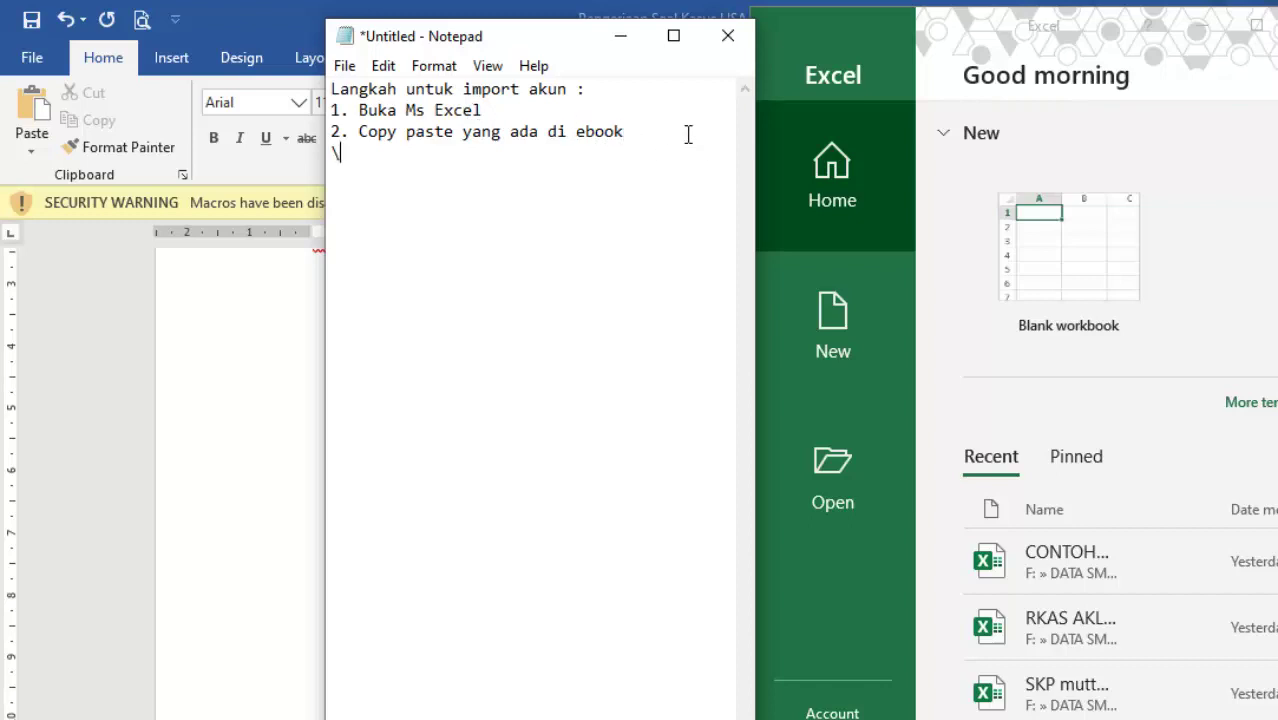
# - Add the lines "3. Edit dan rapikan", "4. Simapn dalam format txt" and "5. Selesai" to the note
pyautogui.press('BackSpace')
pyautogui.write('3. Edit dan rapikan')
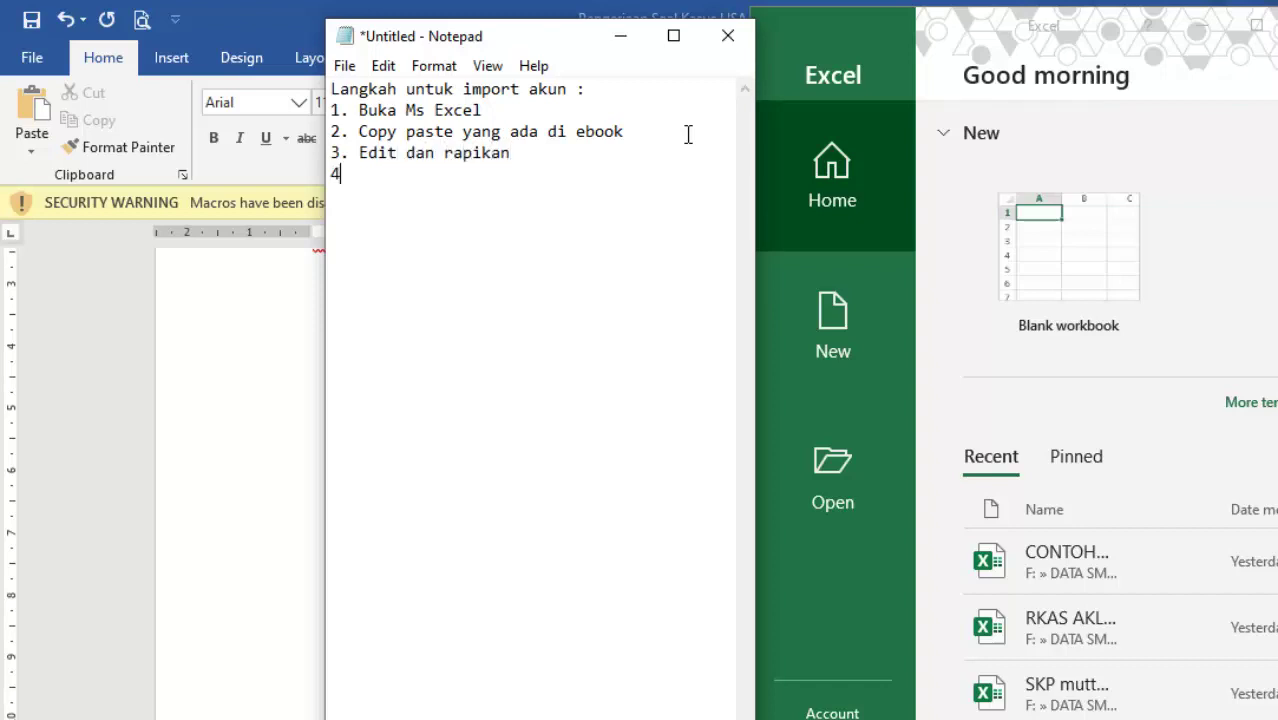
pyautogui.write('imapy')
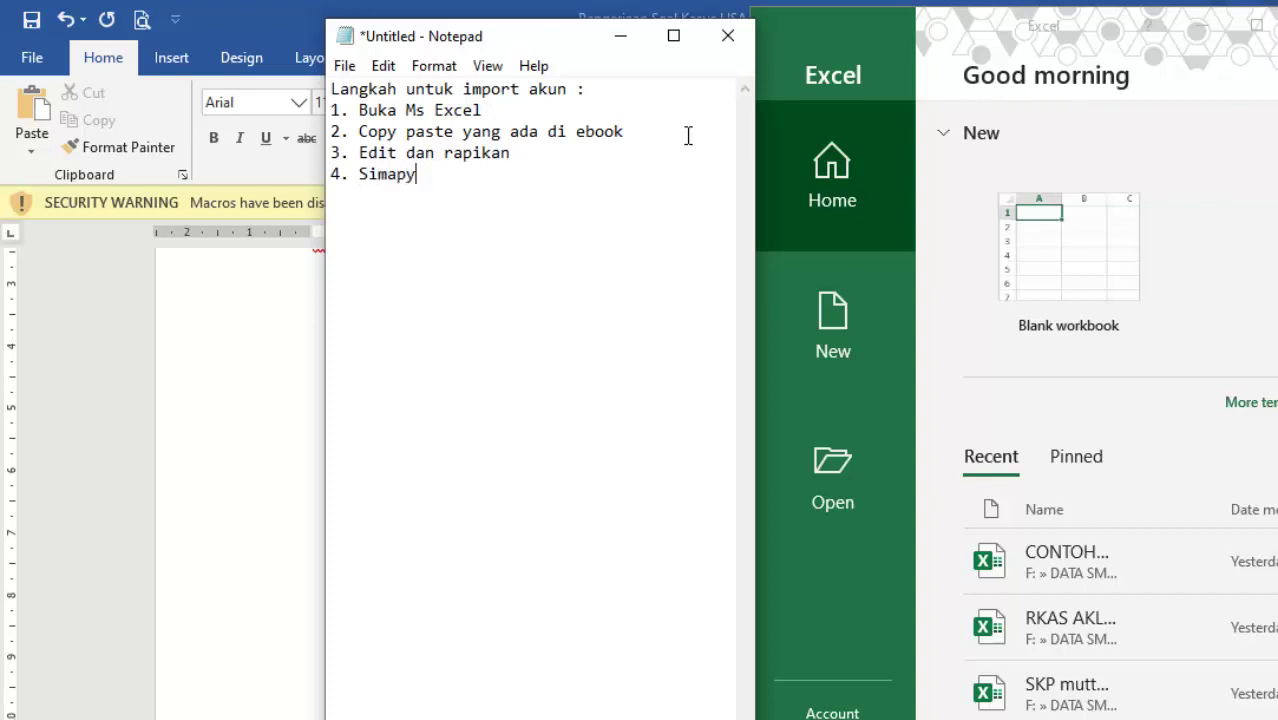
pyautogui.press('BackSpace')
pyautogui.write('n dalam format txt')
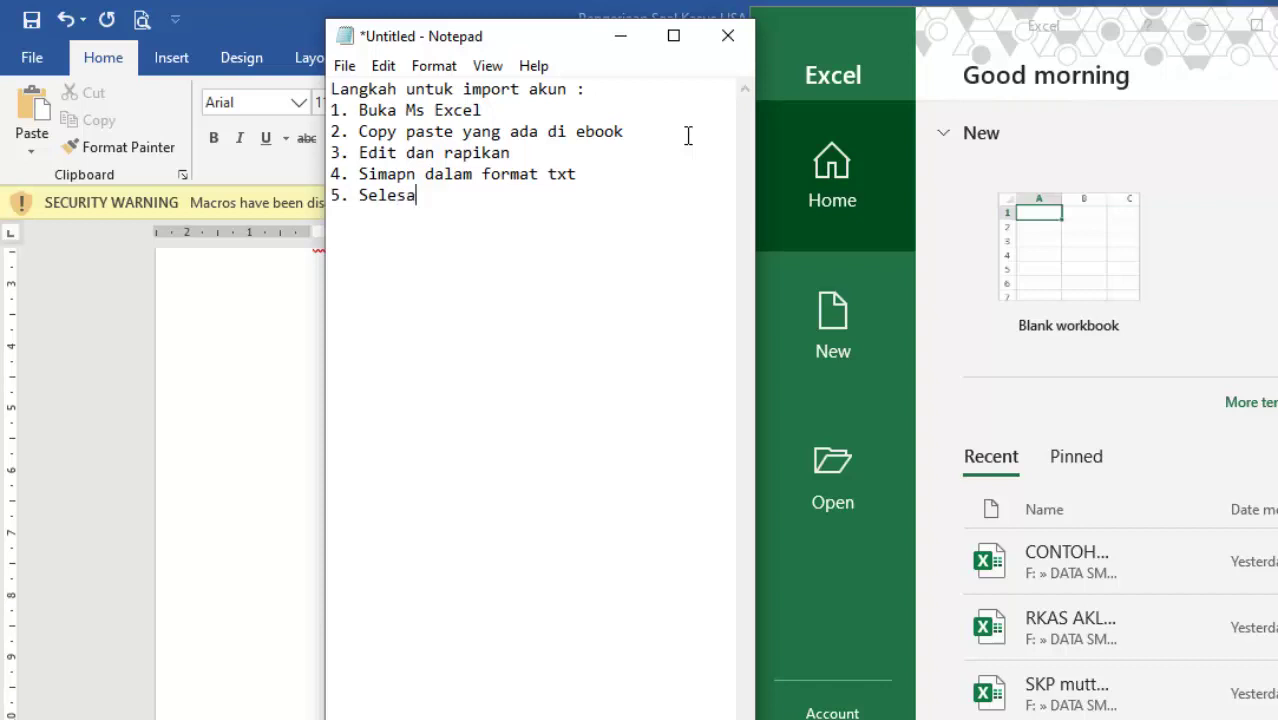
pyautogui.write('i')
# - Go over the listed steps and correct the misspelled word in line 4 to "Simpan"
pyautogui.click(481, 90)
pyautogui.moveTo(400, 144); pyautogui.dragTo(647, 138)
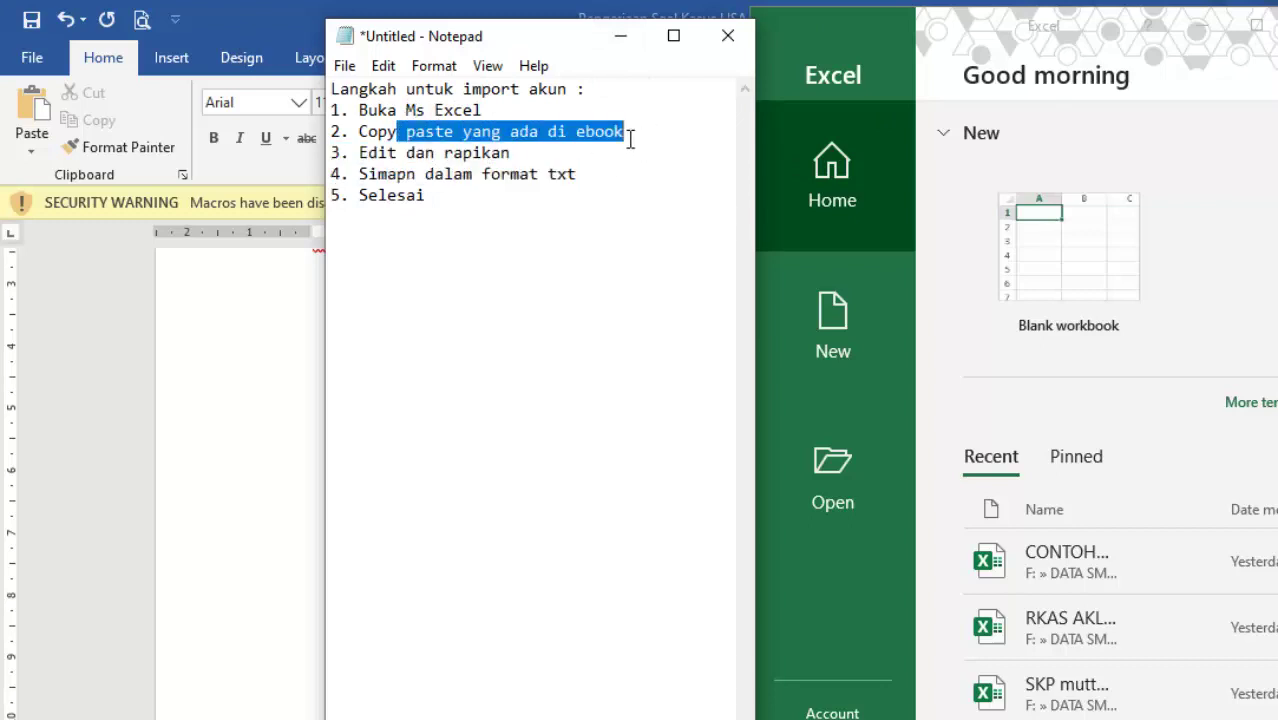
pyautogui.moveTo(572, 148); pyautogui.dragTo(568, 133)
pyautogui.click(465, 135)
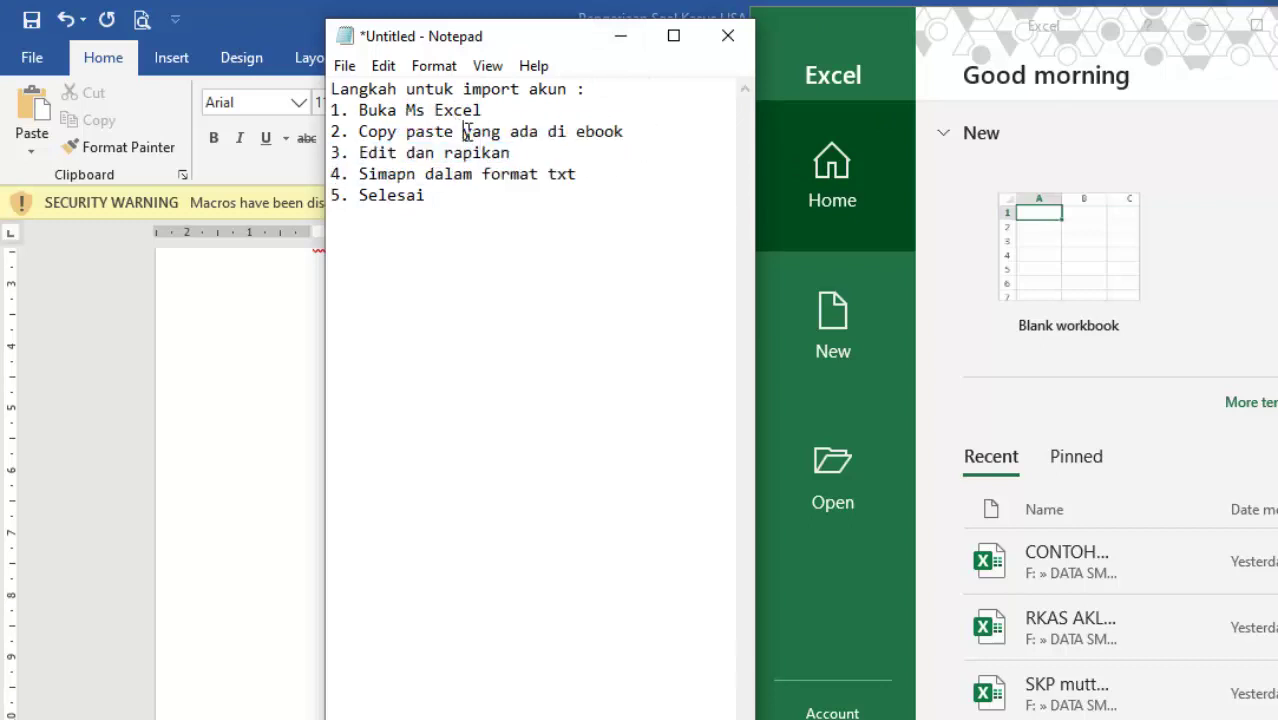
pyautogui.moveTo(512, 152); pyautogui.dragTo(367, 153)
pyautogui.click(368, 173)
pyautogui.click(407, 175)
pyautogui.press('BackSpace')
pyautogui.press('BackSpace')
pyautogui.write('pa')
# - Maximize the Excel window and create a blank workbook
pyautogui.press('super+Left')
pyautogui.press('super+Up')
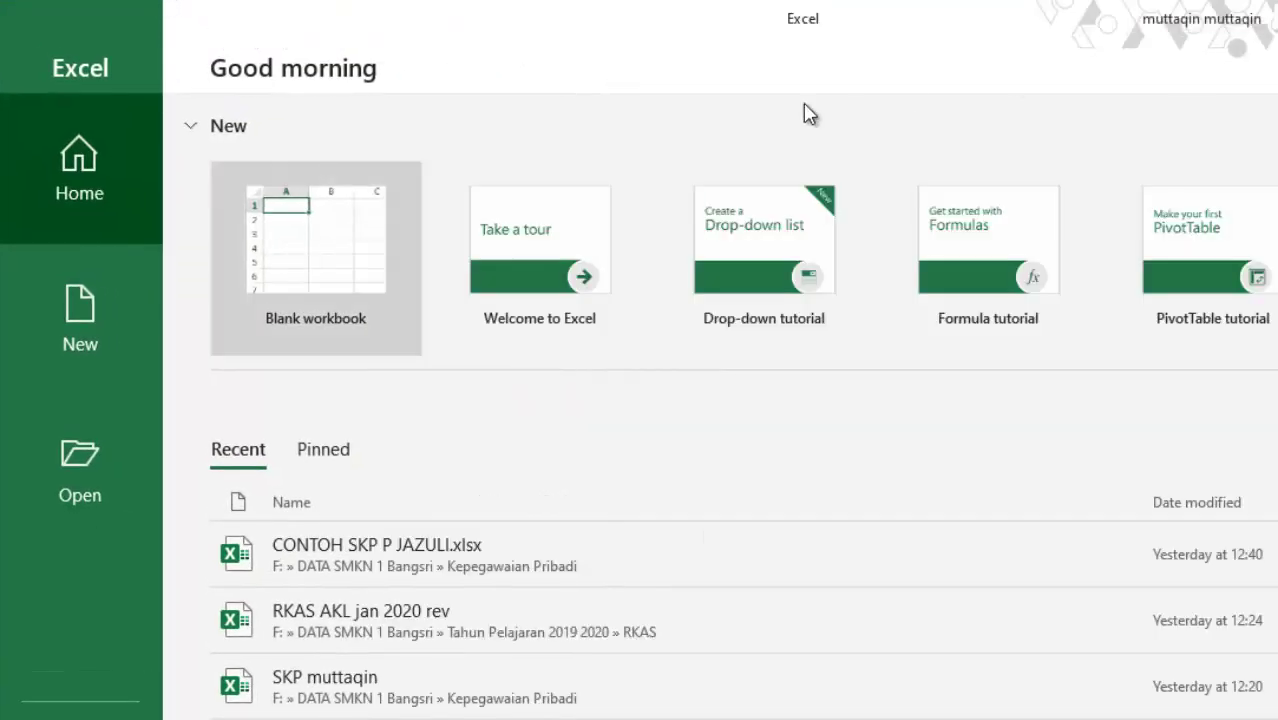
pyautogui.click(294, 220)
# - Switch to the e-book in Foxit Reader and go to the Lisa Beauty Salon Daftar Akun table on page 192
pyautogui.click(266, 326)
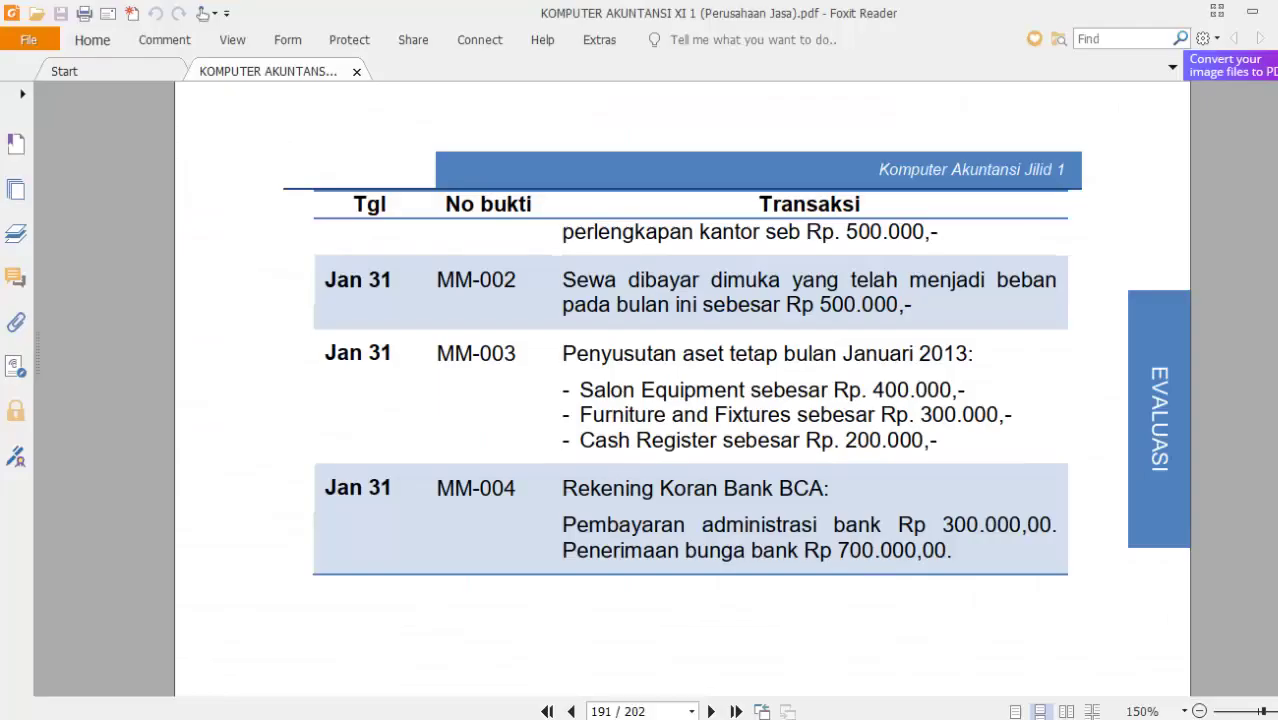
pyautogui.scroll(-10, 571, 371)
pyautogui.scroll(-3, 588, 412)
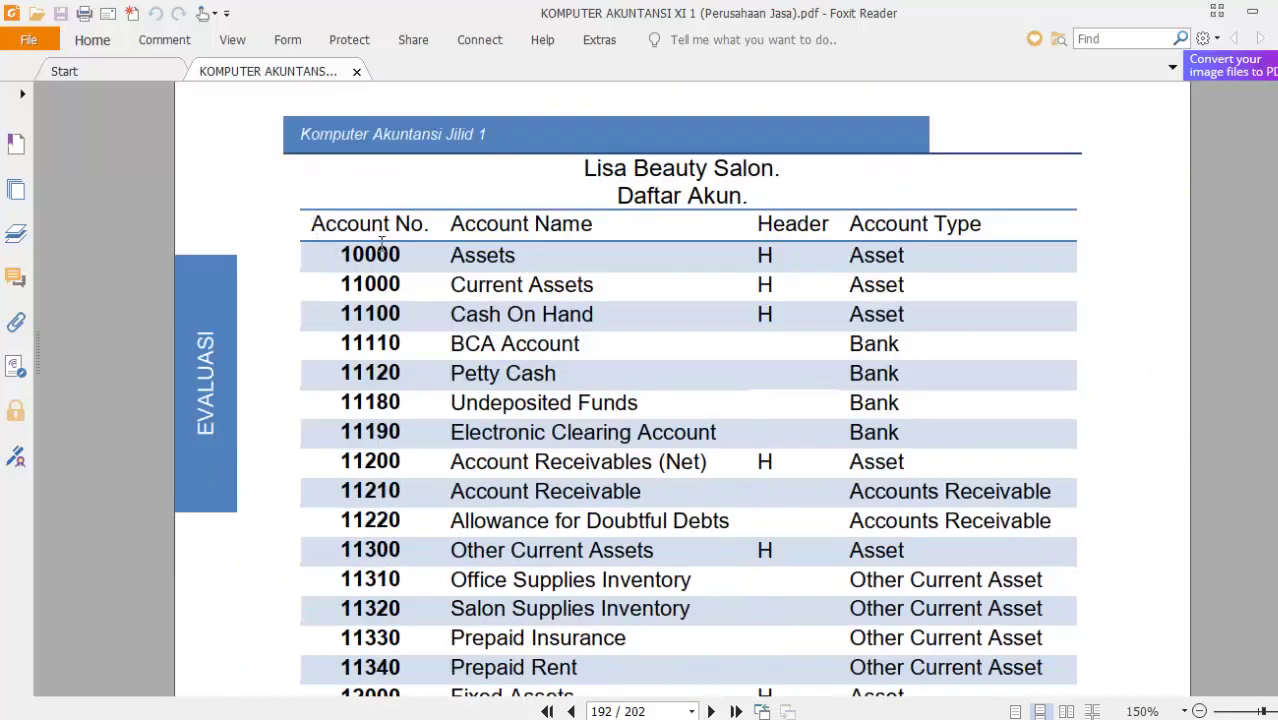
# - Try to copy the Daftar Akun rows from account 10000 through 21700 in the e-book
pyautogui.moveTo(381, 241); pyautogui.dragTo(1069, 573)
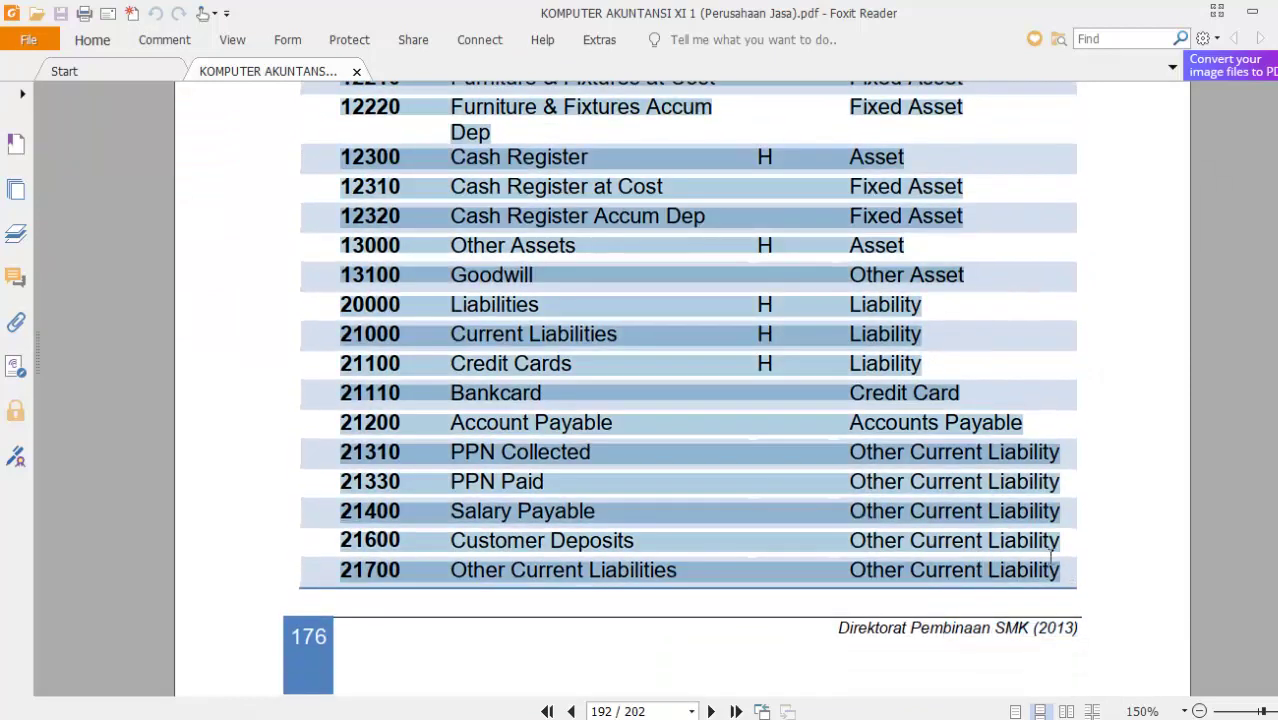
pyautogui.rightClick(912, 412)
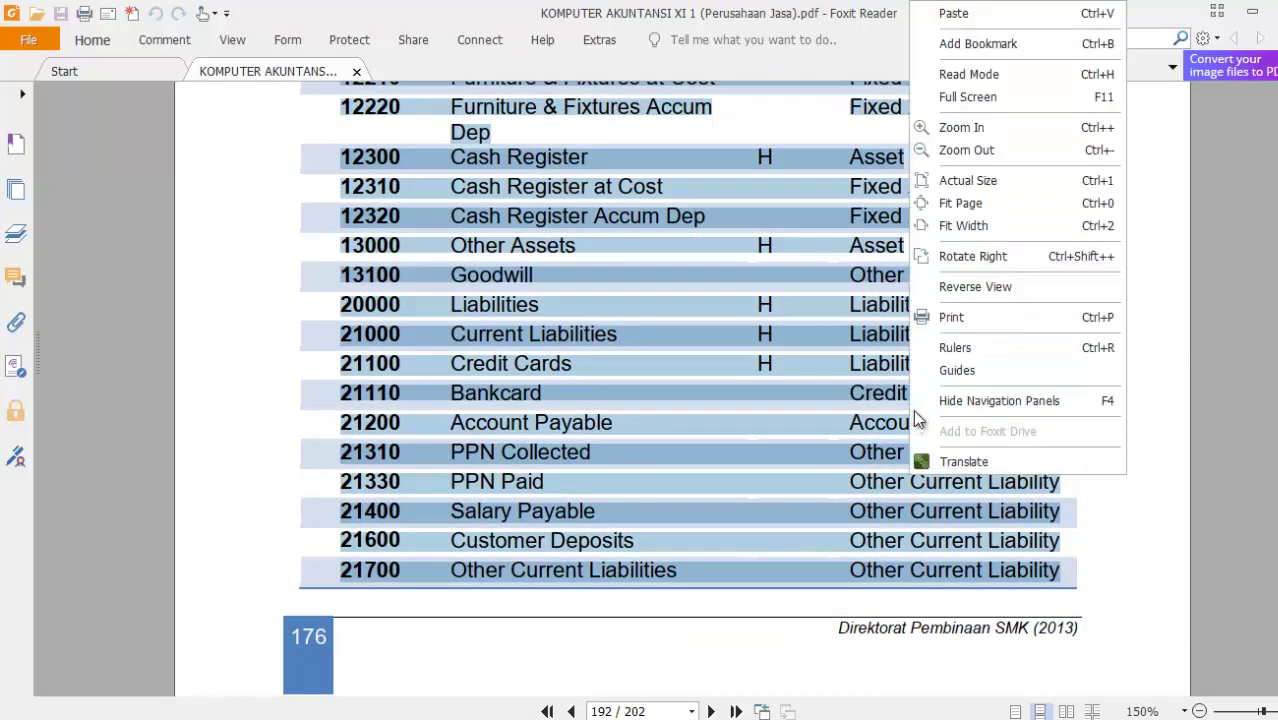
pyautogui.rightClick(617, 222)
pyautogui.click(510, 240)
pyautogui.scroll(8, 432, 292)
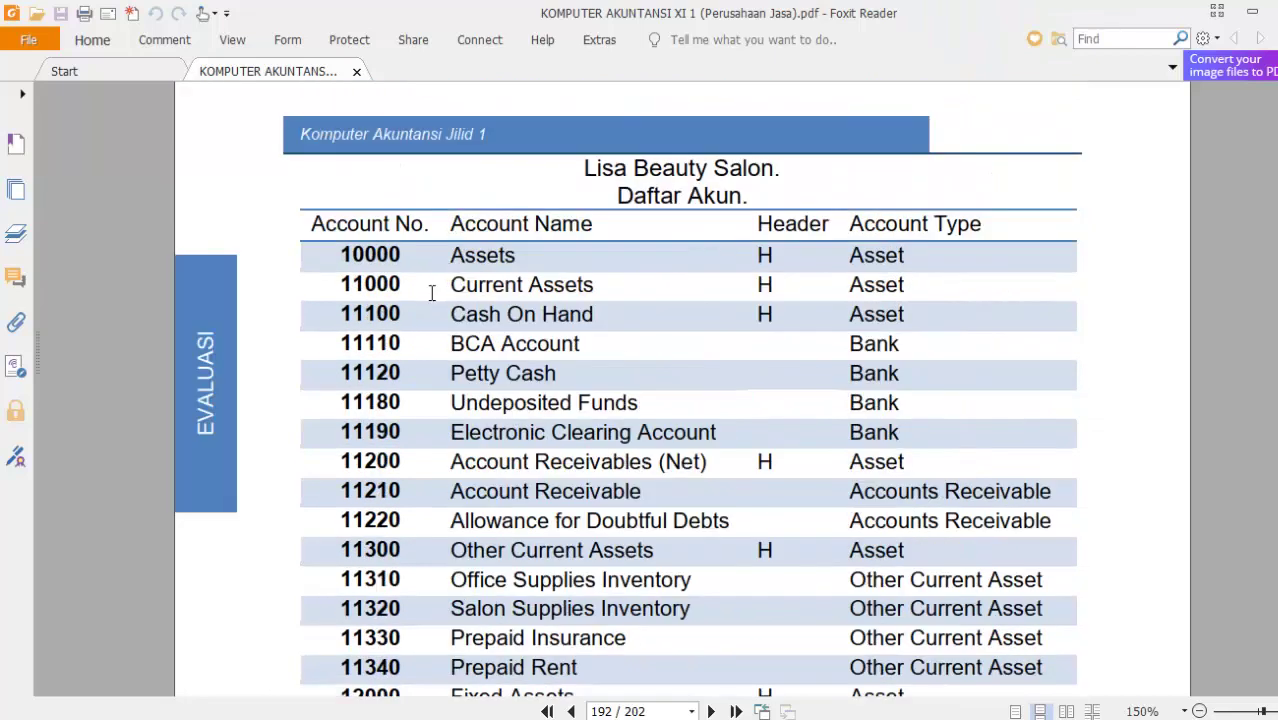
# - Use the Select Text and Image tool to copy the Daftar Akun table from its heading row through account 21700
pyautogui.moveTo(311, 222); pyautogui.dragTo(351, 257)
pyautogui.click(297, 237)
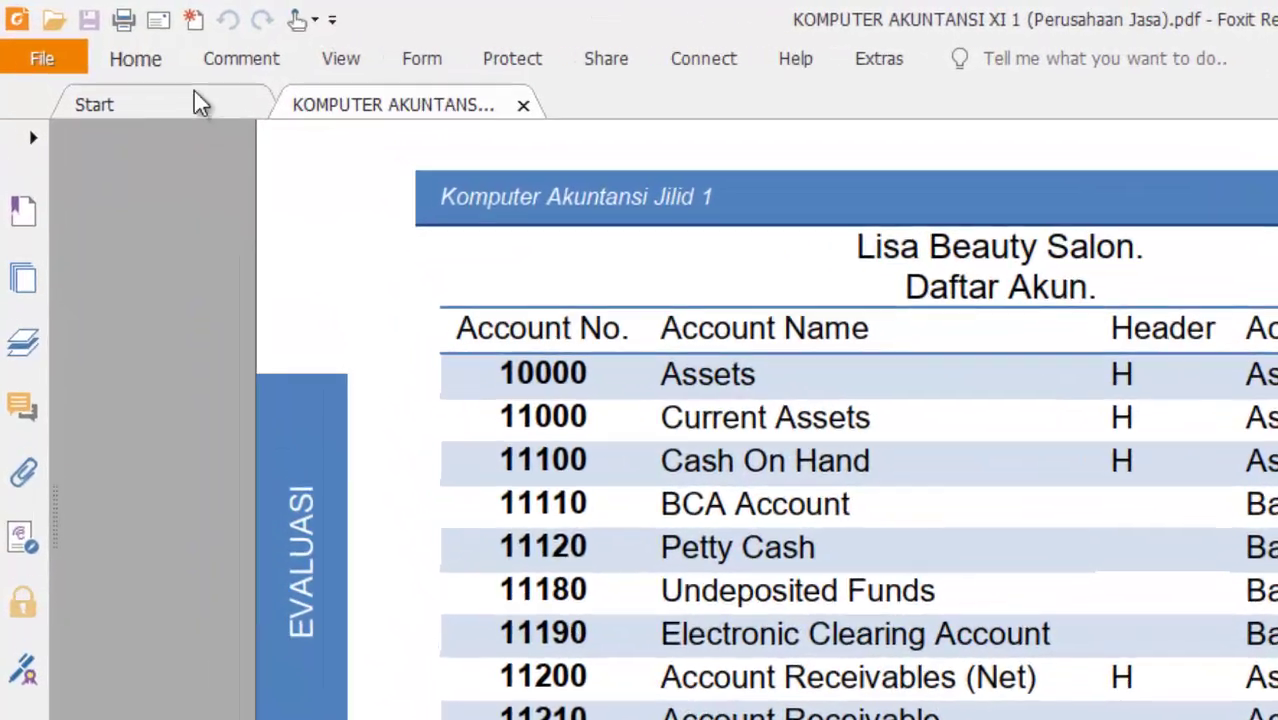
pyautogui.click(133, 60)
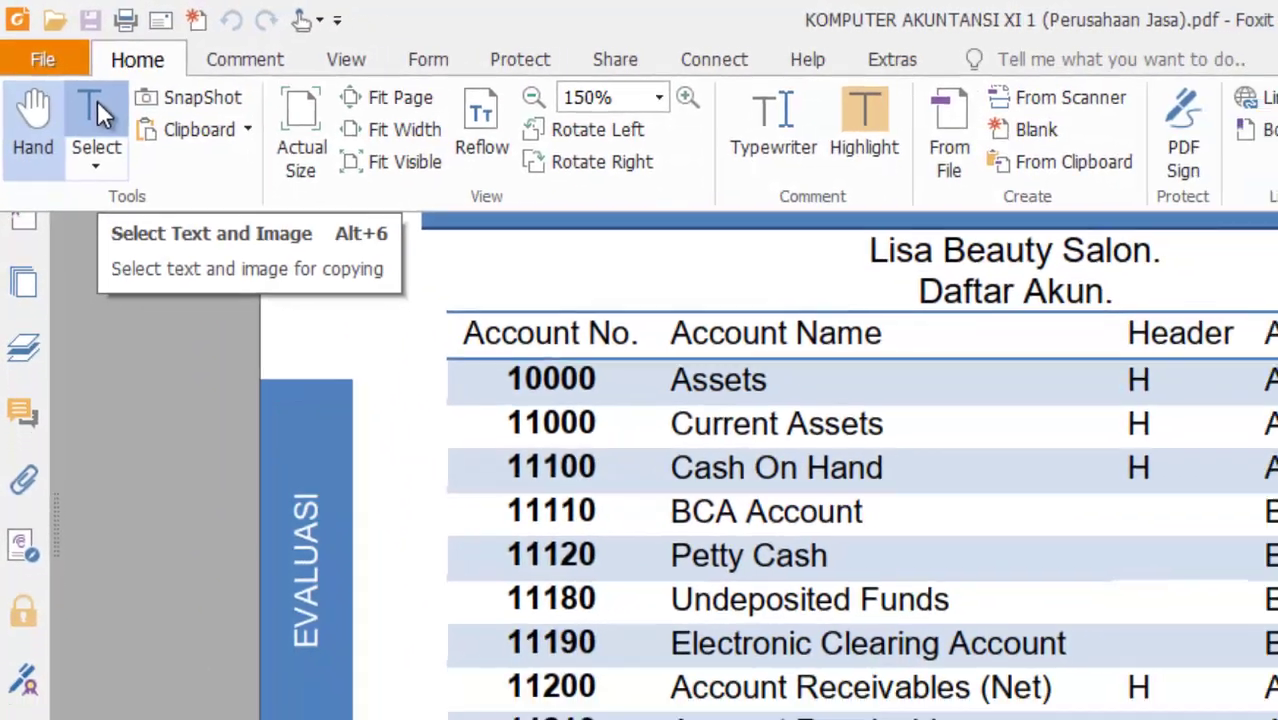
pyautogui.click(110, 113)
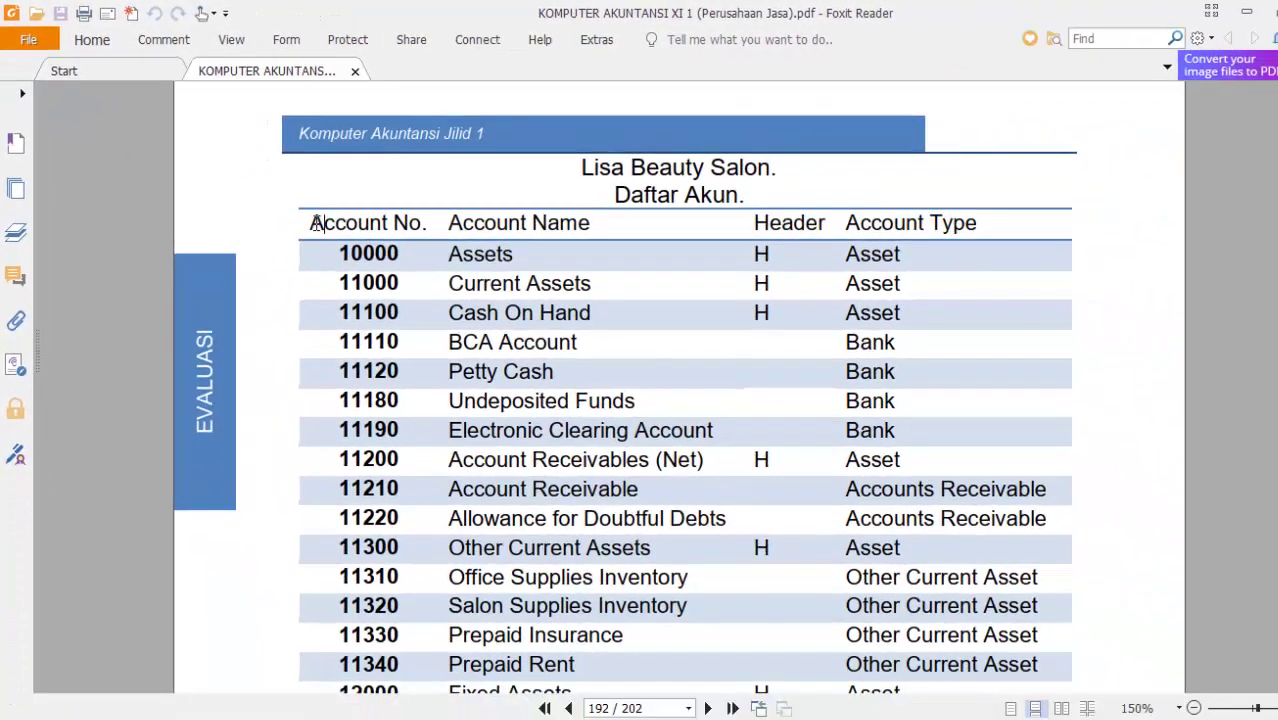
pyautogui.moveTo(315, 222); pyautogui.dragTo(1062, 482)
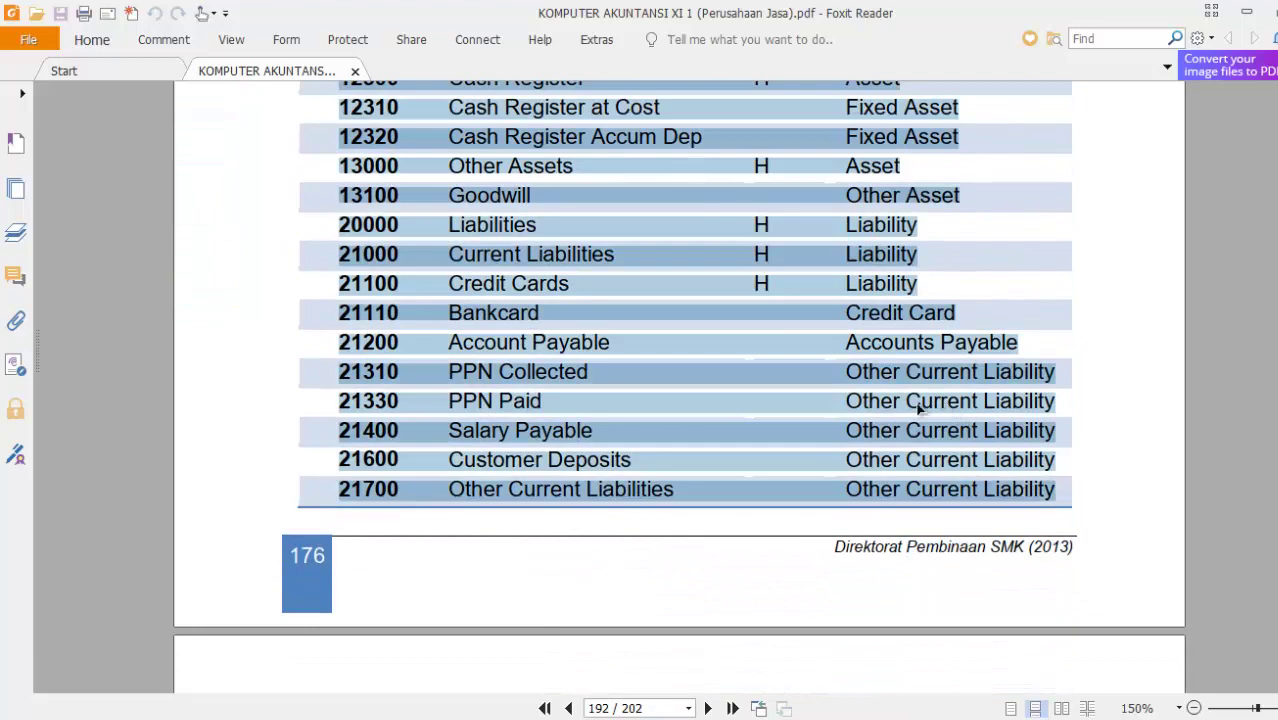
pyautogui.scroll(3, 752, 420)
pyautogui.scroll(-2, 740, 390)
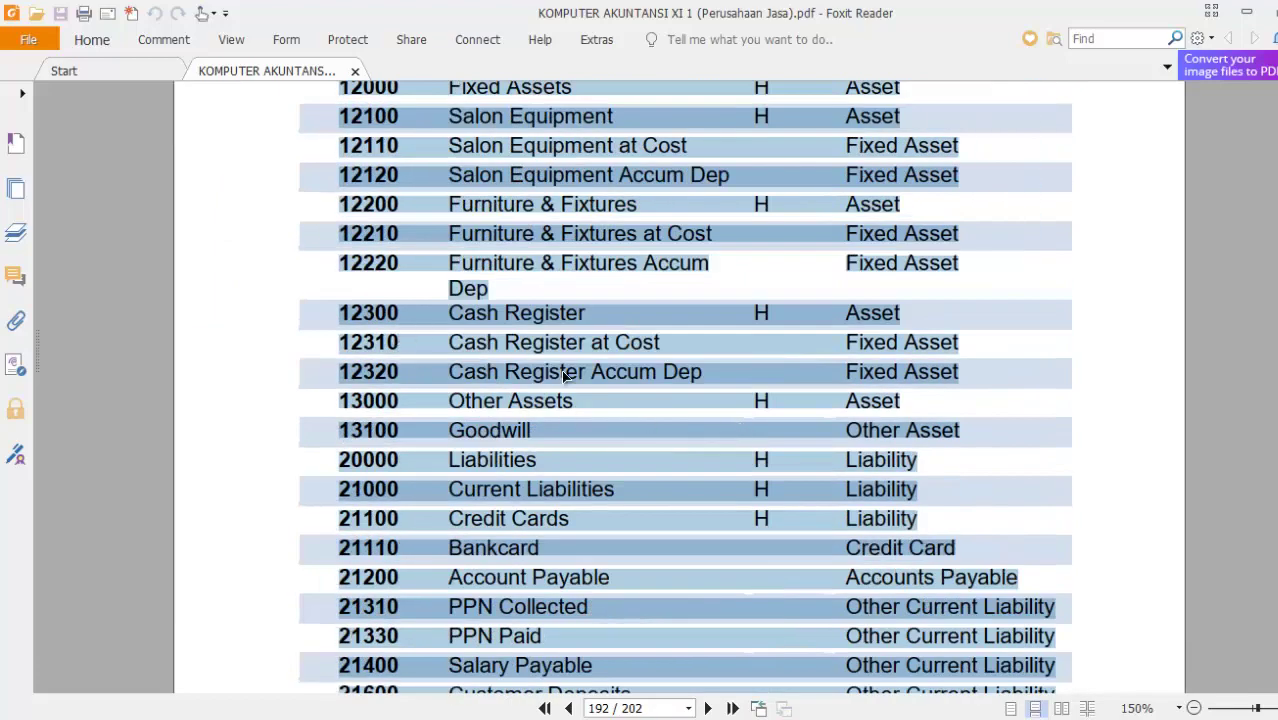
pyautogui.scroll(-1, 540, 368)
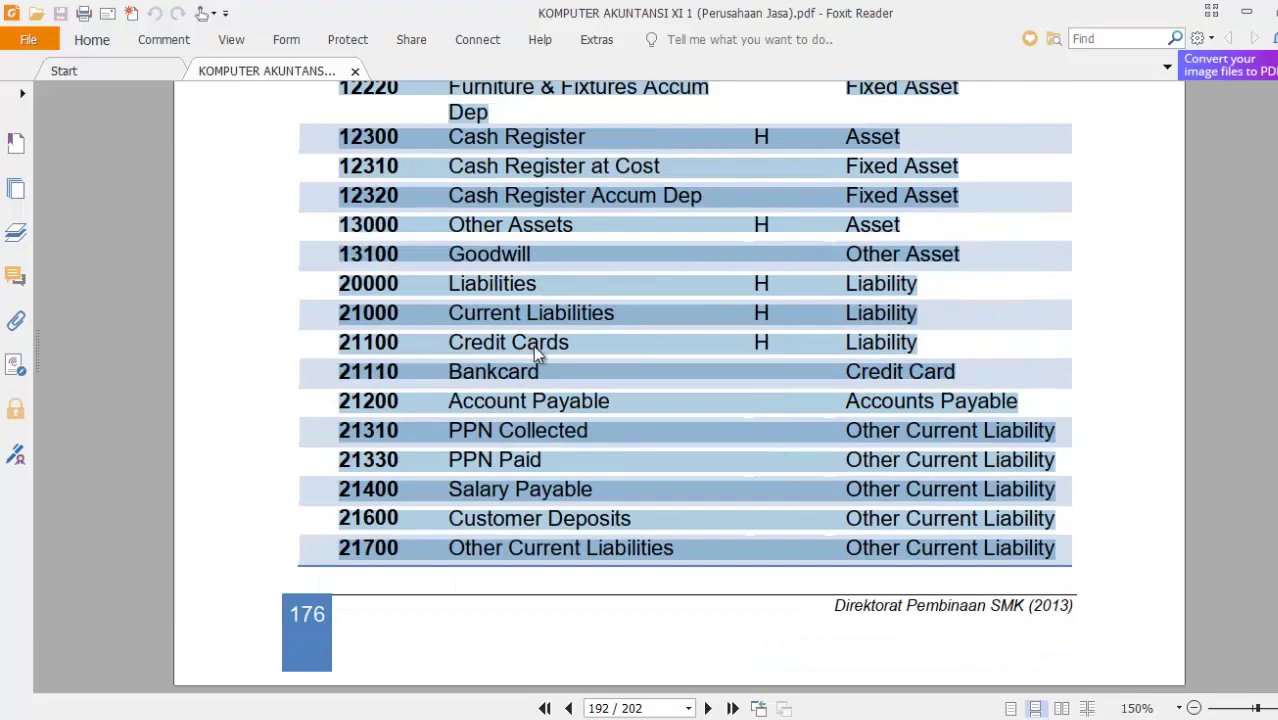
pyautogui.rightClick(533, 345)
pyautogui.click(556, 360)
# - Switch to Excel and paste the copied account rows into the blank sheet starting at cell A1
pyautogui.hotkey('alt', 'Tab')
pyautogui.click(62, 245)
pyautogui.rightClick(65, 250)
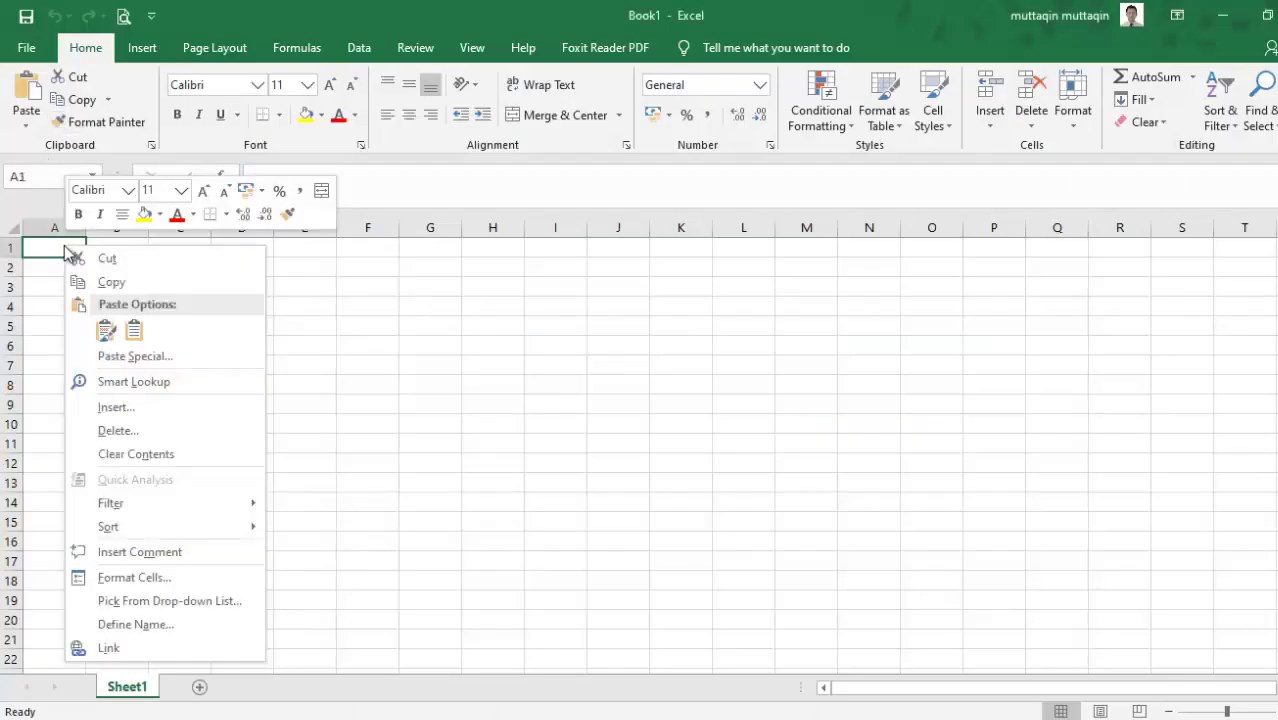
pyautogui.click(134, 330)
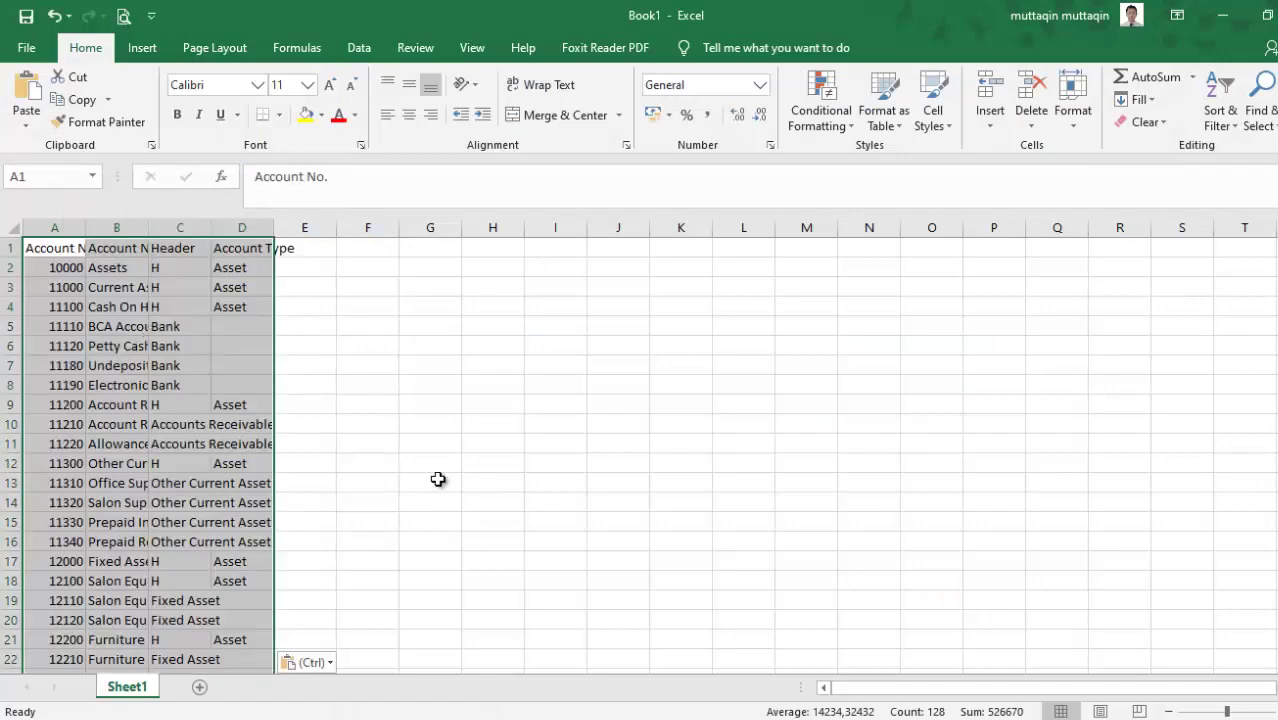
pyautogui.scroll(-8, 330, 415)
# - Return to the e-book and copy the remaining account rows from 22000 through 91000 on page 193
pyautogui.hotkey('alt', 'Tab')
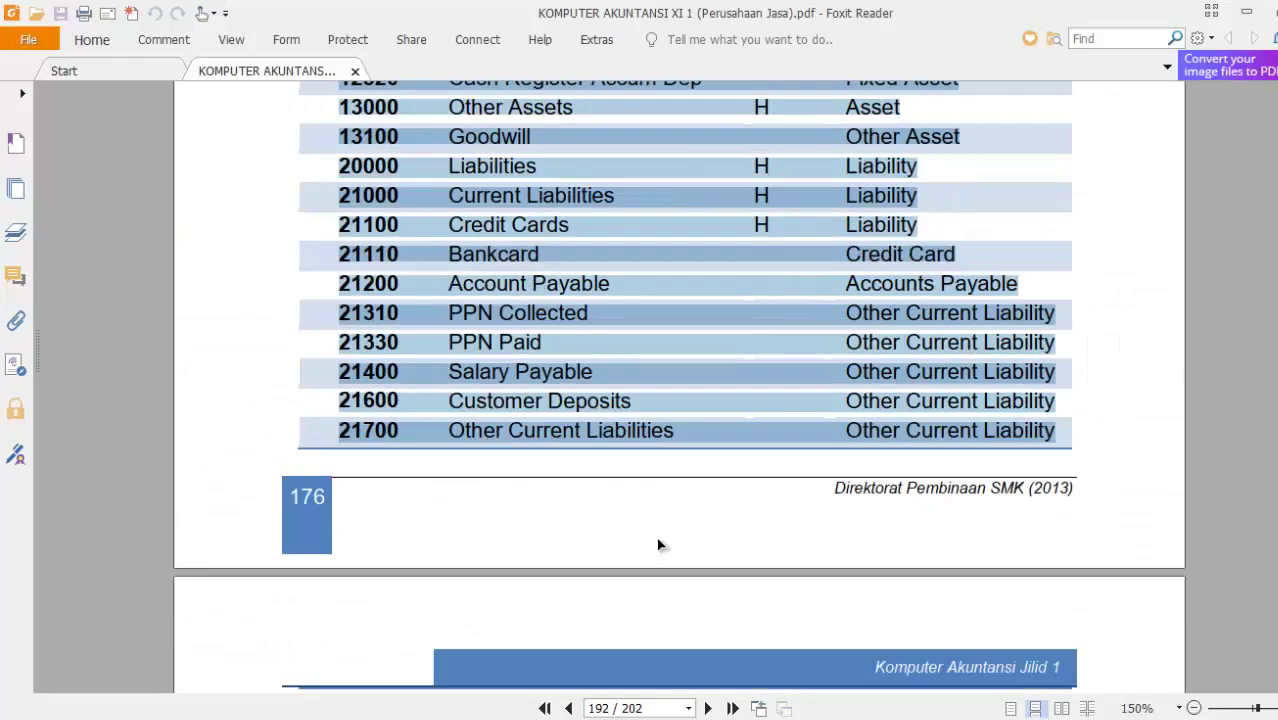
pyautogui.scroll(-5, 658, 545)
pyautogui.moveTo(336, 406); pyautogui.dragTo(970, 639)
pyautogui.click(957, 642)
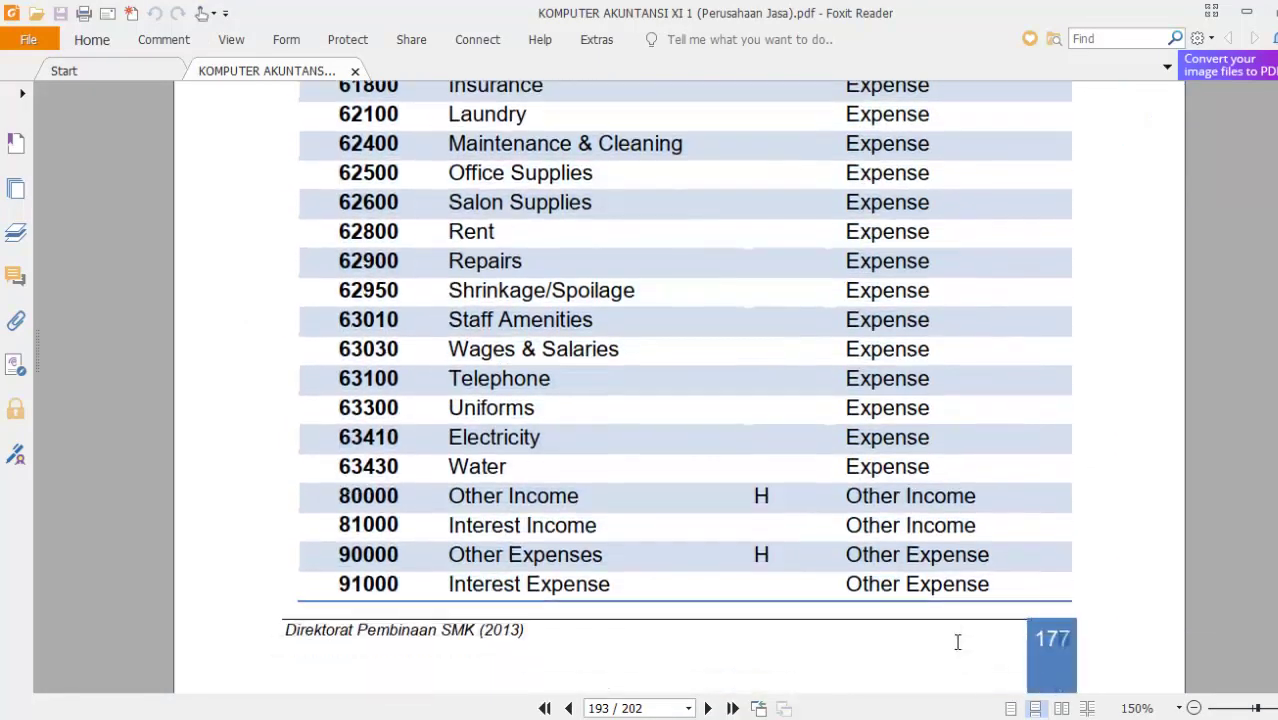
pyautogui.keyDown('shift'); pyautogui.click(992, 581); pyautogui.keyUp('shift')
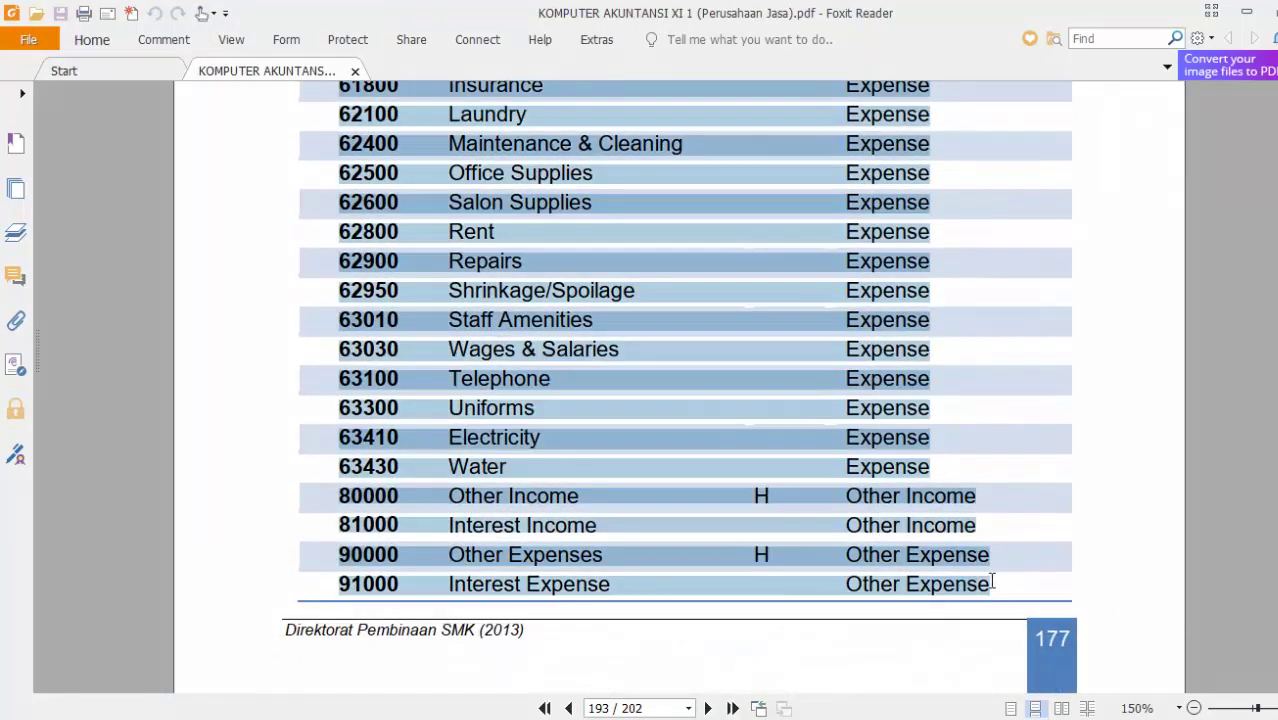
pyautogui.rightClick(899, 381)
pyautogui.click(908, 390)
# - Switch to Excel and paste the copied rows below the existing list, starting at cell A39
pyautogui.hotkey('alt', 'Tab')
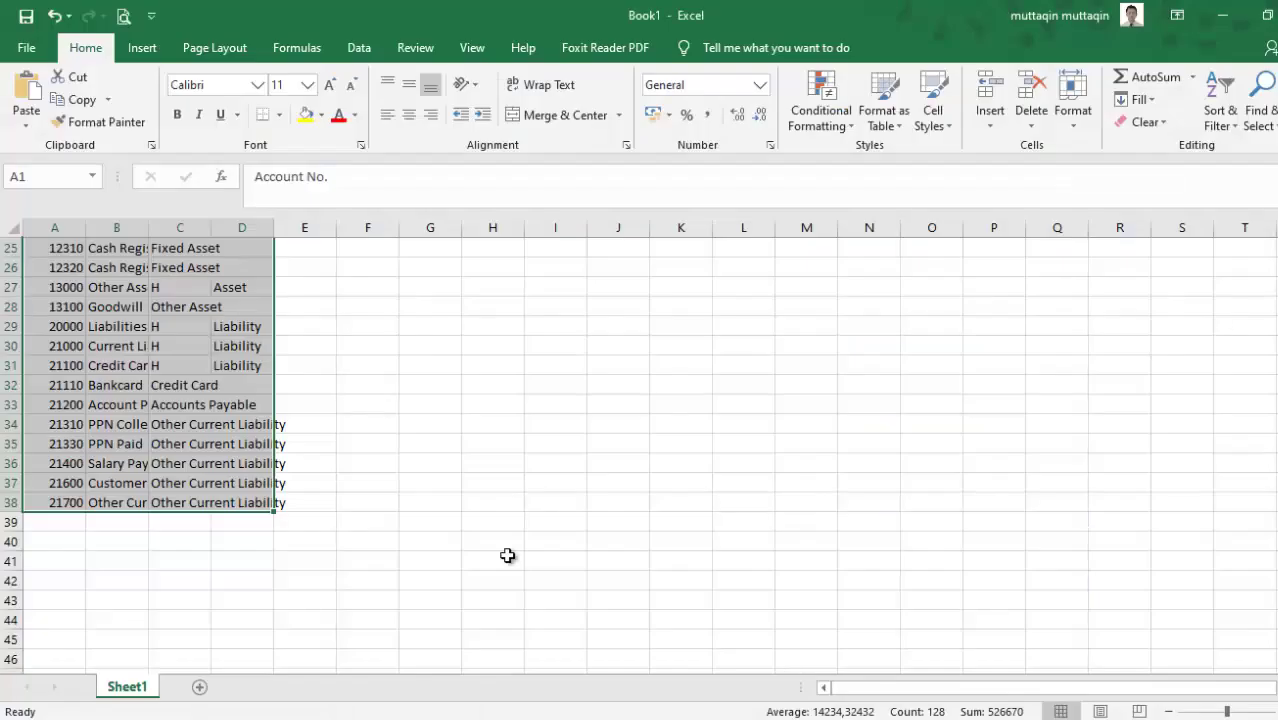
pyautogui.click(50, 522)
pyautogui.rightClick(54, 522)
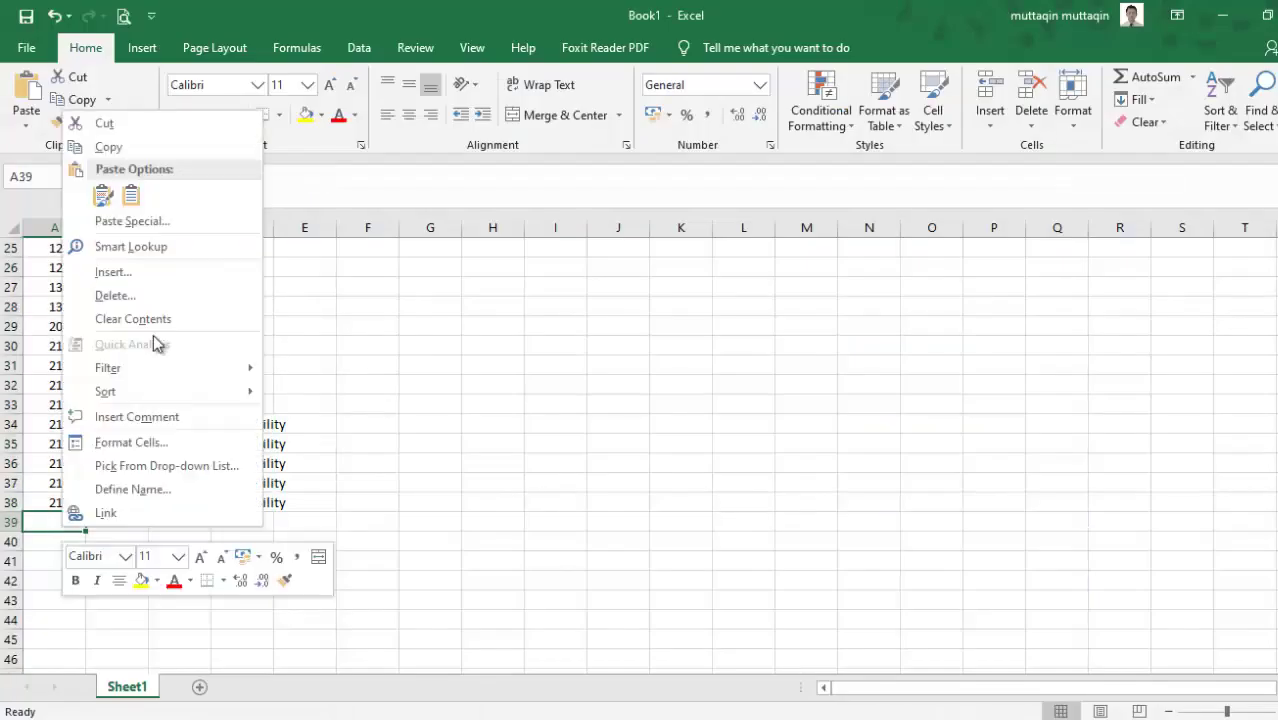
pyautogui.click(131, 195)
pyautogui.scroll(-8, 373, 520)
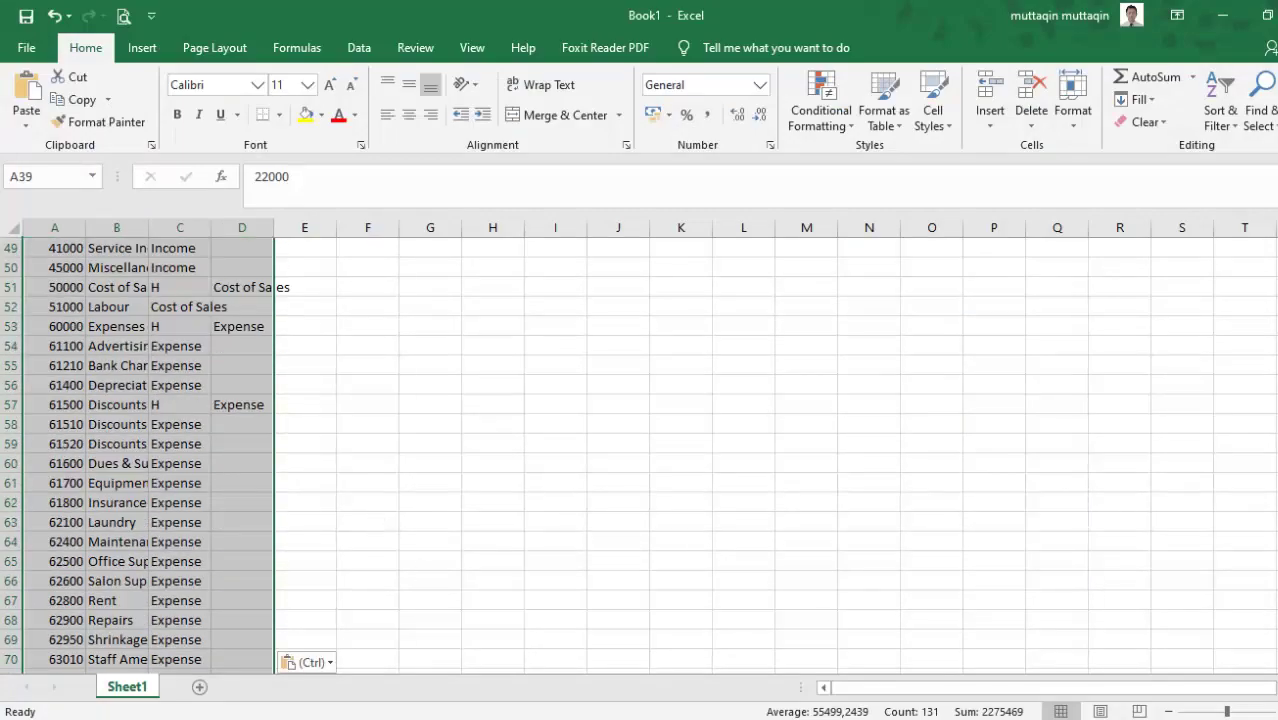
# - Switch to the e-book and look over the Daftar Akun table on pages 192 and 193
pyautogui.hotkey('alt', 'Tab')
pyautogui.scroll(-3, 561, 596)
pyautogui.scroll(10, 506, 570)
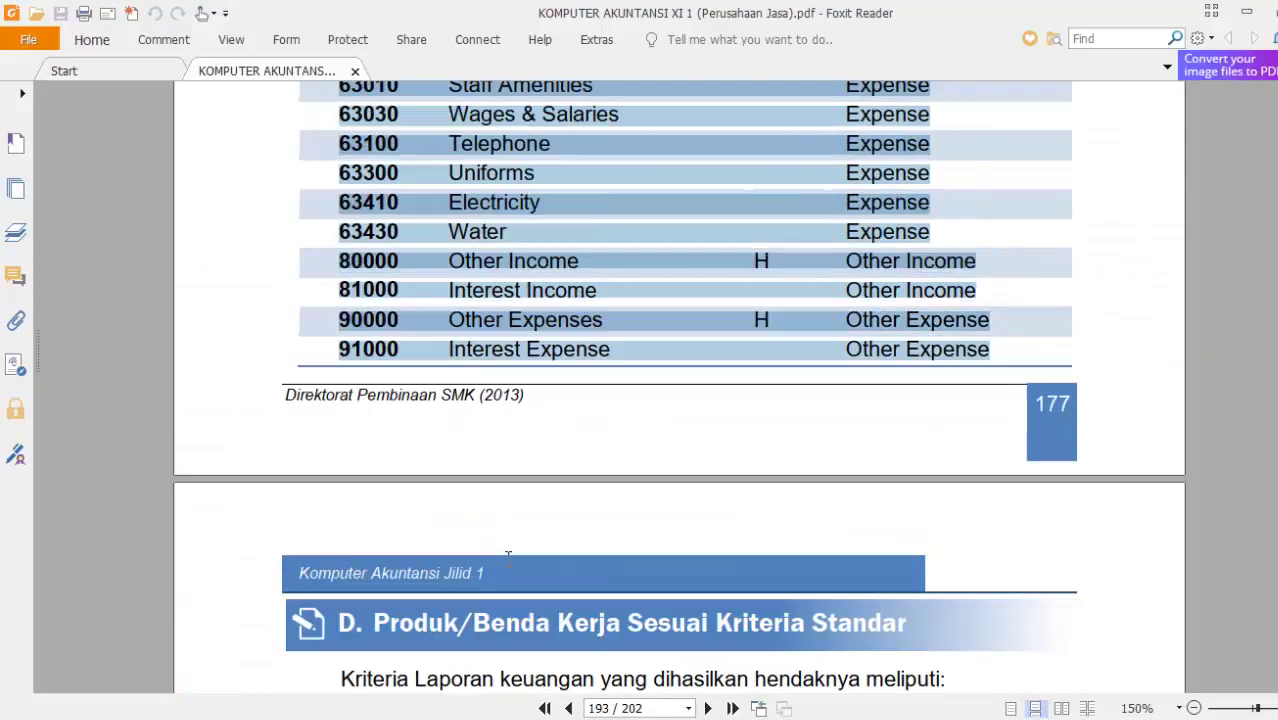
pyautogui.scroll(8, 508, 558)
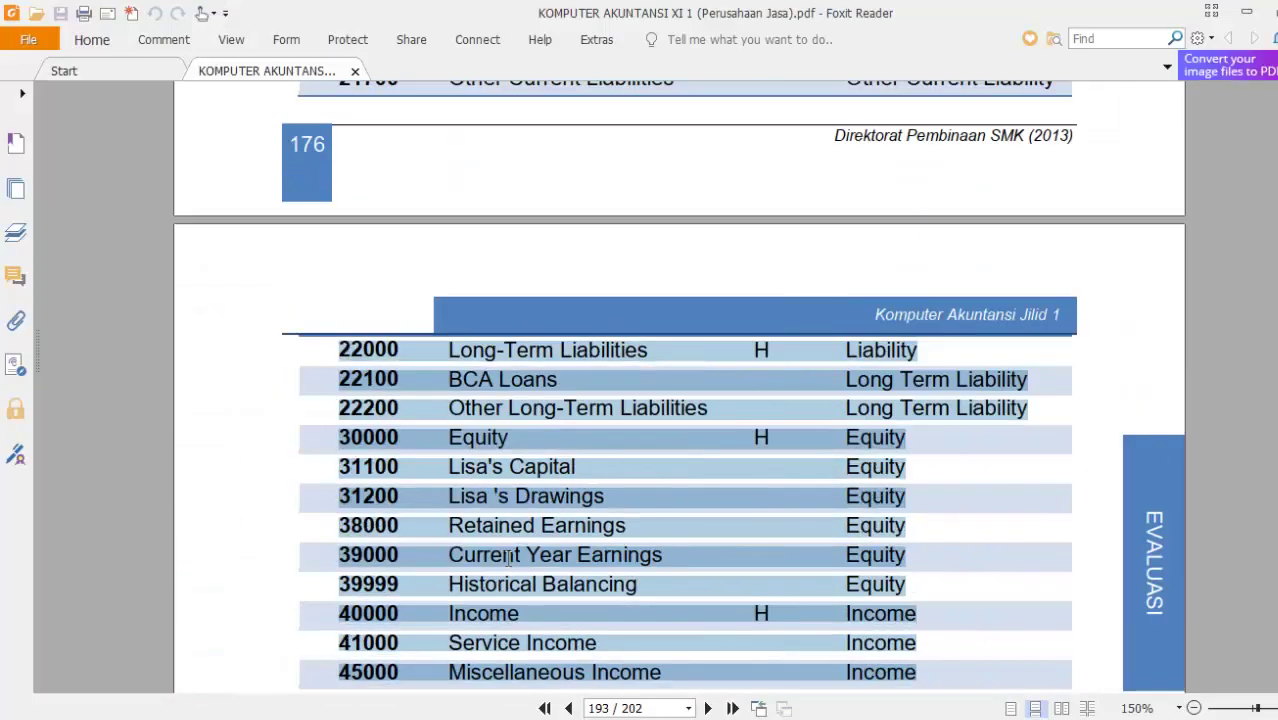
pyautogui.scroll(7, 508, 558)
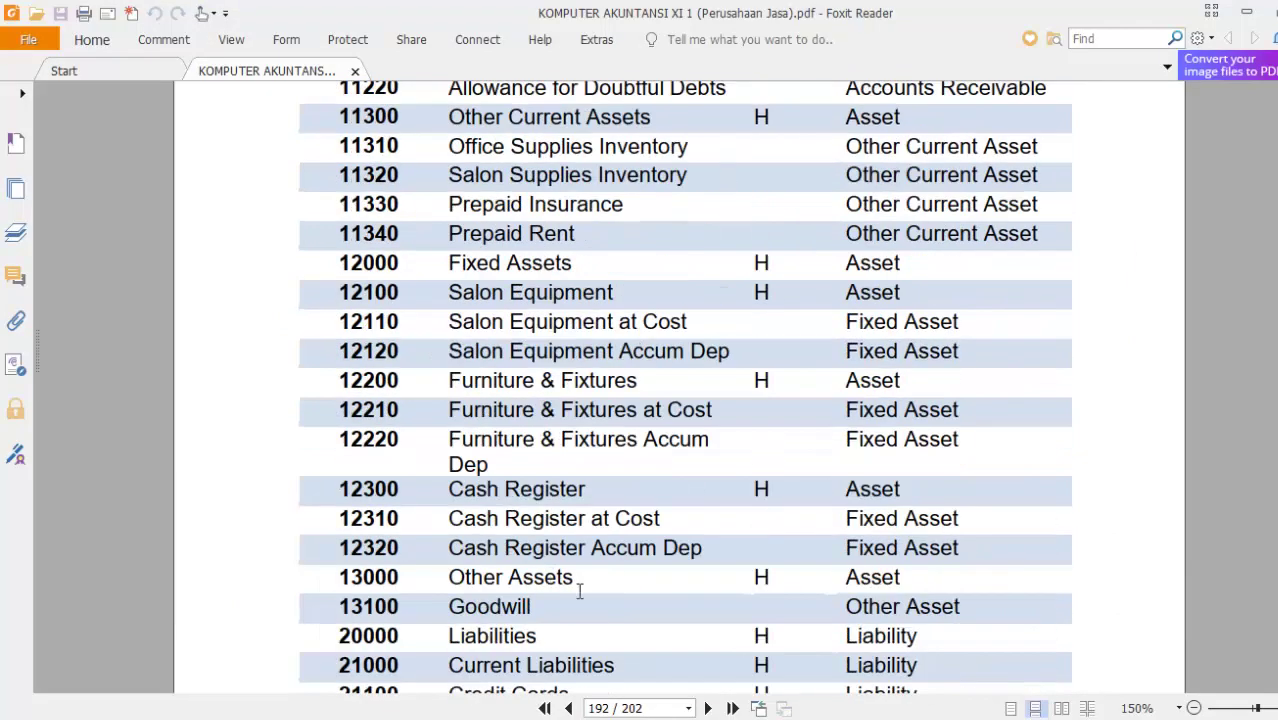
# - Switch to the Notepad step list and highlight the copy-paste line and the "Edit dan rapikan" line
pyautogui.hotkey('alt', 'Tab')
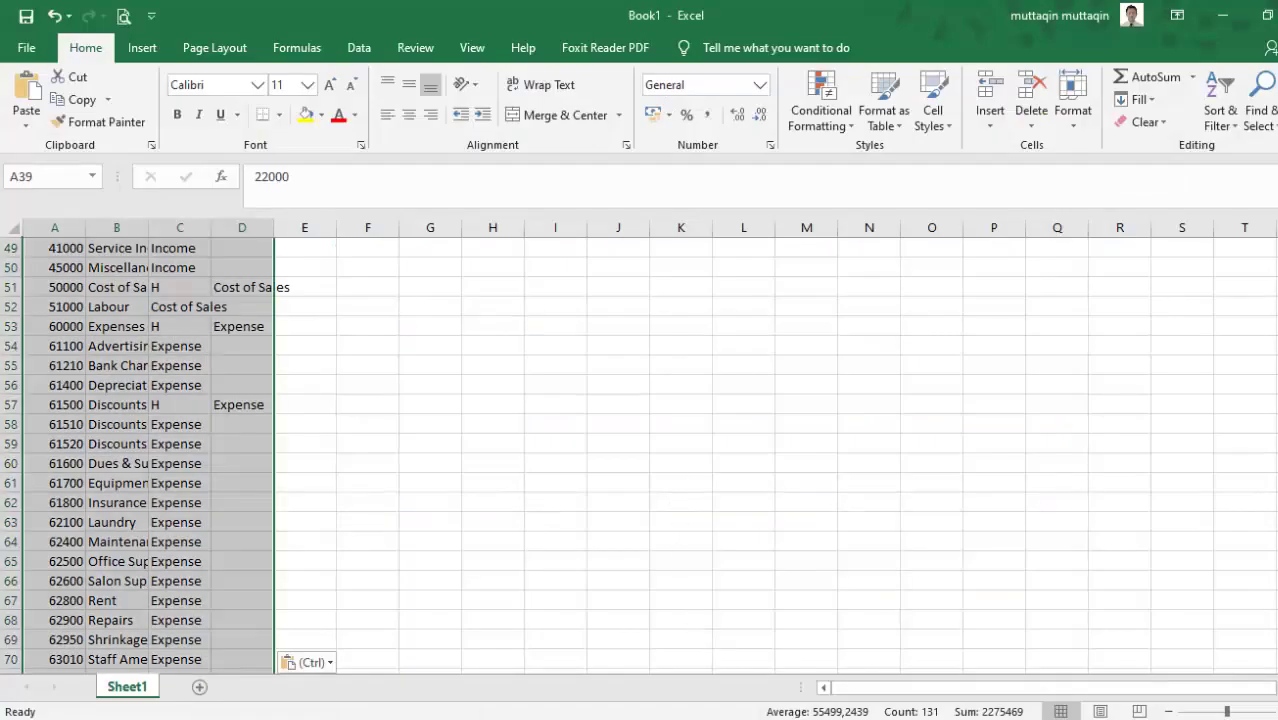
pyautogui.hotkey('alt', 'Tab')
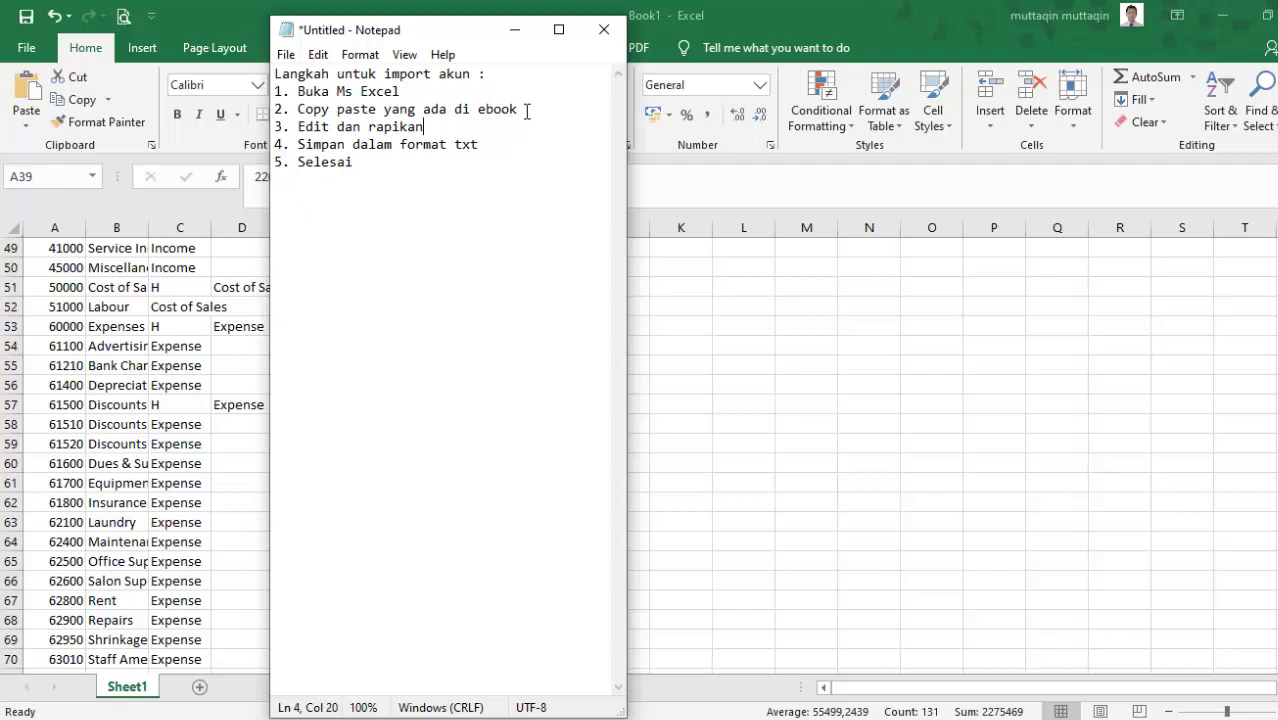
pyautogui.moveTo(526, 111); pyautogui.dragTo(369, 110)
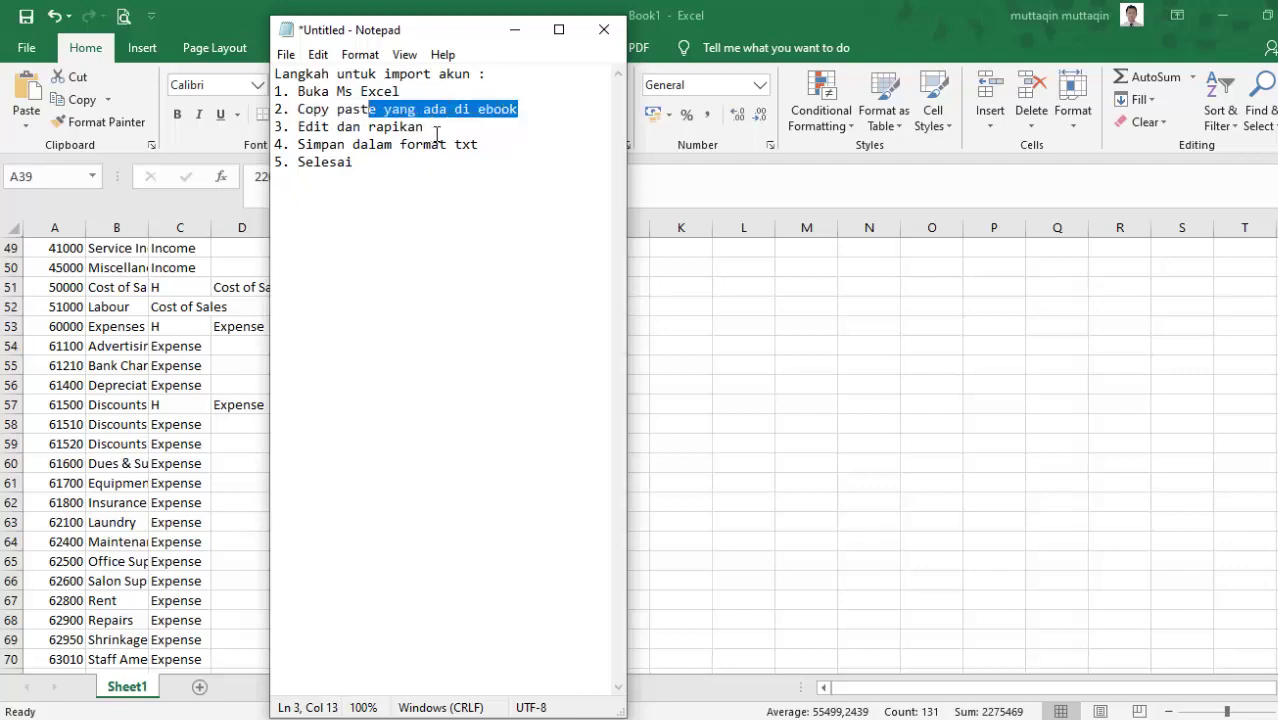
pyautogui.moveTo(437, 133); pyautogui.dragTo(274, 127)
# - Return to Excel and examine the tall row 23 containing Furniture & Fixtures Accum Dep
pyautogui.hotkey('alt', 'Tab')
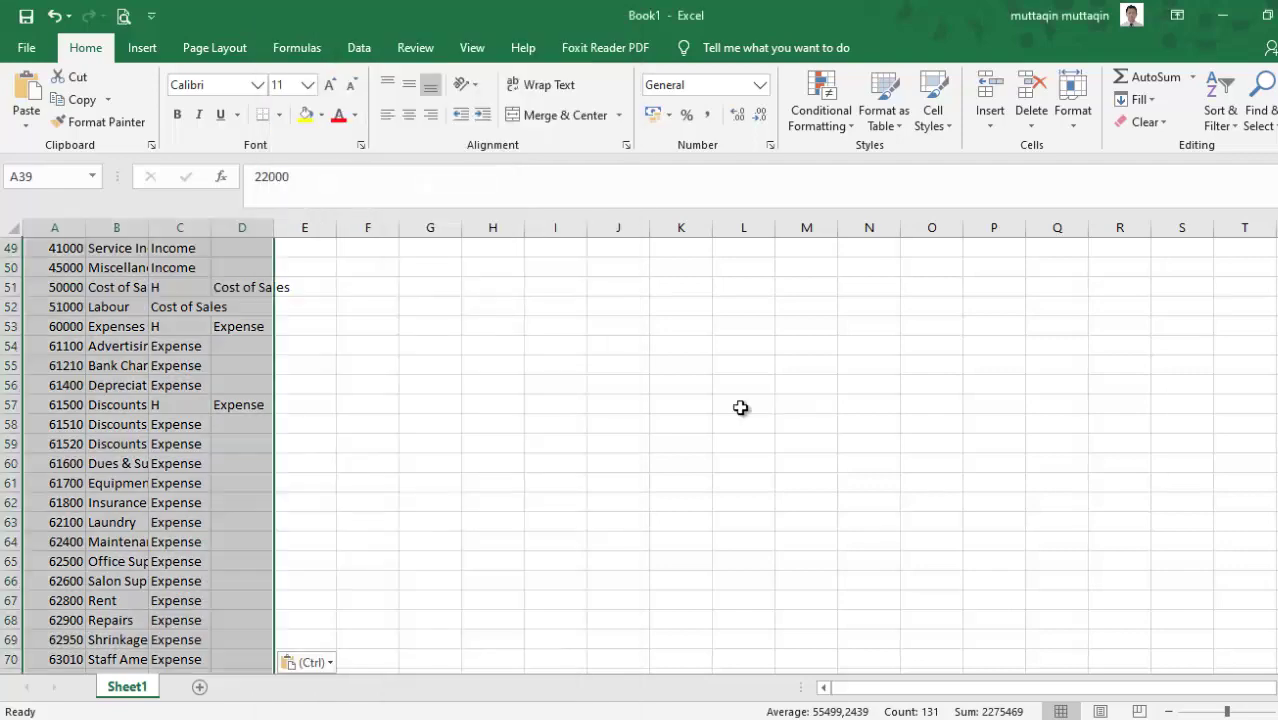
pyautogui.scroll(15, 151, 289)
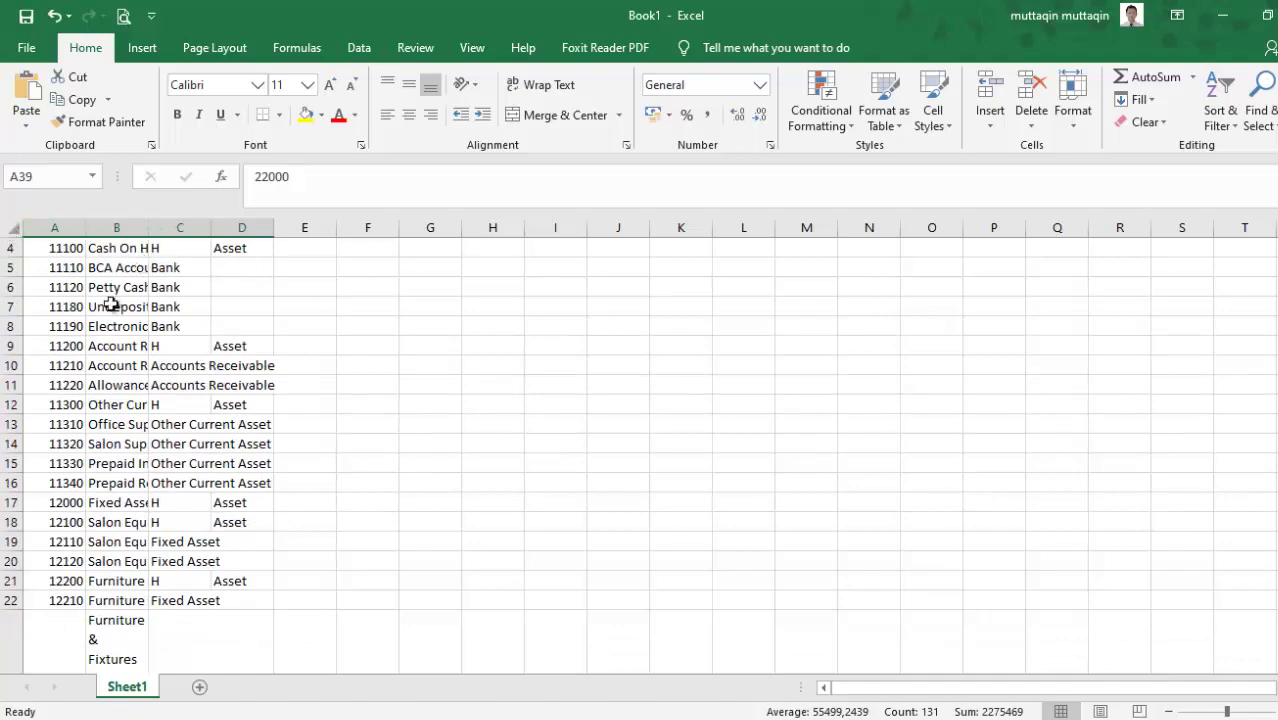
pyautogui.scroll(1, 112, 320)
pyautogui.scroll(-6, 118, 420)
pyautogui.click(66, 350)
pyautogui.click(195, 370)
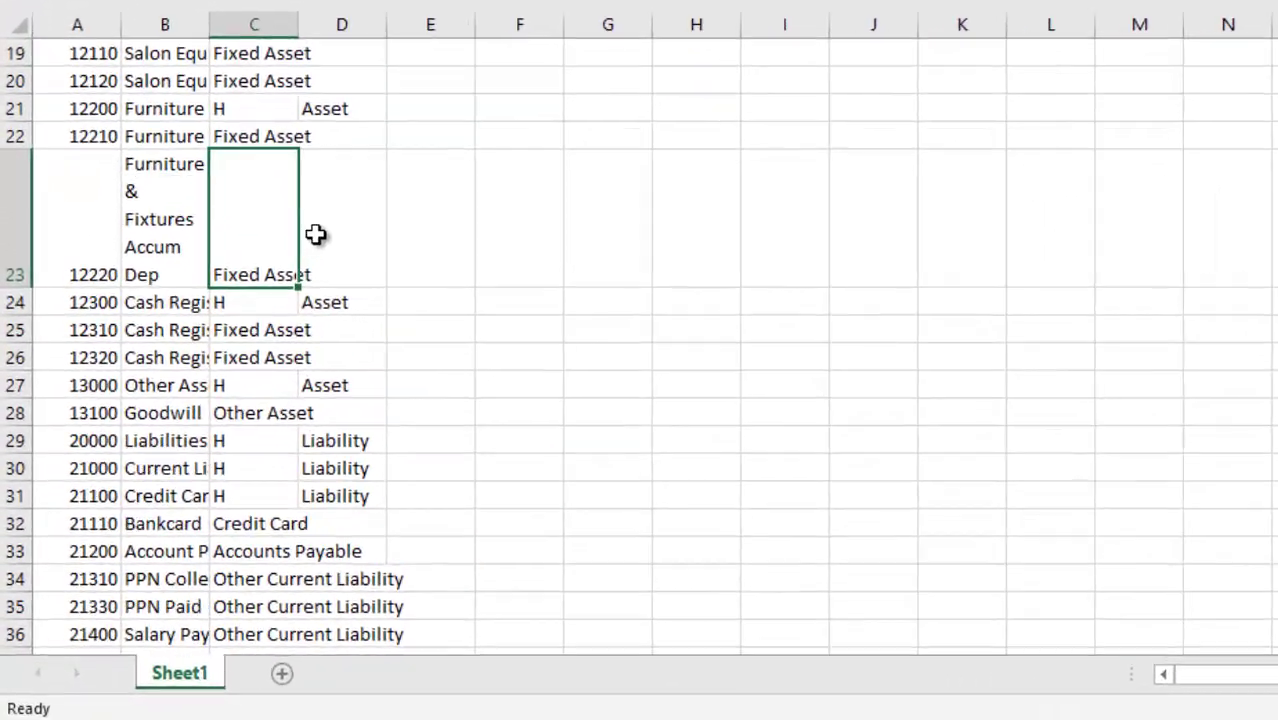
pyautogui.click(240, 370)
pyautogui.click(46, 335)
pyautogui.press('Right')
pyautogui.press('Right')
pyautogui.press('Right')
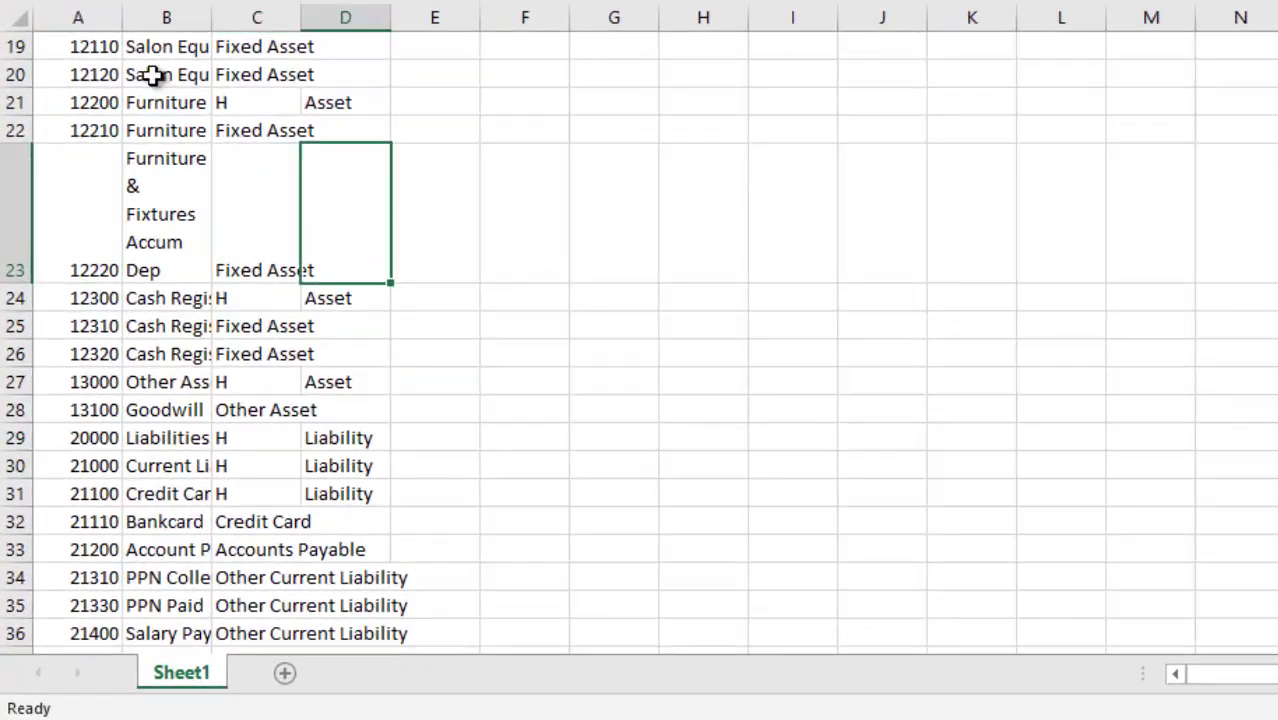
# - Turn off text wrapping for the entire worksheet
pyautogui.click(18, 18)
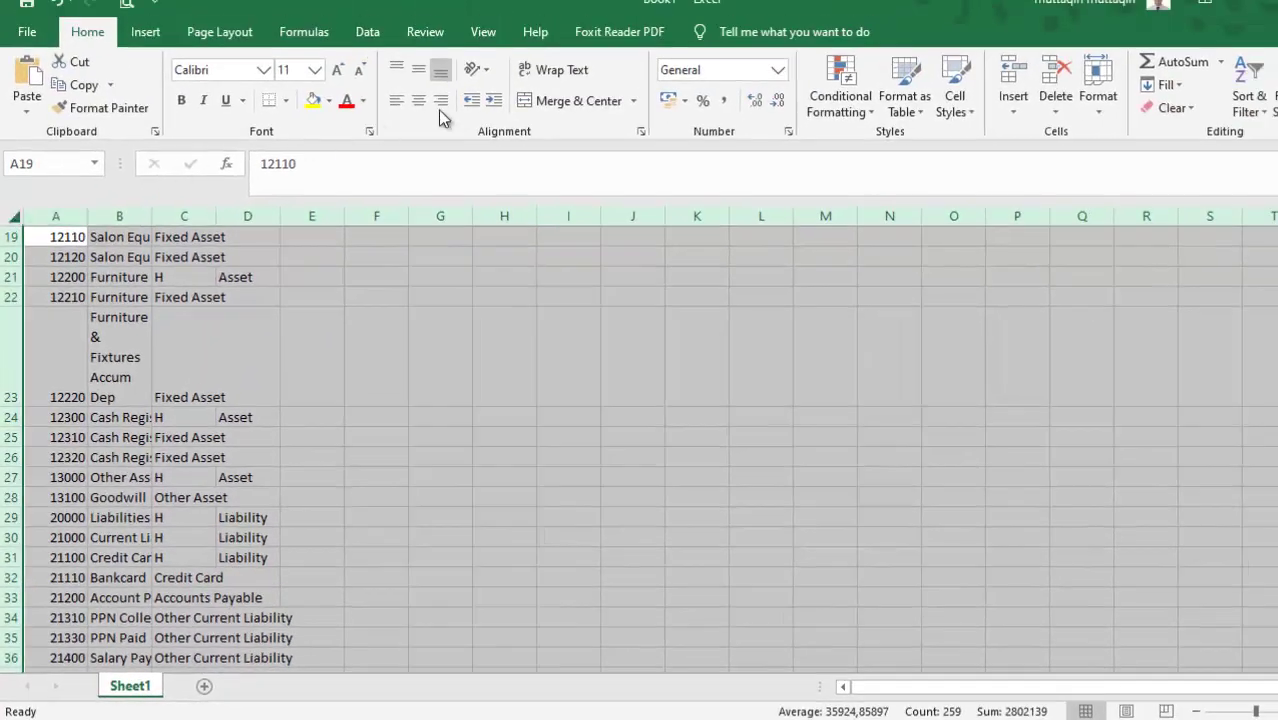
pyautogui.click(556, 70)
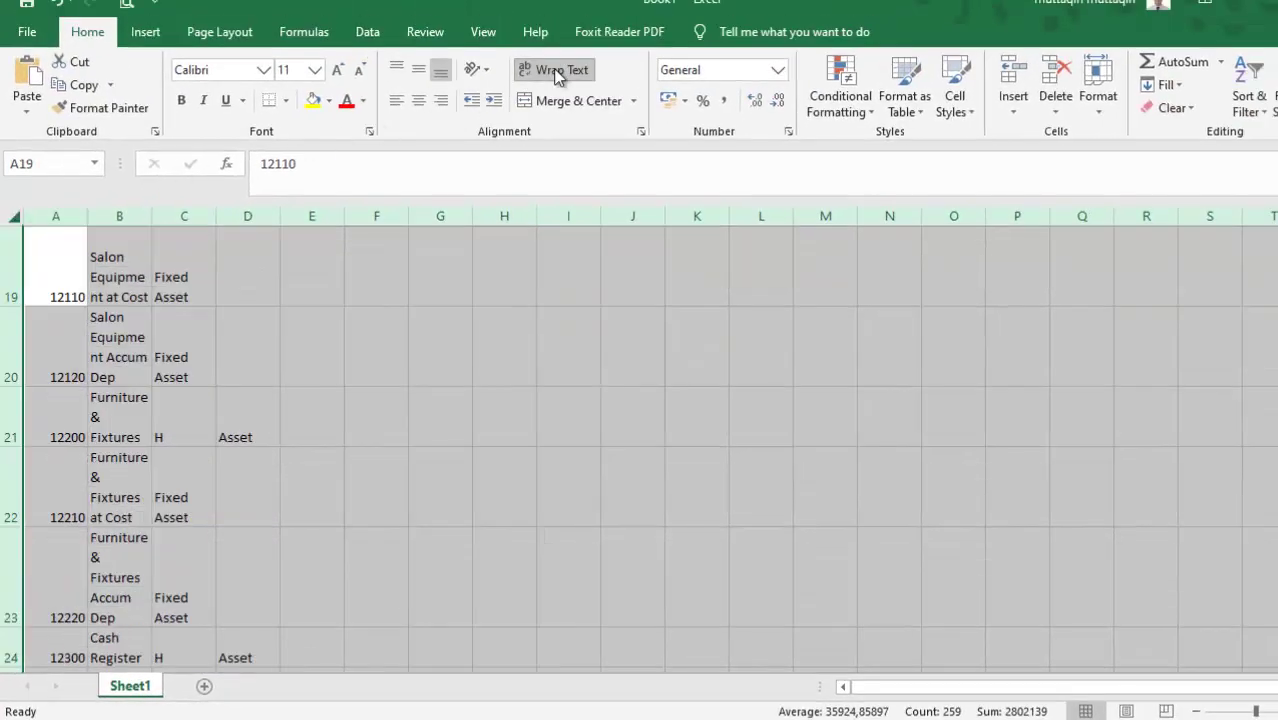
pyautogui.click(558, 72)
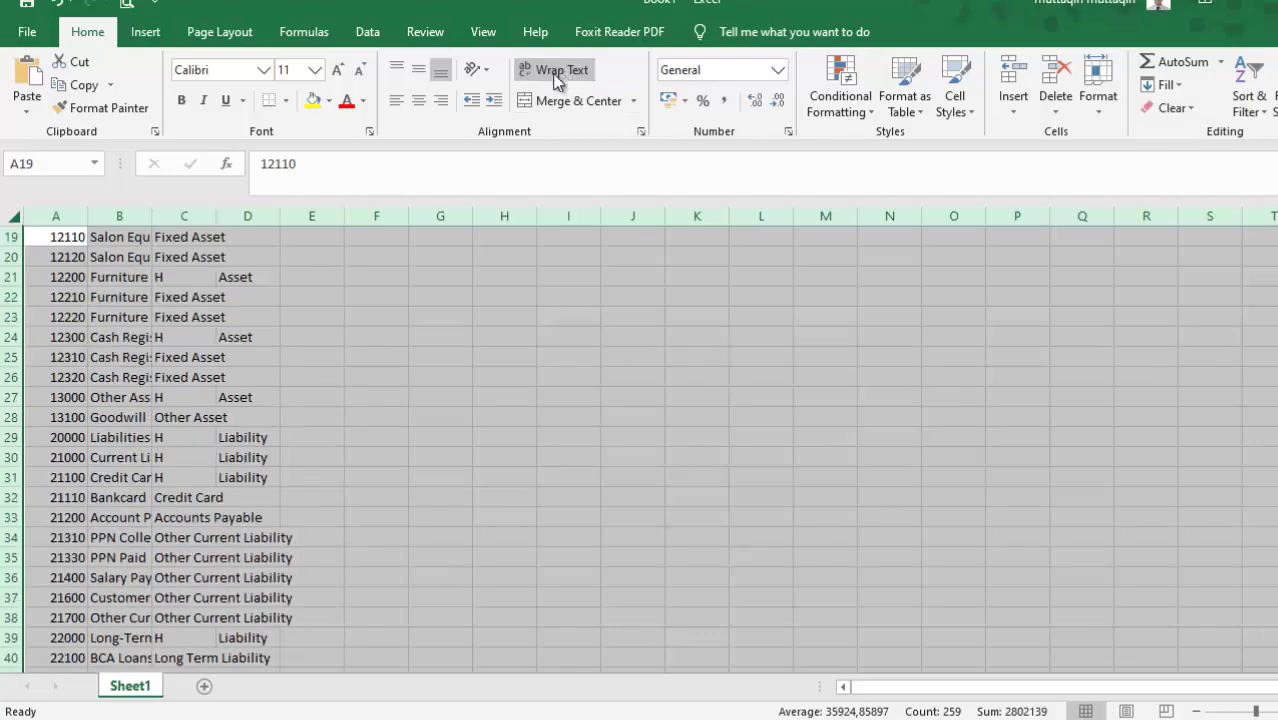
pyautogui.click(312, 397)
pyautogui.scroll(6, 170, 333)
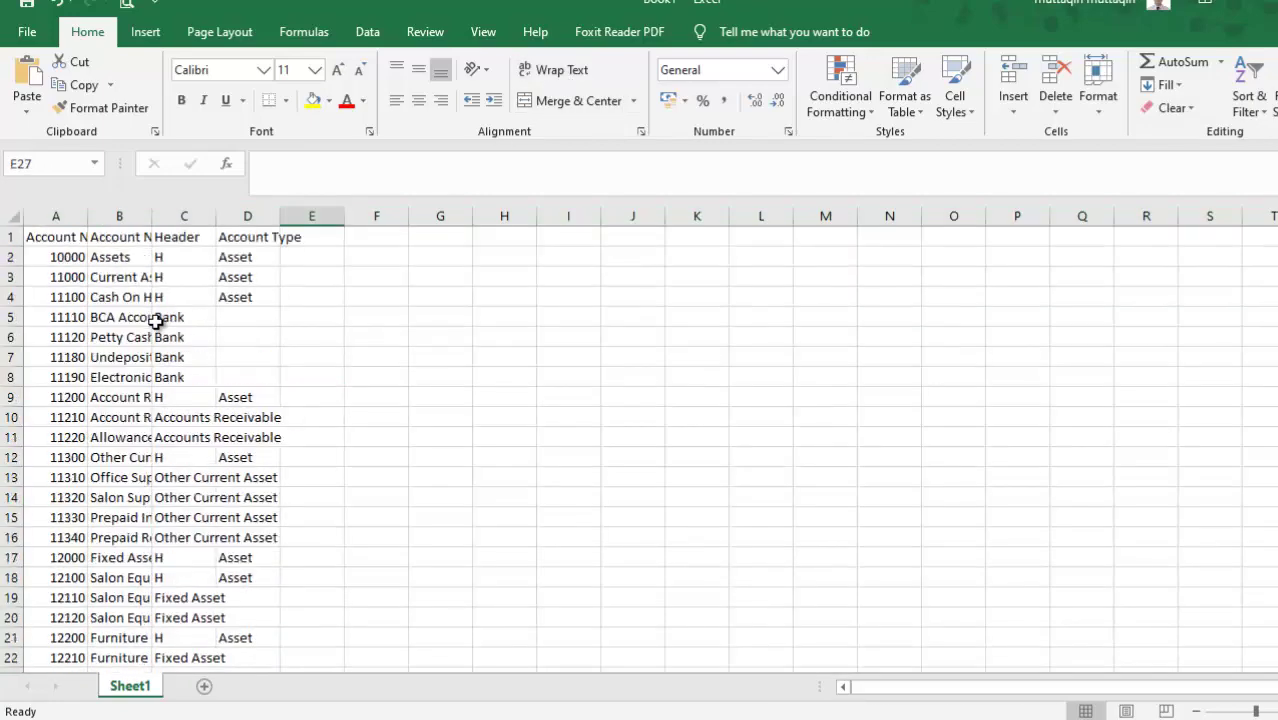
# - Auto-fit all column widths on the sheet to their contents
pyautogui.click(15, 217)
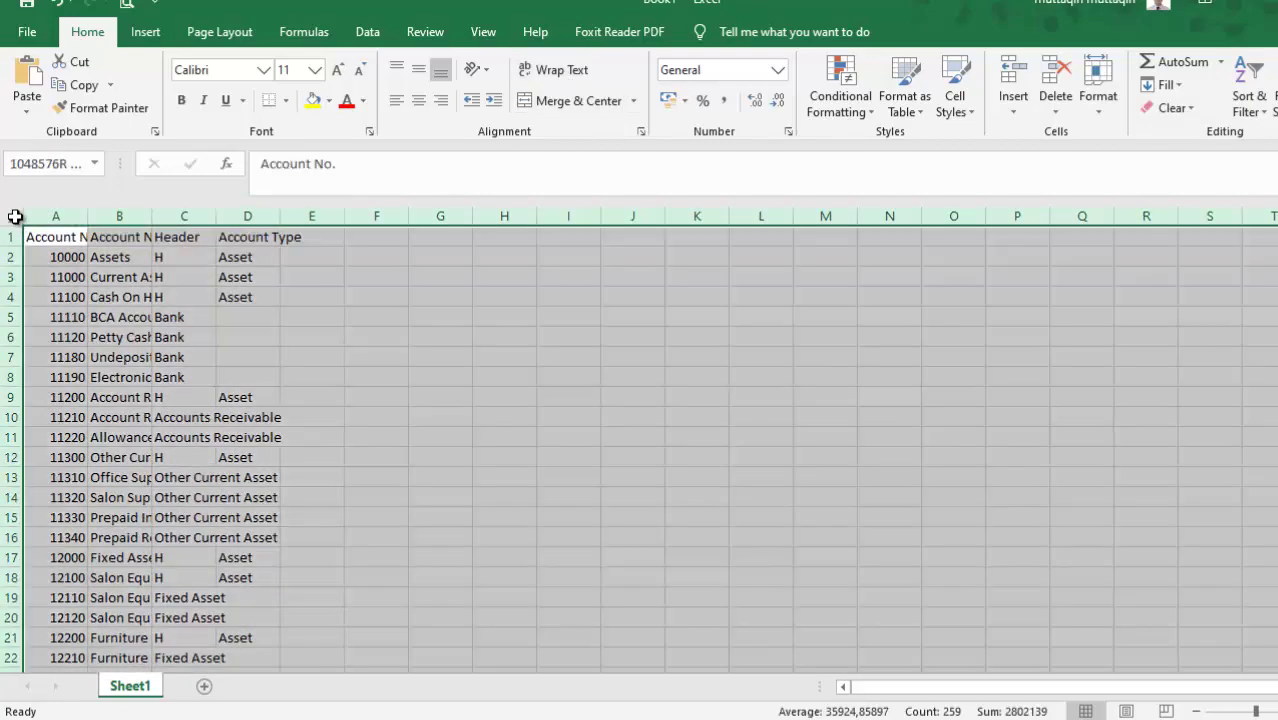
pyautogui.doubleClick(153, 215)
pyautogui.click(357, 360)
pyautogui.scroll(-2, 375, 362)
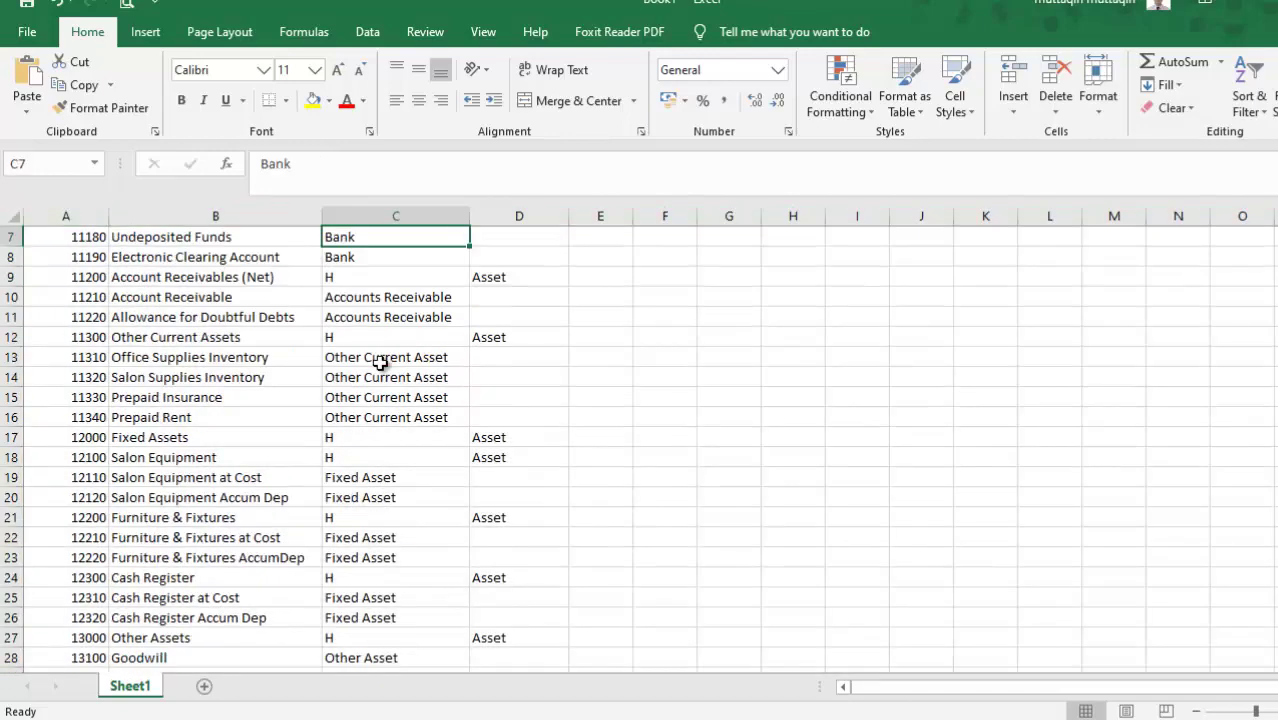
pyautogui.scroll(2, 383, 355)
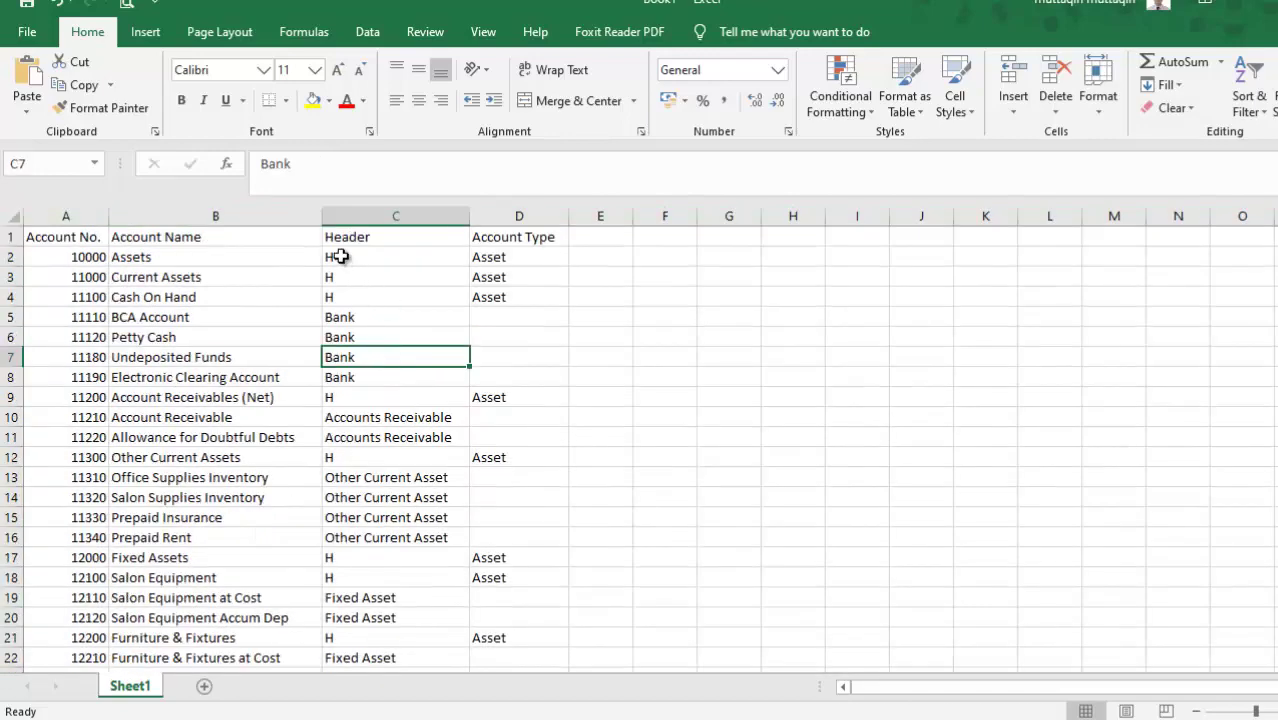
# - Move the Bank, Accounts Receivable and Other Current Asset entries in C5:C8, C10:C11 and C13:C16 across to the Account Type column
pyautogui.moveTo(341, 257); pyautogui.dragTo(498, 386)
pyautogui.click(426, 417)
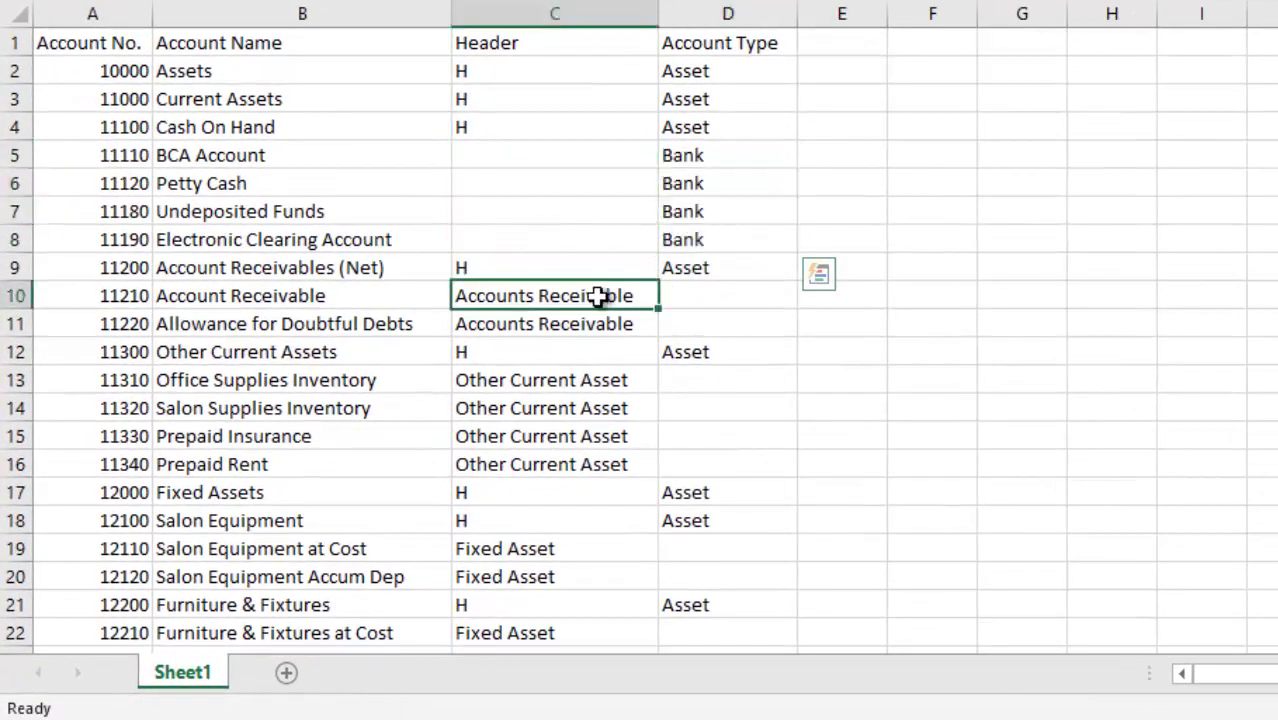
pyautogui.moveTo(598, 296); pyautogui.dragTo(727, 338)
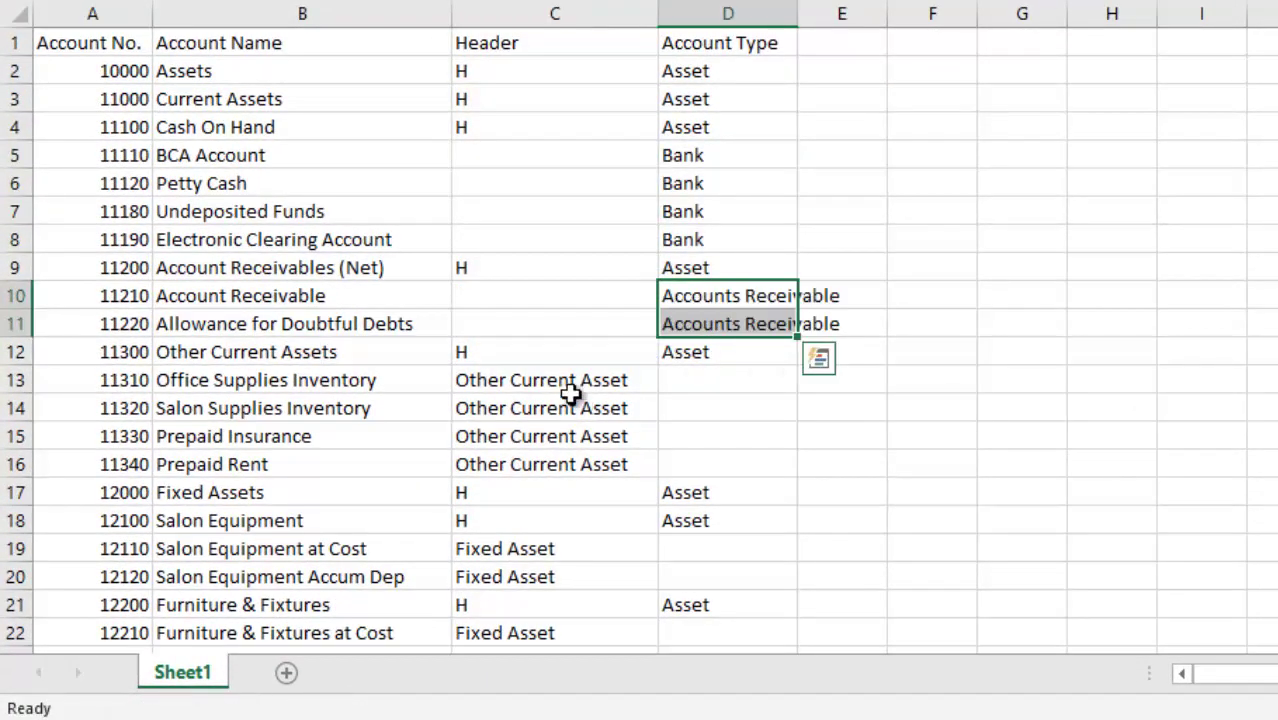
pyautogui.click(567, 388)
pyautogui.moveTo(557, 407); pyautogui.dragTo(679, 465)
pyautogui.scroll(-3, 599, 422)
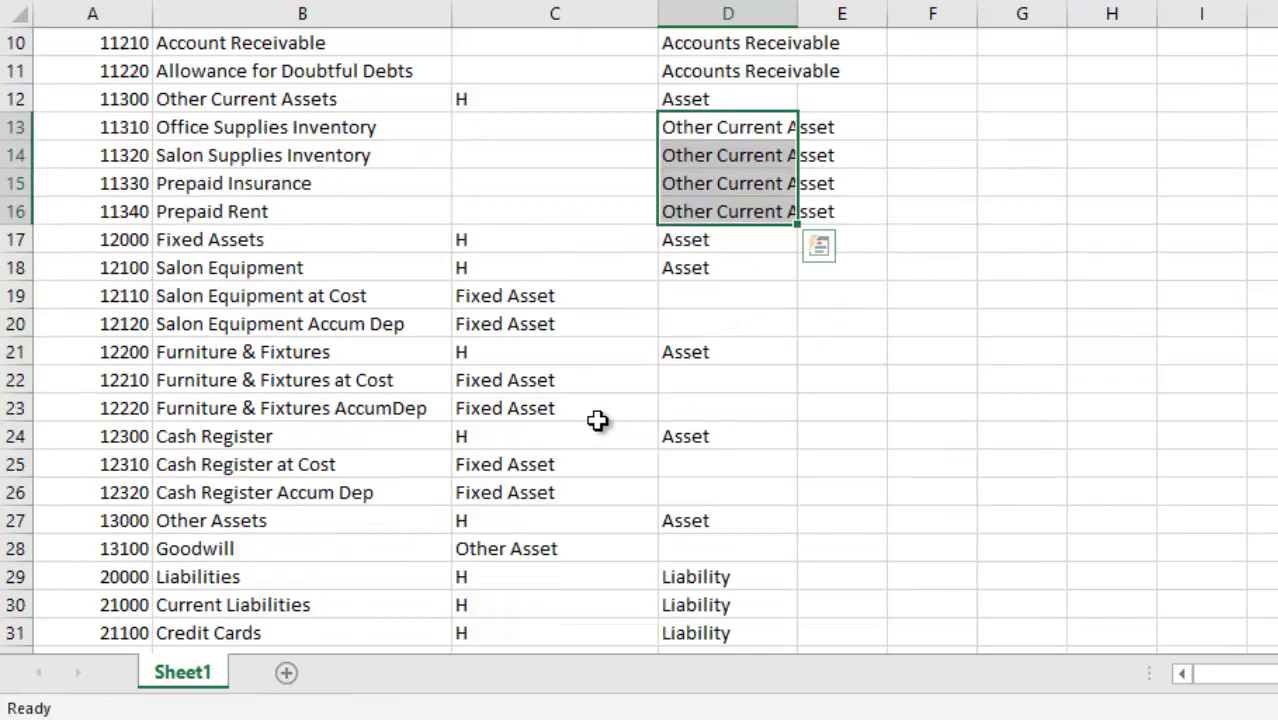
# - Move the Fixed Asset entries in C19:C20, C22:C23 and C25:C26 and the Other Asset entry in C28 across to the Account Type column
pyautogui.click(530, 290)
pyautogui.moveTo(536, 305); pyautogui.dragTo(694, 322)
pyautogui.moveTo(581, 382); pyautogui.dragTo(702, 402)
pyautogui.moveTo(563, 473); pyautogui.dragTo(571, 488)
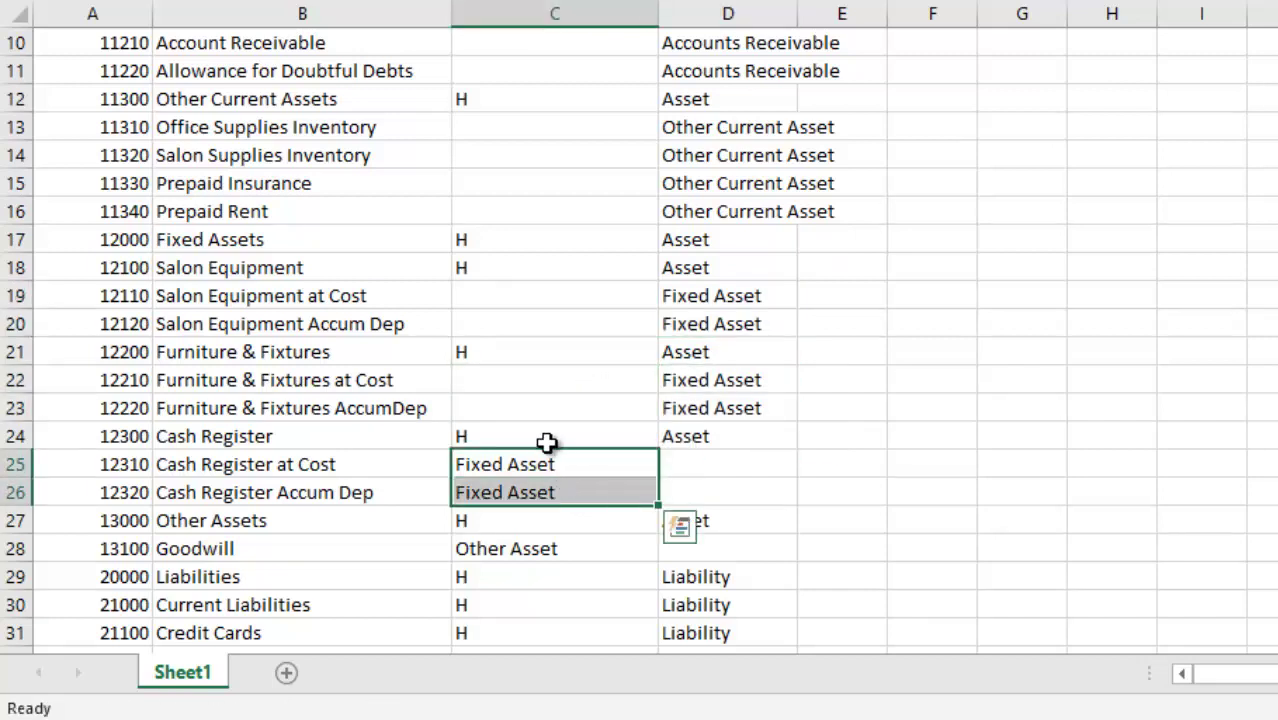
pyautogui.moveTo(548, 445); pyautogui.dragTo(684, 461)
pyautogui.scroll(3, 697, 267)
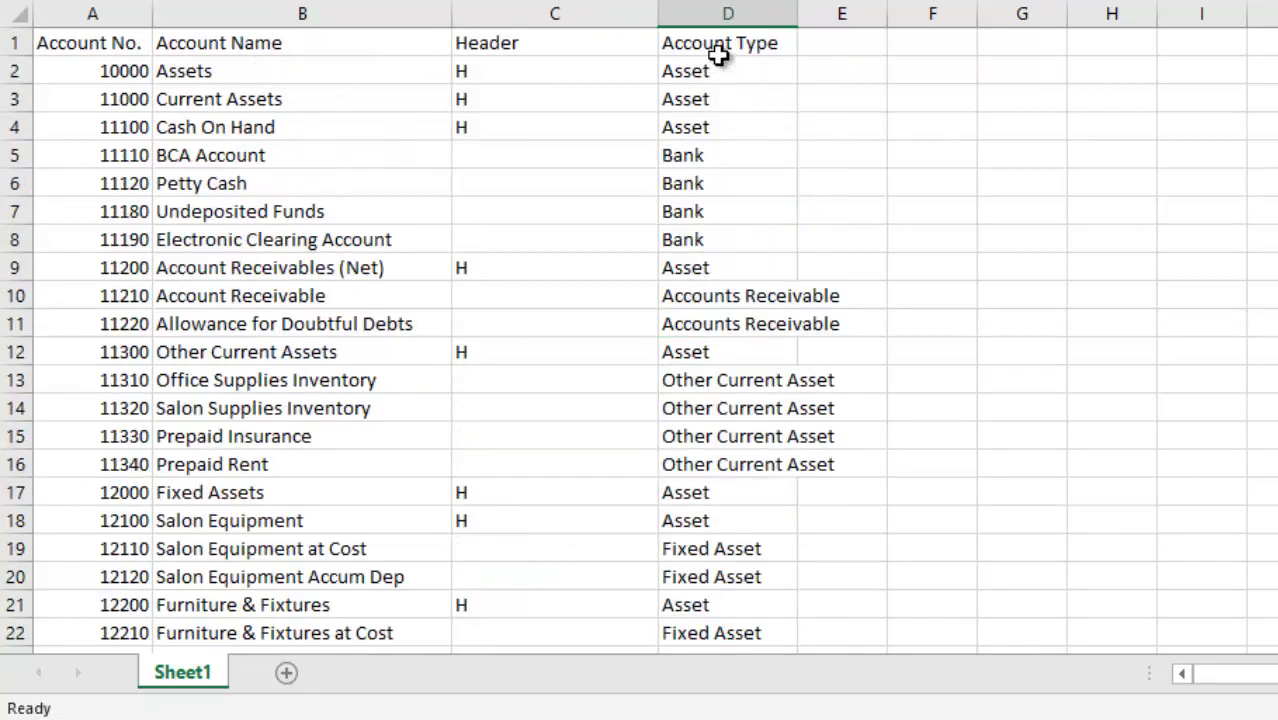
pyautogui.scroll(-7, 660, 392)
pyautogui.click(517, 221)
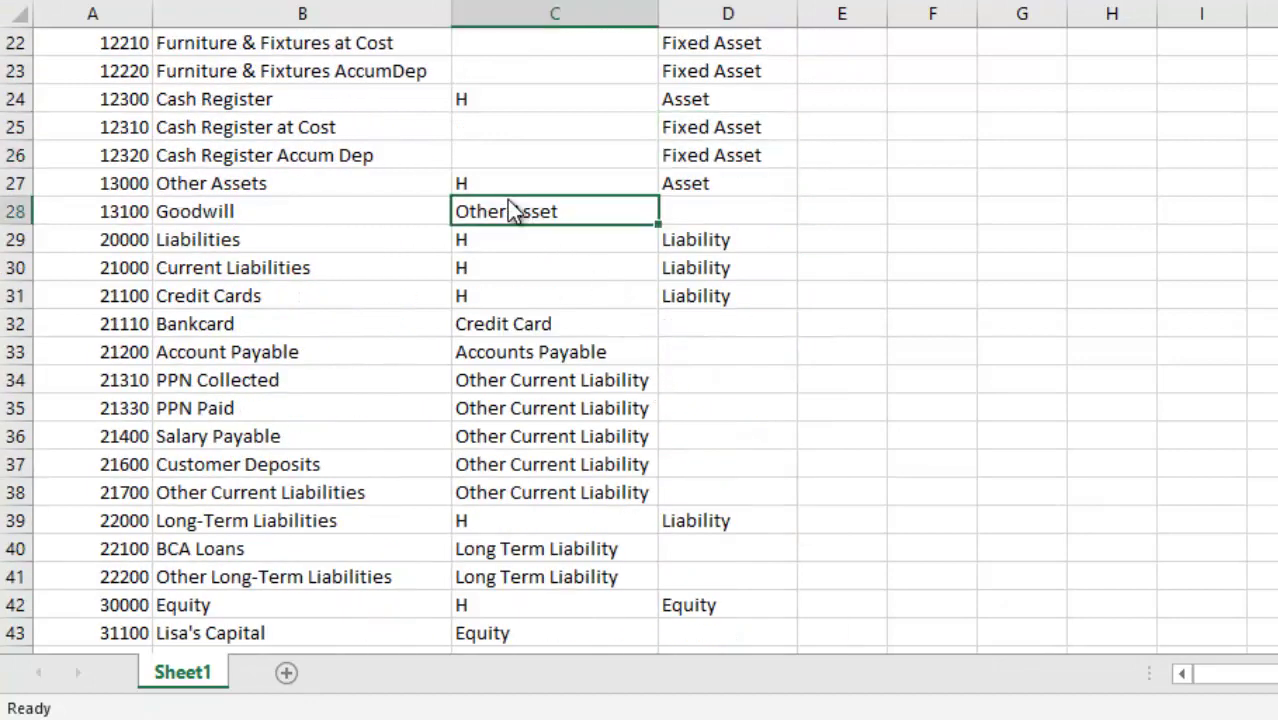
pyautogui.moveTo(508, 206); pyautogui.dragTo(700, 222)
# - Move the credit card, payable and liability entries in C32:C38 and C40:C41 across to the Account Type column
pyautogui.click(556, 330)
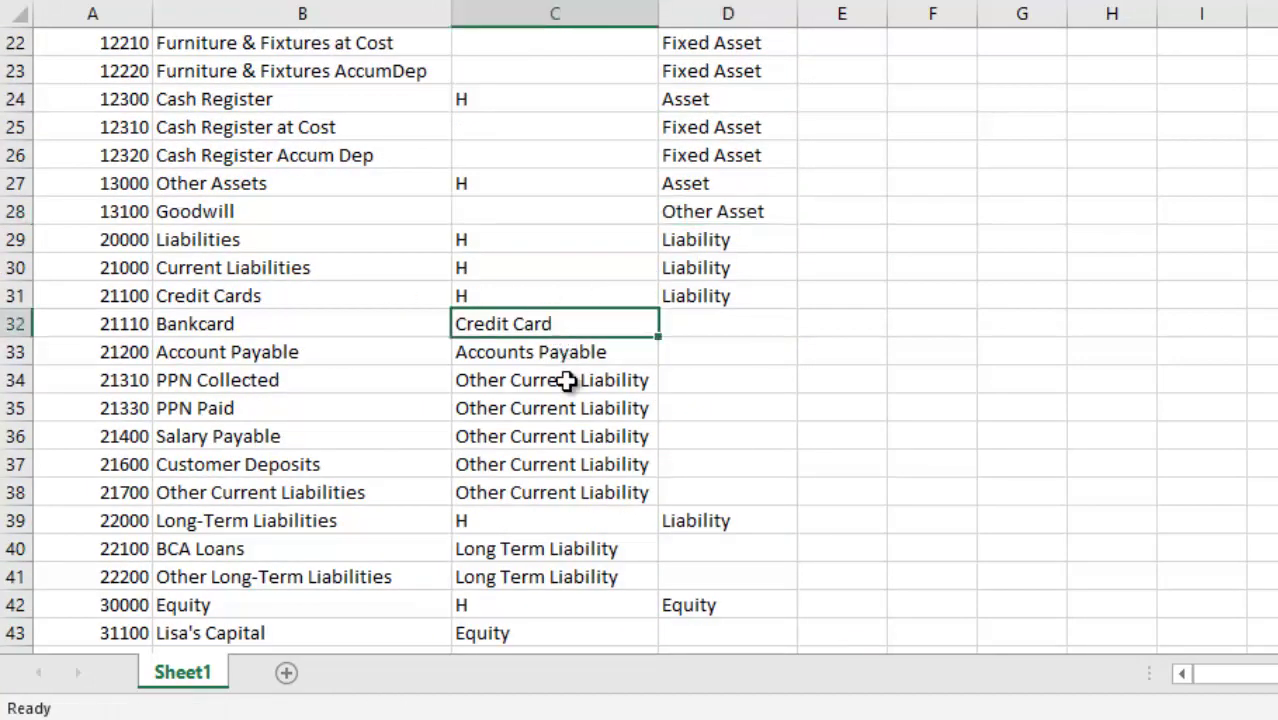
pyautogui.moveTo(556, 330); pyautogui.dragTo(608, 434)
pyautogui.moveTo(562, 313); pyautogui.dragTo(713, 332)
pyautogui.scroll(-3, 593, 432)
pyautogui.moveTo(499, 297); pyautogui.dragTo(725, 317)
# - Move the Equity entries in C43:C47 and the Income entries in C49:C50 across to the Account Type column
pyautogui.click(585, 383)
pyautogui.moveTo(585, 383); pyautogui.dragTo(779, 491)
pyautogui.scroll(-3, 608, 505)
pyautogui.moveTo(508, 288); pyautogui.dragTo(728, 330)
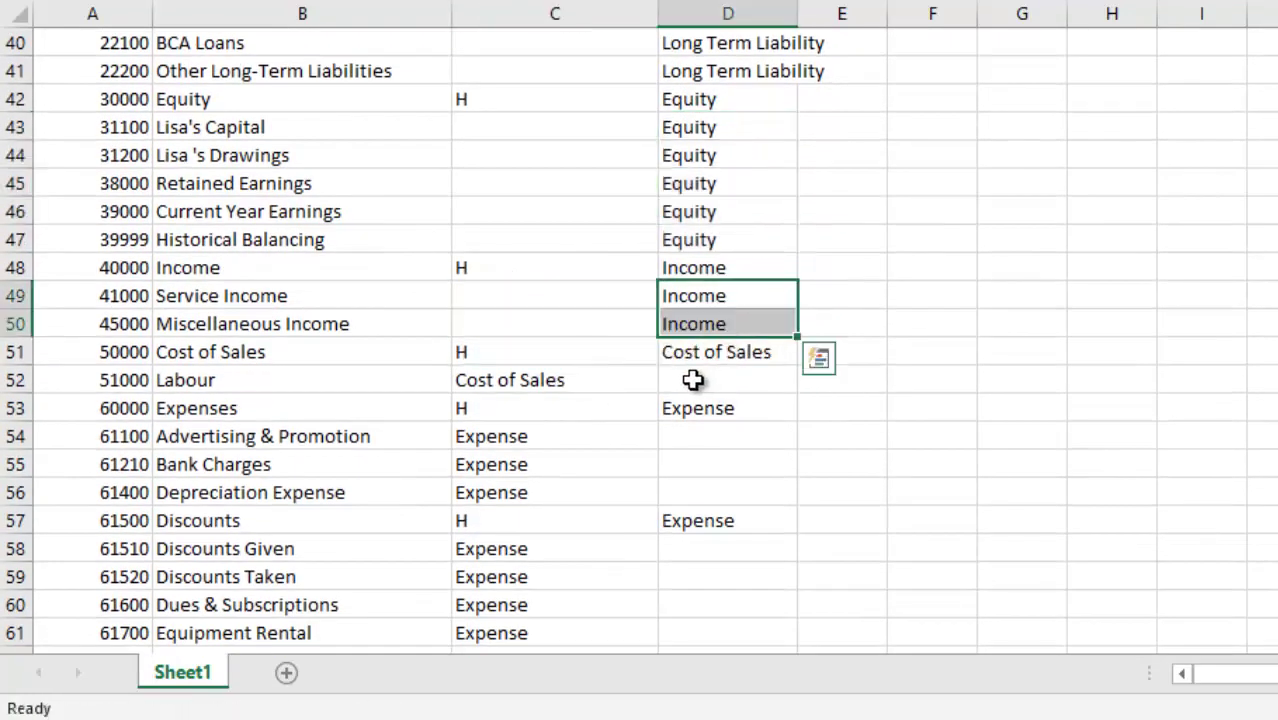
# - Move the Cost of Sales entry in C52 and the Expense entries in C54:C56 and C58:C75 across to the Account Type column
pyautogui.scroll(-2, 531, 274)
pyautogui.moveTo(525, 272); pyautogui.dragTo(710, 334)
pyautogui.click(525, 220)
pyautogui.moveTo(525, 222); pyautogui.dragTo(695, 222)
pyautogui.scroll(-2, 551, 425)
pyautogui.moveTo(522, 217); pyautogui.dragTo(530, 240)
pyautogui.moveTo(639, 652); pyautogui.dragTo(700, 495)
# - Move the Other Income entry in C77 and the Other Expense entry in C79 across to the Account Type column
pyautogui.click(590, 545)
pyautogui.moveTo(585, 533); pyautogui.dragTo(699, 548)
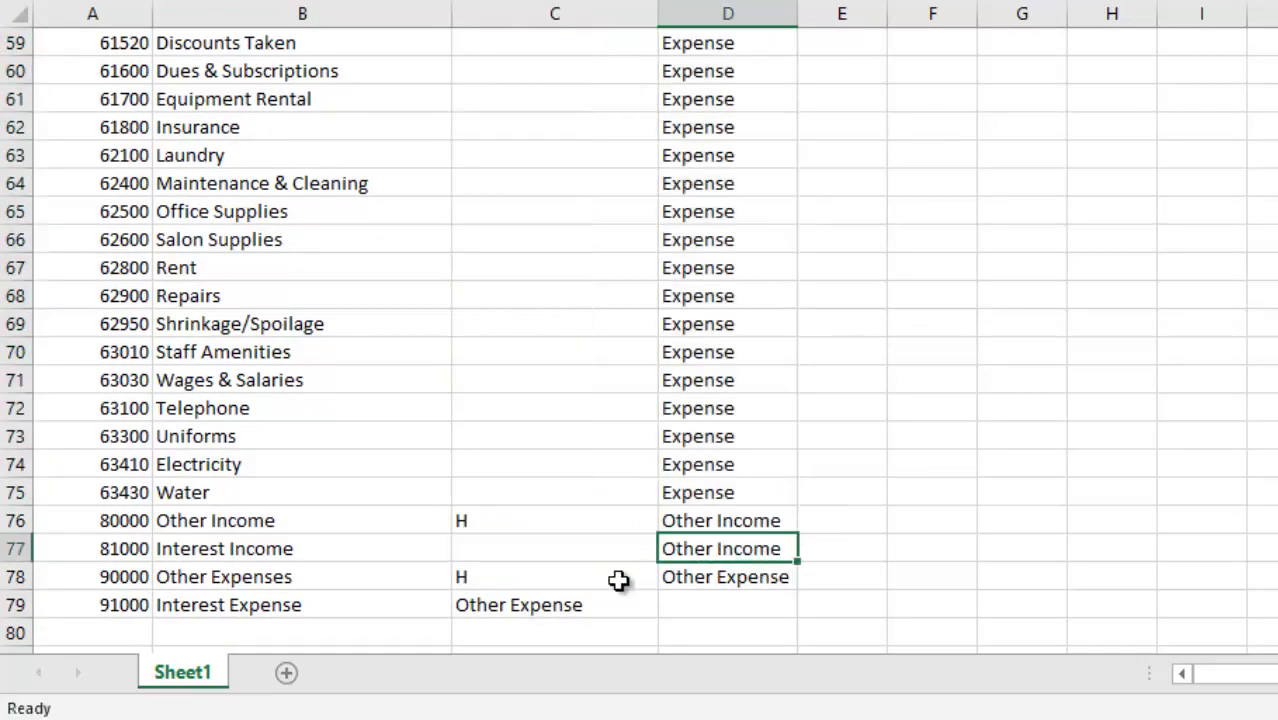
pyautogui.moveTo(586, 602); pyautogui.dragTo(752, 535)
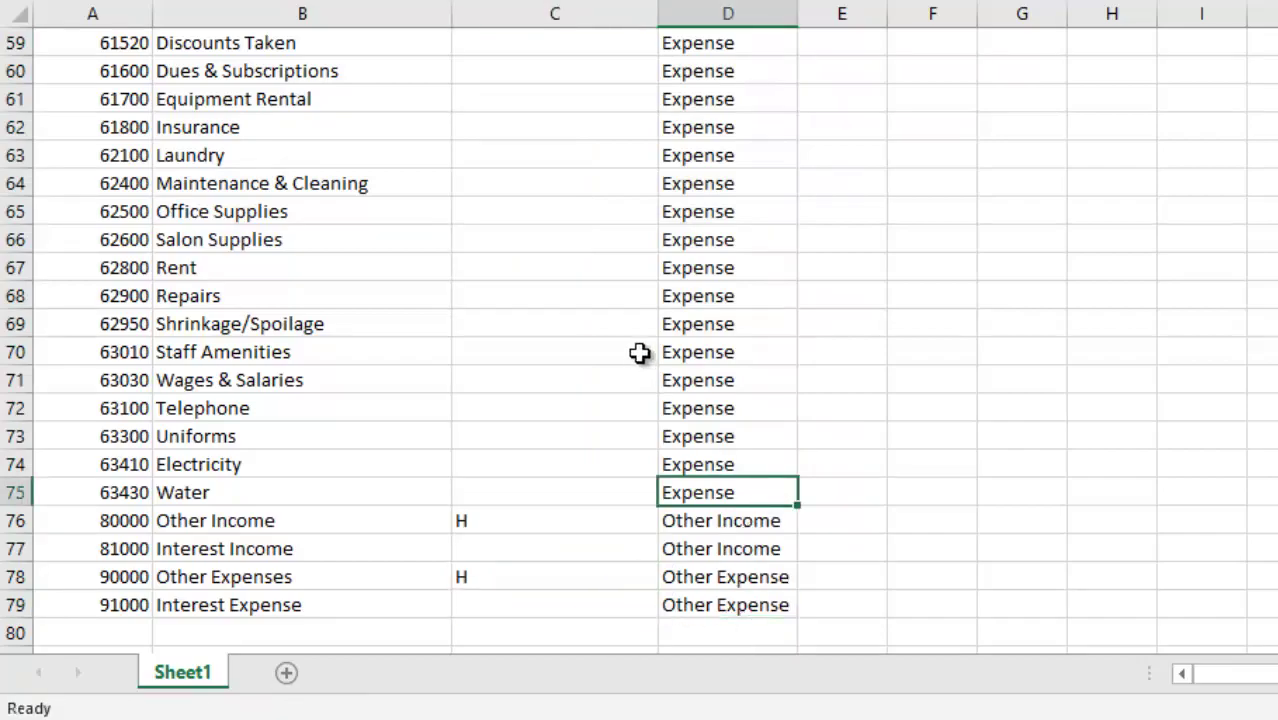
# - Auto-fit the Header column's width to its contents and check the finished account list down to its last row
pyautogui.scroll(19, 634, 350)
pyautogui.click(513, 66)
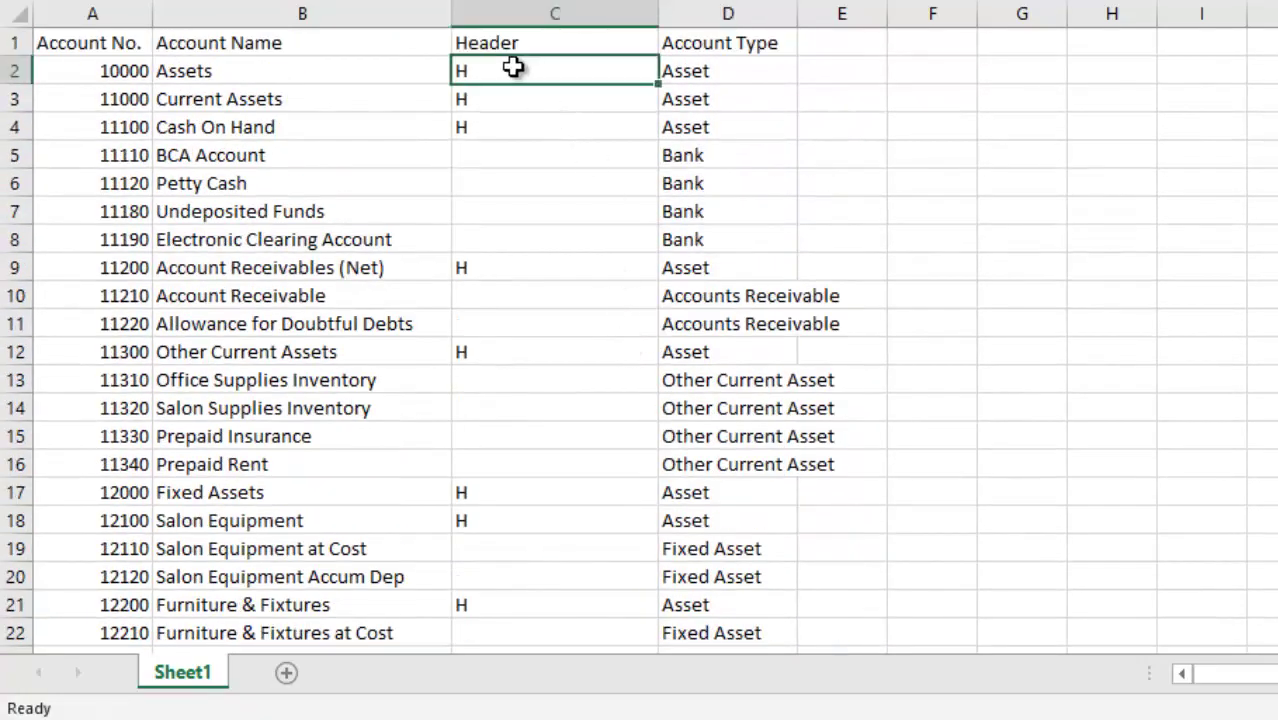
pyautogui.scroll(-10, 551, 277)
pyautogui.scroll(8, 548, 294)
pyautogui.scroll(2, 525, 313)
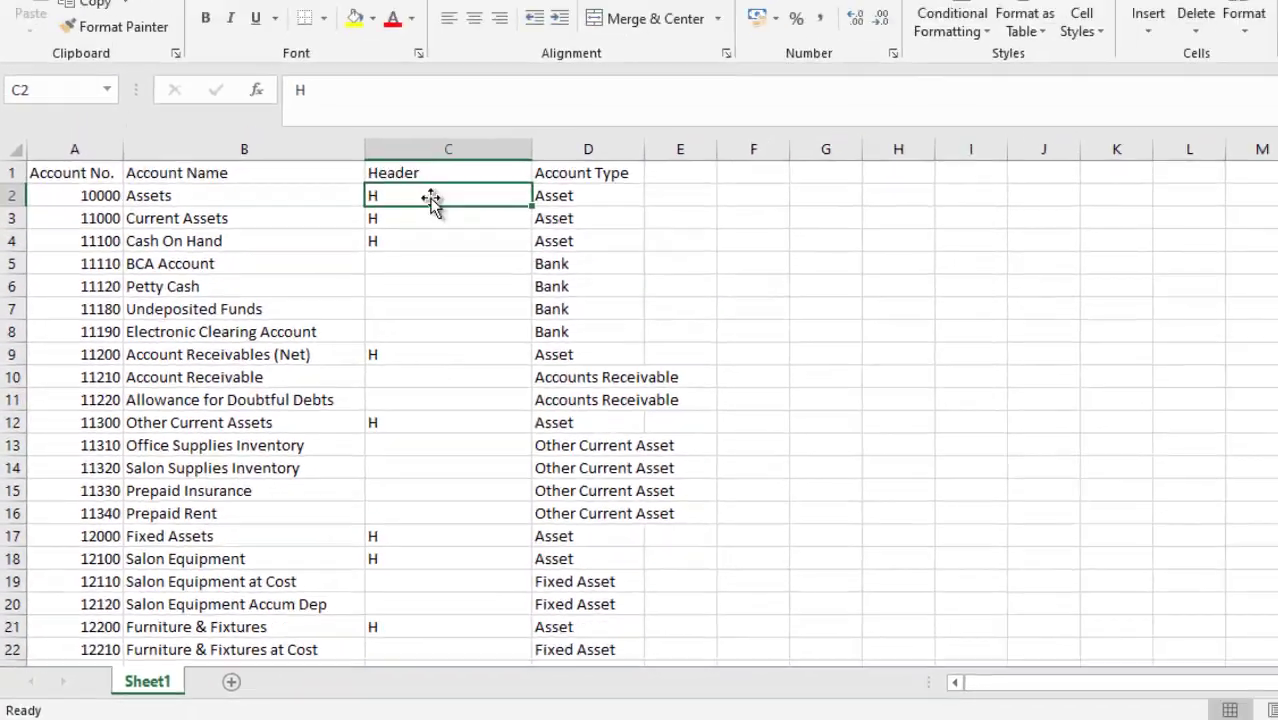
pyautogui.click(523, 41)
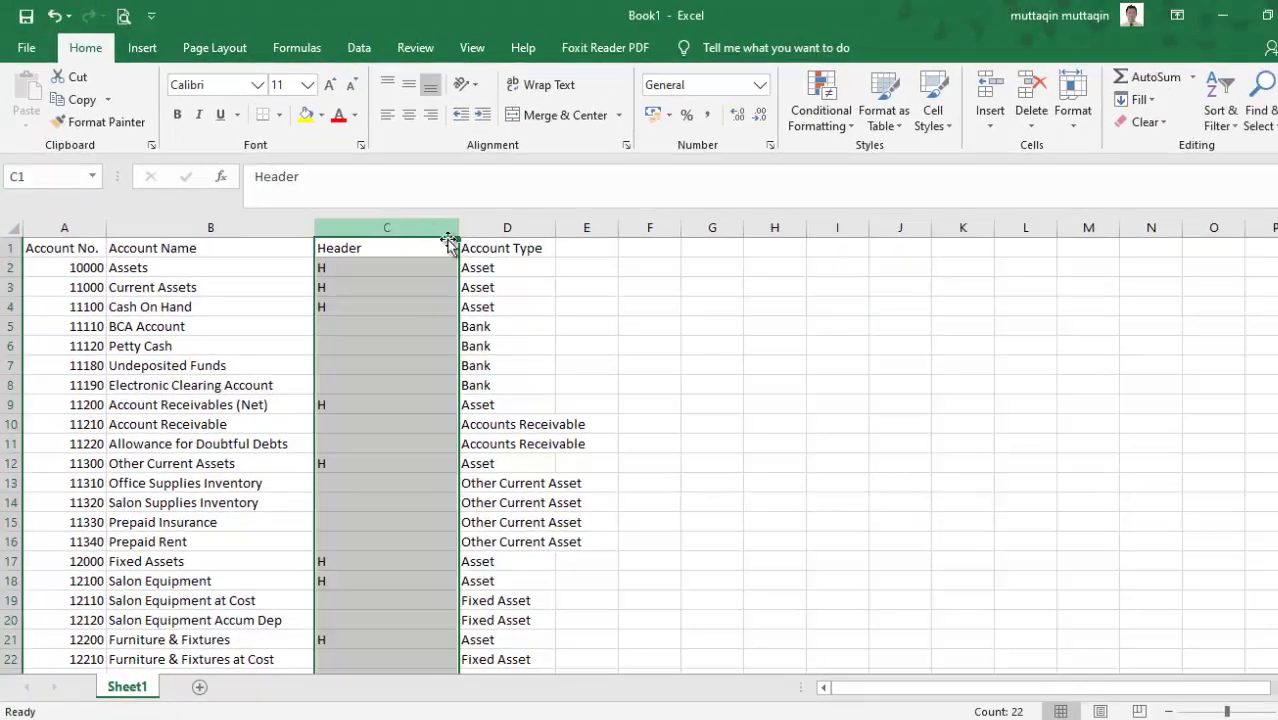
pyautogui.doubleClick(457, 236)
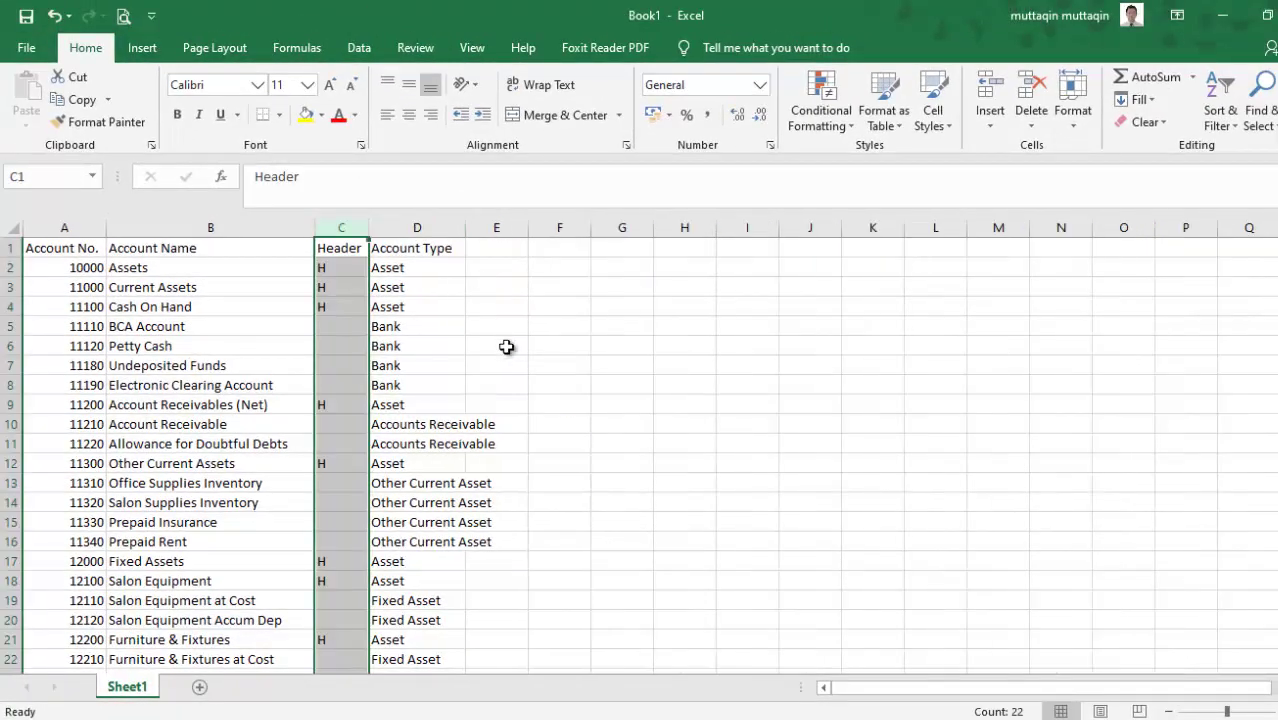
pyautogui.click(508, 345)
pyautogui.scroll(-10, 398, 549)
pyautogui.scroll(10, 398, 549)
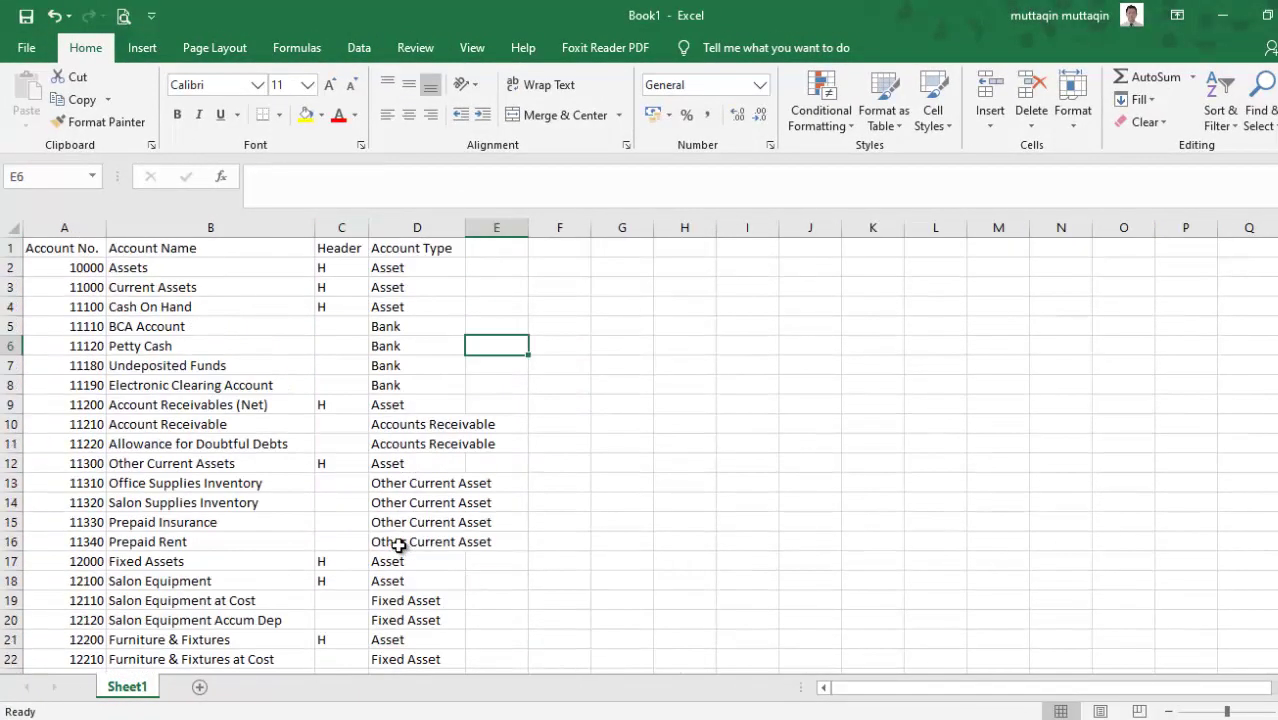
pyautogui.scroll(-18, 396, 545)
pyautogui.scroll(-6, 394, 539)
pyautogui.click(417, 464)
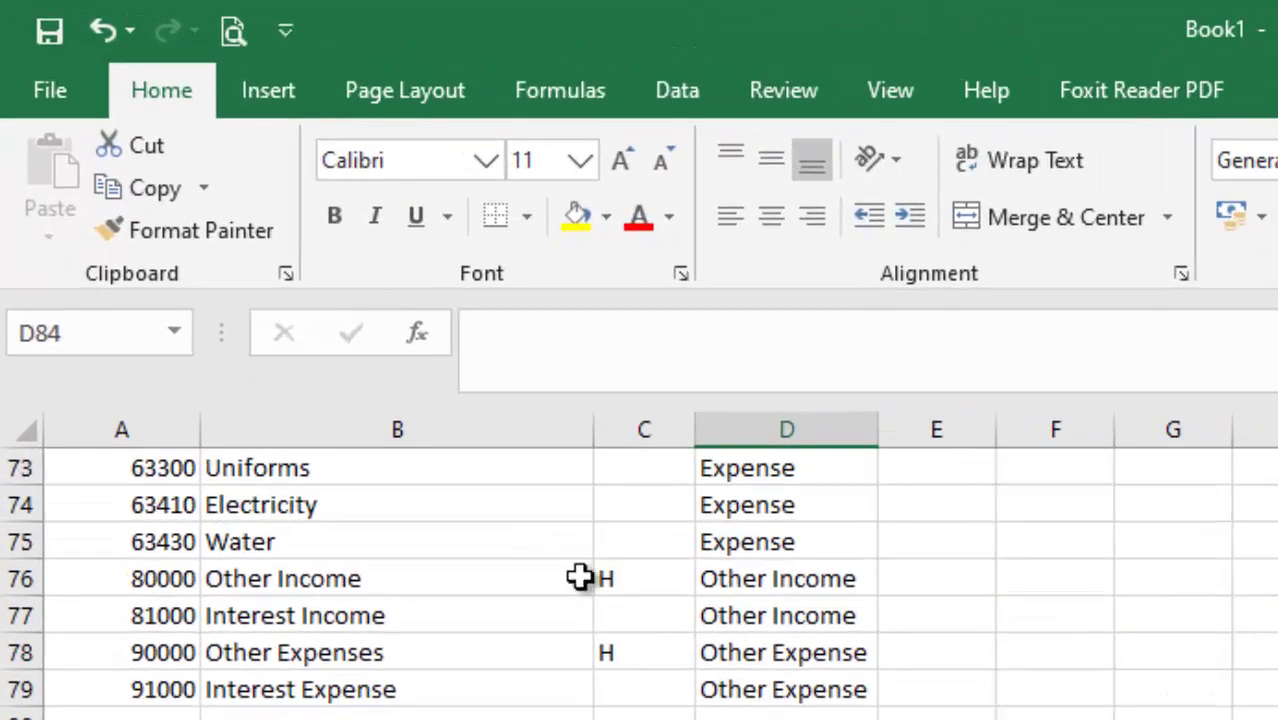
# - Start saving the workbook under a new name in DATA SMKN 1 Bangsri > Komputer Akuntansi > Lisa Beauty Salon
pyautogui.click(23, 91)
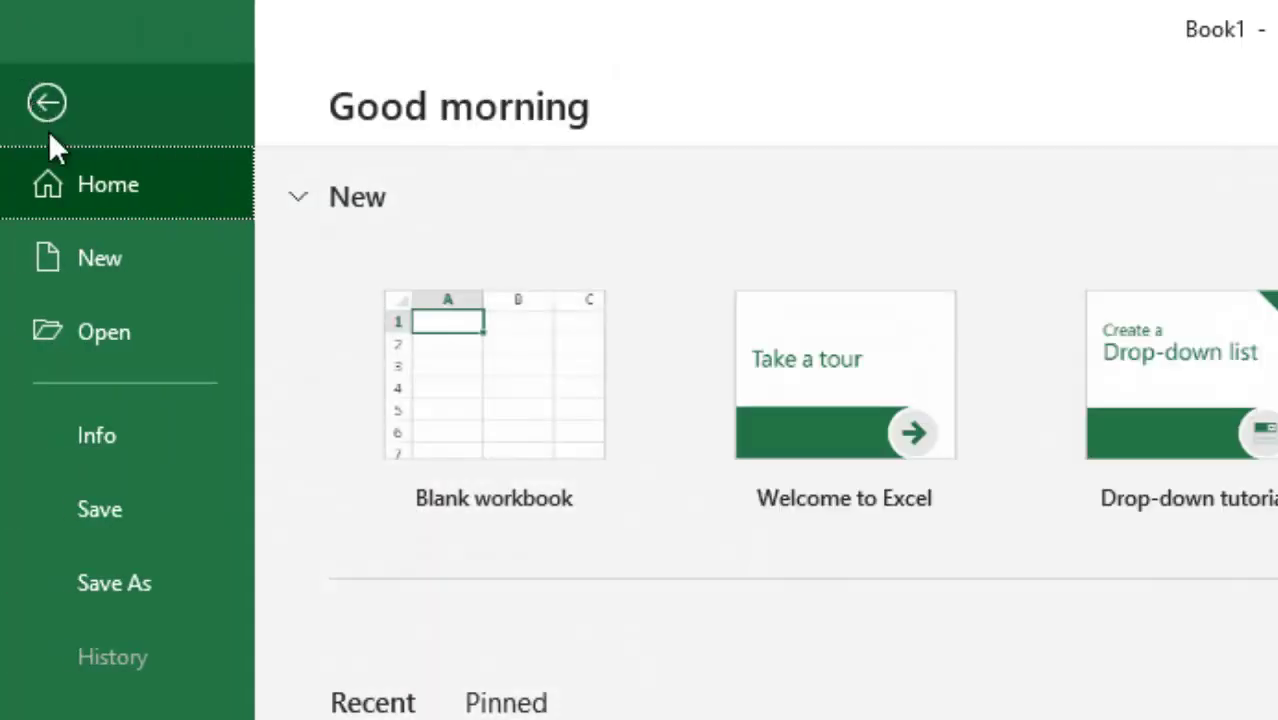
pyautogui.click(150, 585)
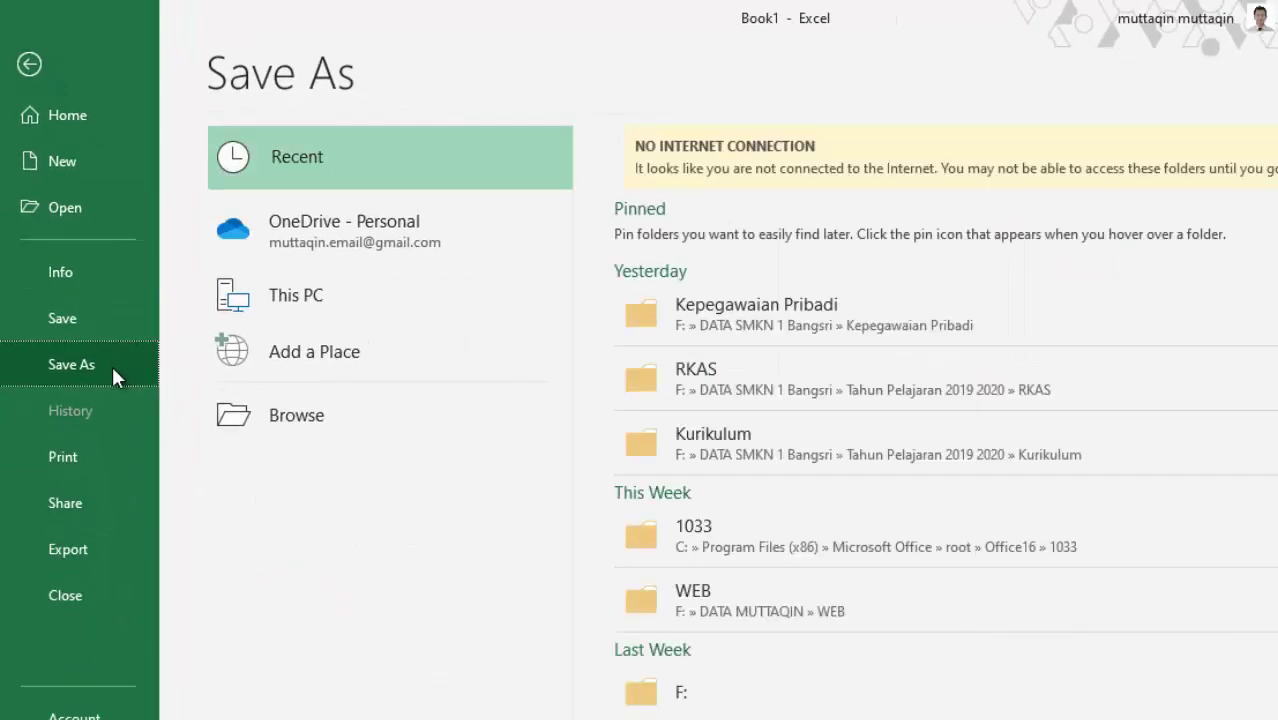
pyautogui.click(360, 306)
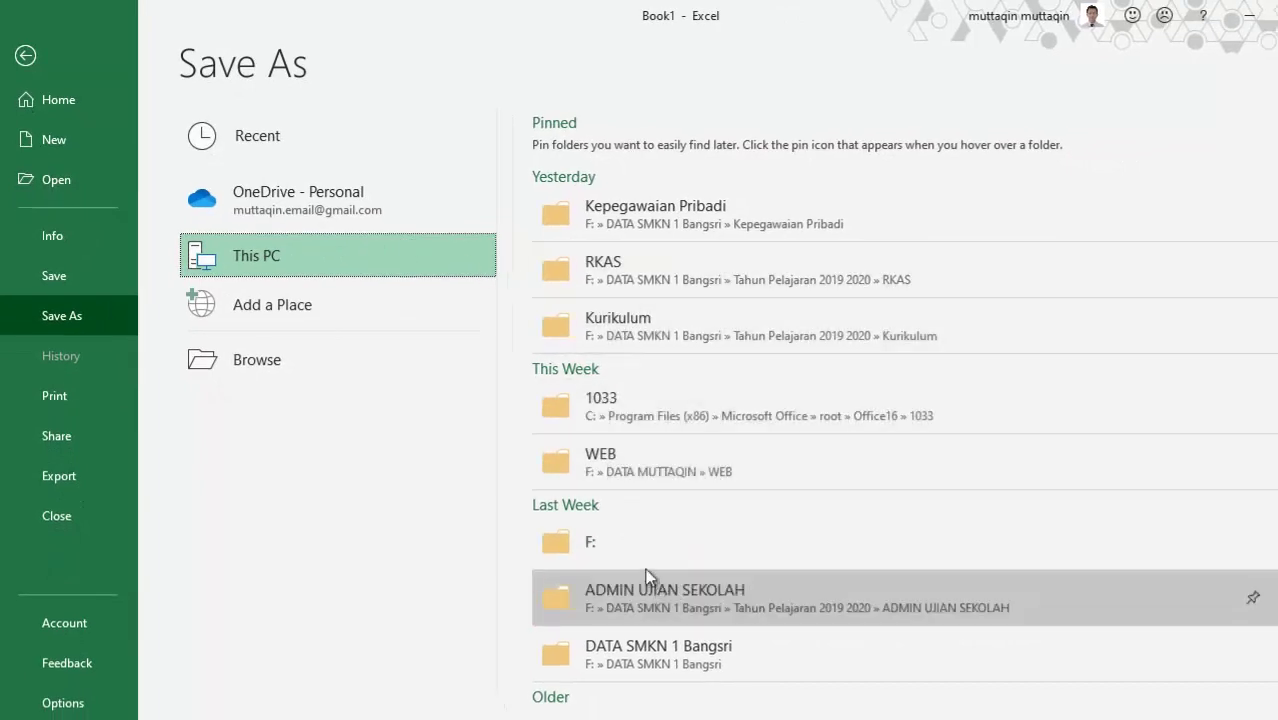
pyautogui.click(663, 651)
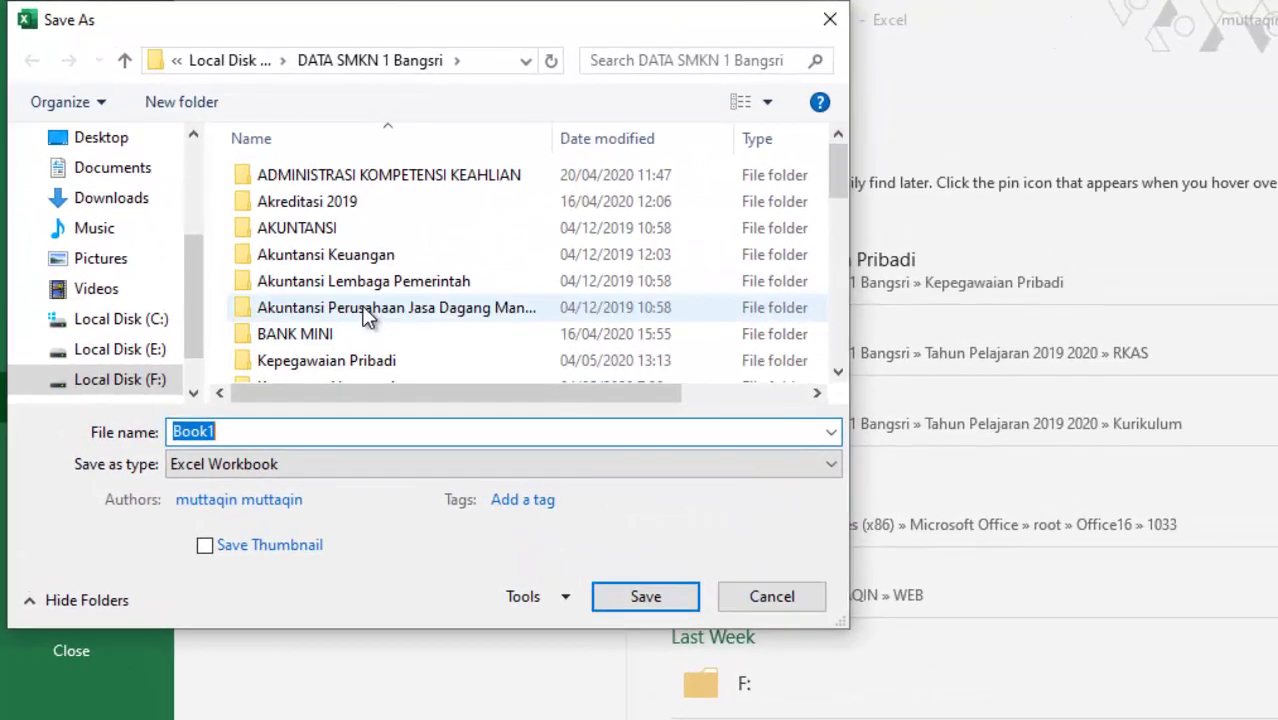
pyautogui.scroll(-2, 365, 314)
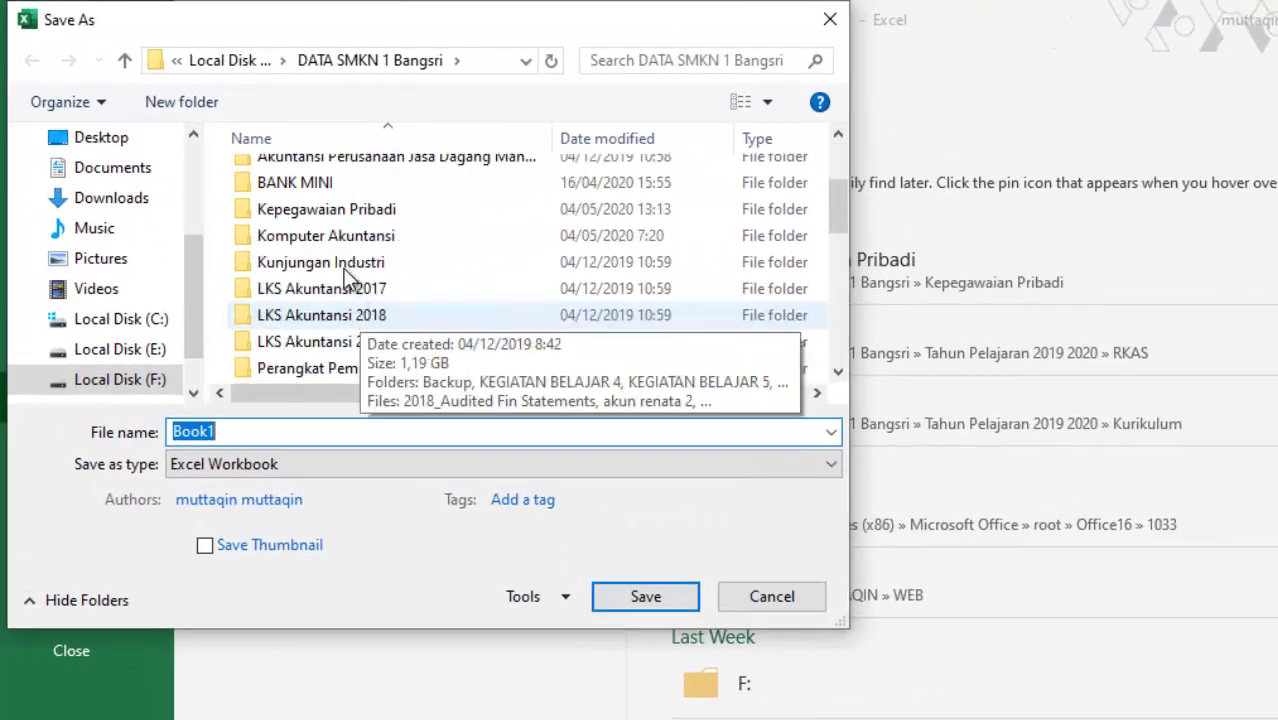
pyautogui.doubleClick(349, 238)
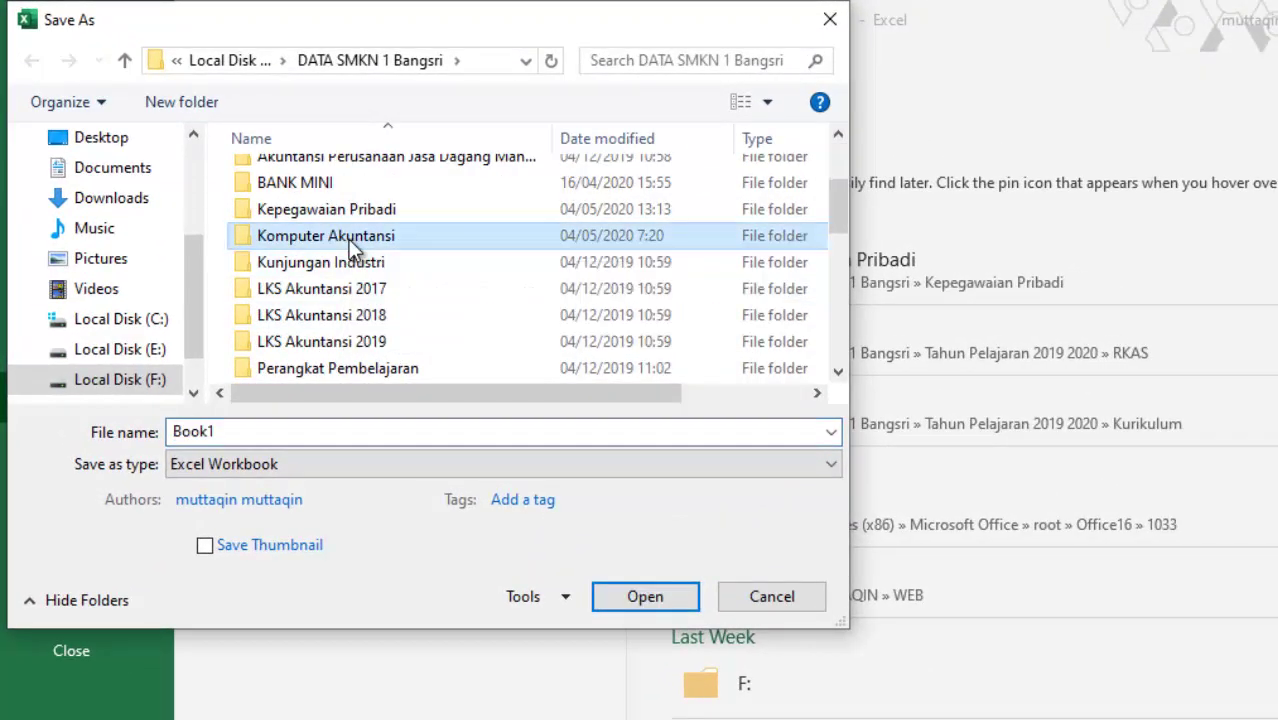
pyautogui.doubleClick(369, 307)
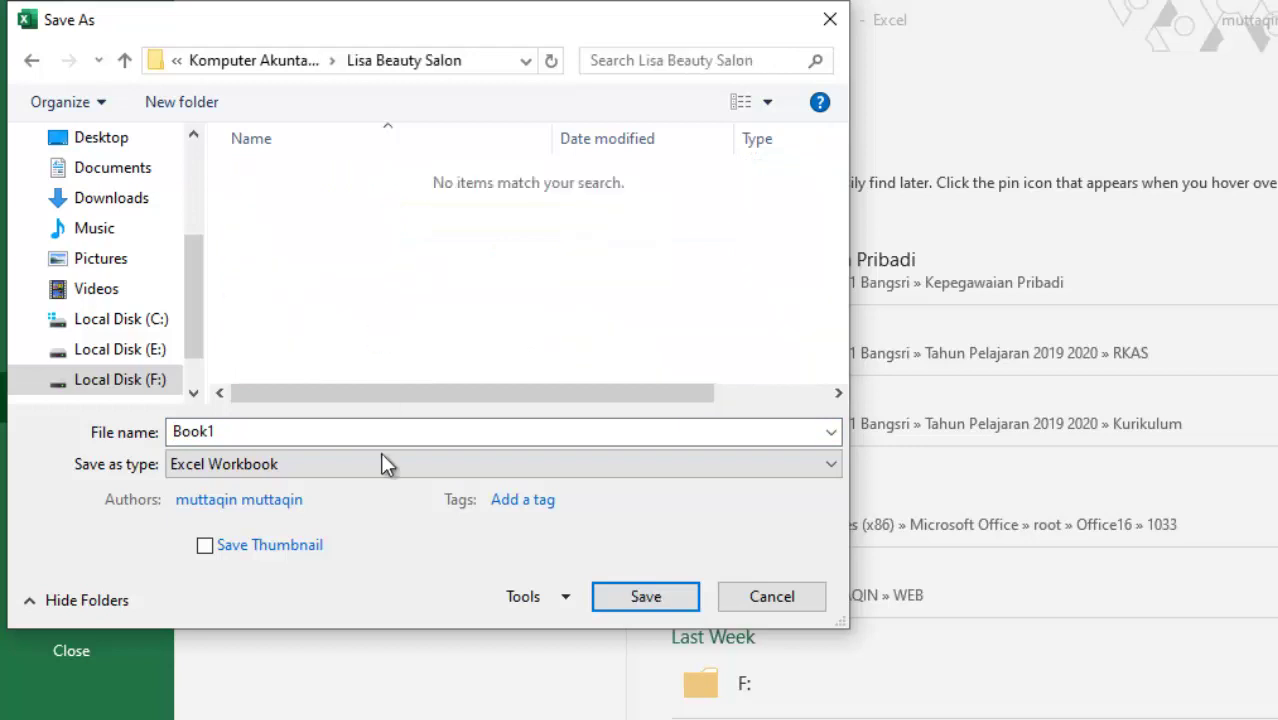
# - Save the file as daftar akun in Text (Tab delimited) format and keep using that format
pyautogui.click(348, 440)
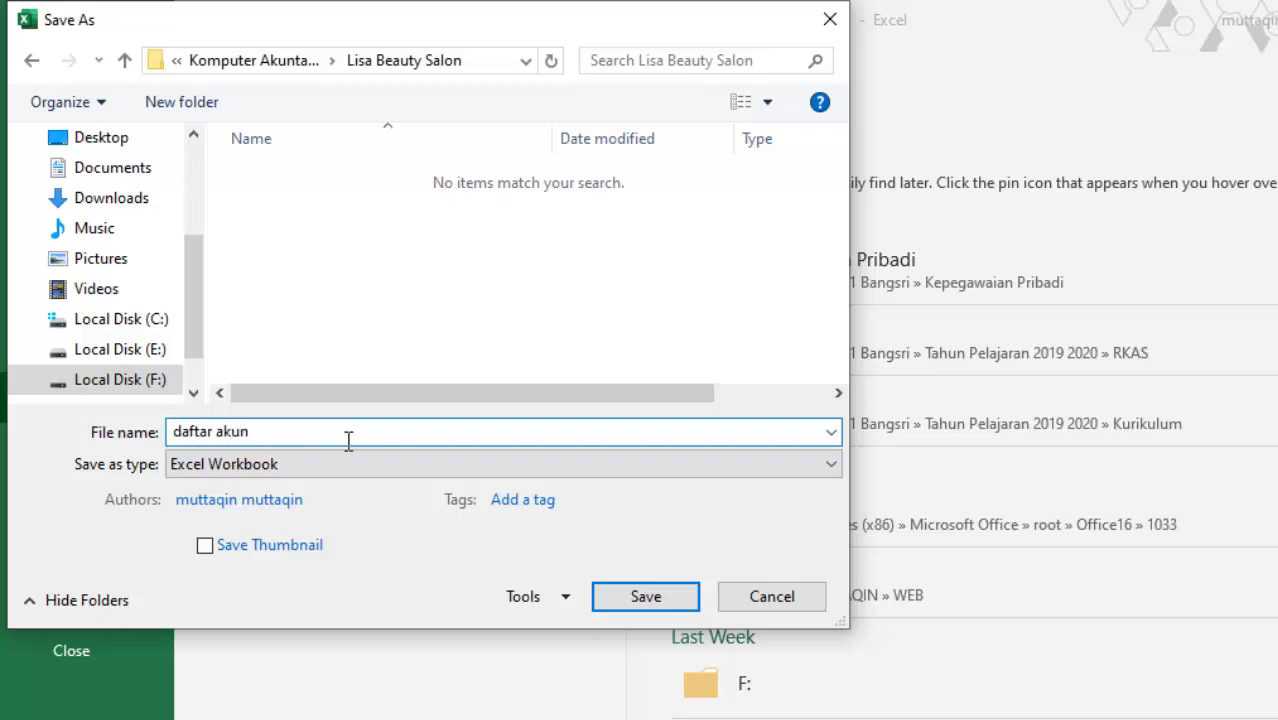
pyautogui.write('daftar akun')
pyautogui.click(447, 470)
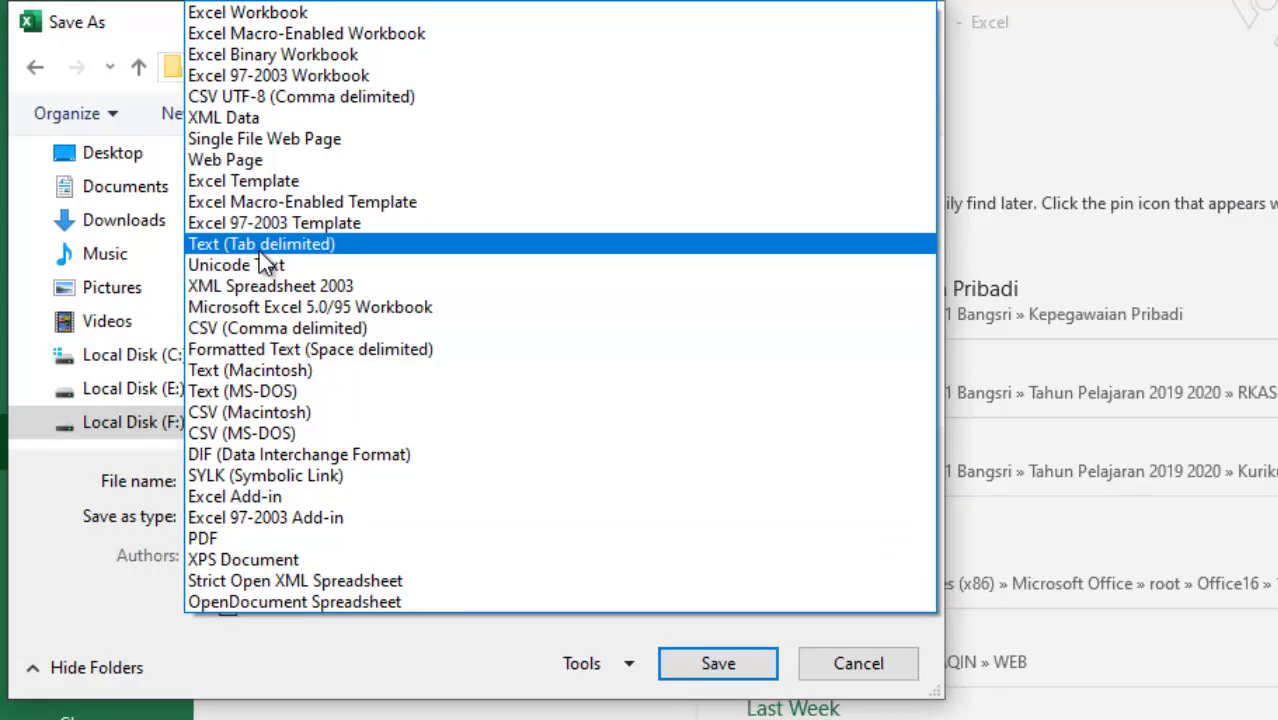
pyautogui.click(259, 252)
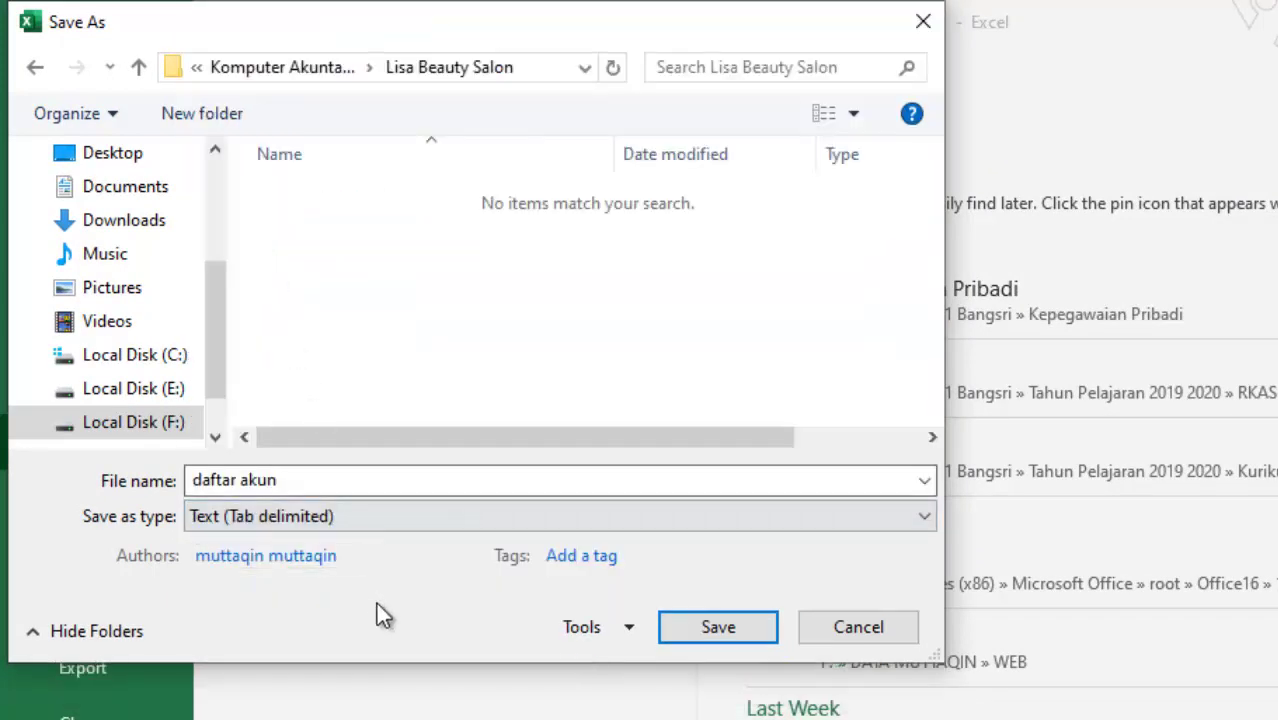
pyautogui.click(672, 630)
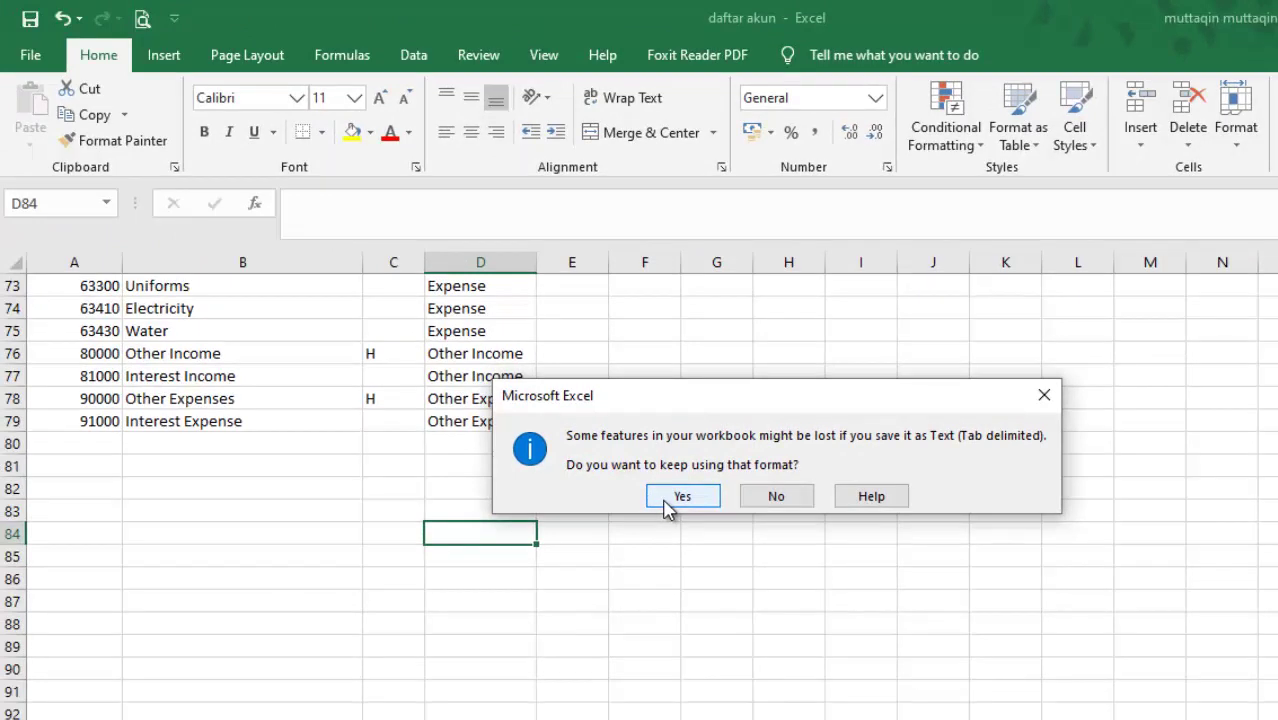
pyautogui.click(680, 498)
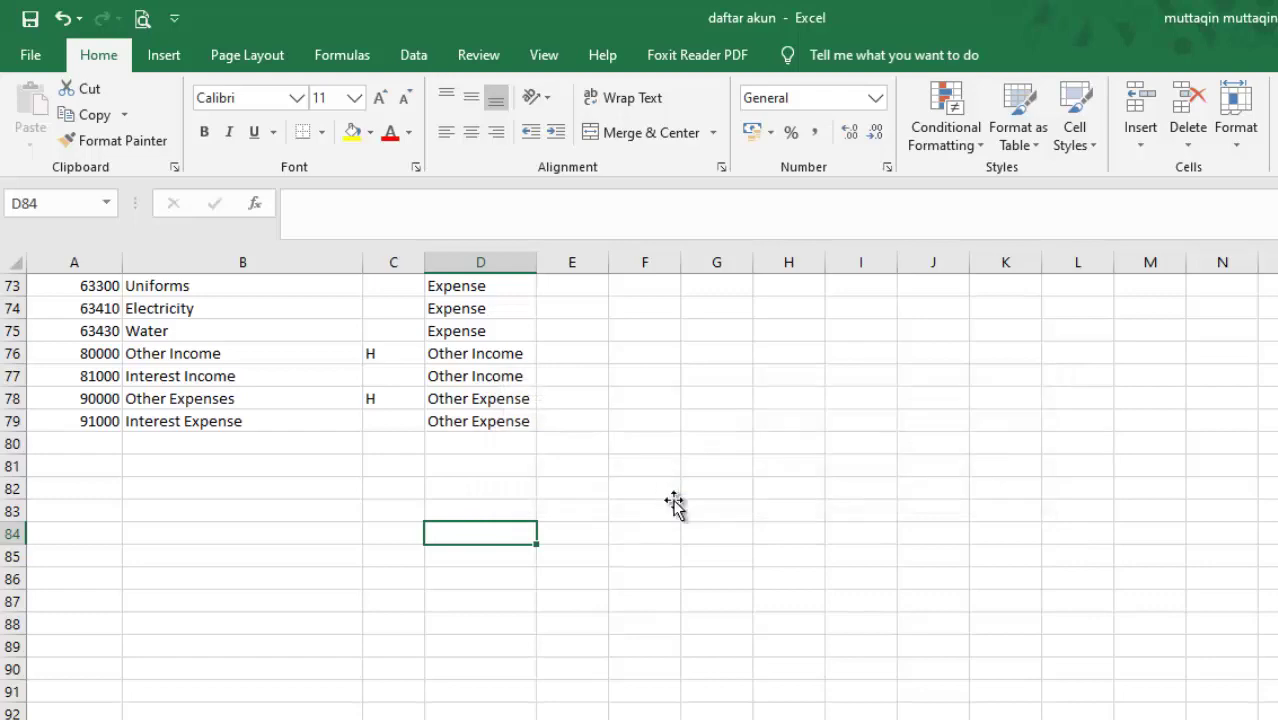
pyautogui.click(676, 506)
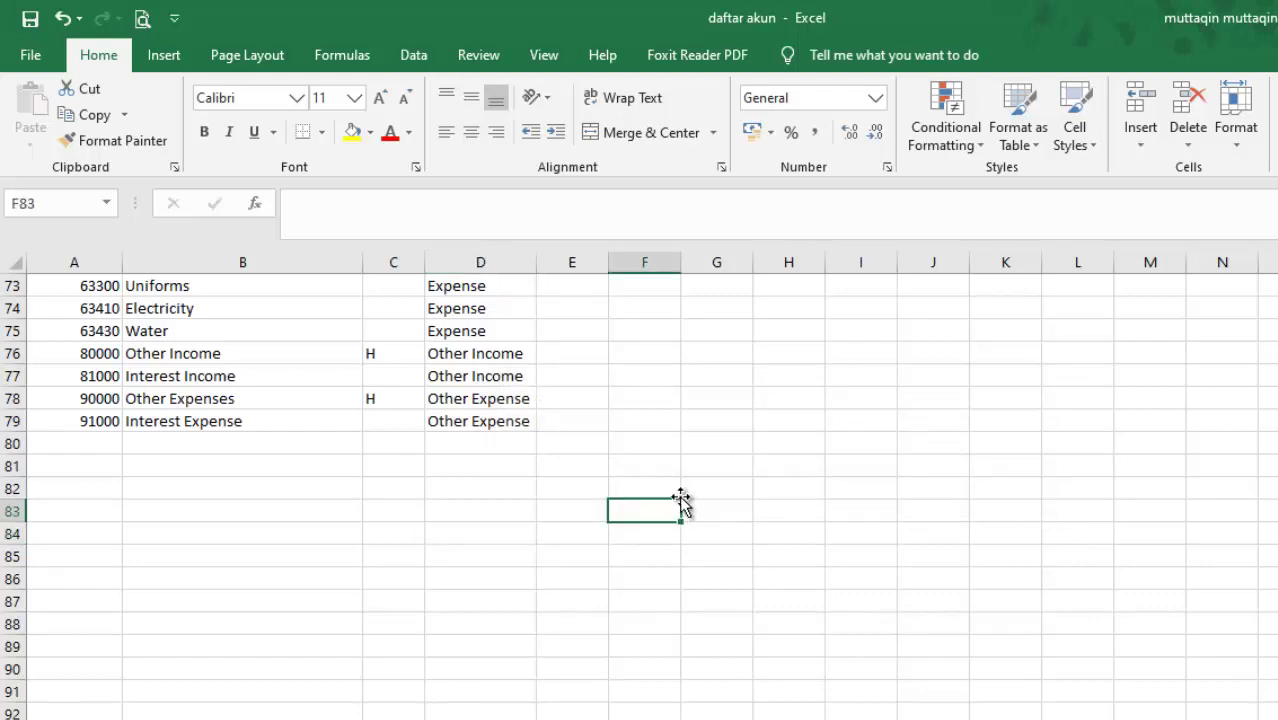
# - Switch to File Explorer and open the F: drive folder DATA SMKN 1 Bangsri > Komputer Akuntansi > Lisa Beauty Salon
pyautogui.press('super+e')
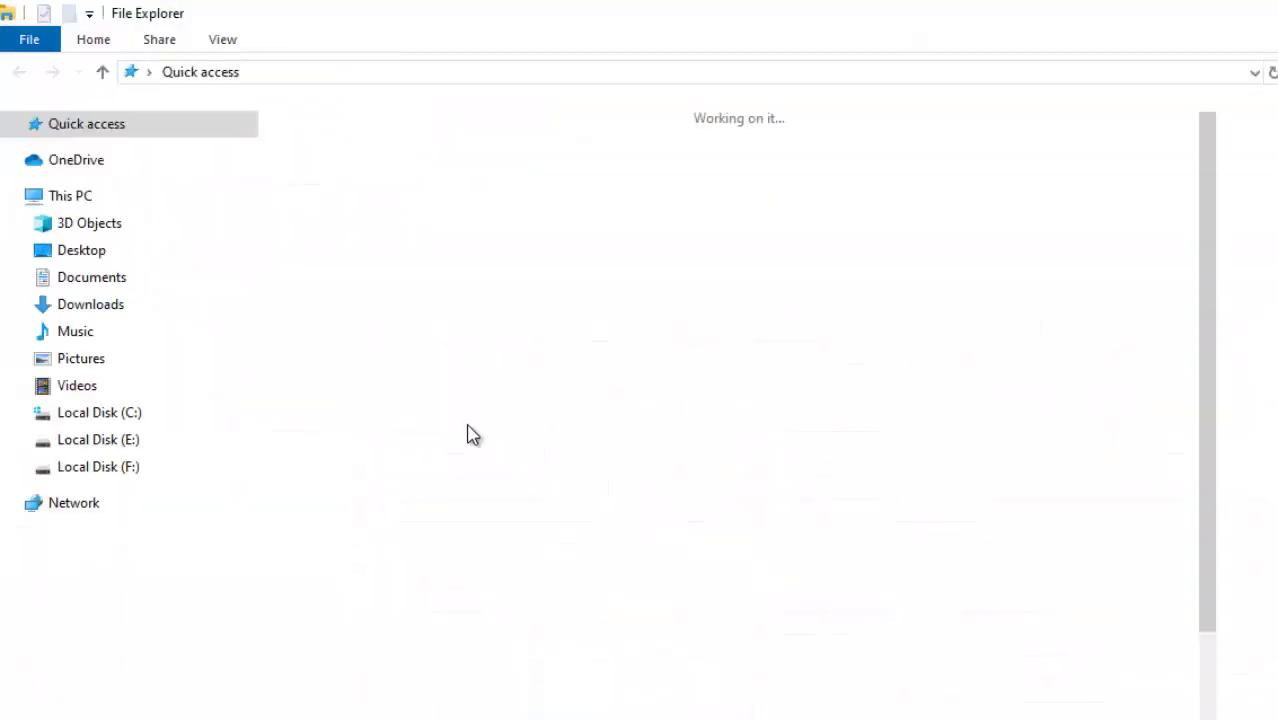
pyautogui.click(120, 466)
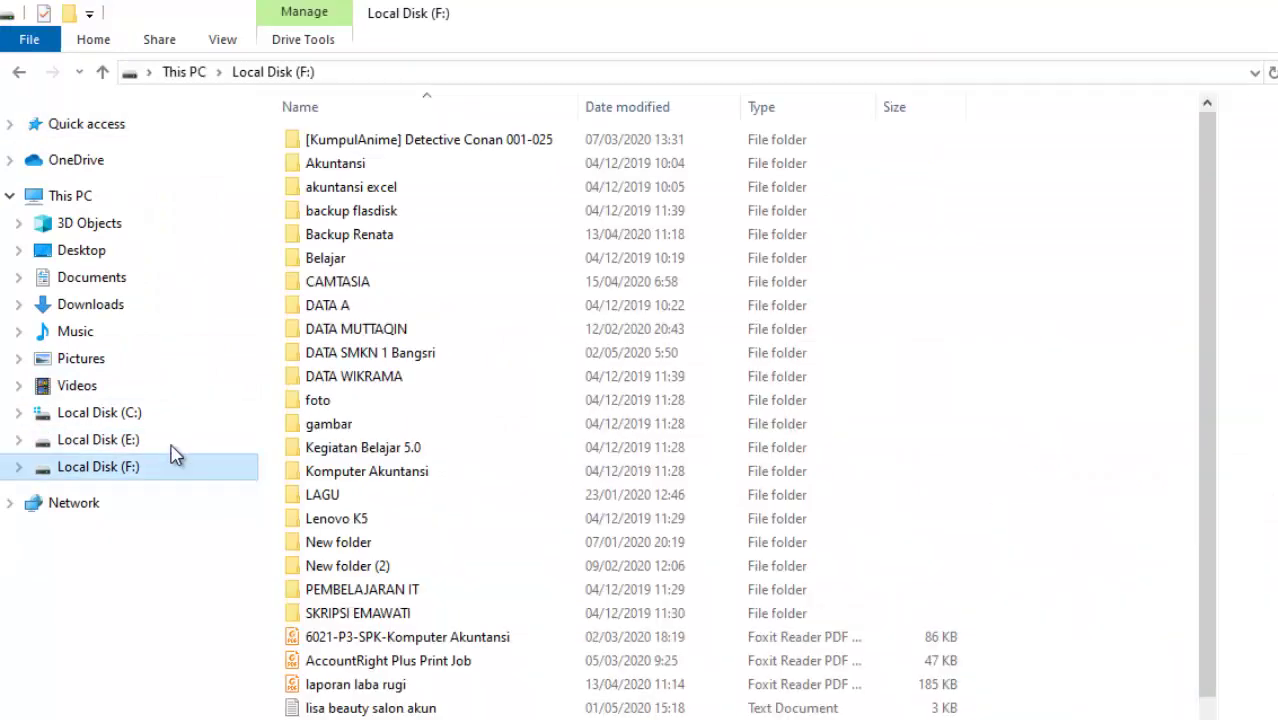
pyautogui.click(410, 352)
pyautogui.doubleClick(405, 360)
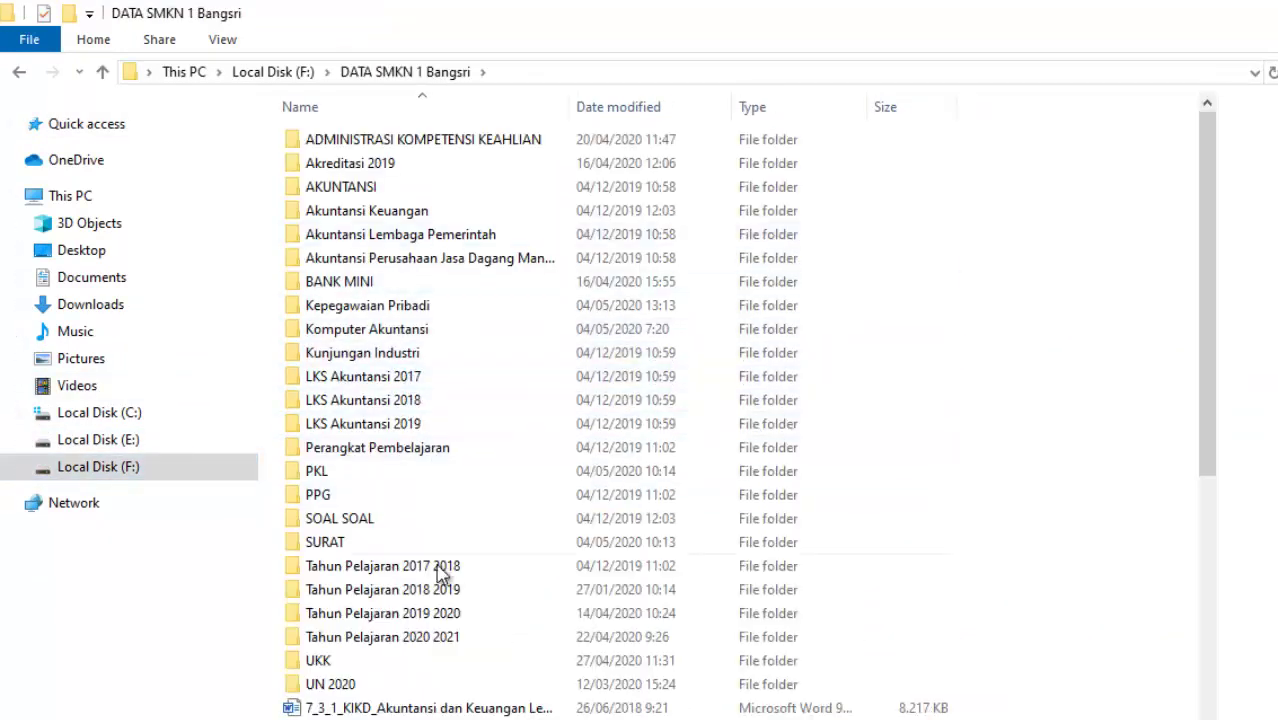
pyautogui.doubleClick(364, 334)
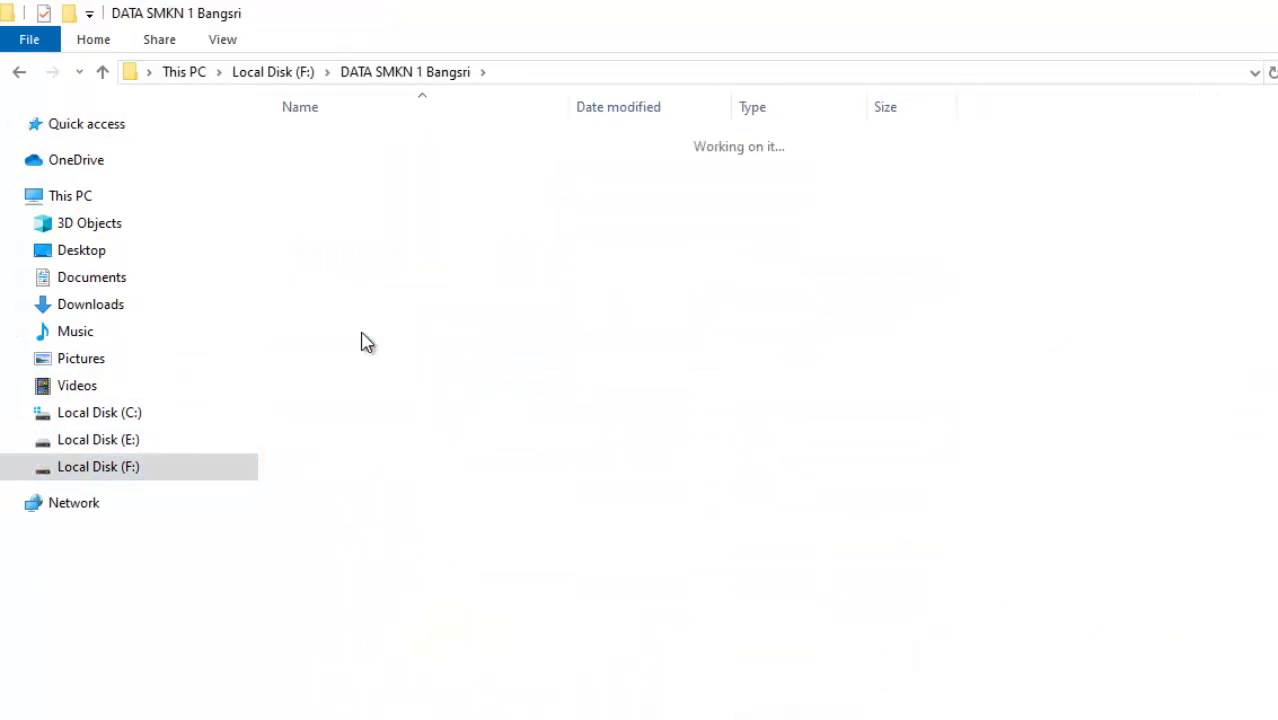
pyautogui.doubleClick(357, 262)
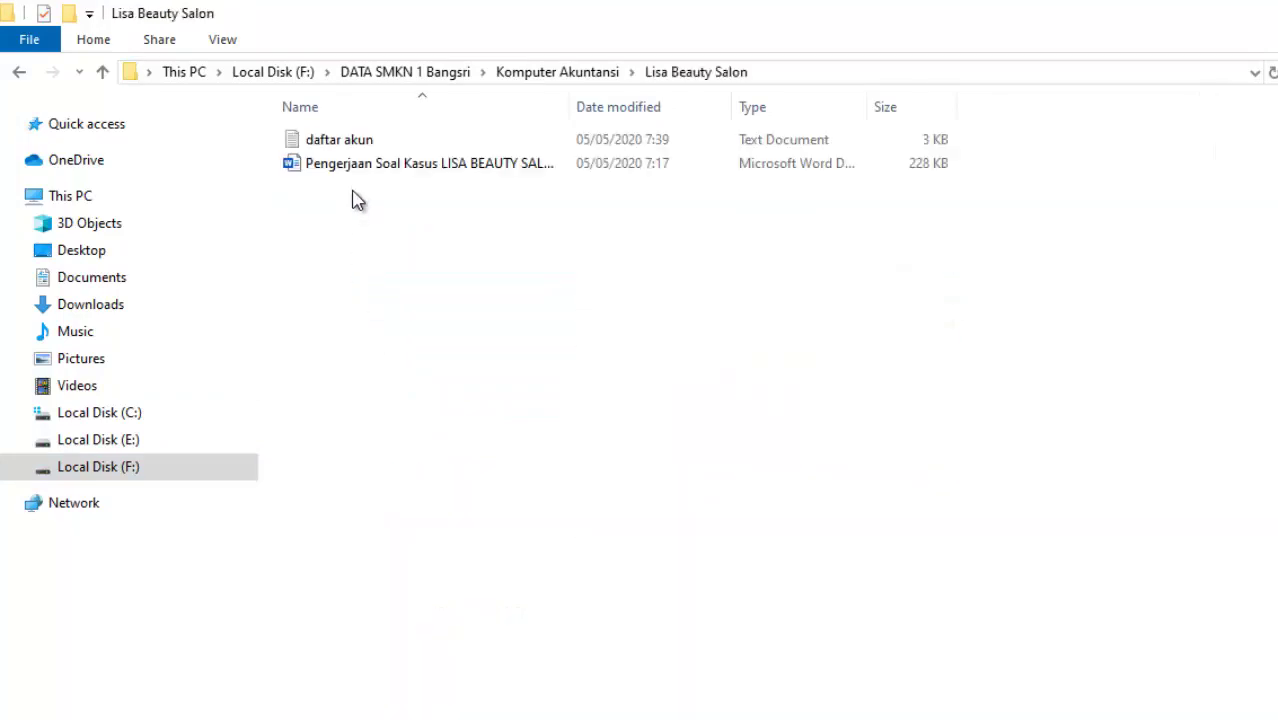
# - Open the daftar akun text file in a maximized Notepad window and examine the account rows and their columns
pyautogui.click(355, 142)
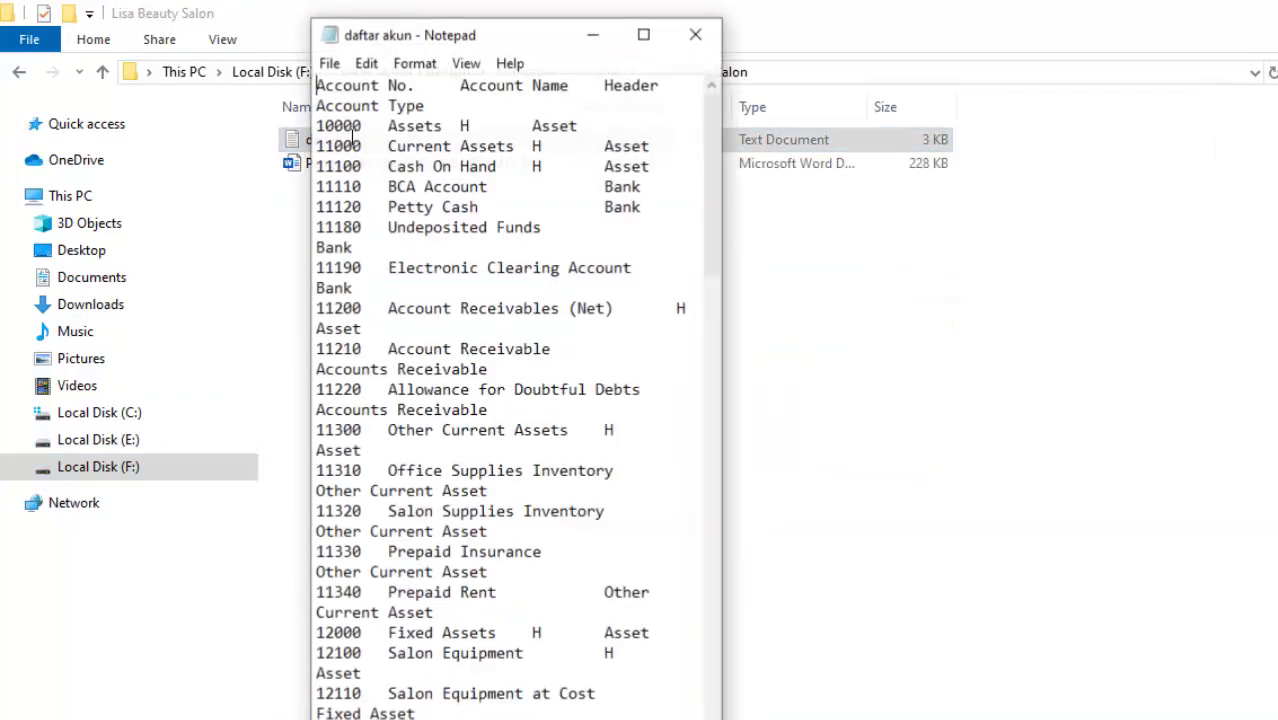
pyautogui.scroll(-17, 518, 600)
pyautogui.scroll(-17, 525, 625)
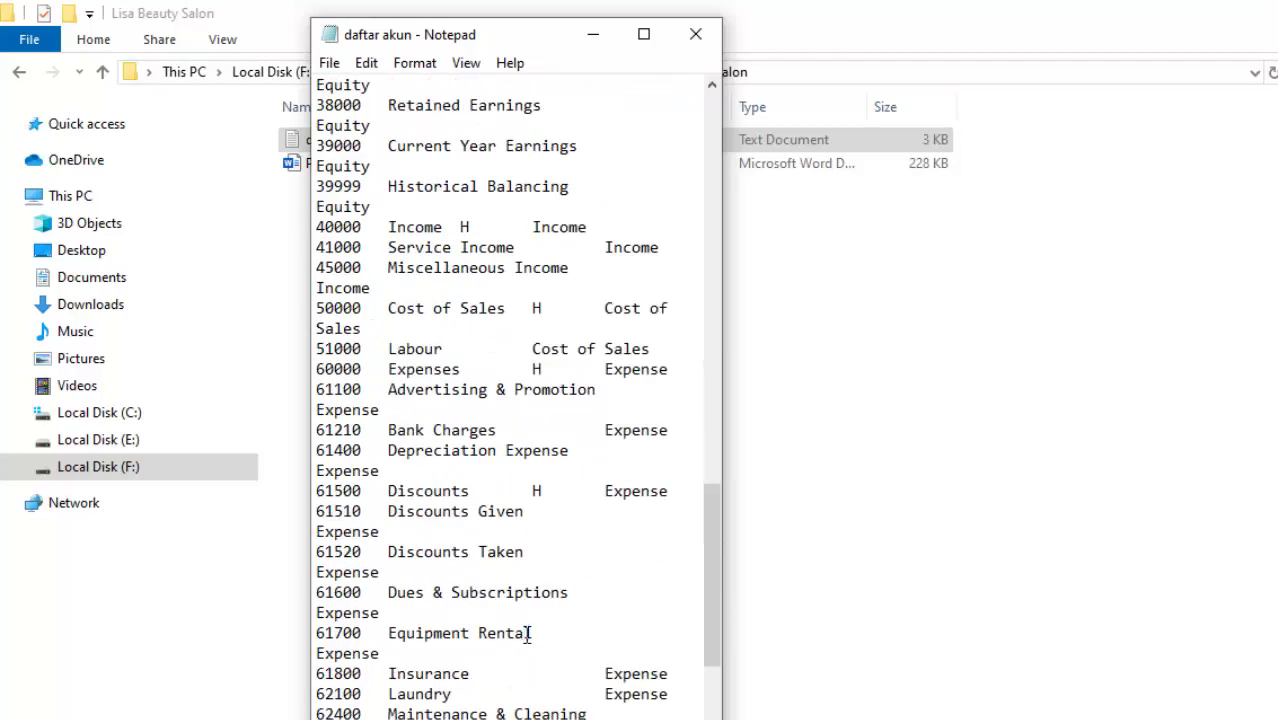
pyautogui.click(643, 36)
pyautogui.scroll(20, 267, 213)
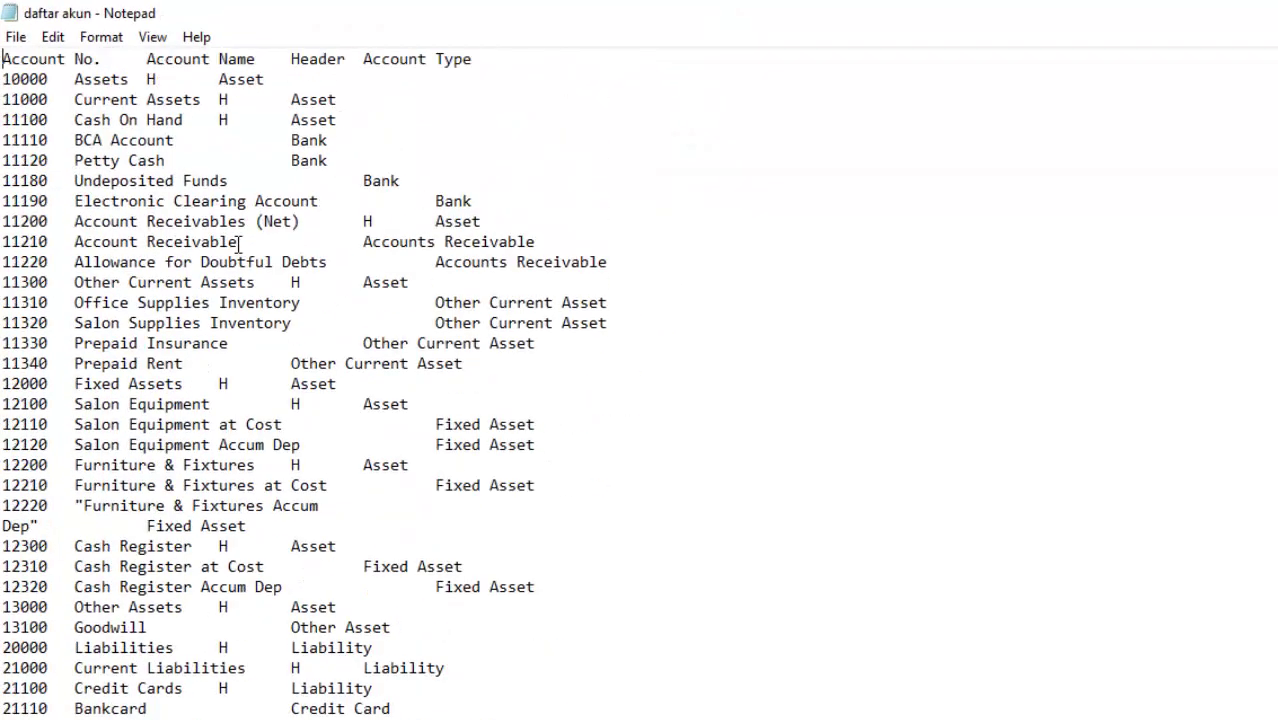
pyautogui.scroll(-8, 222, 140)
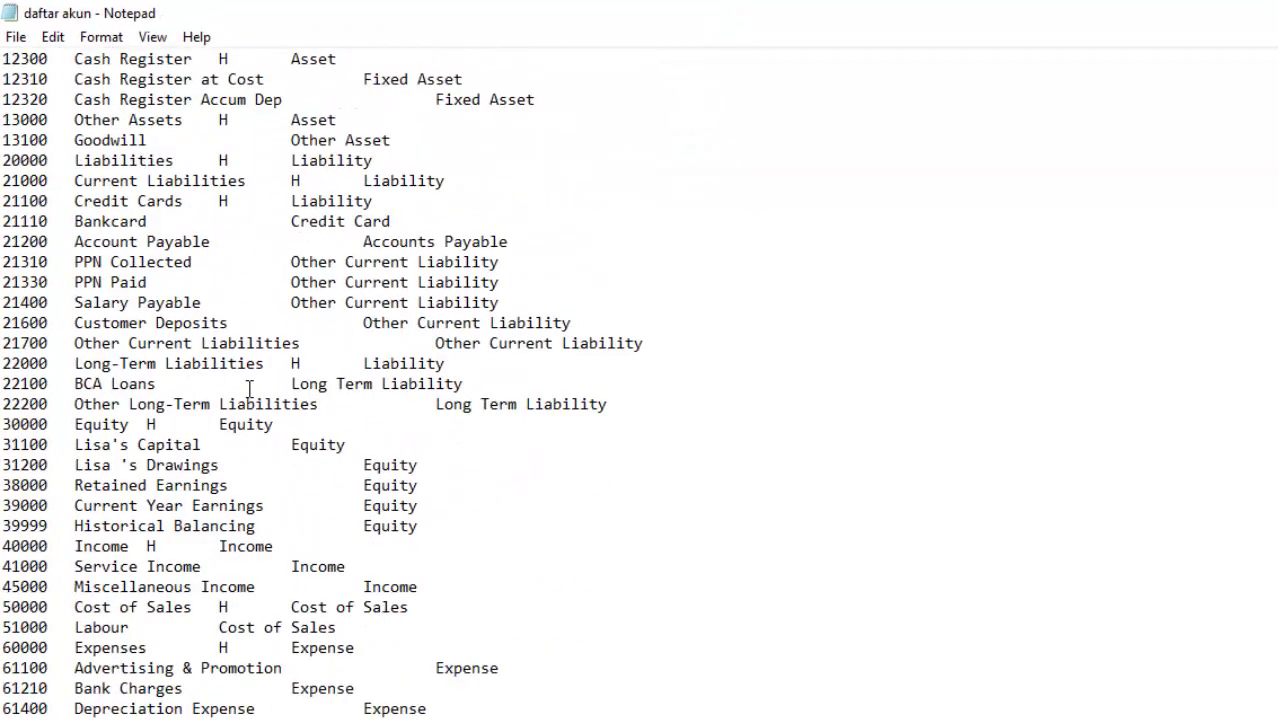
# - Switch from the account list text file to MYOB Accounting and start creating a new company file
pyautogui.scroll(4, 249, 389)
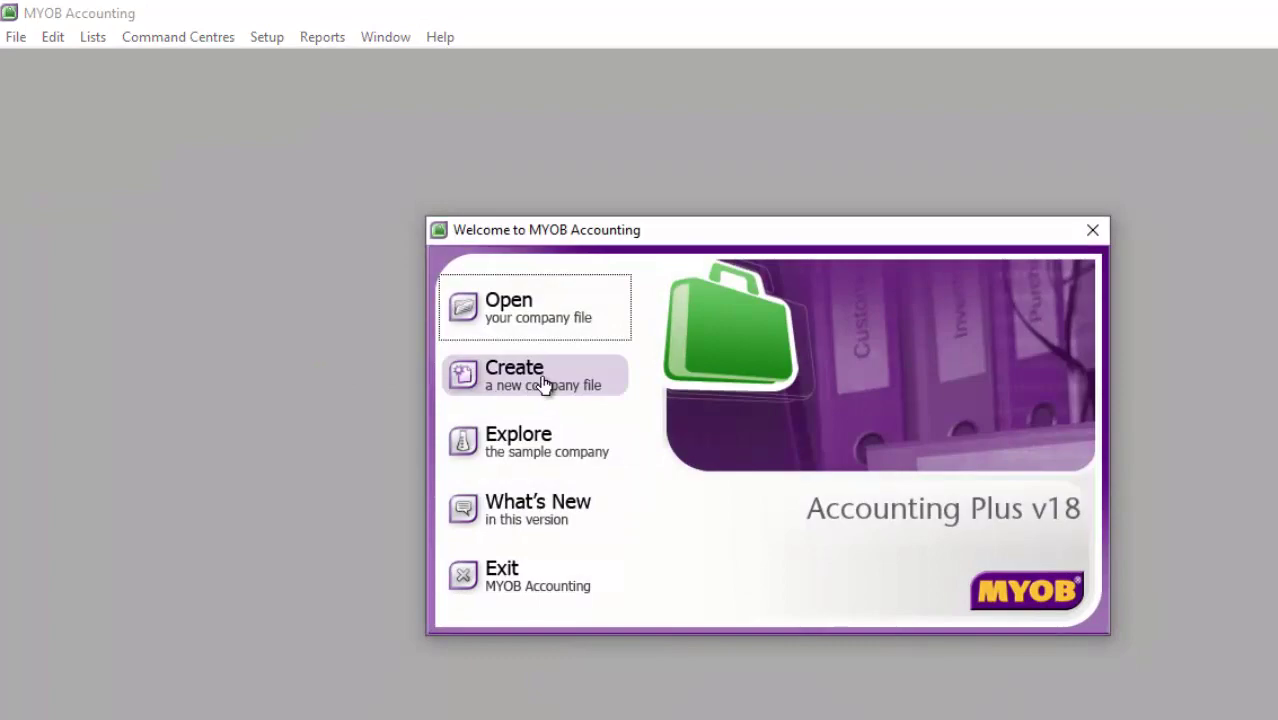
pyautogui.click(543, 385)
pyautogui.click(497, 360)
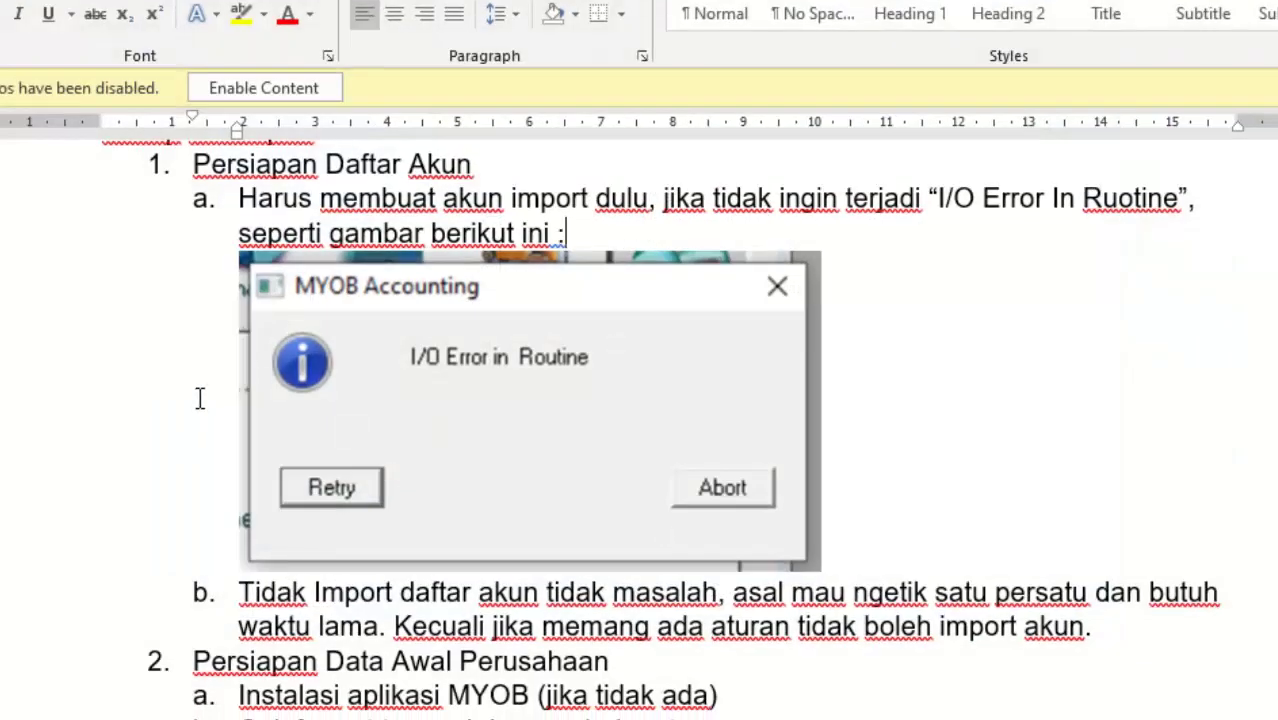
# - Switch to the Lisa Beauty Salon outline in Word and examine the account list and initial company data preparation items
pyautogui.moveTo(237, 193); pyautogui.dragTo(1147, 626)
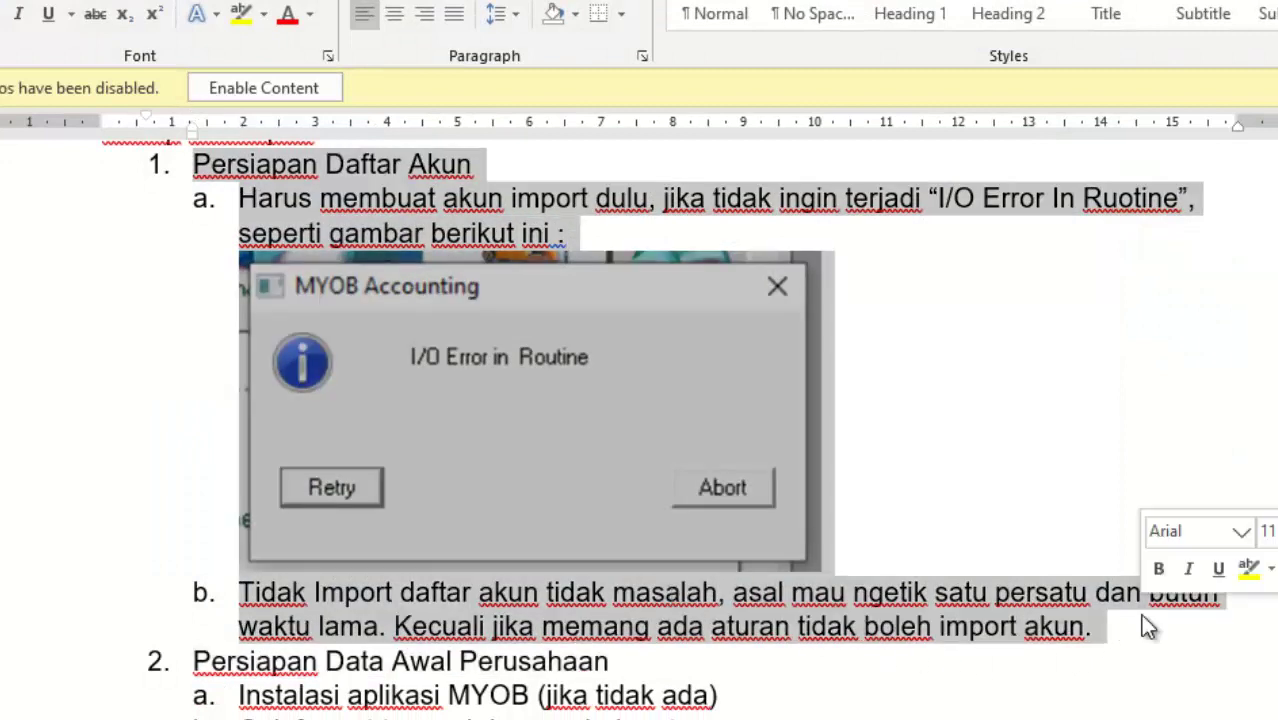
pyautogui.click(1073, 598)
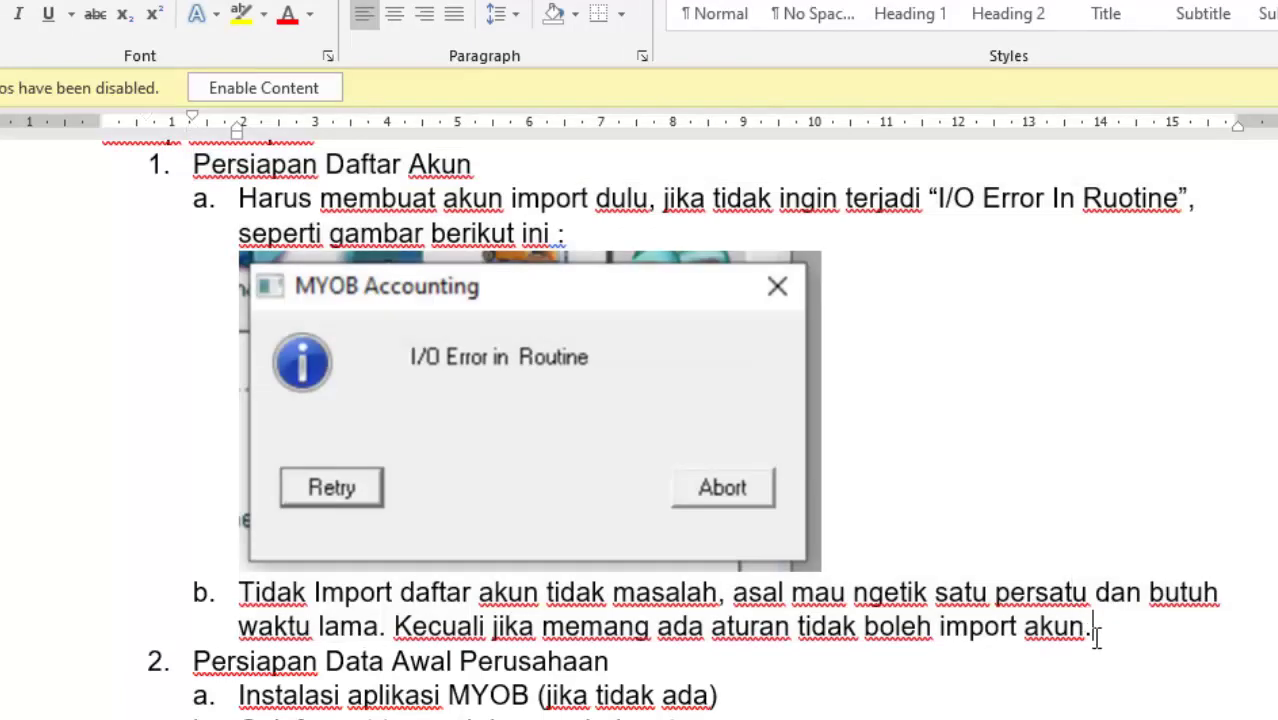
pyautogui.click(1090, 640)
pyautogui.scroll(-4, 970, 613)
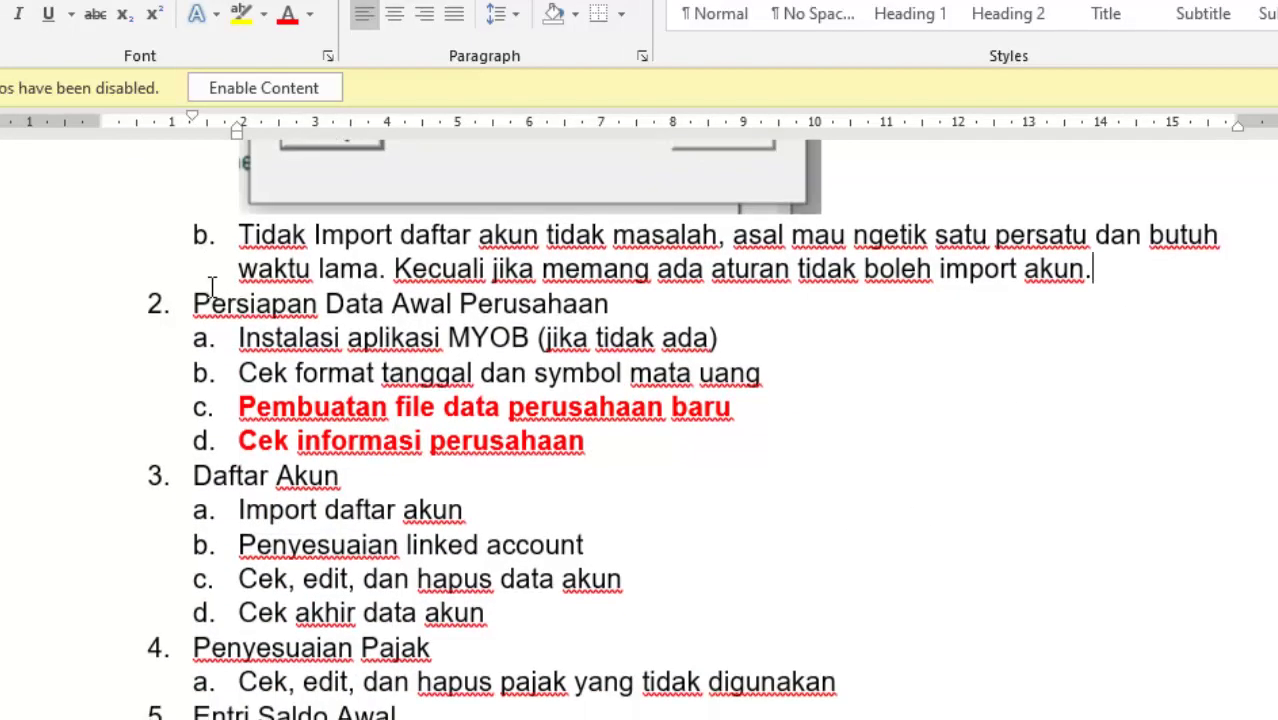
pyautogui.moveTo(189, 304); pyautogui.dragTo(386, 327)
pyautogui.moveTo(604, 338); pyautogui.dragTo(755, 376)
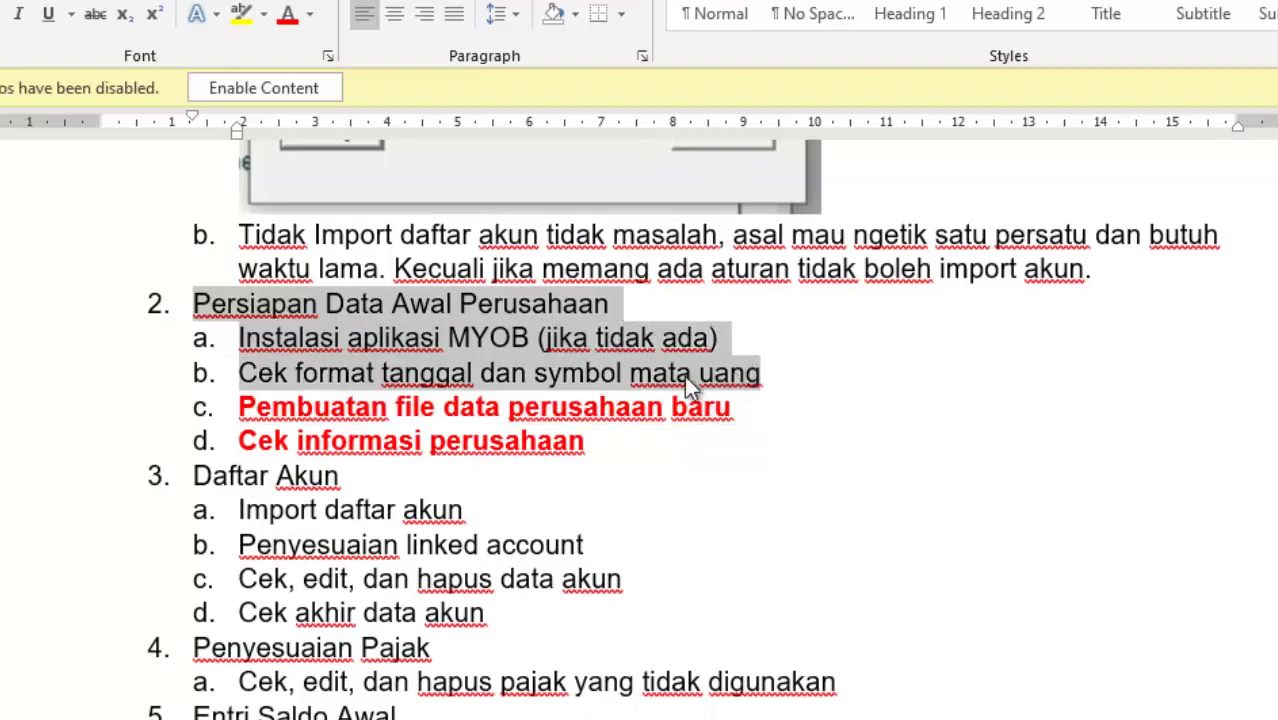
pyautogui.moveTo(242, 340); pyautogui.dragTo(743, 351)
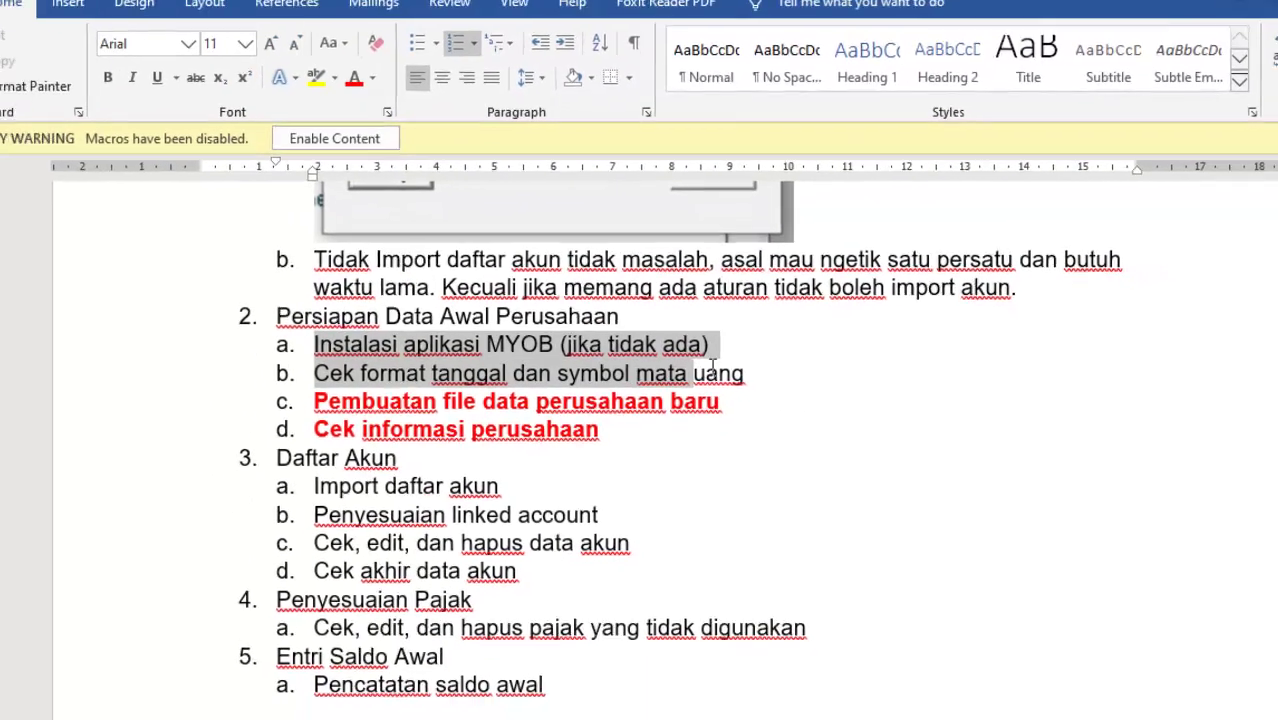
pyautogui.click(743, 351)
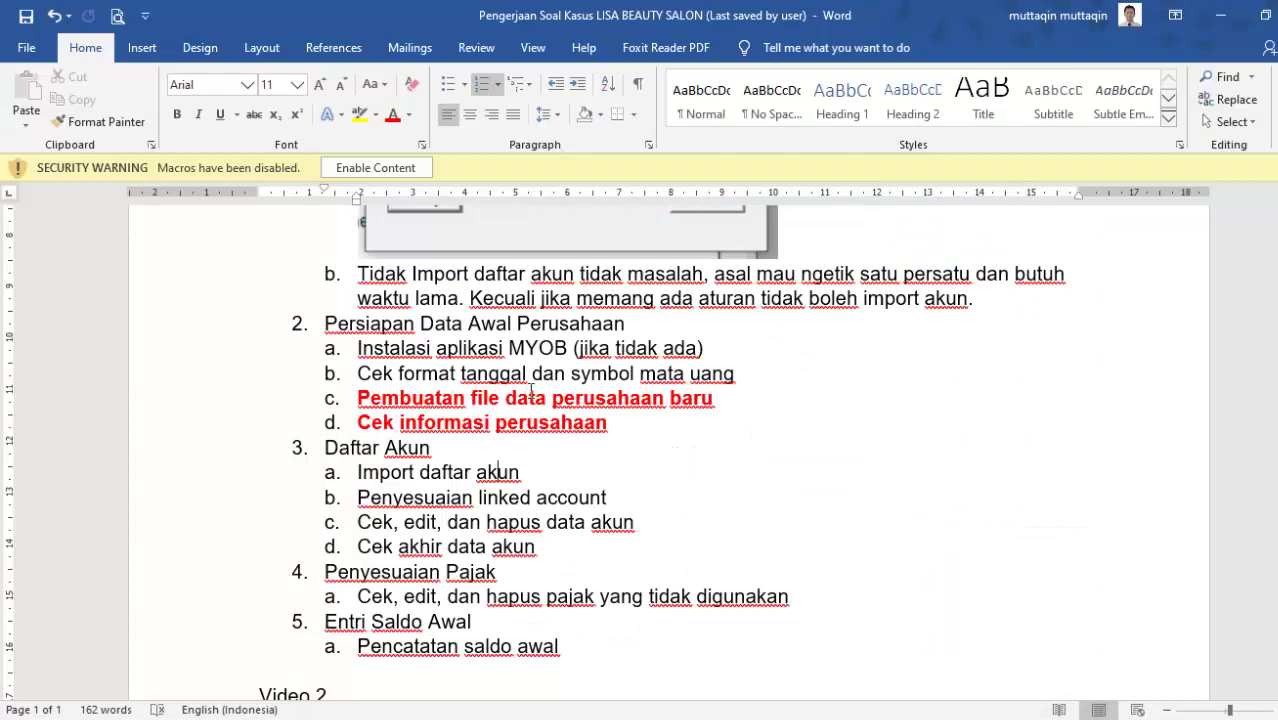
pyautogui.moveTo(398, 373); pyautogui.dragTo(742, 378)
pyautogui.click(757, 398)
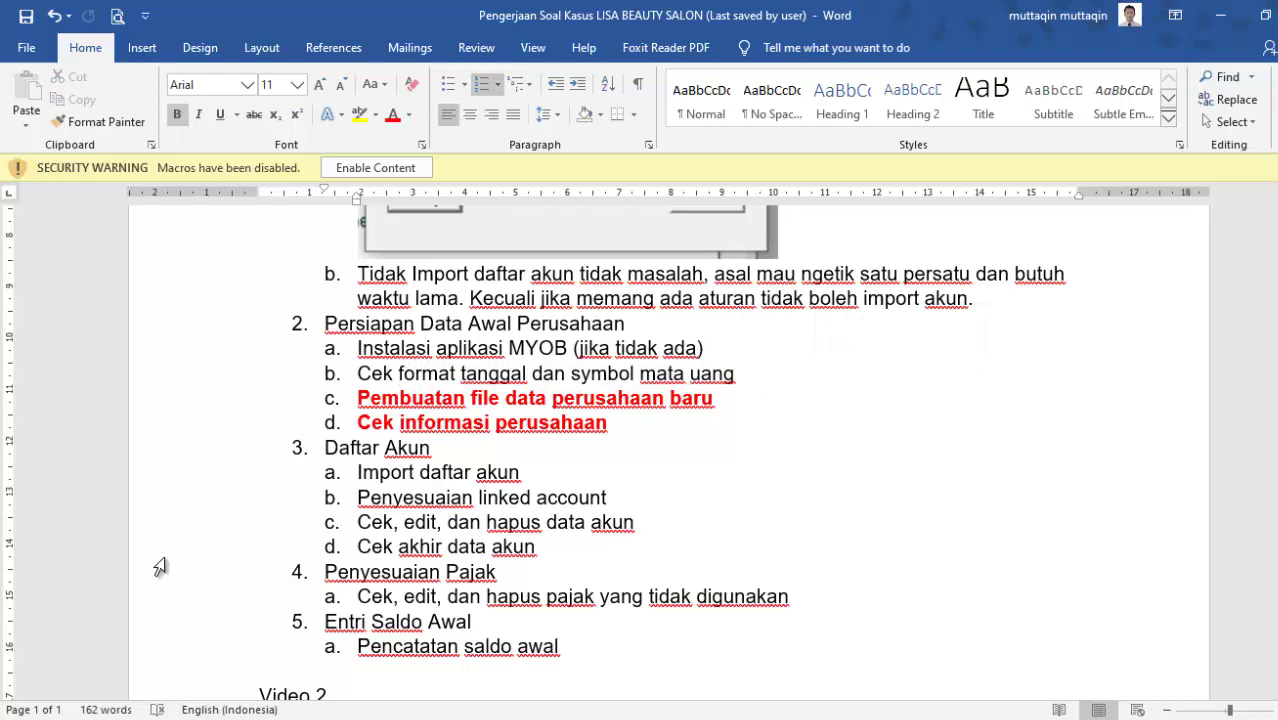
# - Find Control Panel through Windows search with "panel" and open the Region date, time and number format settings
pyautogui.click(99, 700)
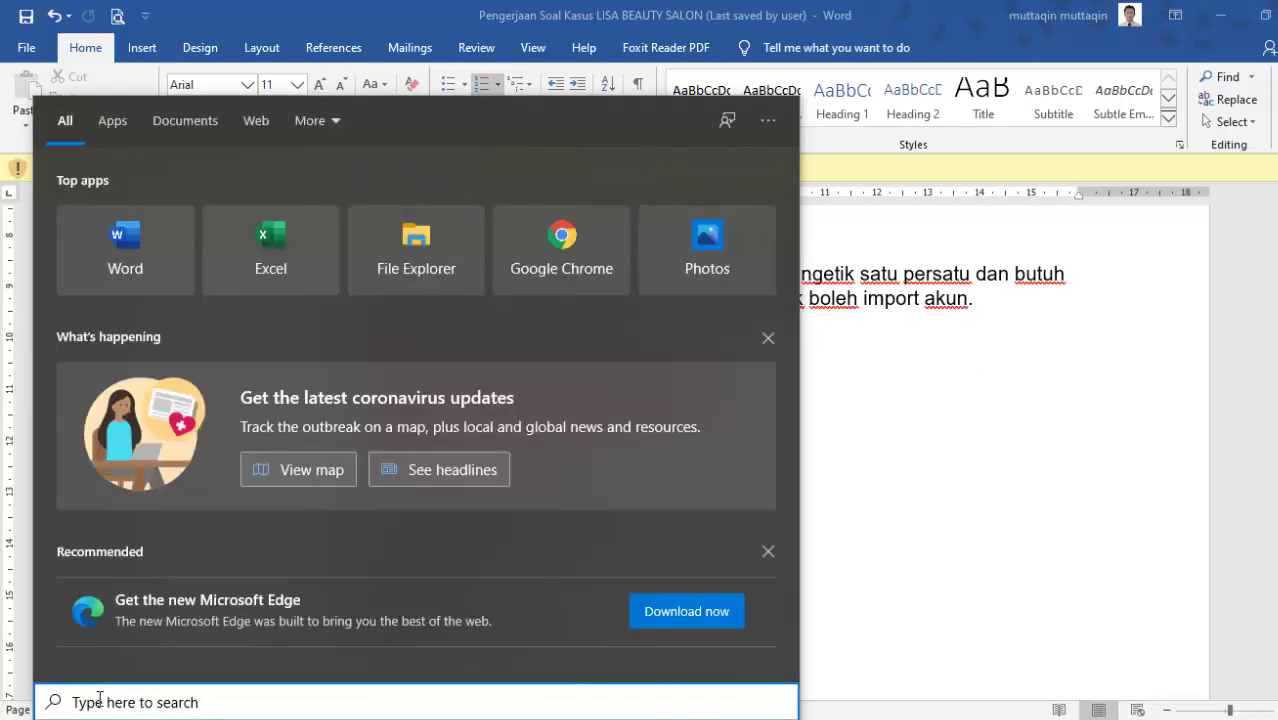
pyautogui.write('panel')
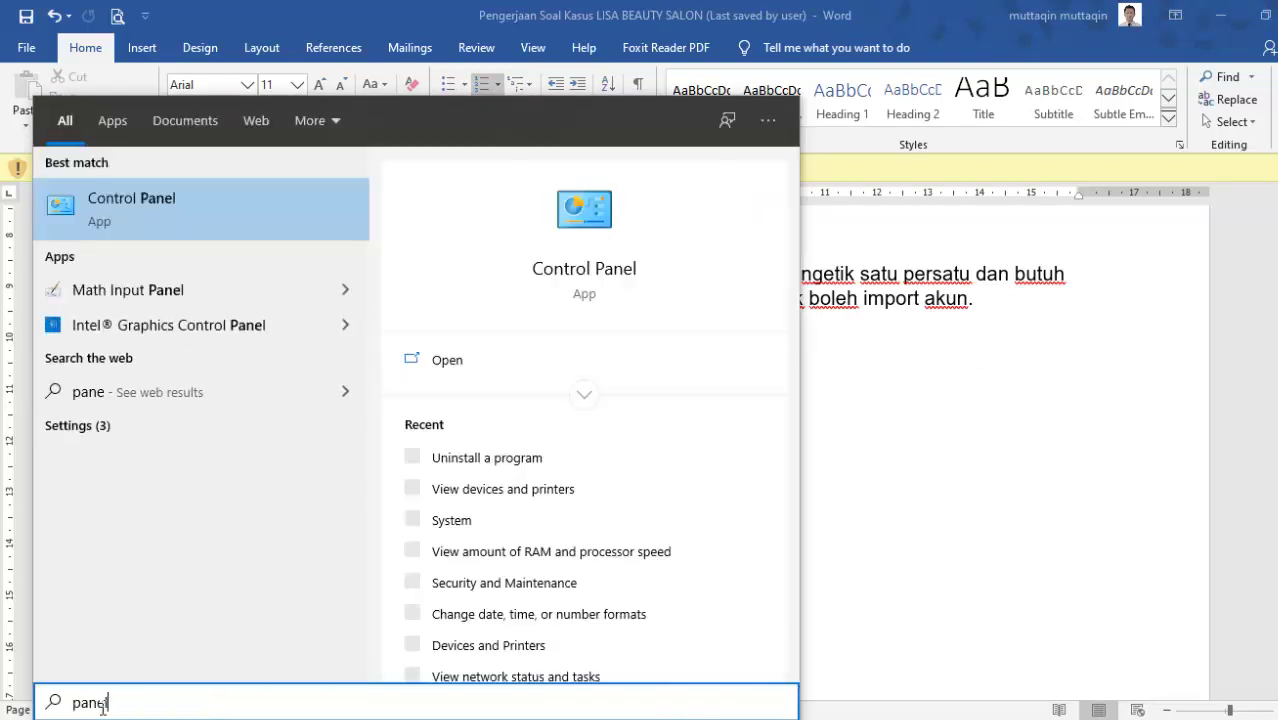
pyautogui.click(170, 222)
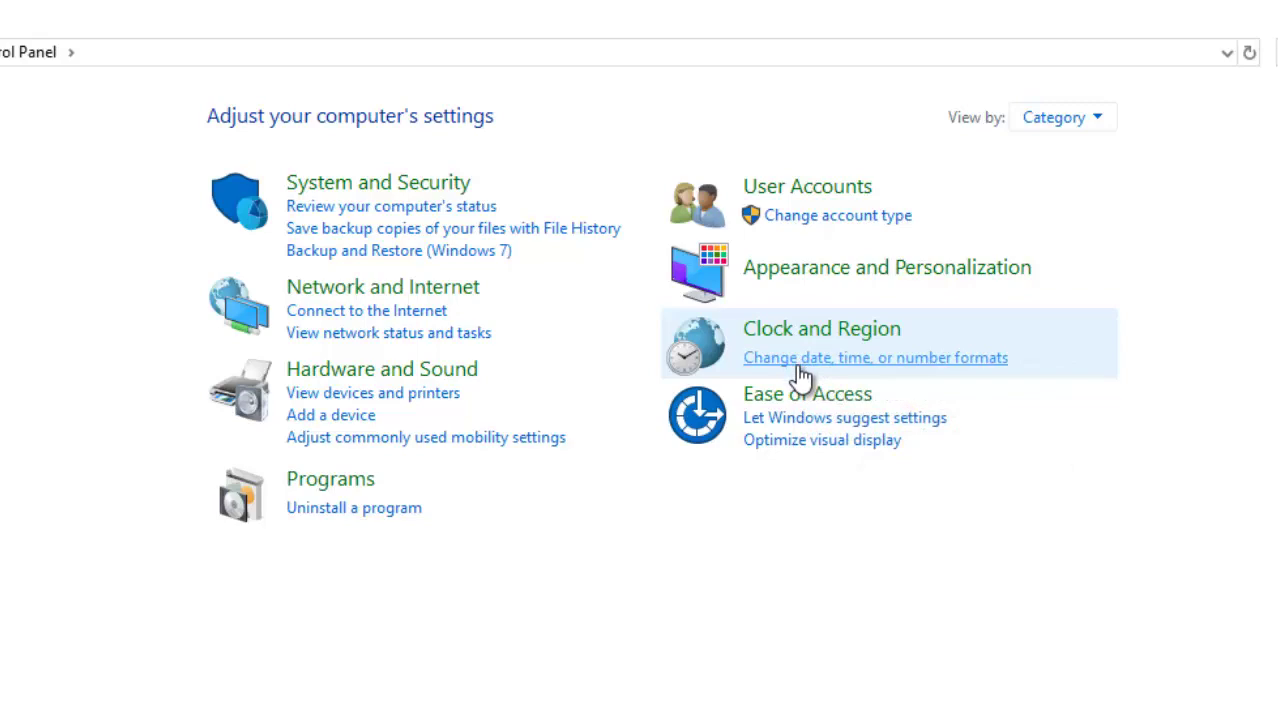
pyautogui.click(800, 360)
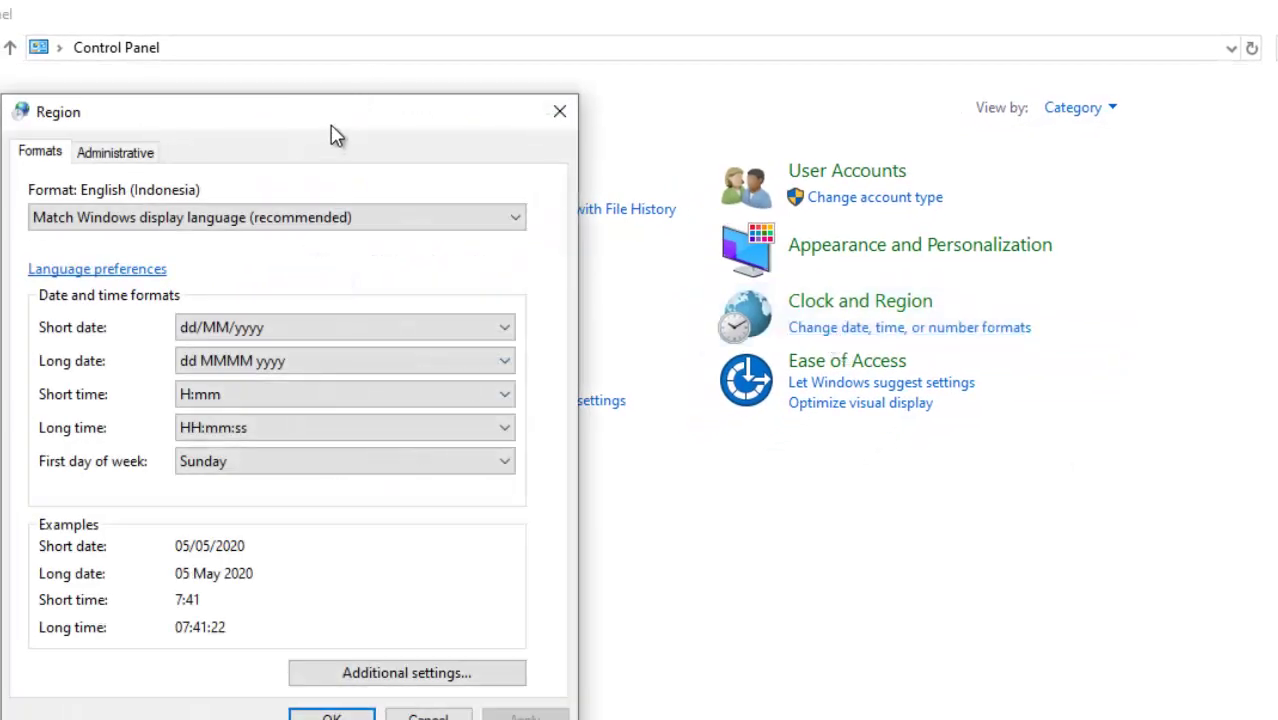
pyautogui.moveTo(330, 127); pyautogui.dragTo(361, 96)
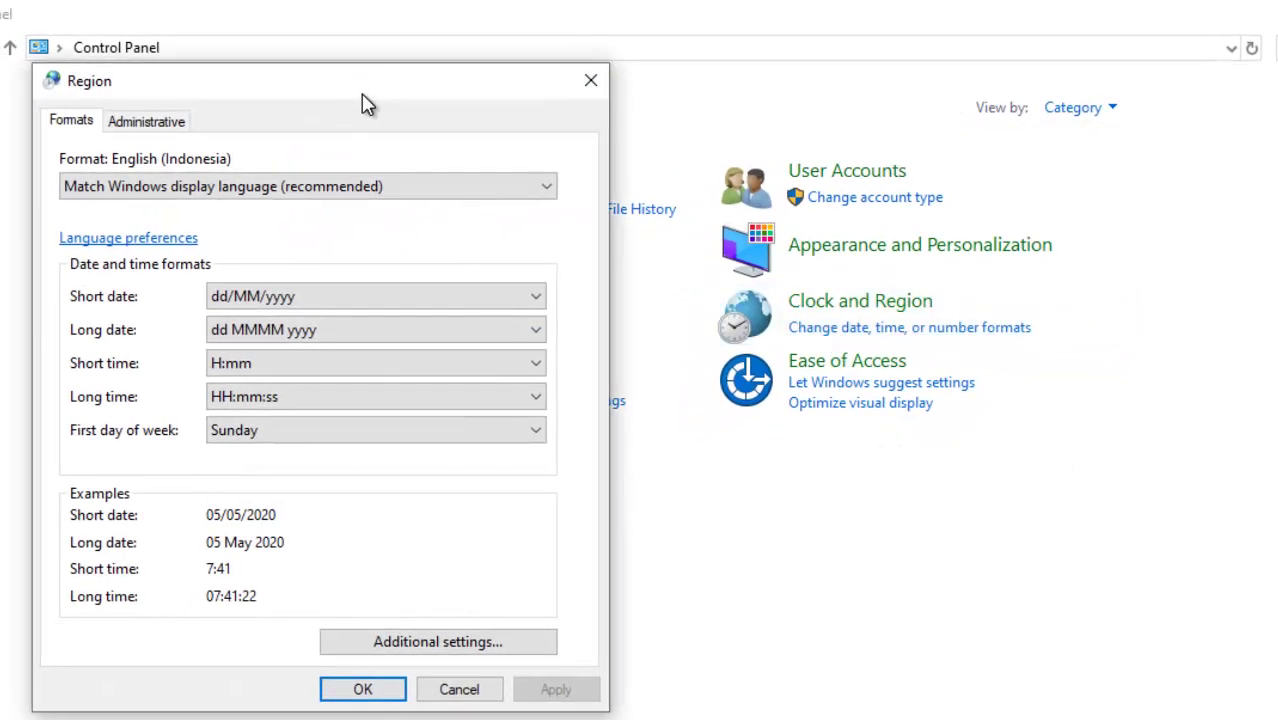
# - Set the Windows regional format to Indonesian (Indonesia)
pyautogui.click(177, 128)
pyautogui.click(62, 126)
pyautogui.click(472, 194)
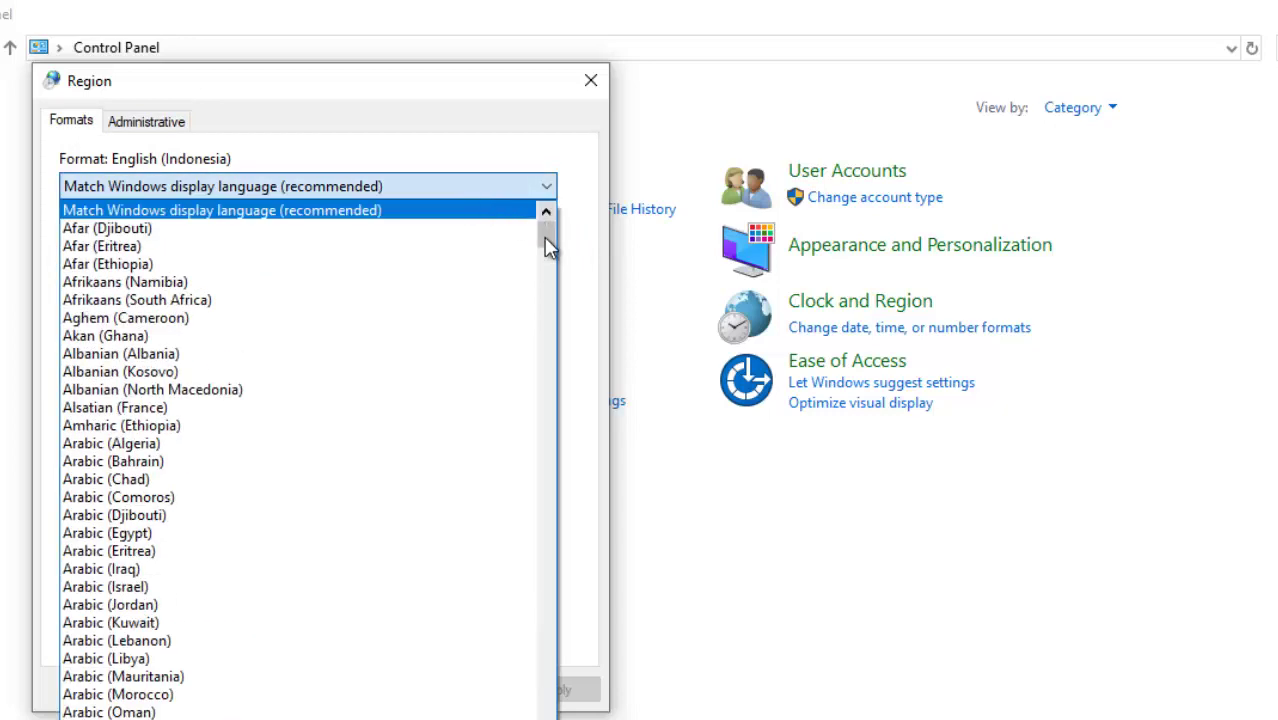
pyautogui.moveTo(548, 245); pyautogui.dragTo(570, 498)
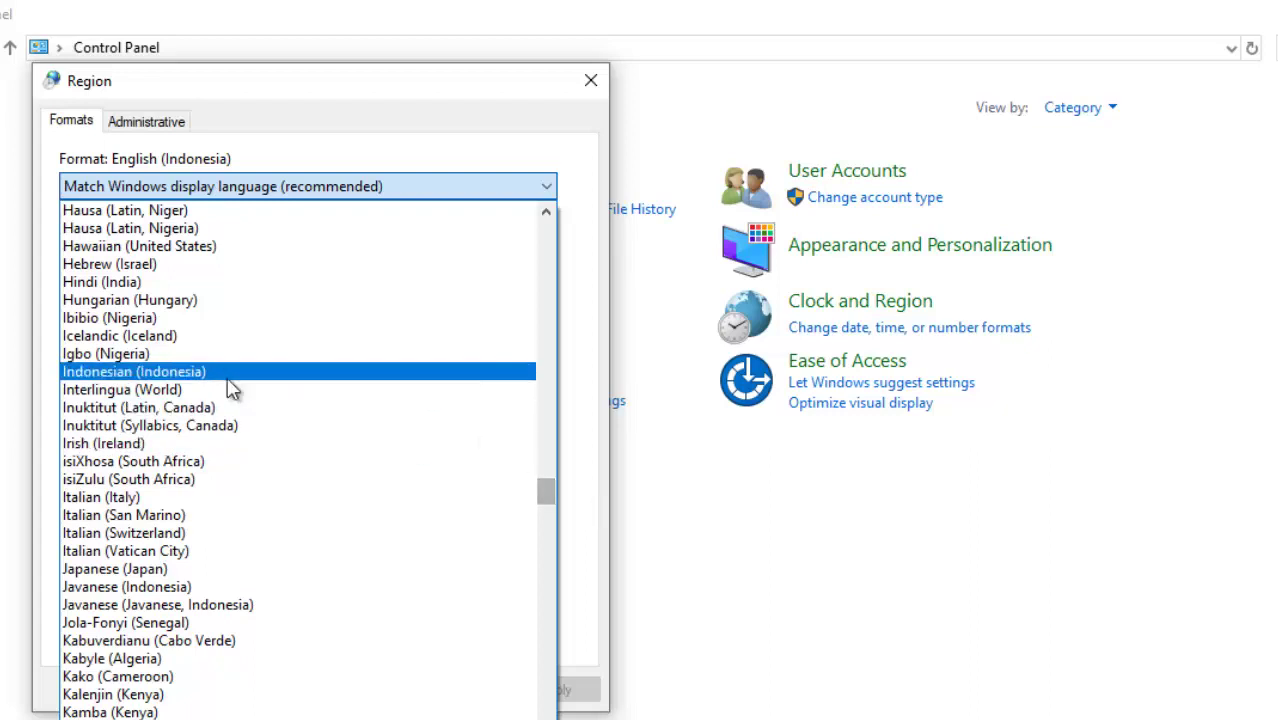
pyautogui.click(204, 376)
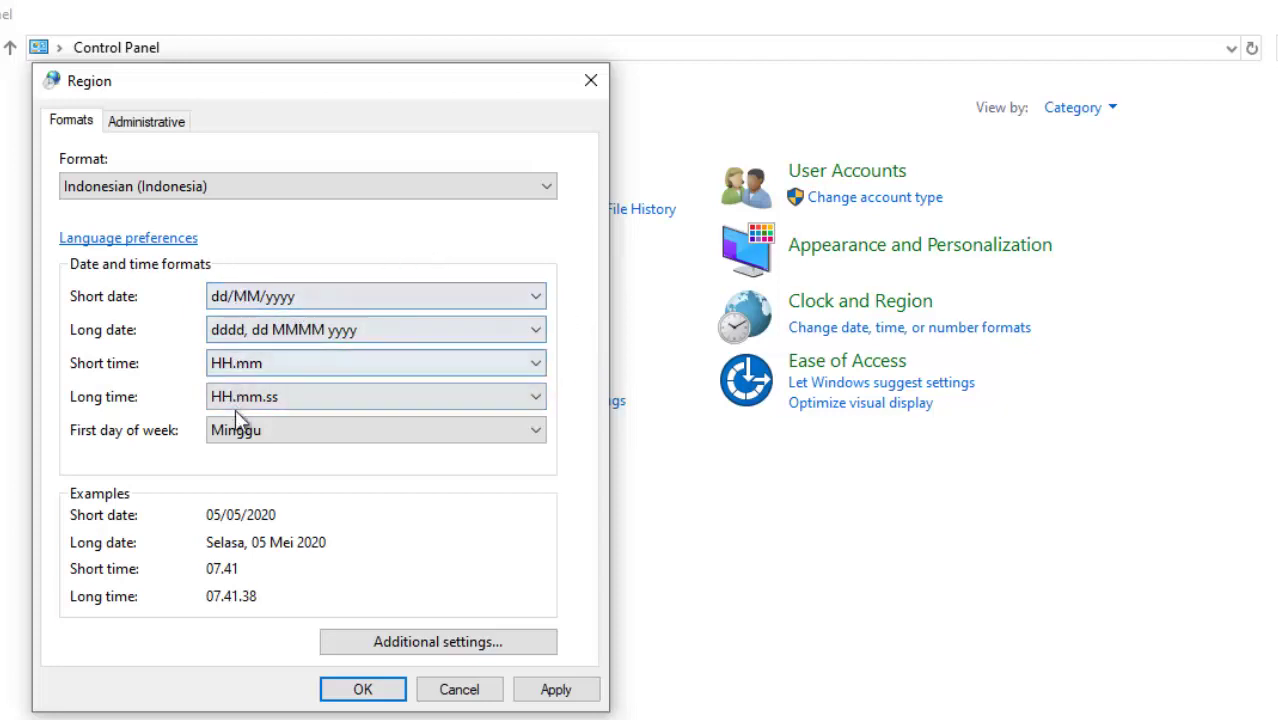
# - Open the additional format settings and check the currency format against the date and currency symbol item in the Word outline
pyautogui.click(400, 641)
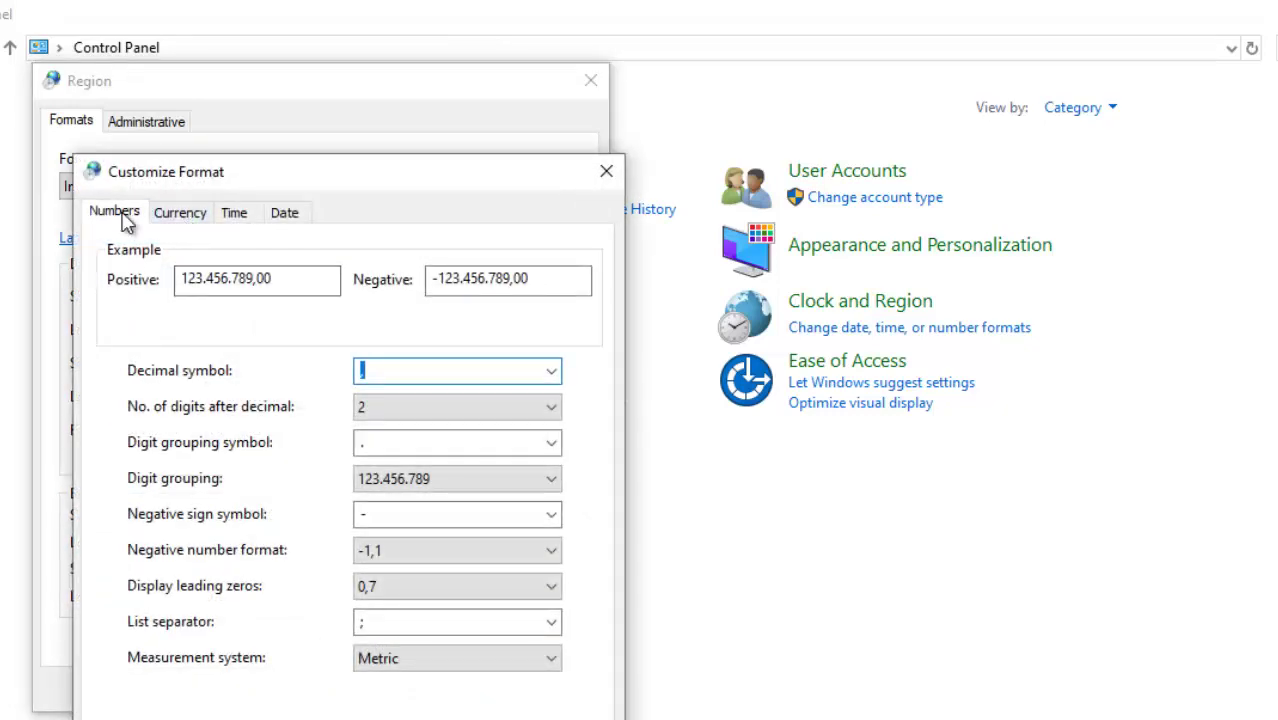
pyautogui.moveTo(225, 185); pyautogui.dragTo(279, 123)
pyautogui.click(238, 150)
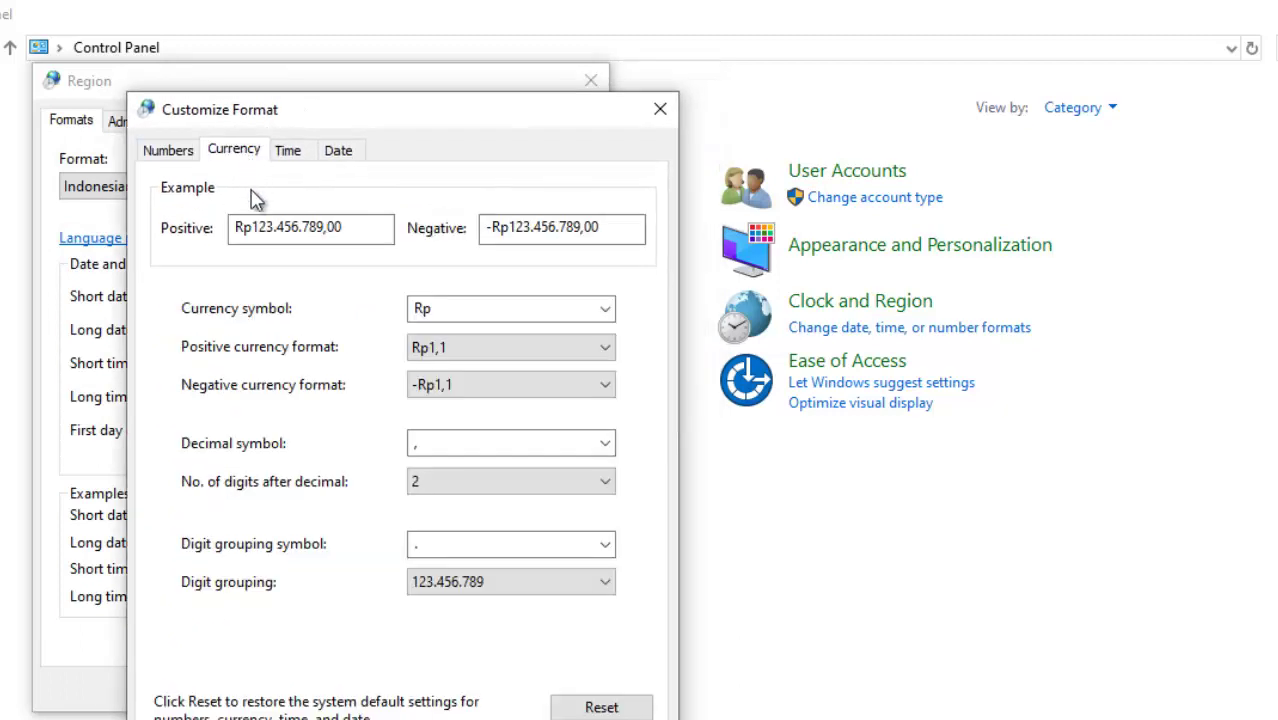
pyautogui.moveTo(259, 228); pyautogui.dragTo(362, 243)
pyautogui.click(361, 232)
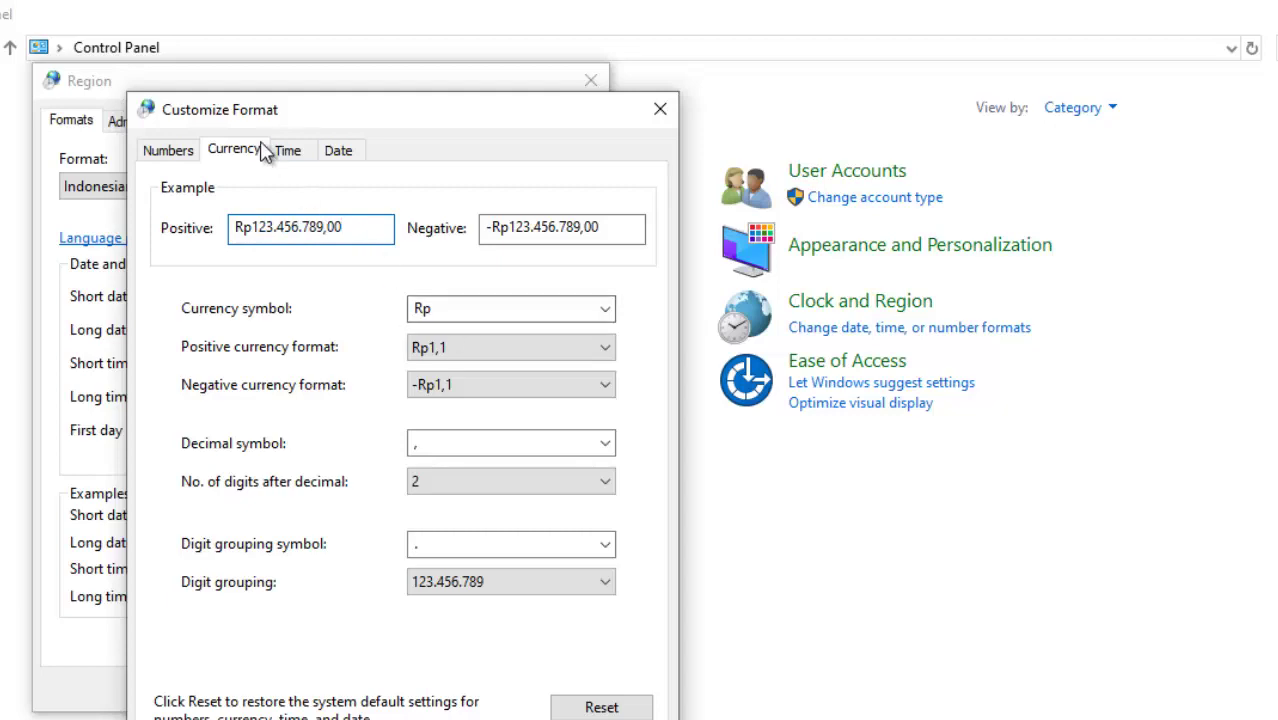
pyautogui.hotkey('alt', 'Tab')
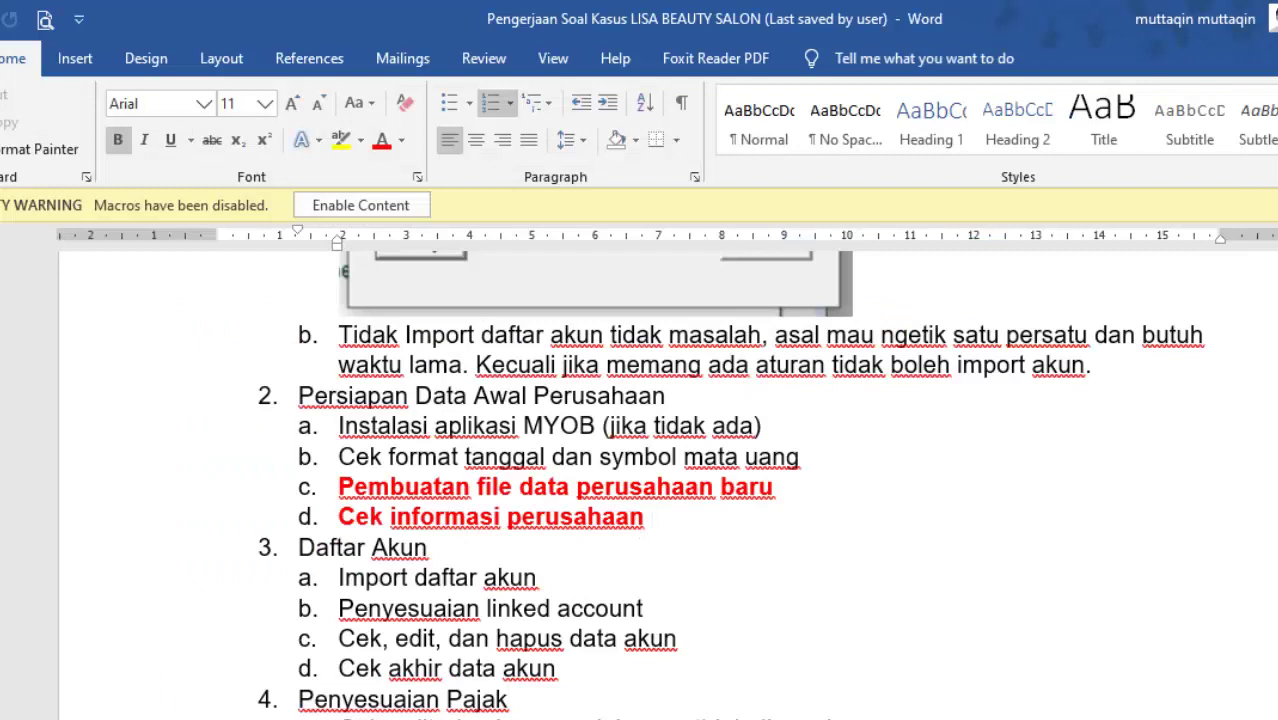
pyautogui.hotkey('alt', 'Tab')
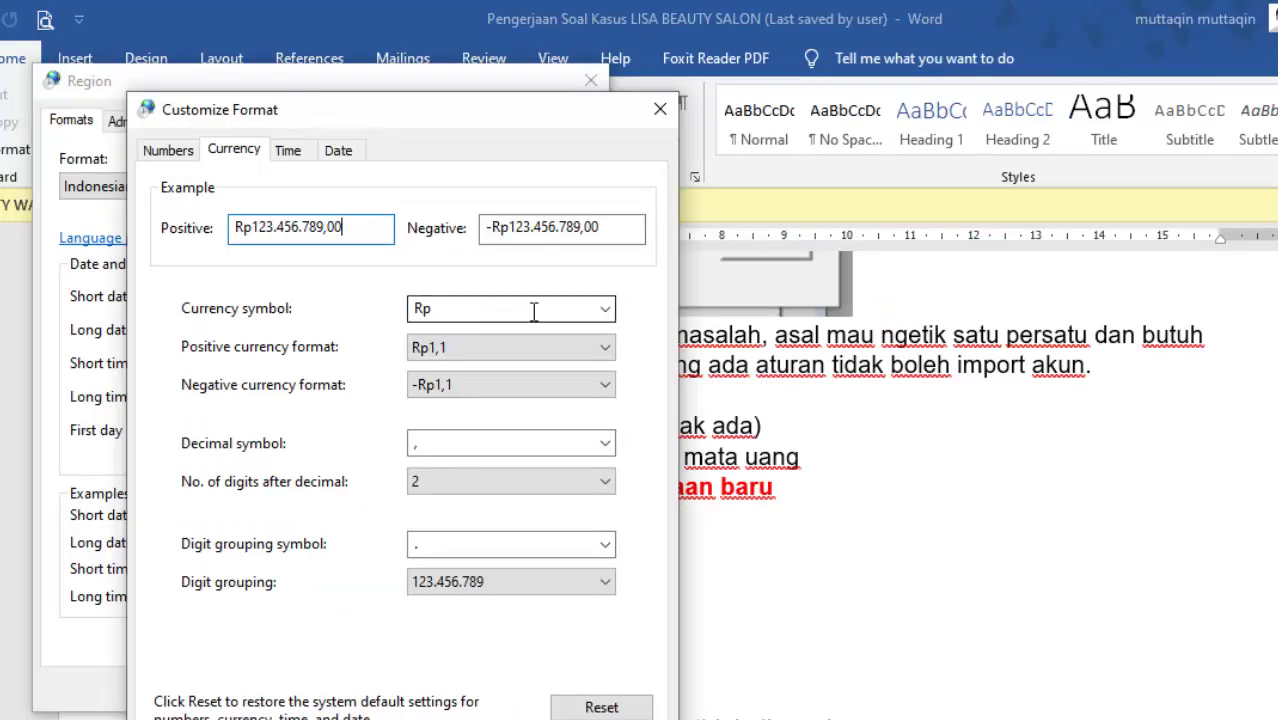
# - Try $ as the currency symbol and set it back to Rp
pyautogui.click(600, 309)
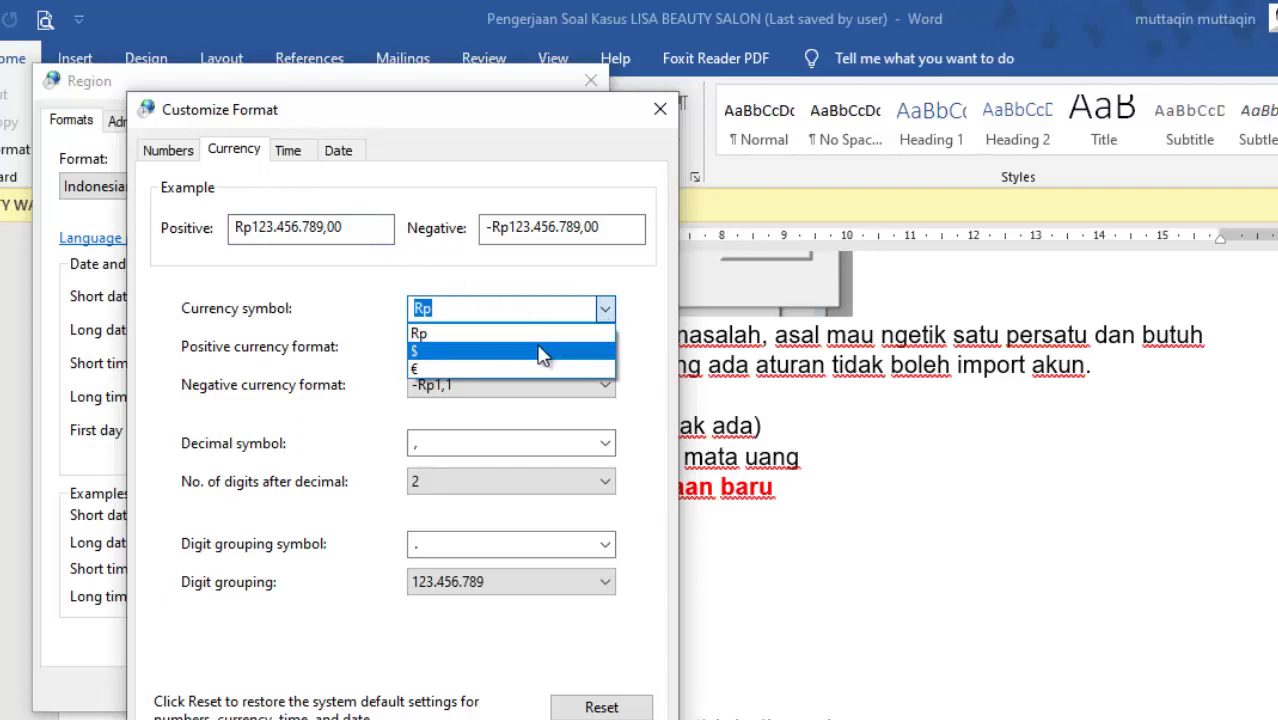
pyautogui.click(454, 354)
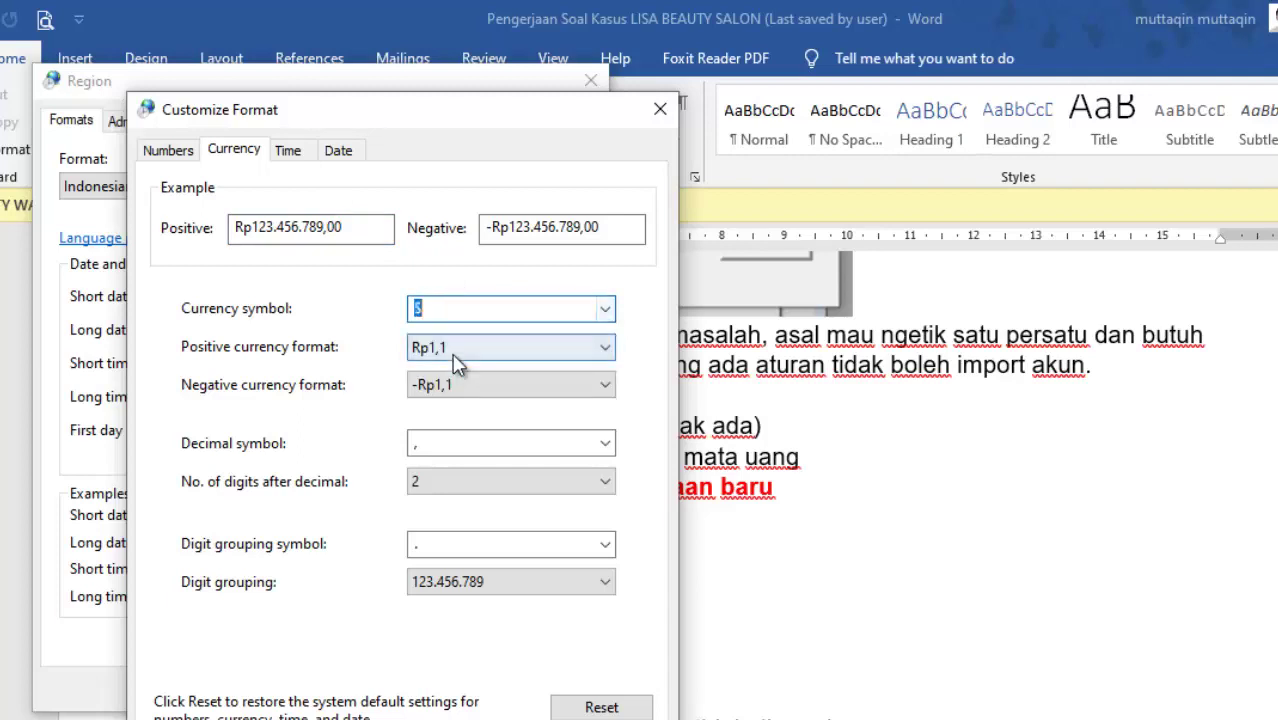
pyautogui.click(568, 312)
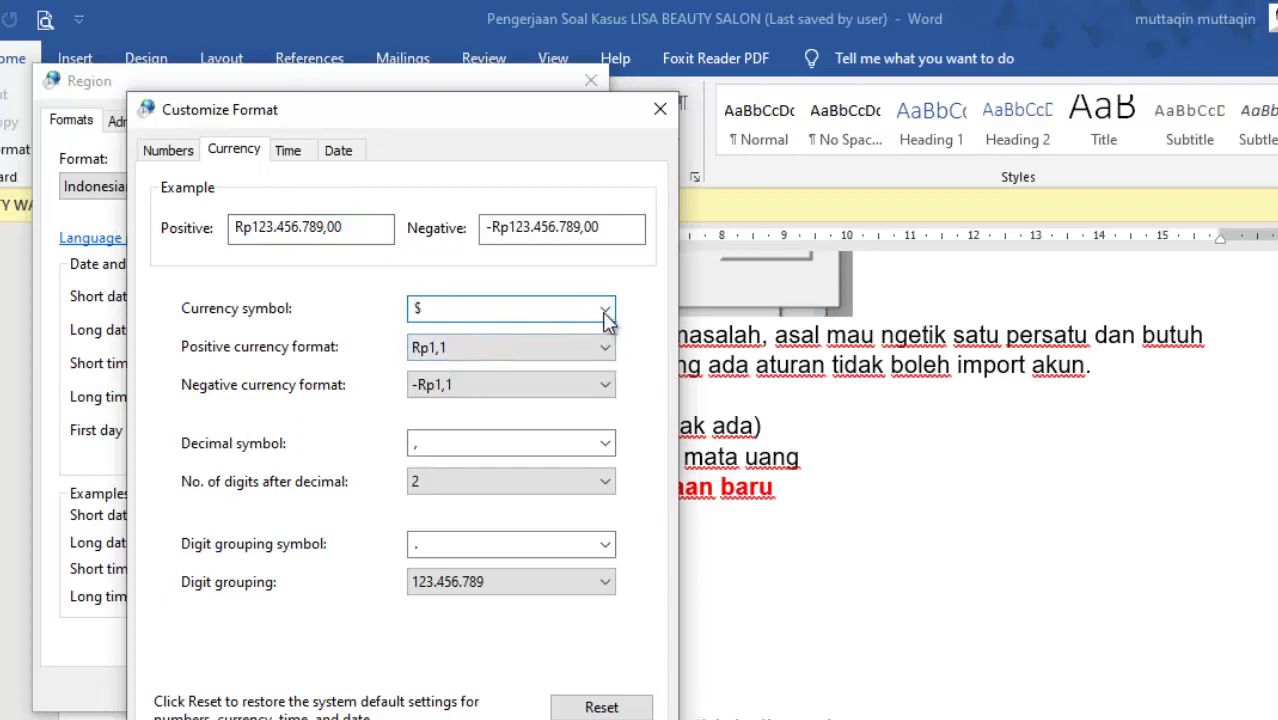
pyautogui.click(605, 310)
pyautogui.click(500, 326)
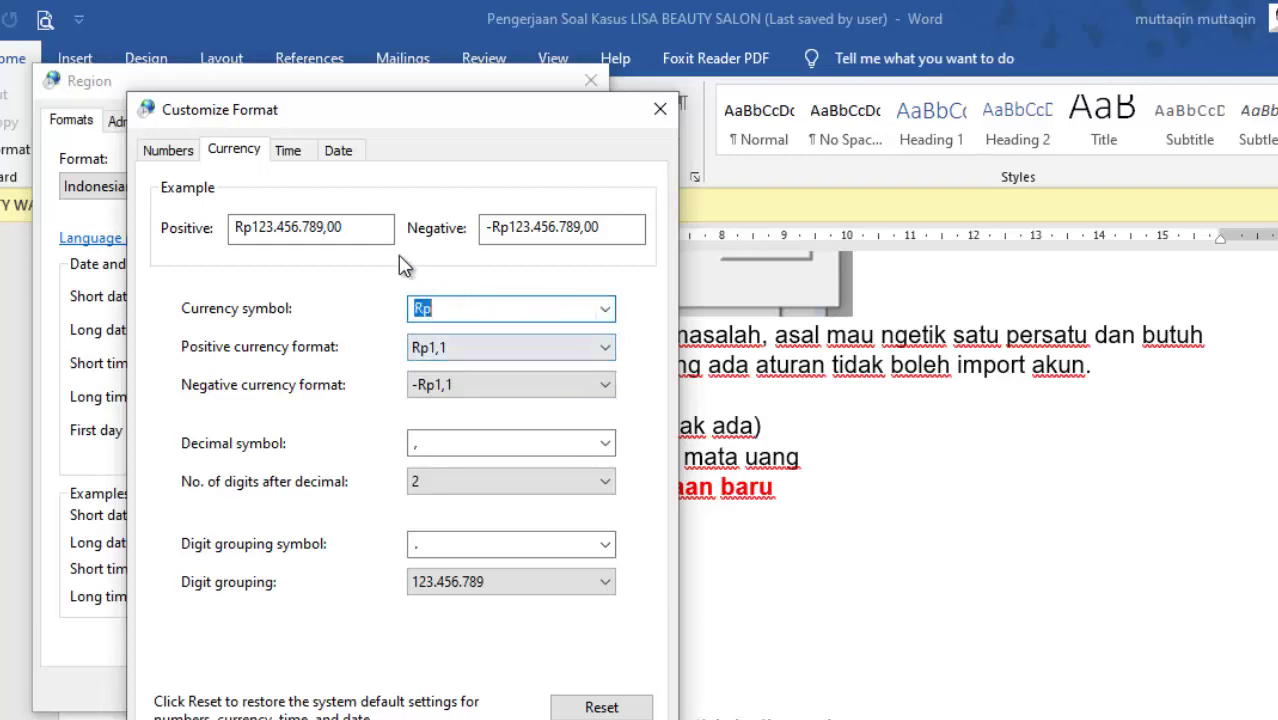
# - Check the custom time and date formats, accept them, and apply the Indonesian regional settings
pyautogui.click(288, 150)
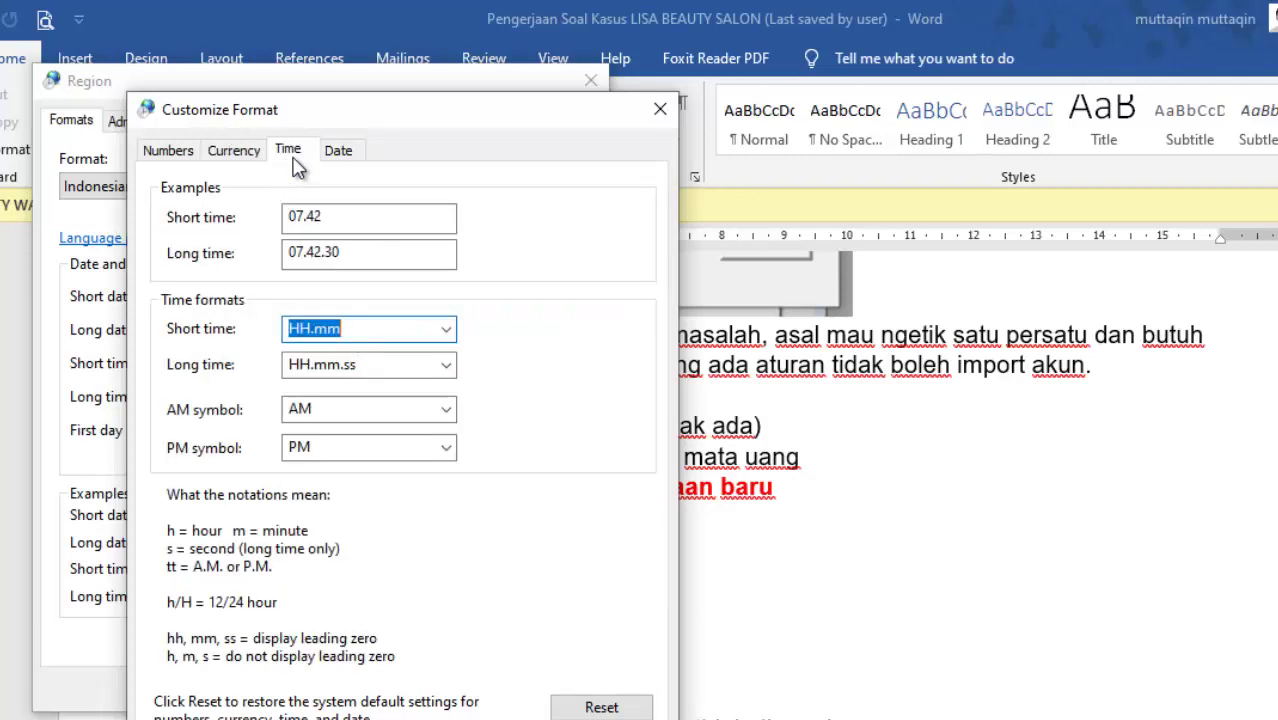
pyautogui.click(352, 158)
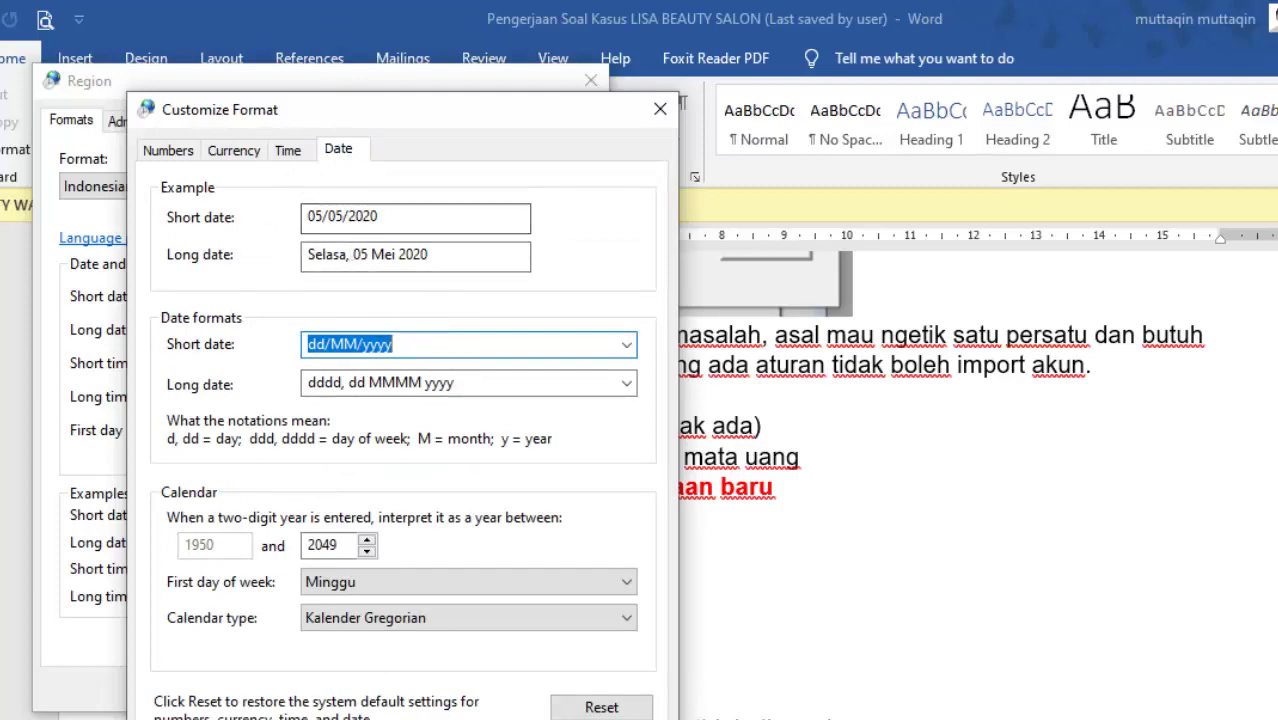
pyautogui.press('Return')
pyautogui.click(537, 690)
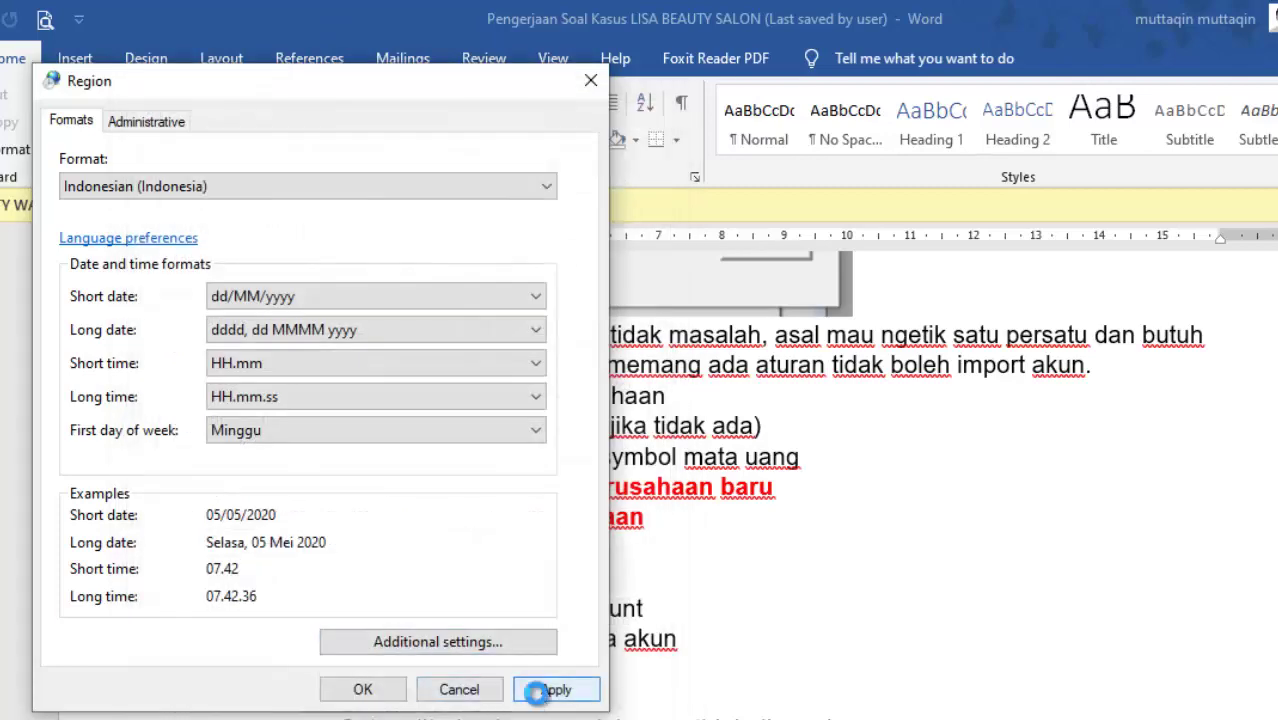
pyautogui.click(364, 689)
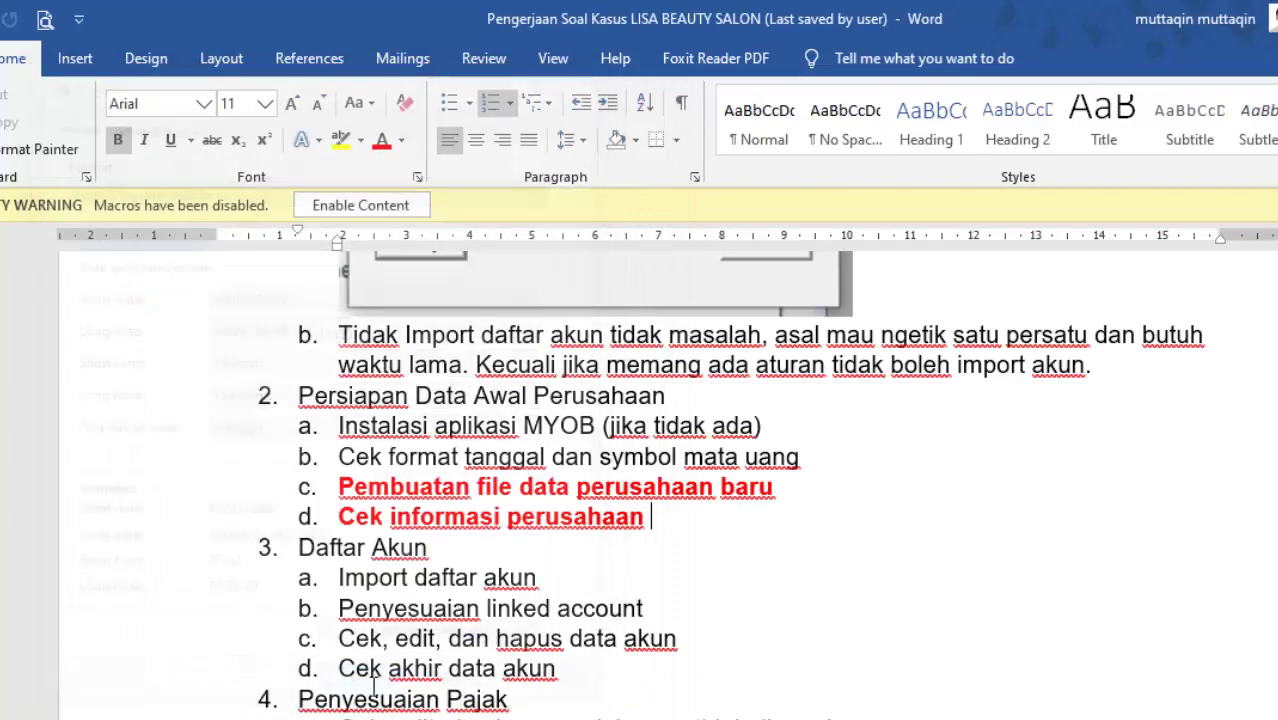
pyautogui.click(569, 638)
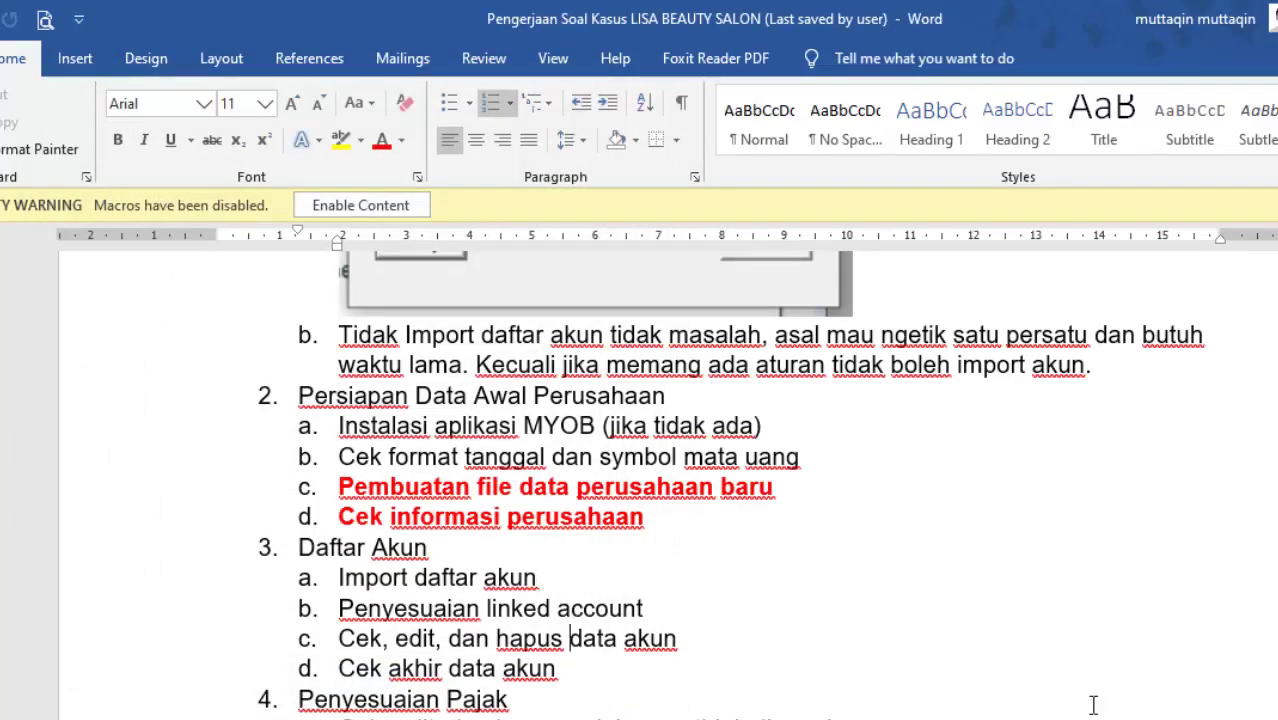
pyautogui.moveTo(552, 456); pyautogui.dragTo(852, 482)
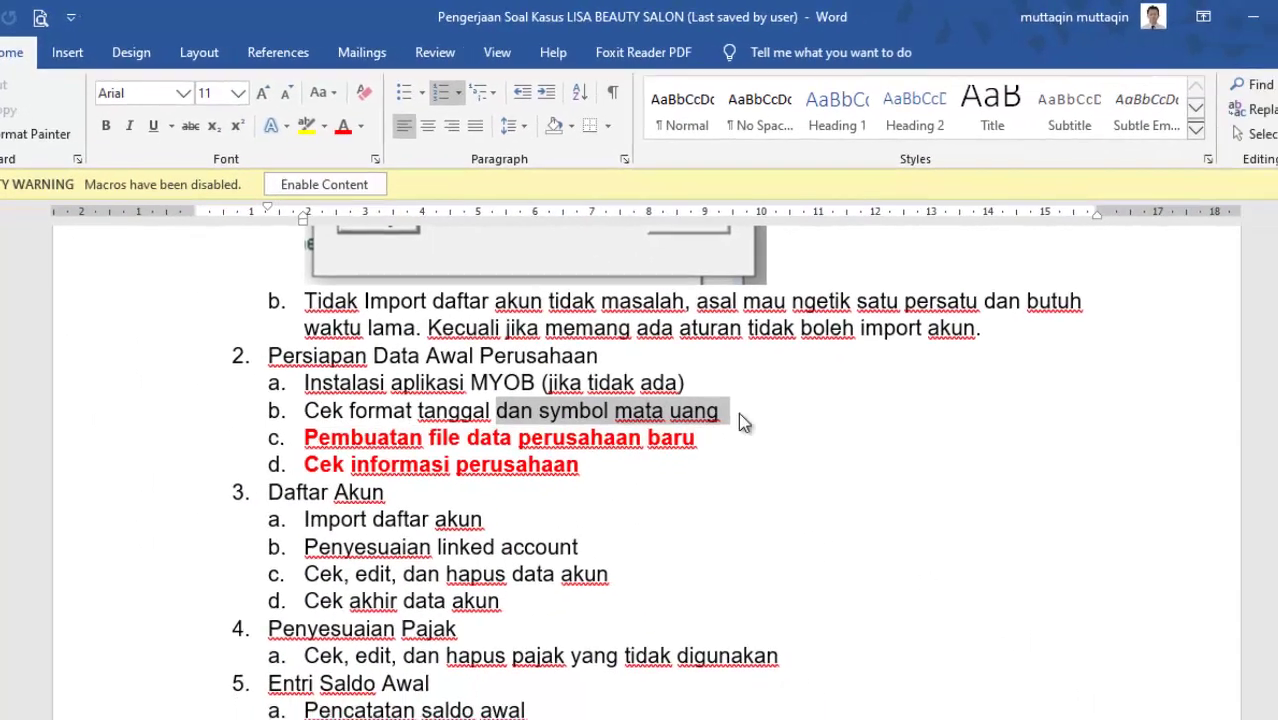
pyautogui.click(820, 463)
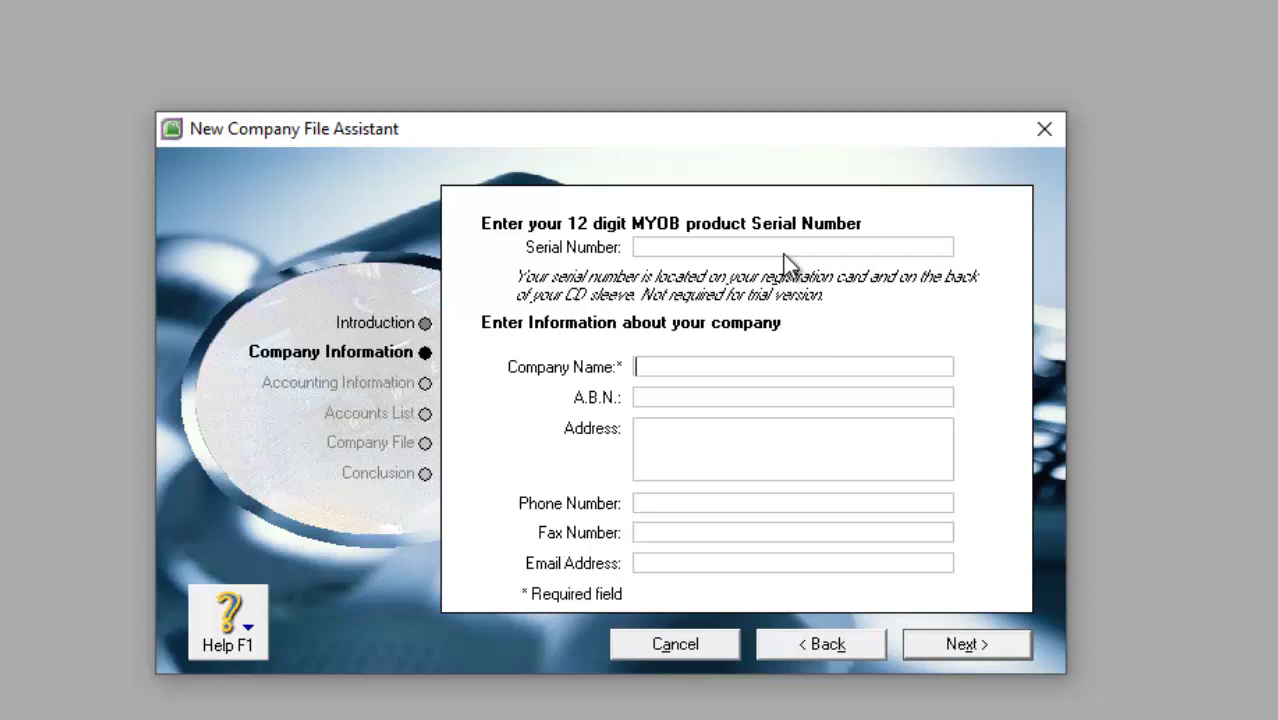
# - Enter LISA BEAUTY SALON as the company name in MYOB's New Company File Assistant
pyautogui.write('LISA BEAUTY SALON')
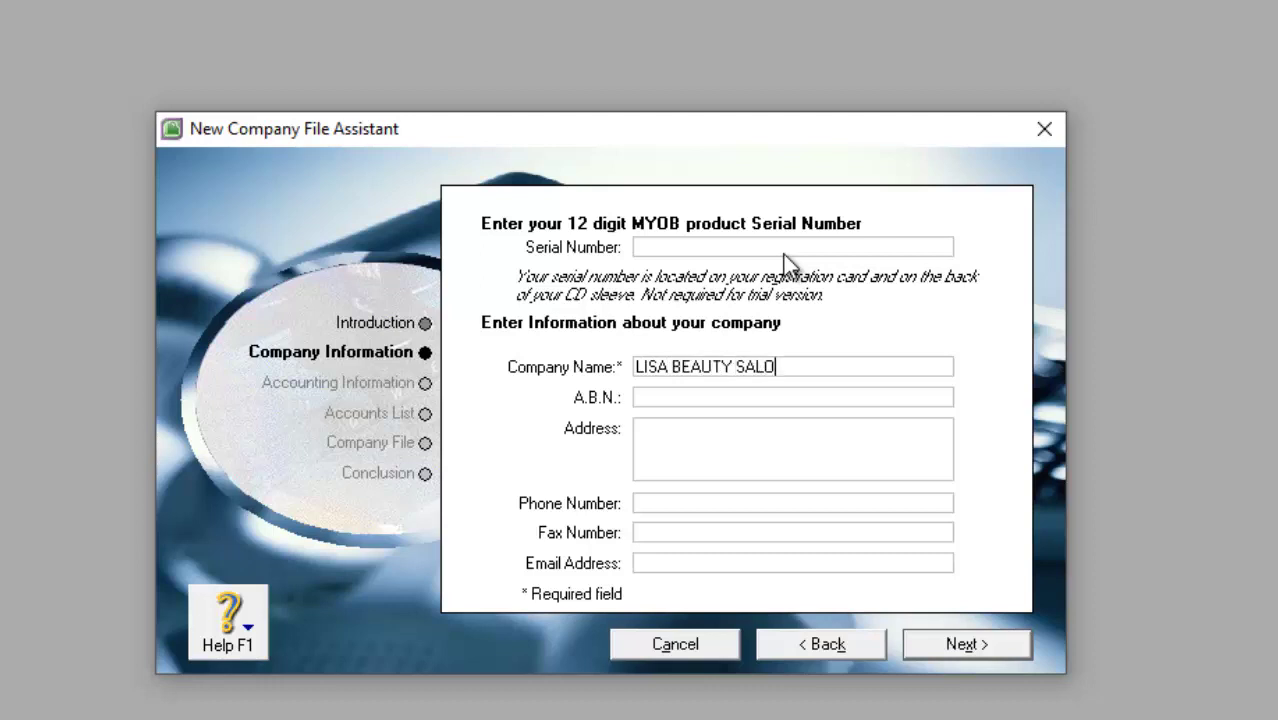
pyautogui.press('Tab')
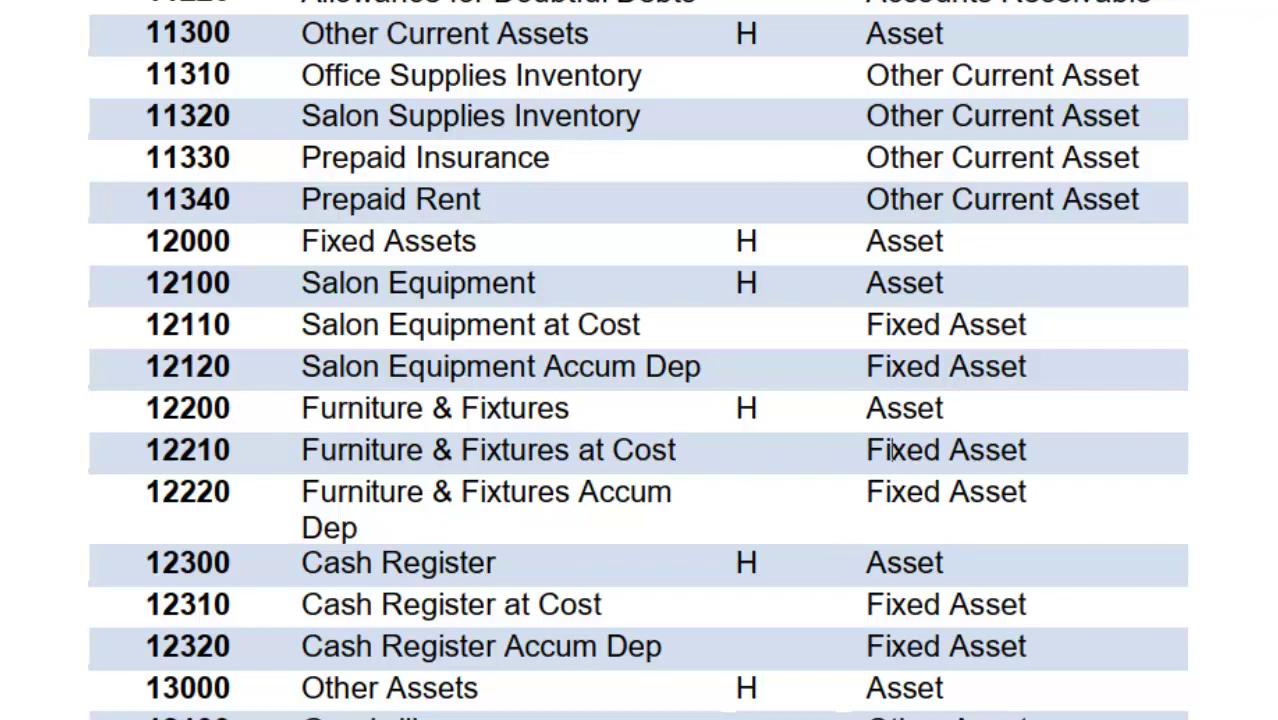
# - Copy the salon's address from the case study's general company information and paste it as the company address in the New Company File Assistant
pyautogui.scroll(20, 688, 476)
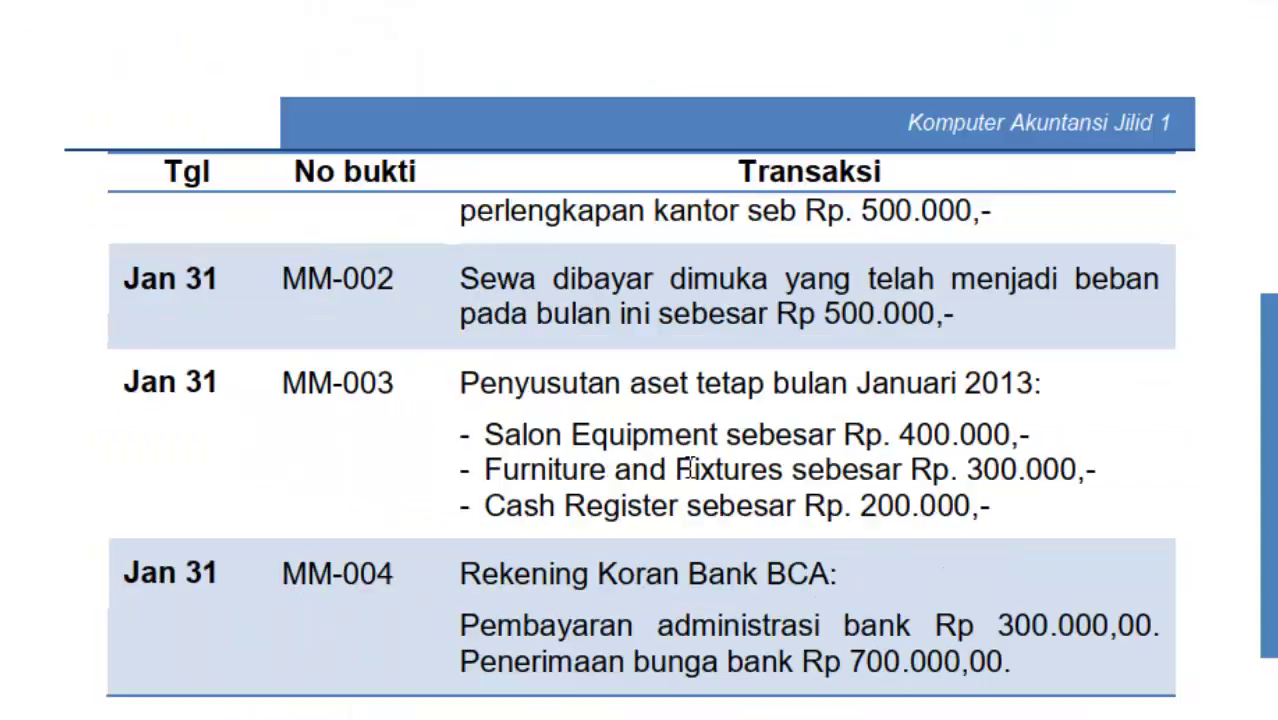
pyautogui.scroll(15, 960, 540)
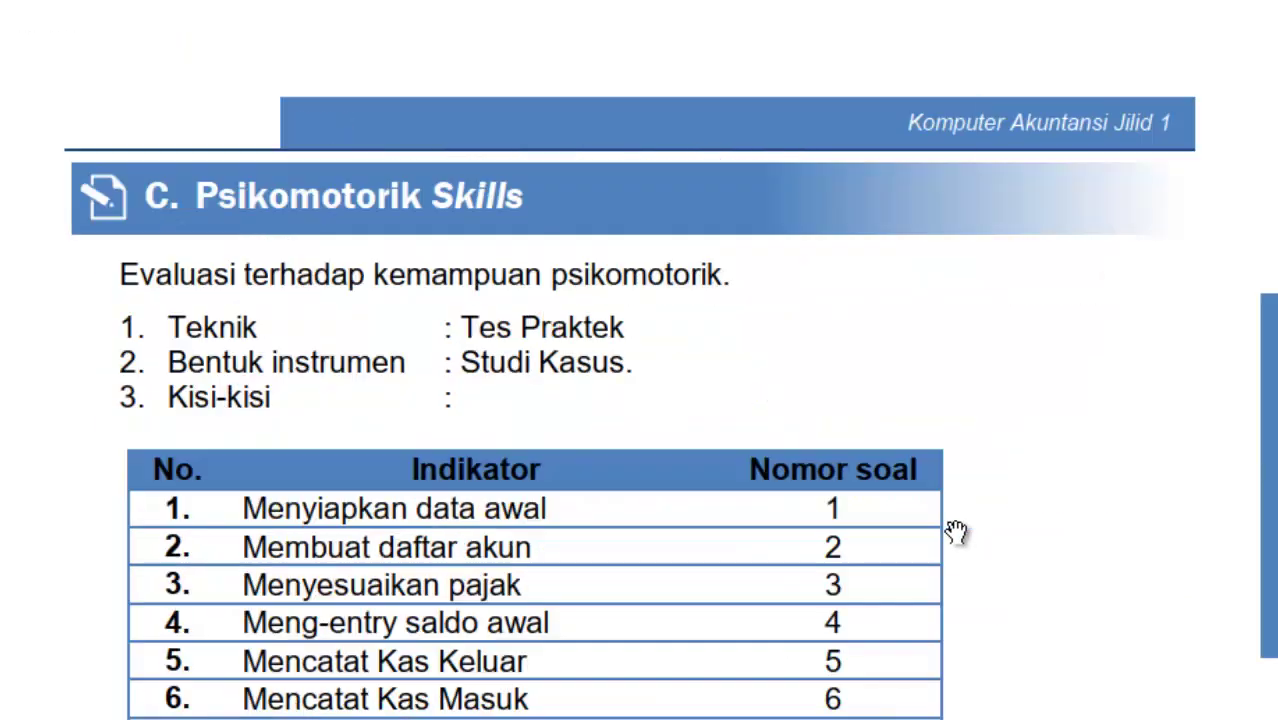
pyautogui.scroll(-8, 956, 531)
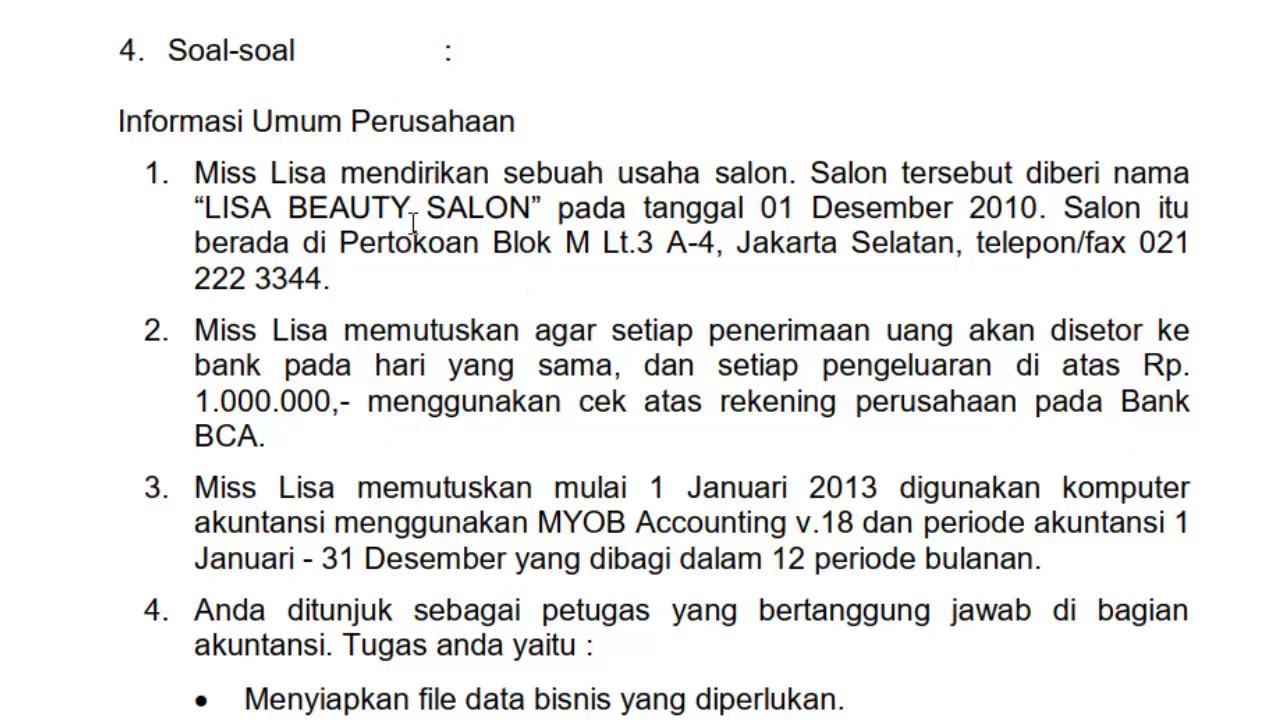
pyautogui.moveTo(339, 242); pyautogui.dragTo(952, 248)
pyautogui.rightClick(954, 250)
pyautogui.click(980, 266)
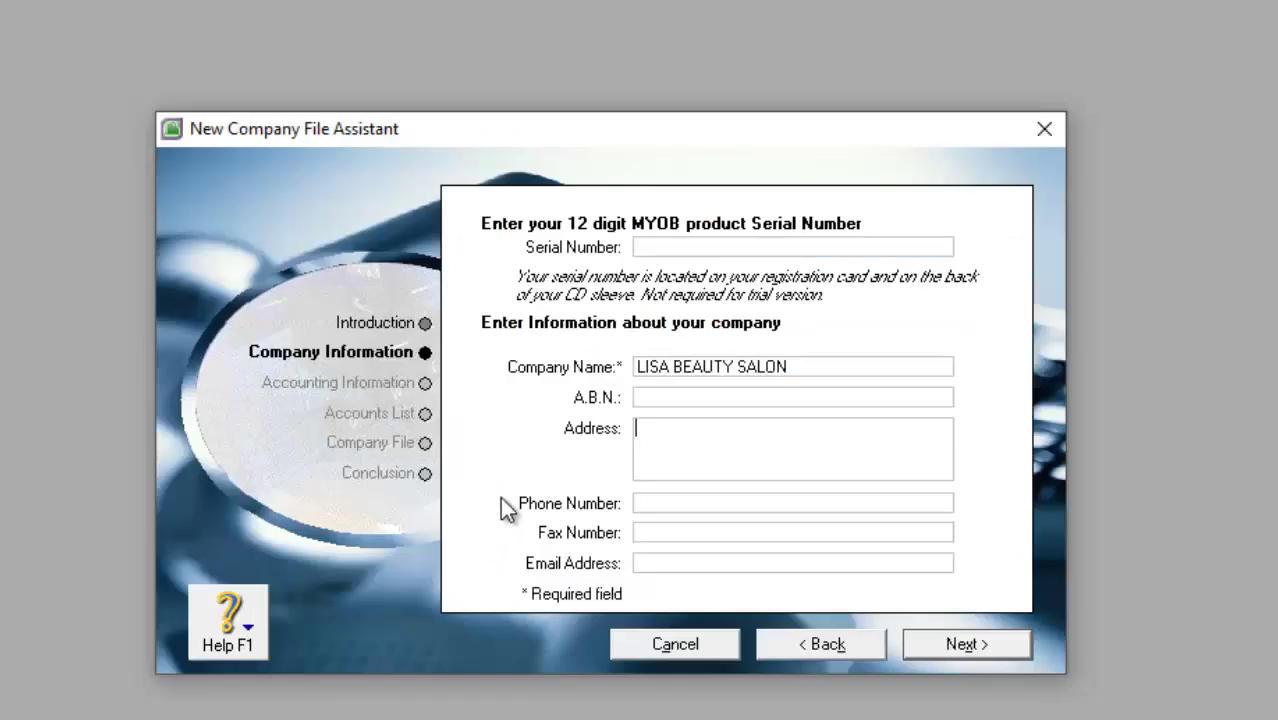
pyautogui.rightClick(668, 432)
pyautogui.click(762, 556)
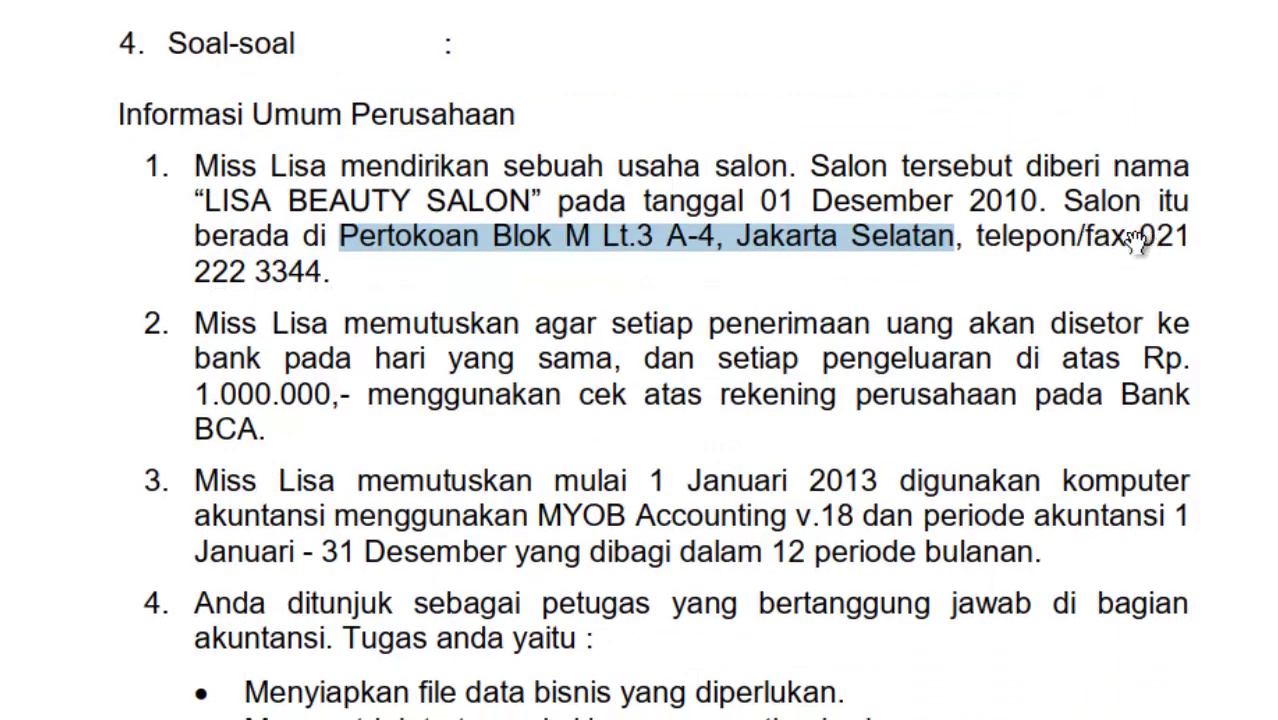
# - Enter the salon's phone and fax numbers from the case study and continue to the accounting information
pyautogui.click(858, 334)
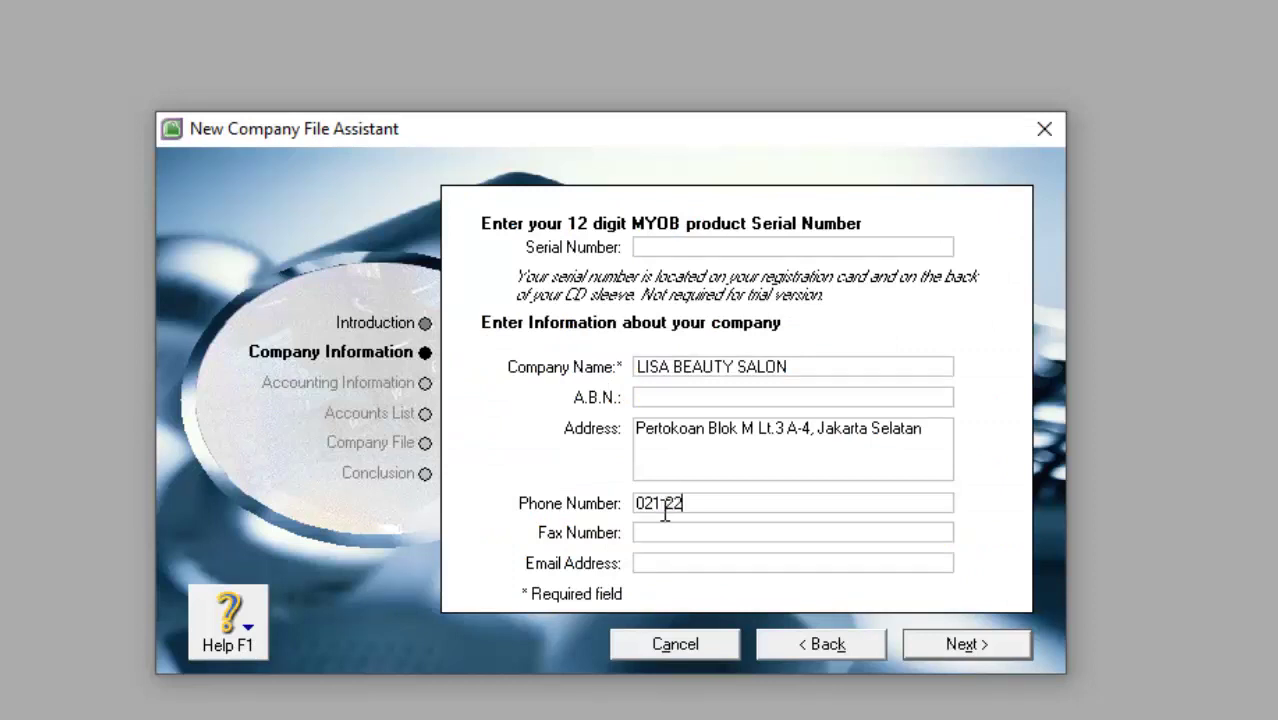
pyautogui.write('344')
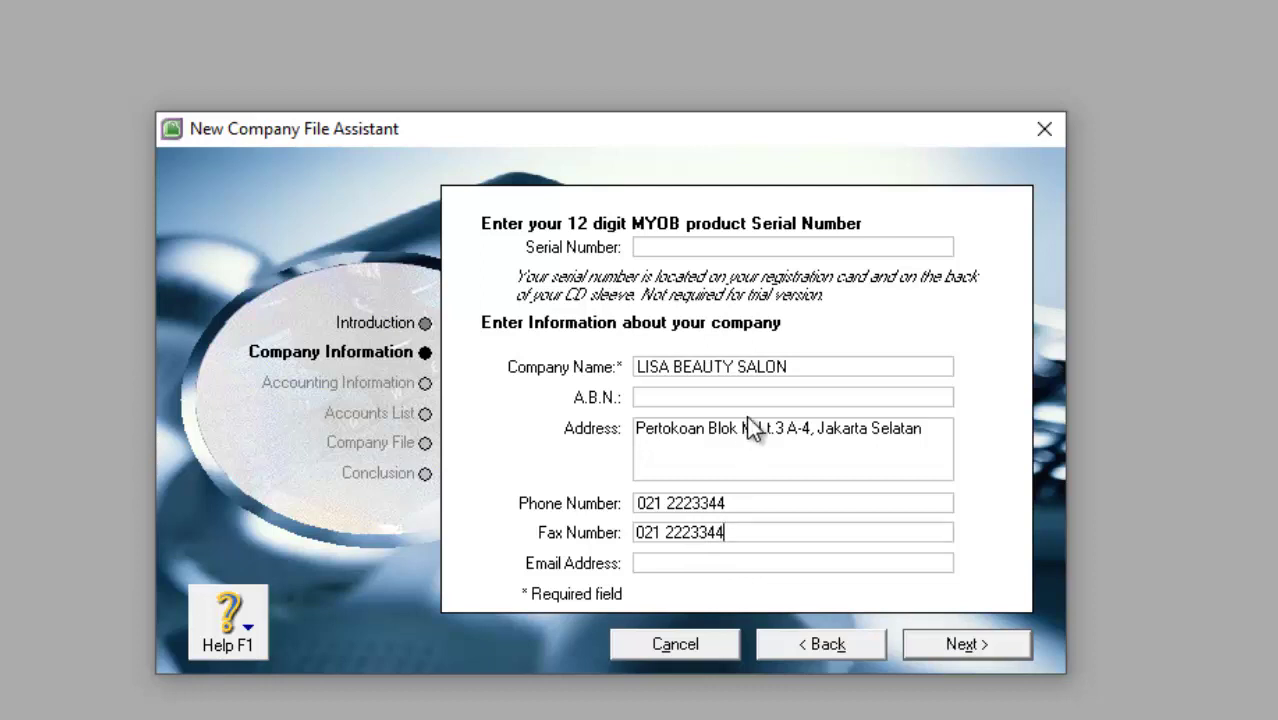
pyautogui.click(916, 645)
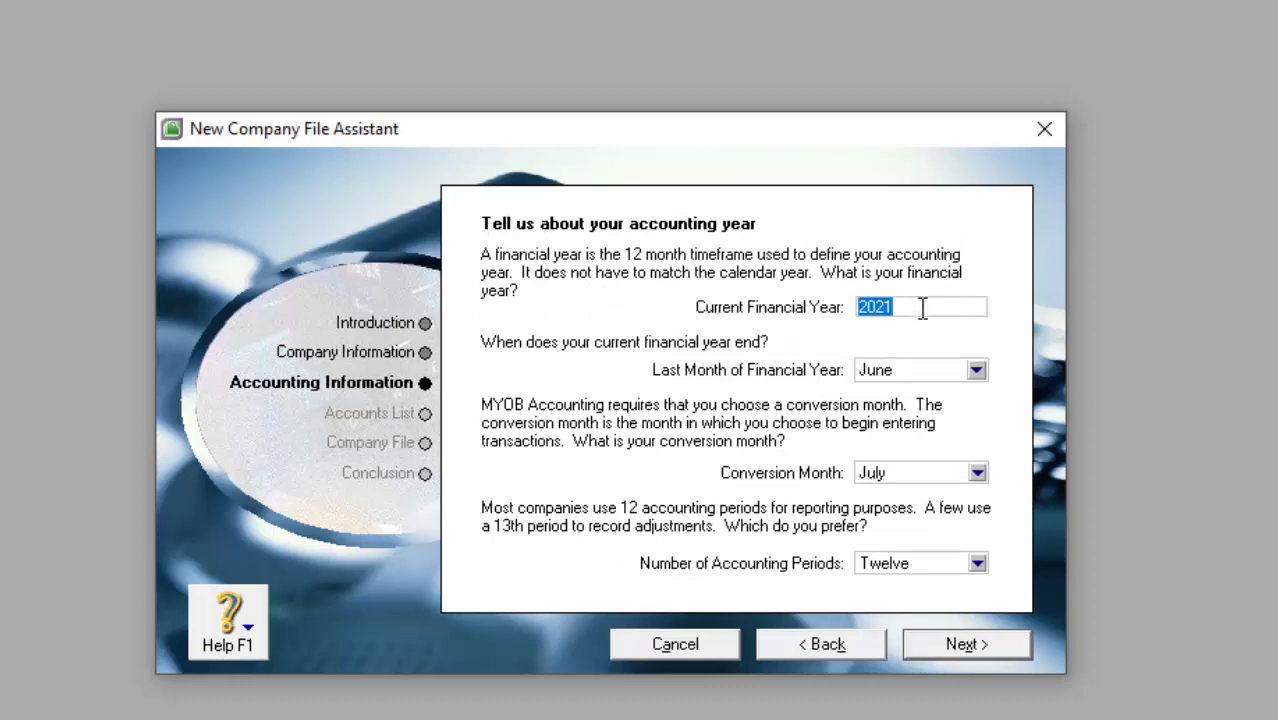
# - Set the financial year to 2013 with December as last month and January as conversion month, checking against the case study
pyautogui.write('2013')
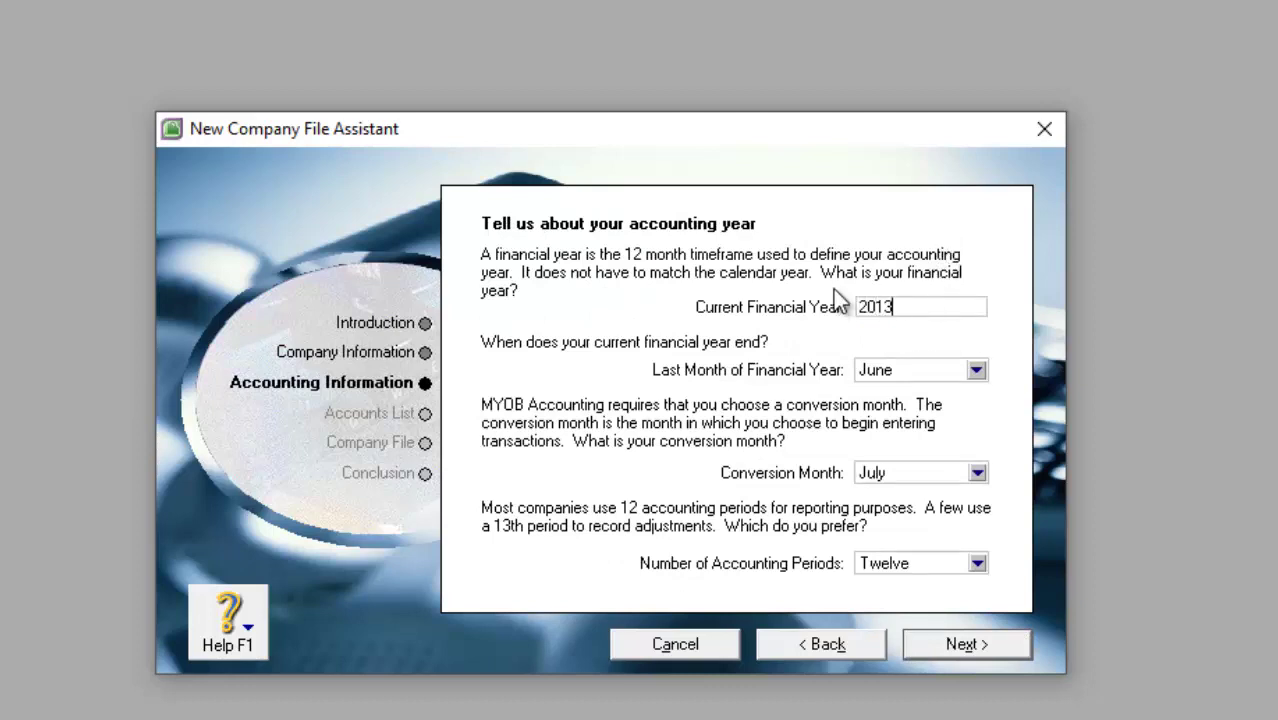
pyautogui.press('Tab')
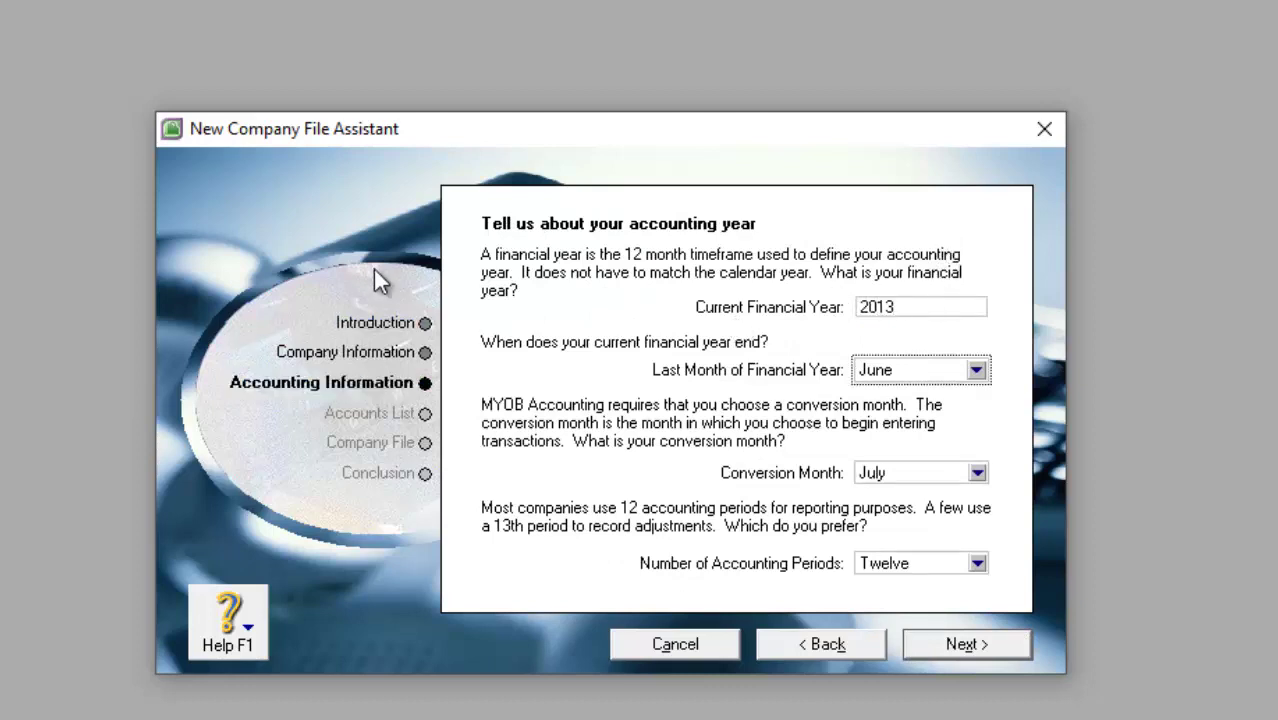
pyautogui.click(976, 370)
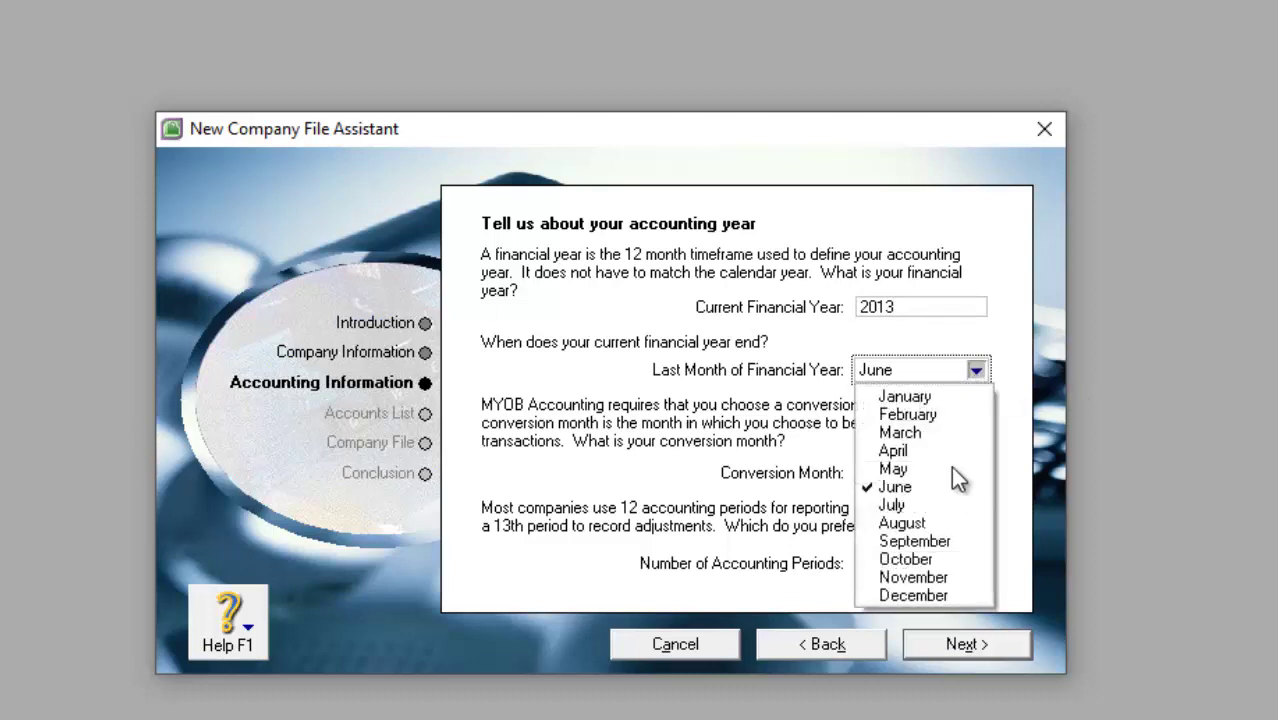
pyautogui.click(971, 595)
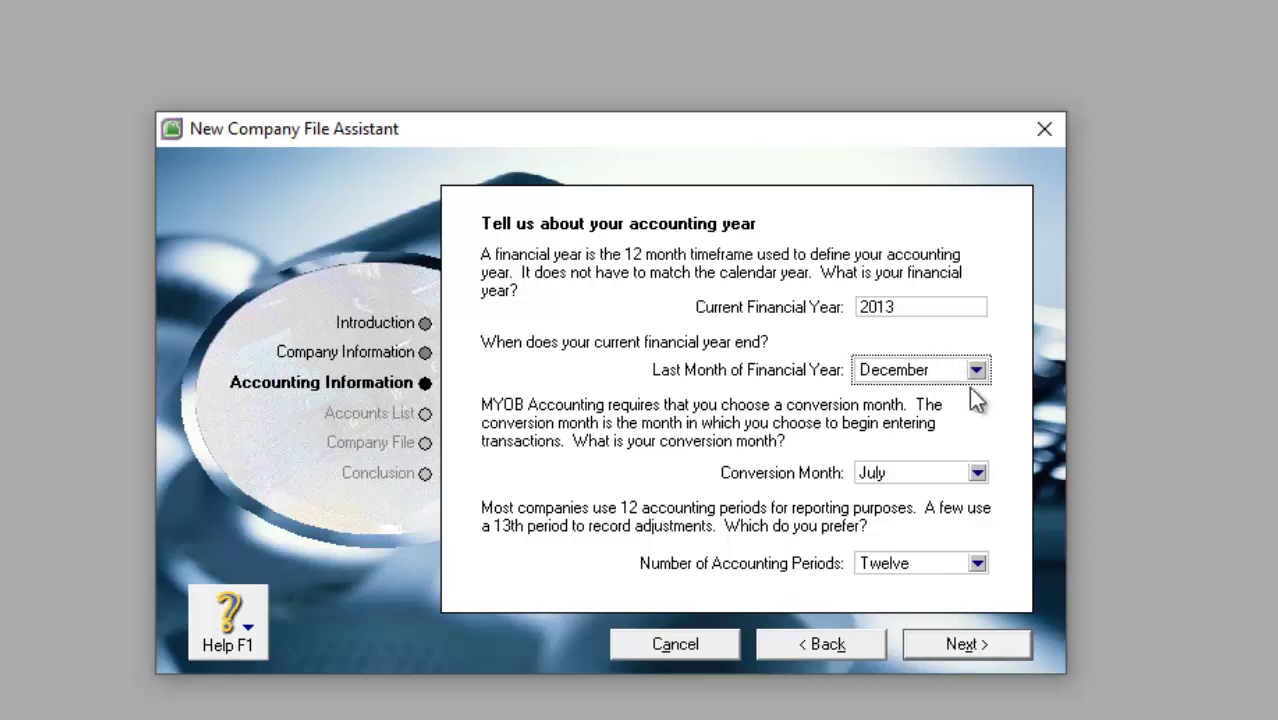
pyautogui.click(976, 473)
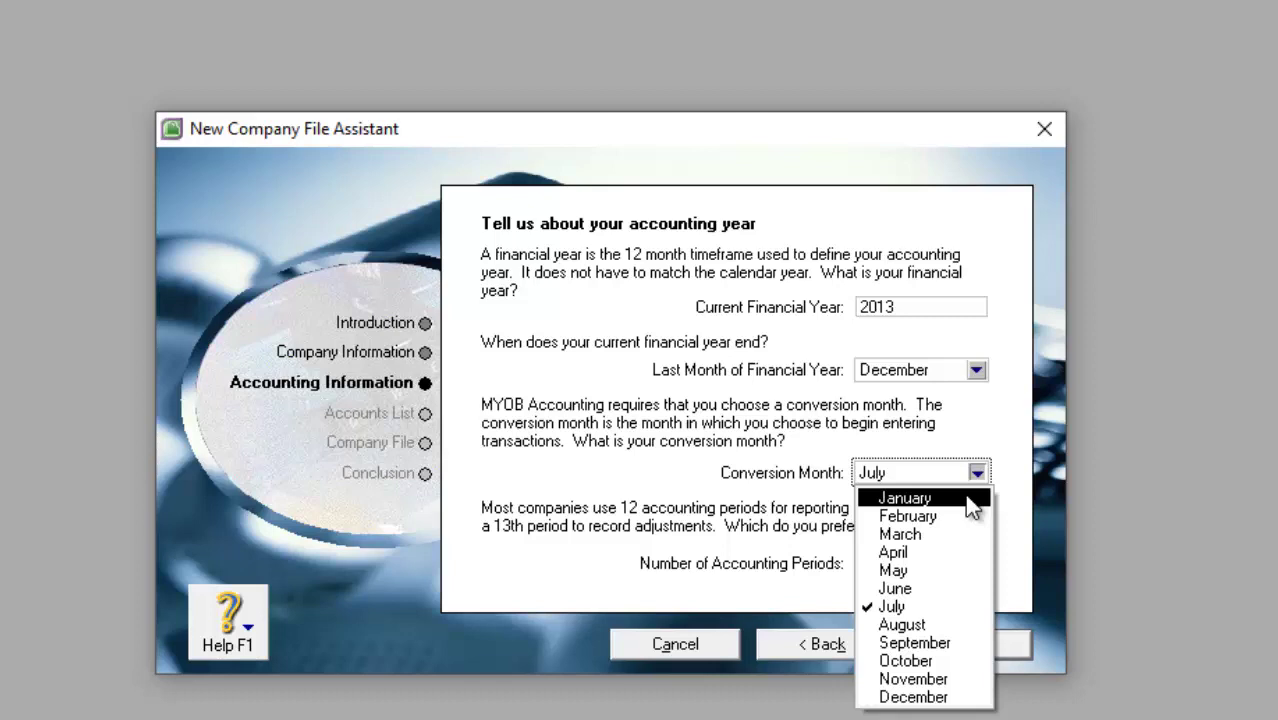
pyautogui.click(967, 499)
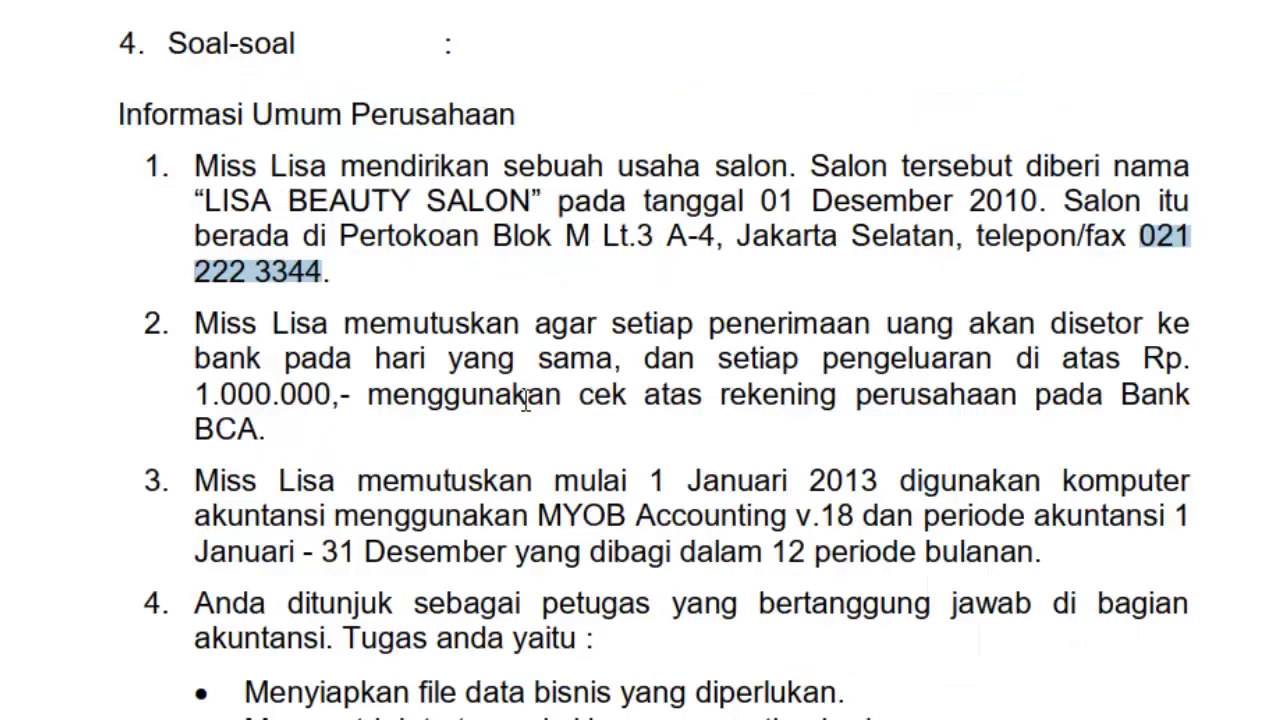
pyautogui.scroll(-15, 776, 540)
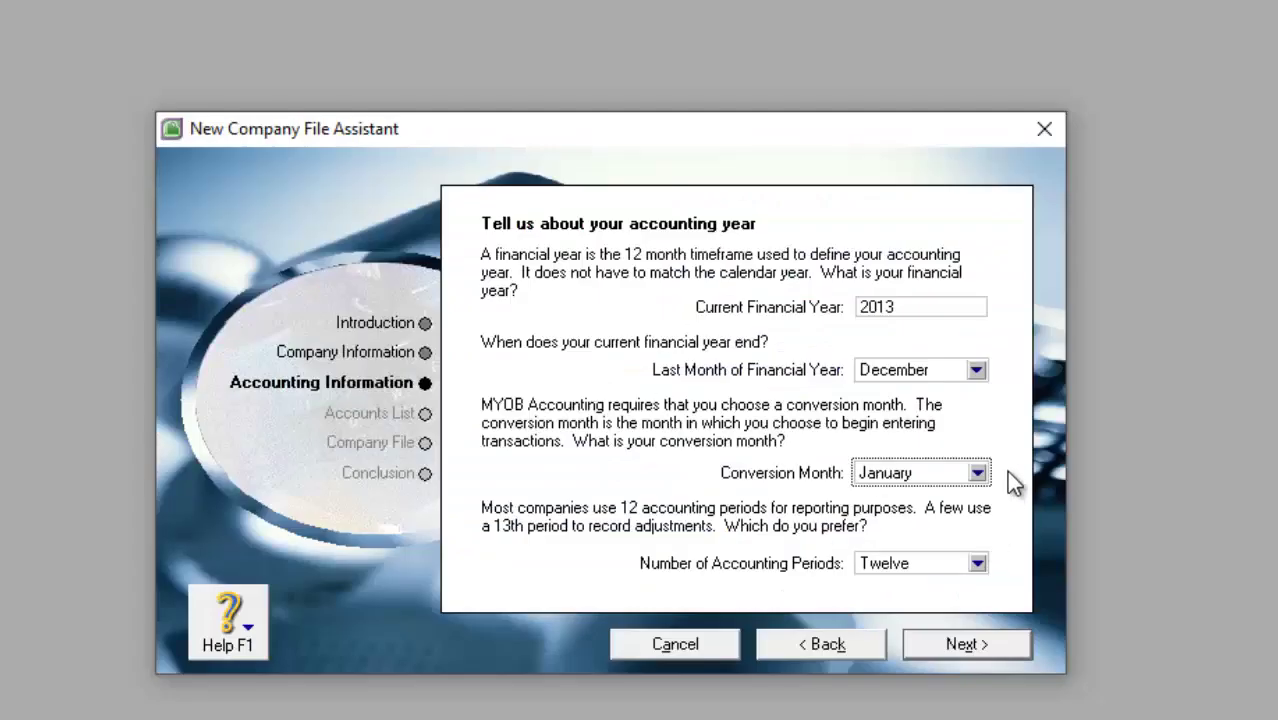
# - Try December as the conversion month and Thirteen accounting periods, setting them back to January and Twelve
pyautogui.click(977, 472)
pyautogui.click(940, 694)
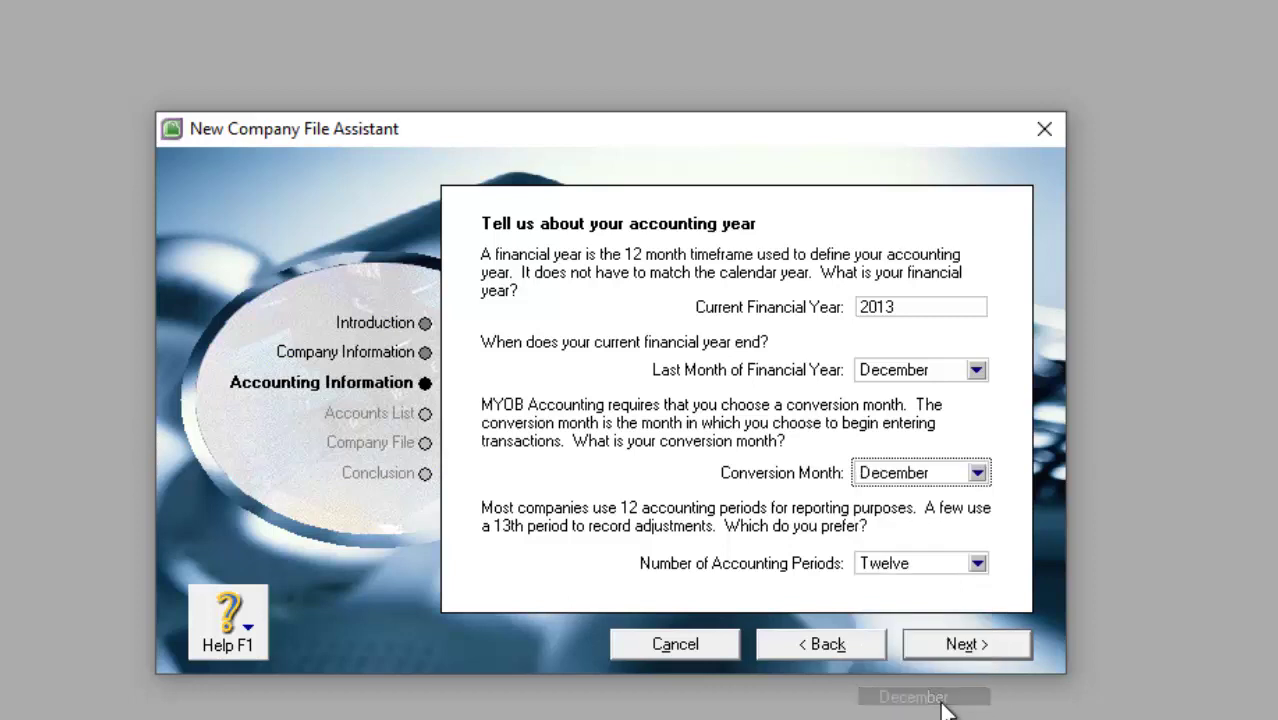
pyautogui.click(978, 473)
pyautogui.click(962, 497)
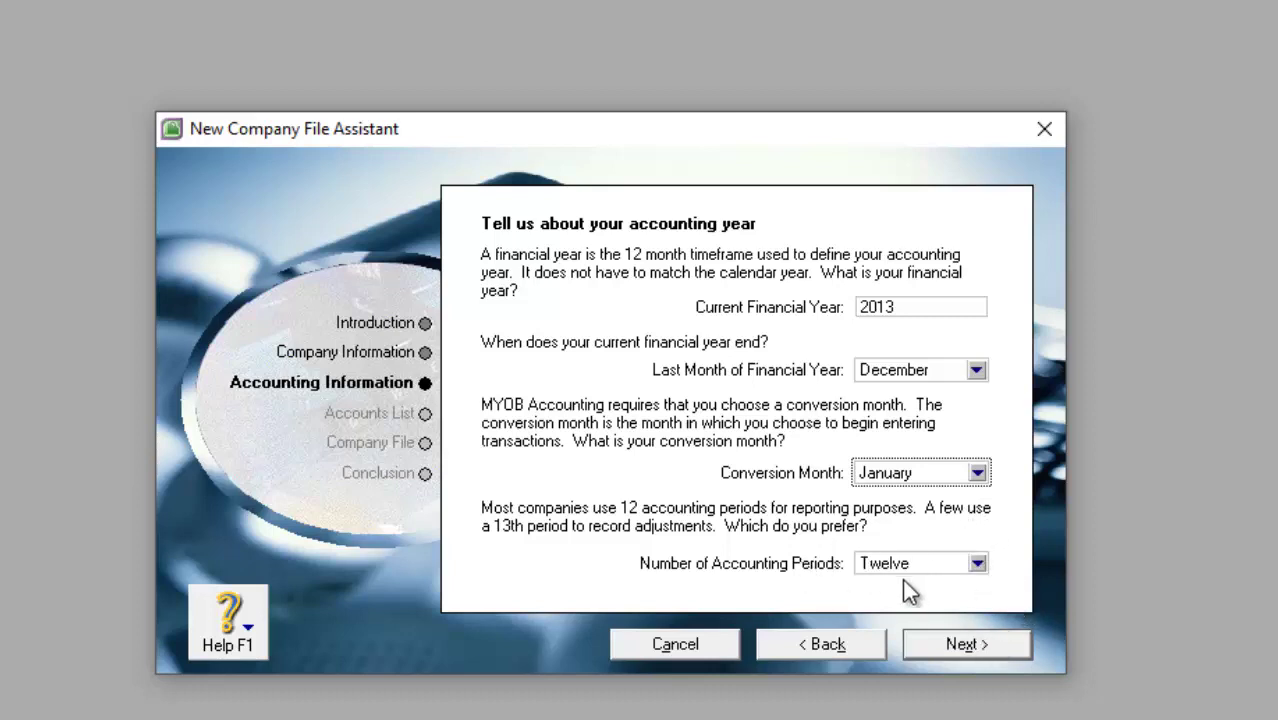
pyautogui.click(977, 563)
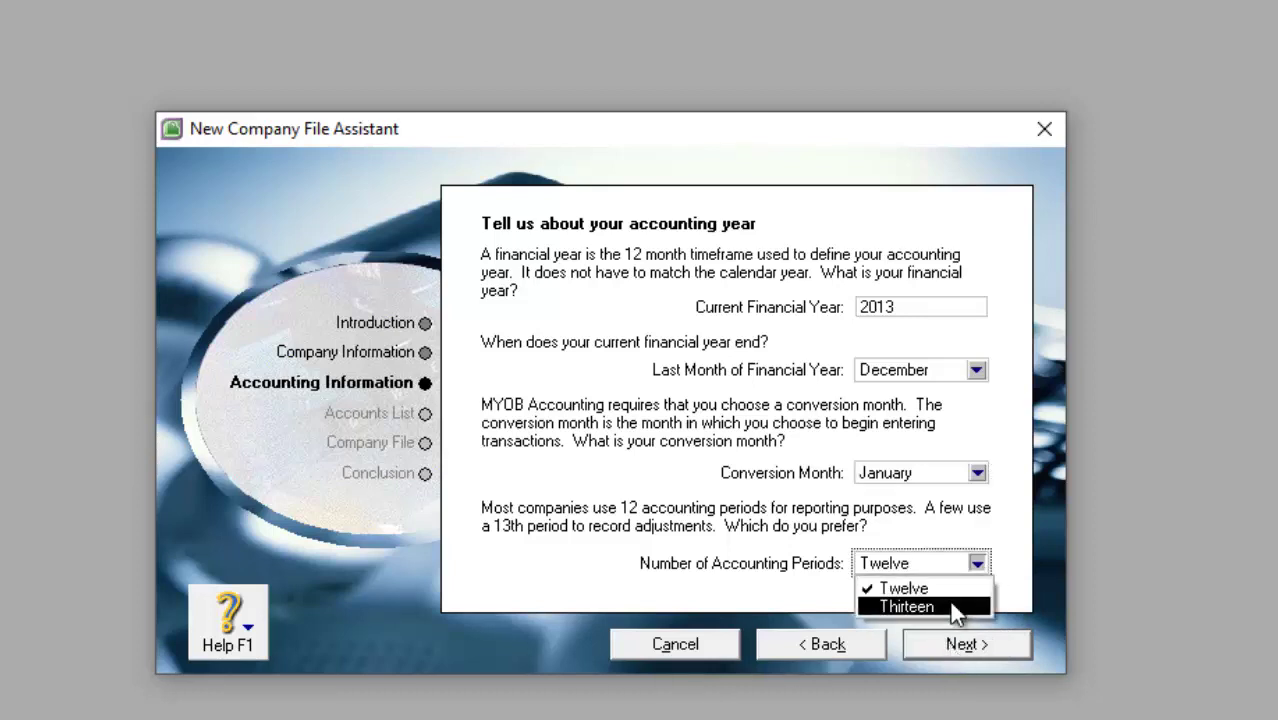
pyautogui.click(961, 605)
pyautogui.click(978, 565)
pyautogui.click(965, 588)
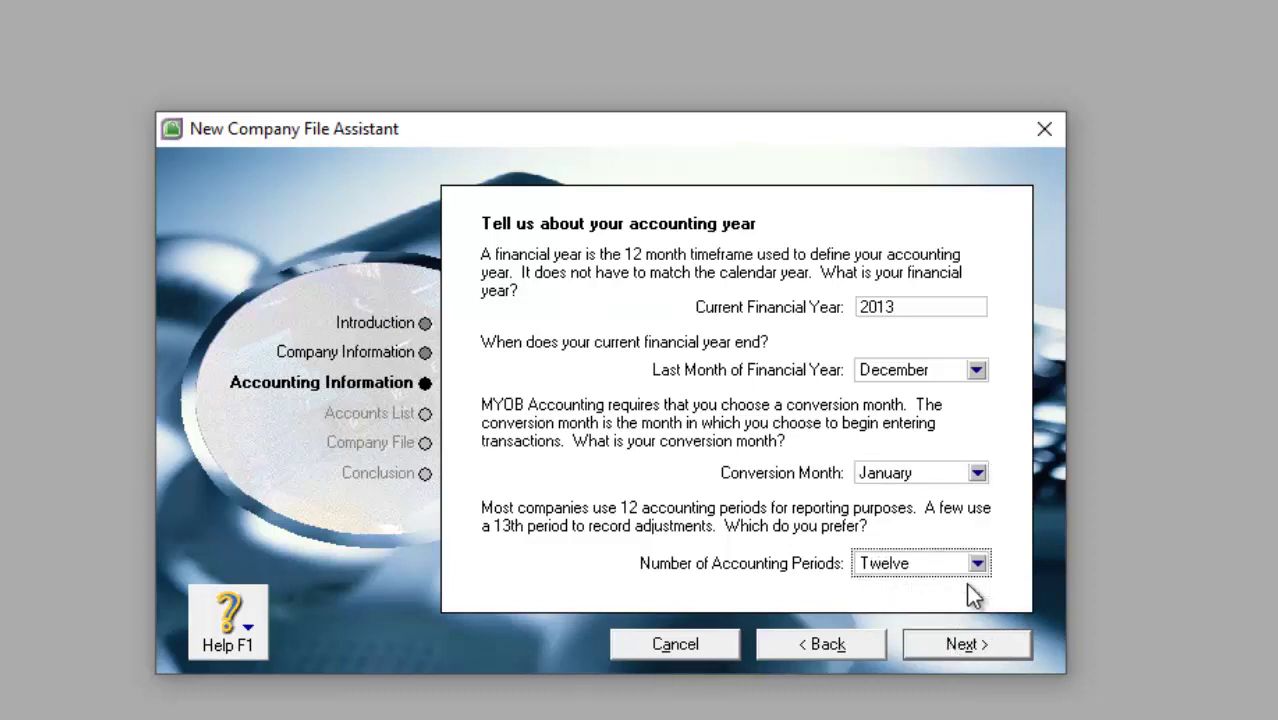
# - Continue to the accounting information summary and recheck the company details and accounting year entries
pyautogui.click(990, 644)
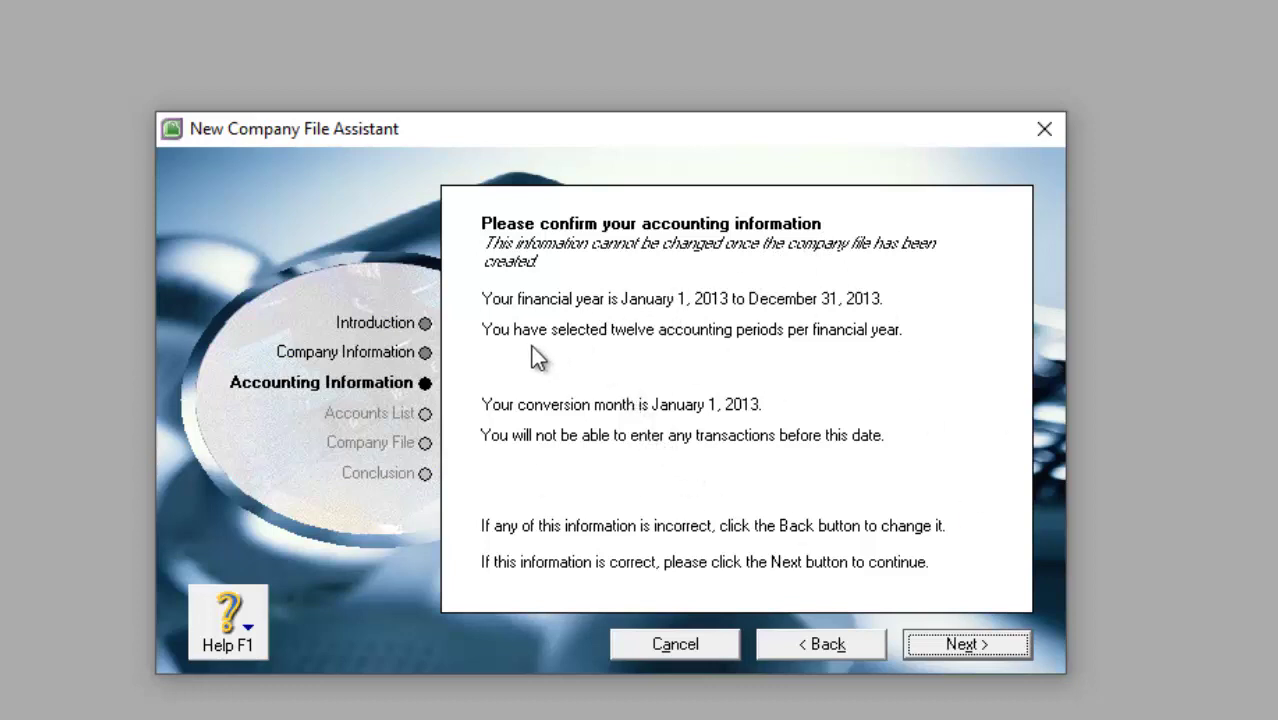
pyautogui.click(345, 352)
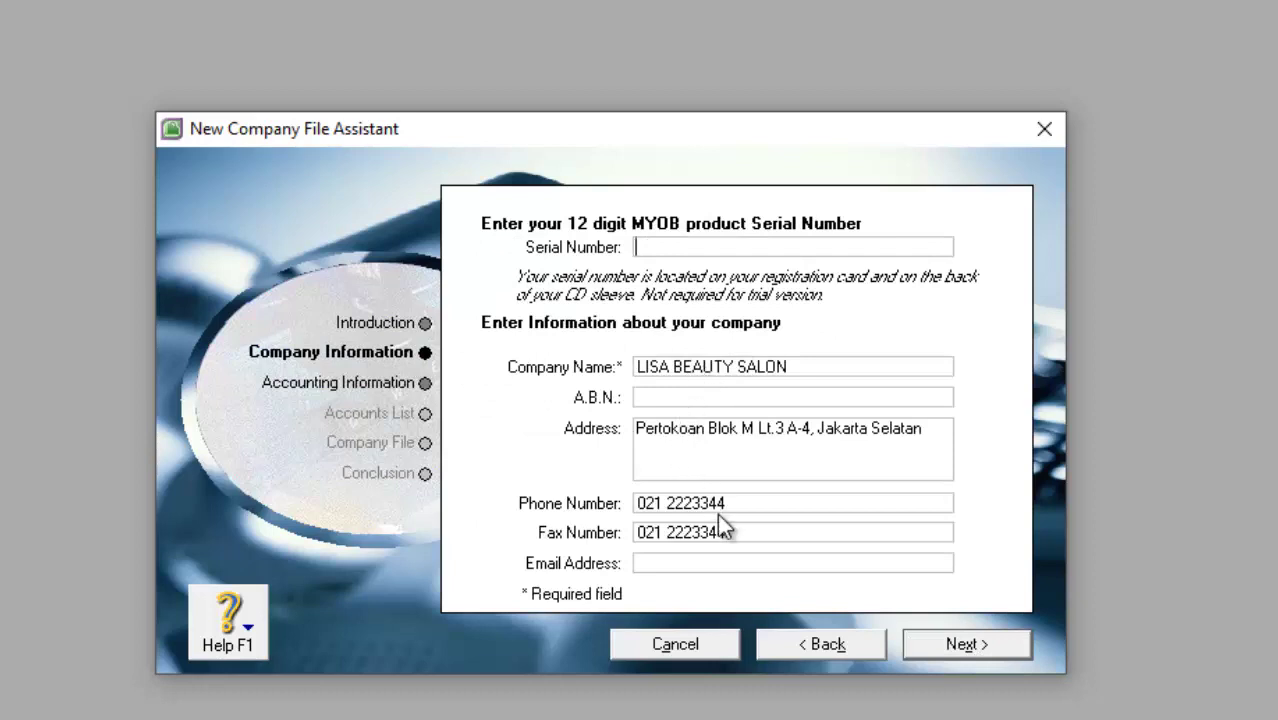
pyautogui.click(421, 380)
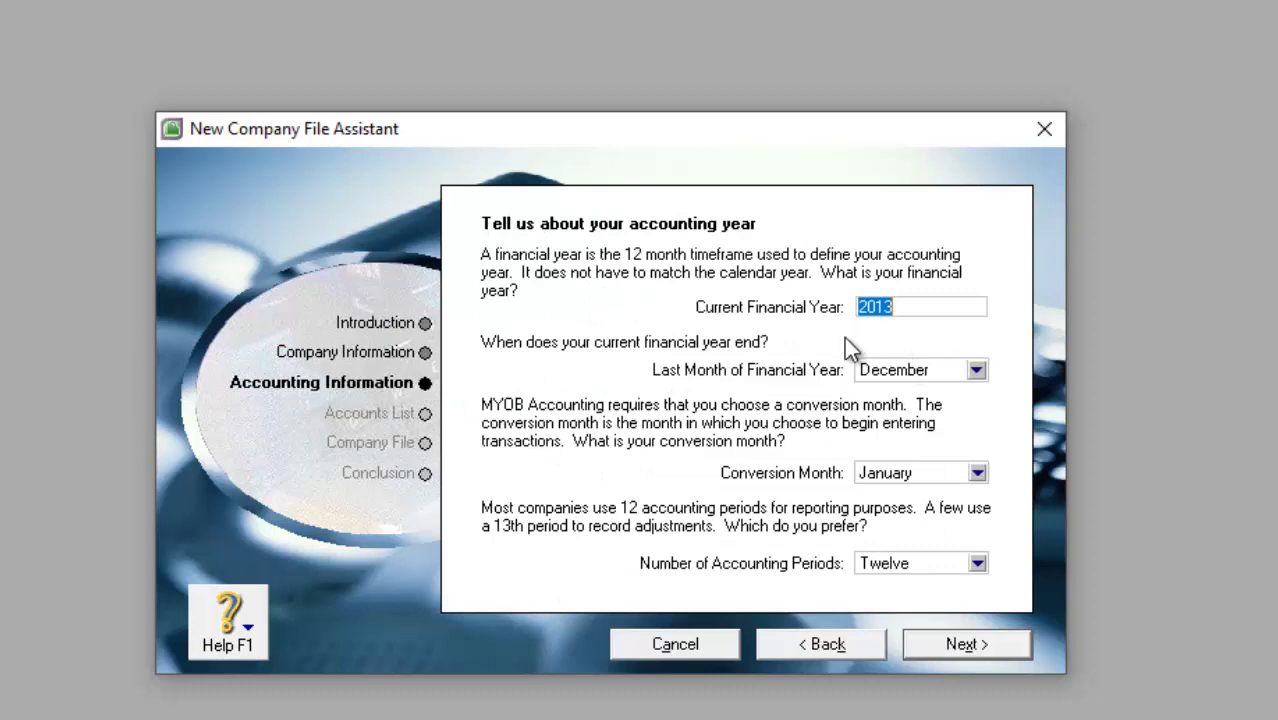
pyautogui.click(975, 643)
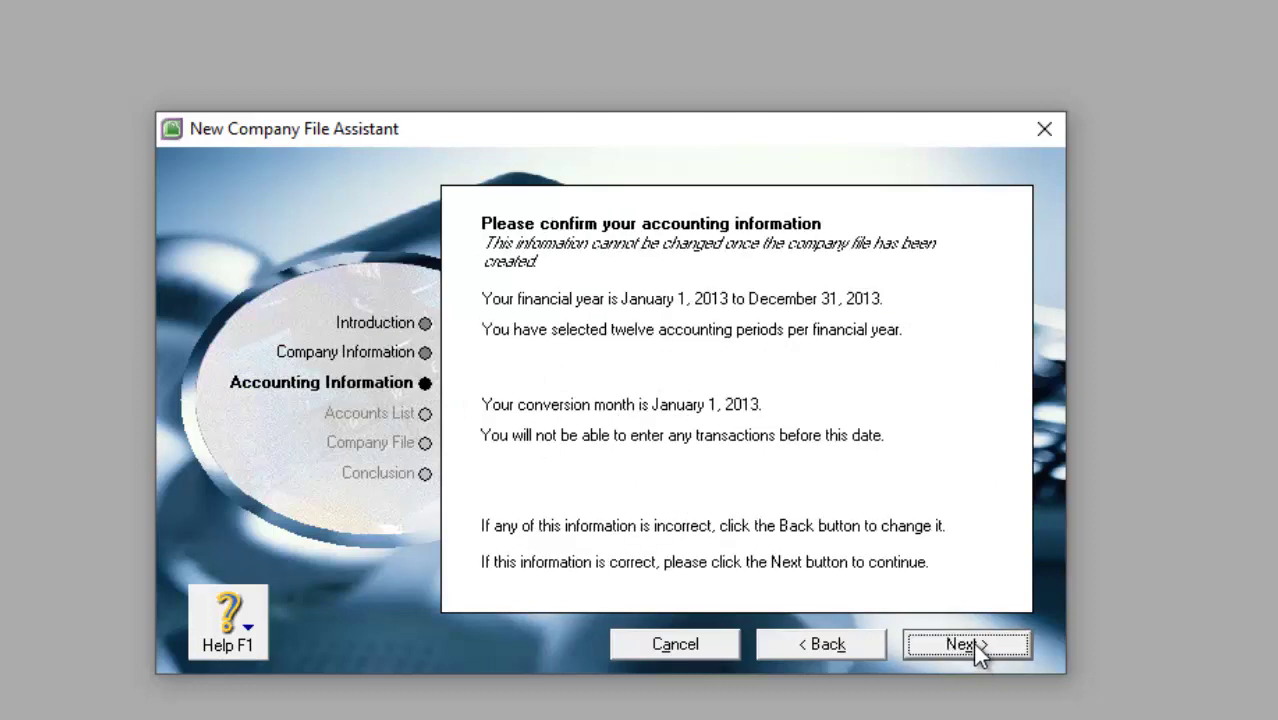
# - Confirm the accounting information and choose to import an accountant-provided list of accounts after the company file is created
pyautogui.click(971, 643)
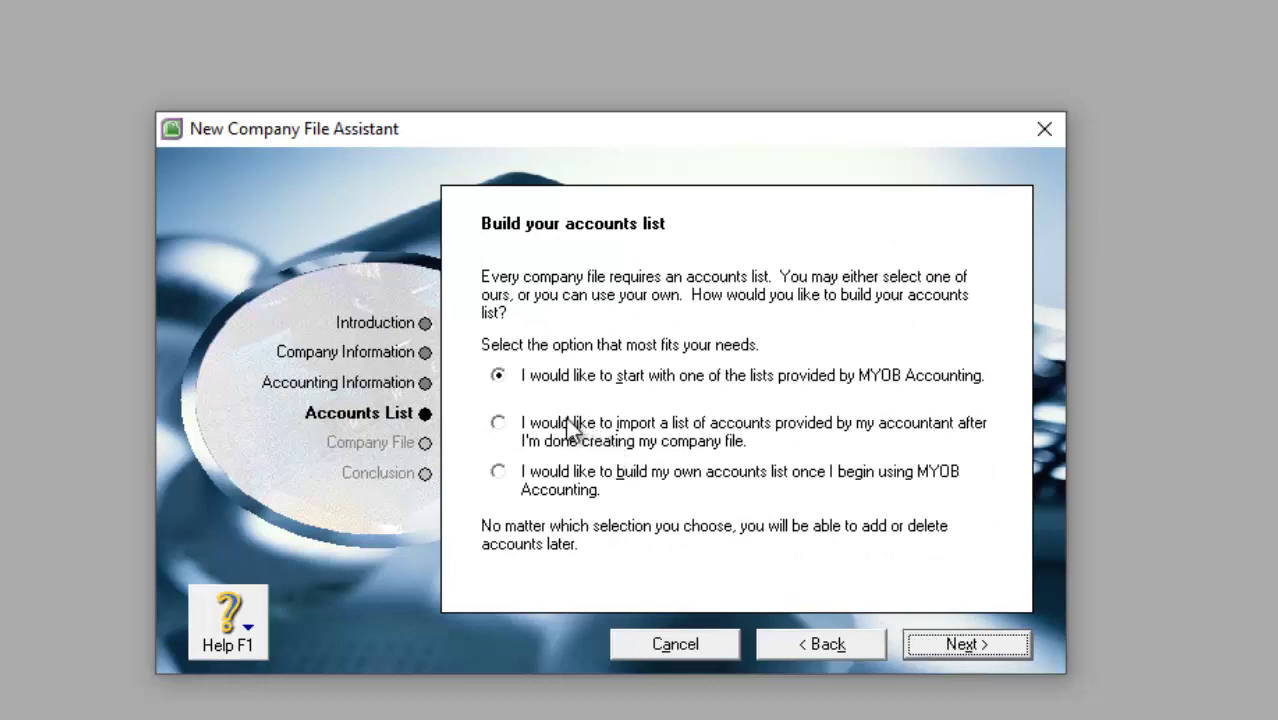
pyautogui.click(502, 422)
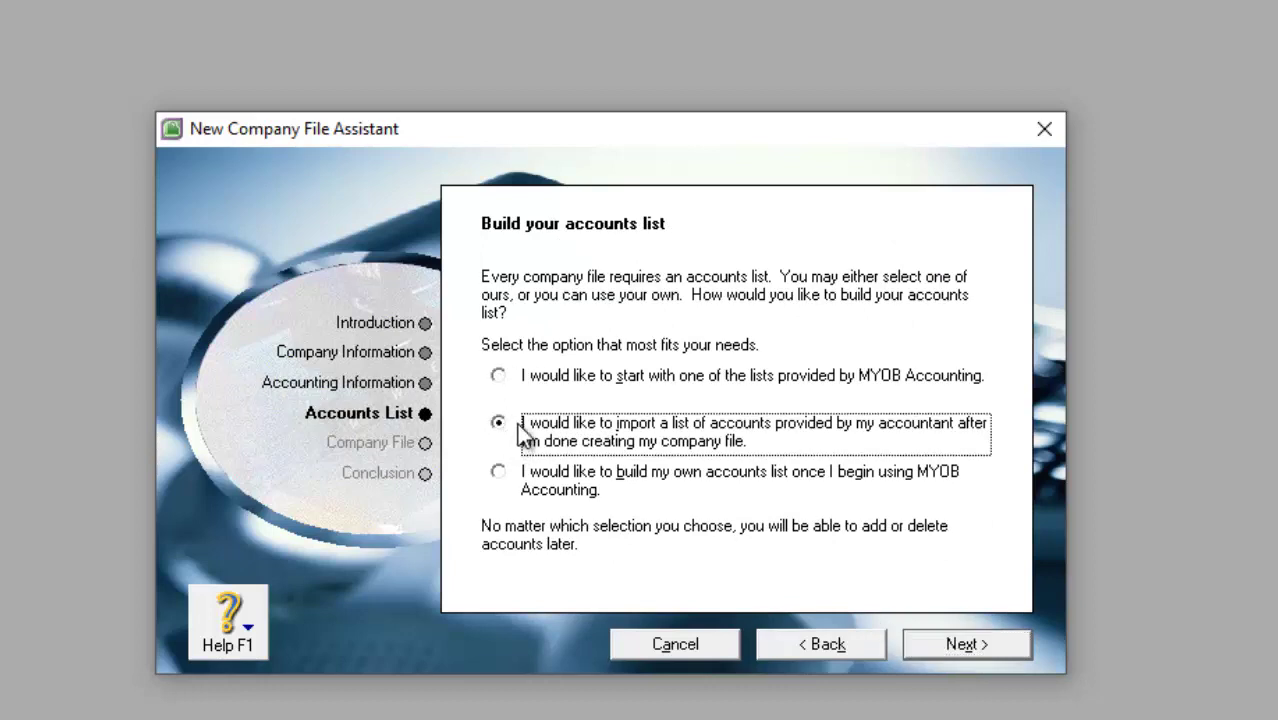
pyautogui.click(948, 644)
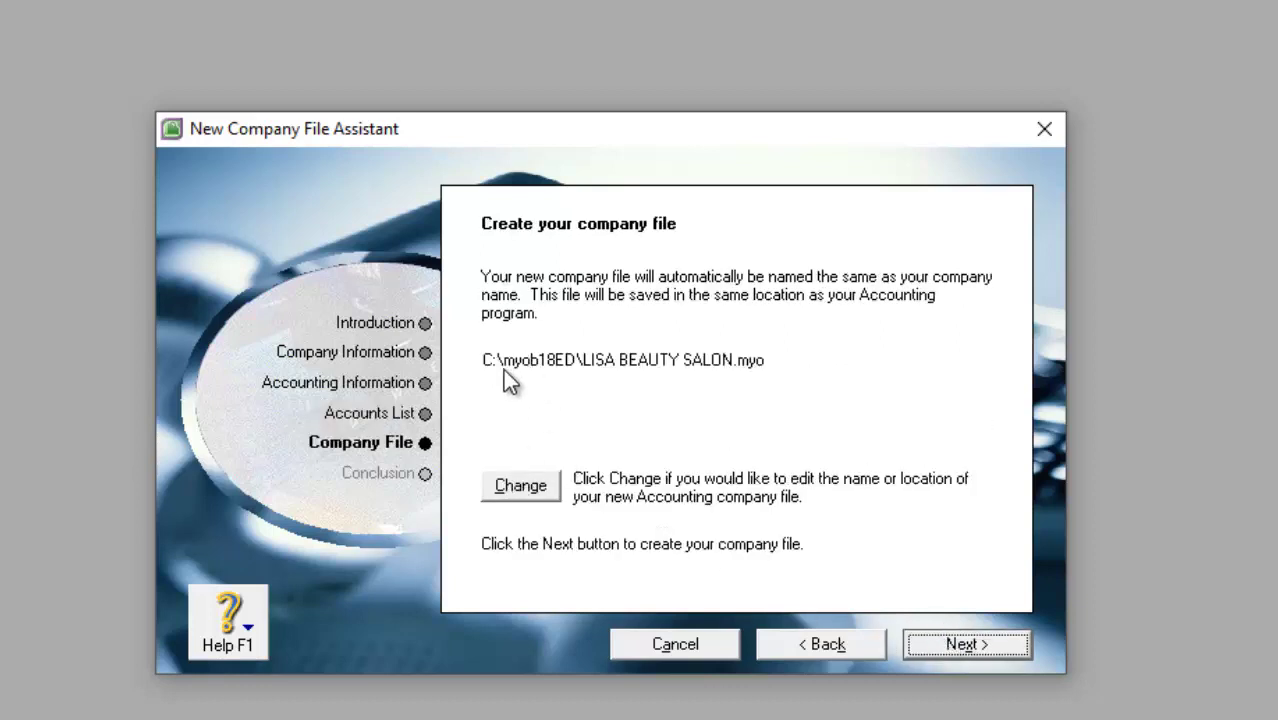
# - Change the company file location to F:\DATA SMKN 1 Bangsri\Komputer Akuntansi\Lisa Beauty Salon, keeping the file name LISA BEAUTY SALON
pyautogui.click(530, 487)
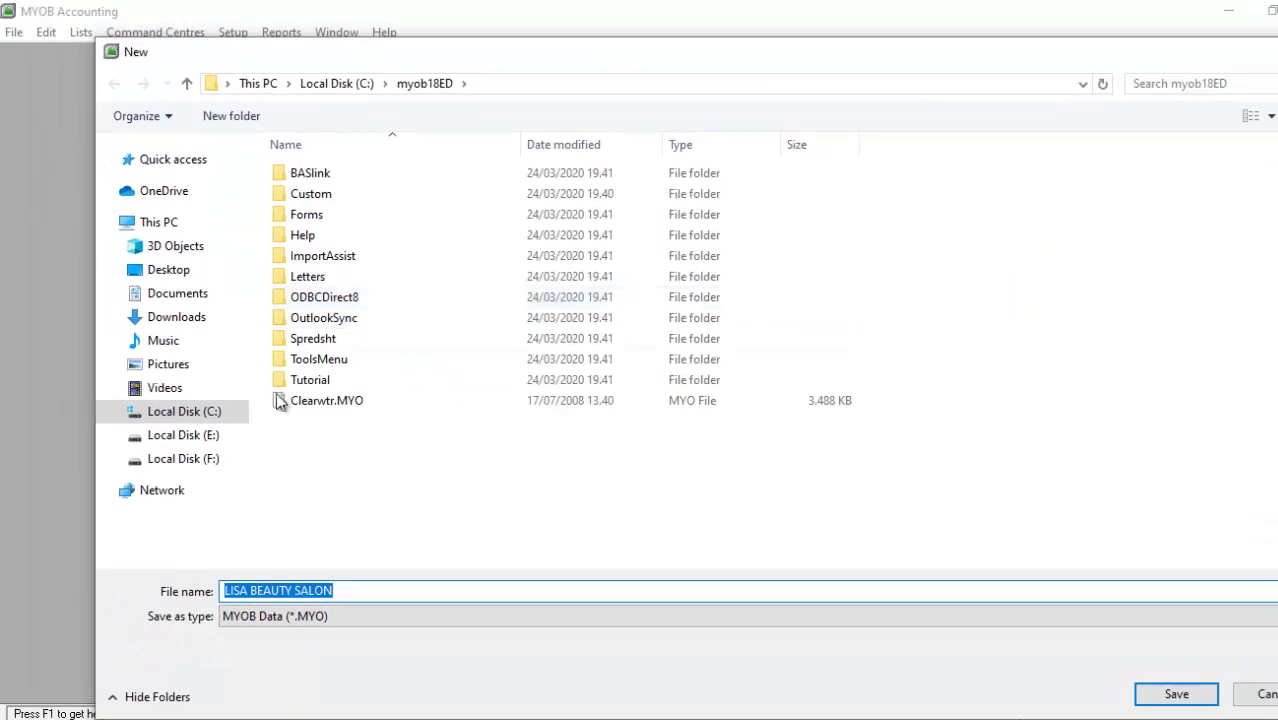
pyautogui.click(200, 458)
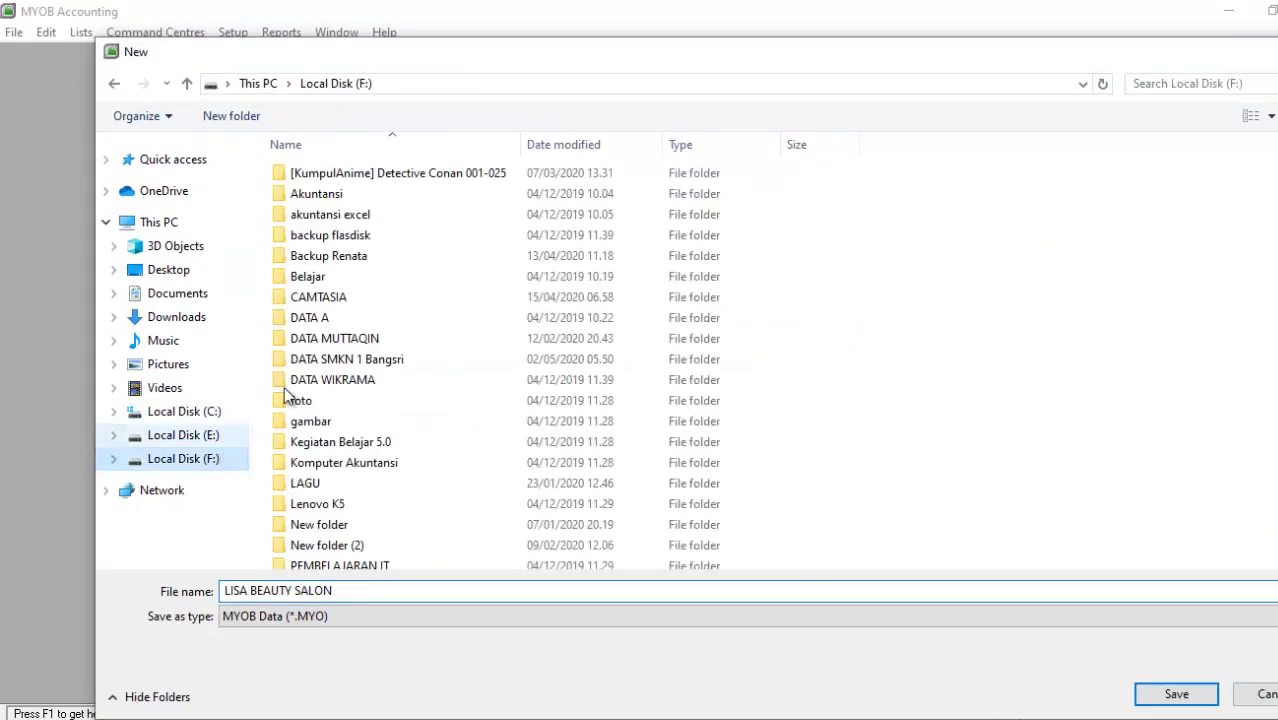
pyautogui.click(368, 380)
pyautogui.doubleClick(368, 359)
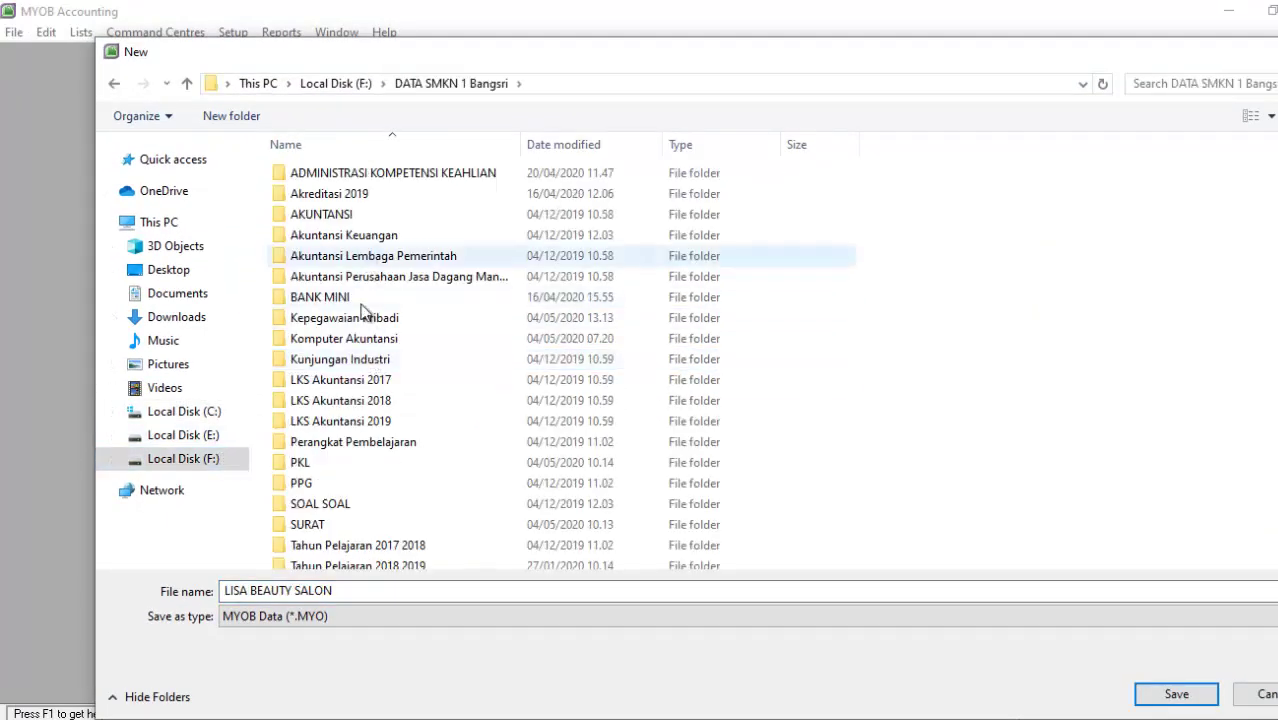
pyautogui.doubleClick(366, 340)
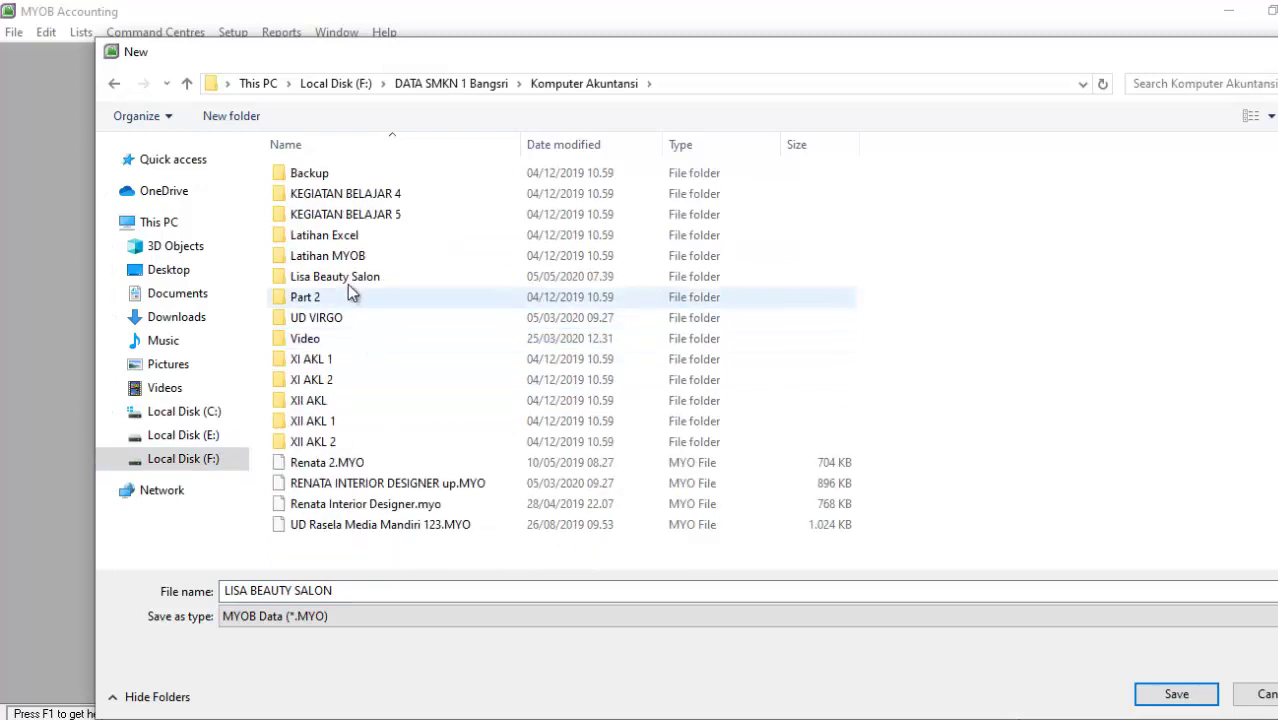
pyautogui.click(348, 279)
pyautogui.doubleClick(348, 279)
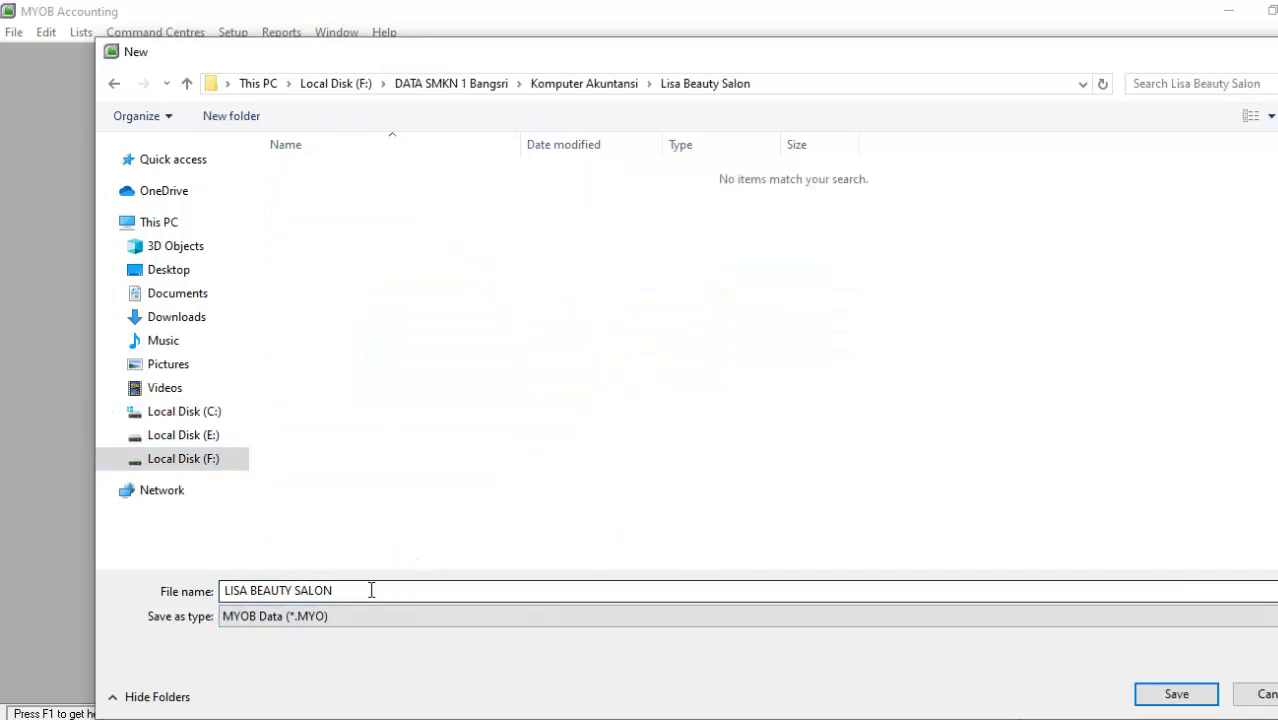
pyautogui.tripleClick(300, 591)
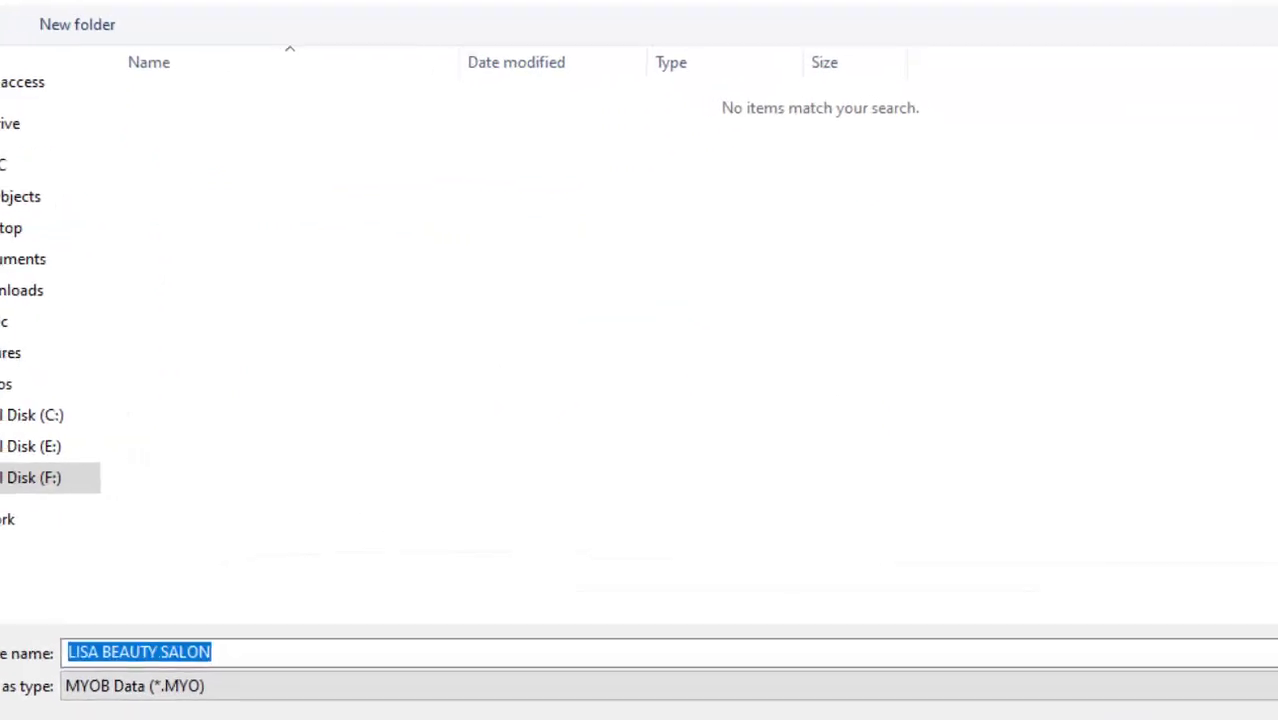
pyautogui.press('Return')
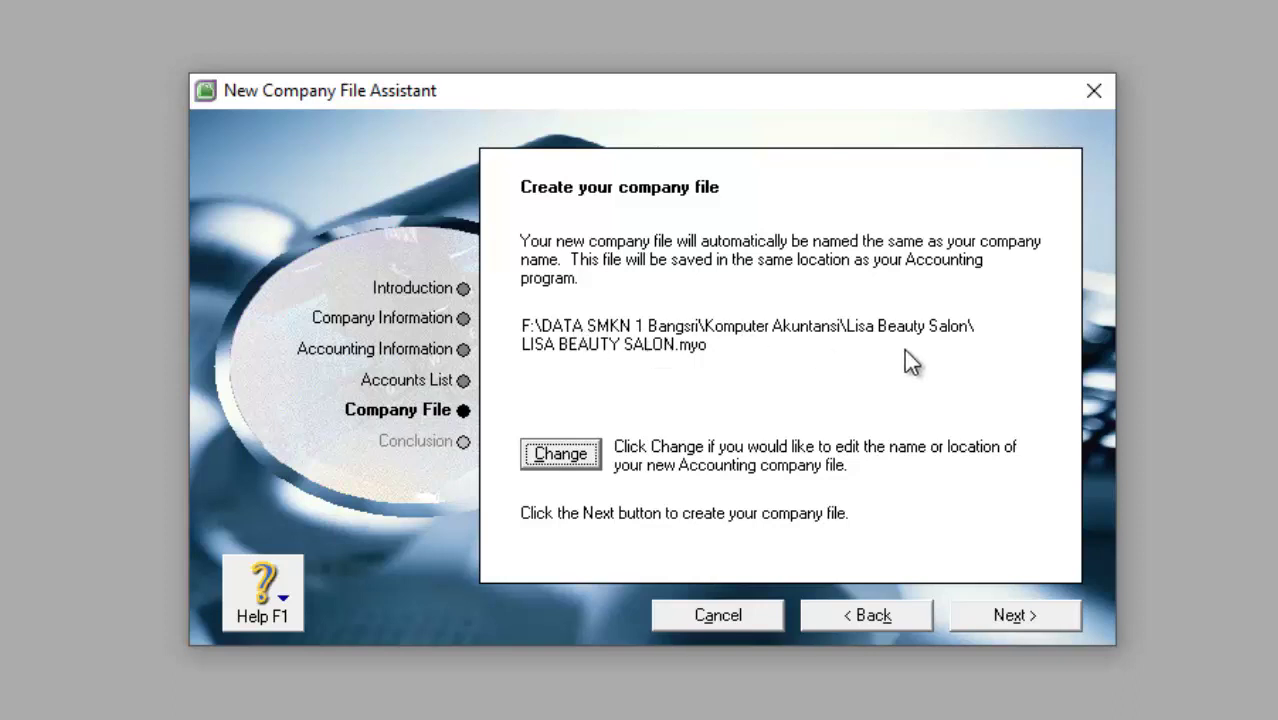
# - Create the company file and open the Setup Assistant for further customising
pyautogui.click(1030, 616)
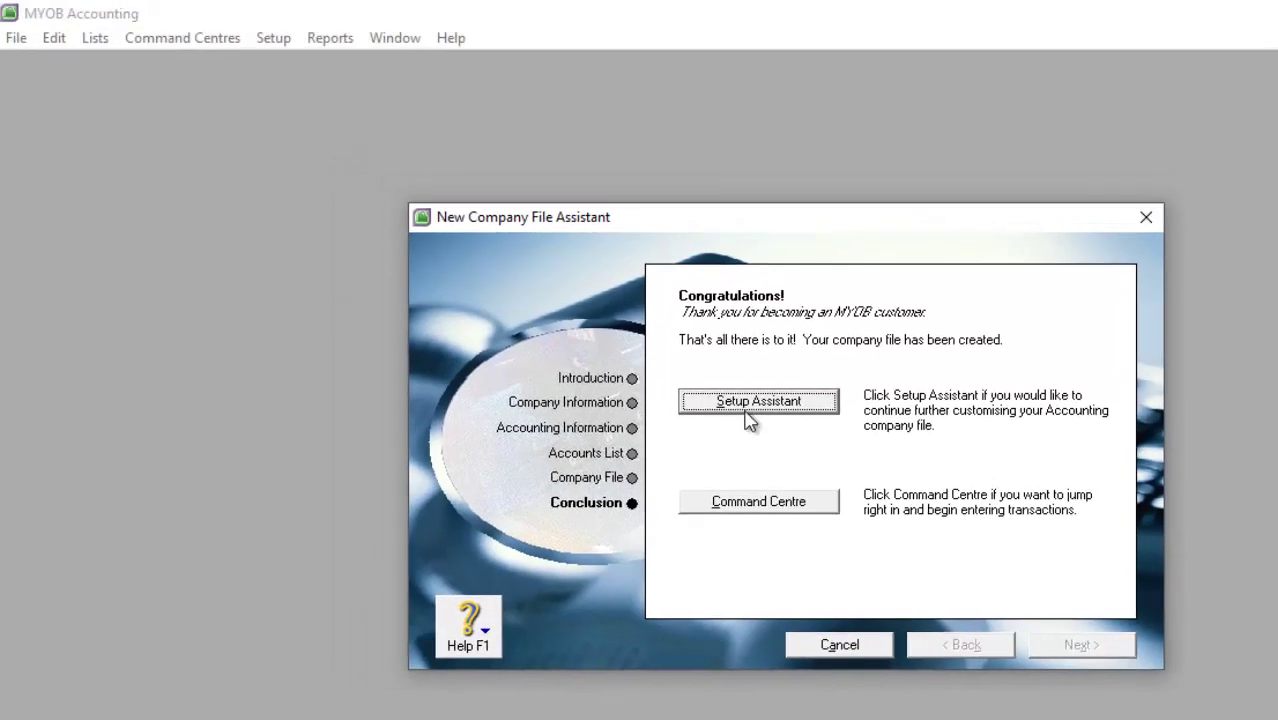
pyautogui.click(776, 401)
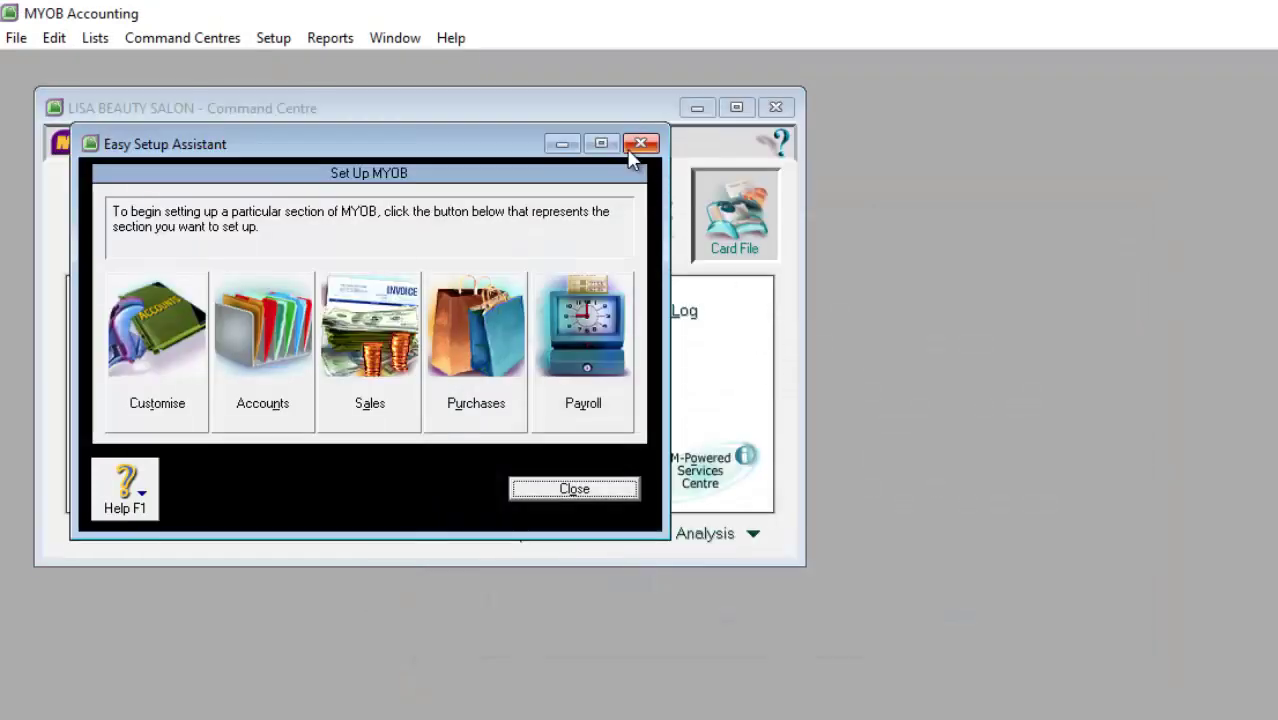
# - Close the Easy Setup Assistant and check the "Cek informasi perusahaan" item in the Word checklist before returning to MYOB
pyautogui.click(645, 141)
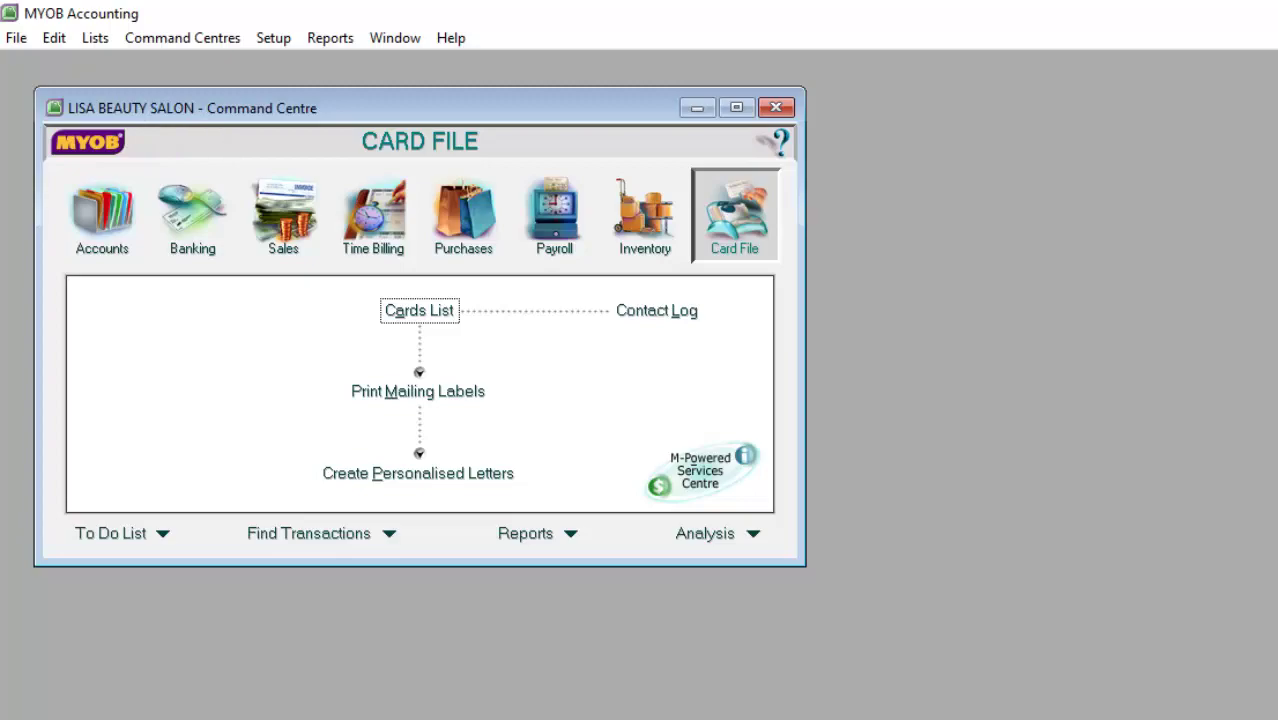
pyautogui.hotkey('alt', 'Tab')
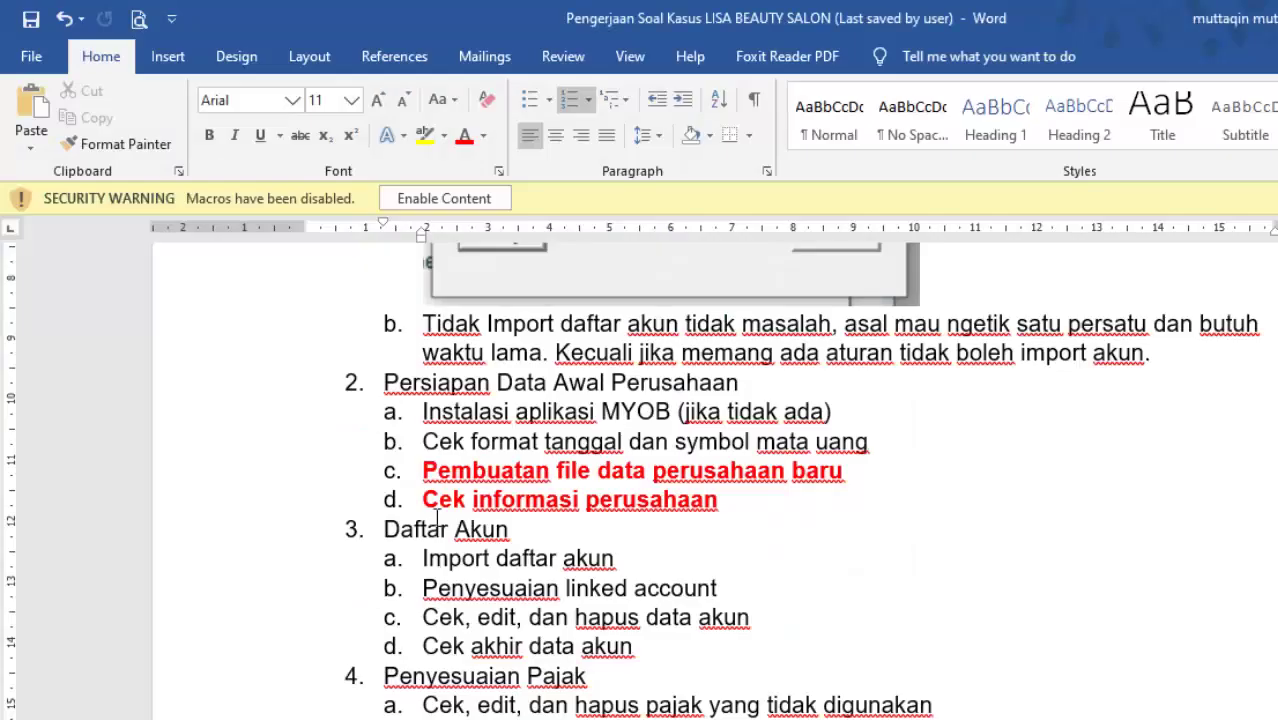
pyautogui.click(431, 504)
pyautogui.moveTo(449, 508); pyautogui.dragTo(748, 505)
pyautogui.hotkey('alt', 'Tab')
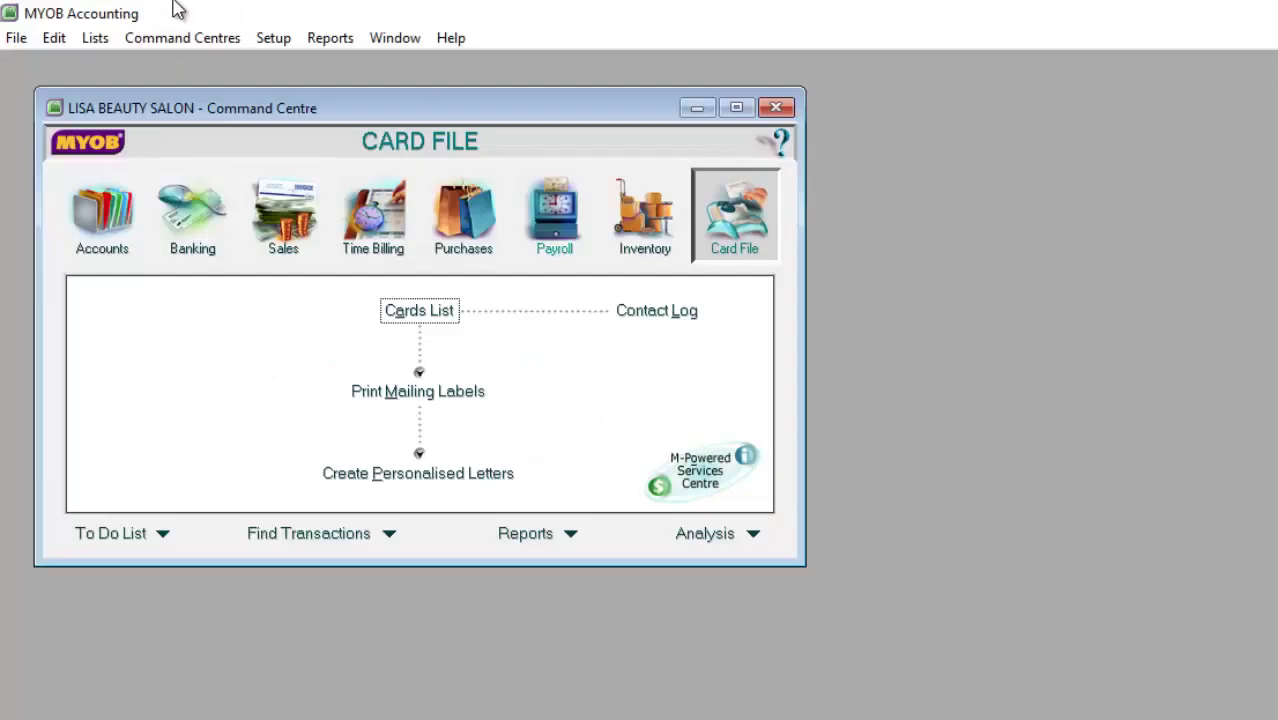
# - Review the company name, address, phone and fax numbers in Company Information, and close it without changes
pyautogui.click(284, 42)
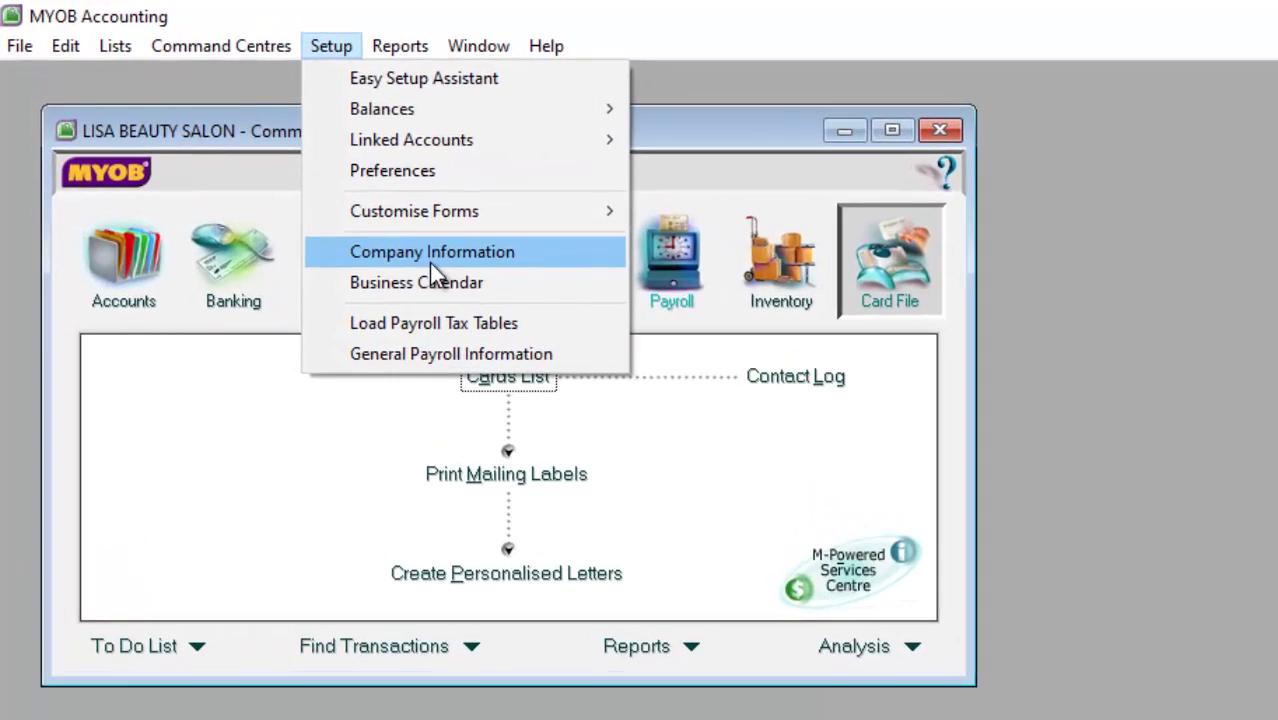
pyautogui.click(429, 262)
pyautogui.click(389, 322)
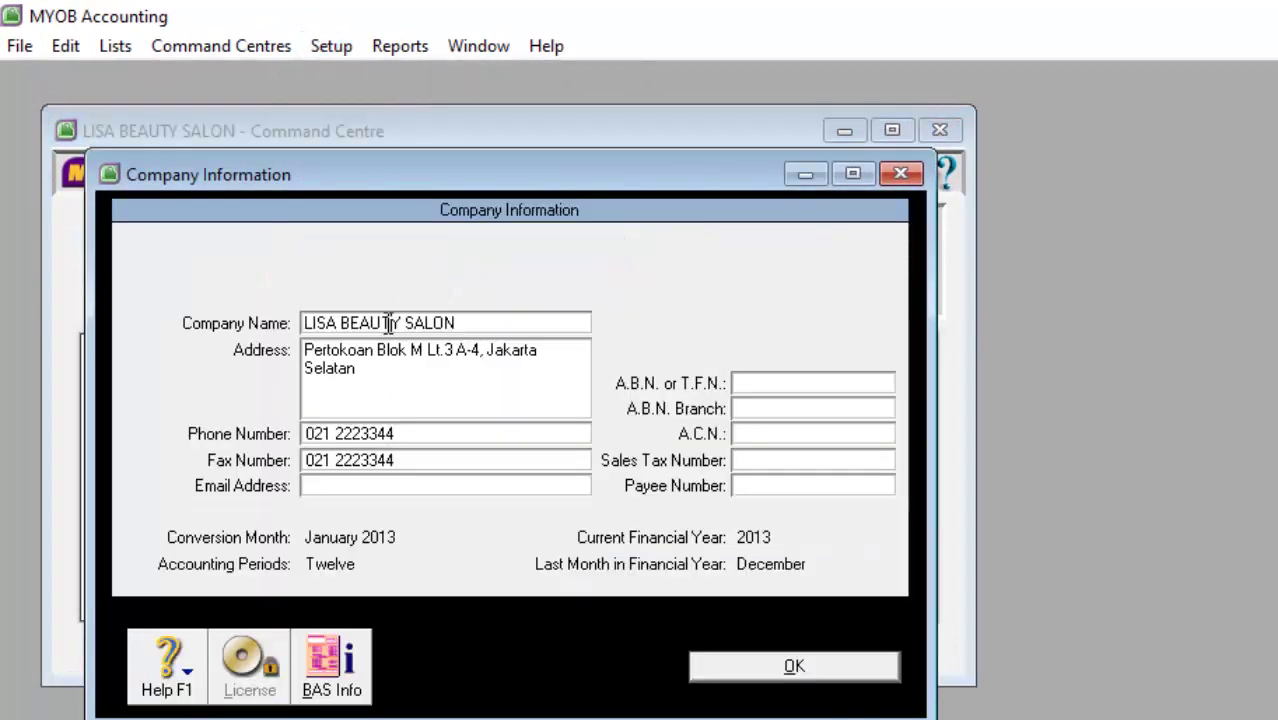
pyautogui.click(383, 365)
pyautogui.click(378, 434)
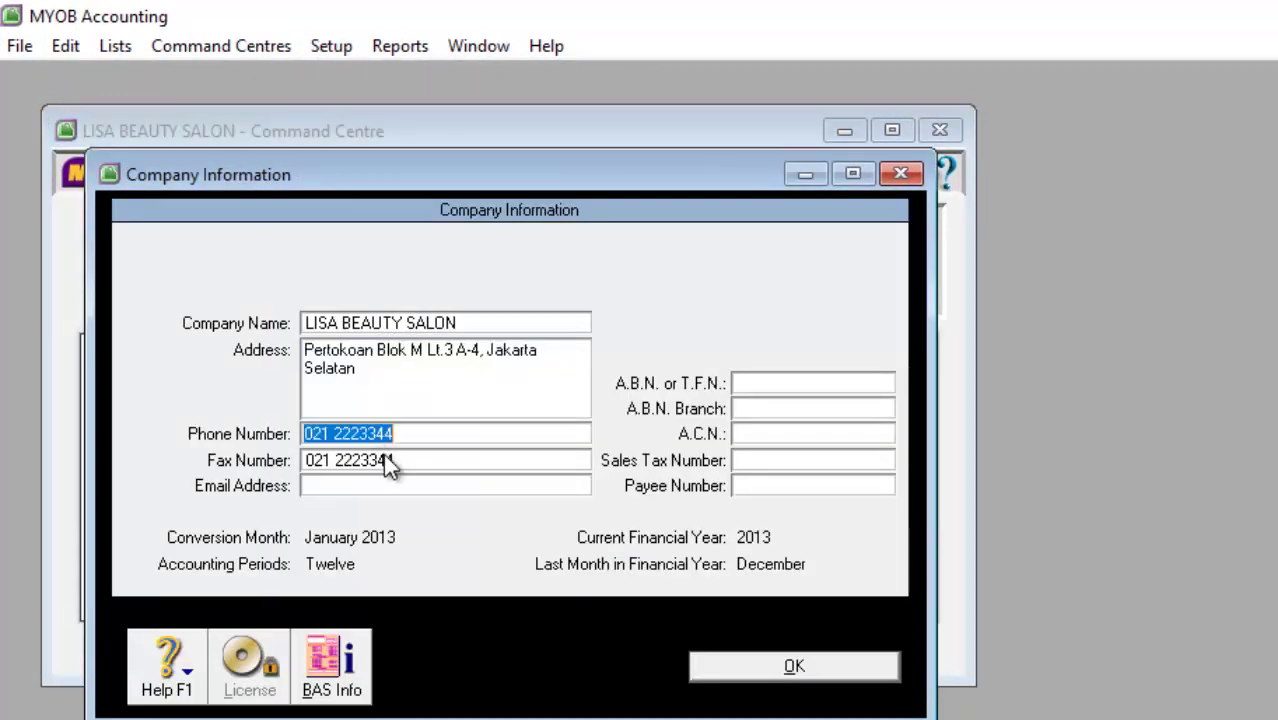
pyautogui.click(386, 460)
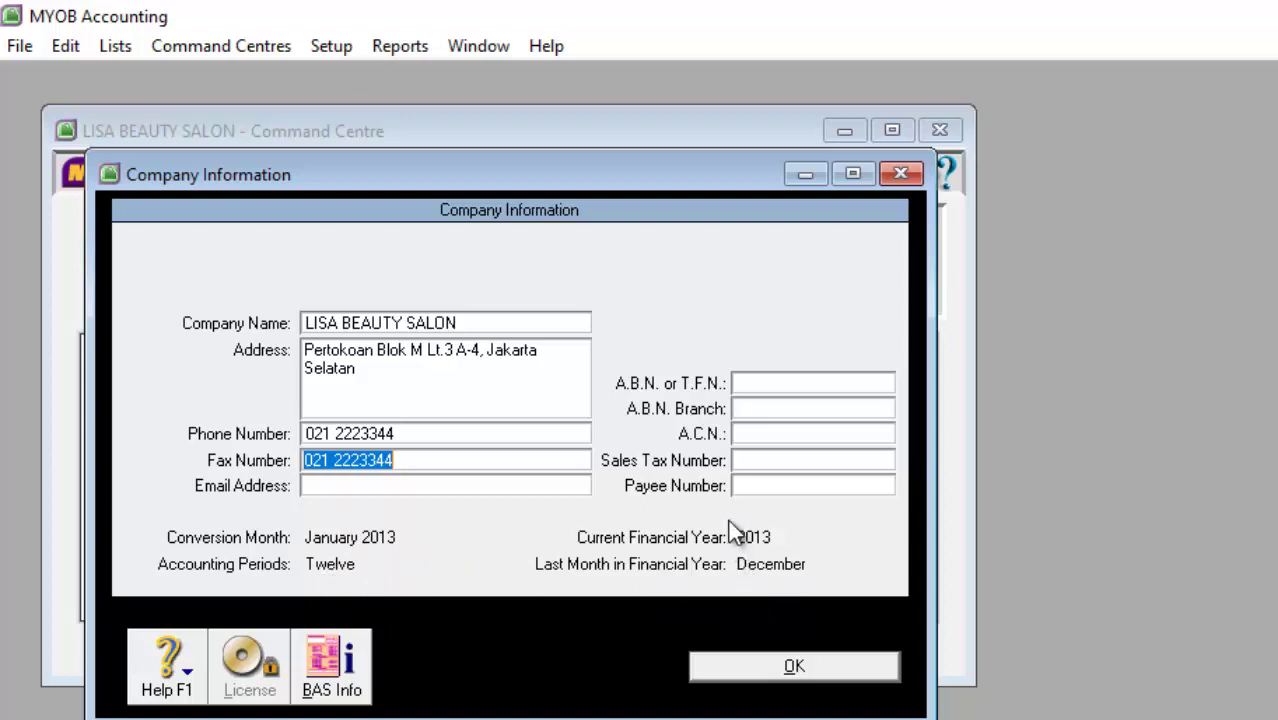
pyautogui.click(793, 663)
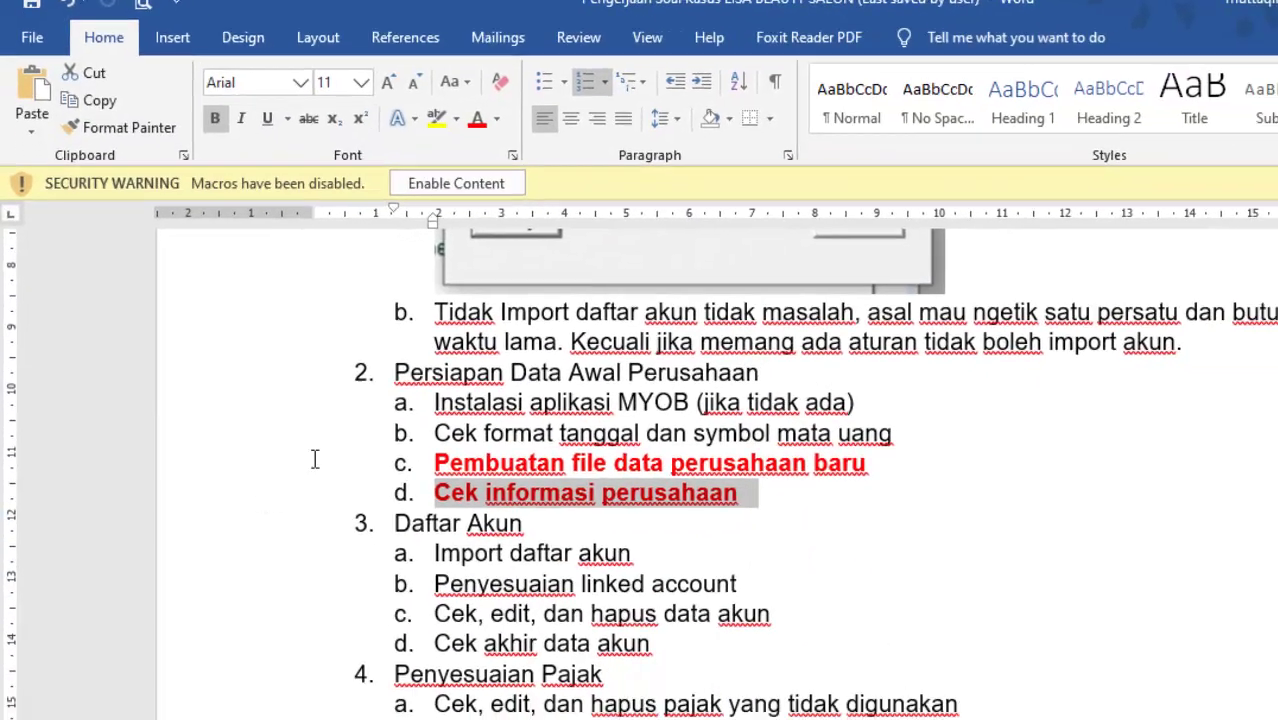
# - In the Word checklist, highlight the whole "Persiapan Data Awal Perusahaan" section in yellow
pyautogui.click(433, 444)
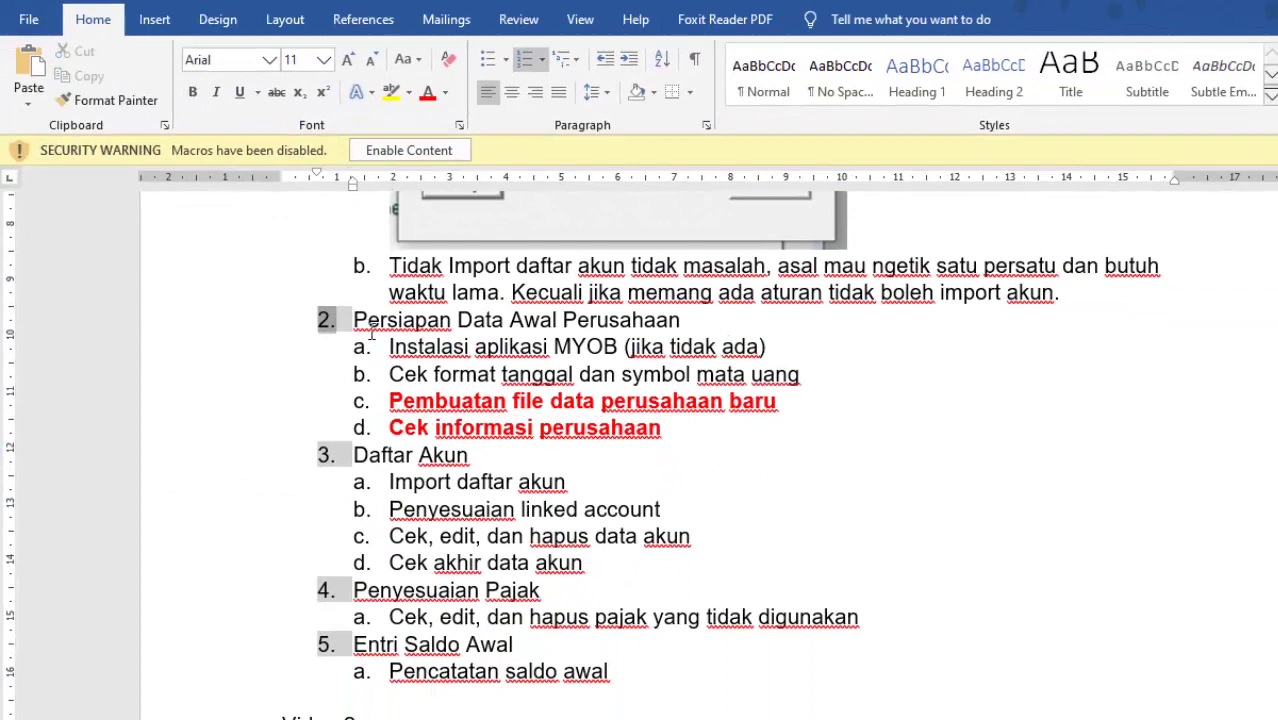
pyautogui.moveTo(371, 336); pyautogui.dragTo(680, 432)
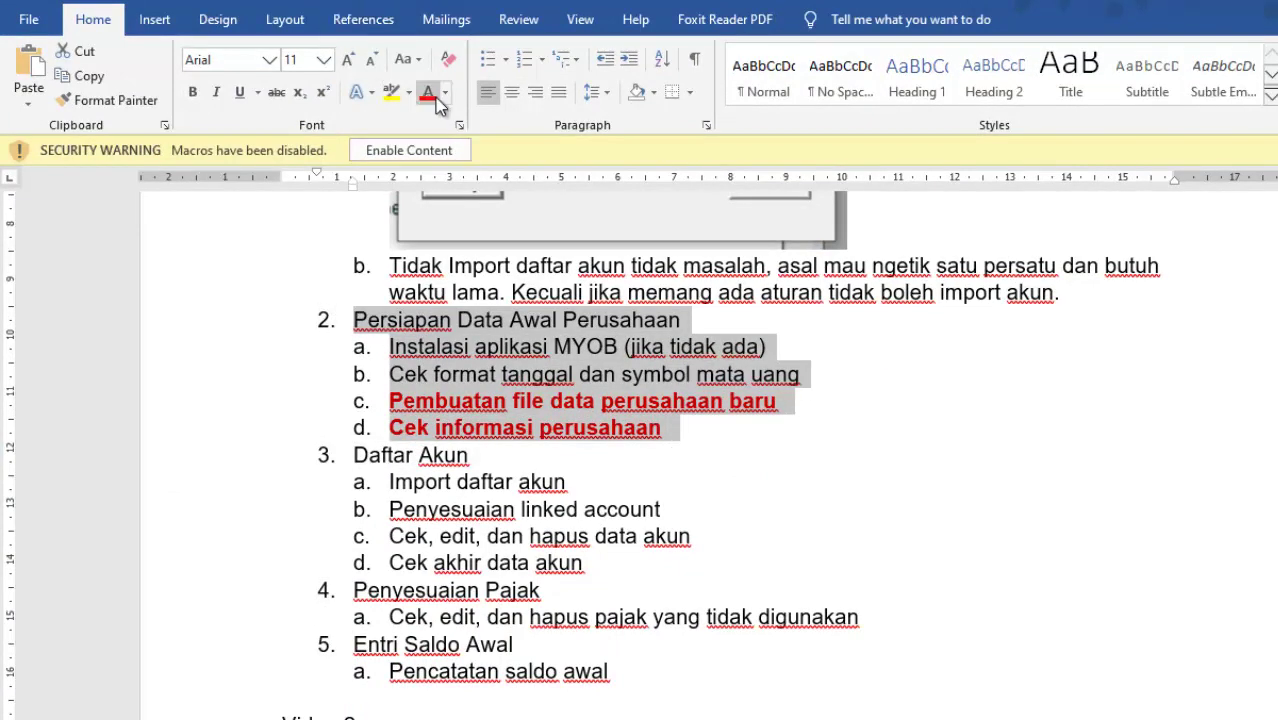
pyautogui.click(391, 91)
pyautogui.click(700, 509)
# - Highlight the "Persiapan Daftar Akun" section, including its error picture and both sub-items, in yellow
pyautogui.scroll(1, 762, 398)
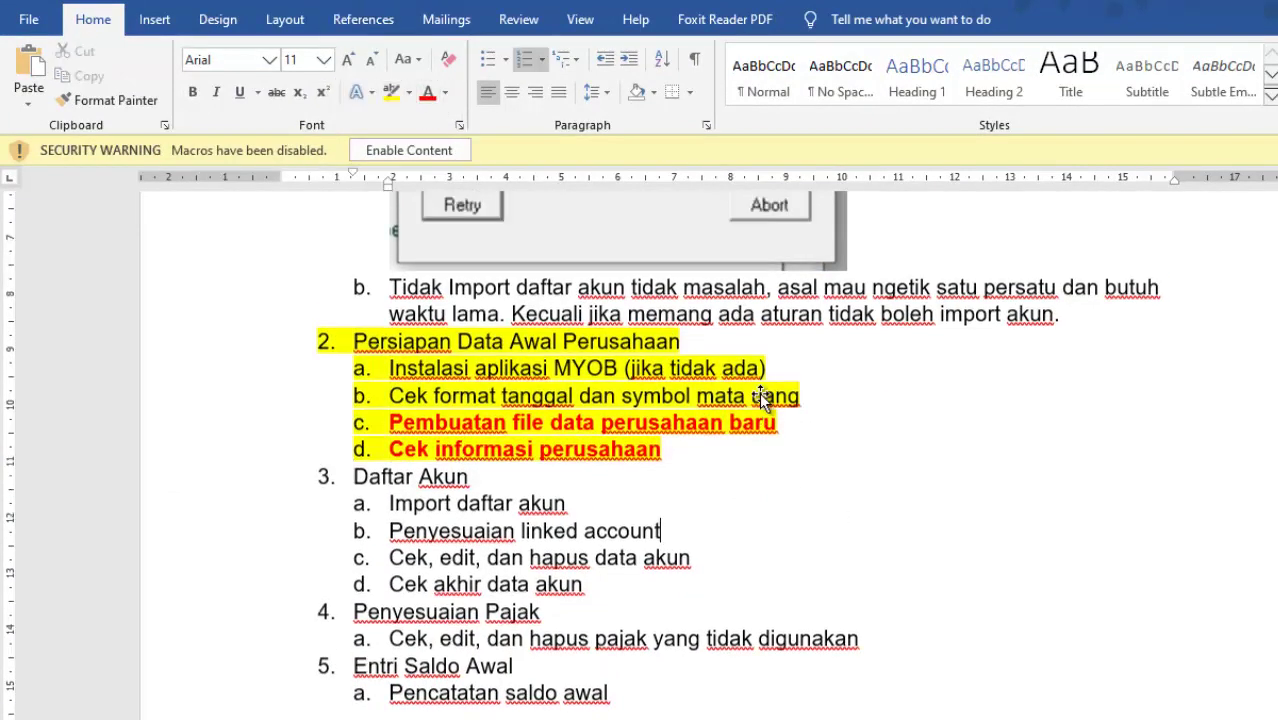
pyautogui.scroll(4, 762, 398)
pyautogui.moveTo(1060, 644); pyautogui.dragTo(352, 345)
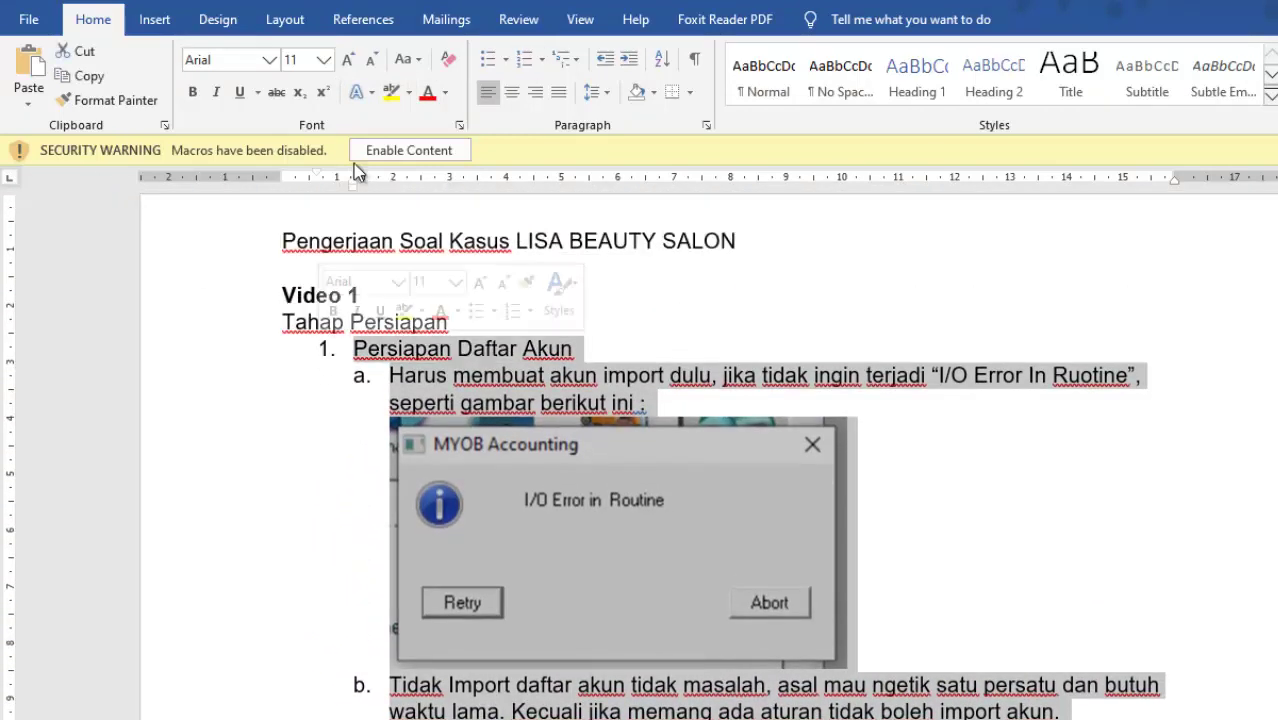
pyautogui.click(391, 91)
pyautogui.click(597, 428)
# - Review the "Daftar Akun" section of the checklist, from importing the account list to the final account check
pyautogui.scroll(-7, 597, 428)
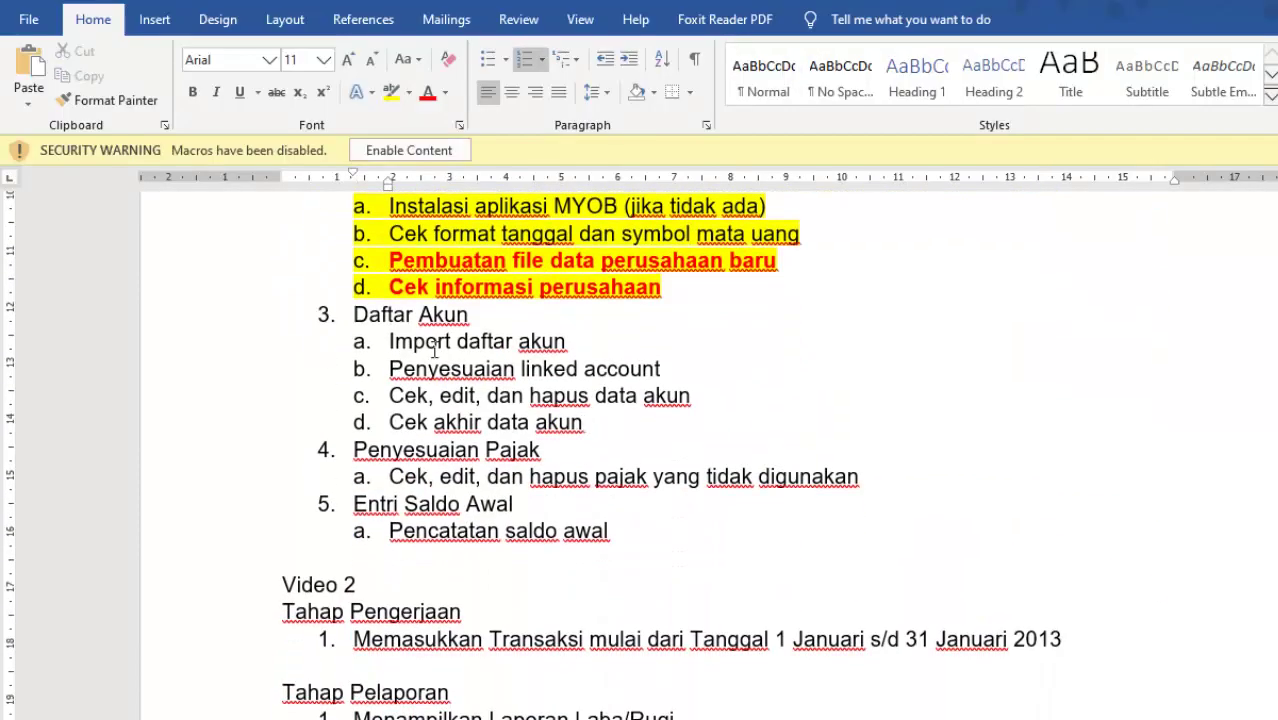
pyautogui.click(351, 320)
pyautogui.moveTo(366, 318); pyautogui.dragTo(703, 410)
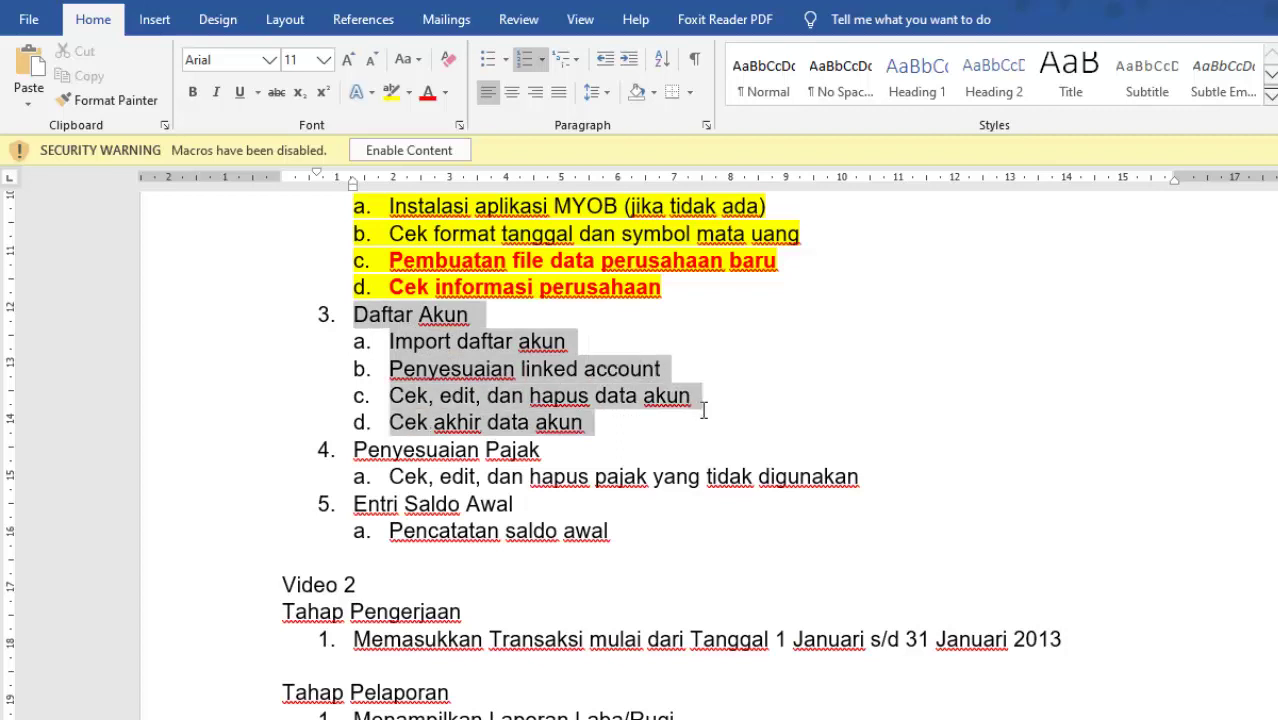
pyautogui.click(661, 441)
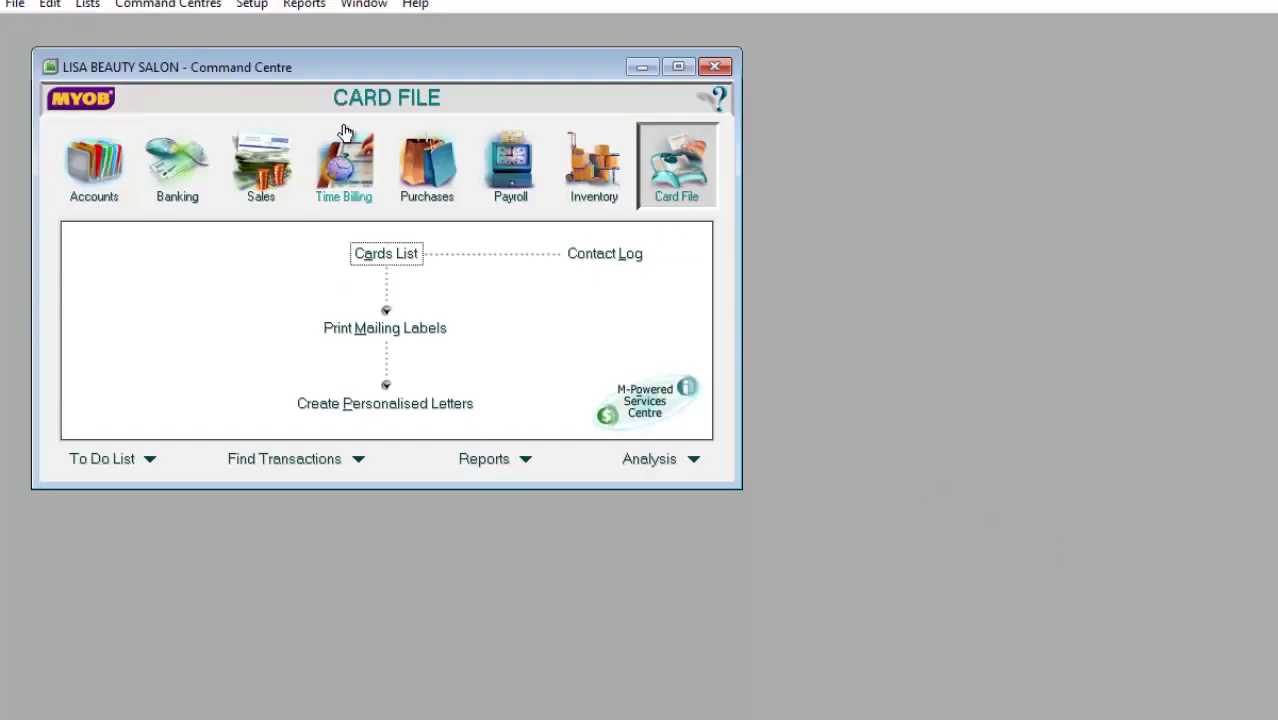
# - In MYOB, start an Account Information import from "daftar akun" in the Lisa Beauty Salon folder, using Tab-delimited, Header Record and Reject Them
pyautogui.click(14, 8)
pyautogui.moveTo(142, 351)
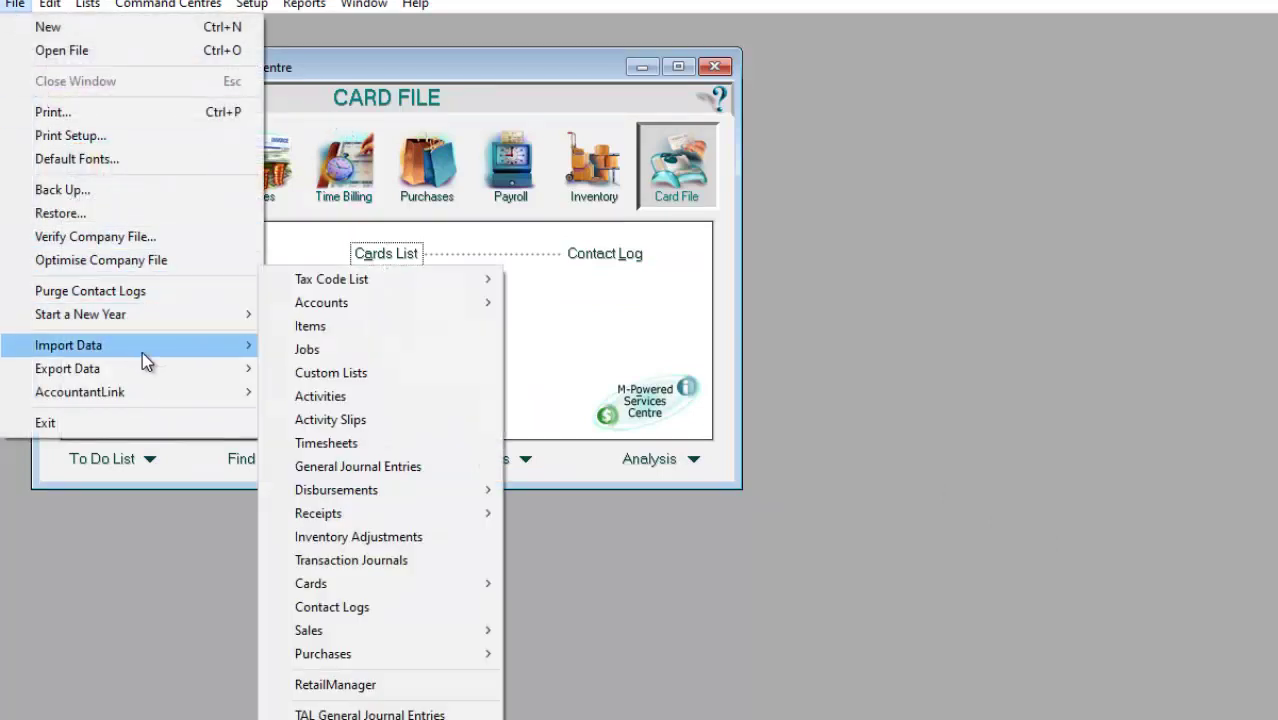
pyautogui.moveTo(370, 306)
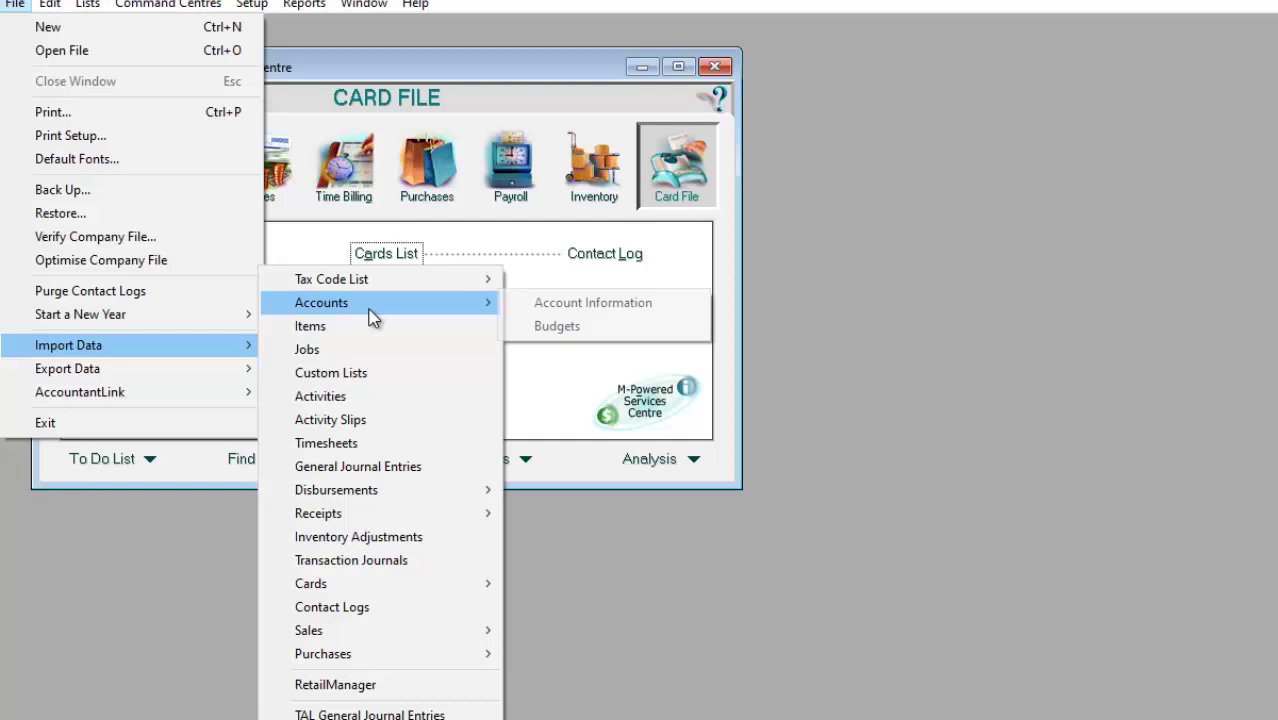
pyautogui.click(571, 301)
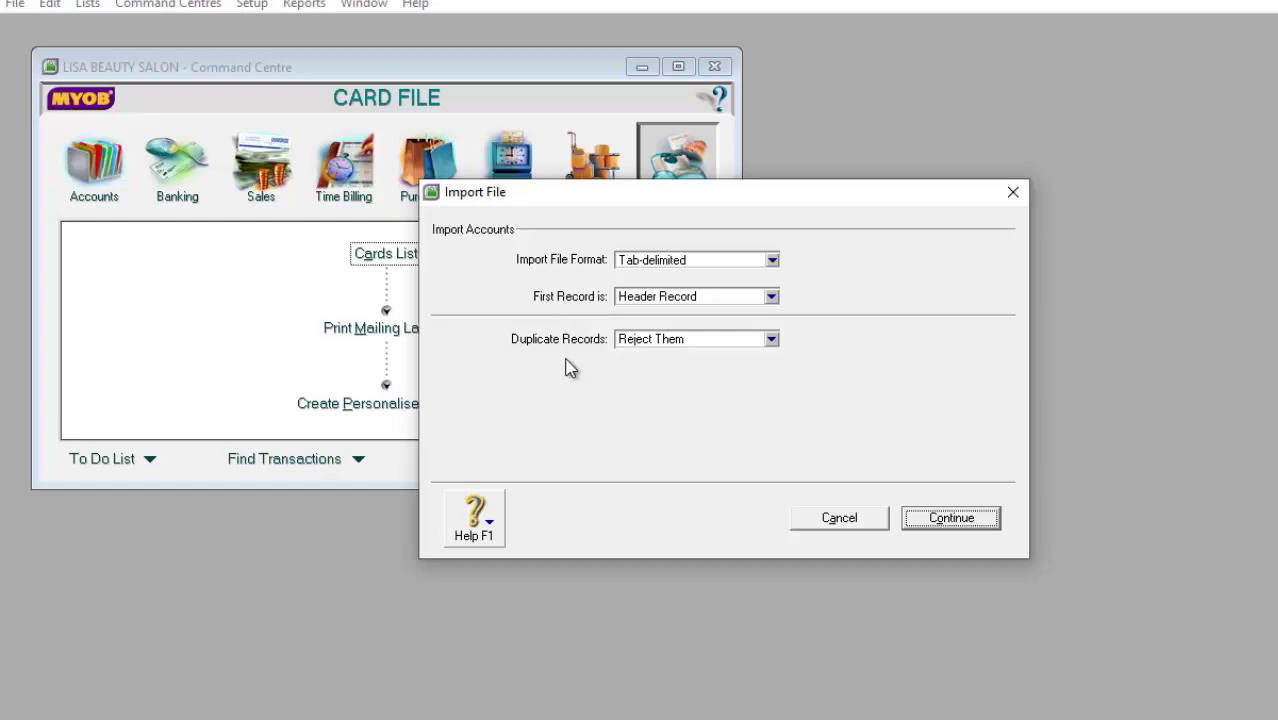
pyautogui.click(993, 520)
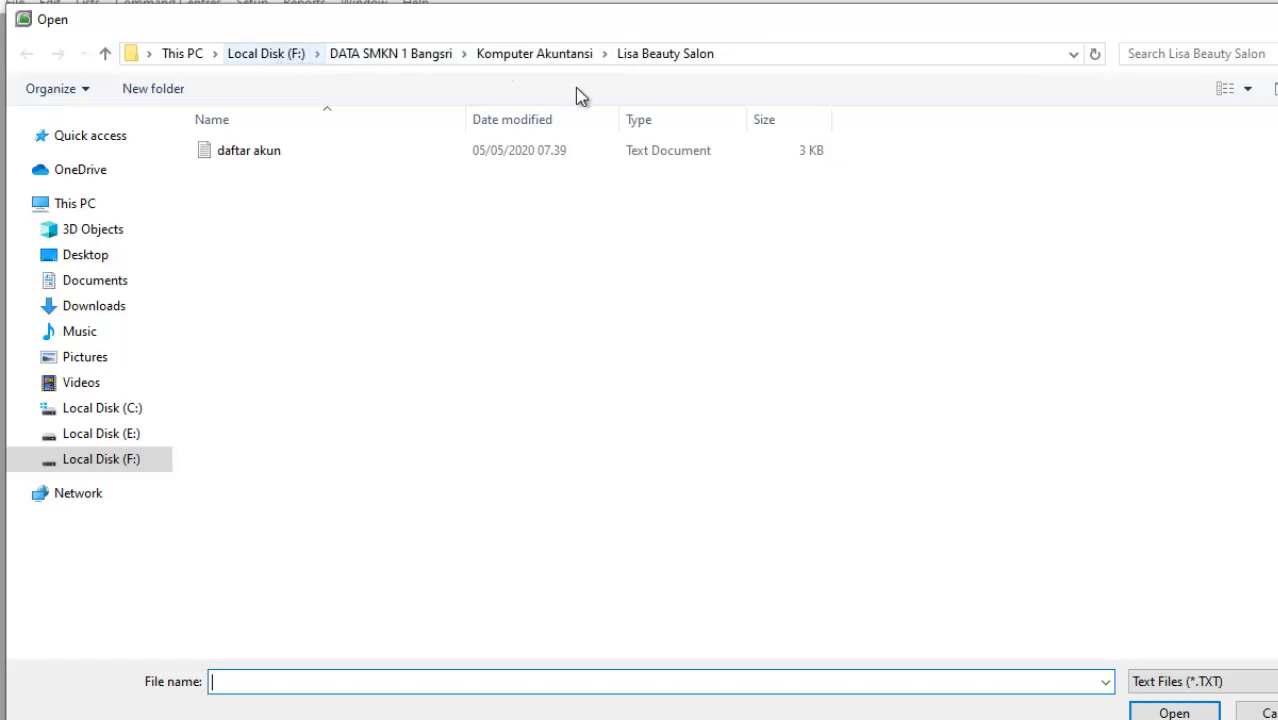
pyautogui.click(553, 55)
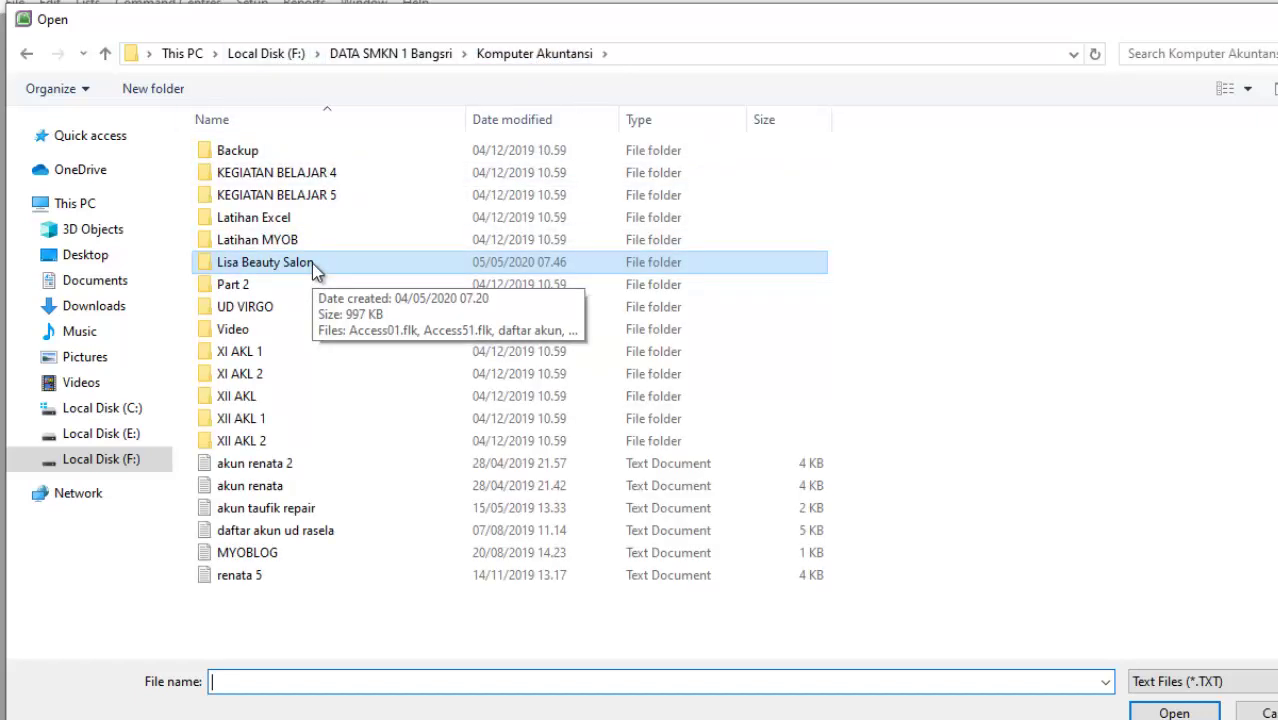
pyautogui.doubleClick(312, 263)
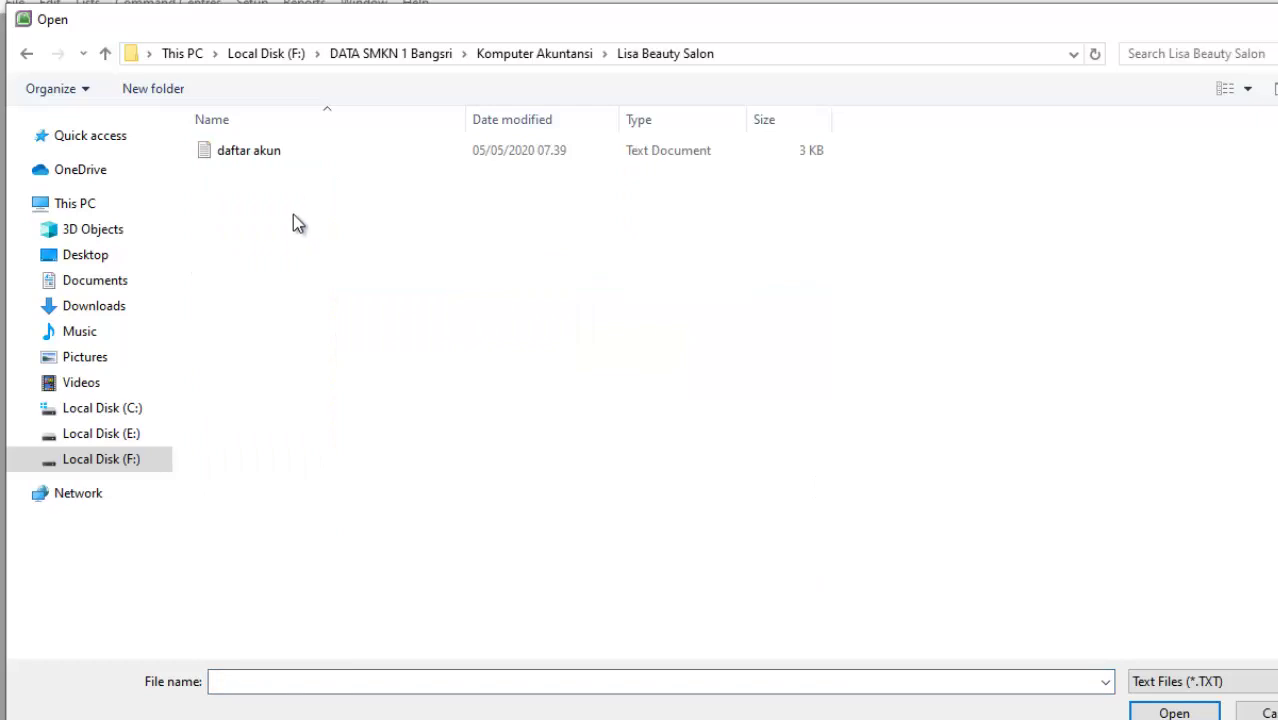
pyautogui.doubleClick(250, 151)
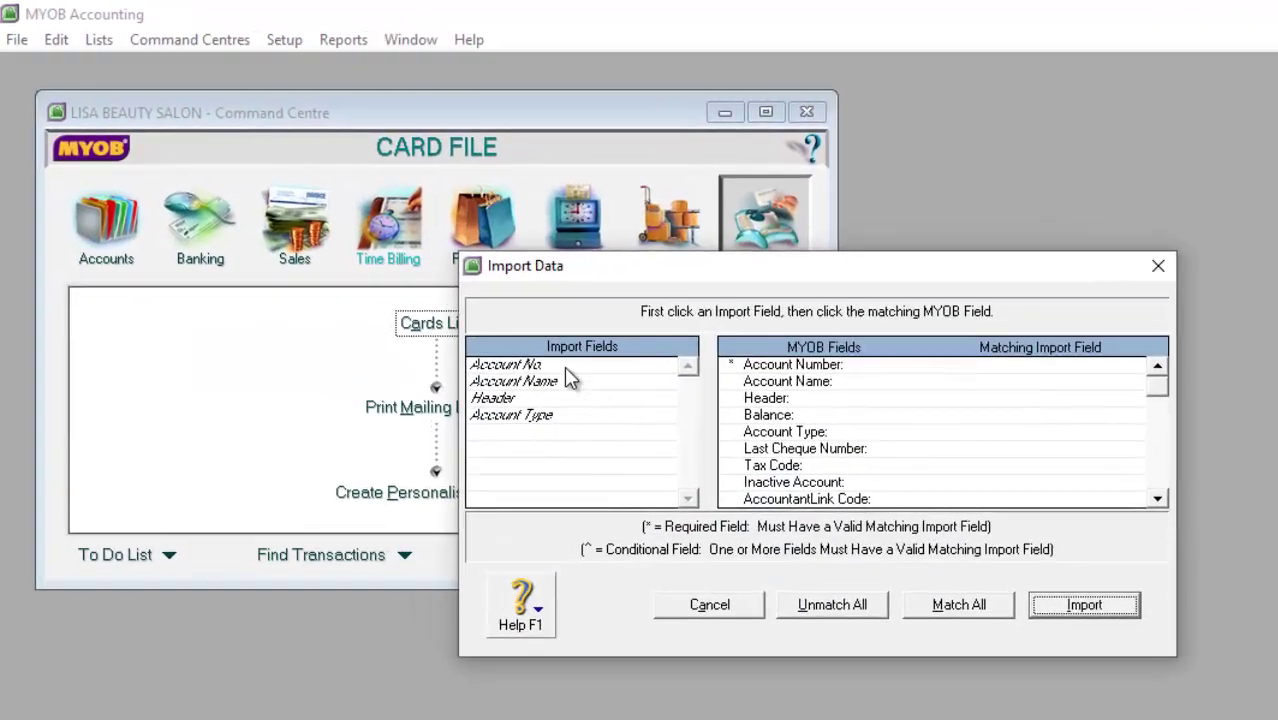
# - Match all import fields, reassign Account Type from Balance to the Account Type field, and import the accounts
pyautogui.click(563, 368)
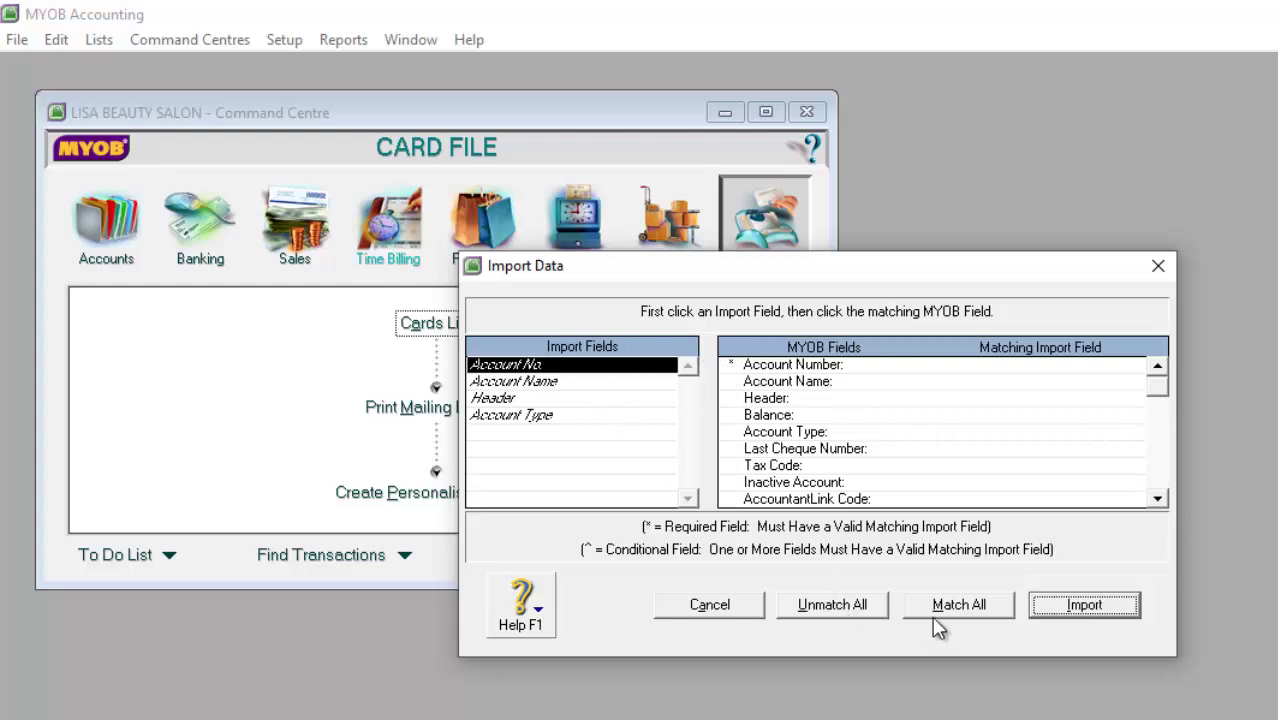
pyautogui.click(984, 605)
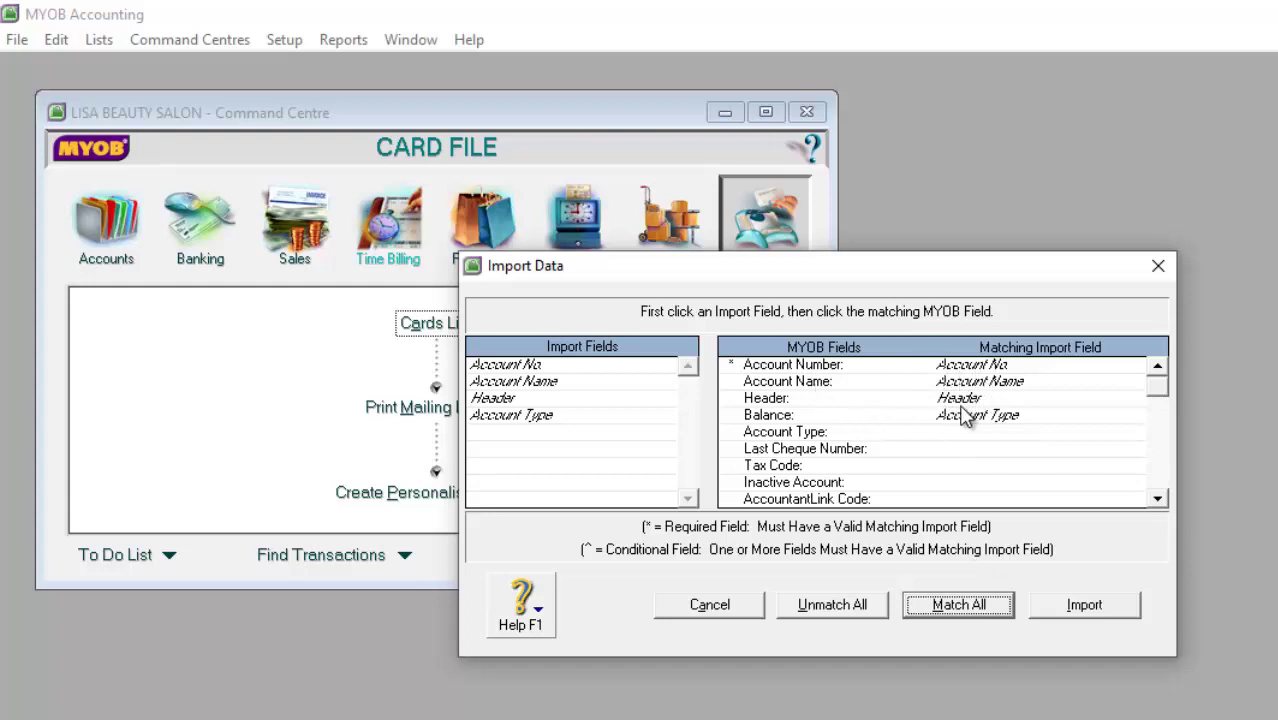
pyautogui.click(958, 416)
pyautogui.click(551, 414)
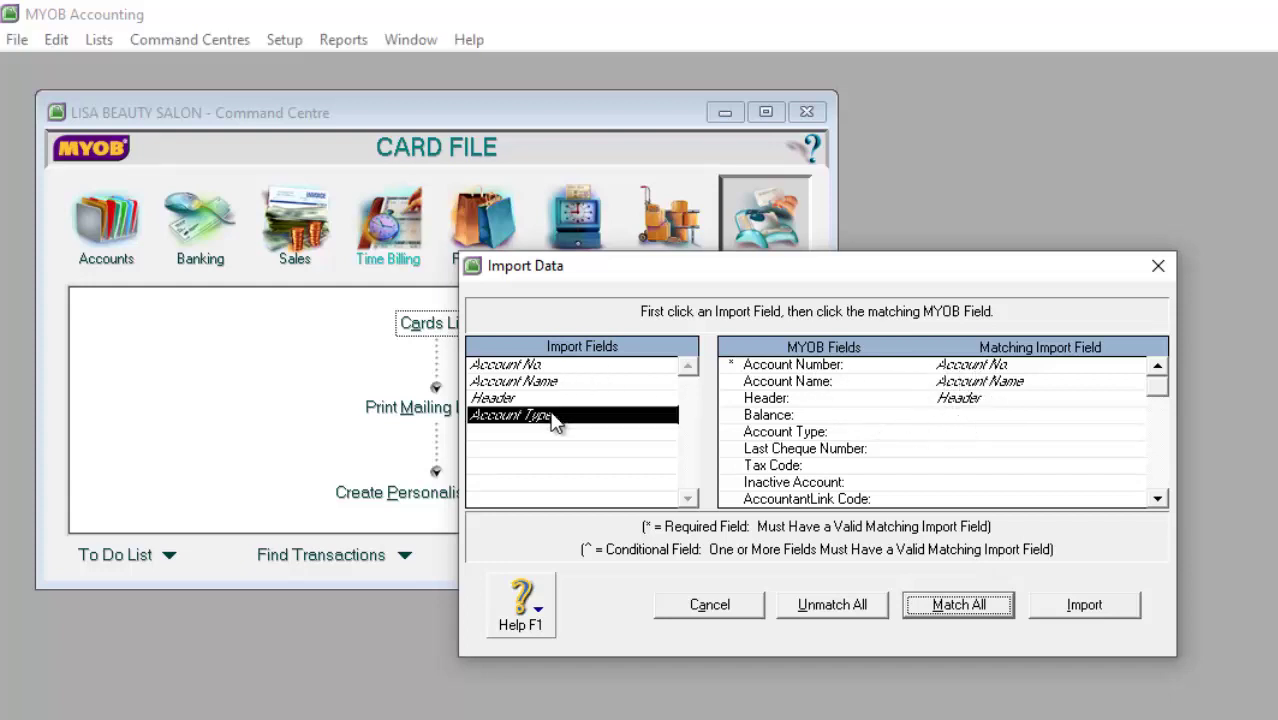
pyautogui.click(797, 432)
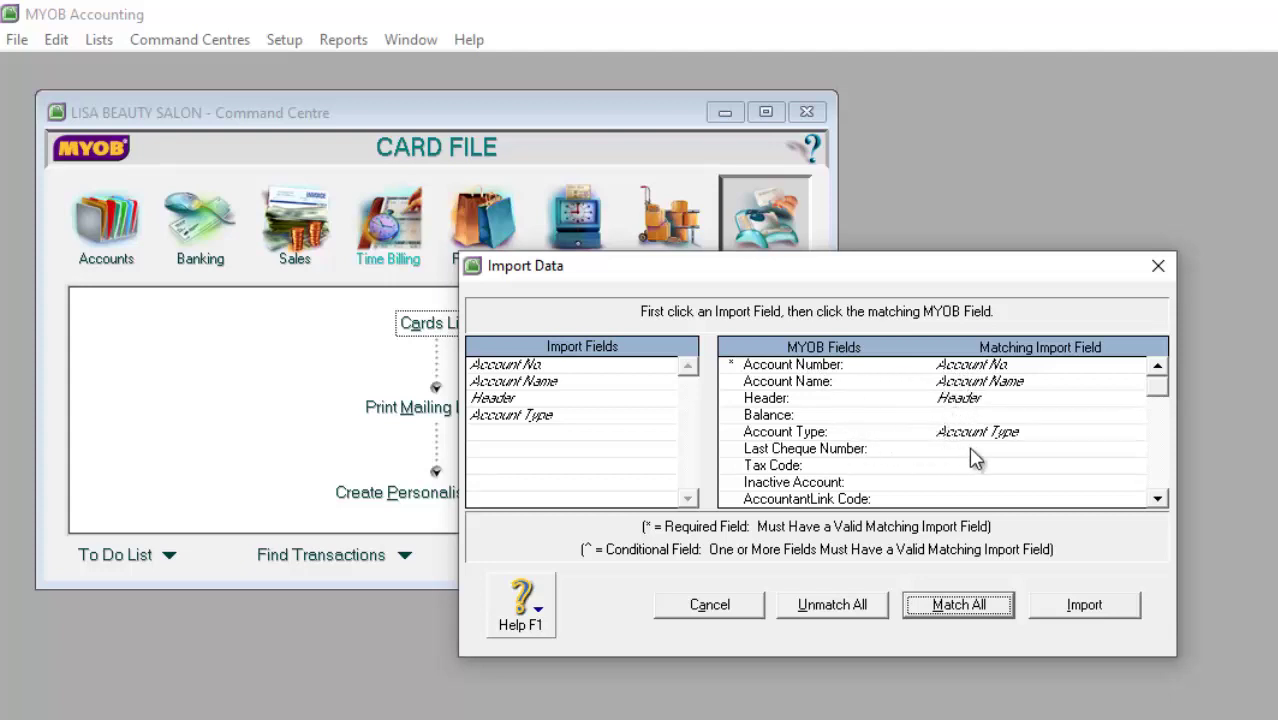
pyautogui.click(1086, 613)
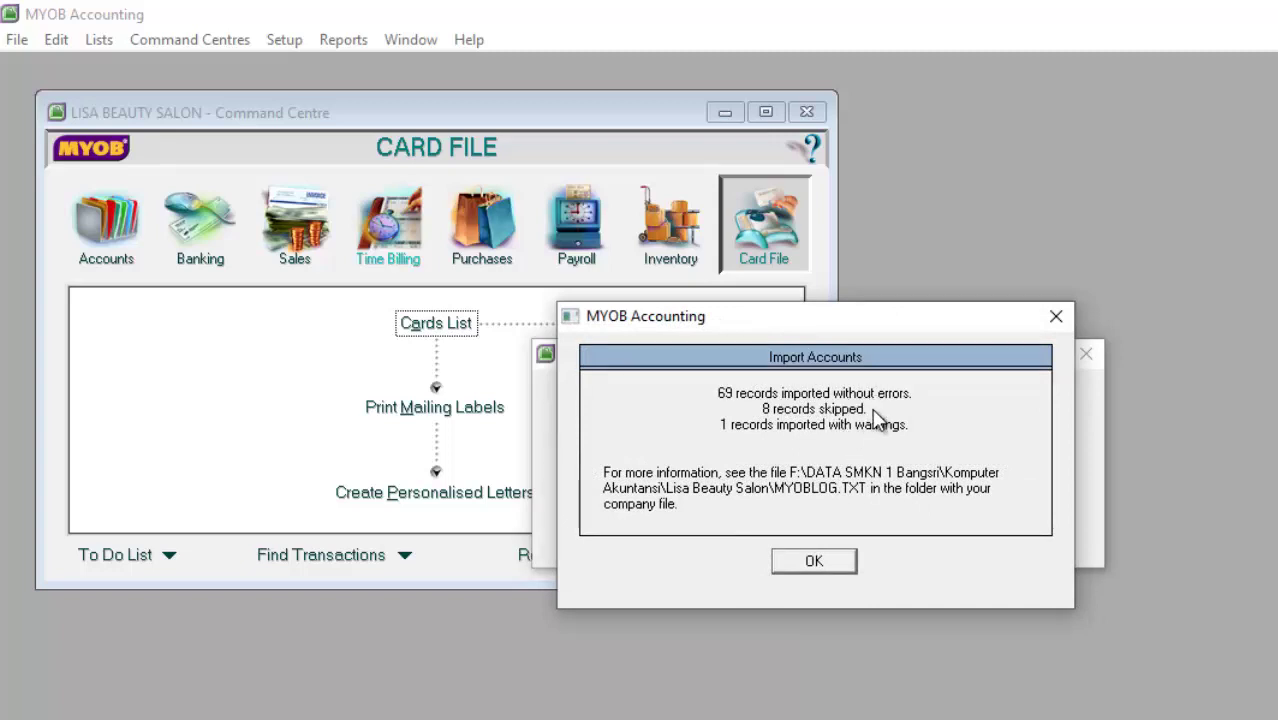
pyautogui.click(802, 562)
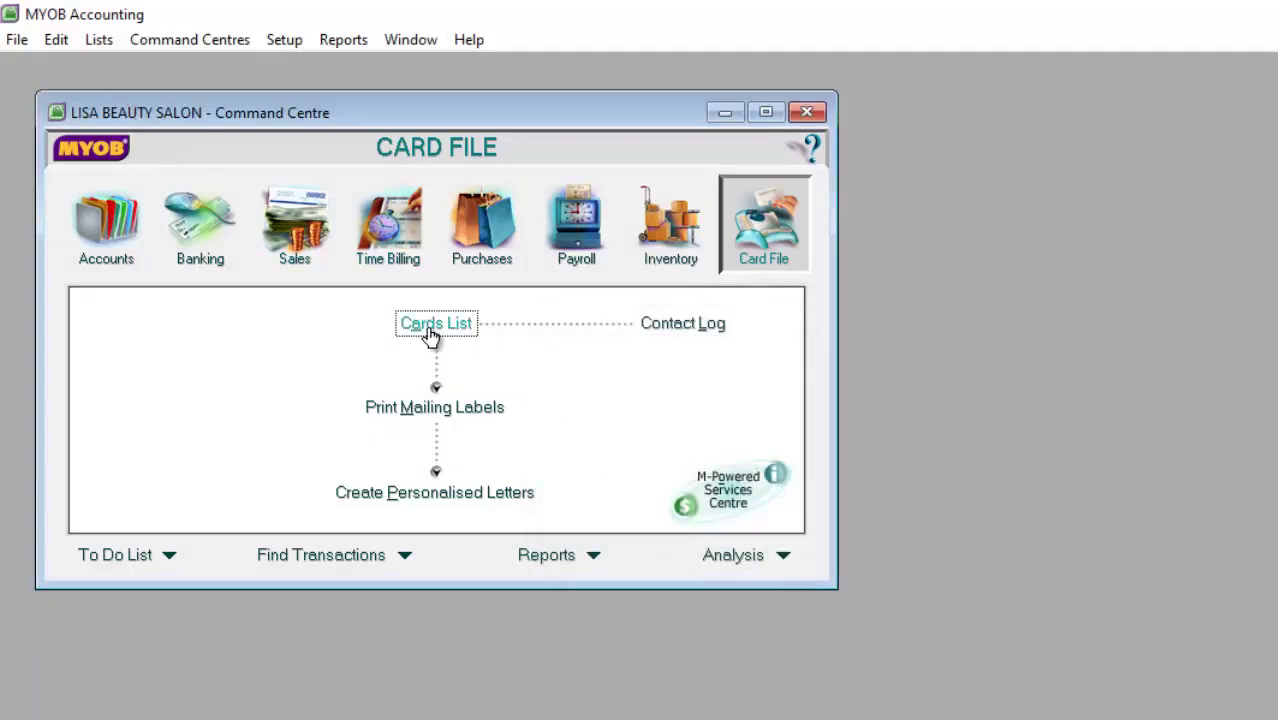
# - Review the imported asset accounts in the Accounts List with its window enlarged, and return to the Word checklist
pyautogui.click(115, 228)
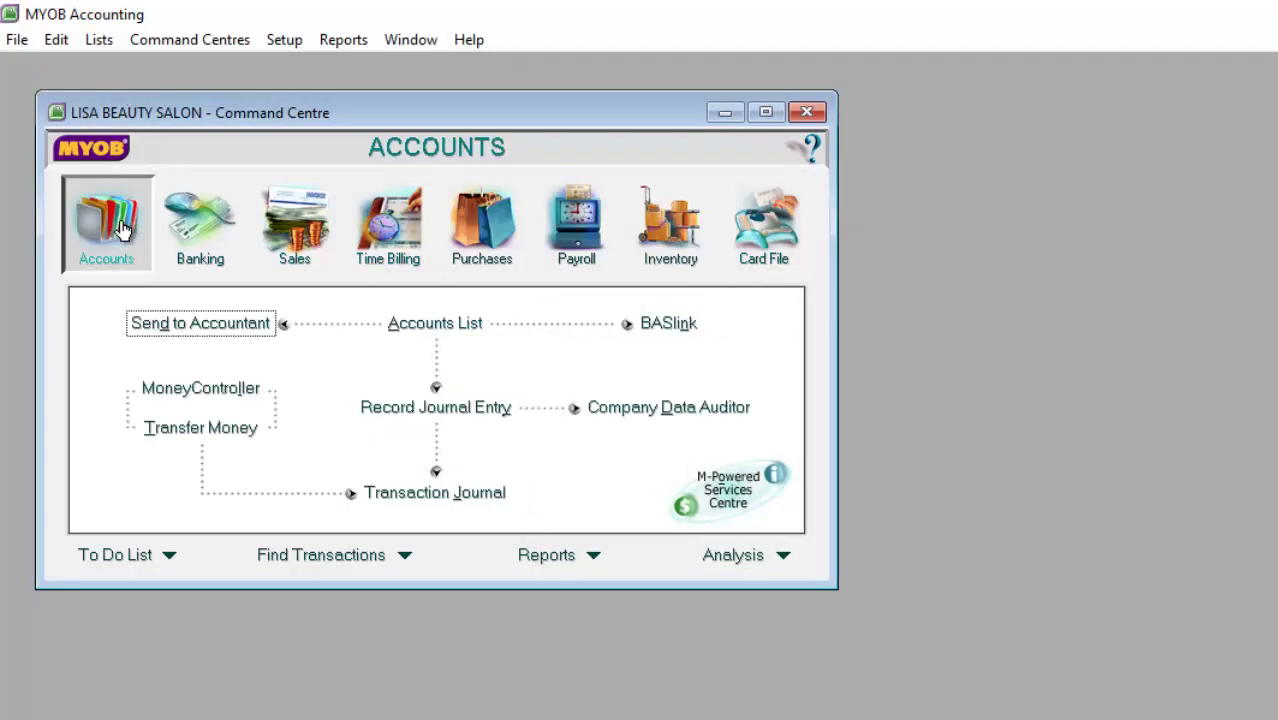
pyautogui.click(445, 330)
pyautogui.click(225, 193)
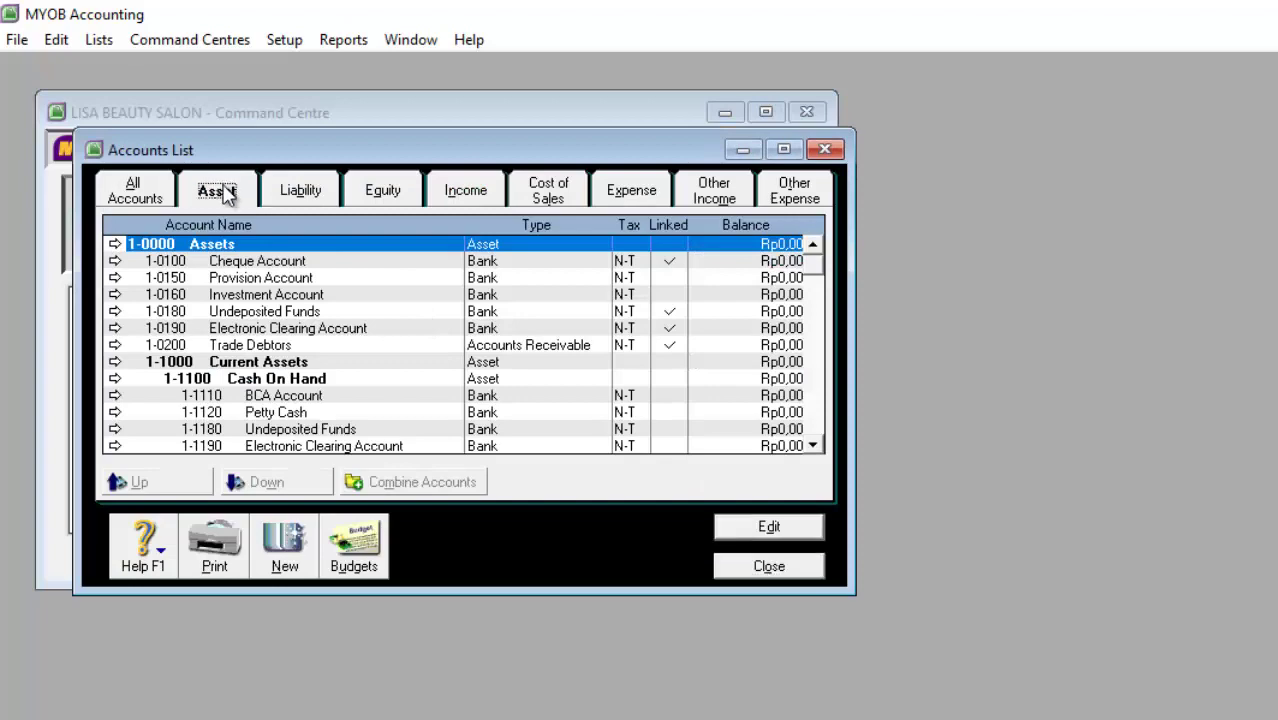
pyautogui.moveTo(263, 155); pyautogui.dragTo(269, 91)
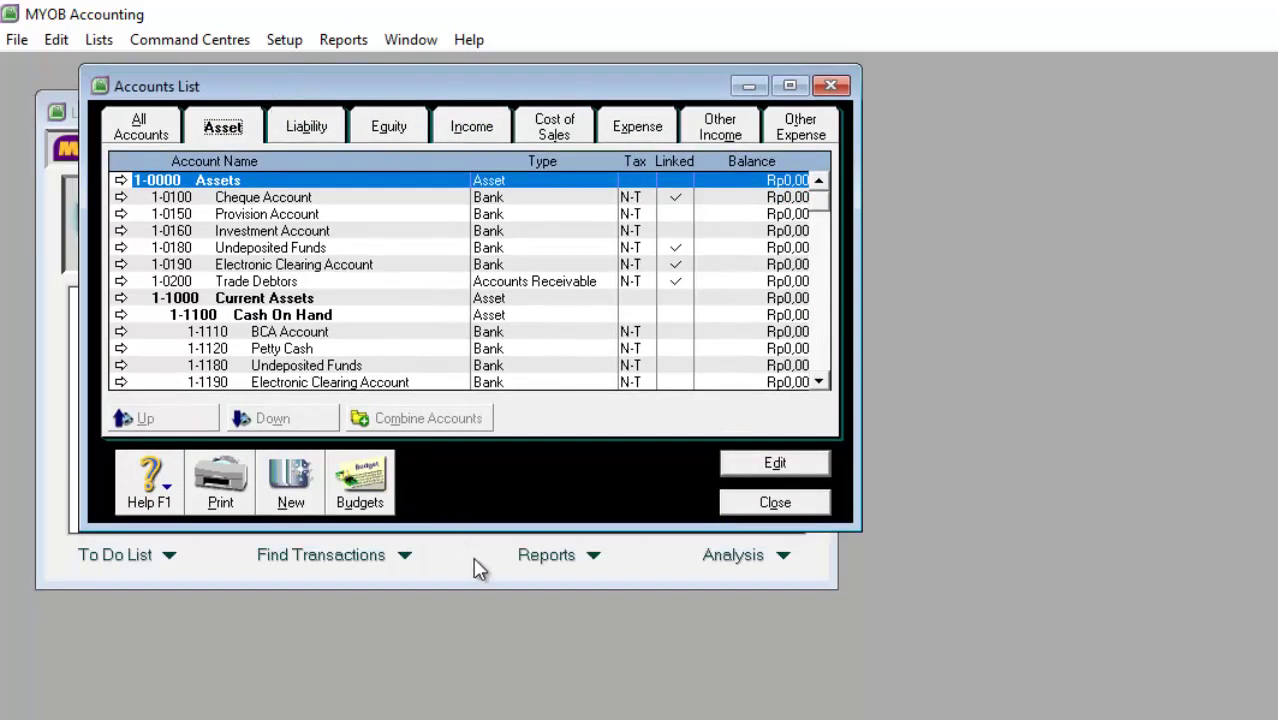
pyautogui.moveTo(491, 586); pyautogui.dragTo(522, 715)
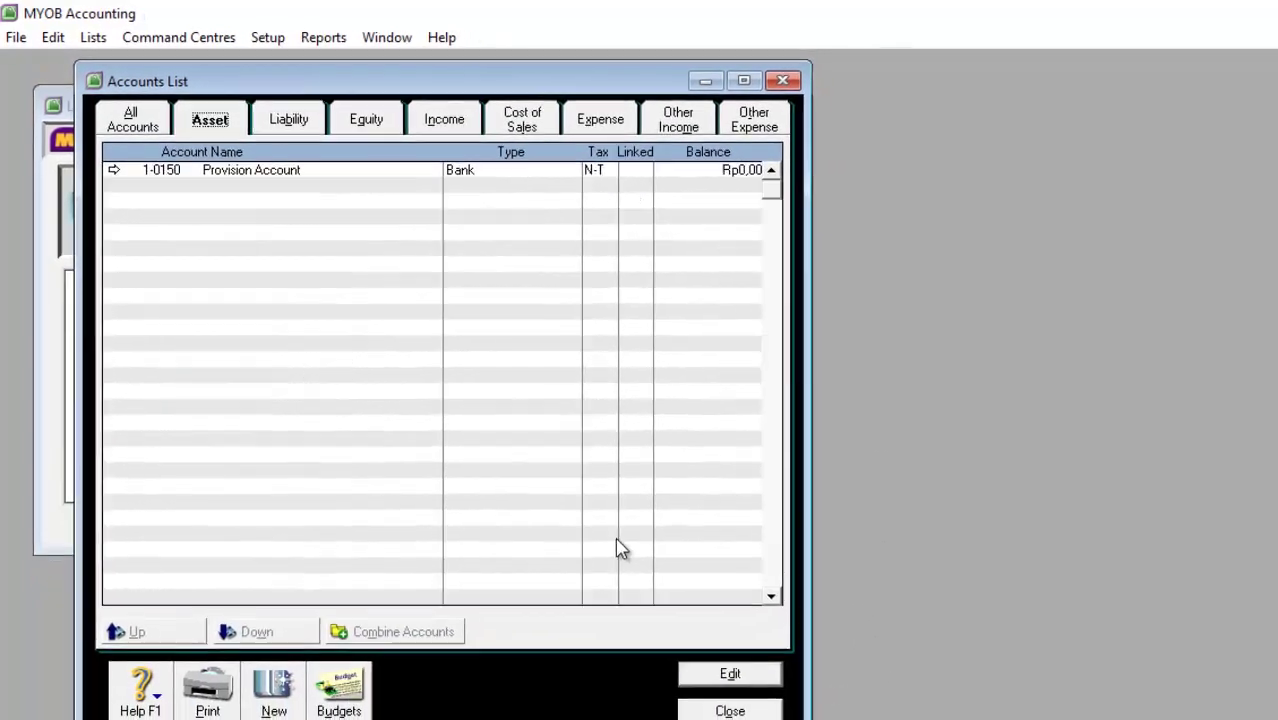
pyautogui.scroll(-2, 607, 486)
pyautogui.scroll(1, 558, 446)
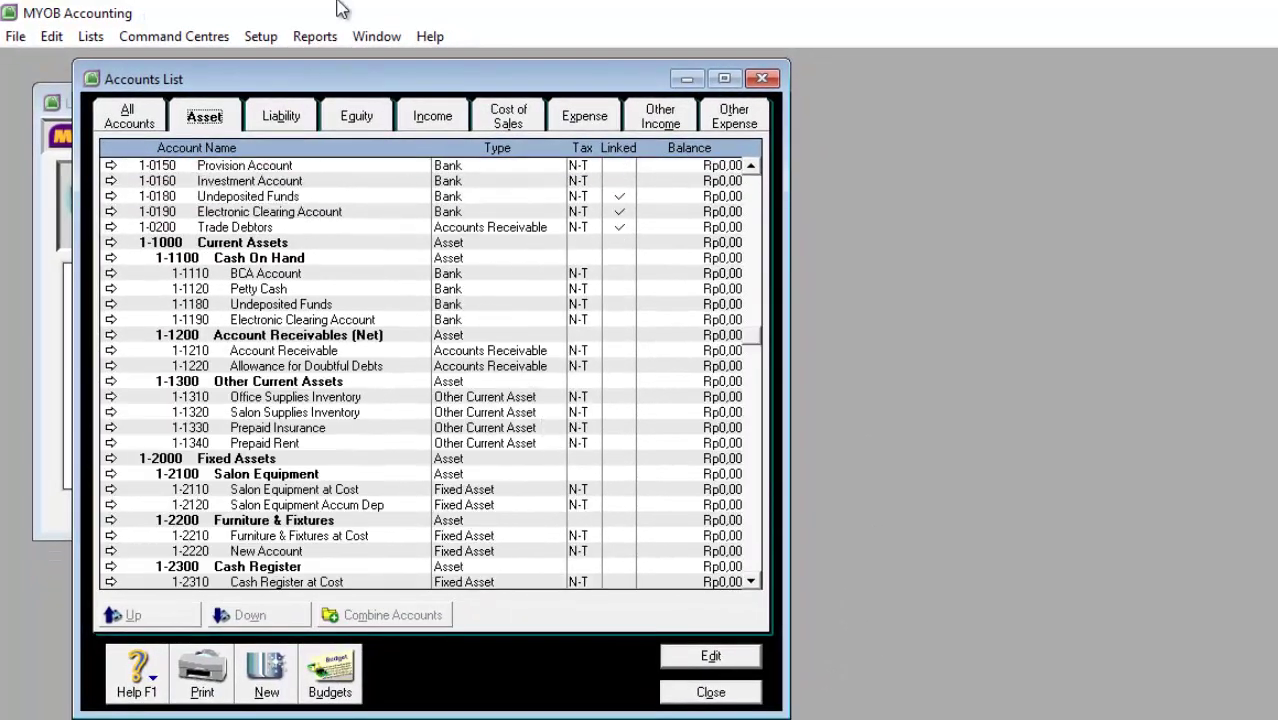
pyautogui.moveTo(360, 81); pyautogui.dragTo(345, 74)
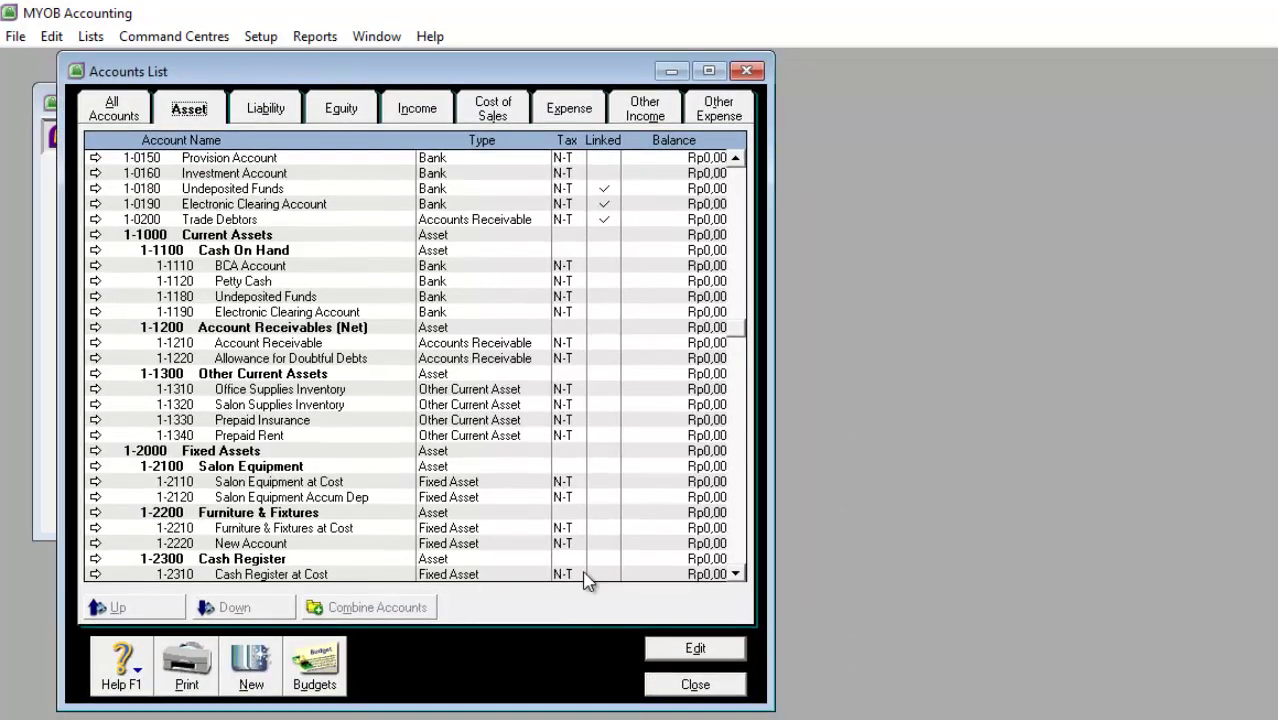
pyautogui.hotkey('alt', 'Tab')
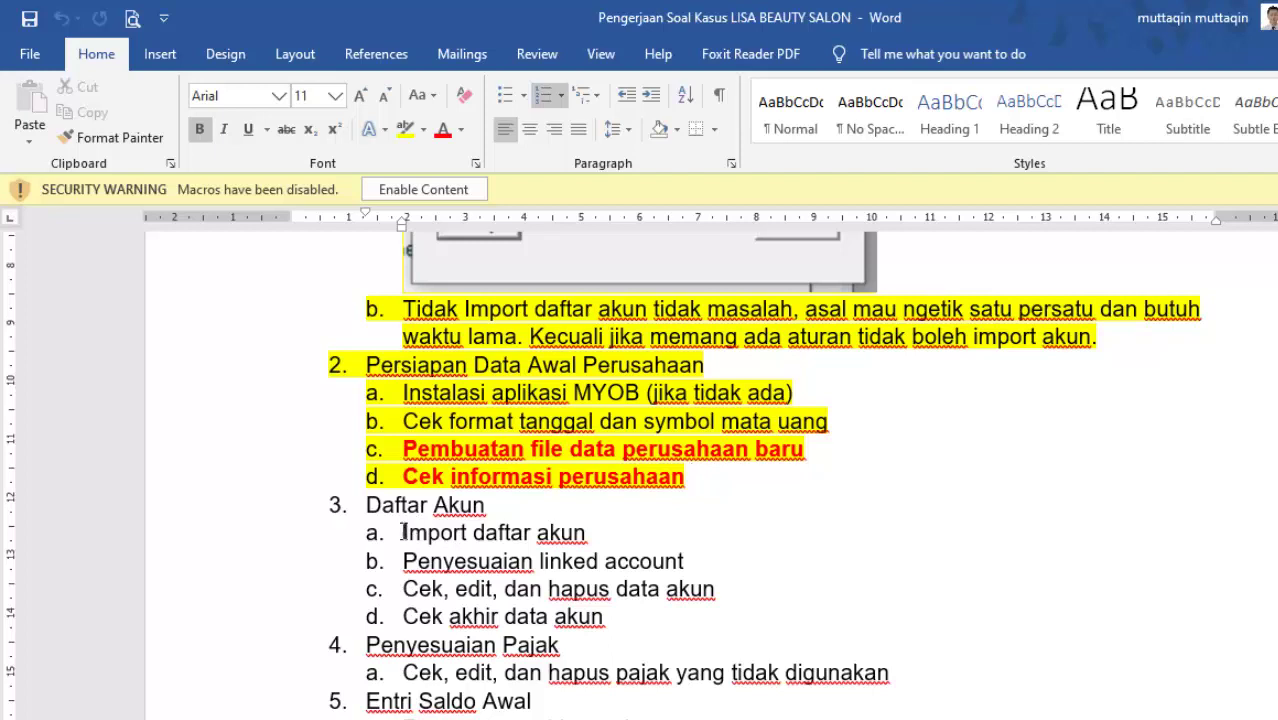
# - Review the "Penyesuaian linked account" item under "Daftar Akun" in the Word checklist
pyautogui.moveTo(403, 532); pyautogui.dragTo(403, 560)
pyautogui.click(691, 560)
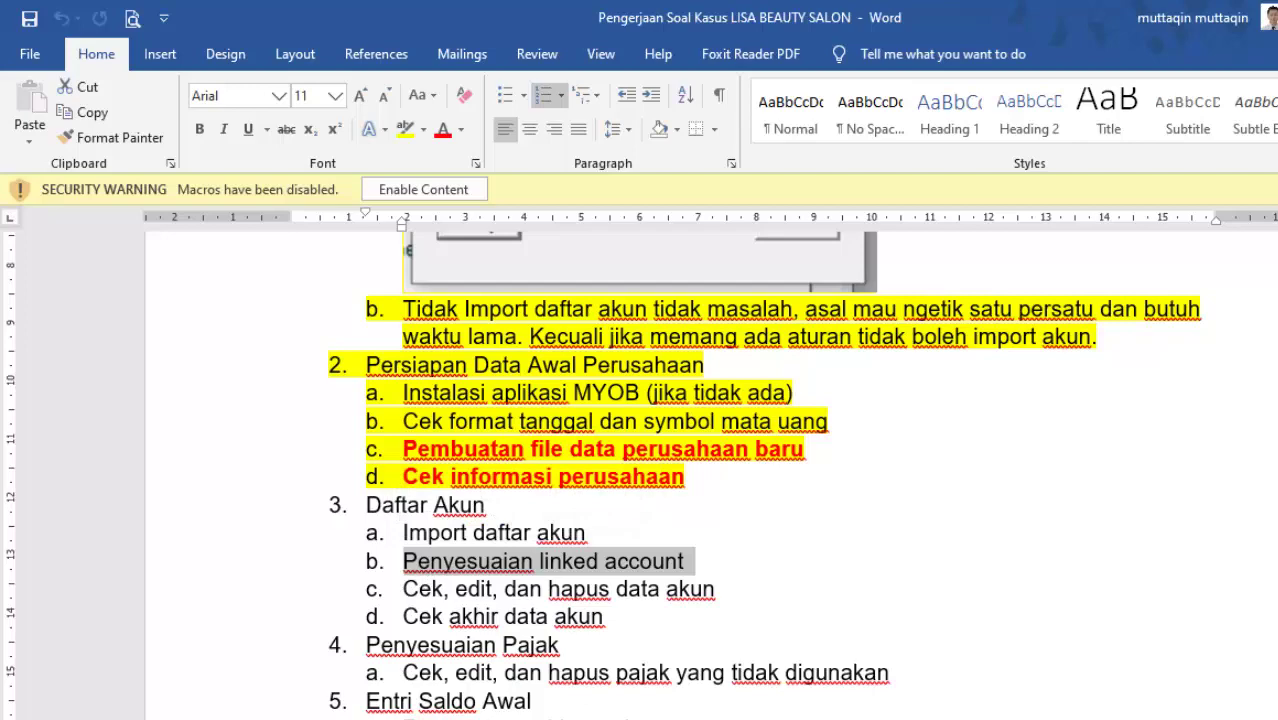
pyautogui.press('Right')
# - Open the KOMPUTER AKUNTANSI XI 1 (Perusahaan Jasa) PDF in Foxit Reader and look up "Membuat Daftar Akun" in its table of contents
pyautogui.press('super')
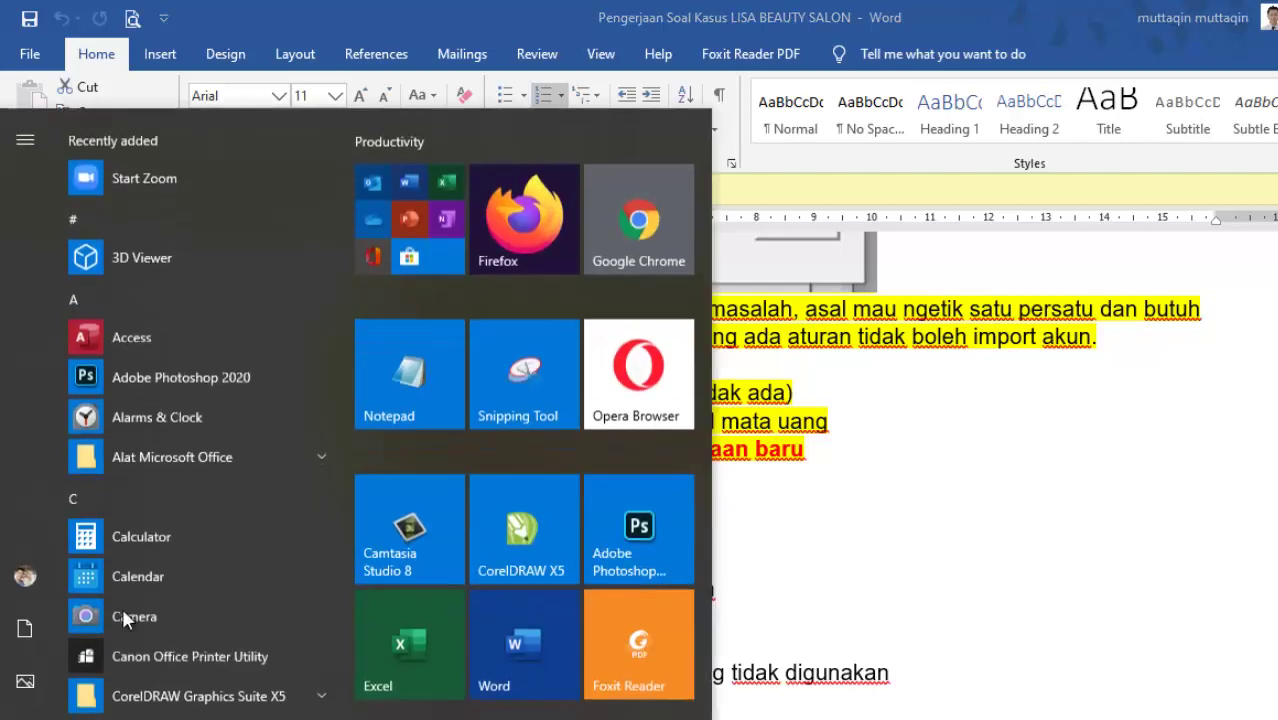
pyautogui.click(686, 677)
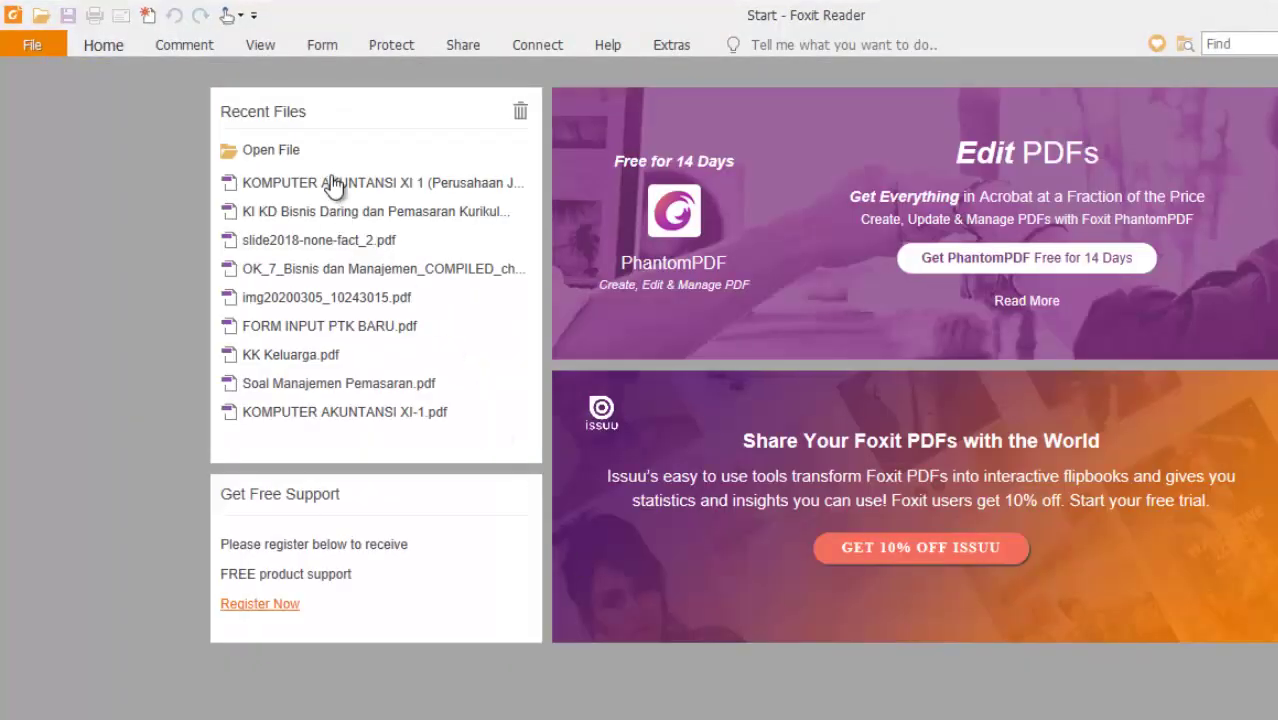
pyautogui.click(333, 182)
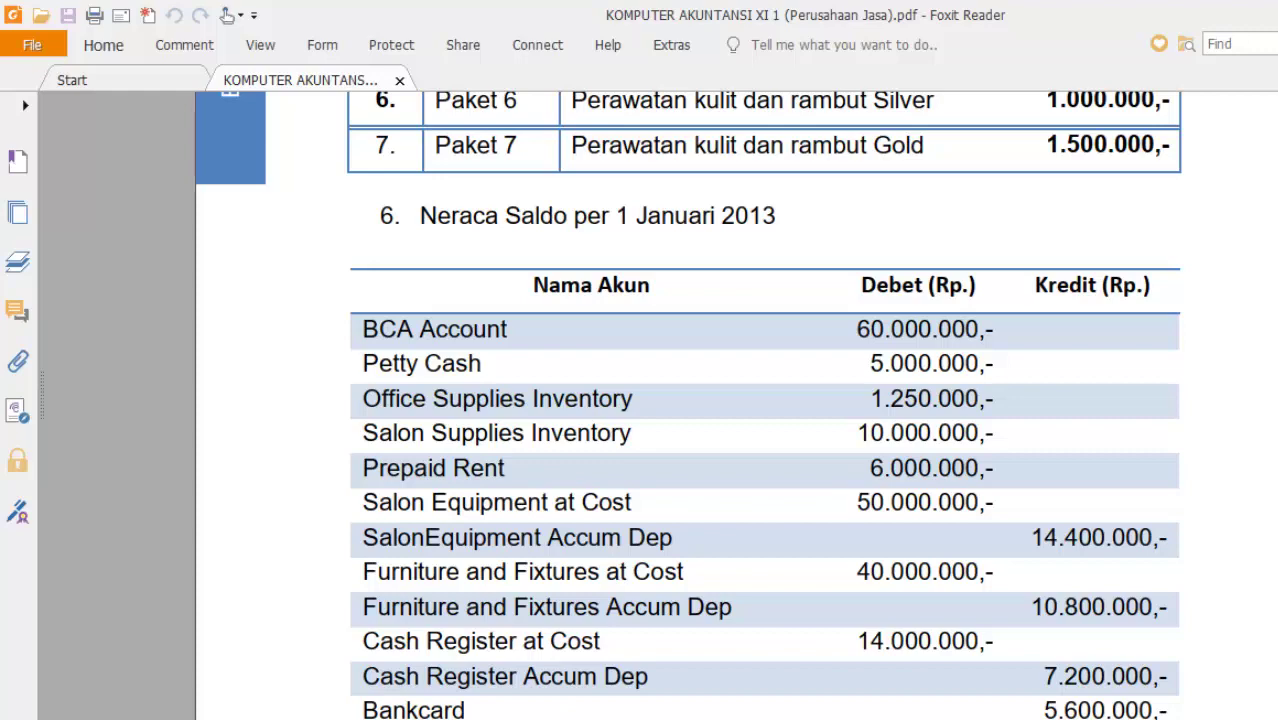
pyautogui.scroll(15, 765, 405)
pyautogui.scroll(-8, 590, 676)
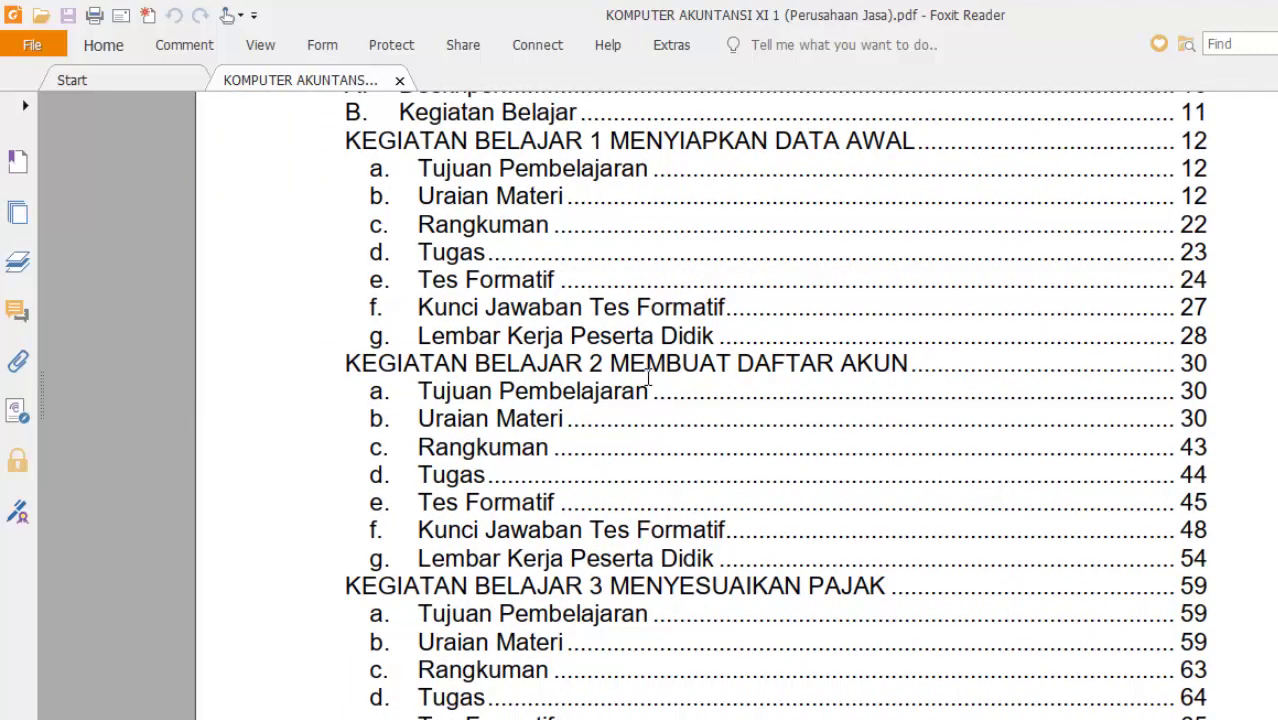
pyautogui.moveTo(650, 373); pyautogui.dragTo(1210, 366)
pyautogui.click(1190, 418)
# - Reposition the Accounts List window in MYOB, and recheck the linked account item in the Word checklist
pyautogui.moveTo(249, 719)
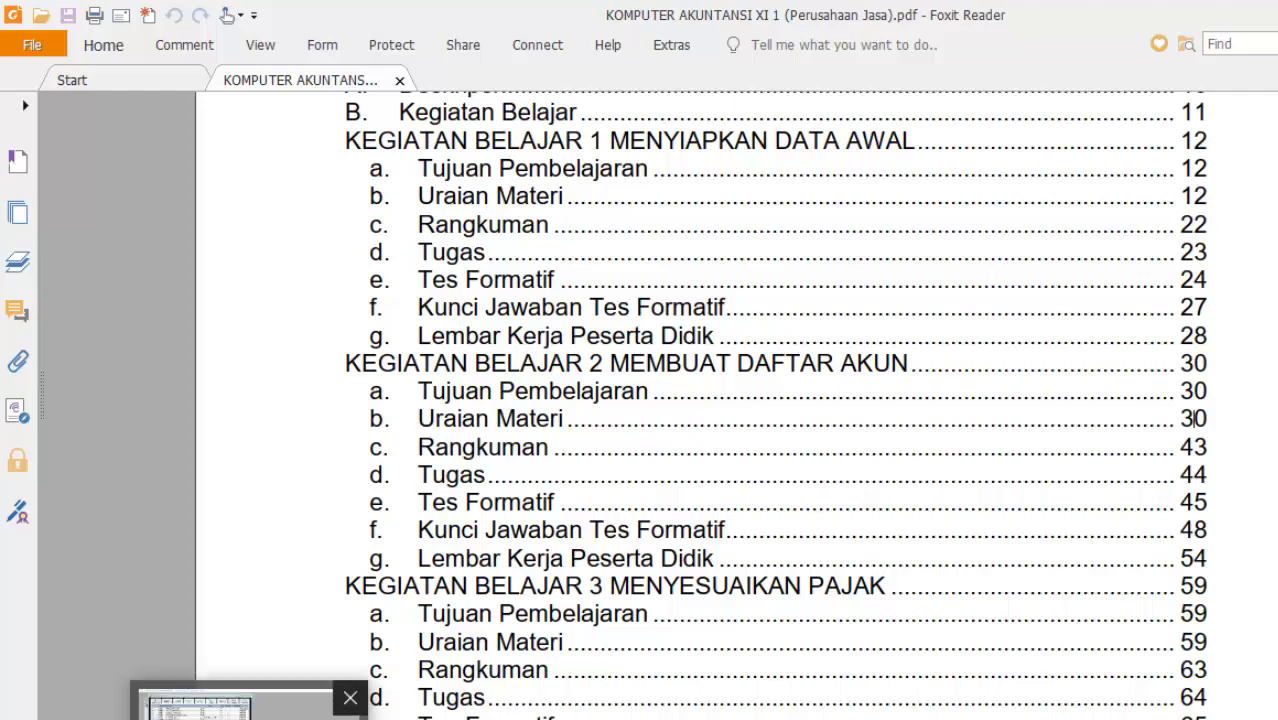
pyautogui.click(200, 706)
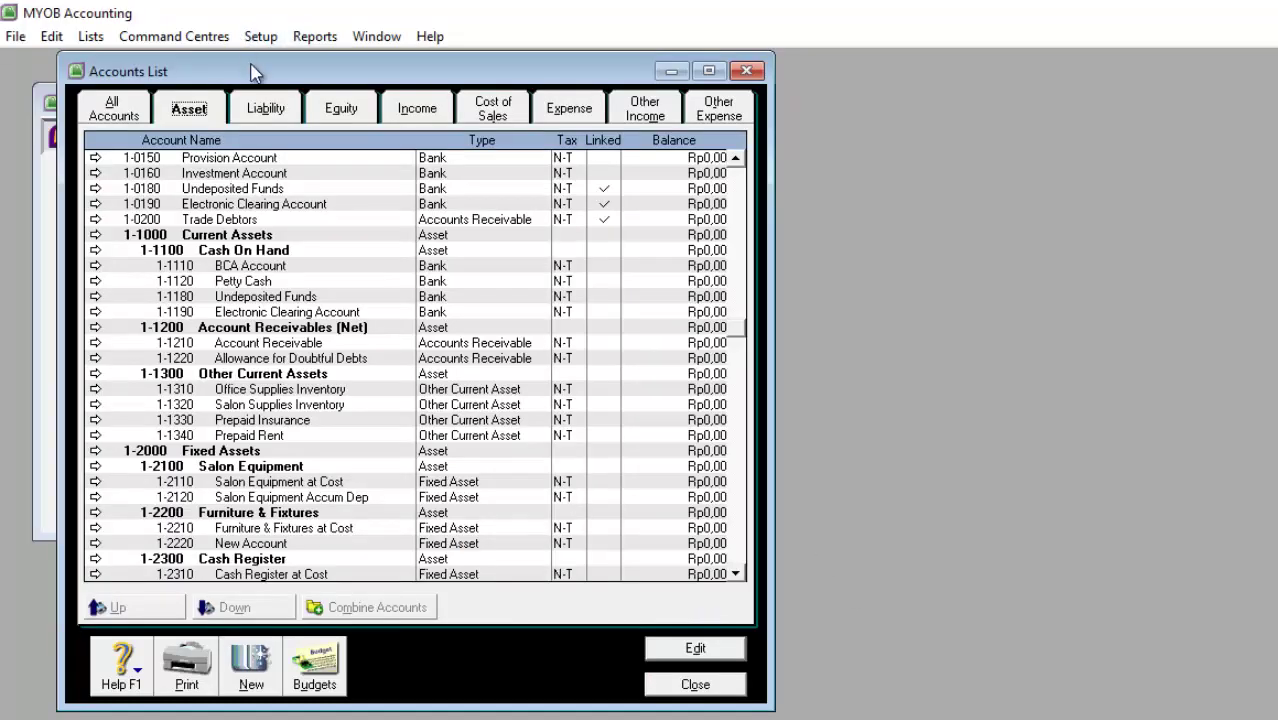
pyautogui.moveTo(253, 73); pyautogui.dragTo(229, 100)
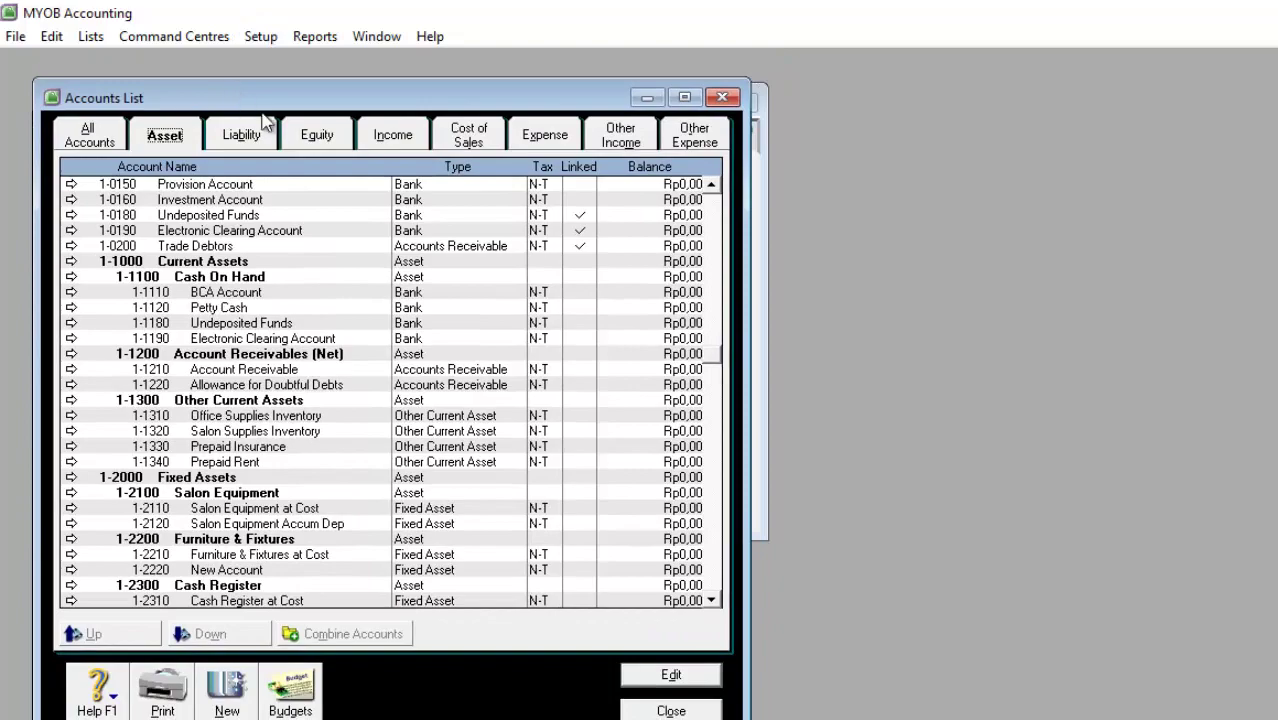
pyautogui.hotkey('alt', 'Tab')
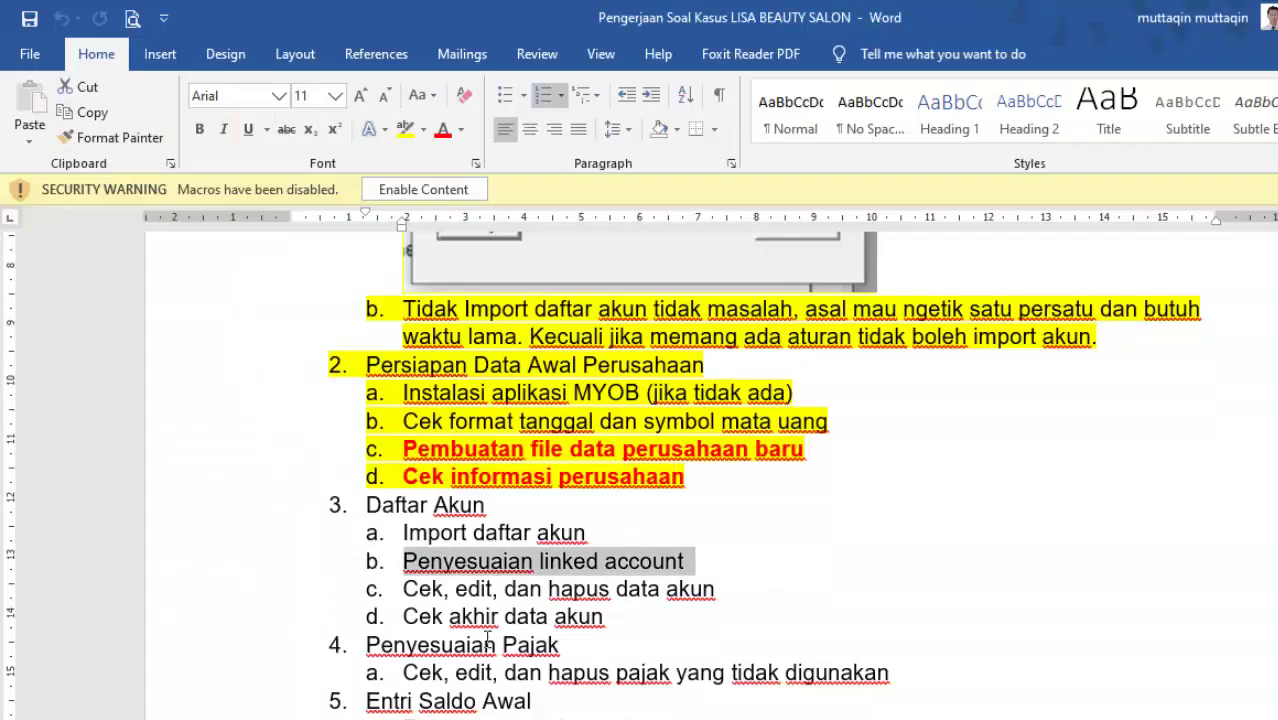
pyautogui.click(463, 566)
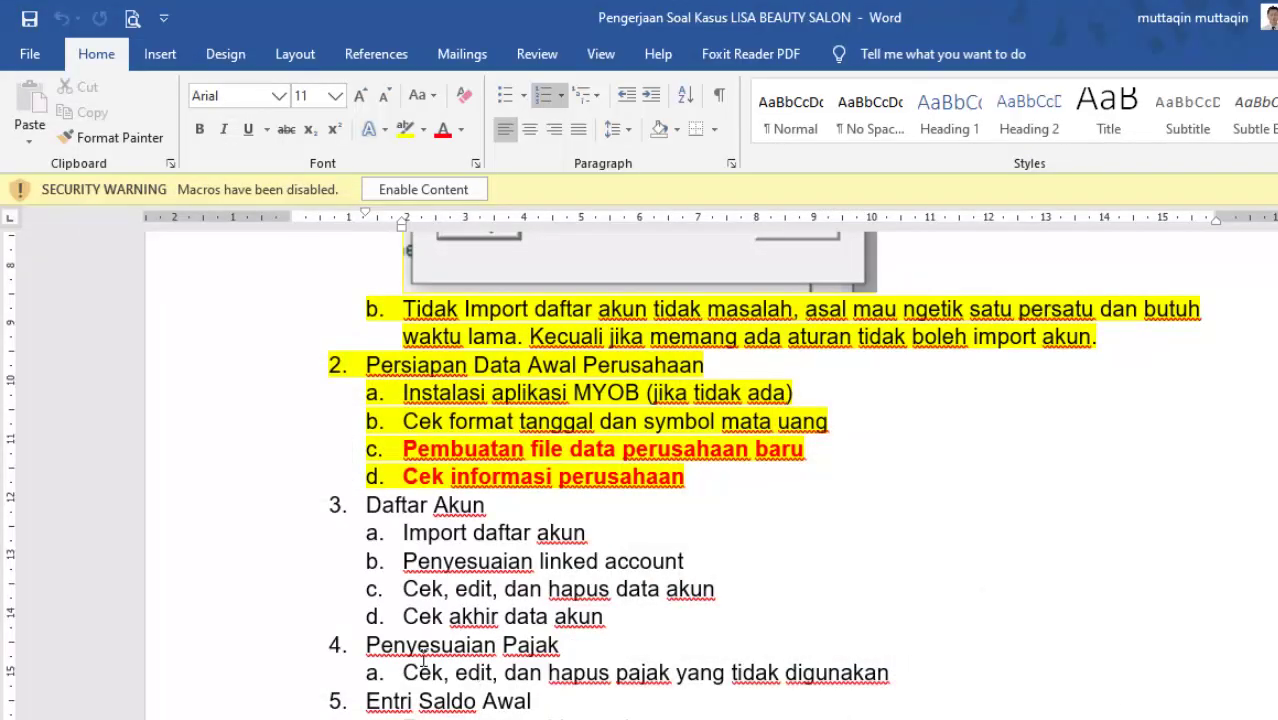
# - In MYOB, open the linked accounts settings for Accounts & Banking
pyautogui.hotkey('alt', 'Tab')
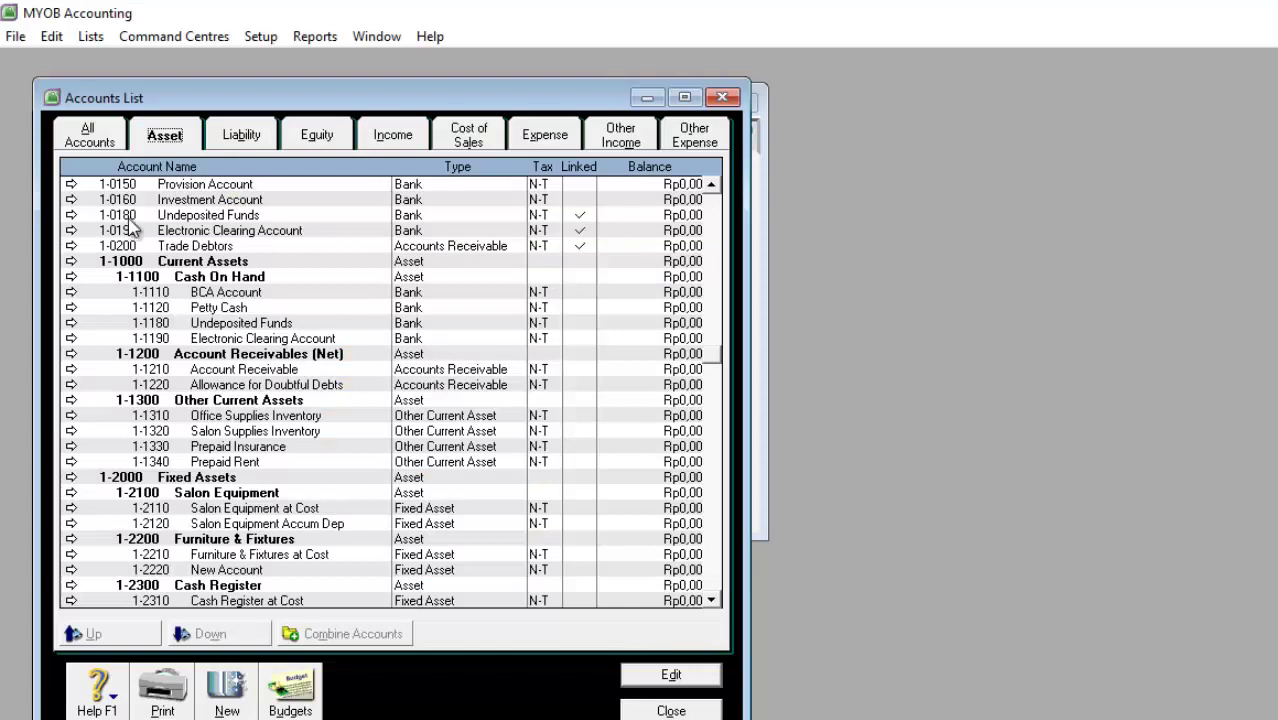
pyautogui.click(260, 38)
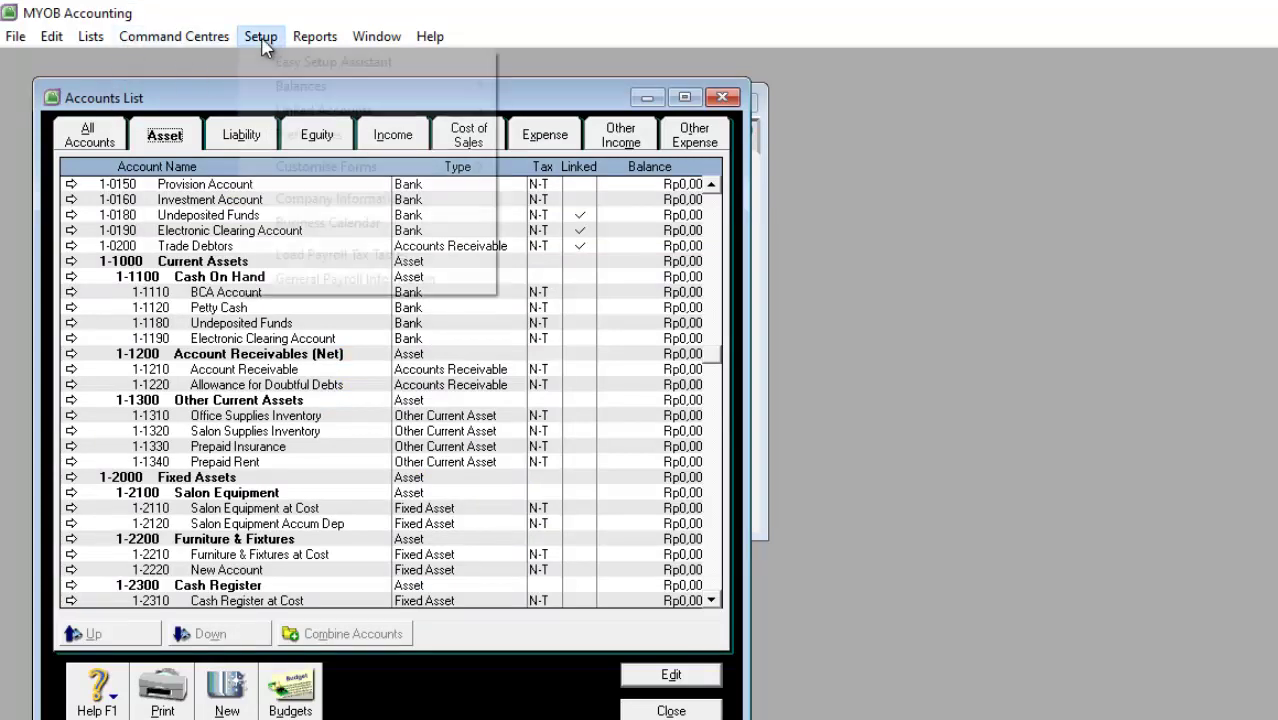
pyautogui.moveTo(302, 112)
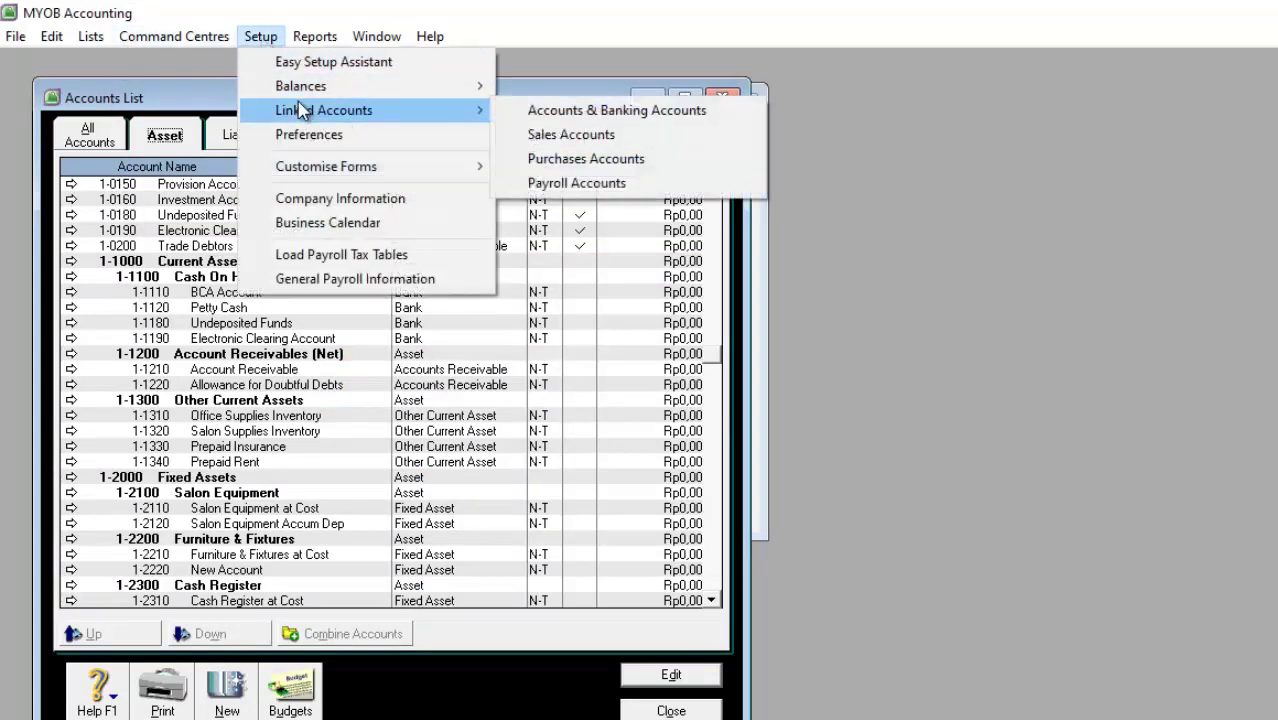
pyautogui.click(567, 110)
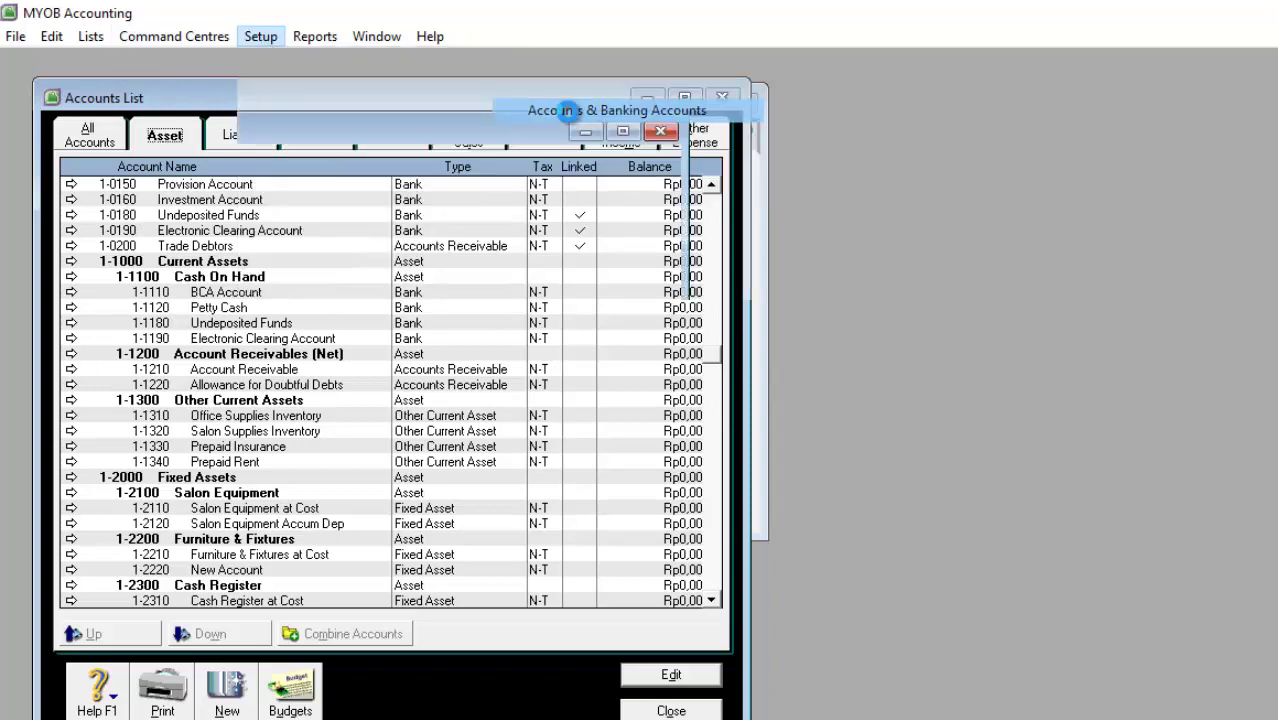
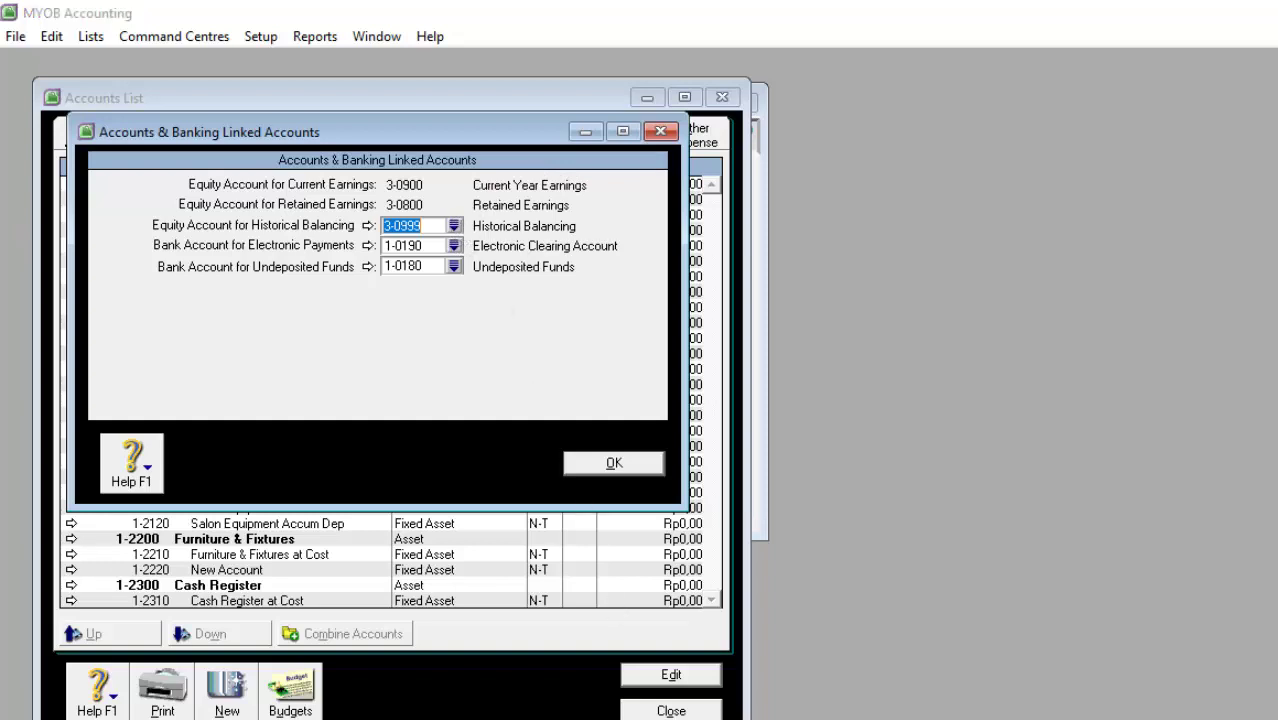
# - Switch to the accounting PDF in Foxit Reader and look through its case study pages
pyautogui.hotkey('alt', 'Tab')
pyautogui.scroll(-1, 690, 465)
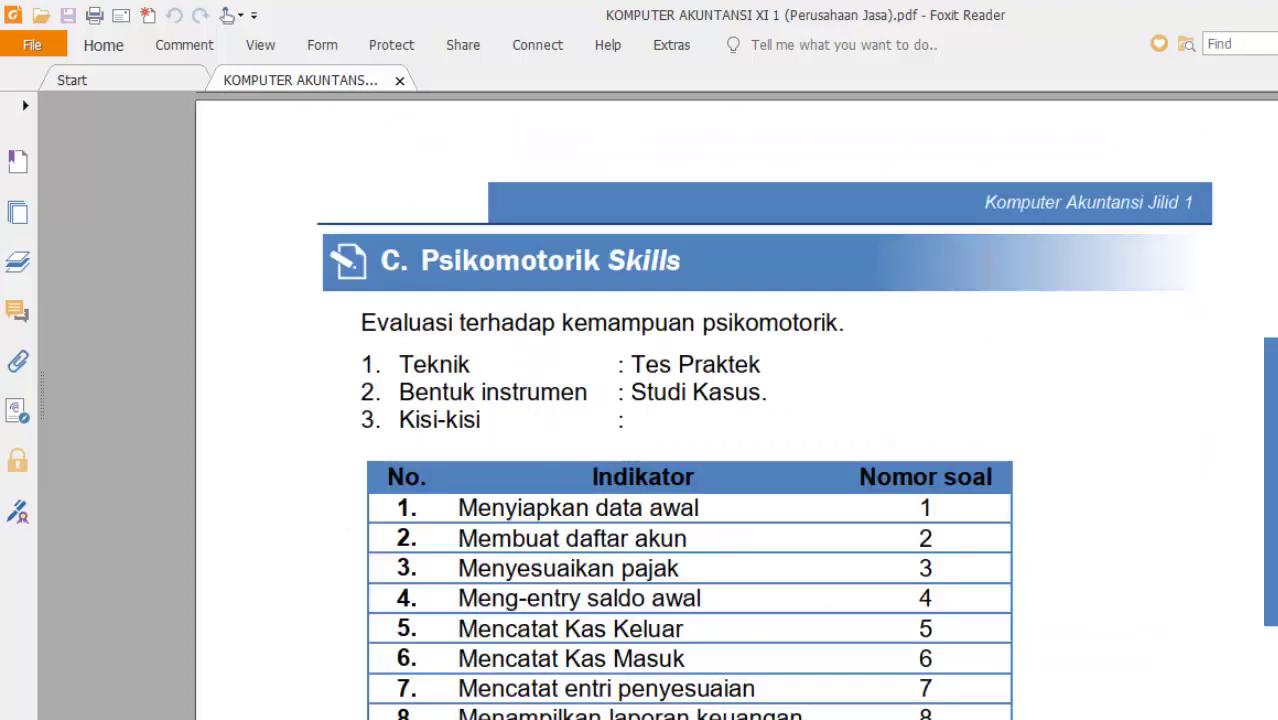
pyautogui.scroll(-20, 733, 574)
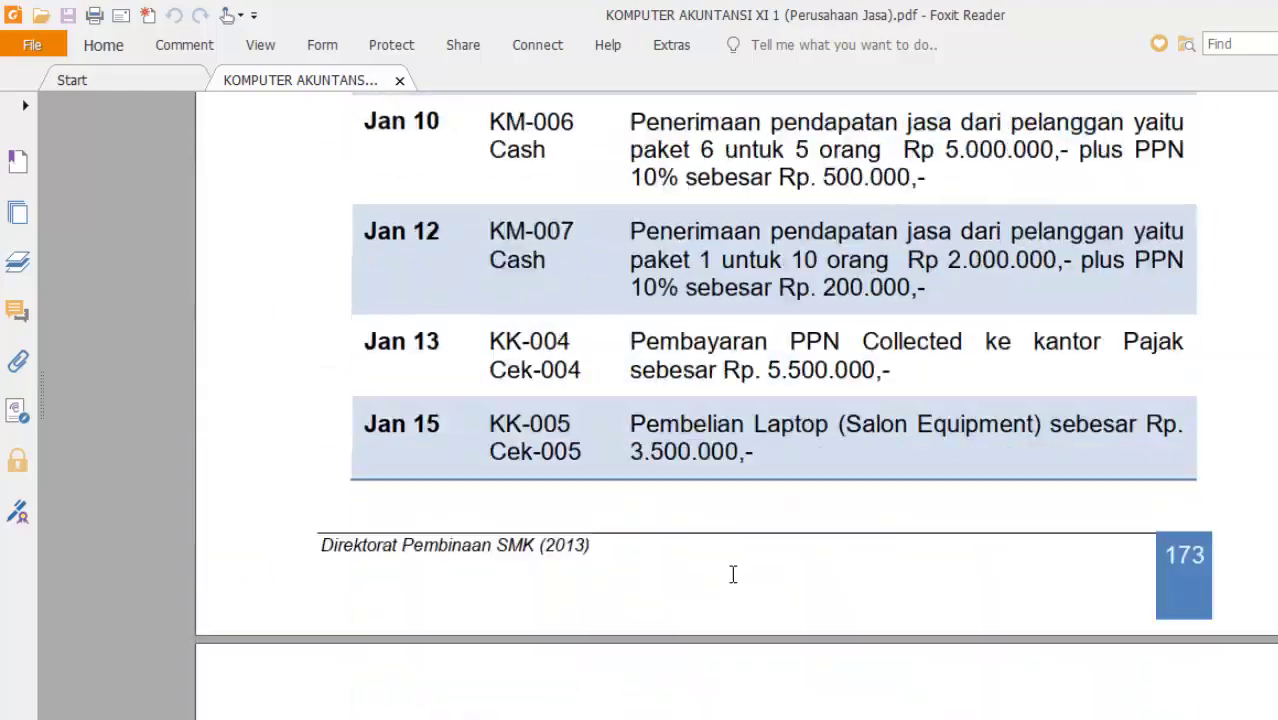
# - Look up the Historical Balancing account number in the Lisa Beauty Salon account list of the Foxit Reader PDF
pyautogui.scroll(-20, 733, 574)
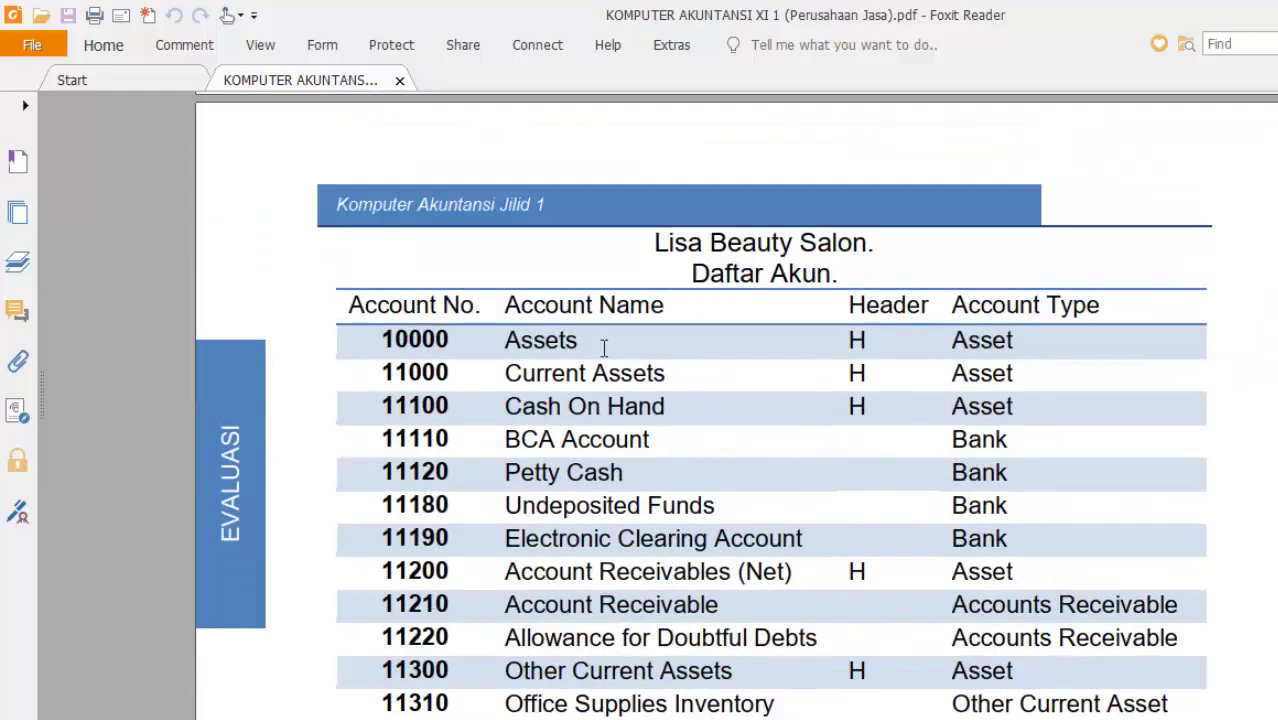
pyautogui.scroll(-1, 557, 483)
pyautogui.moveTo(537, 282); pyautogui.dragTo(686, 617)
pyautogui.click(686, 617)
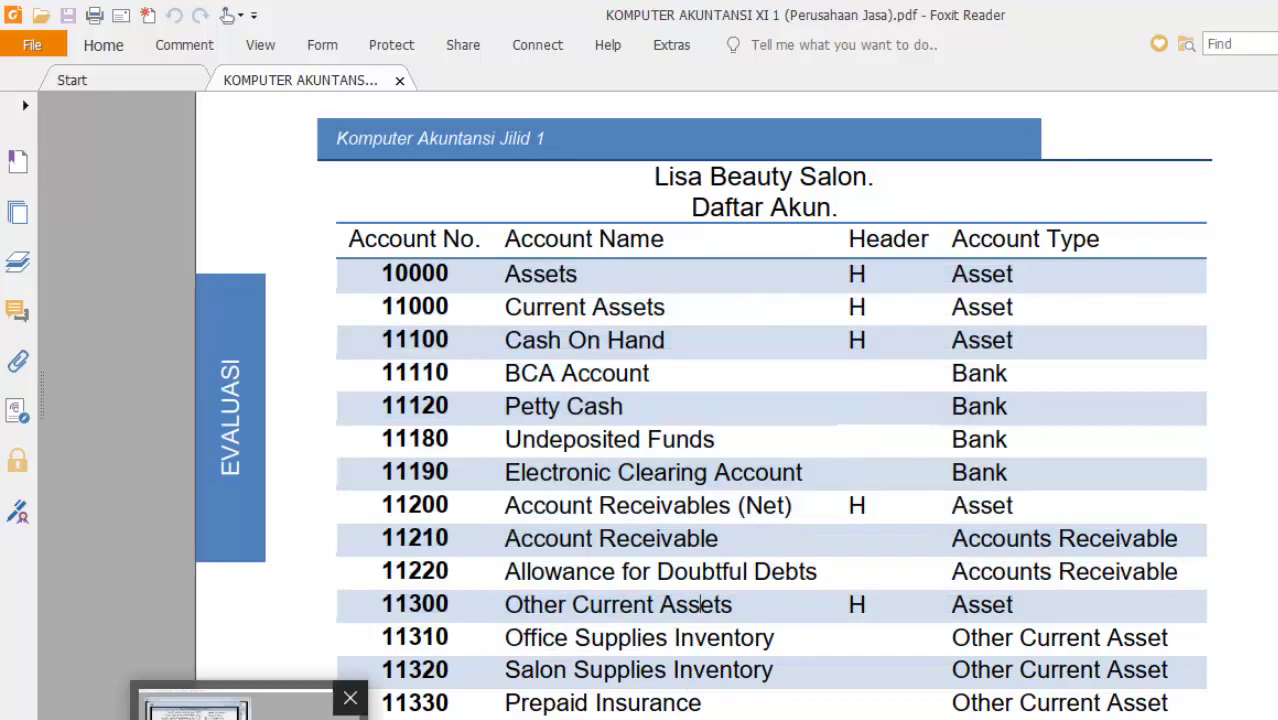
pyautogui.click(215, 700)
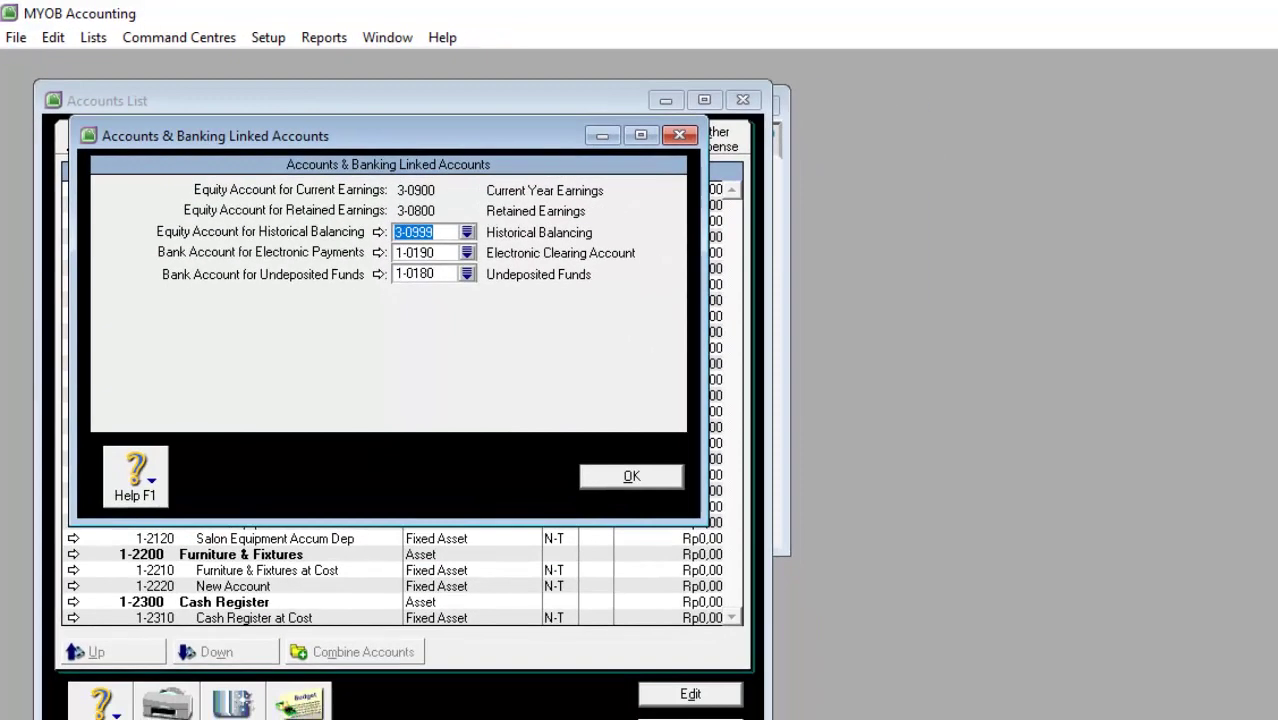
pyautogui.scroll(-5, 650, 572)
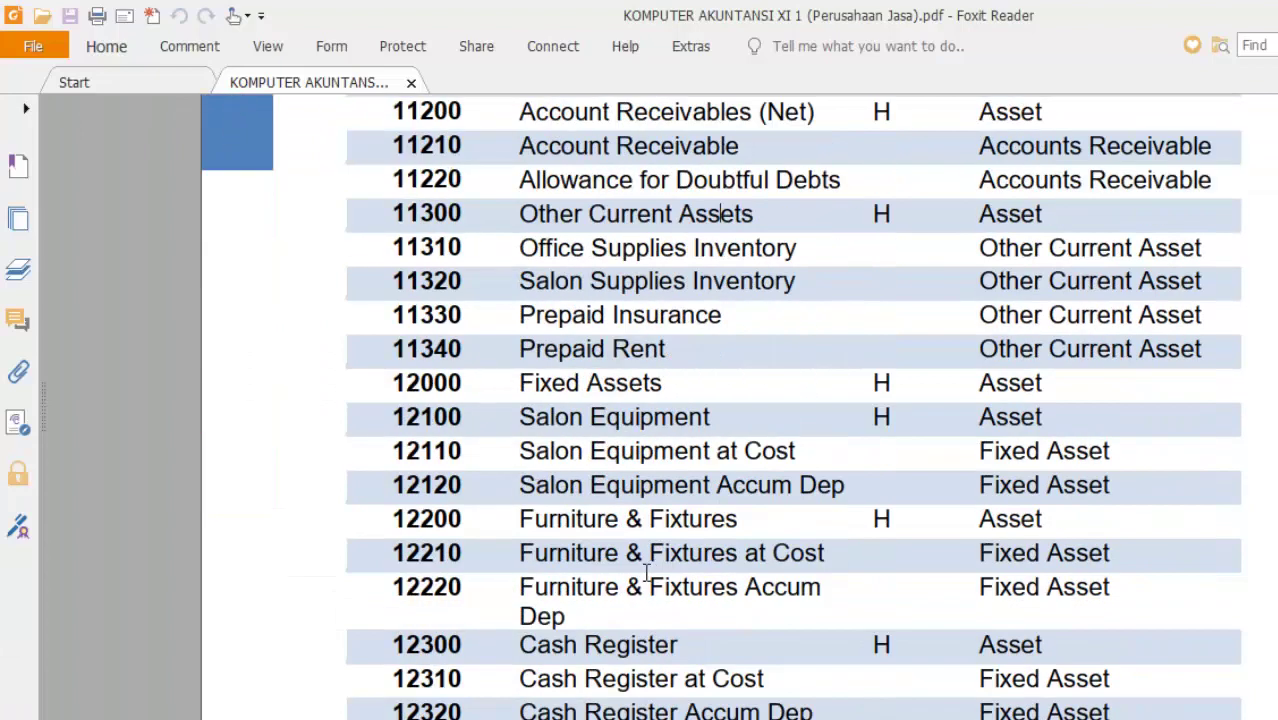
pyautogui.scroll(-12, 613, 565)
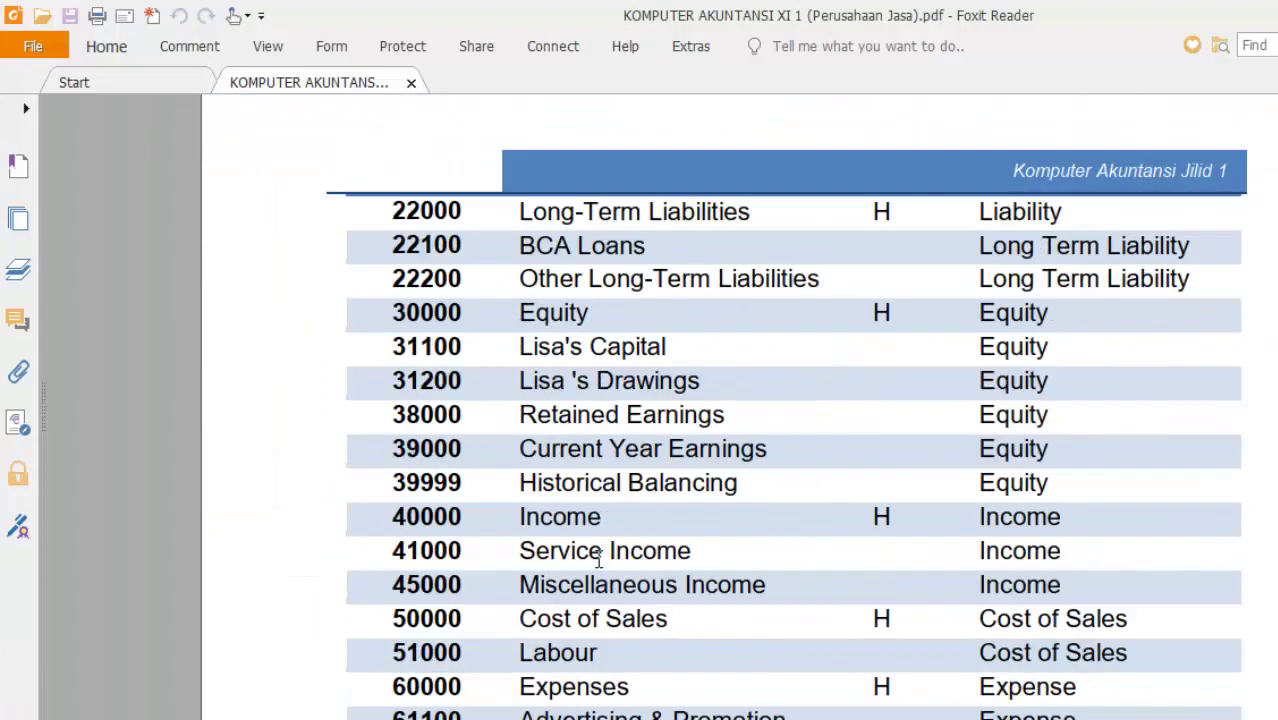
pyautogui.moveTo(391, 483); pyautogui.dragTo(745, 488)
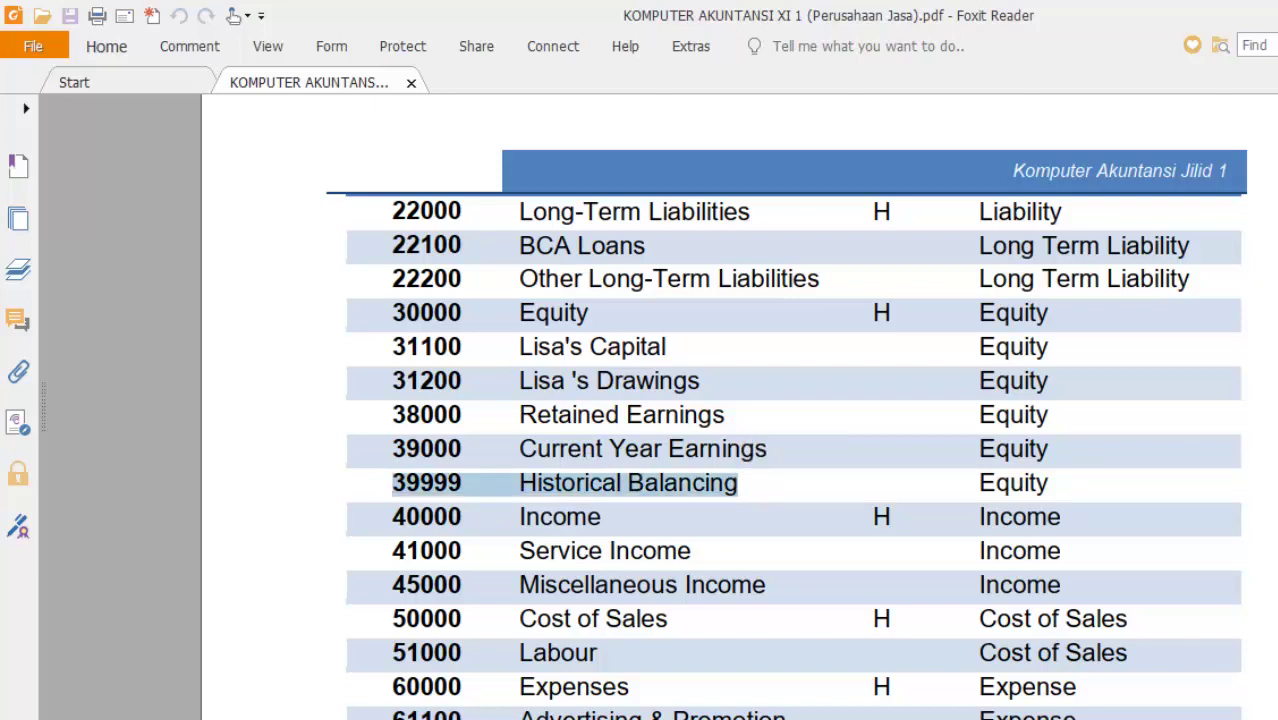
# - Switch to MYOB Accounting and link historical balancing to account 3-9999 and electronic payments to account 1-1190
pyautogui.hotkey('alt', 'Tab')
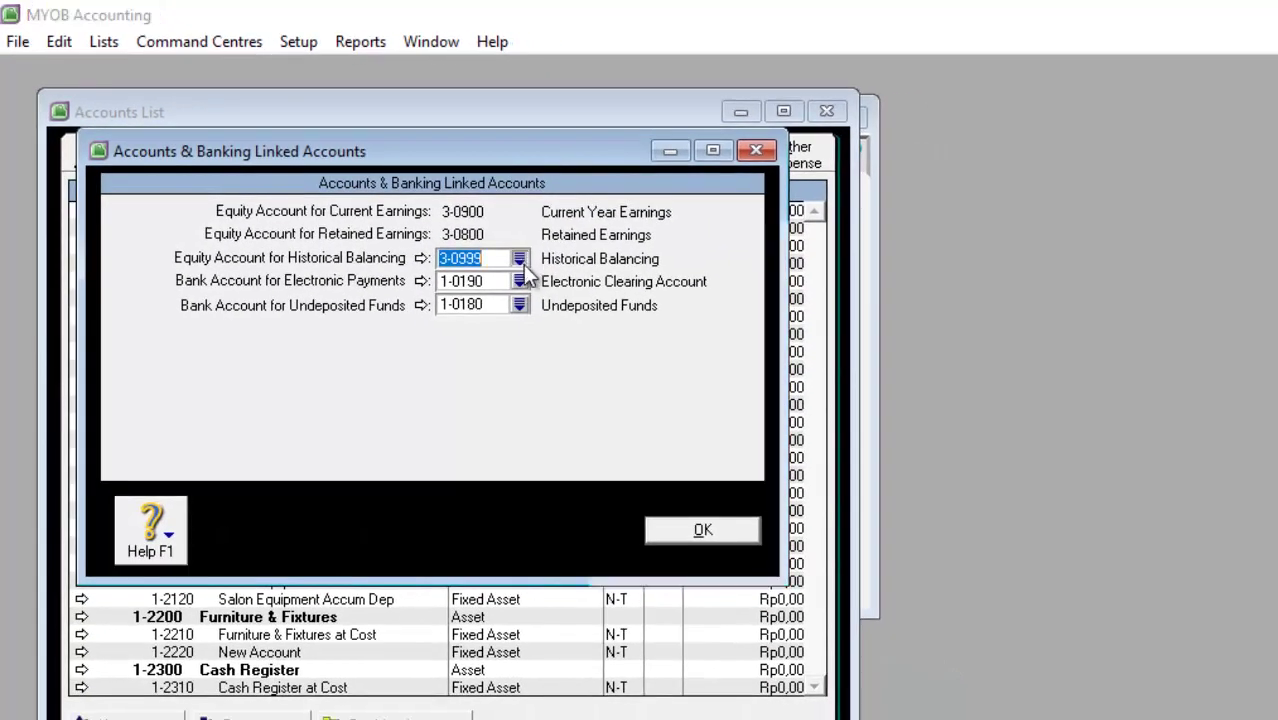
pyautogui.click(571, 285)
pyautogui.doubleClick(766, 495)
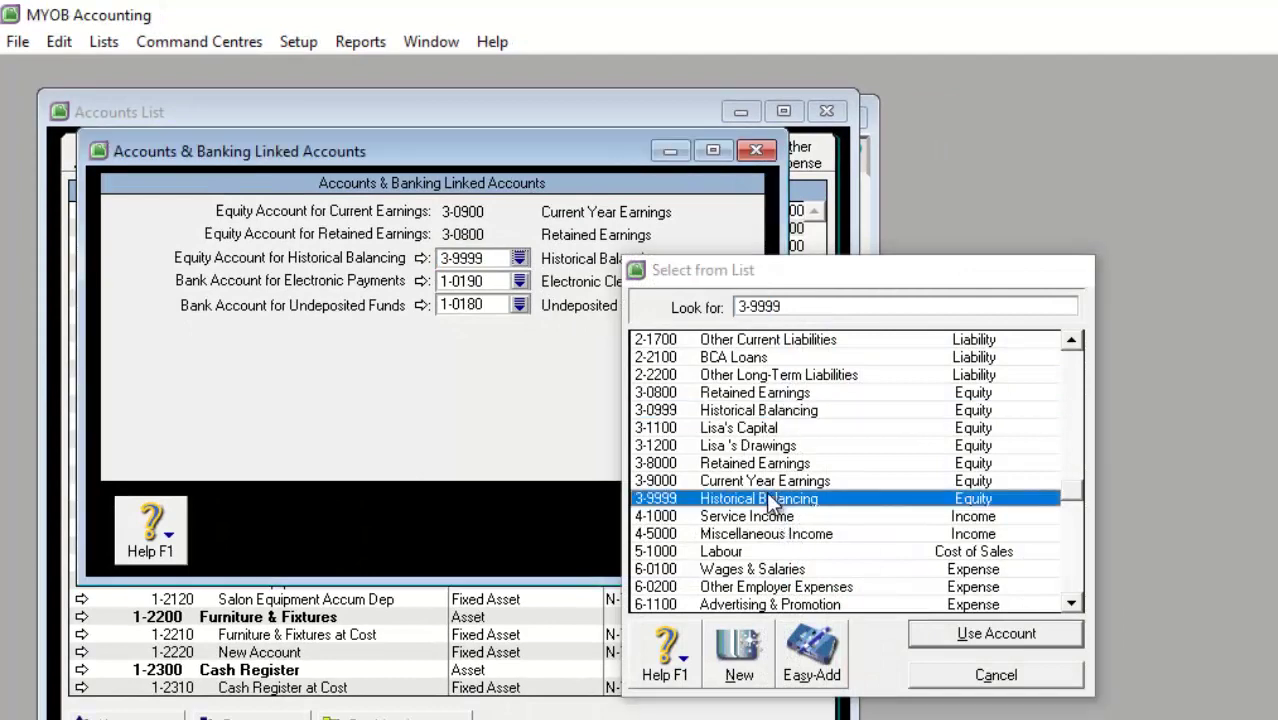
pyautogui.click(519, 281)
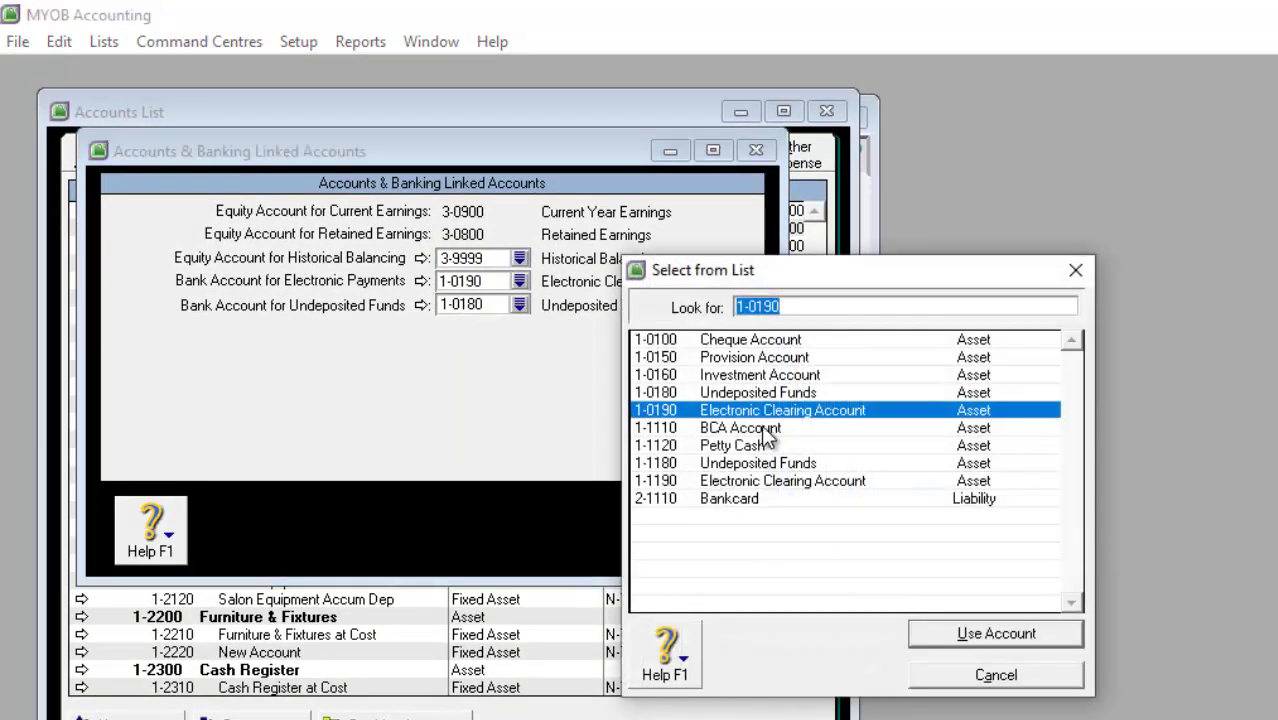
pyautogui.doubleClick(809, 481)
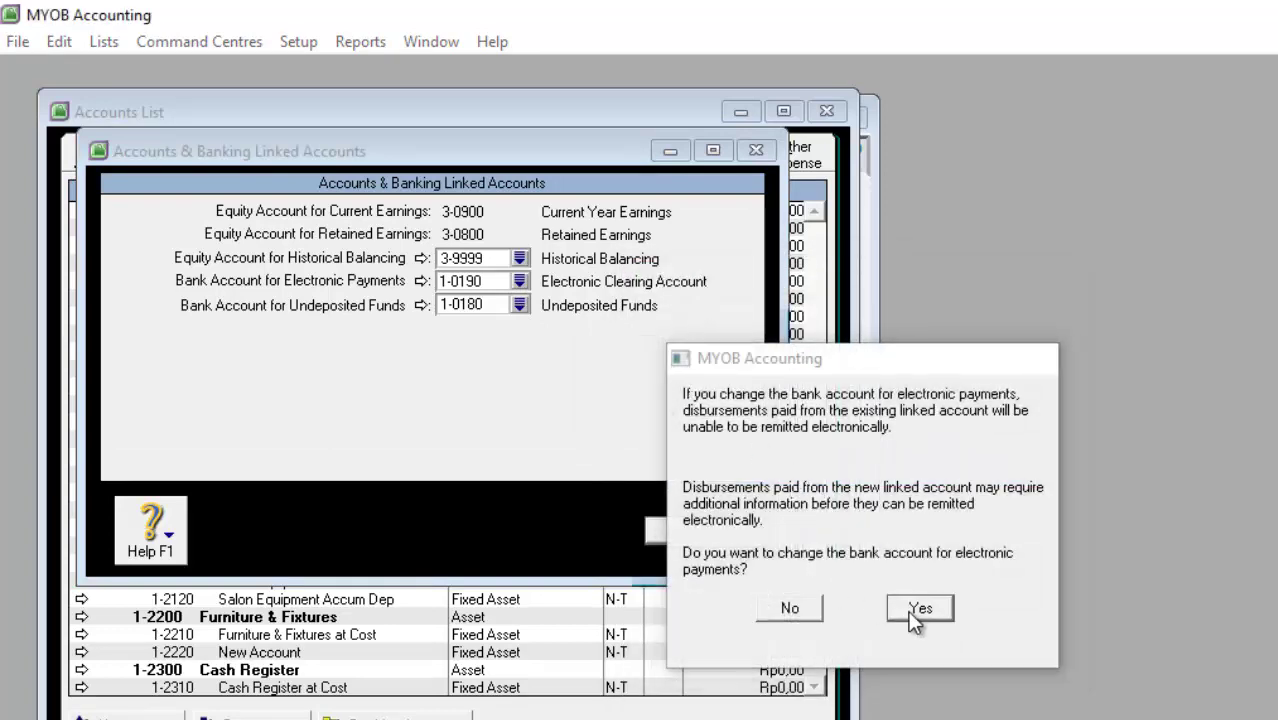
pyautogui.click(915, 609)
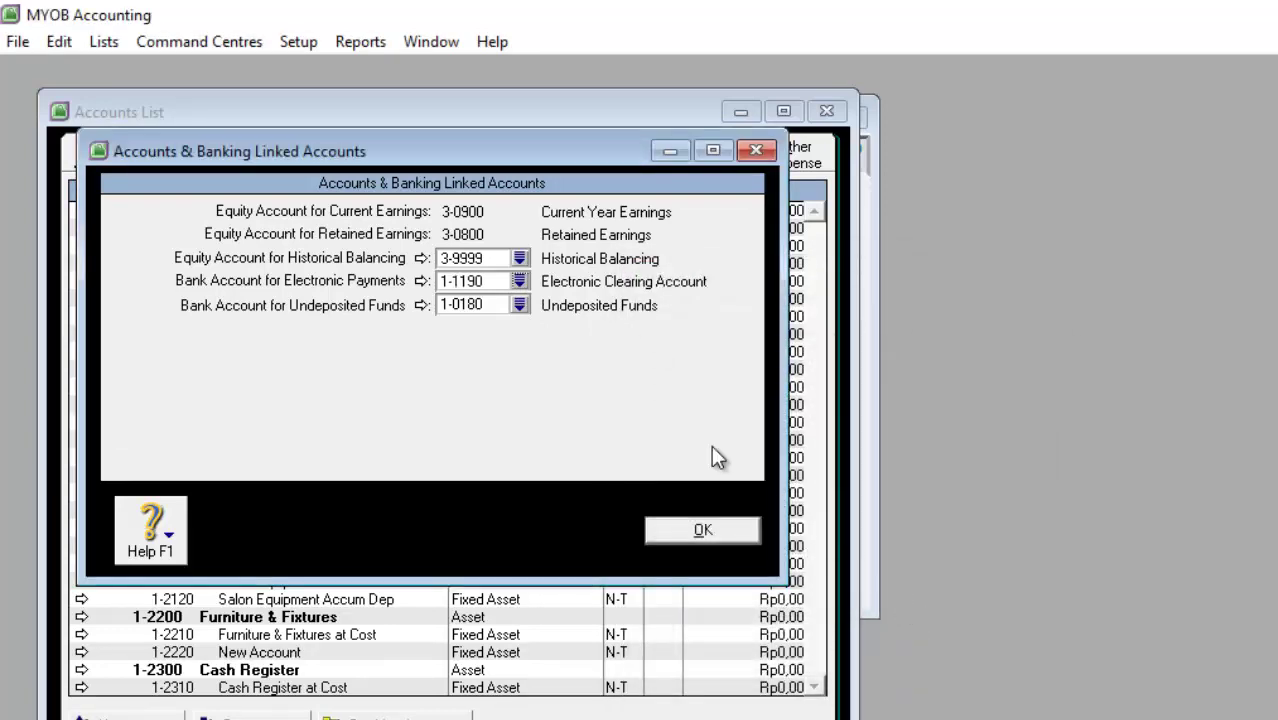
# - Link the bank account for undeposited funds to 1-1180 Undeposited Funds and save the Accounts & Banking linked accounts
pyautogui.click(520, 300)
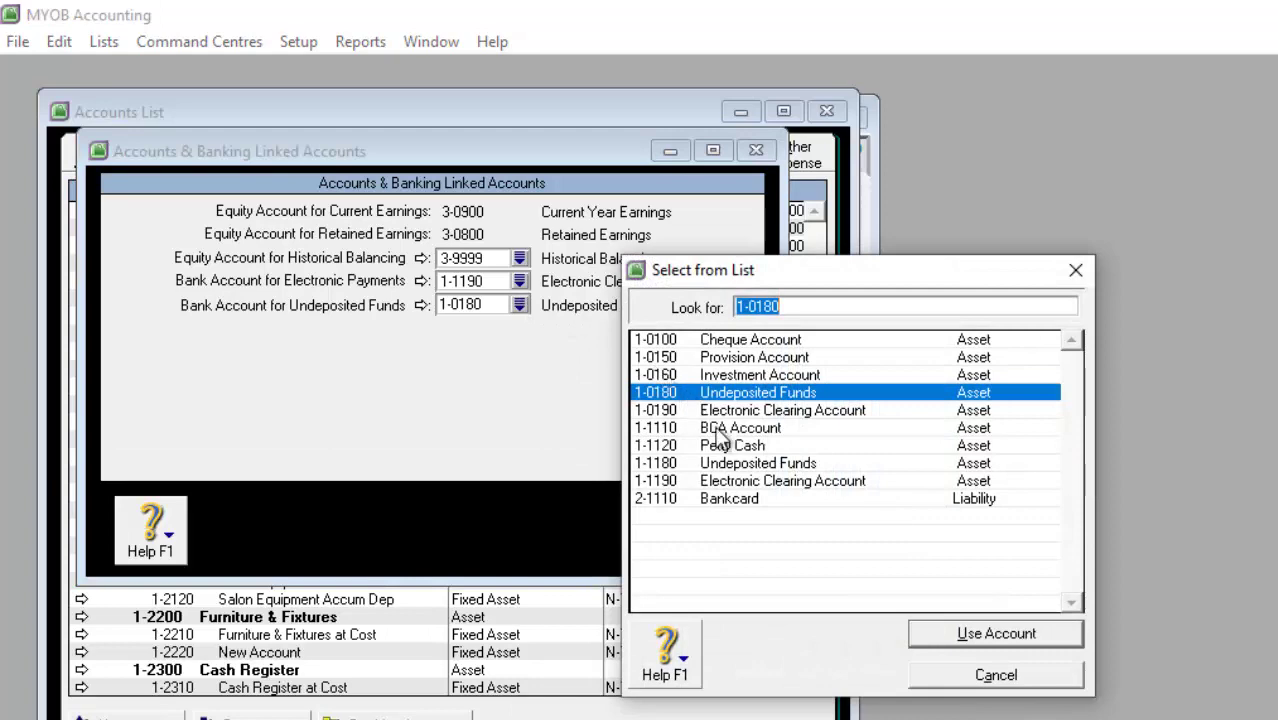
pyautogui.doubleClick(742, 470)
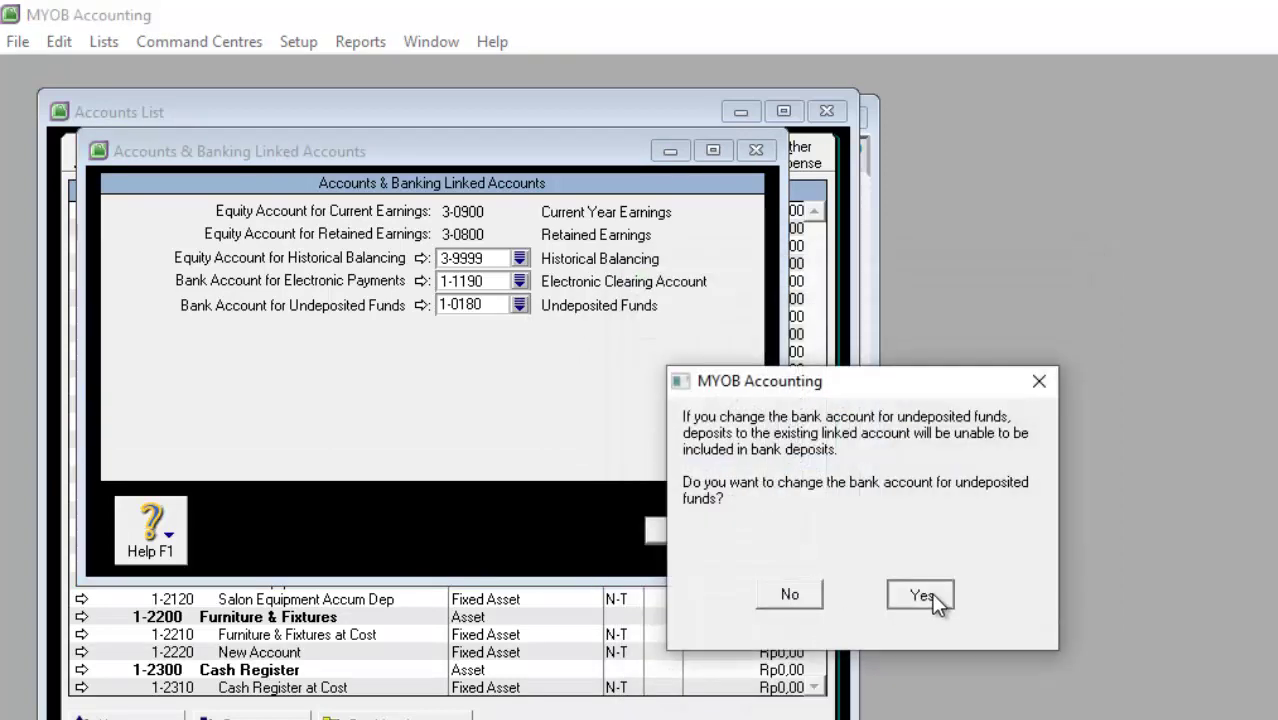
pyautogui.click(925, 595)
pyautogui.click(716, 529)
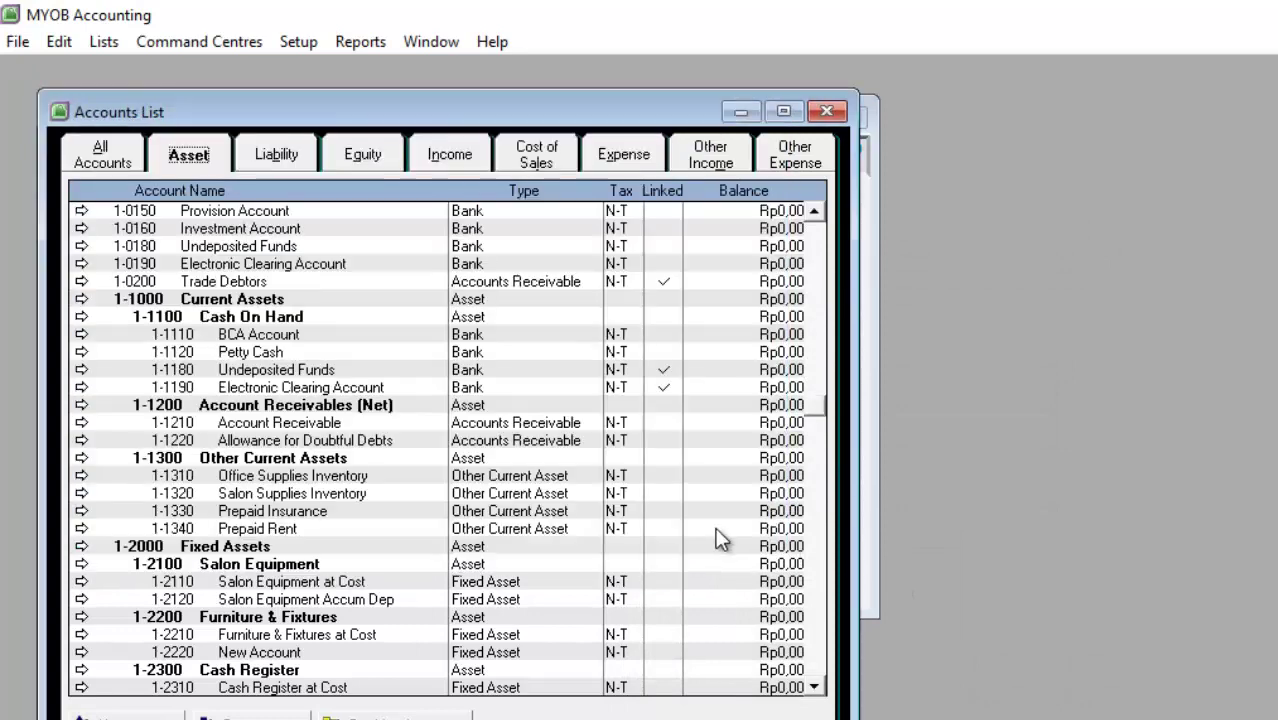
# - In the Sales linked accounts, set the asset account for tracking receivables to 1-1210 Account Receivable
pyautogui.click(298, 41)
pyautogui.moveTo(326, 120)
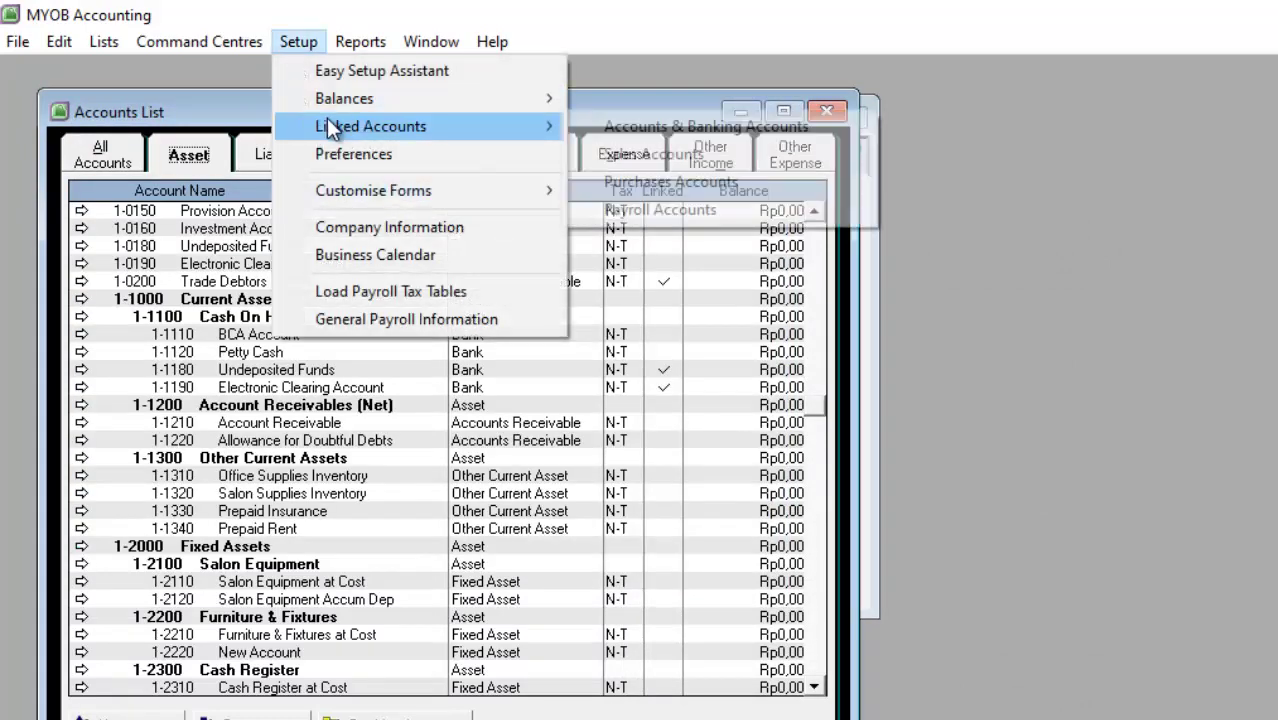
pyautogui.click(654, 156)
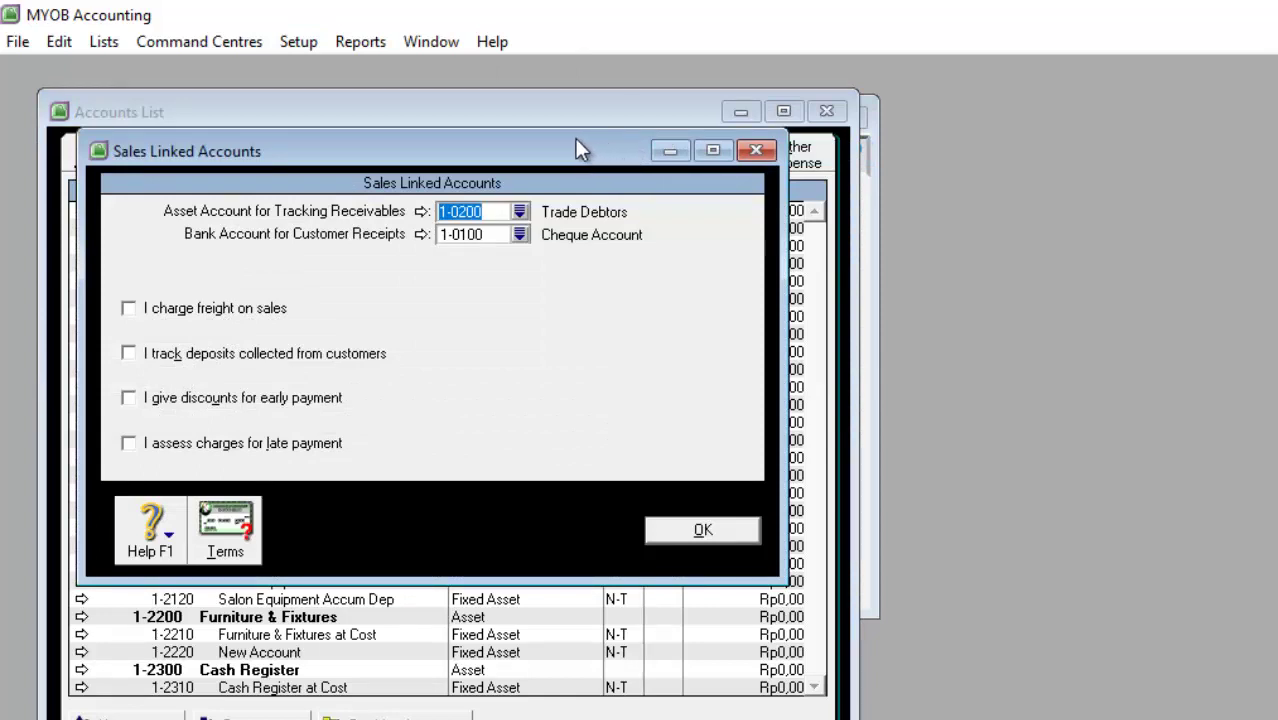
pyautogui.click(520, 213)
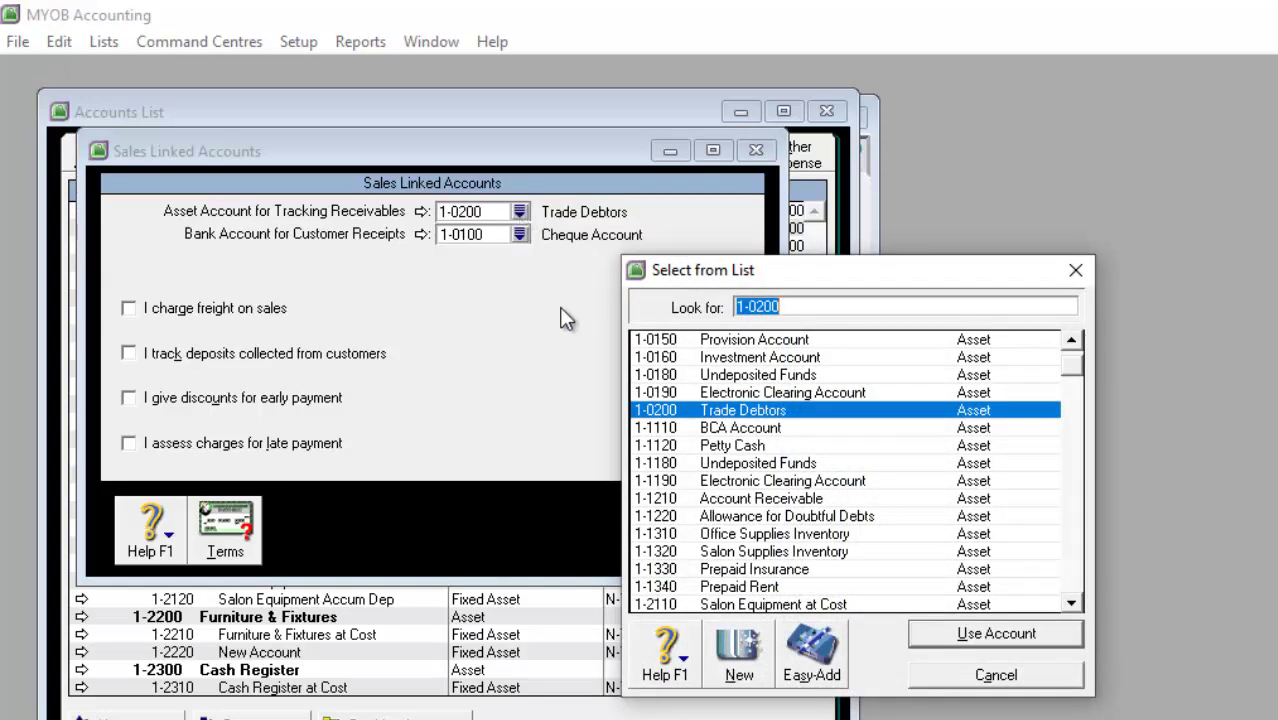
pyautogui.click(766, 501)
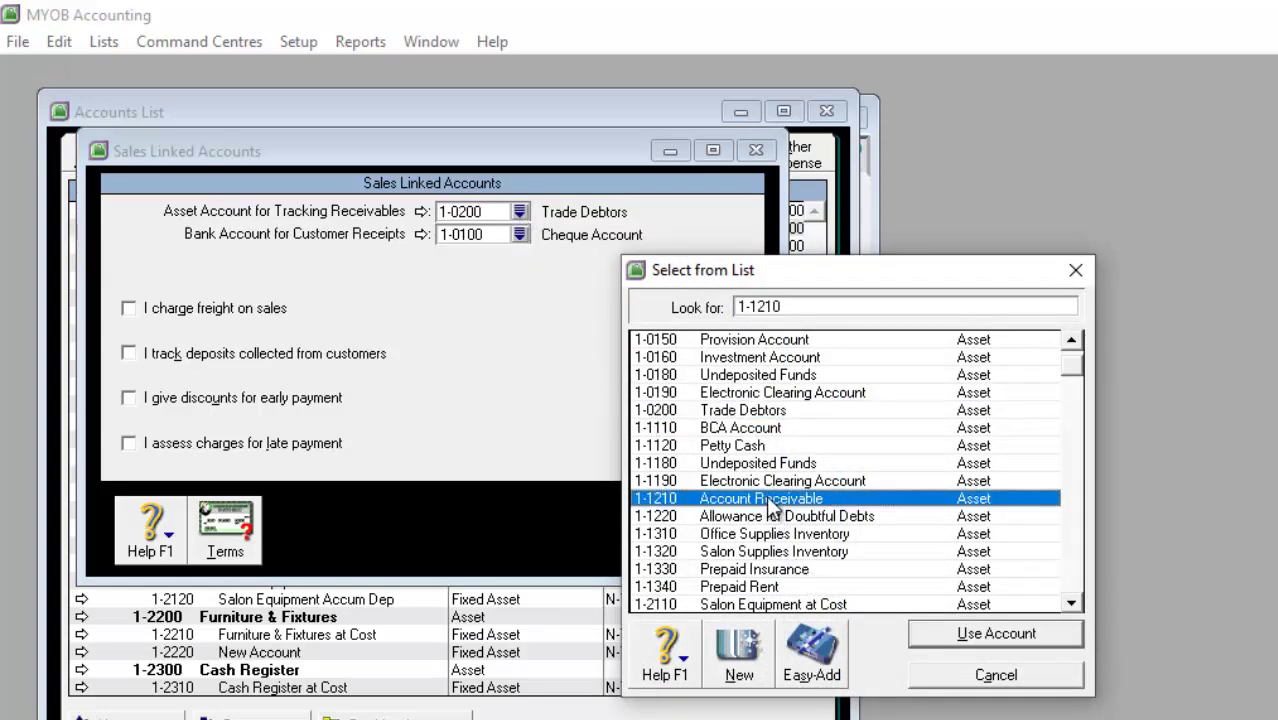
pyautogui.doubleClick(768, 500)
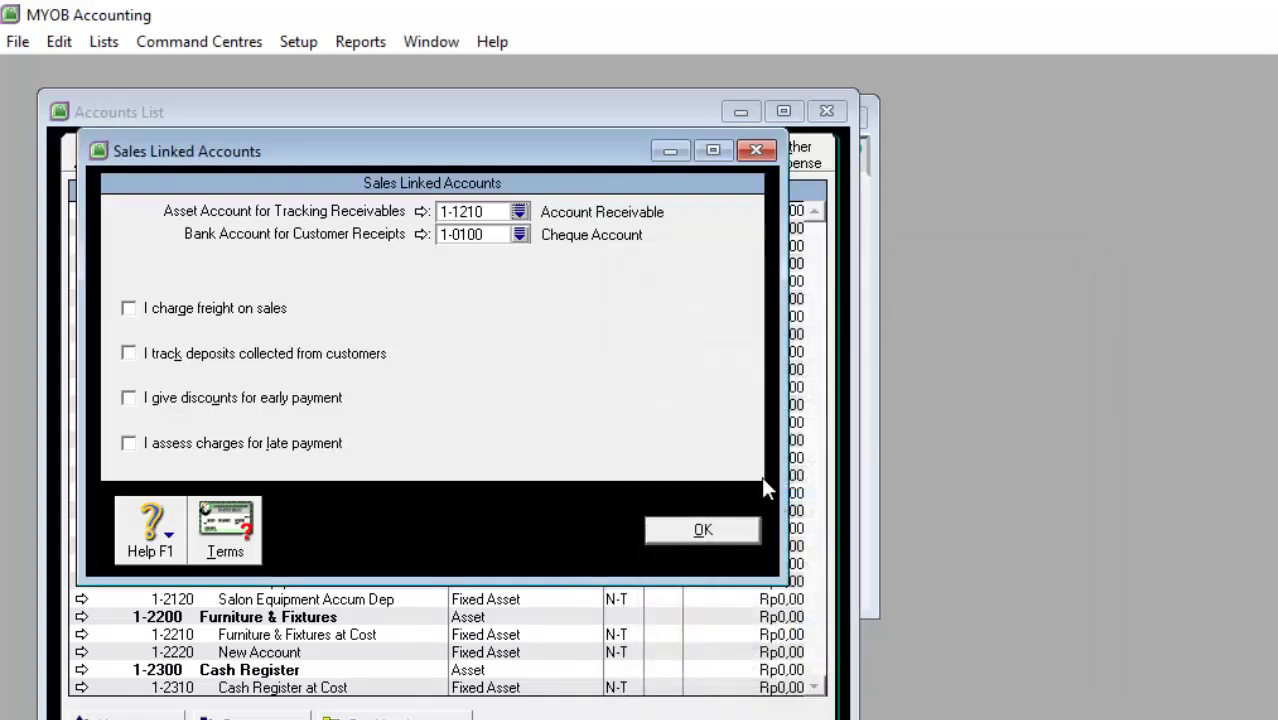
# - Set the bank account for customer receipts to 1-1110 BCA Account and save the Sales linked accounts
pyautogui.click(519, 235)
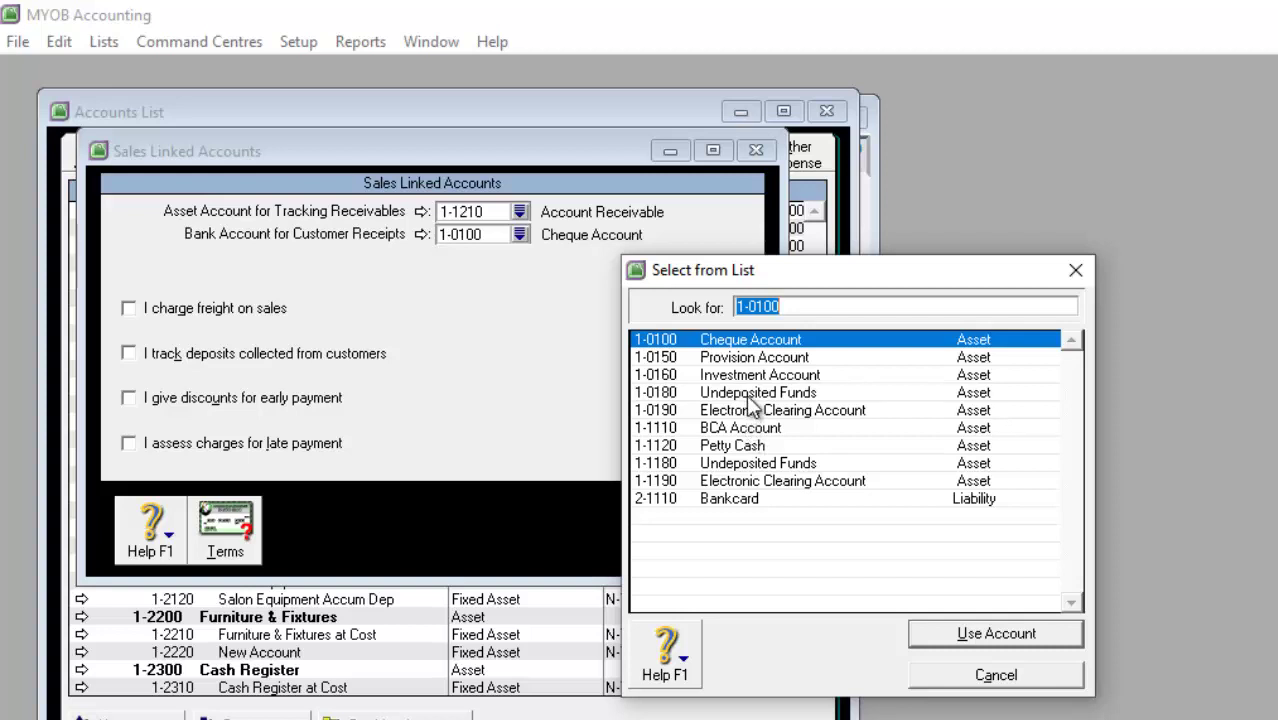
pyautogui.doubleClick(752, 430)
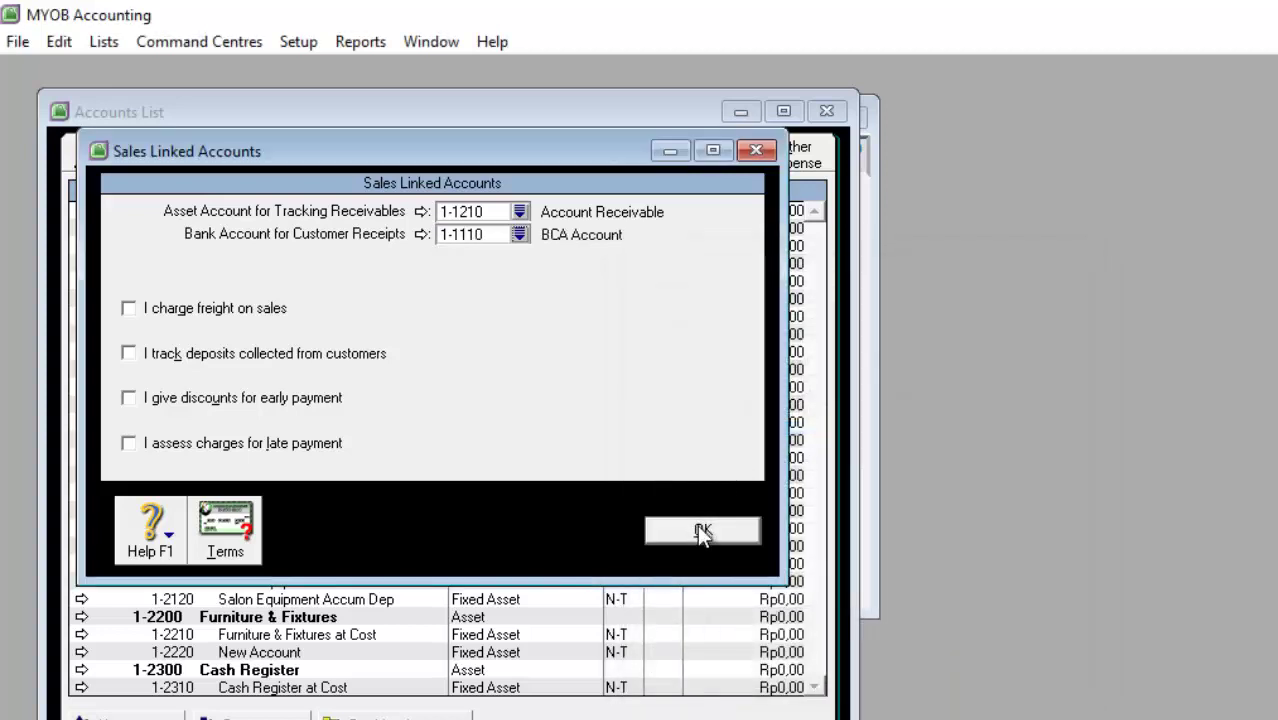
pyautogui.click(700, 529)
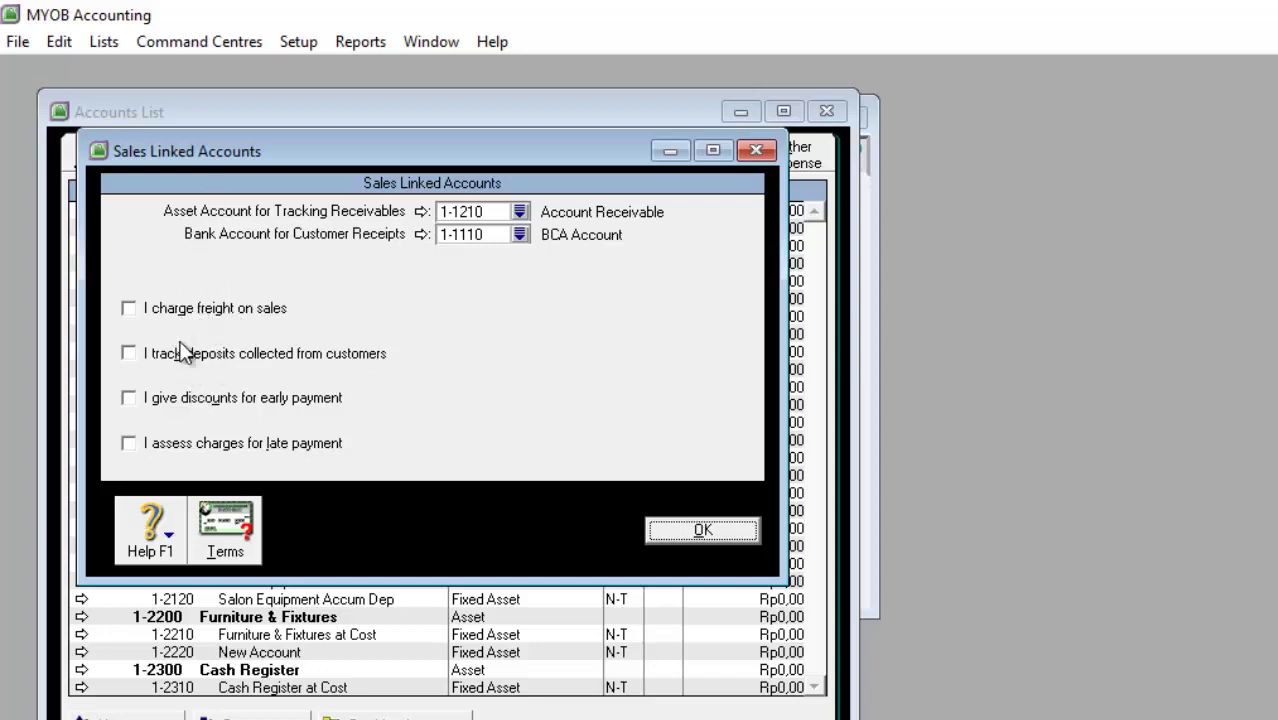
pyautogui.click(697, 531)
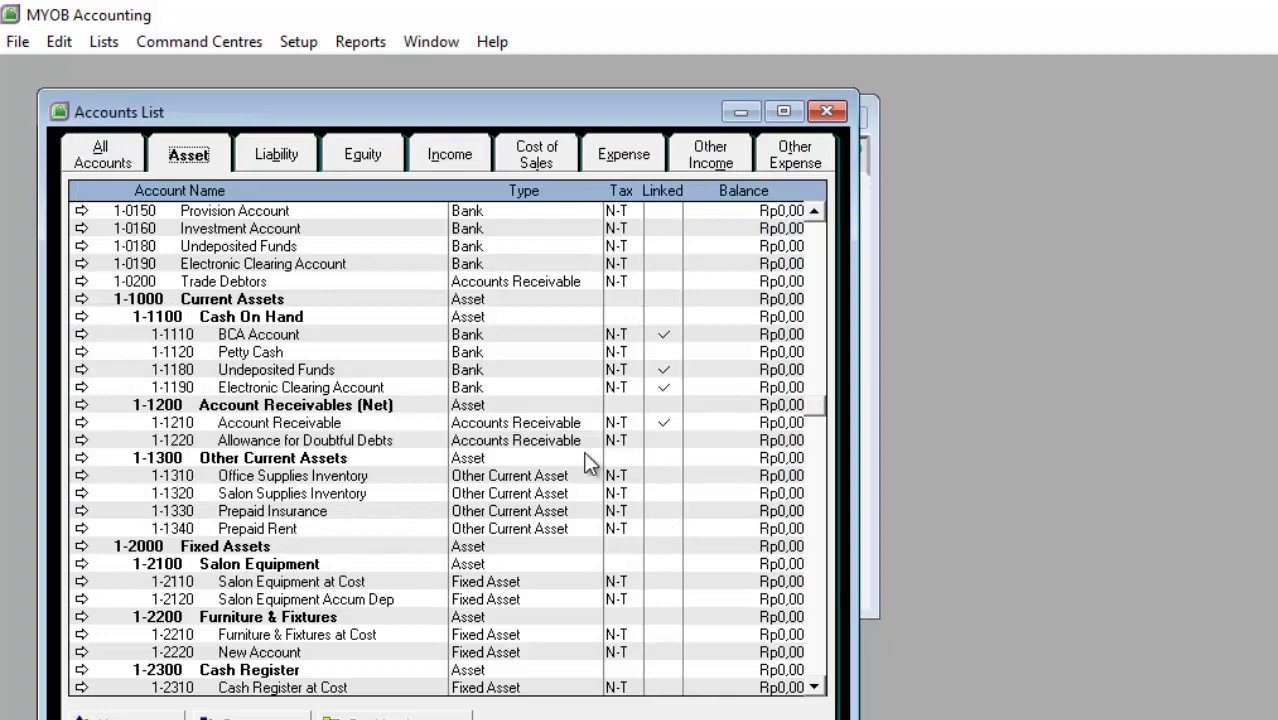
# - In the Purchases linked accounts, set the liability account for tracking payables to 2-1200 Account Payable
pyautogui.click(295, 42)
pyautogui.moveTo(345, 129)
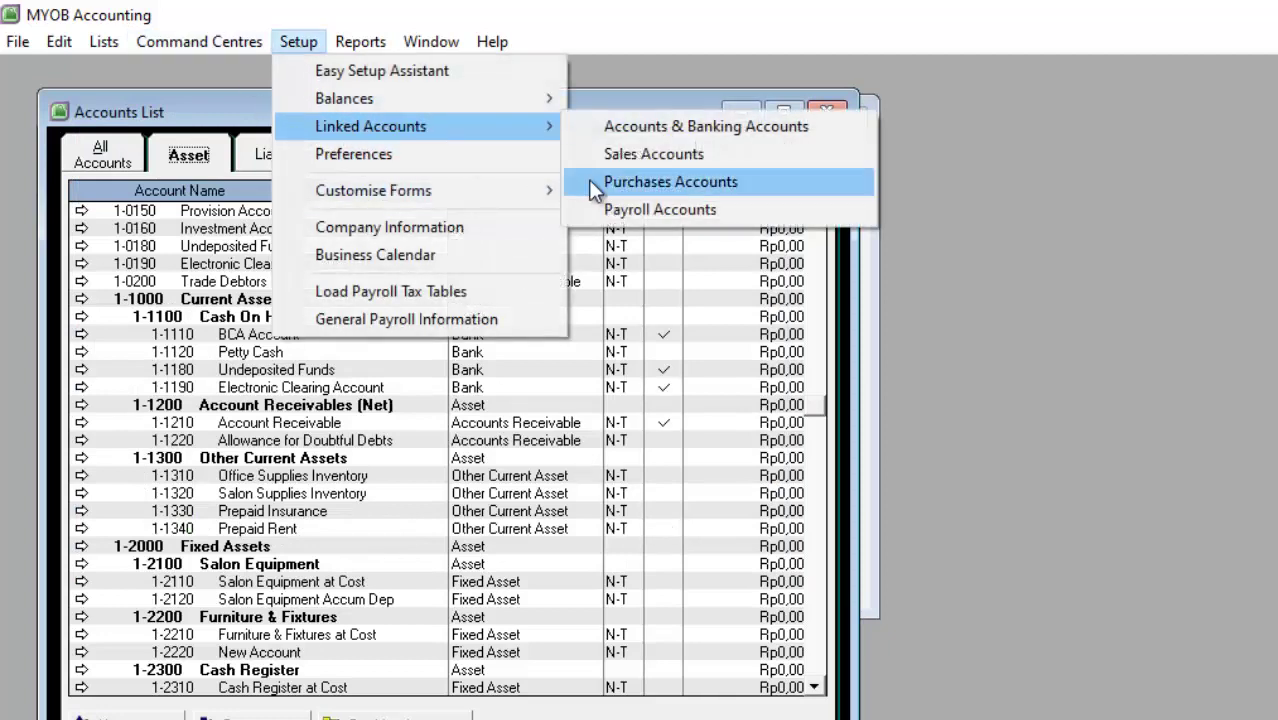
pyautogui.click(613, 189)
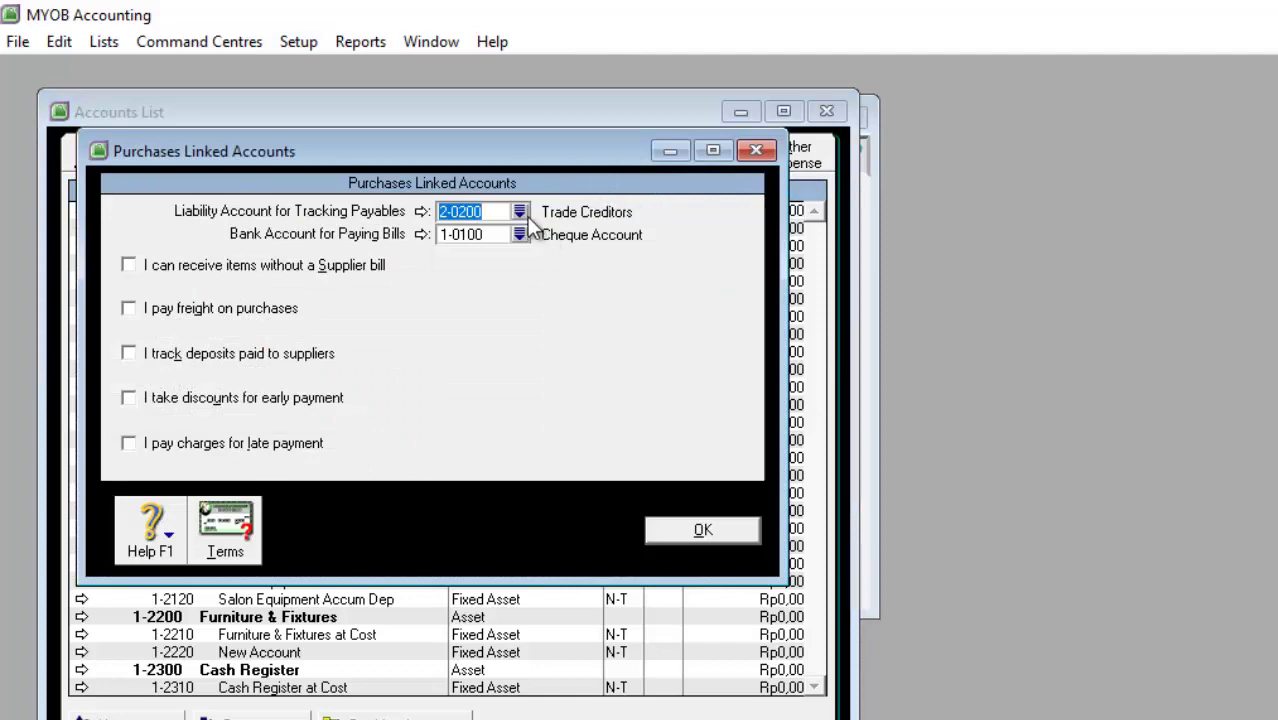
pyautogui.click(519, 212)
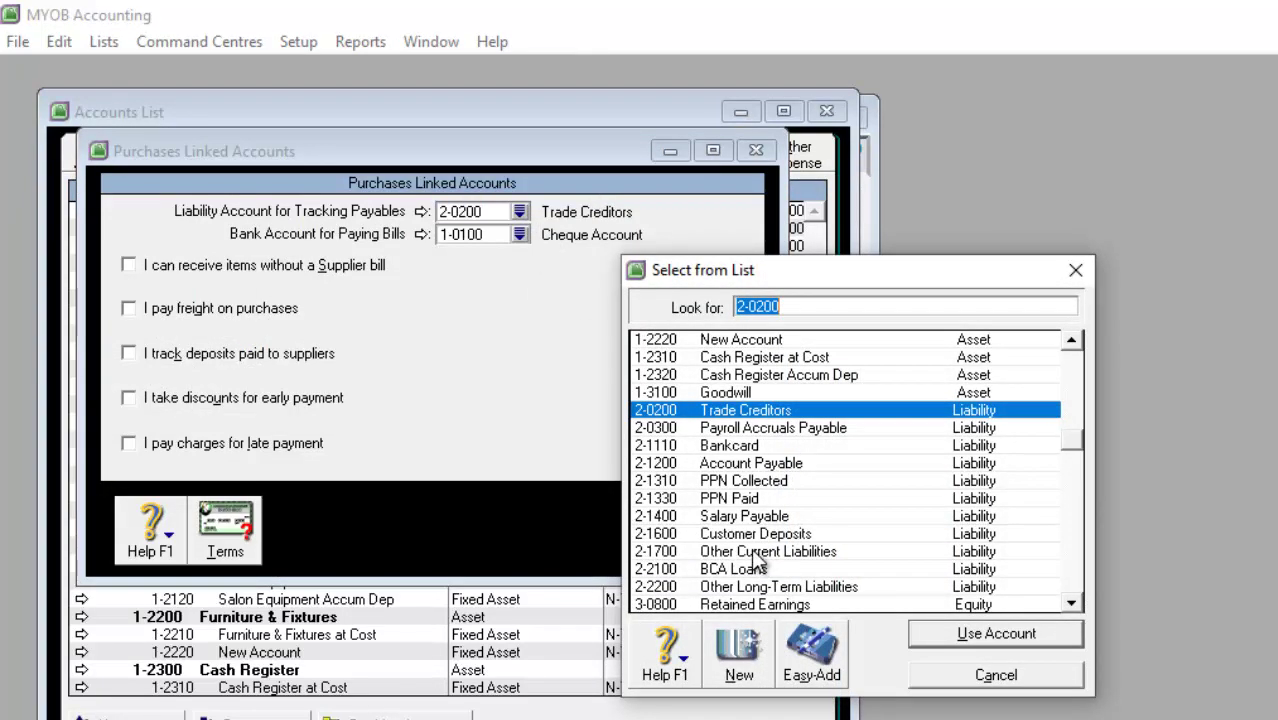
pyautogui.click(720, 466)
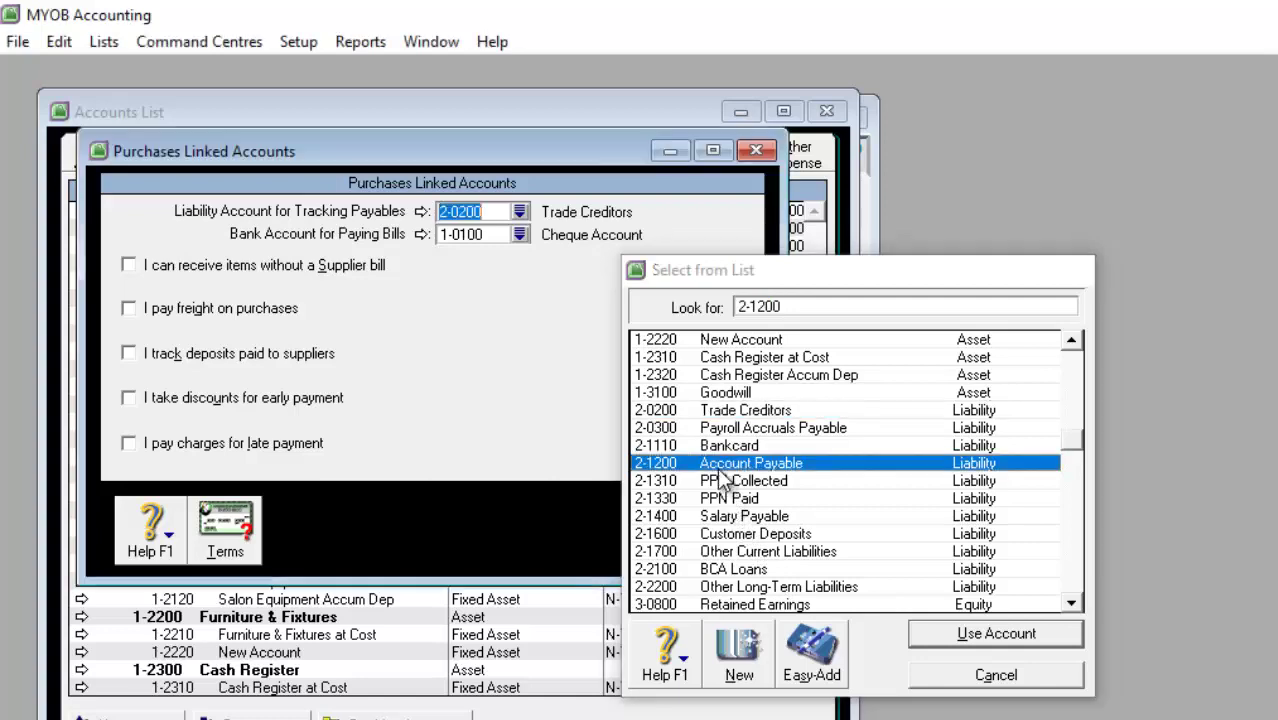
pyautogui.doubleClick(719, 470)
# - Set the bank account for paying bills to 1-1110 BCA Account and save the Purchases linked accounts
pyautogui.click(519, 235)
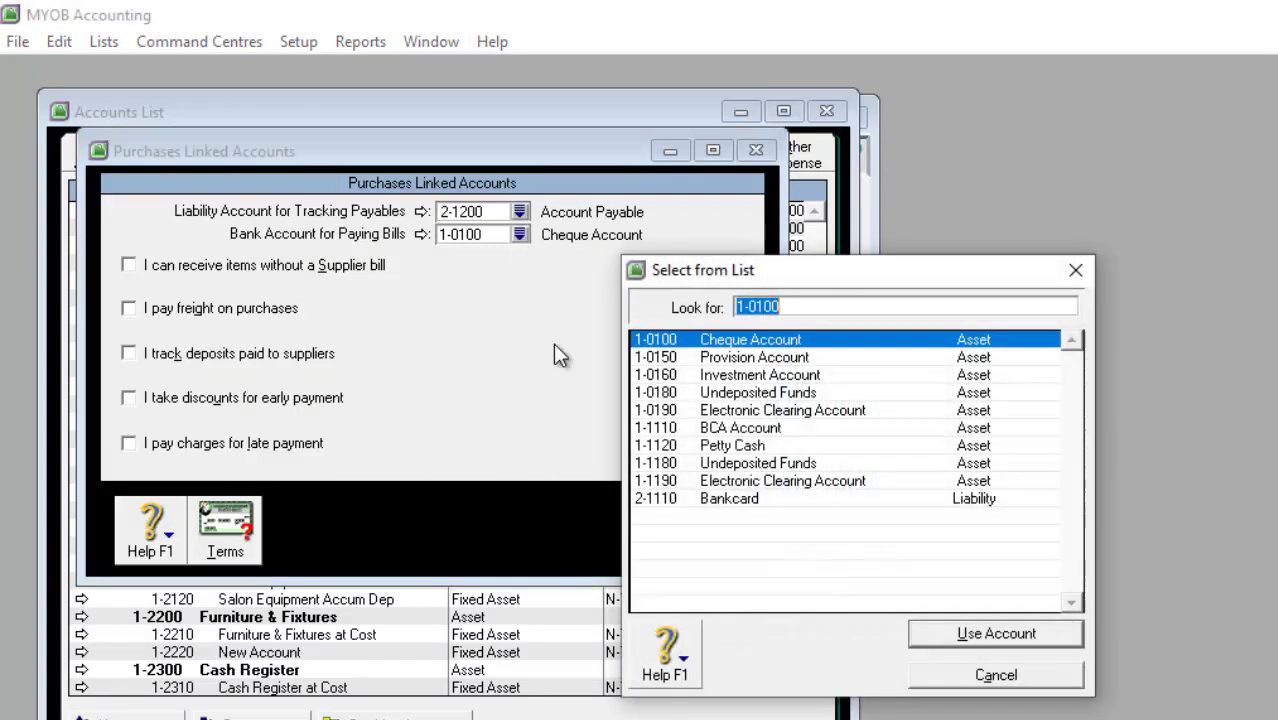
pyautogui.click(707, 424)
pyautogui.doubleClick(707, 424)
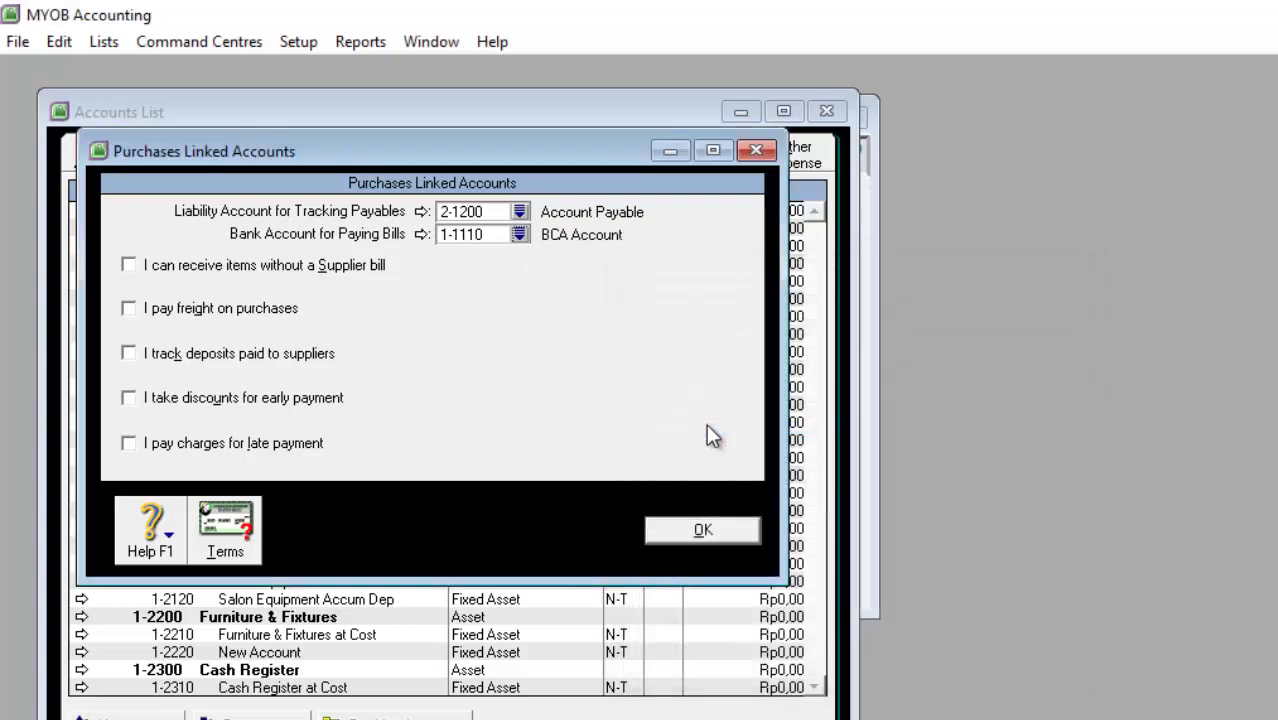
pyautogui.click(742, 526)
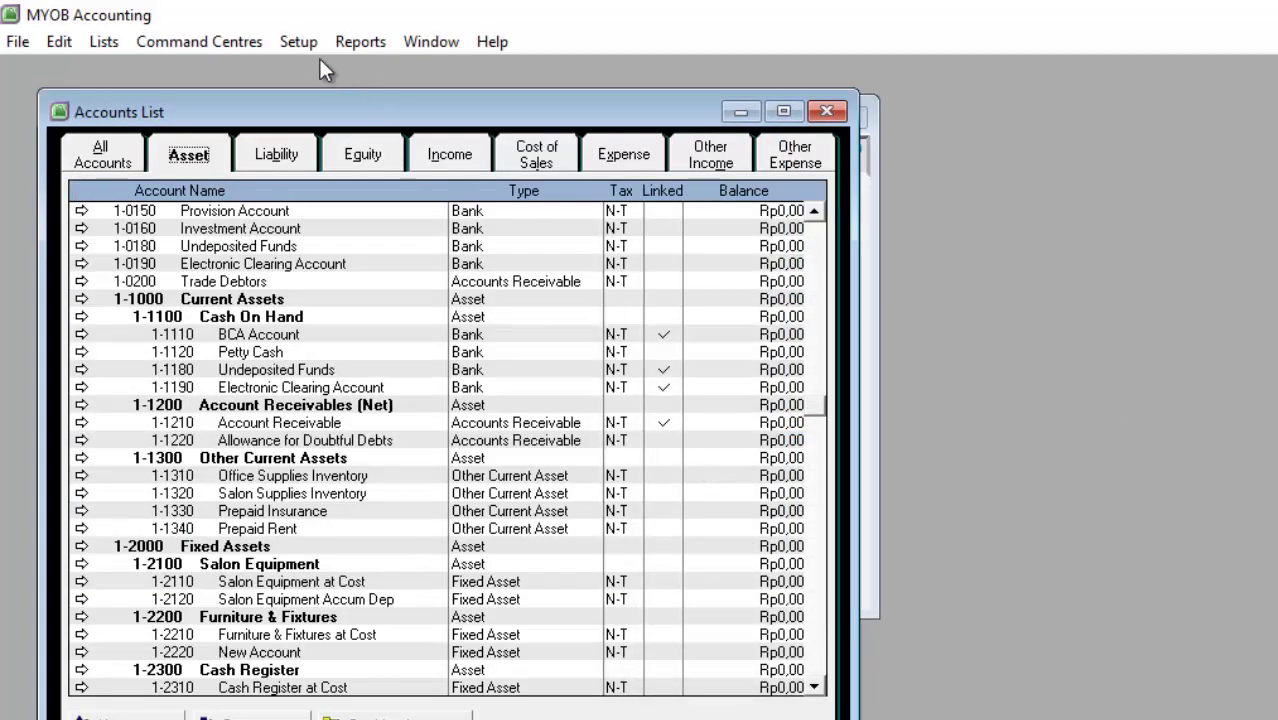
# - In the Payroll linked accounts, set the bank account for cash payments to 1-1110 BCA Account
pyautogui.click(300, 42)
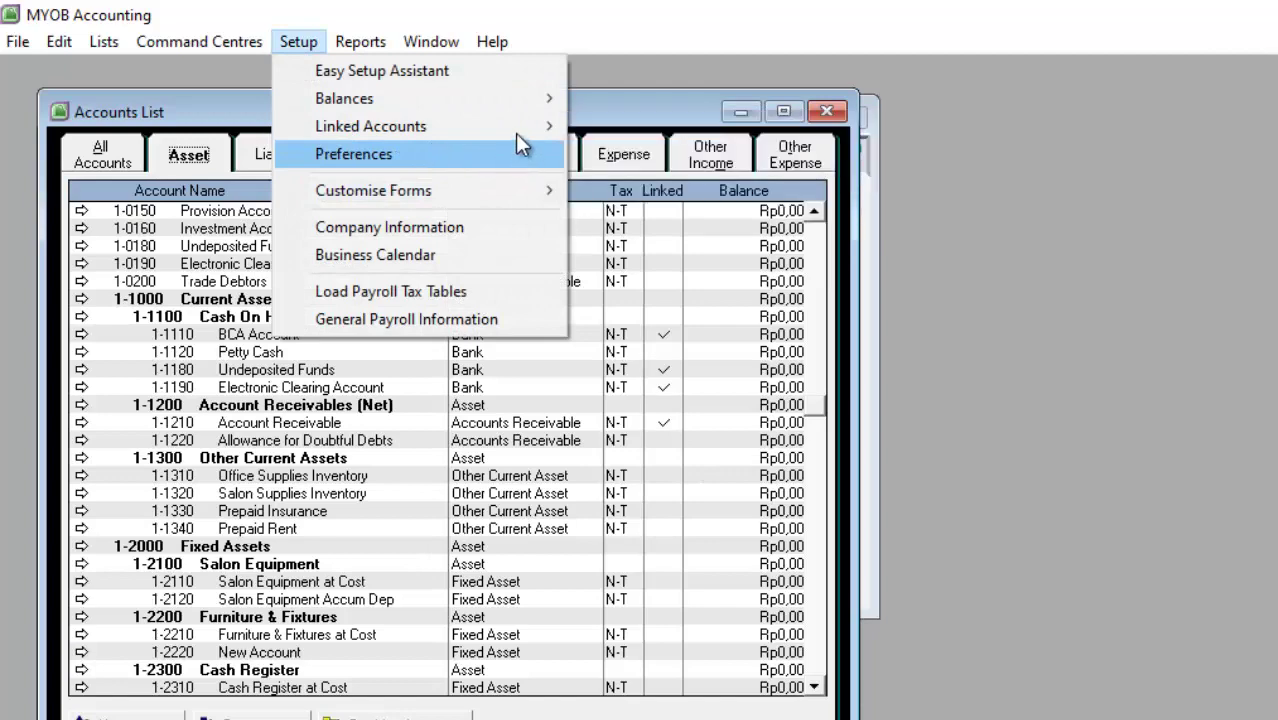
pyautogui.moveTo(525, 126)
pyautogui.click(659, 211)
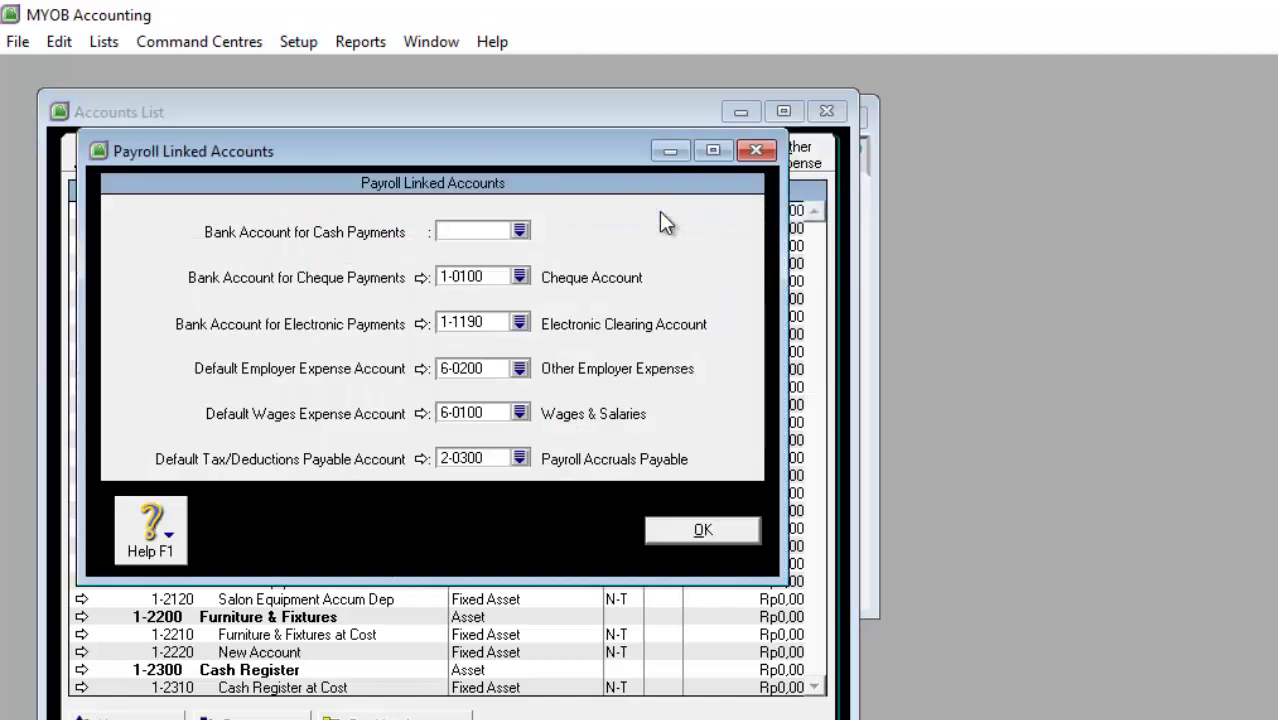
pyautogui.click(520, 231)
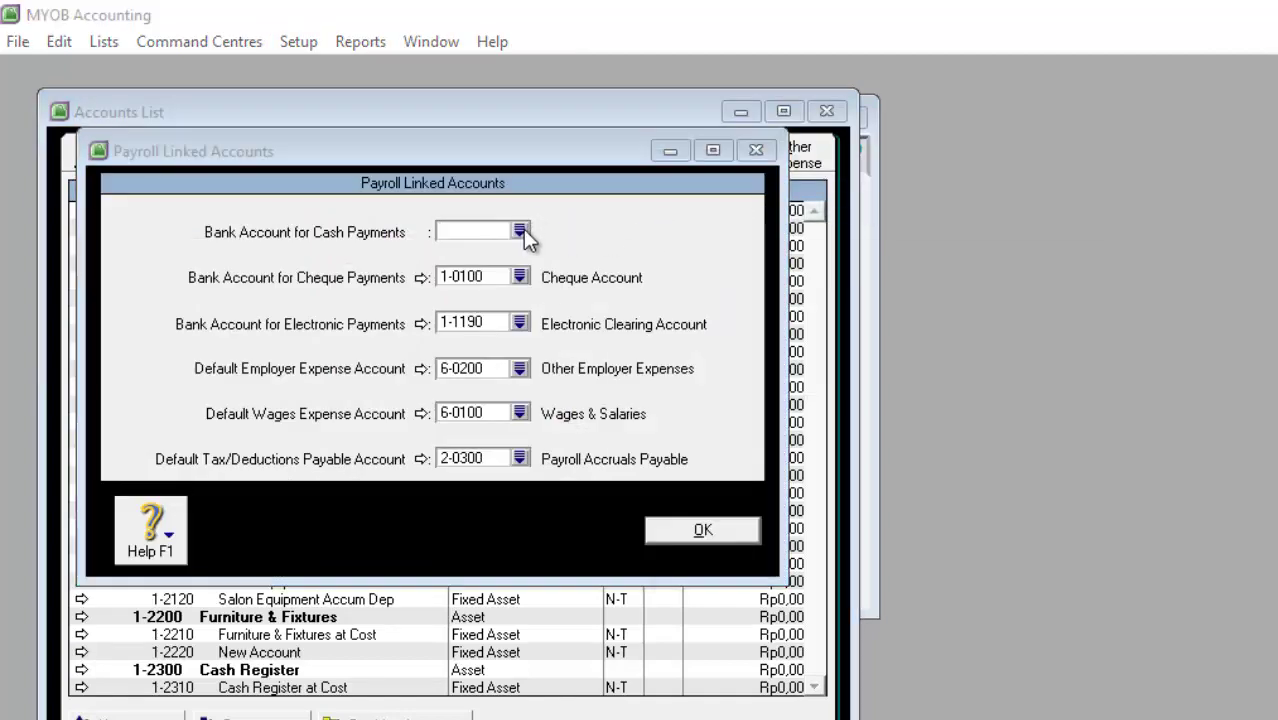
pyautogui.click(740, 410)
pyautogui.click(737, 437)
pyautogui.doubleClick(735, 437)
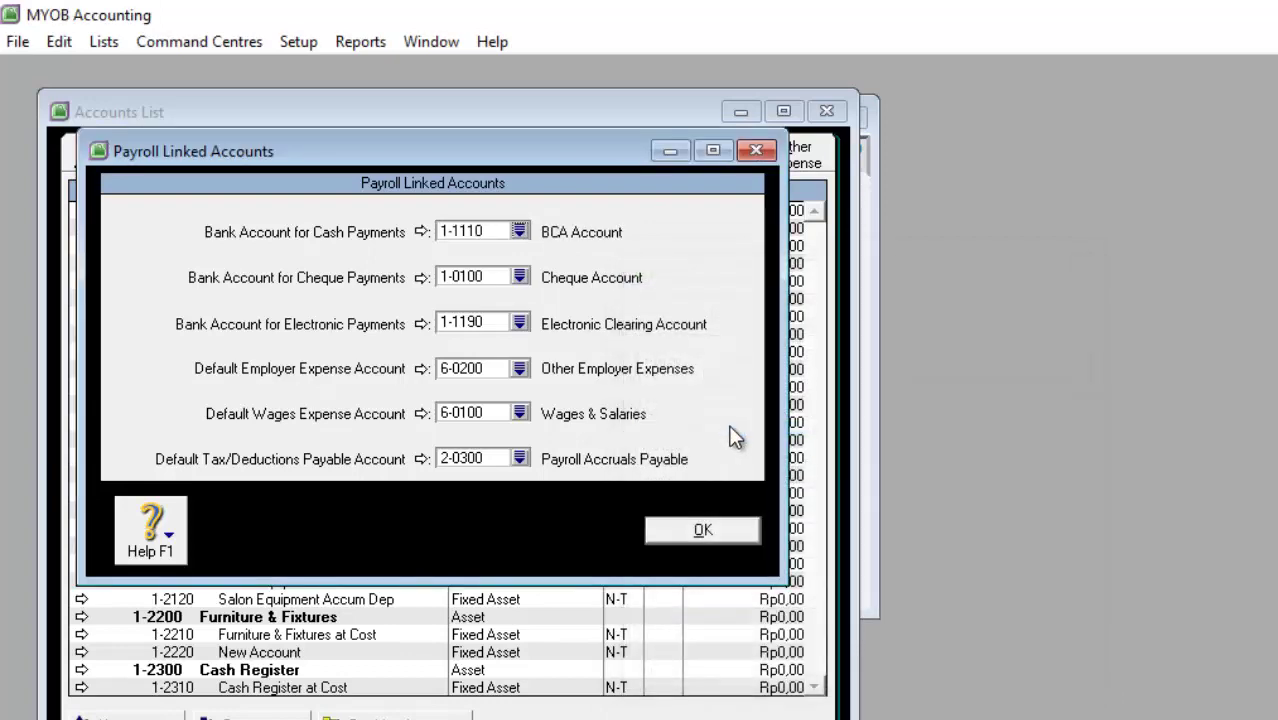
# - In the Payroll linked accounts, set the bank account for cheque payments to 1-1110 BCA Account
pyautogui.click(521, 277)
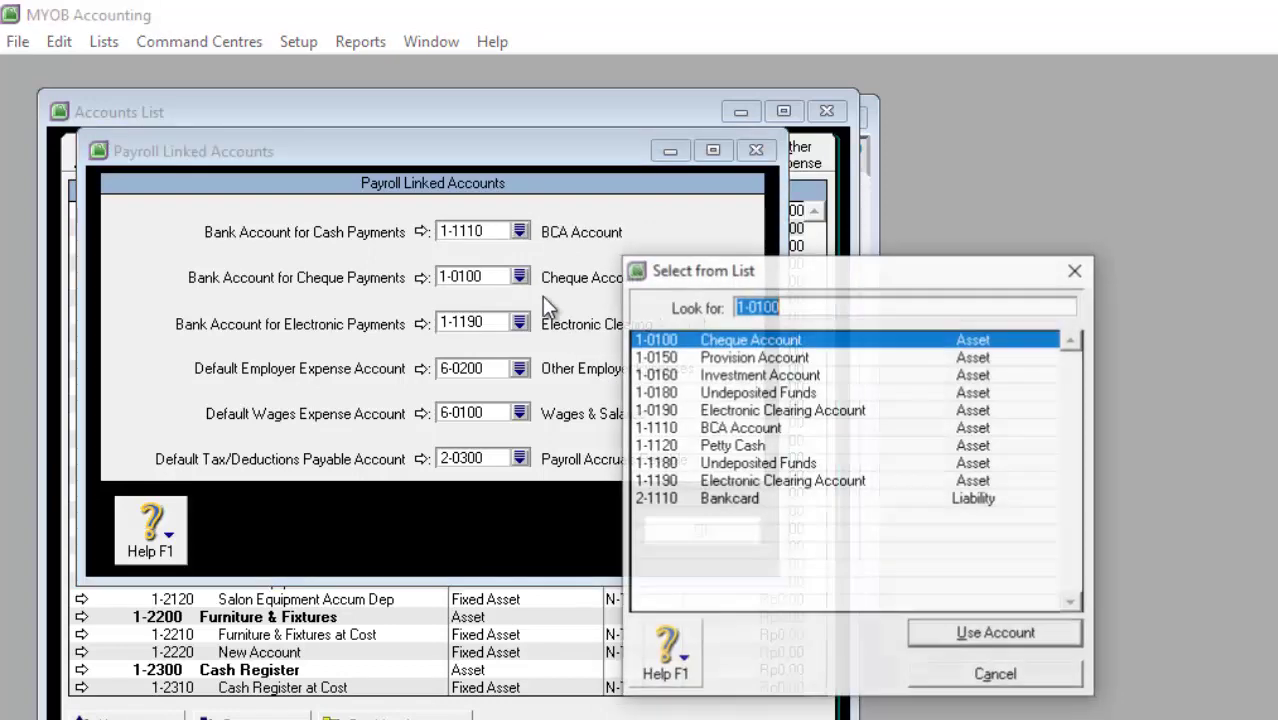
pyautogui.click(740, 430)
pyautogui.doubleClick(740, 430)
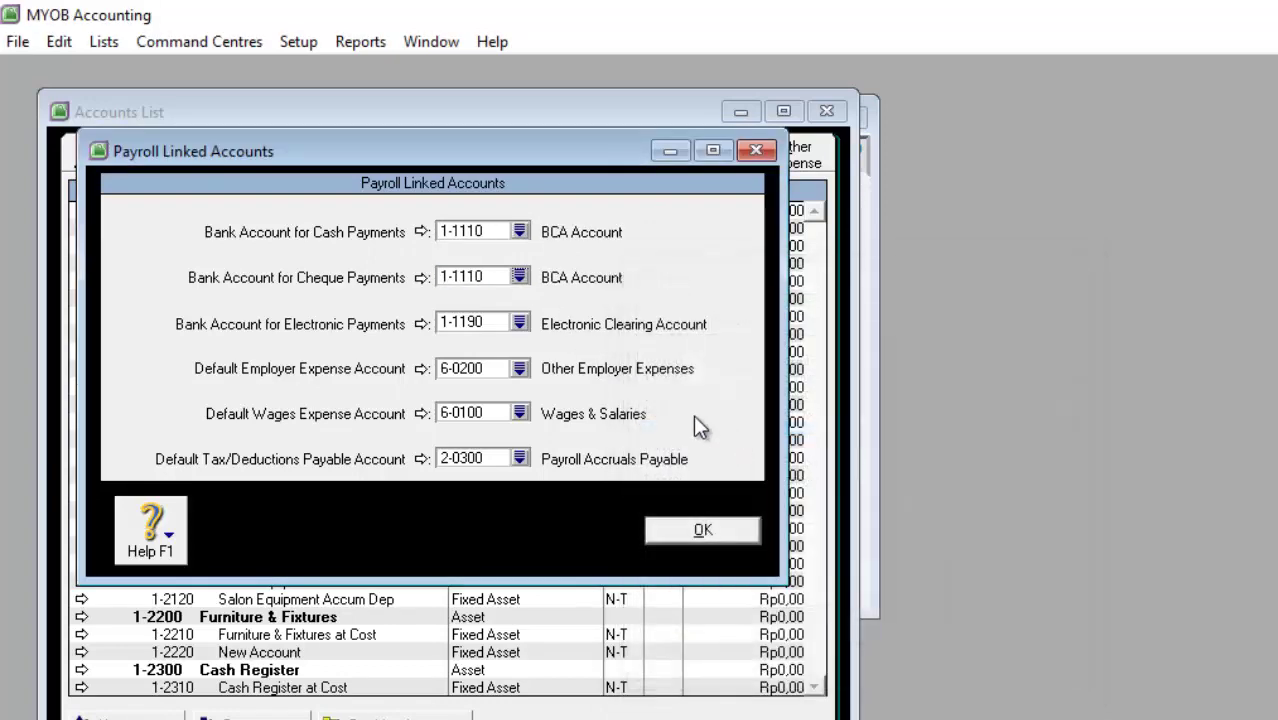
# - Set the default employer expense account in the Payroll linked accounts to 6-3030 Wages & Salaries
pyautogui.click(519, 369)
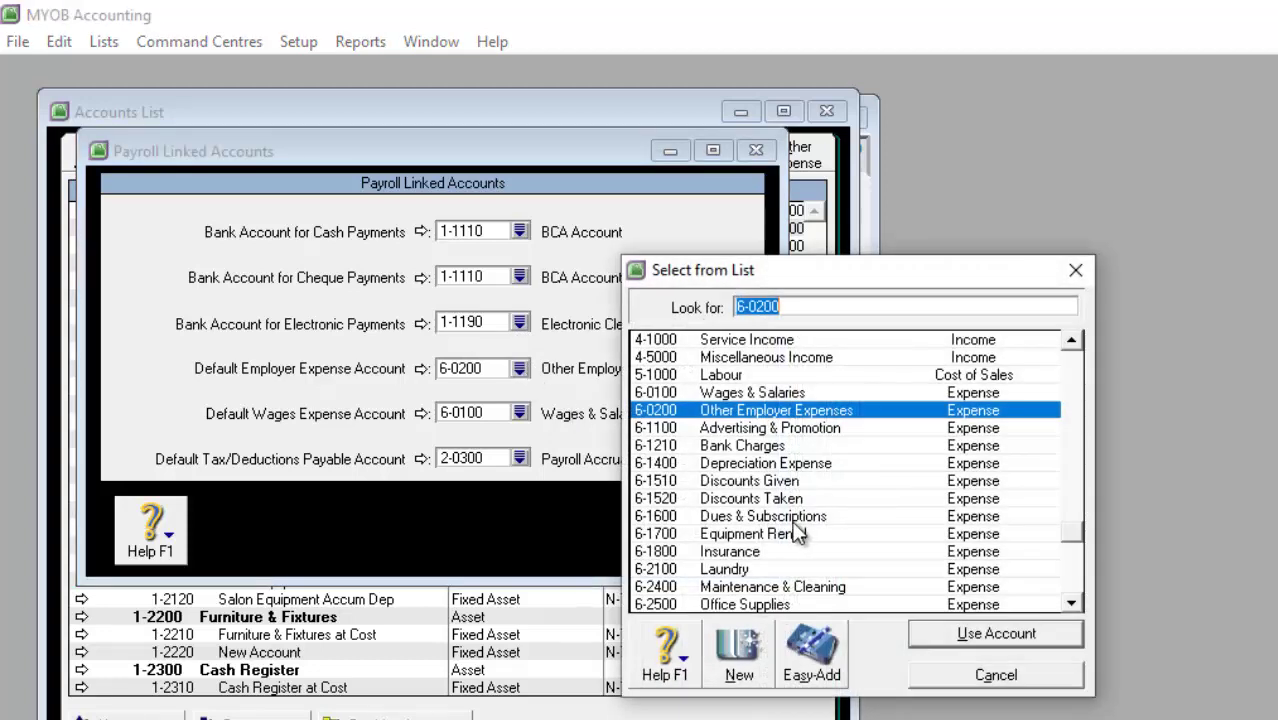
pyautogui.click(750, 462)
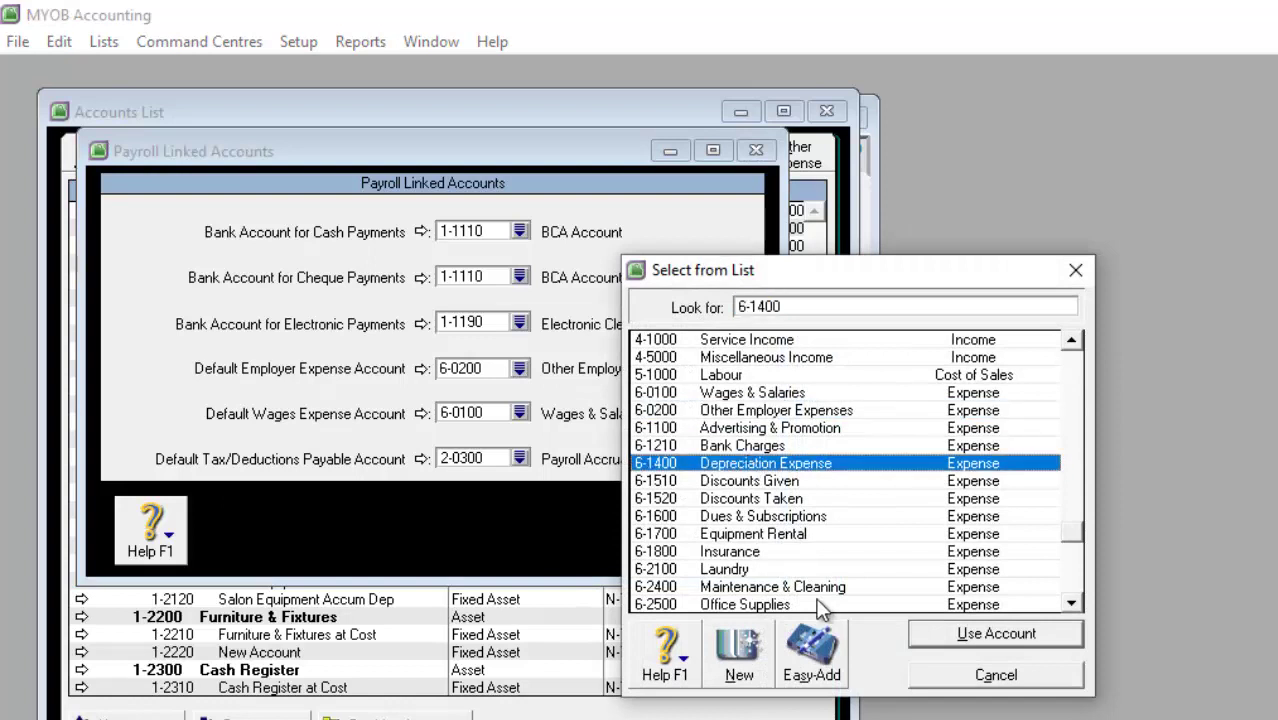
pyautogui.scroll(-2, 820, 607)
pyautogui.scroll(-1, 820, 607)
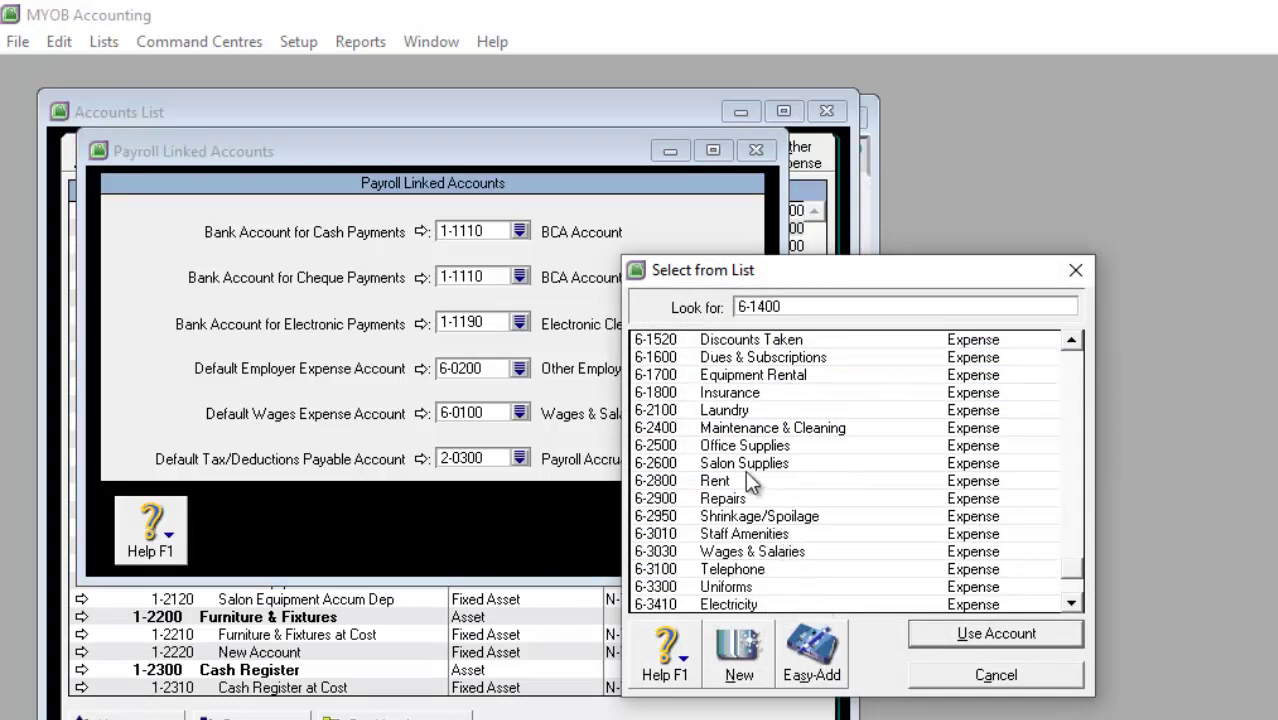
pyautogui.scroll(1, 730, 447)
pyautogui.scroll(-2, 730, 474)
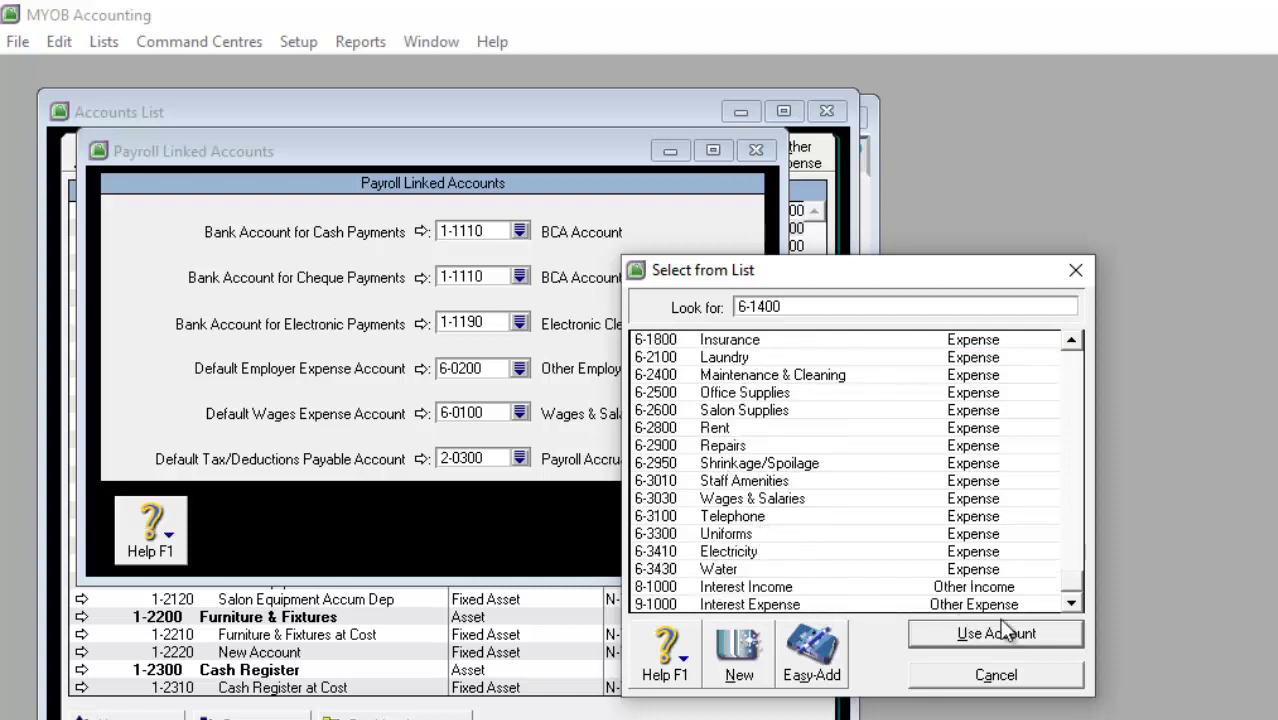
pyautogui.click(800, 516)
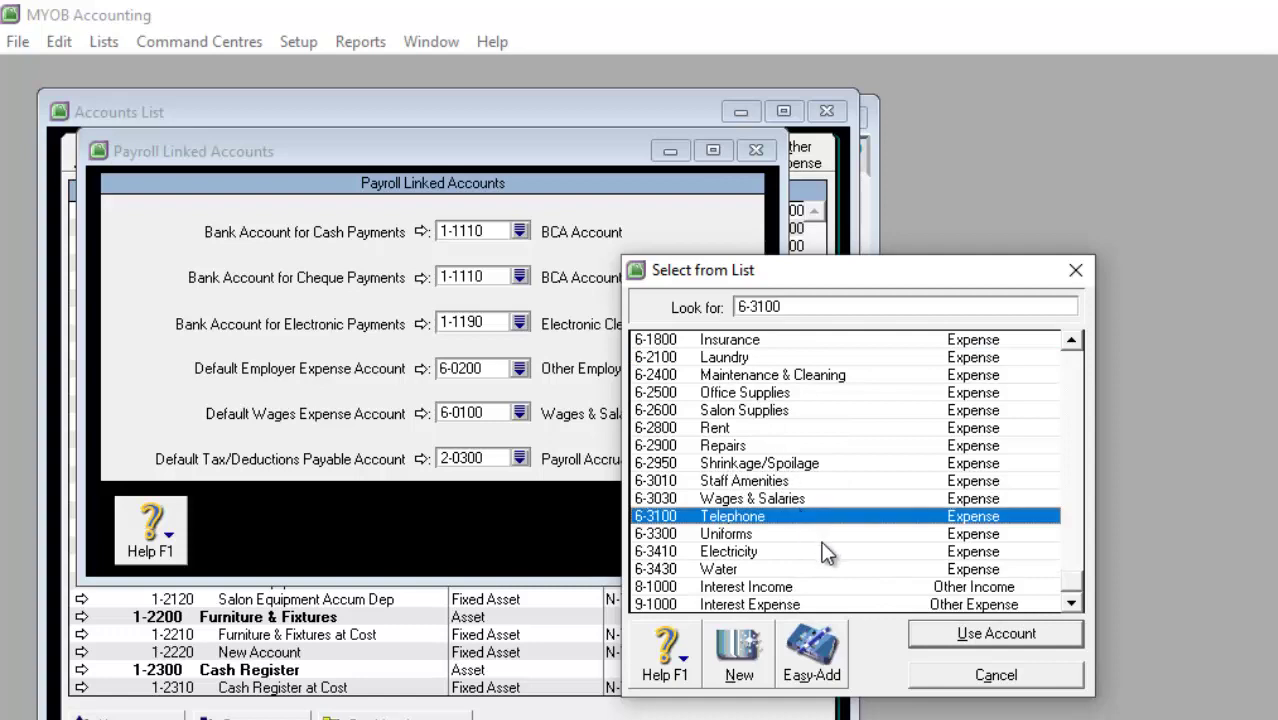
pyautogui.click(777, 499)
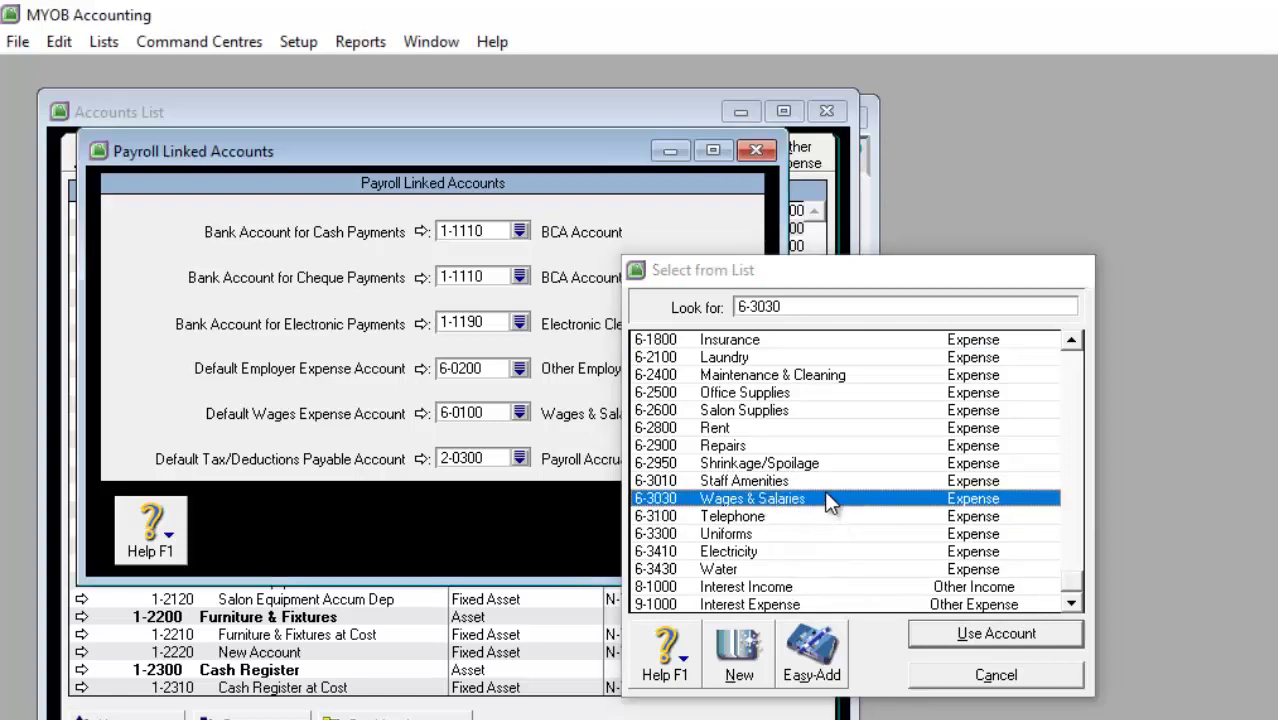
pyautogui.doubleClick(826, 498)
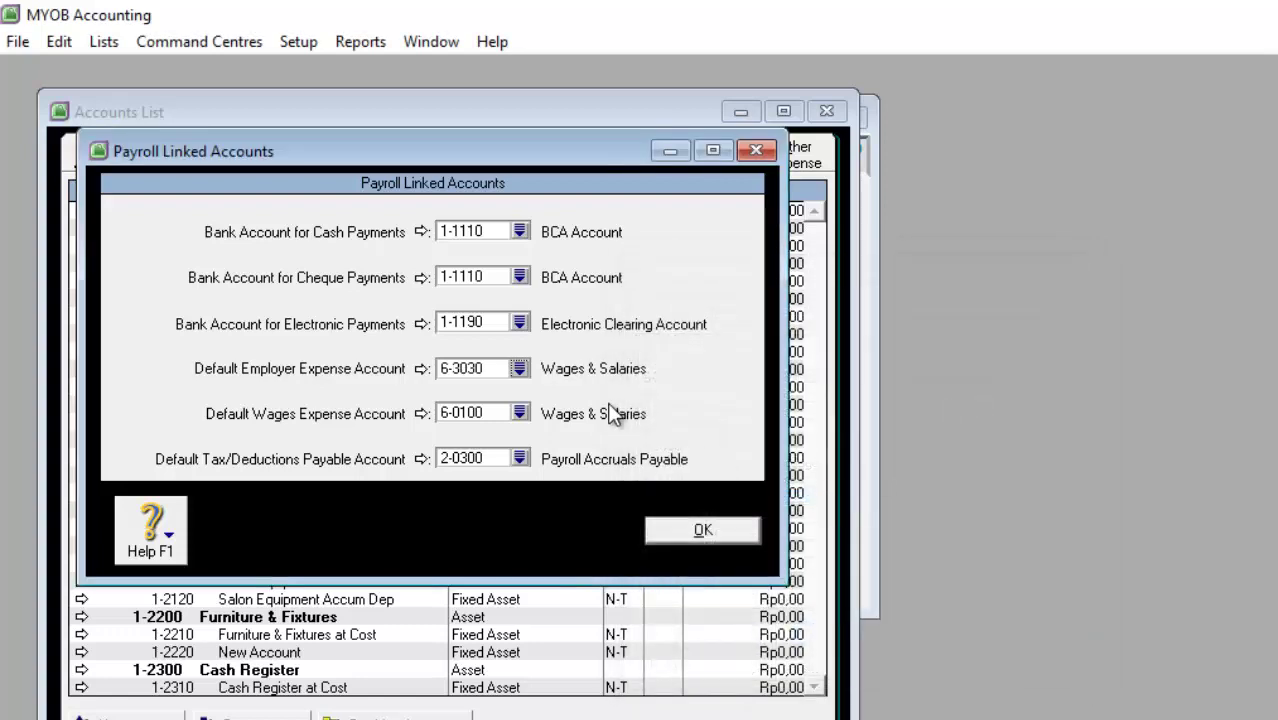
# - Set the default wages expense account to 6-3030 Wages & Salaries as well
pyautogui.click(515, 416)
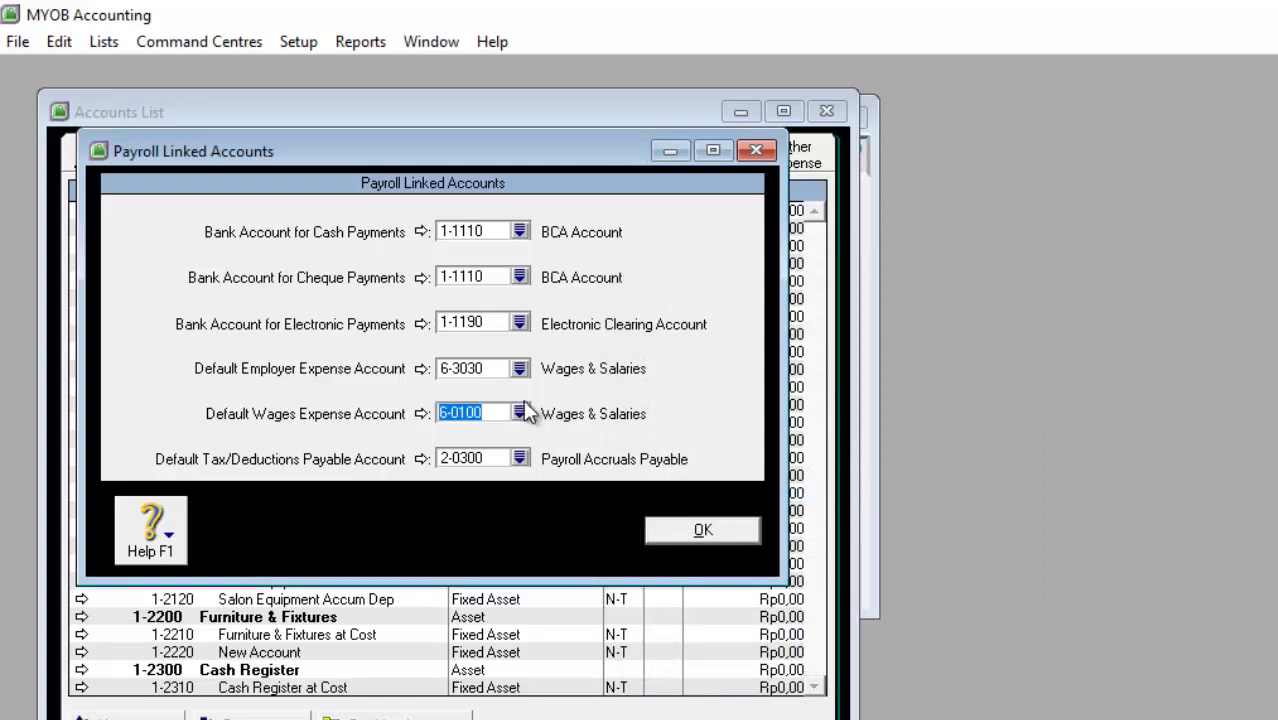
pyautogui.click(760, 578)
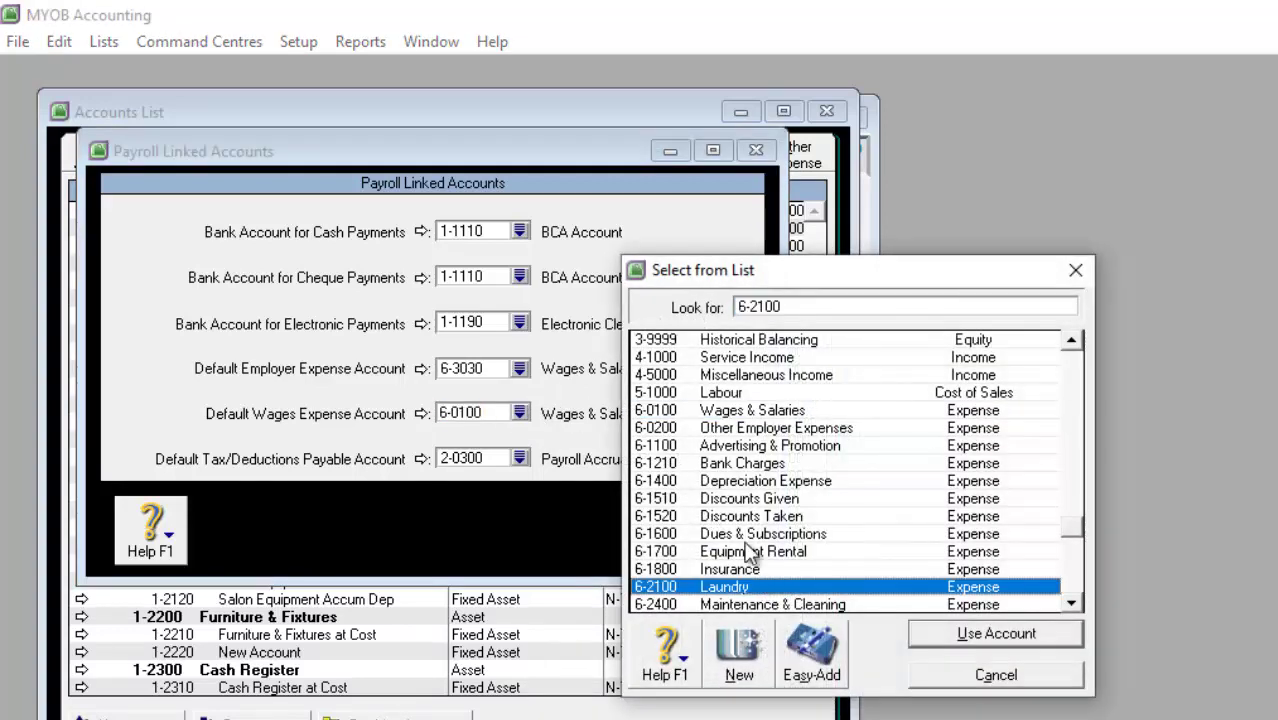
pyautogui.scroll(-1, 740, 545)
pyautogui.scroll(-3, 740, 540)
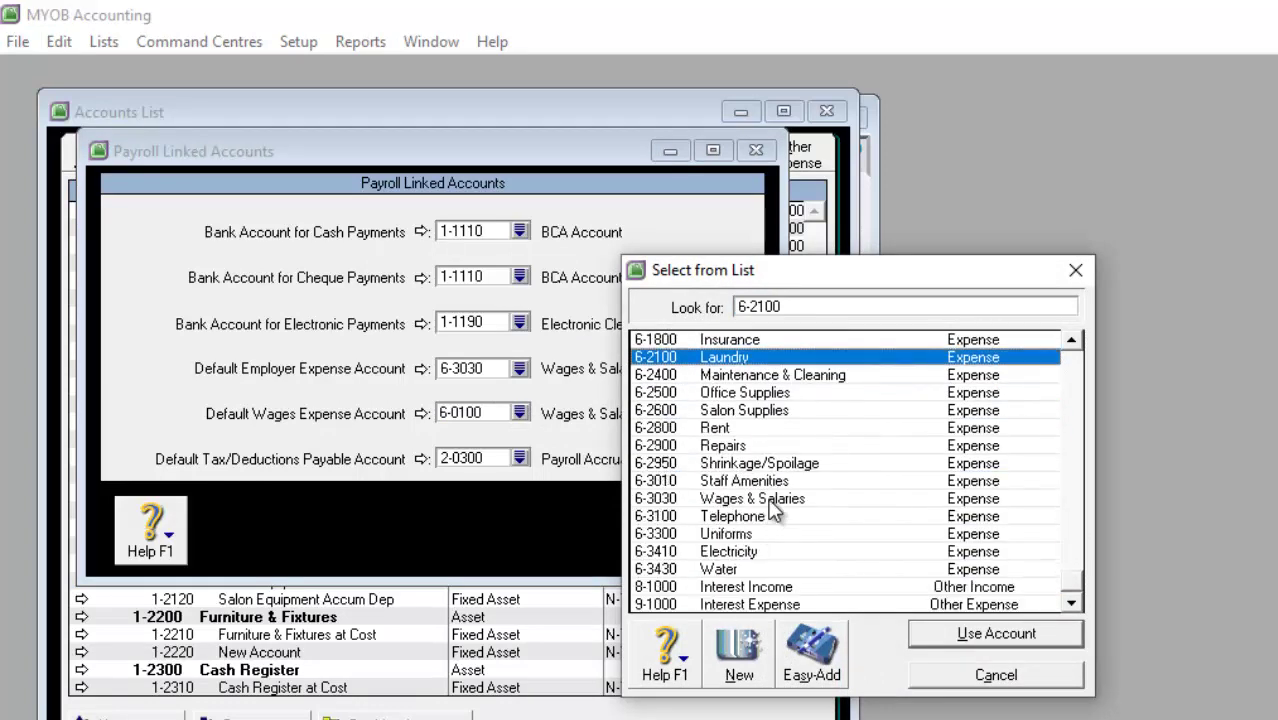
pyautogui.doubleClick(766, 499)
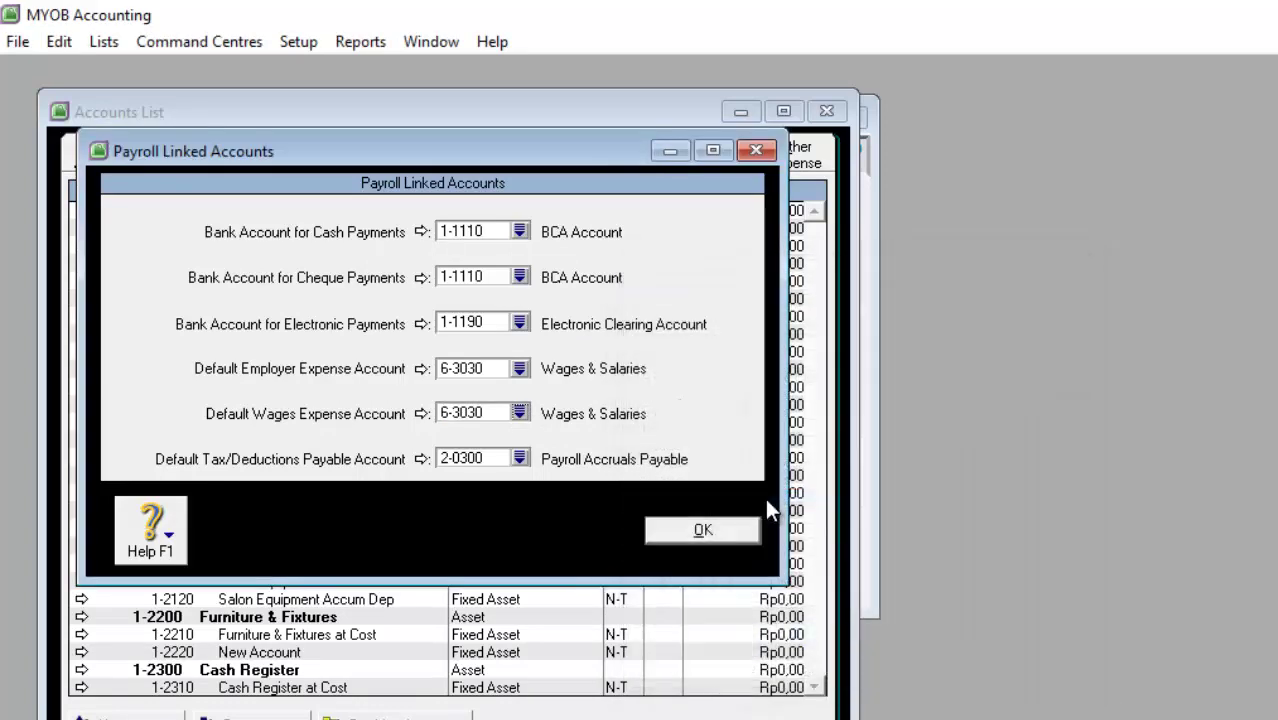
# - Set the default tax/deductions payable account to 2-1700 Other Current Liabilities and save the Payroll linked accounts
pyautogui.click(520, 458)
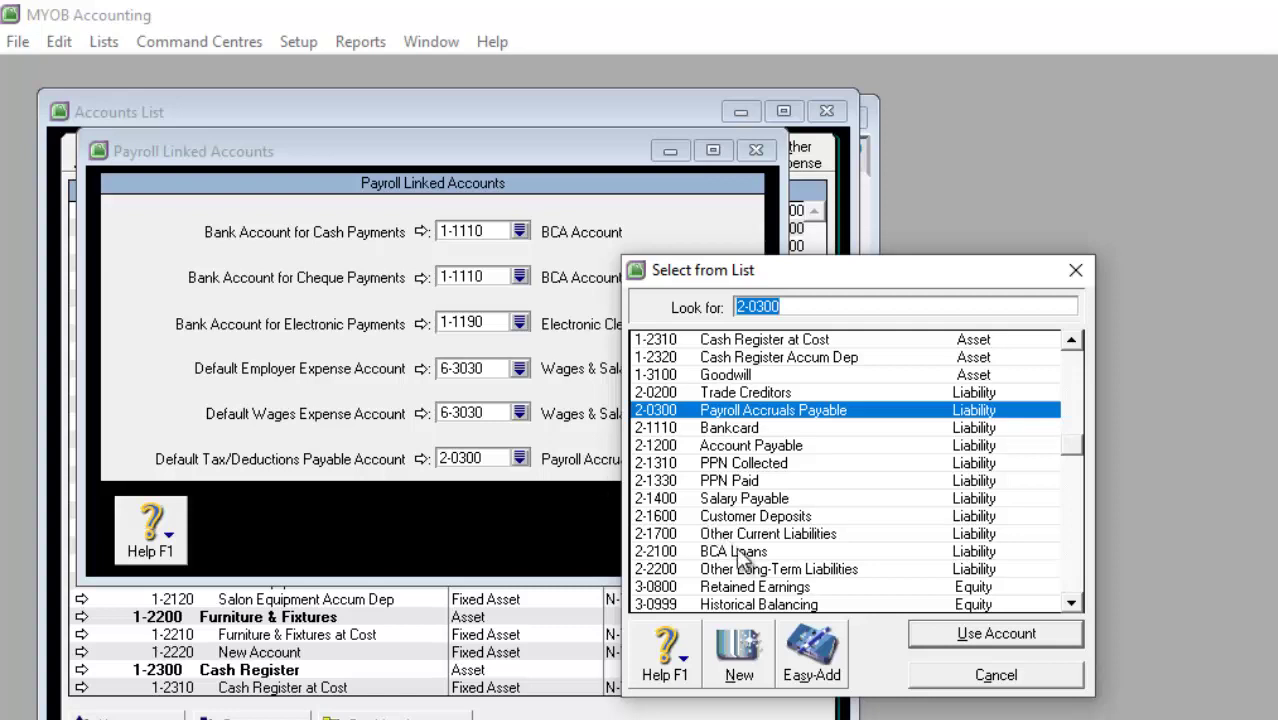
pyautogui.doubleClick(748, 535)
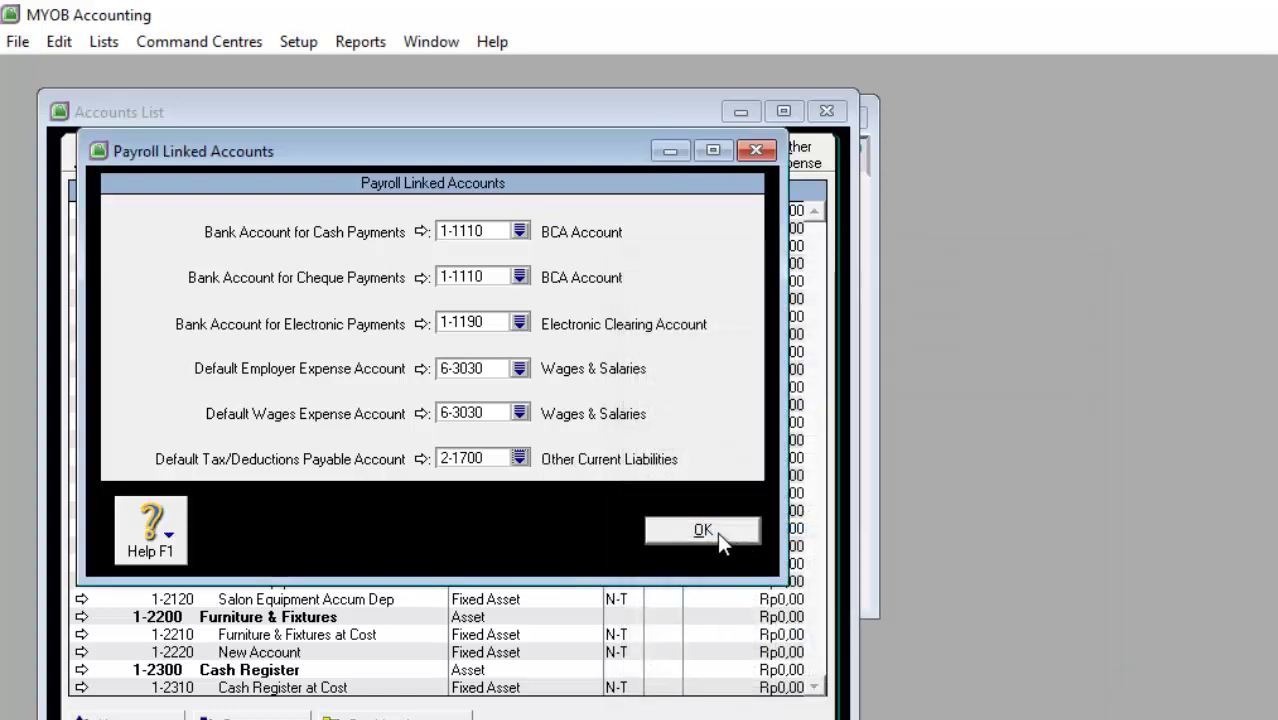
pyautogui.click(717, 532)
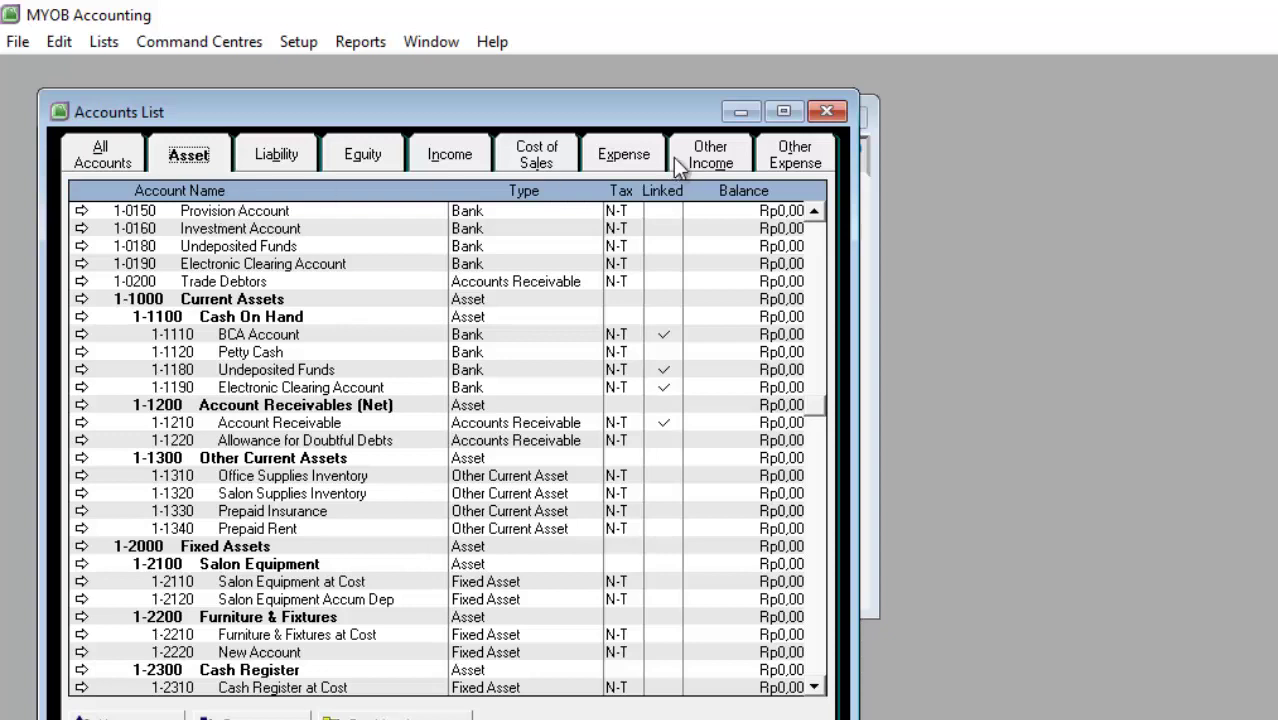
# - Show the Other Expense accounts in the Accounts List
pyautogui.click(798, 160)
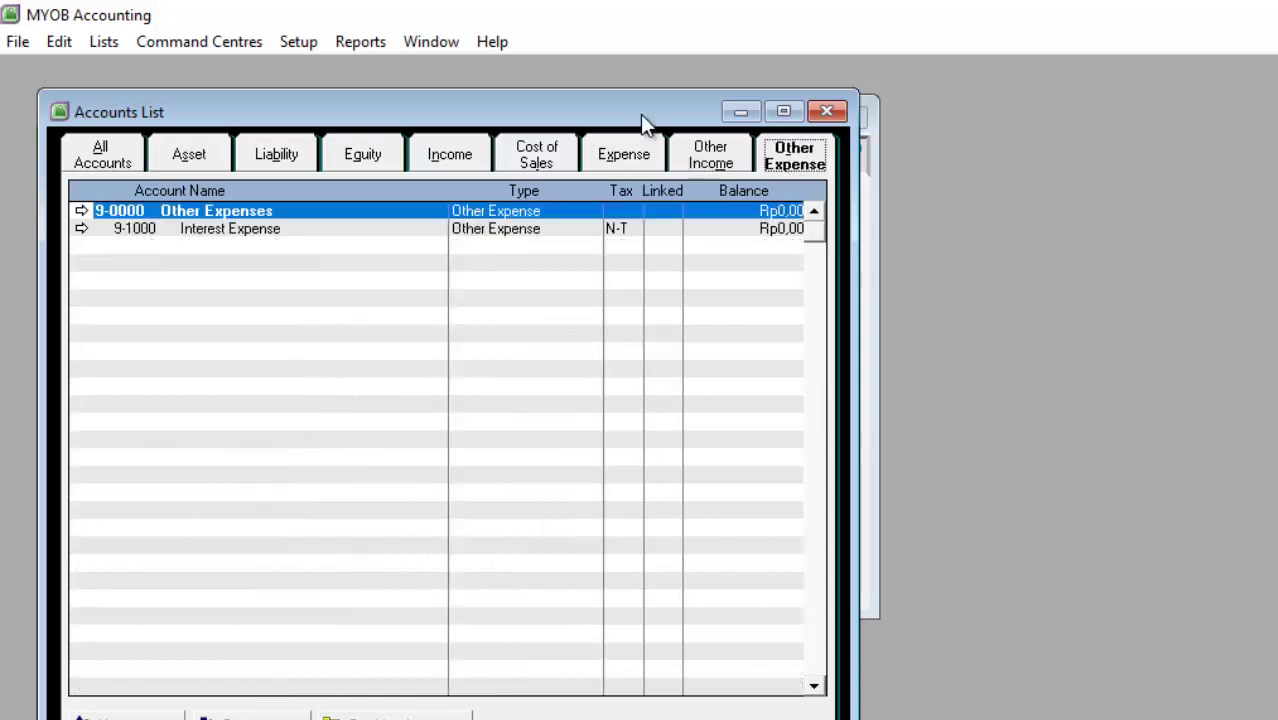
pyautogui.moveTo(640, 114); pyautogui.dragTo(666, 111)
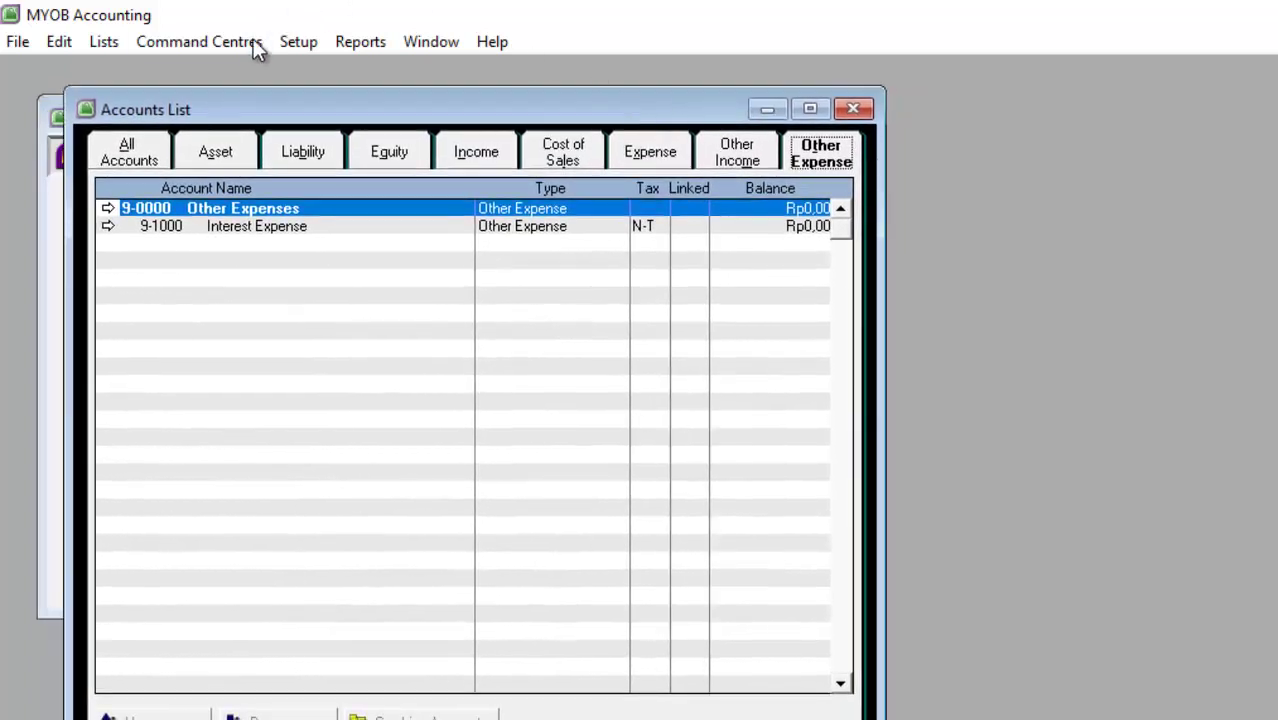
pyautogui.click(290, 44)
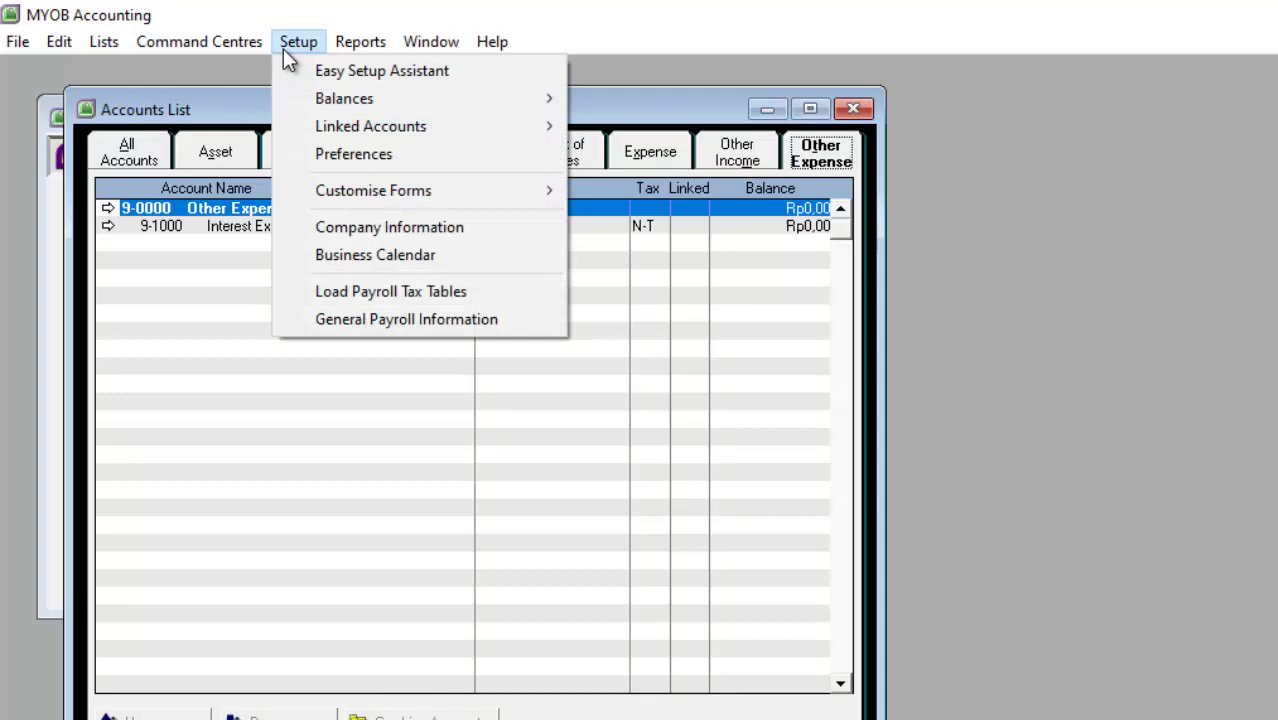
pyautogui.click(331, 84)
pyautogui.moveTo(398, 154); pyautogui.dragTo(424, 146)
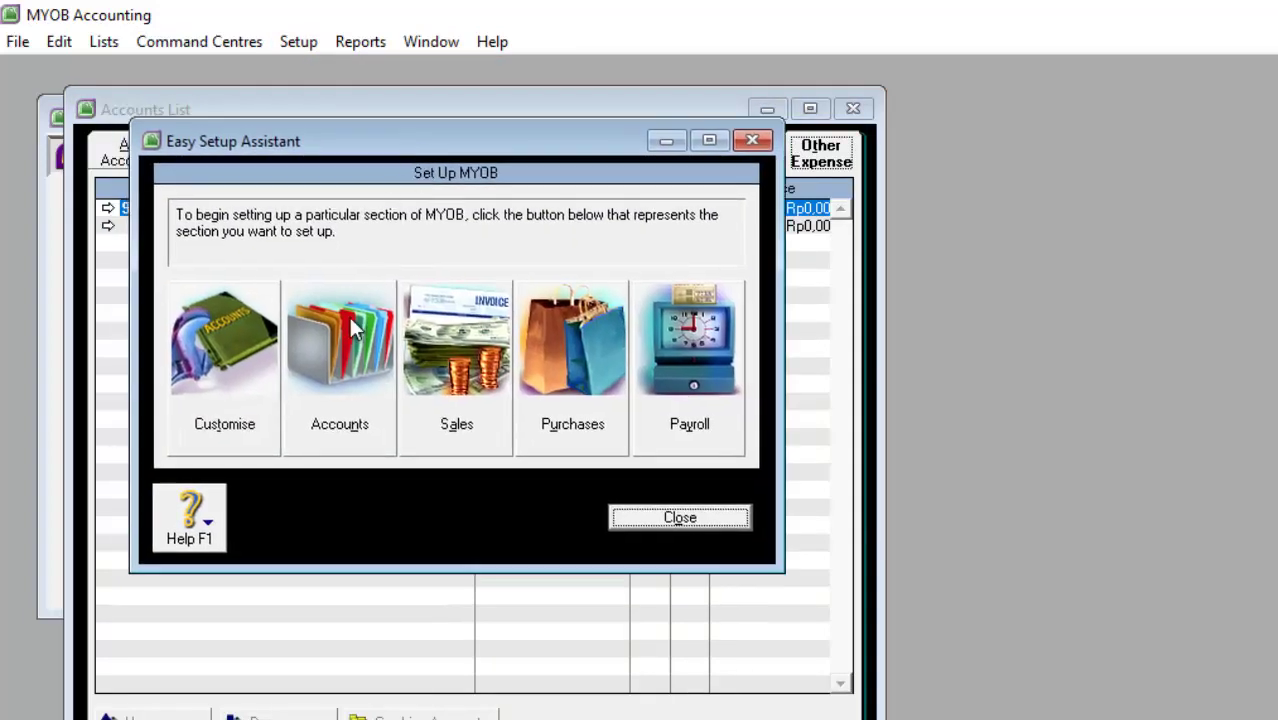
pyautogui.click(345, 330)
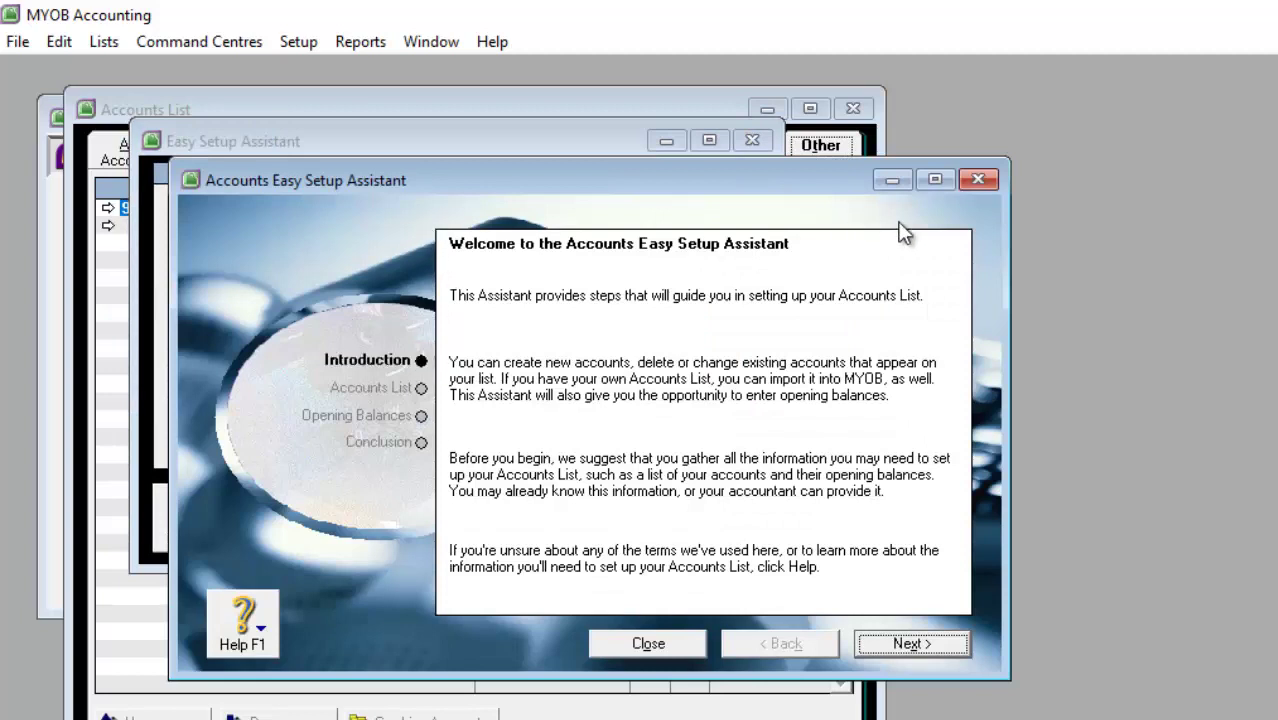
pyautogui.click(978, 180)
pyautogui.click(754, 143)
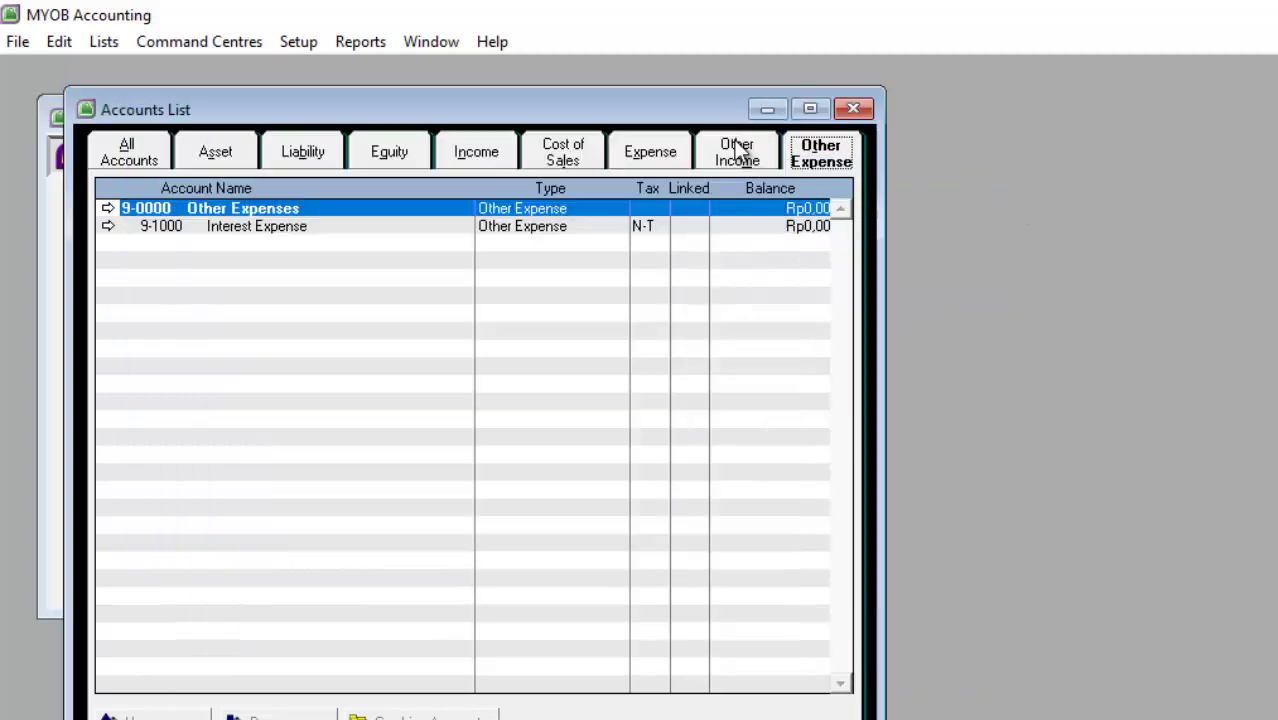
# - Open the Accounts section of the Easy Setup Assistant and go to its Accounts List stage
pyautogui.click(298, 42)
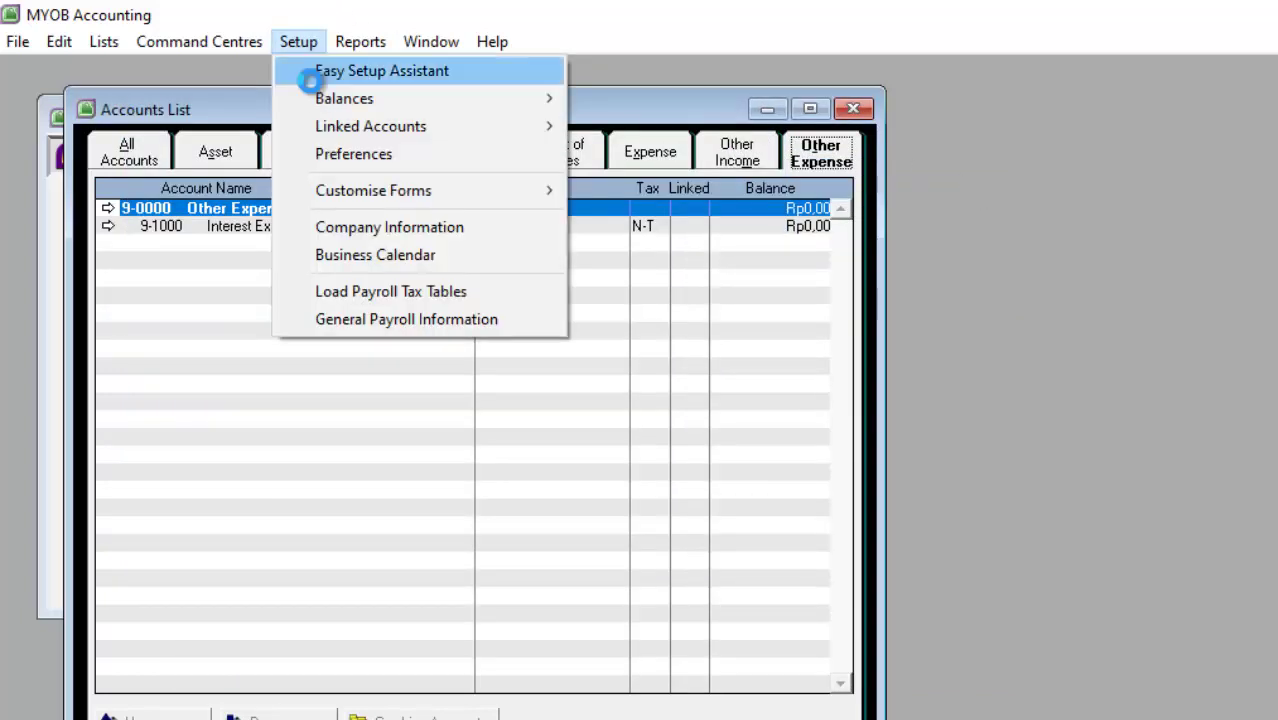
pyautogui.click(310, 80)
pyautogui.click(324, 368)
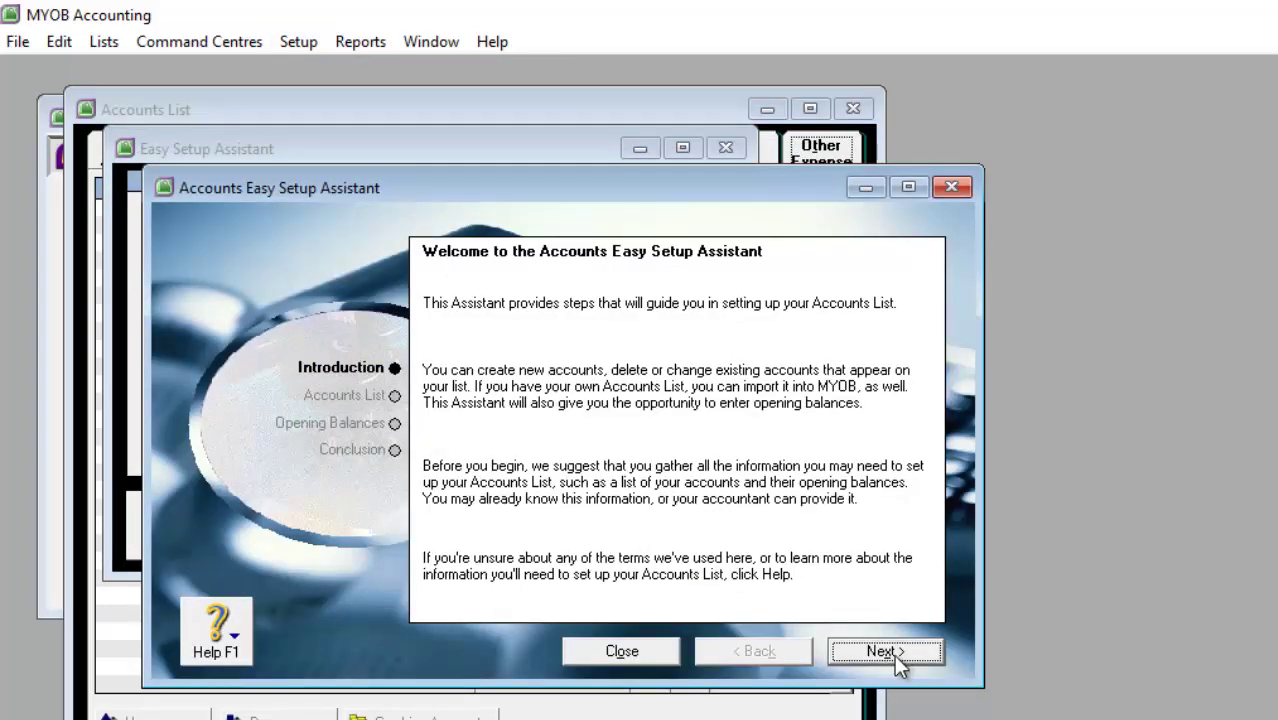
pyautogui.click(378, 395)
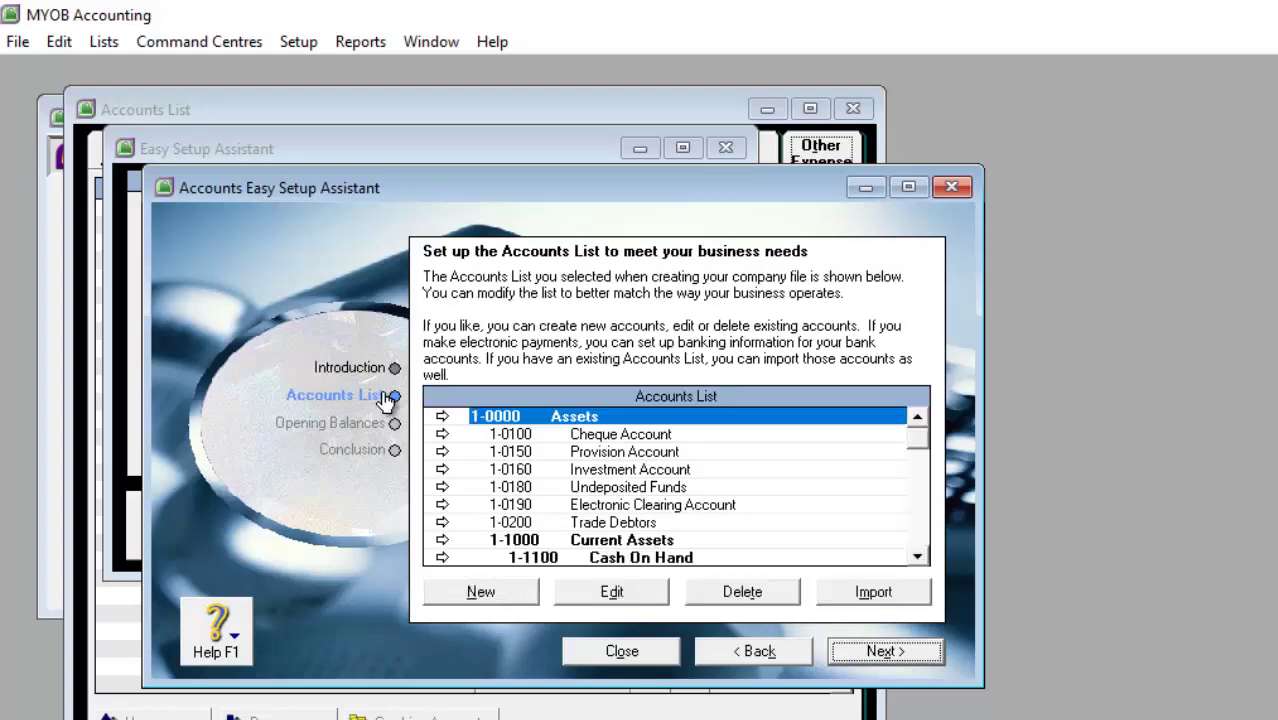
# - Minimise the main Easy Setup Assistant window and move the Accounts assistant aside to uncover the Accounts List
pyautogui.moveTo(398, 195); pyautogui.dragTo(577, 306)
pyautogui.moveTo(603, 148); pyautogui.dragTo(633, 219)
pyautogui.click(671, 217)
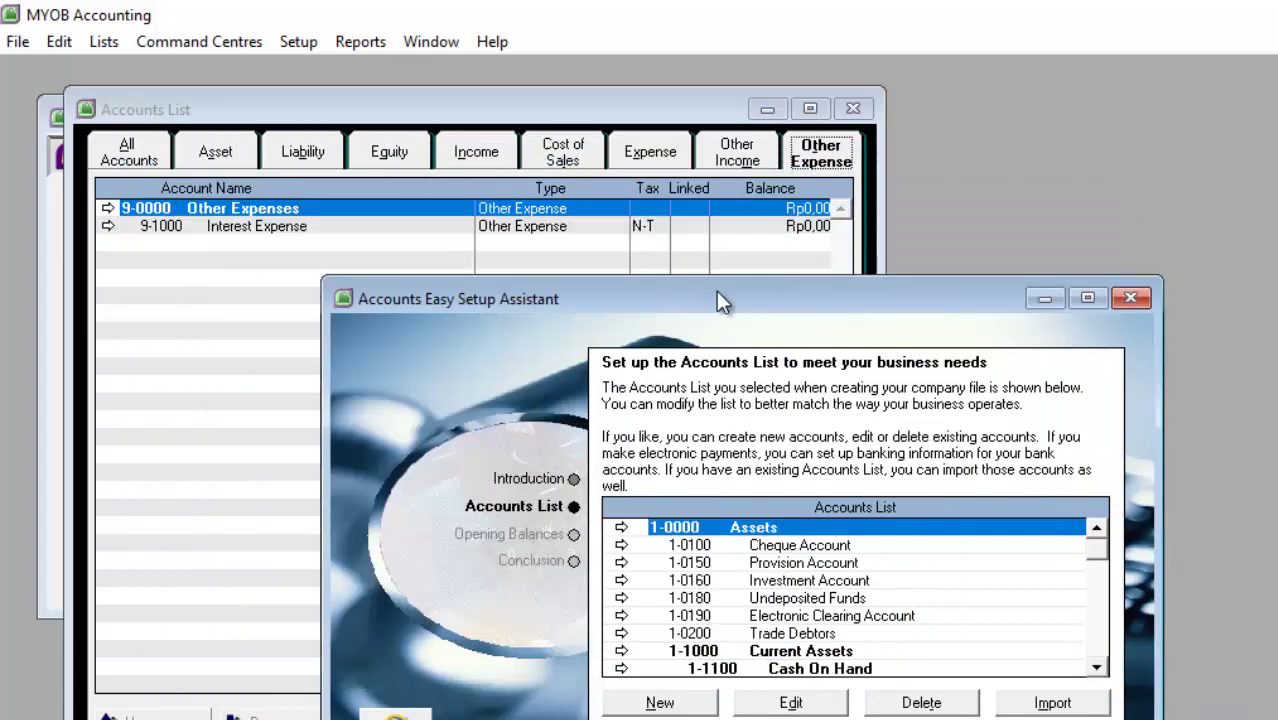
pyautogui.moveTo(716, 293); pyautogui.dragTo(857, 190)
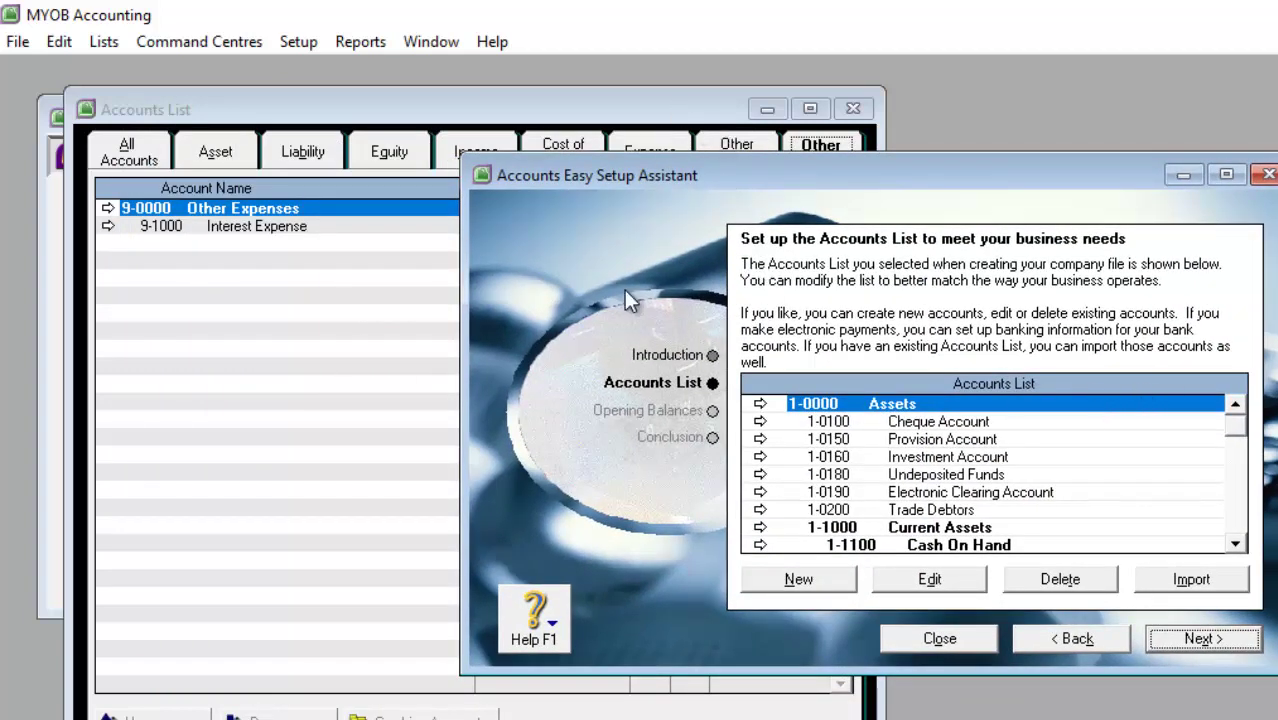
pyautogui.moveTo(727, 210); pyautogui.dragTo(722, 315)
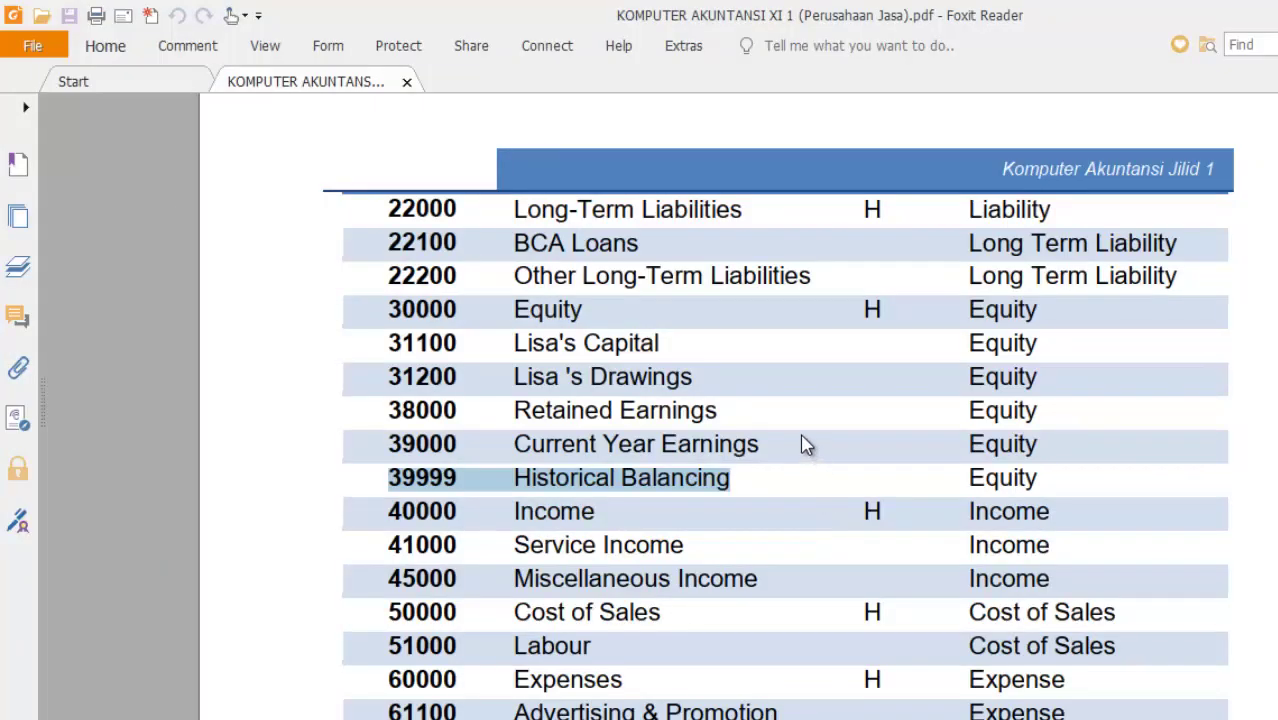
# - Look through the textbook's chart of accounts in Foxit Reader and highlight its Other Expenses and Interest Expense rows
pyautogui.scroll(5, 807, 442)
pyautogui.scroll(5, 590, 420)
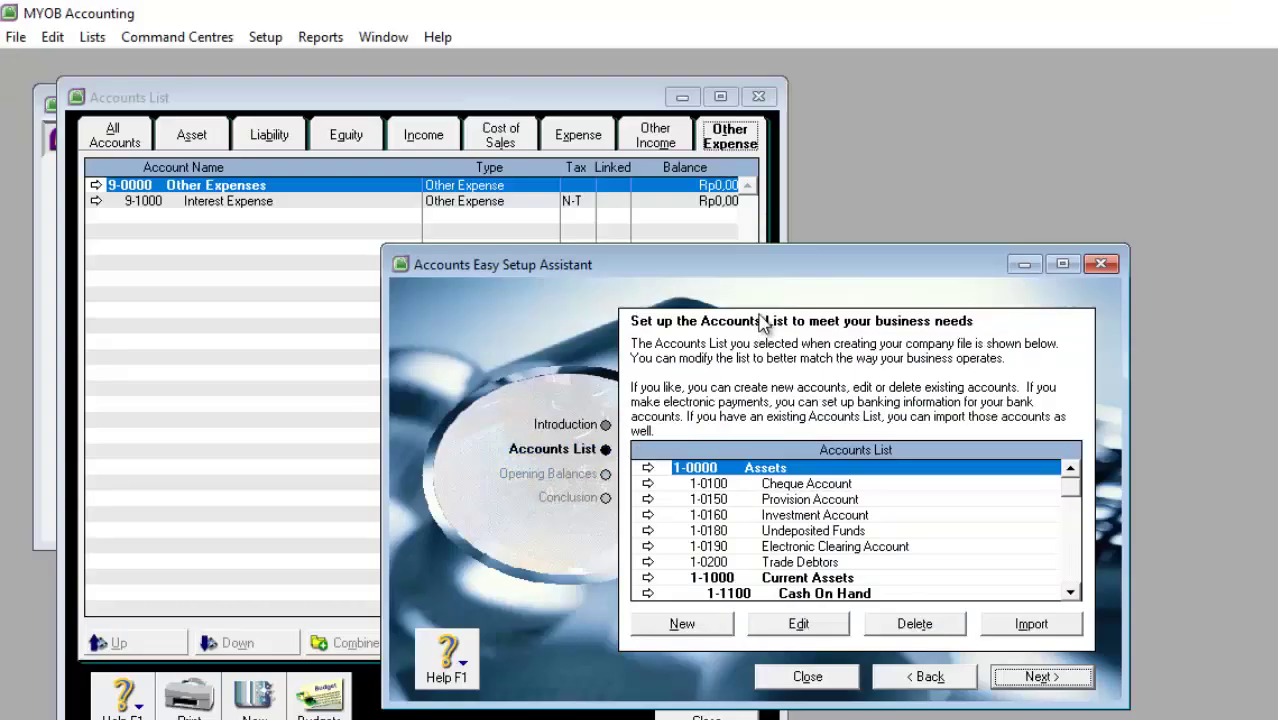
pyautogui.moveTo(768, 268); pyautogui.dragTo(935, 262)
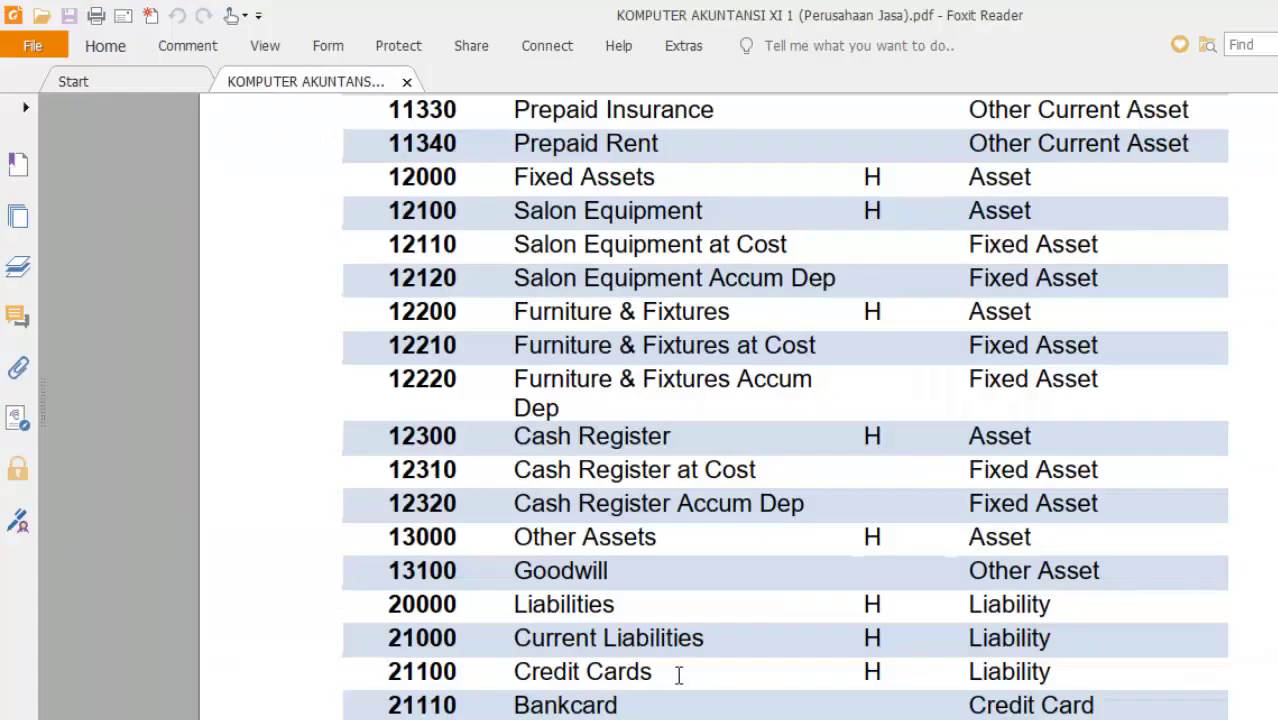
pyautogui.scroll(-20, 605, 571)
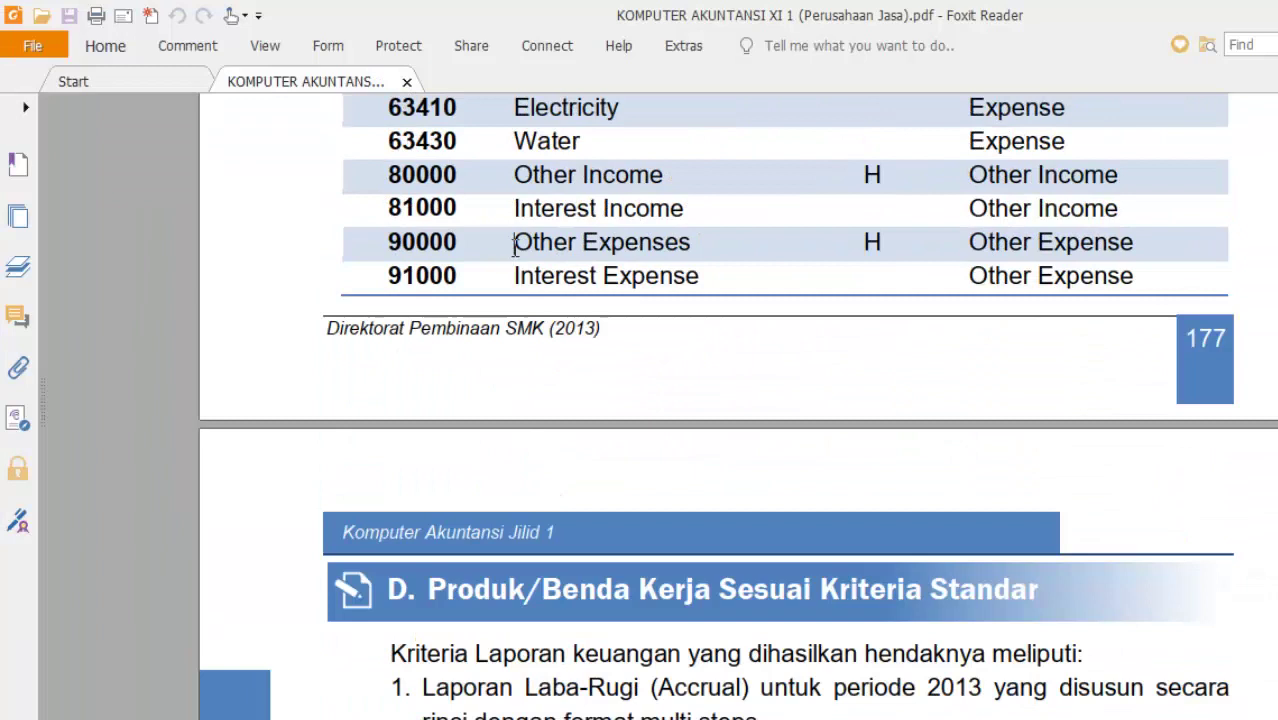
pyautogui.moveTo(514, 245); pyautogui.dragTo(710, 280)
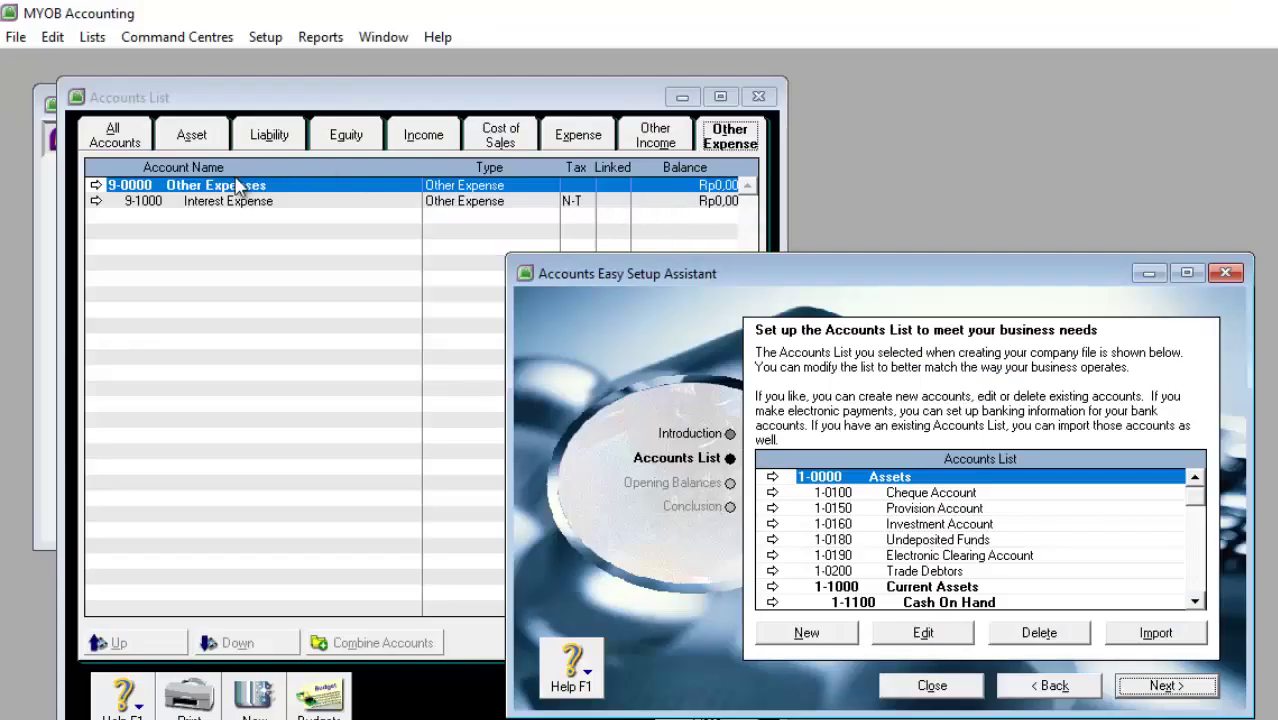
# - Return to MYOB and check the Other Expense, Other Income and Expense accounts against the textbook, selecting 6-0100 Wages & Salaries
pyautogui.click(258, 220)
pyautogui.click(652, 133)
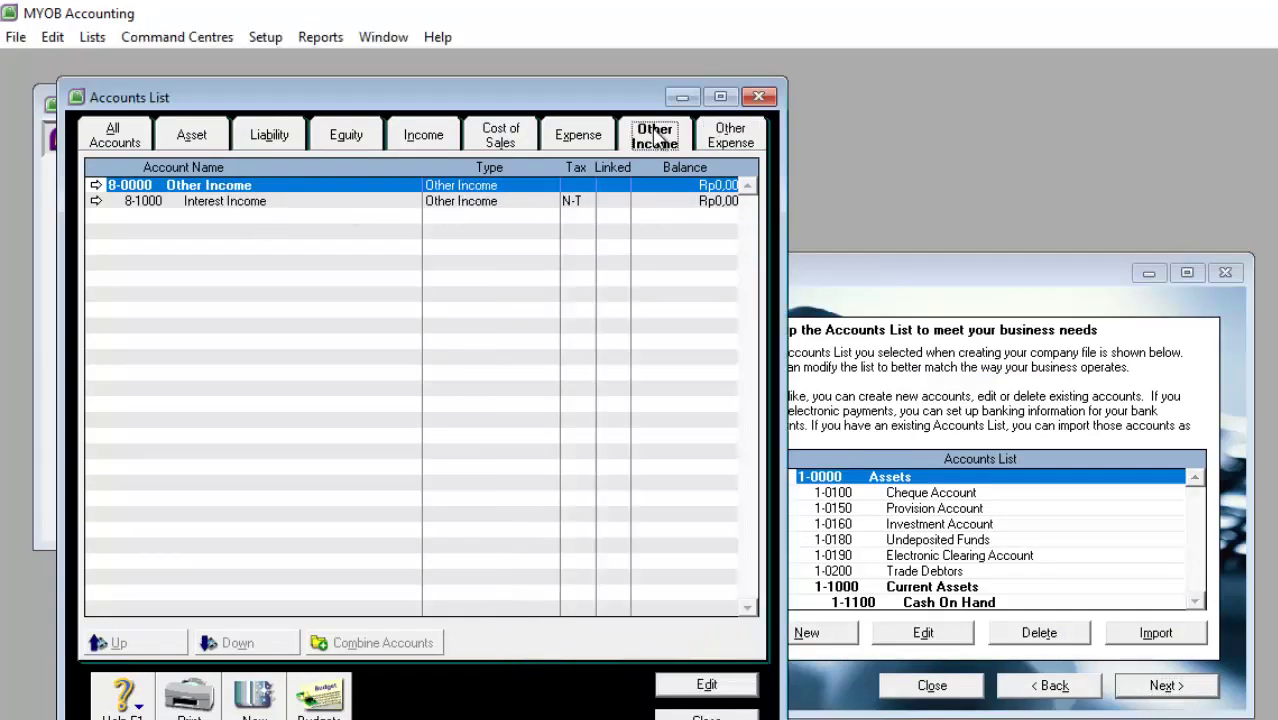
pyautogui.click(580, 137)
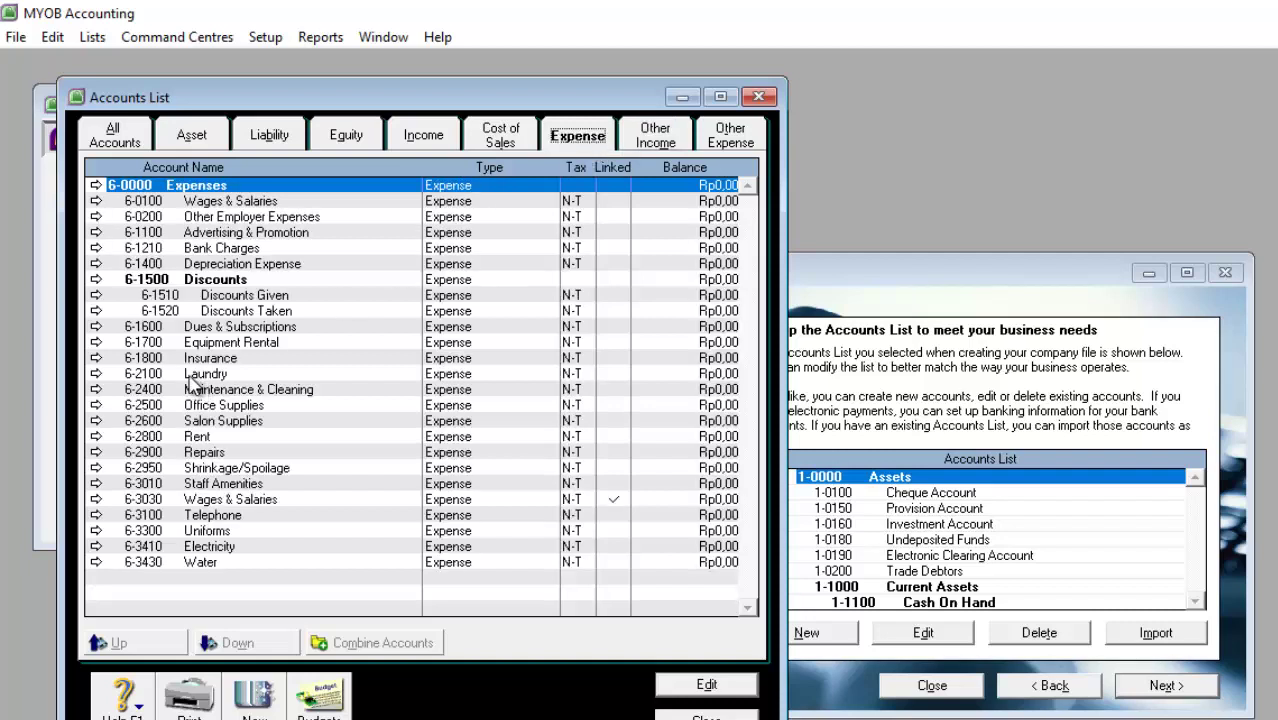
pyautogui.click(256, 203)
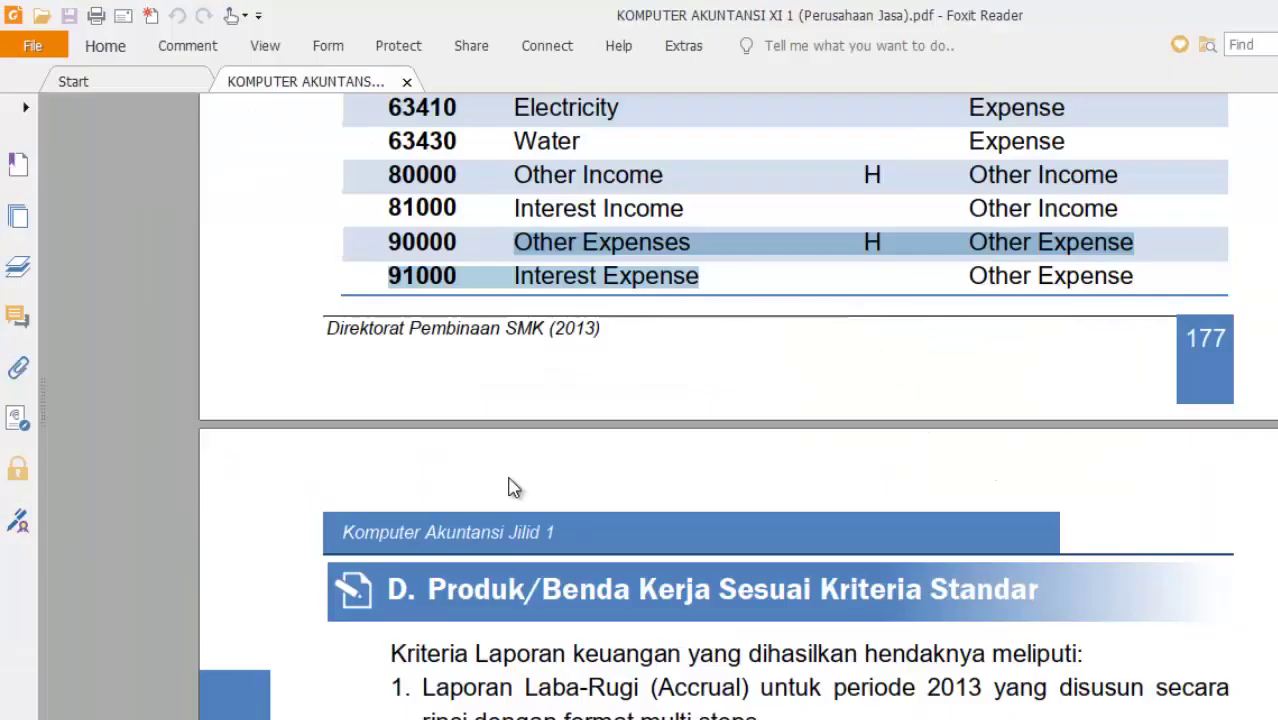
# - Look up the first detail account under Expenses in the textbook, highlight Advertising & Promotion, and return to 6-0100 Wages & Salaries in MYOB
pyautogui.scroll(10, 488, 442)
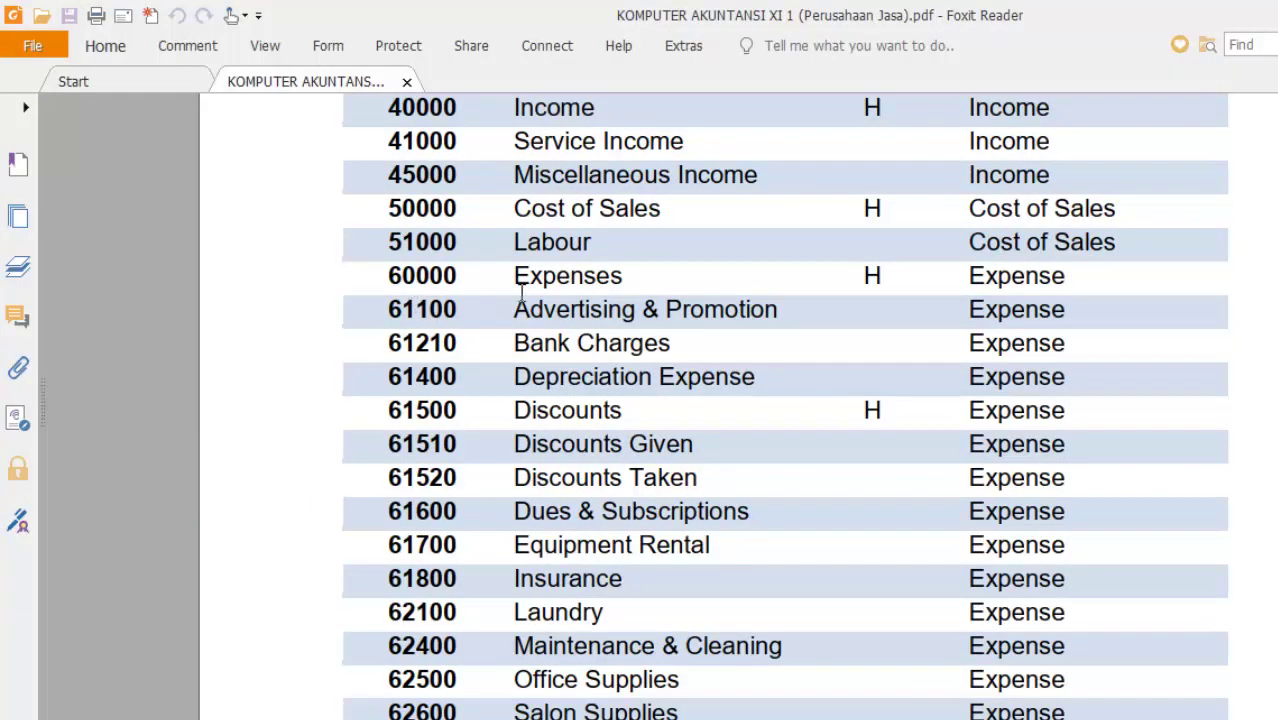
pyautogui.moveTo(503, 307); pyautogui.dragTo(785, 320)
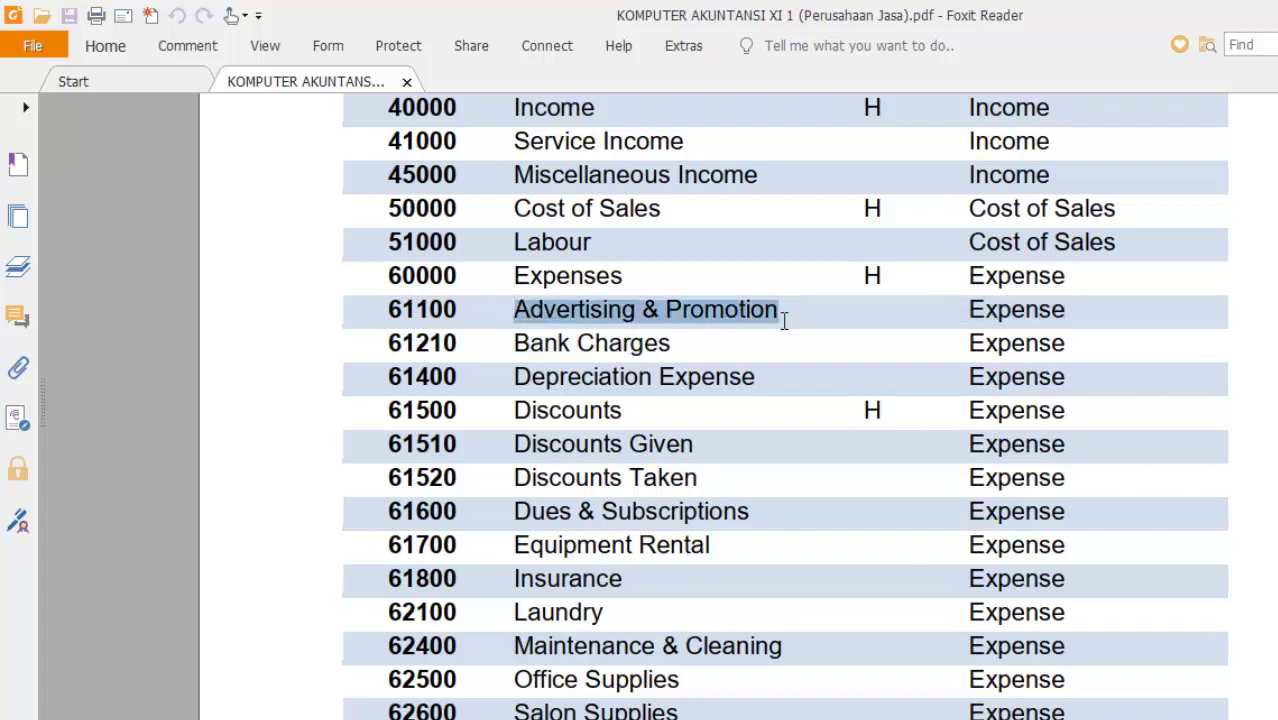
pyautogui.hotkey('alt', 'Tab')
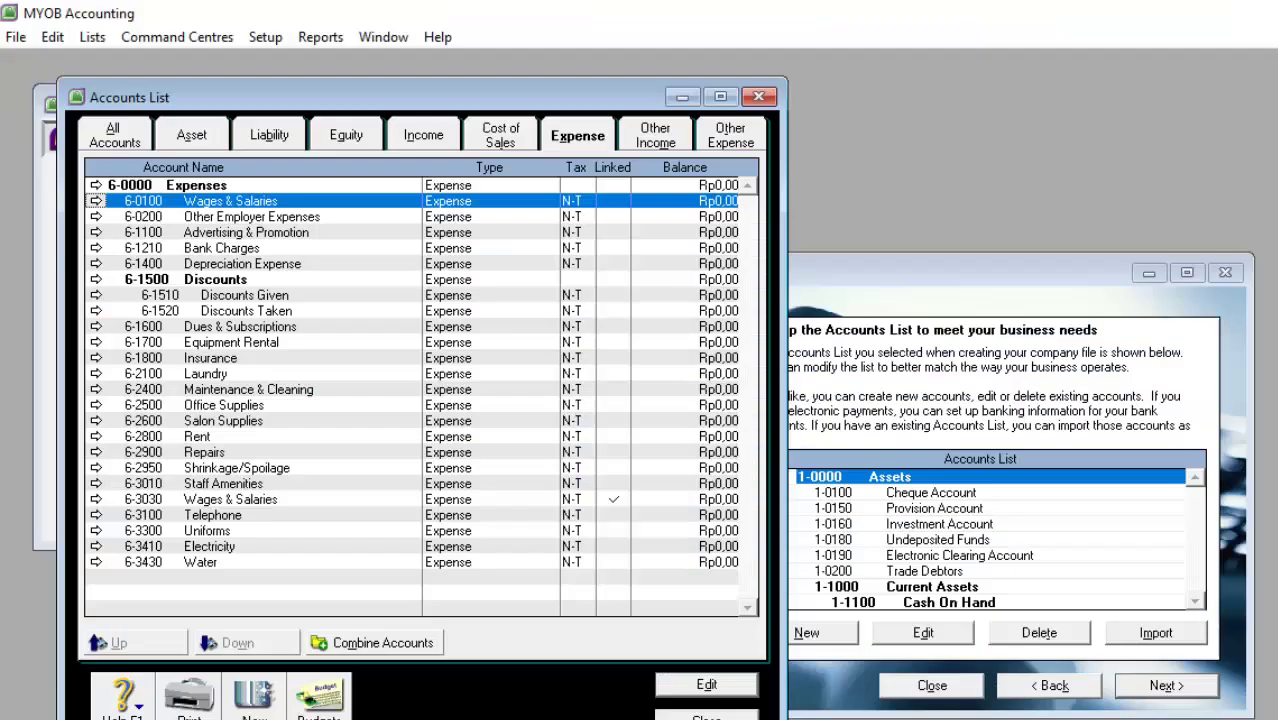
pyautogui.rightClick(268, 201)
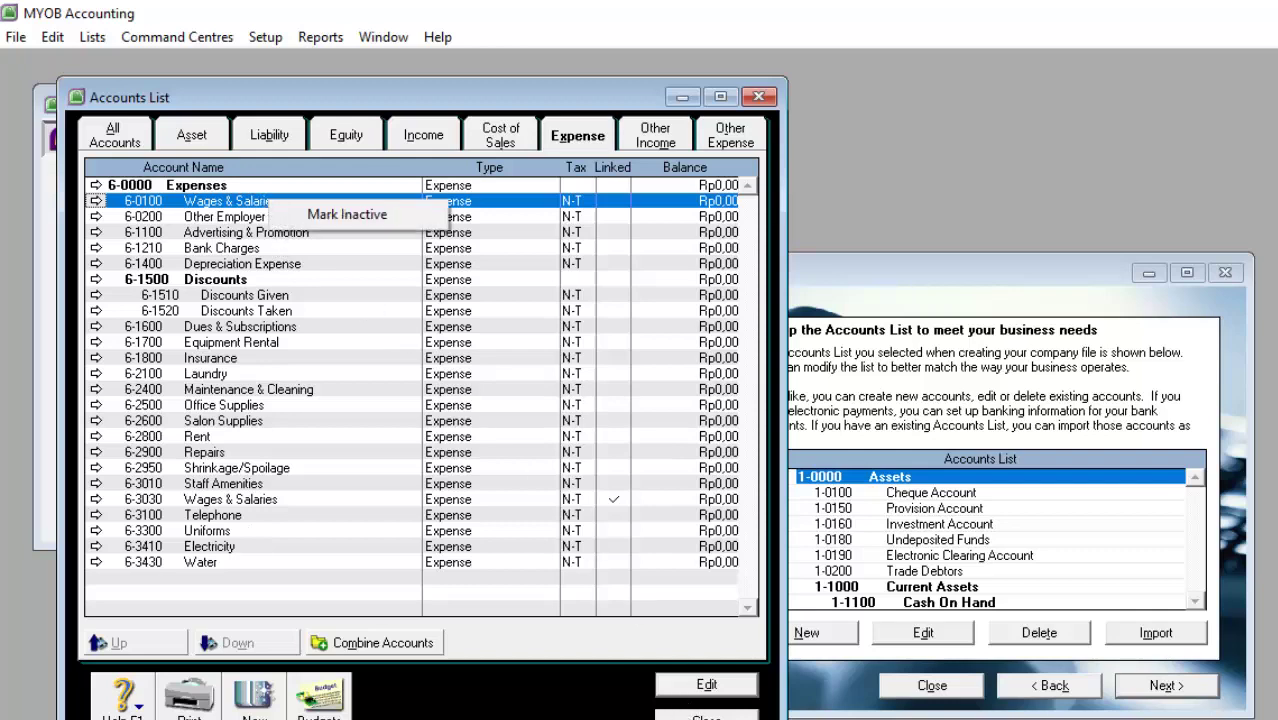
# - Bring the Accounts Easy Setup Assistant forward, move it higher and enlarge it to show more of its Accounts List
pyautogui.click(905, 265)
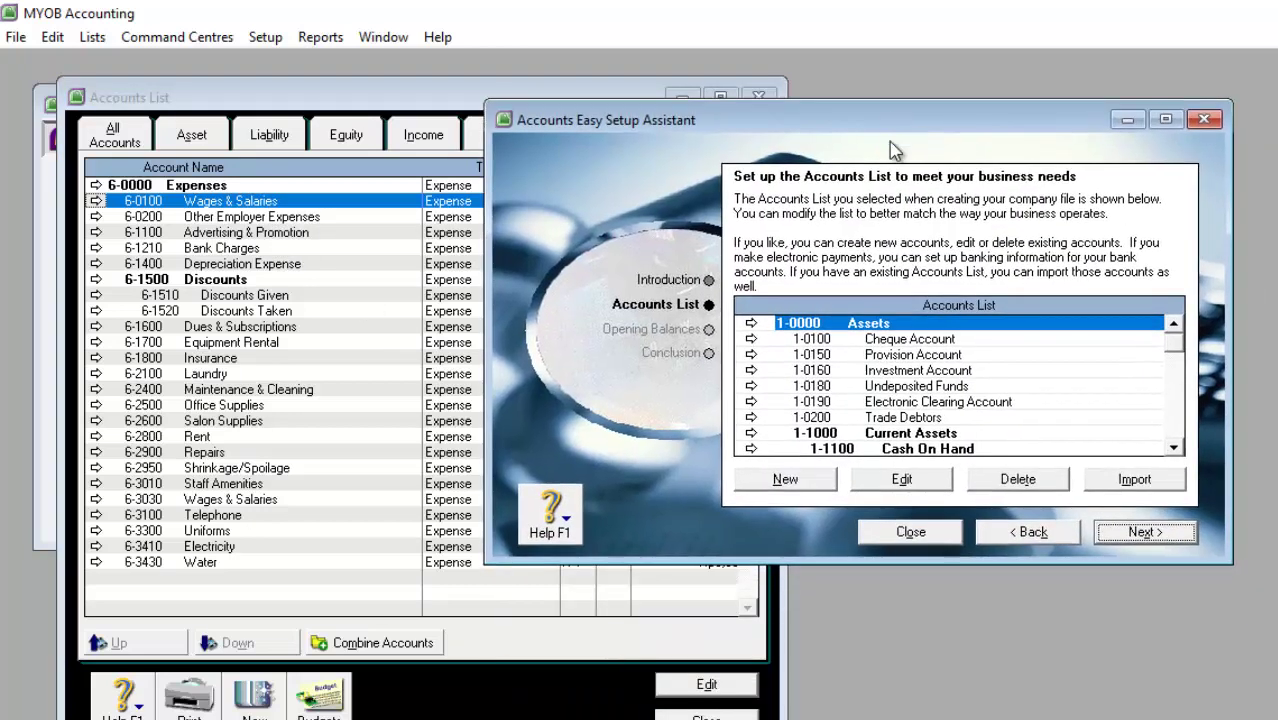
pyautogui.moveTo(905, 265); pyautogui.dragTo(883, 112)
pyautogui.moveTo(916, 564); pyautogui.dragTo(920, 719)
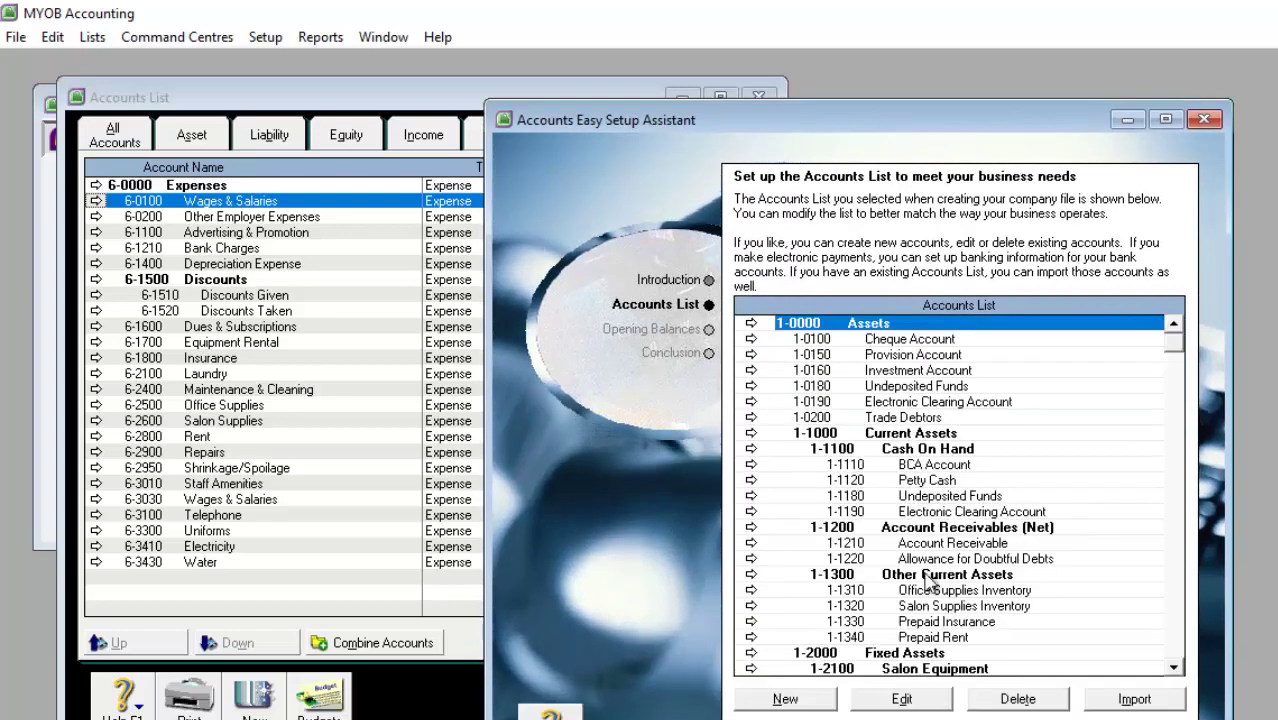
# - Delete the 6-0100 Wages & Salaries and 6-0200 Other Employer Expenses accounts from the assistant's Accounts List
pyautogui.scroll(-9, 935, 530)
pyautogui.scroll(-15, 935, 530)
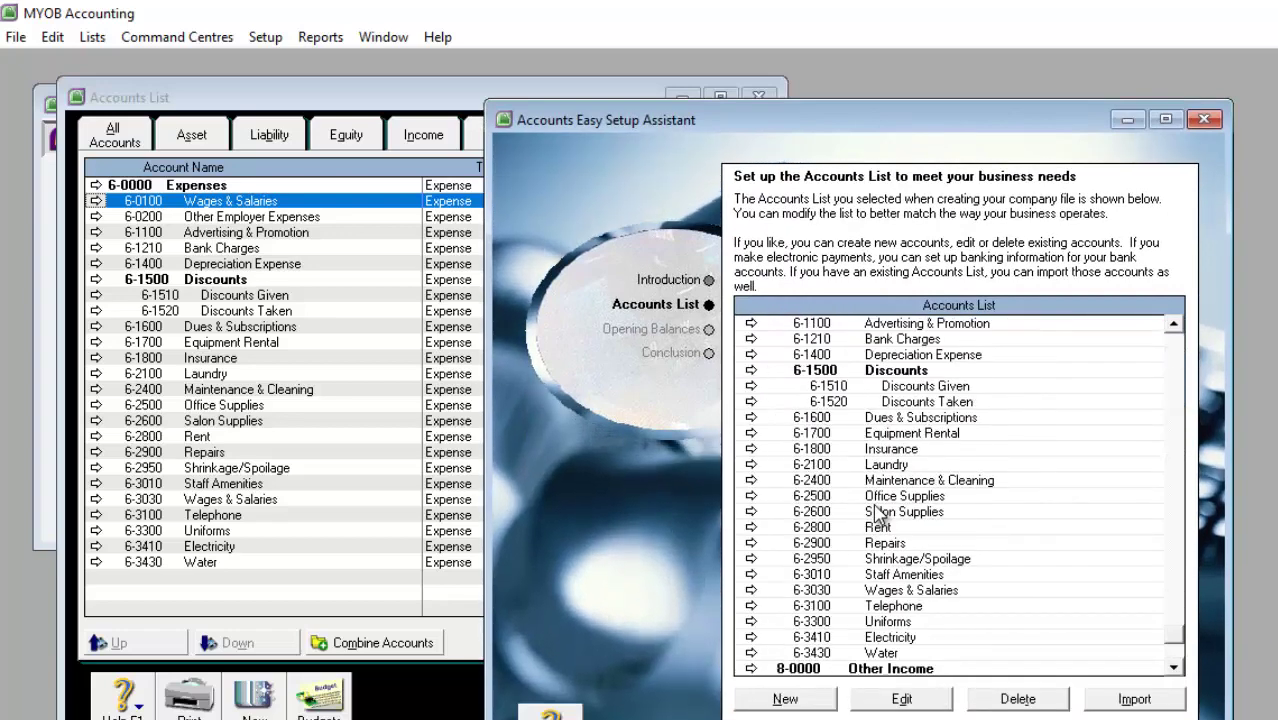
pyautogui.click(877, 342)
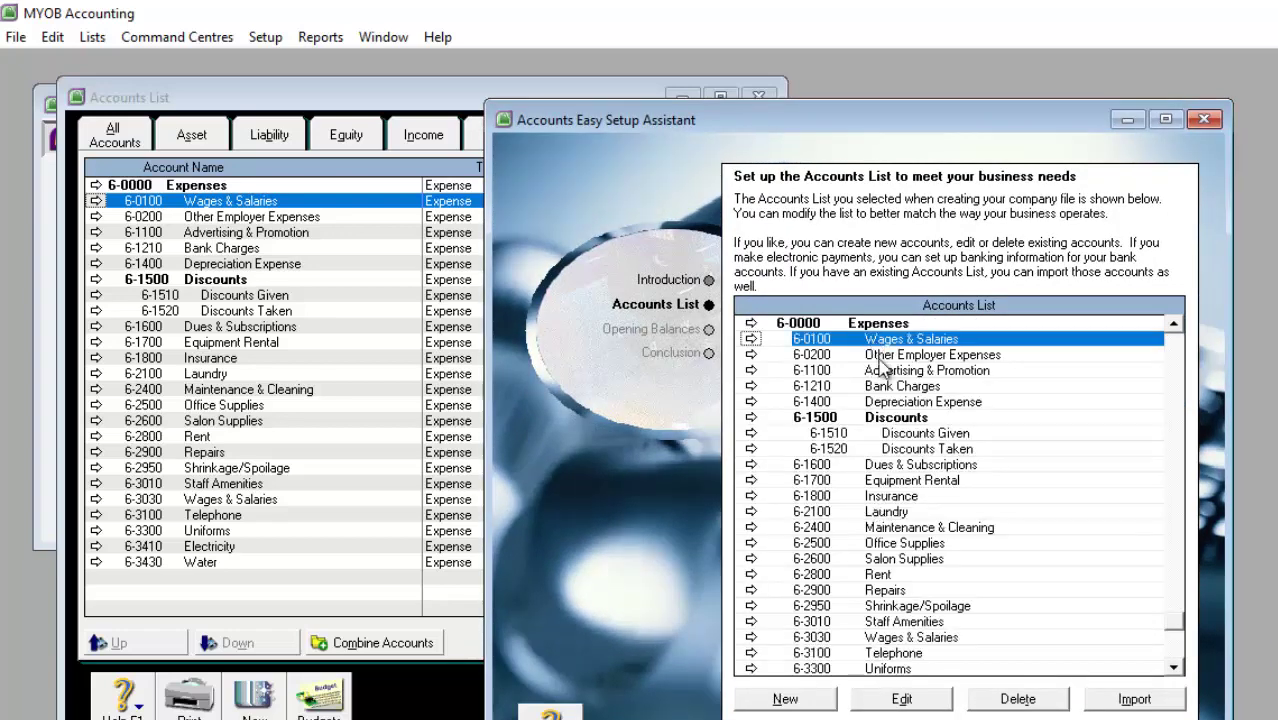
pyautogui.click(1018, 699)
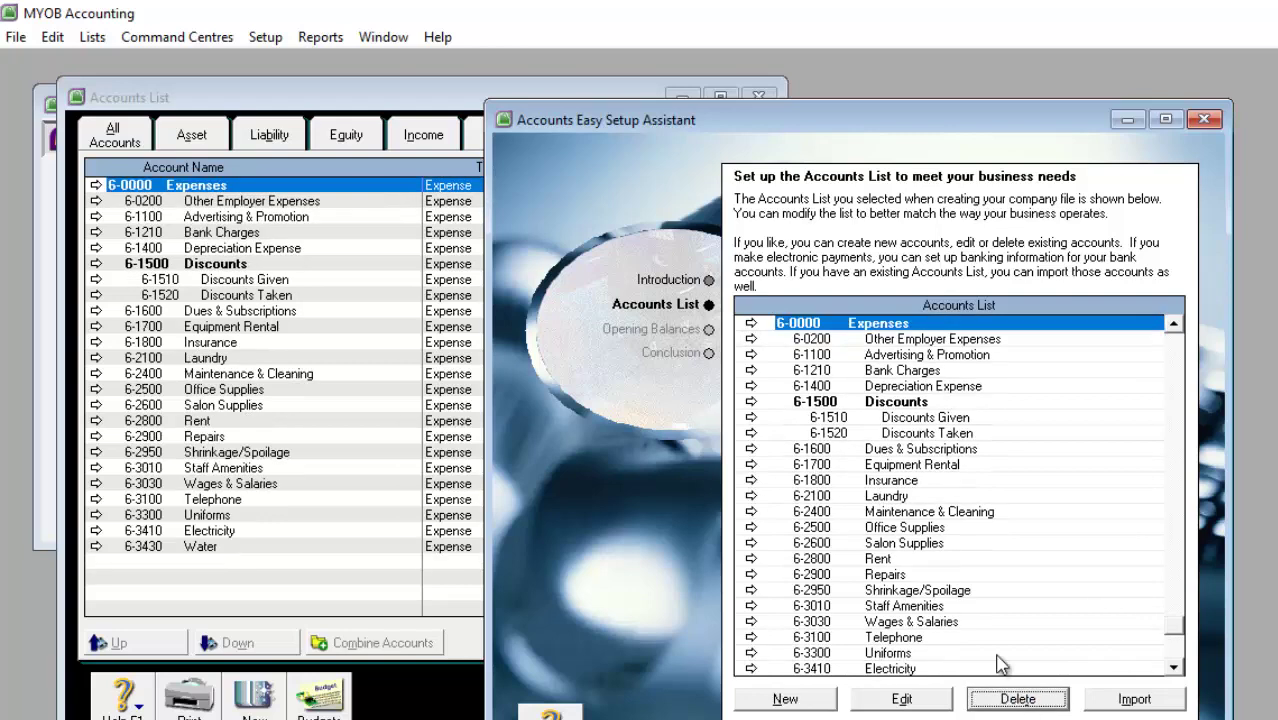
pyautogui.click(884, 340)
pyautogui.click(1018, 699)
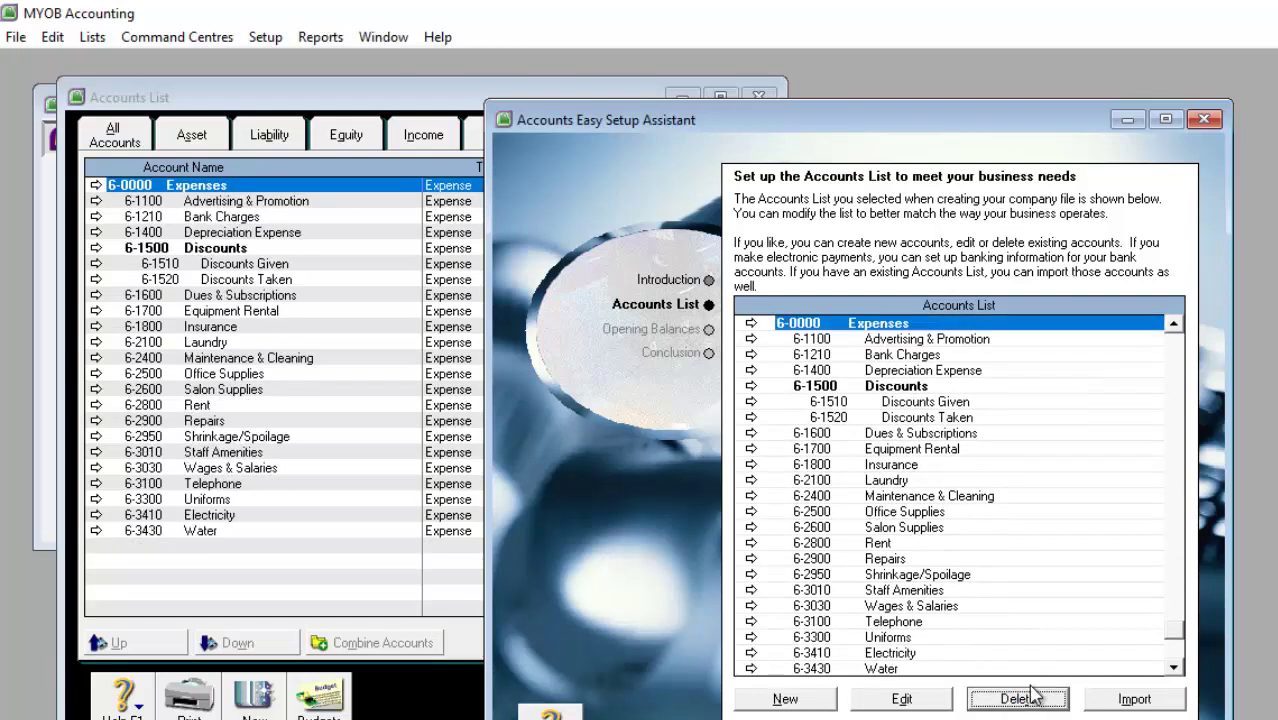
# - Compare MYOB's Expense accounts with the textbook's chart, highlighting the rows from Discounts down to Water, and return to MYOB
pyautogui.click(233, 203)
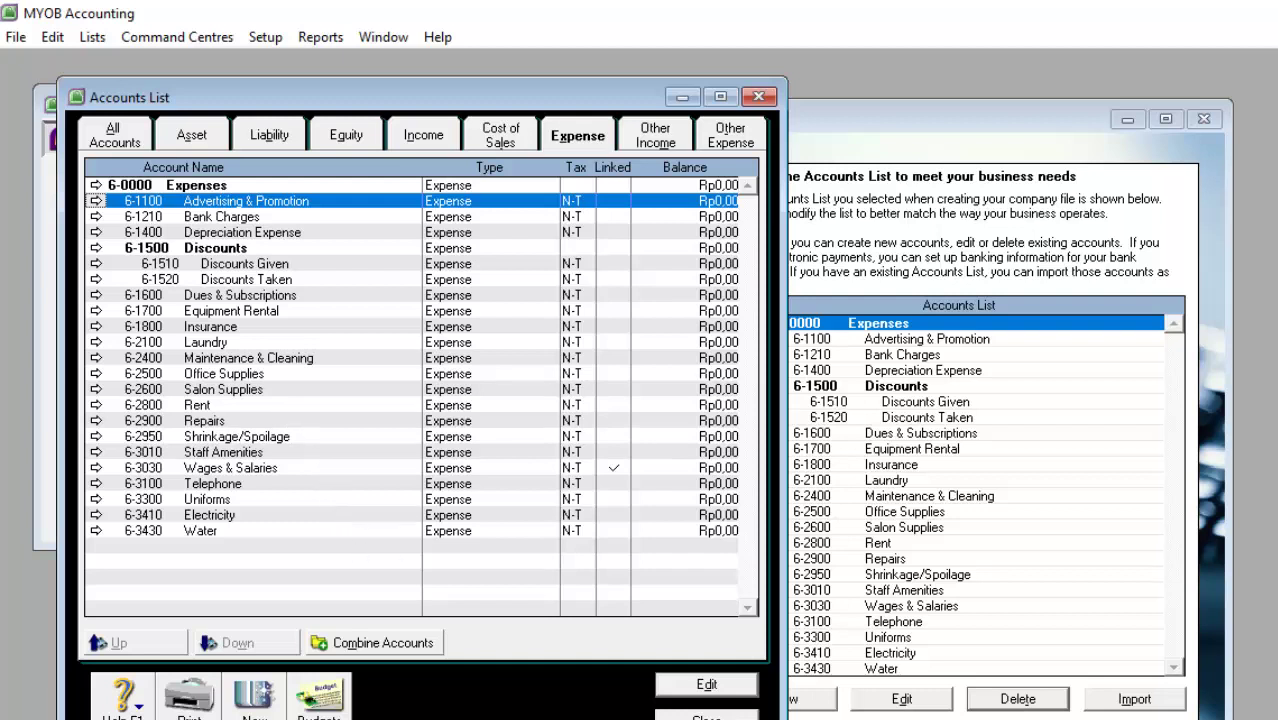
pyautogui.hotkey('alt', 'Tab')
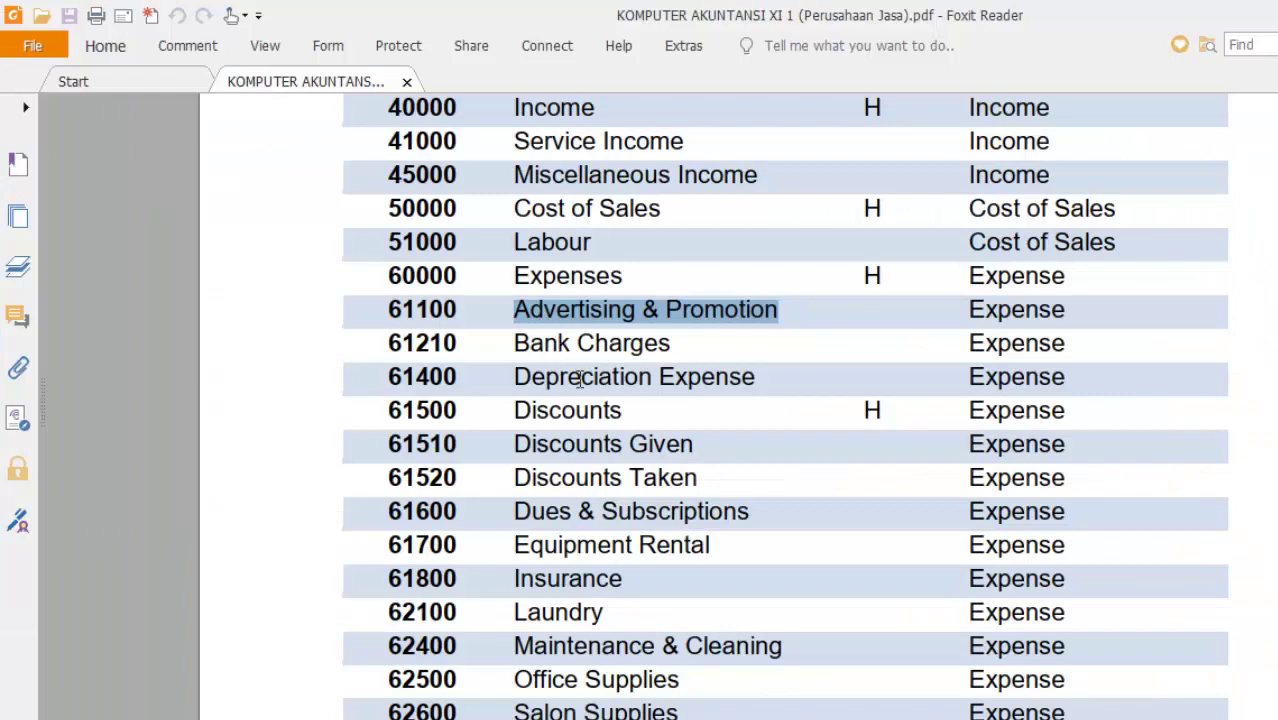
pyautogui.moveTo(592, 411); pyautogui.dragTo(673, 600)
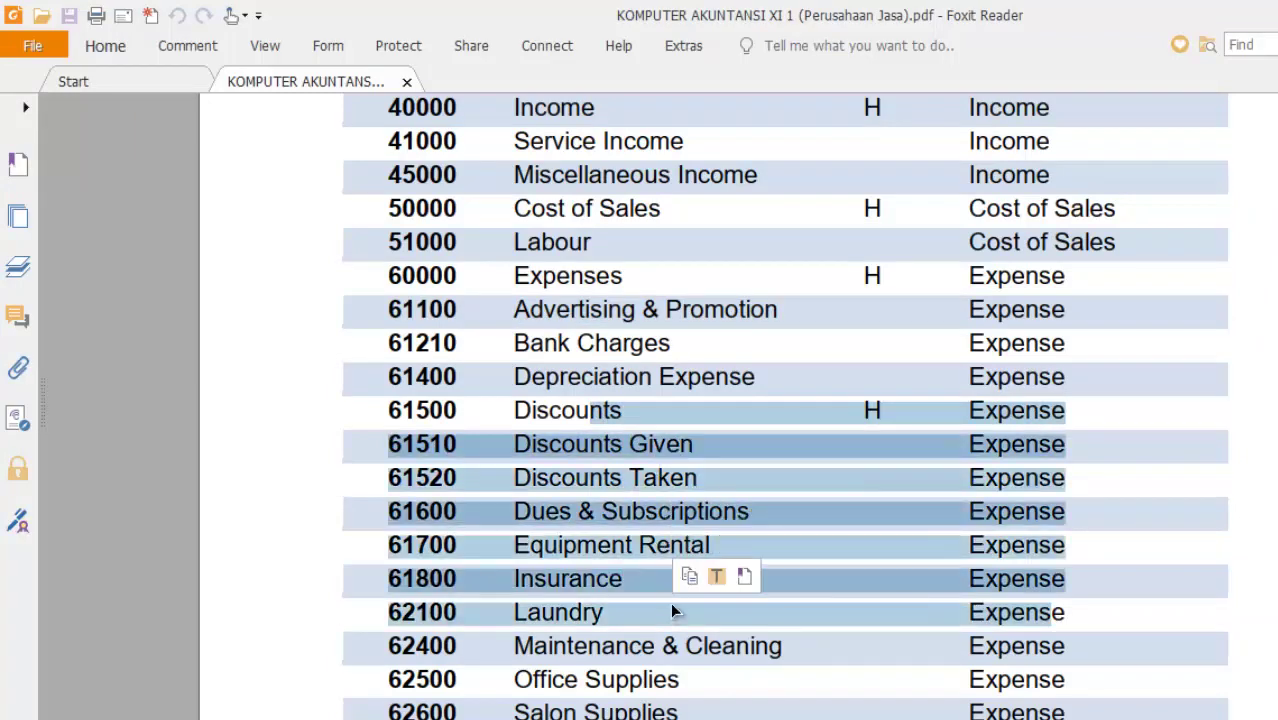
pyautogui.scroll(-5, 660, 580)
pyautogui.moveTo(518, 378); pyautogui.dragTo(702, 686)
pyautogui.scroll(-2, 702, 686)
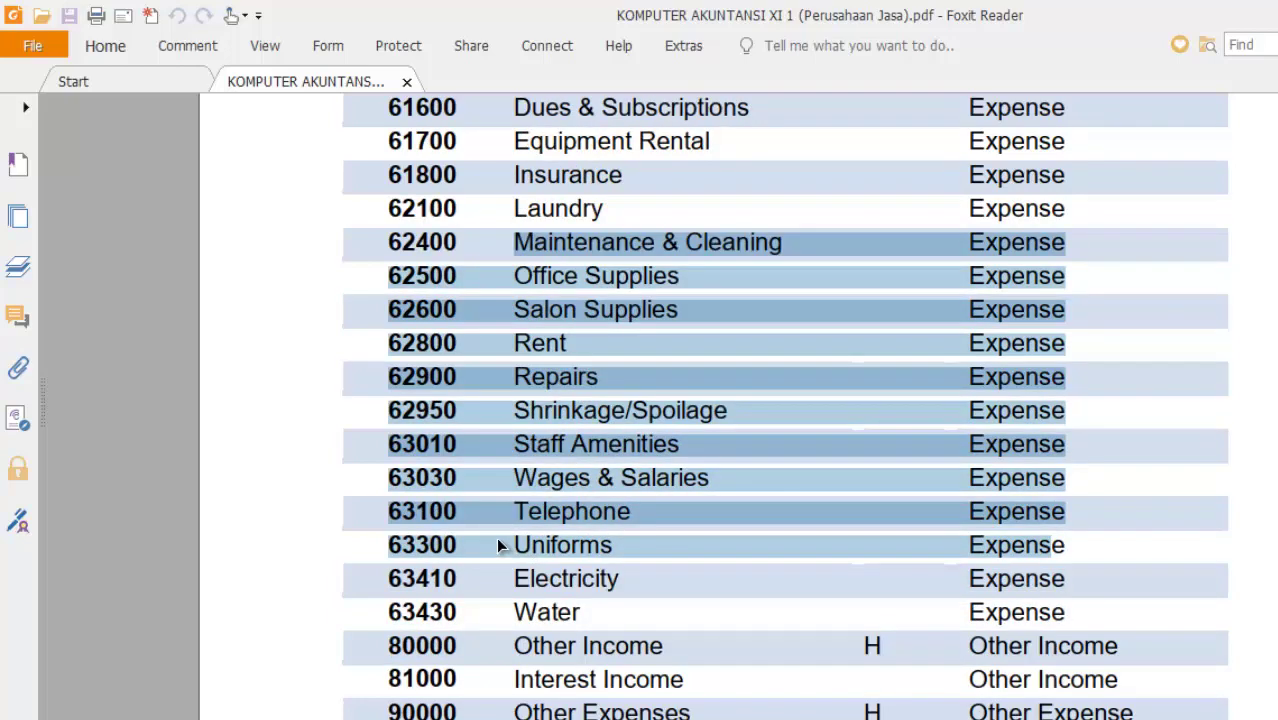
pyautogui.moveTo(615, 612); pyautogui.dragTo(491, 550)
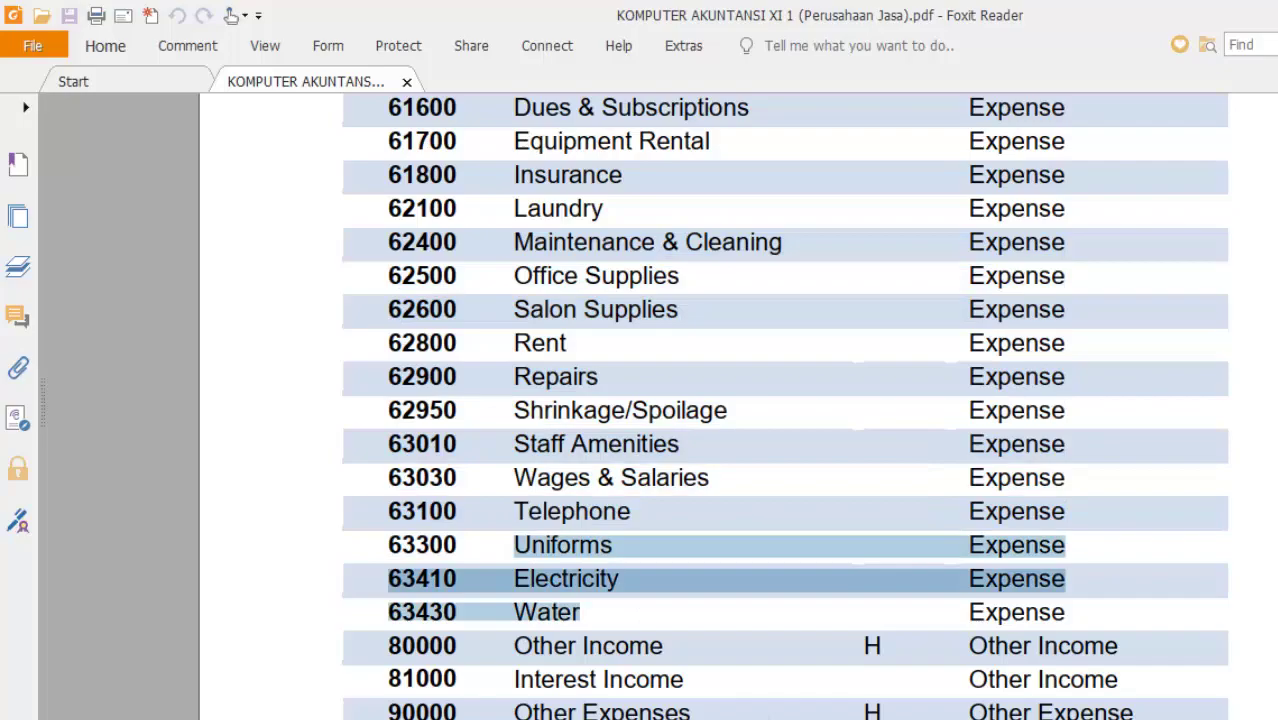
pyautogui.hotkey('alt', 'Tab')
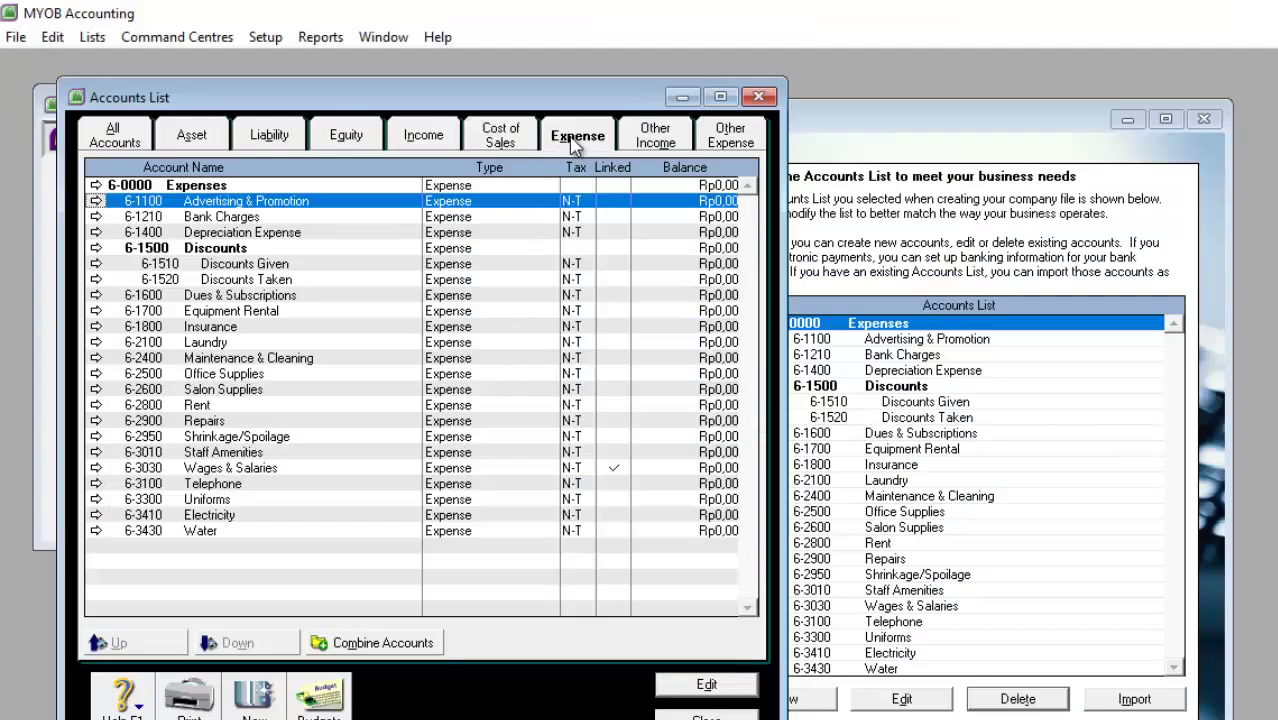
# - Check MYOB's Cost of Sales accounts against the textbook, highlighting the Cost of Sales and Labour rows there
pyautogui.click(498, 140)
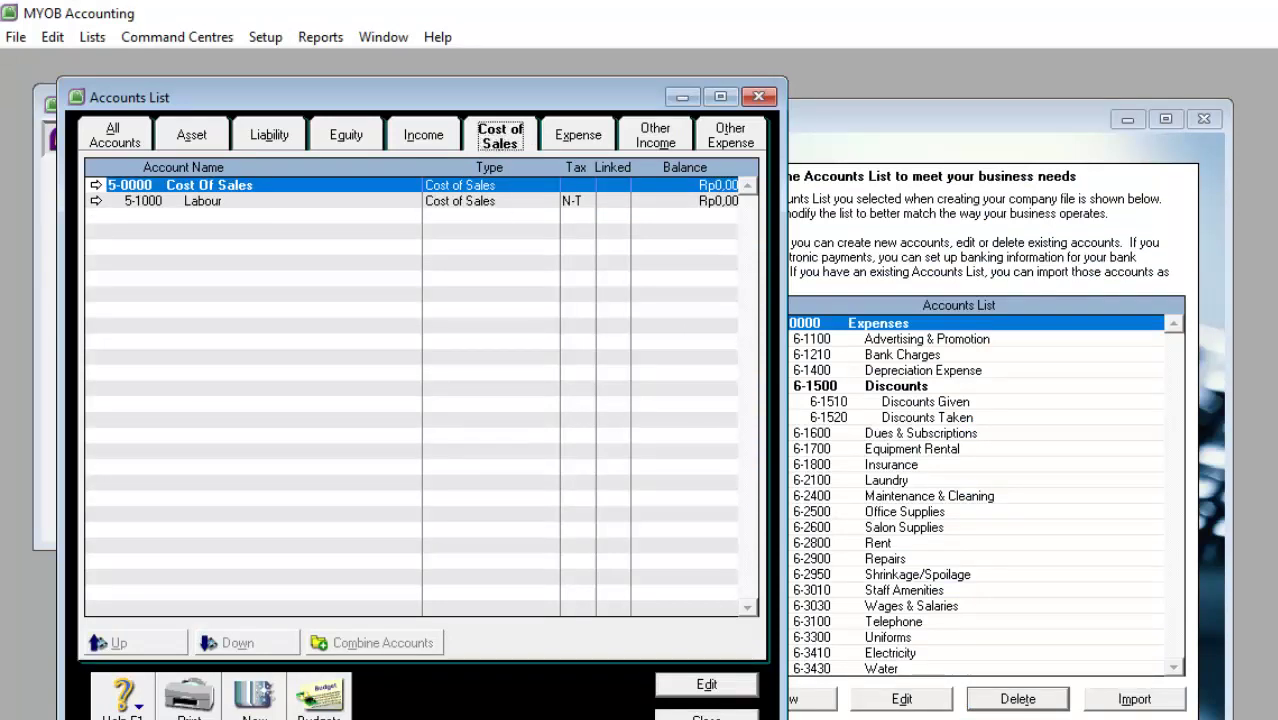
pyautogui.hotkey('alt', 'Tab')
pyautogui.scroll(3, 402, 282)
pyautogui.scroll(3, 402, 282)
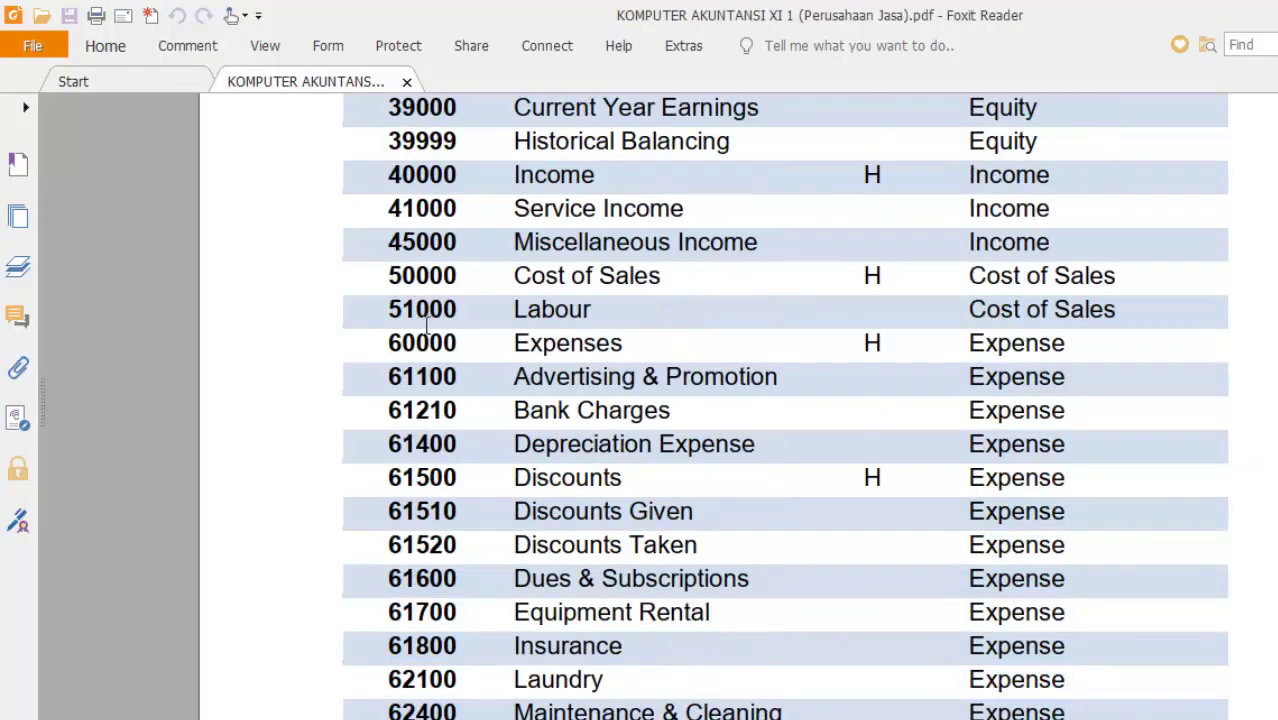
pyautogui.moveTo(380, 271); pyautogui.dragTo(657, 333)
pyautogui.hotkey('alt', 'Tab')
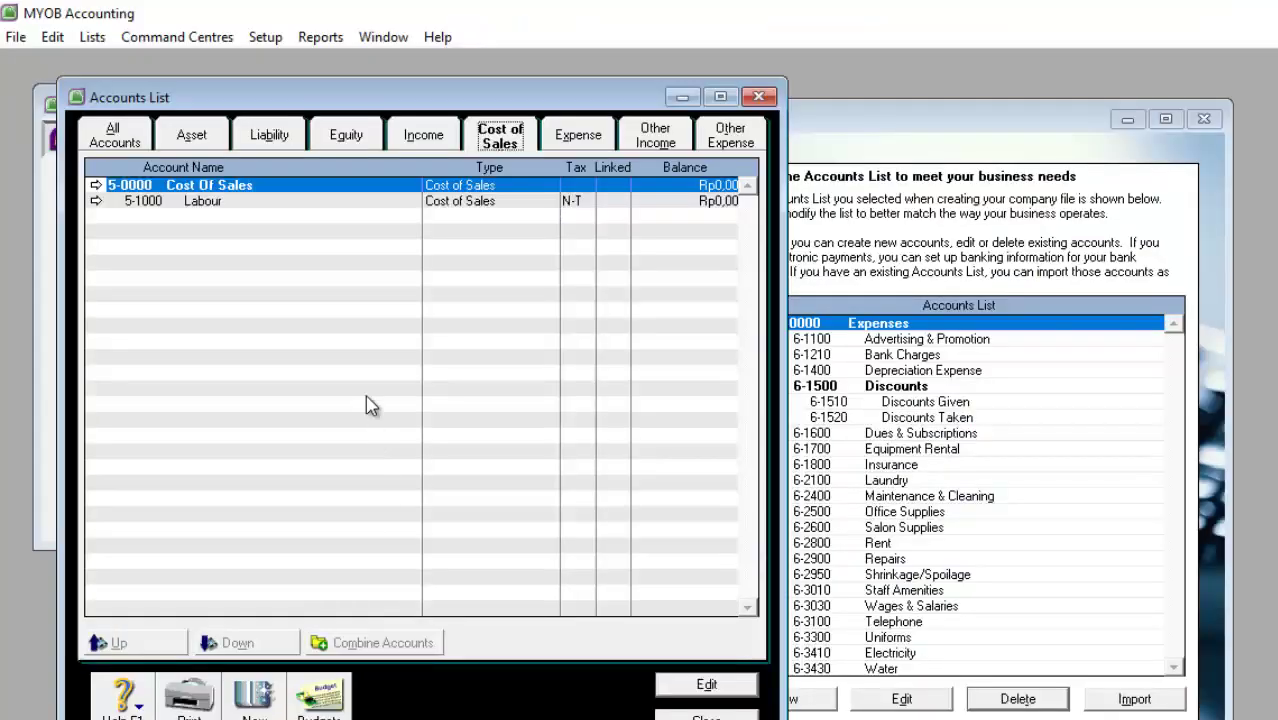
# - Compare MYOB's Income and Equity accounts with the textbook's chart, selecting 3-0800 Retained Earnings in the Accounts List
pyautogui.click(423, 135)
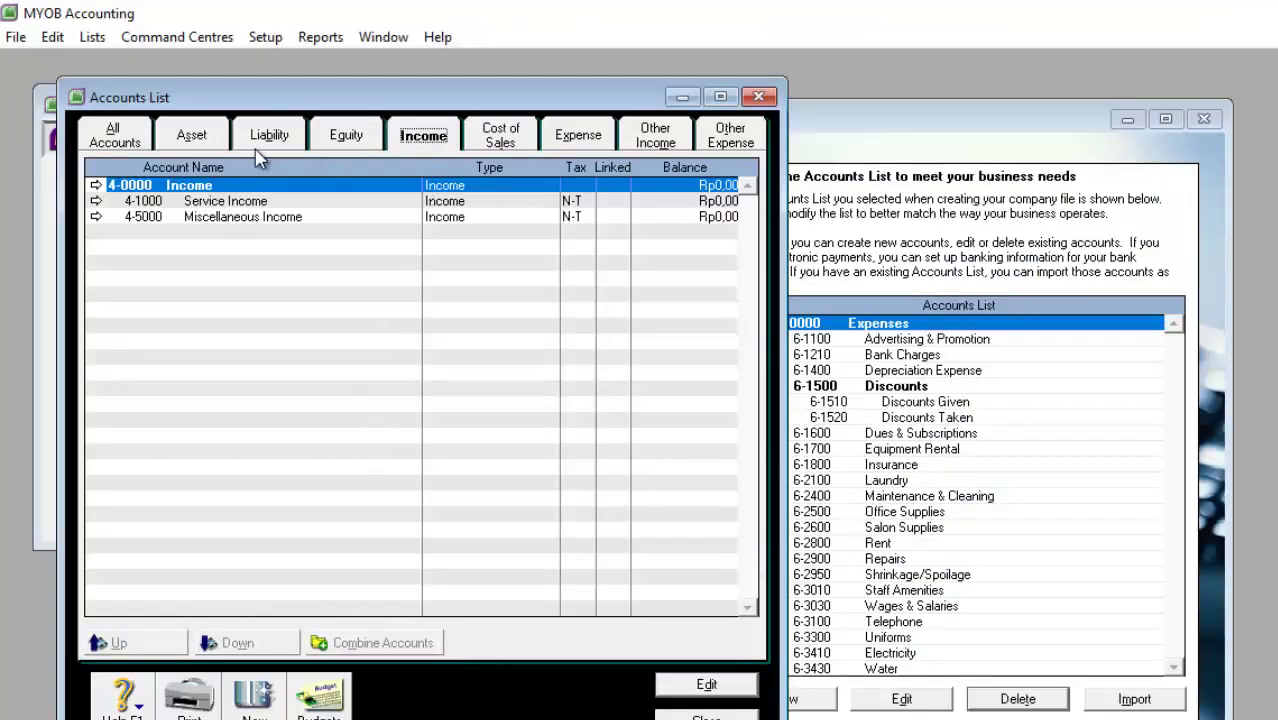
pyautogui.hotkey('alt', 'Tab')
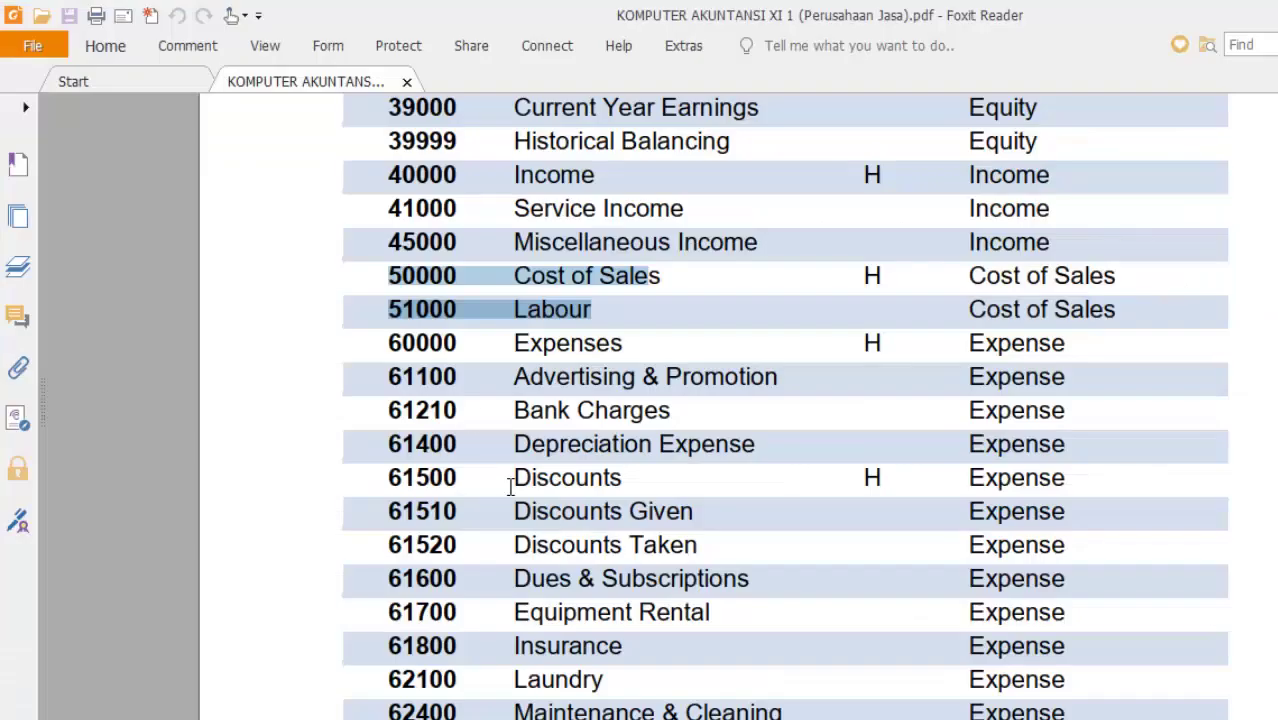
pyautogui.scroll(3, 462, 403)
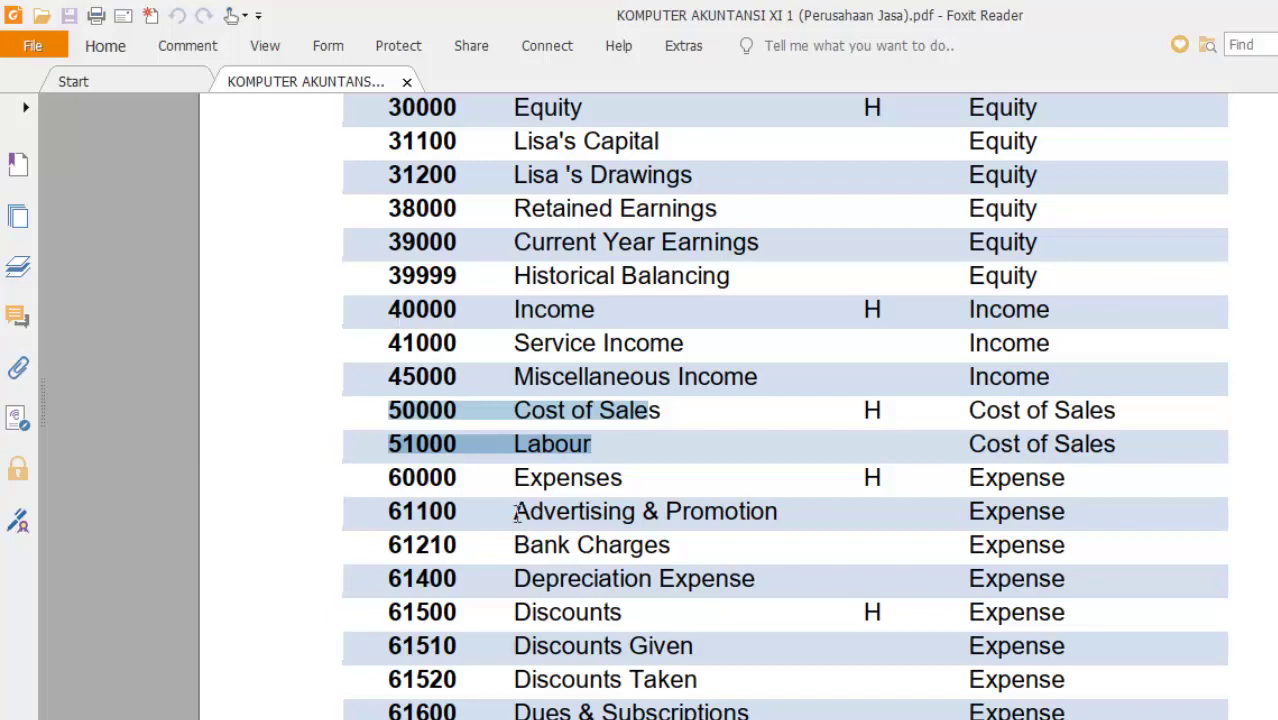
pyautogui.hotkey('alt', 'Tab')
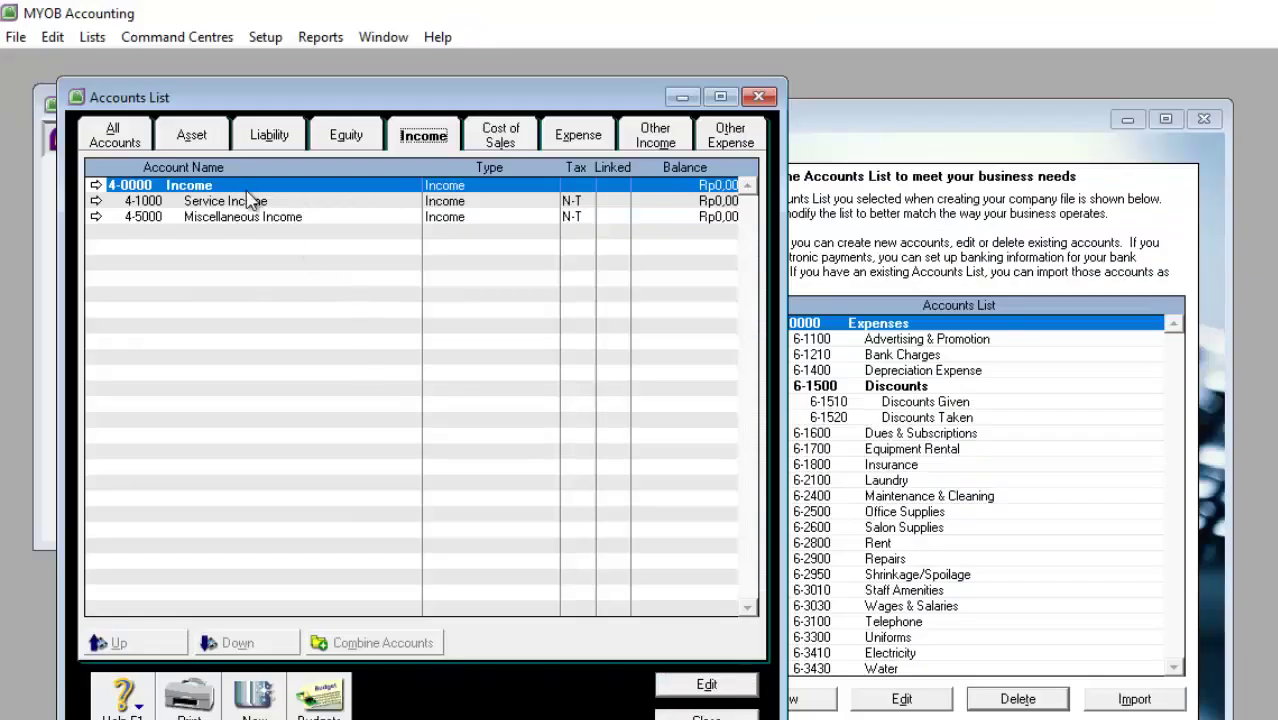
pyautogui.click(344, 137)
pyautogui.click(256, 202)
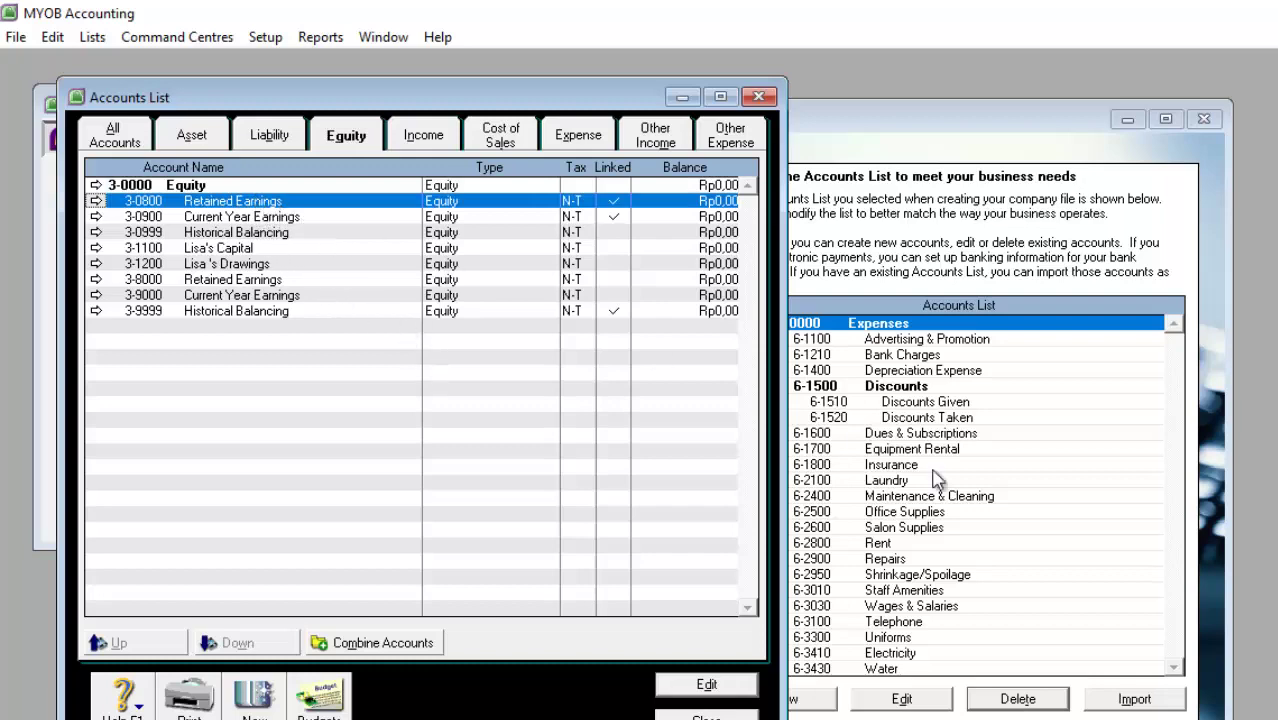
# - Try to delete the 3-0800 Retained Earnings account in the Accounts Easy Setup Assistant and dismiss the message
pyautogui.click(968, 486)
pyautogui.scroll(7, 905, 460)
pyautogui.scroll(1, 893, 460)
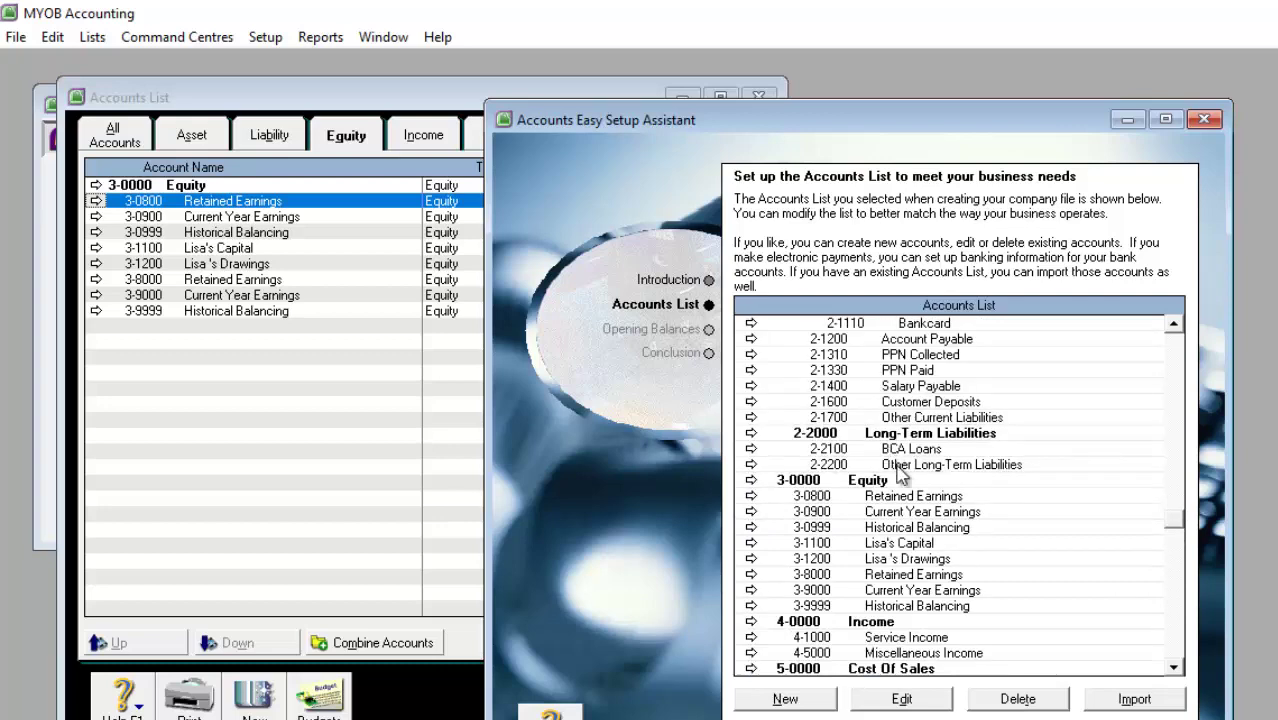
pyautogui.click(918, 511)
pyautogui.click(915, 496)
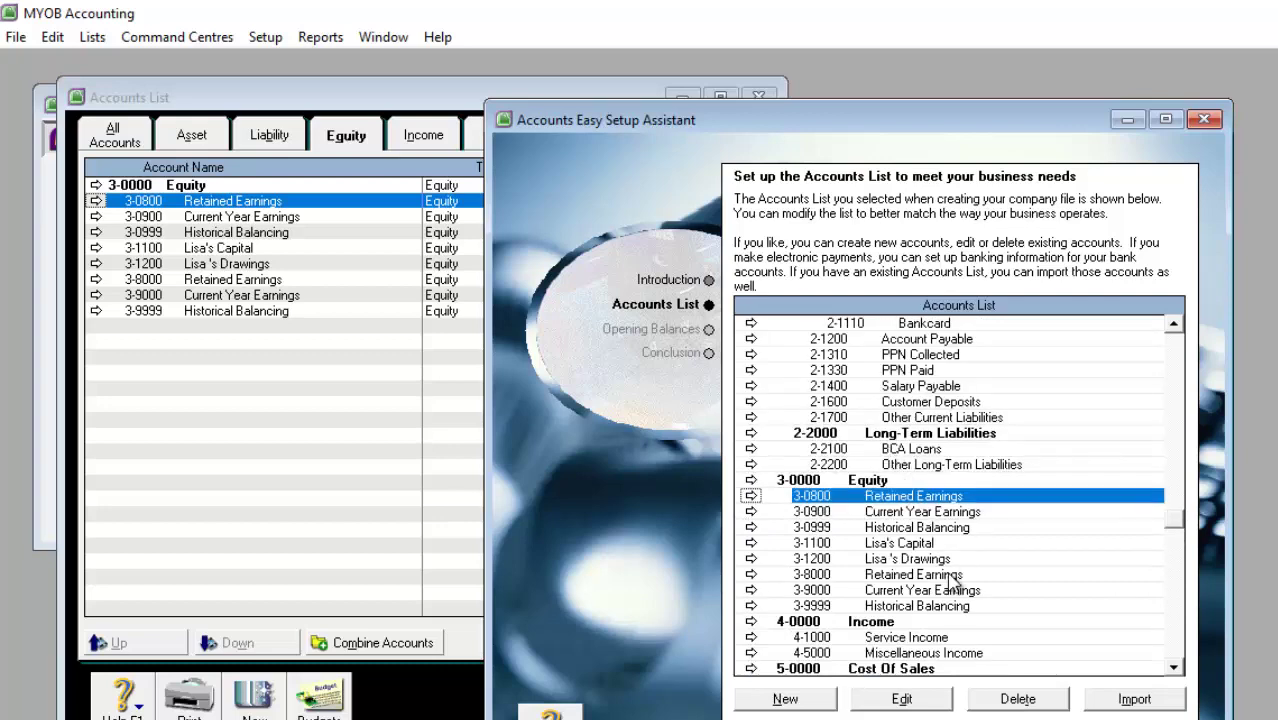
pyautogui.click(1017, 698)
pyautogui.click(766, 500)
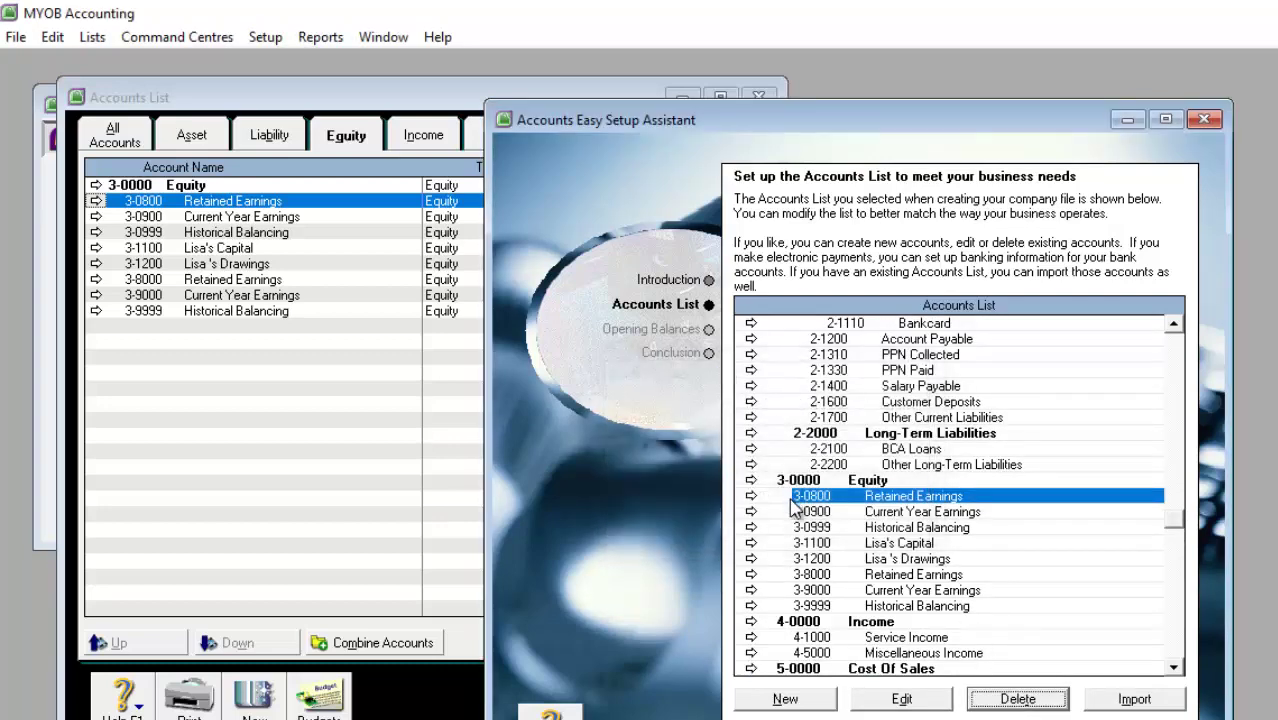
# - Delete the duplicate equity account 3-8000 Retained Earnings from the assistant's Accounts List
pyautogui.click(862, 577)
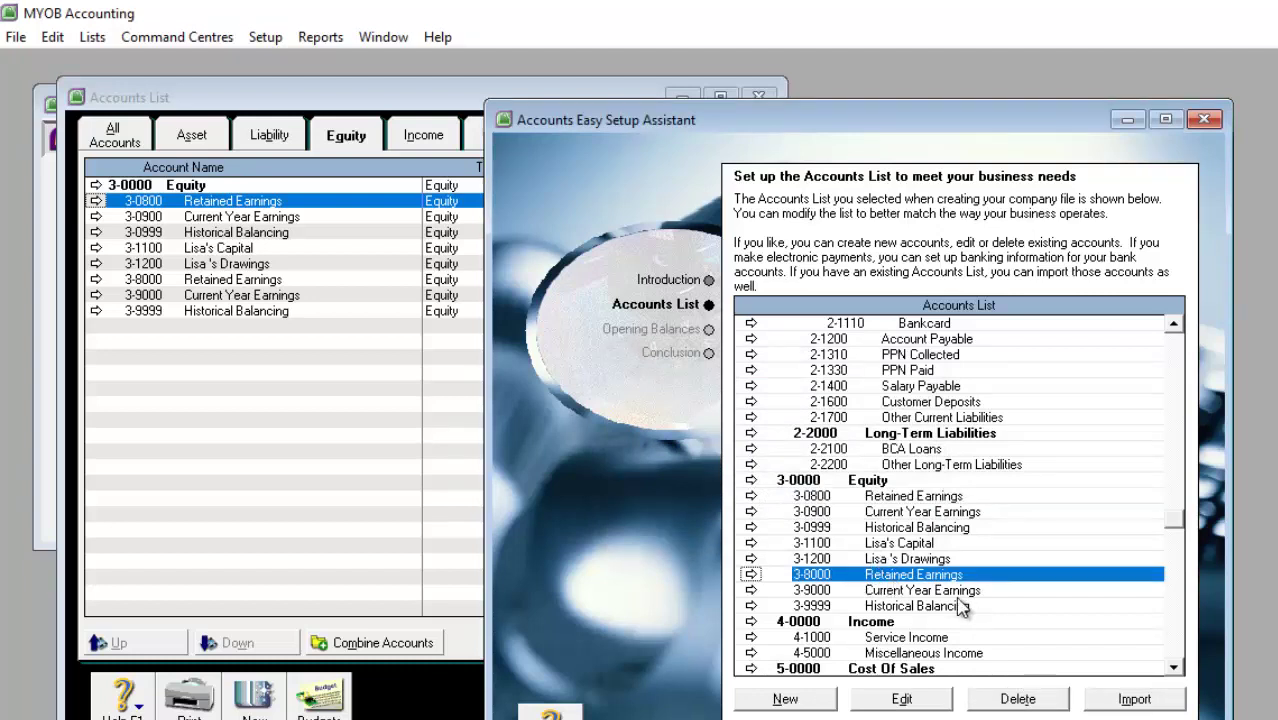
pyautogui.click(1018, 697)
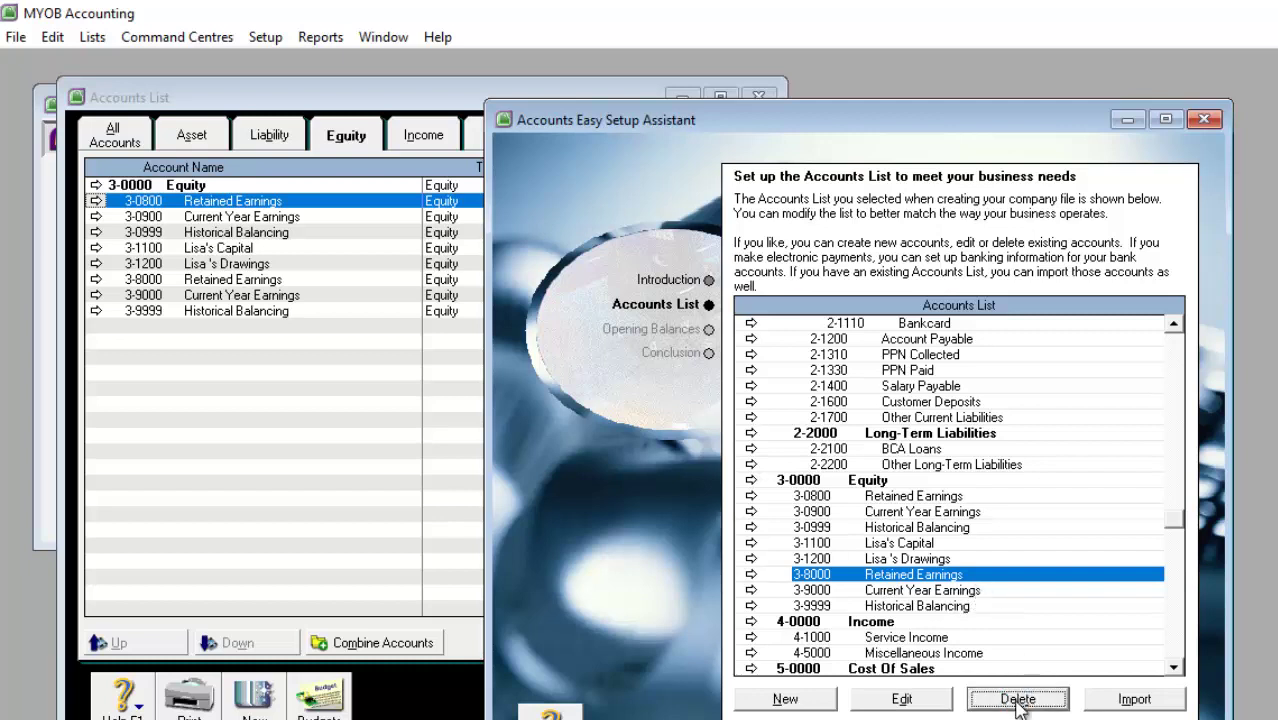
pyautogui.click(915, 576)
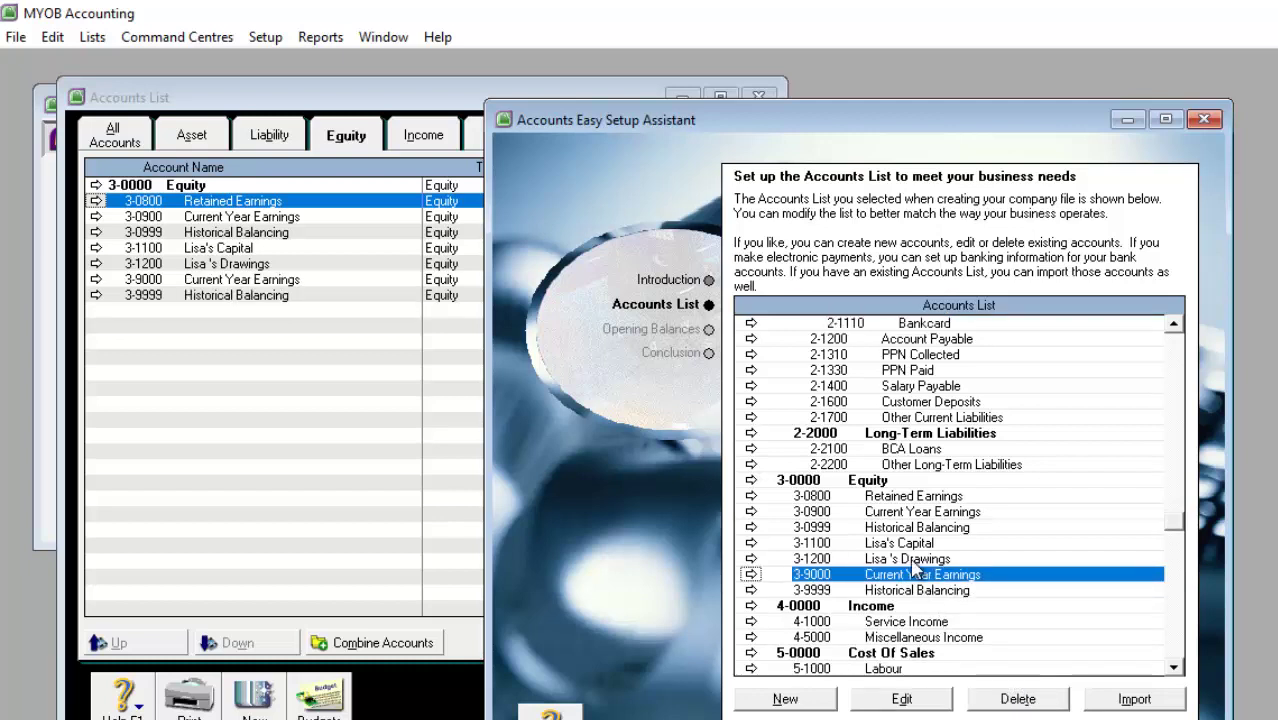
# - Try to delete the 3-0900 Current Year Earnings account and dismiss the message
pyautogui.click(904, 513)
pyautogui.click(972, 695)
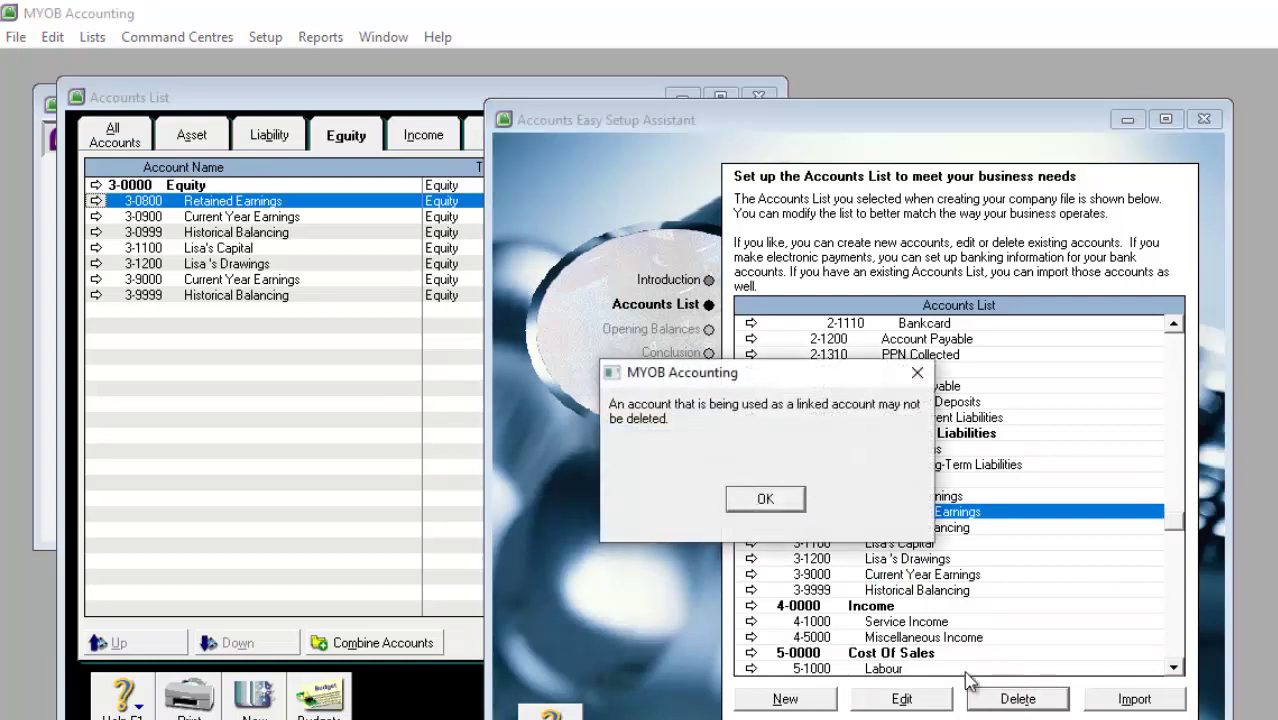
pyautogui.click(762, 502)
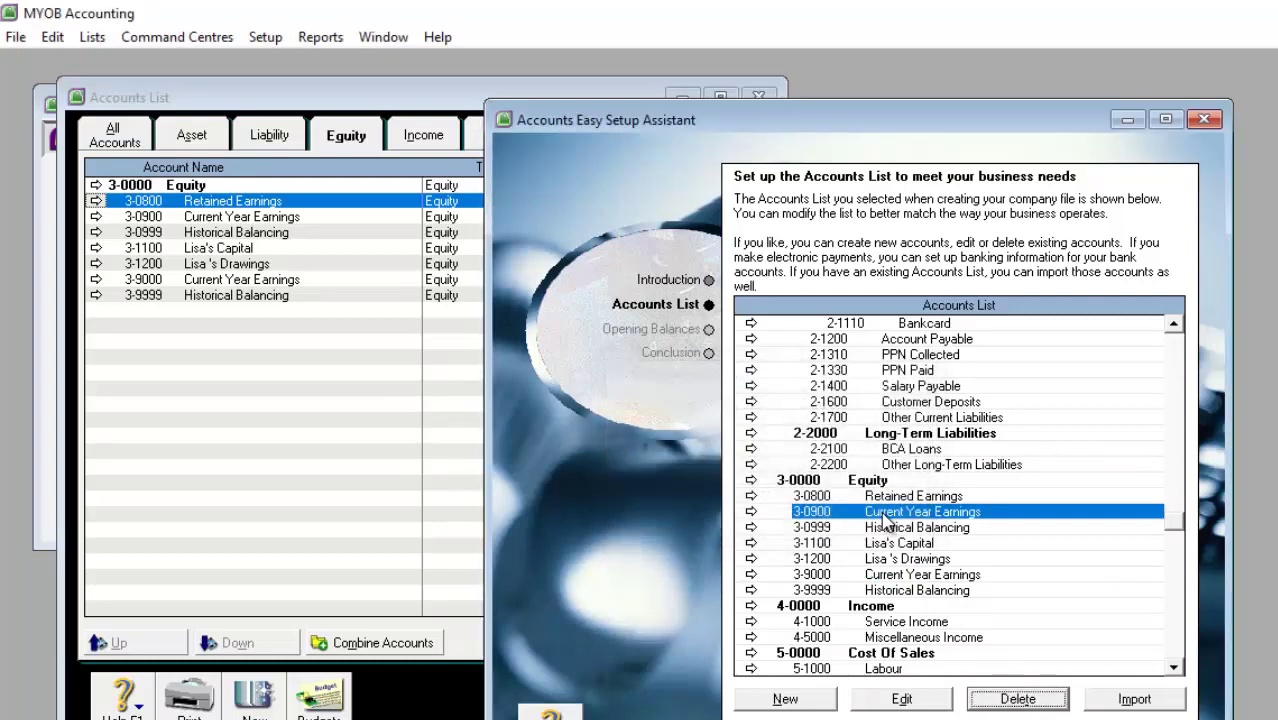
# - Delete the equity accounts 3-9000 Current Year Earnings and 3-0999 Historical Balancing from the assistant's Accounts List
pyautogui.click(928, 576)
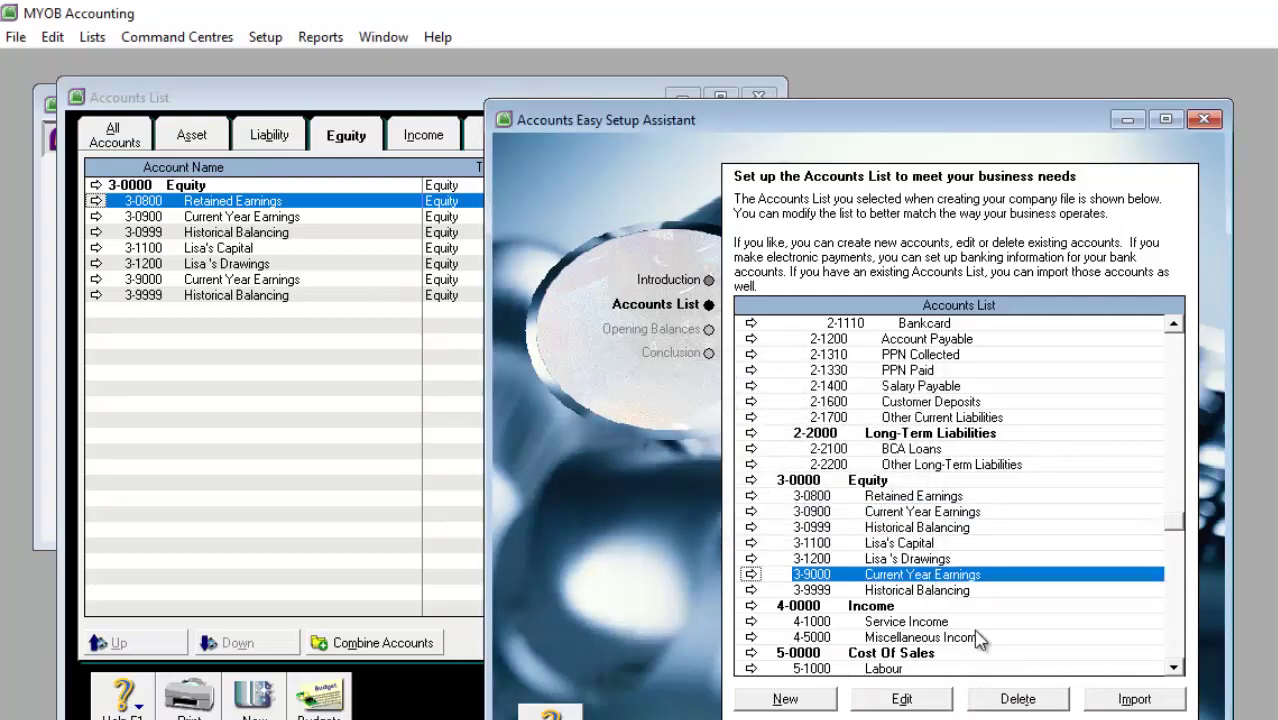
pyautogui.click(1018, 697)
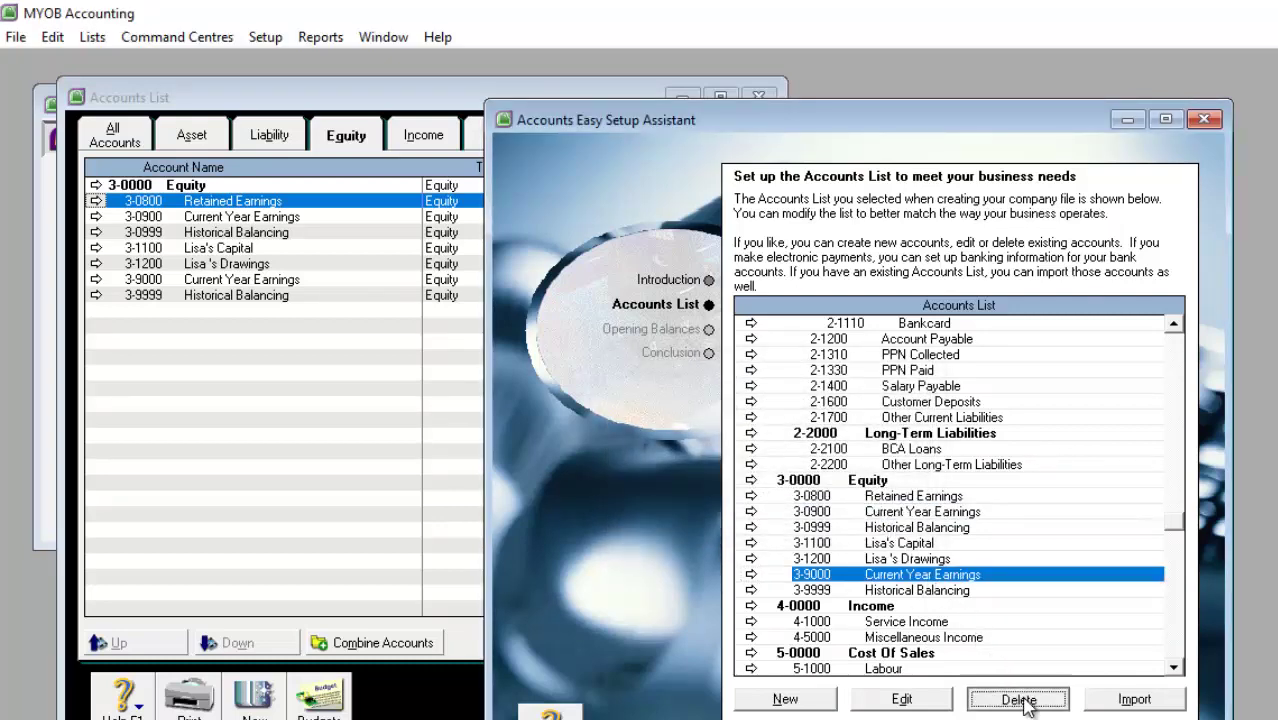
pyautogui.click(890, 528)
pyautogui.click(1017, 697)
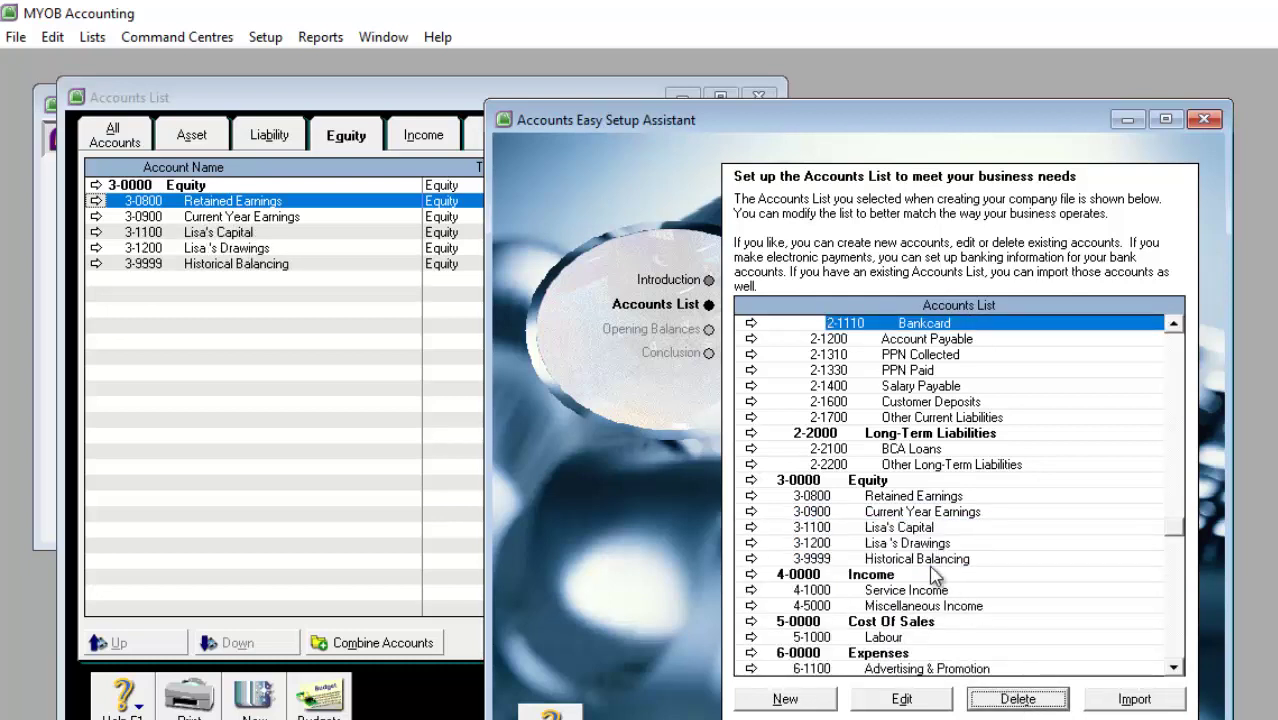
# - Renumber the equity accounts in the assistant's Accounts List: Retained Earnings as 3-8000 and Current Year Earnings as 3-9000
pyautogui.click(874, 497)
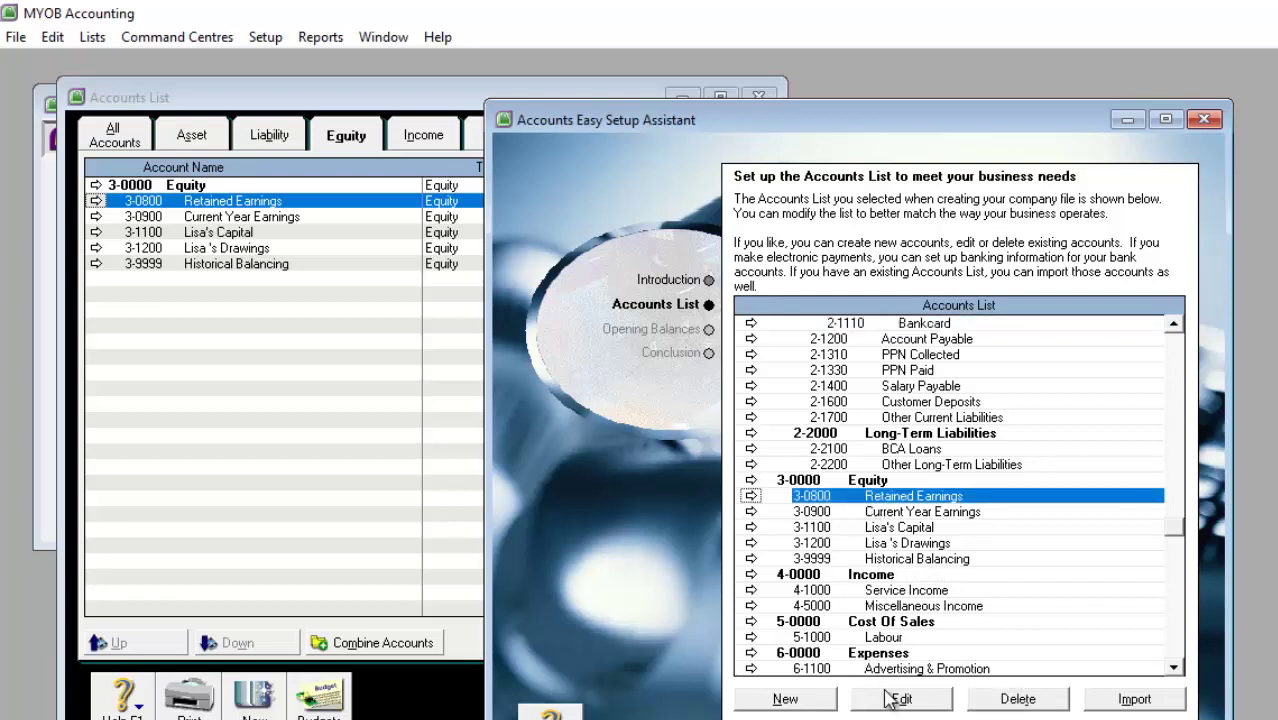
pyautogui.click(938, 698)
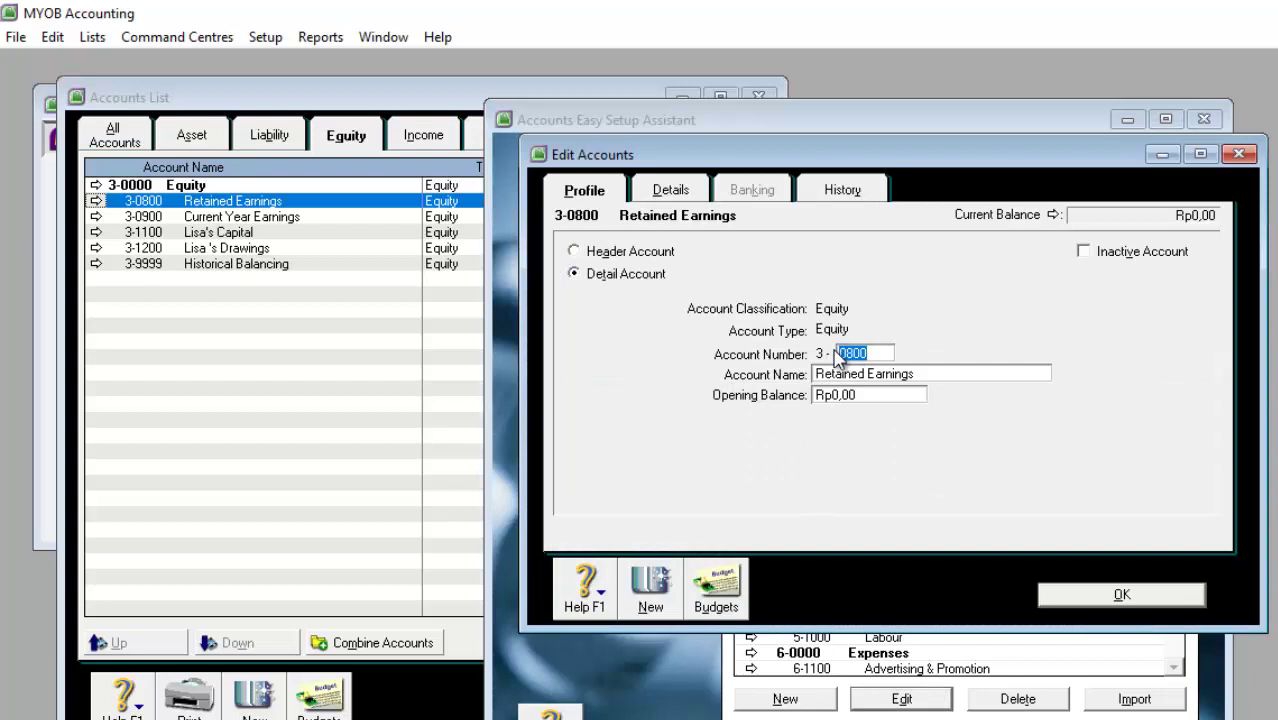
pyautogui.write('80')
pyautogui.click(1121, 596)
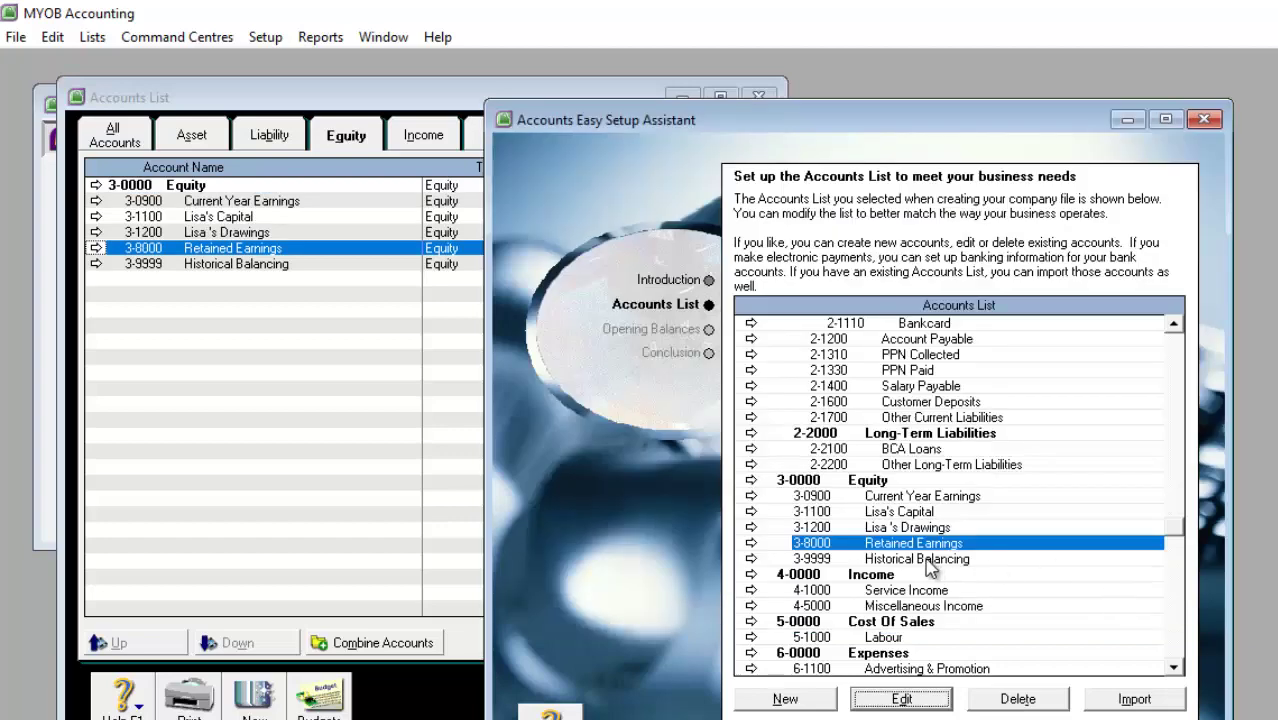
pyautogui.doubleClick(905, 496)
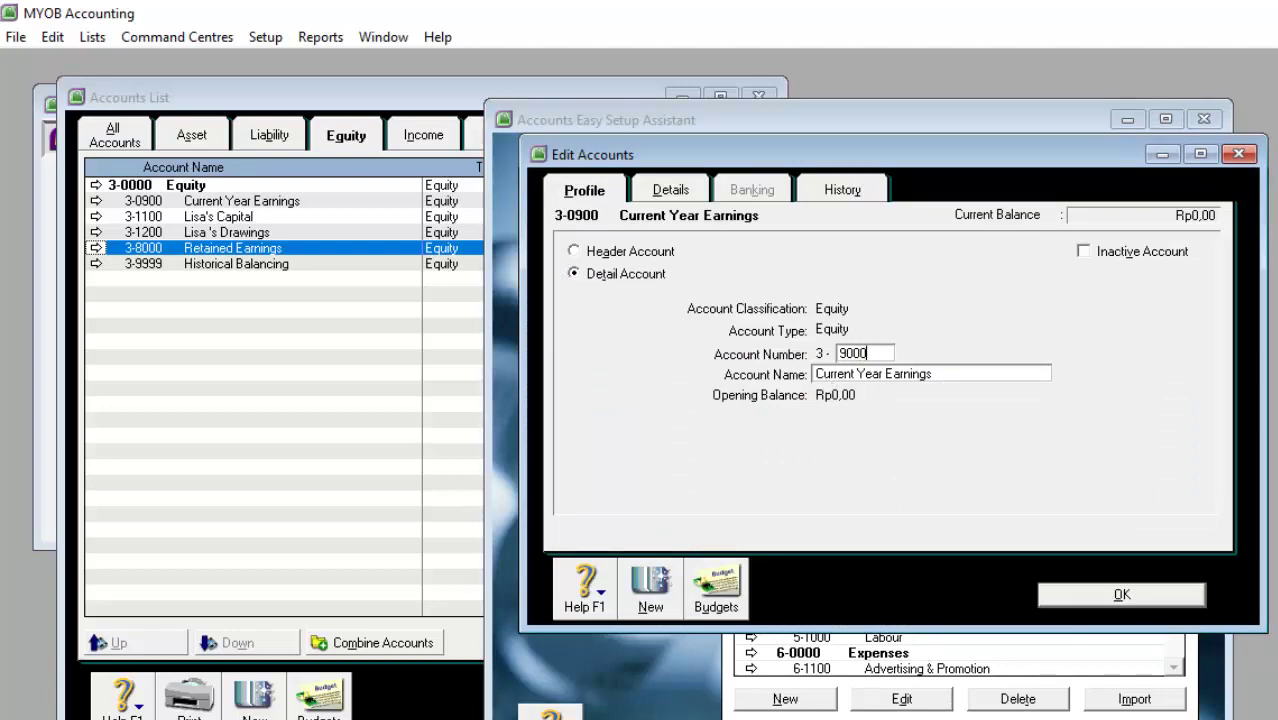
pyautogui.click(1168, 593)
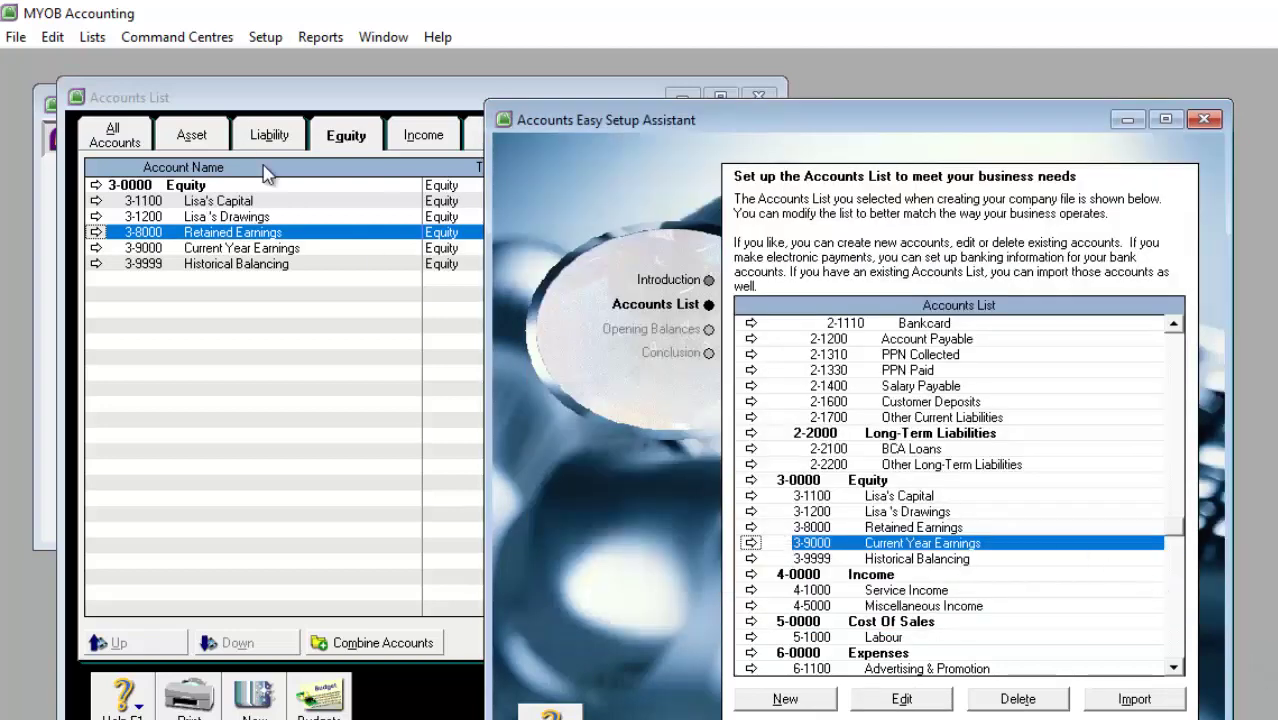
# - Compare MYOB's equity accounts with the equity section of the textbook's Lisa Beauty Salon account list in Foxit Reader
pyautogui.click(245, 203)
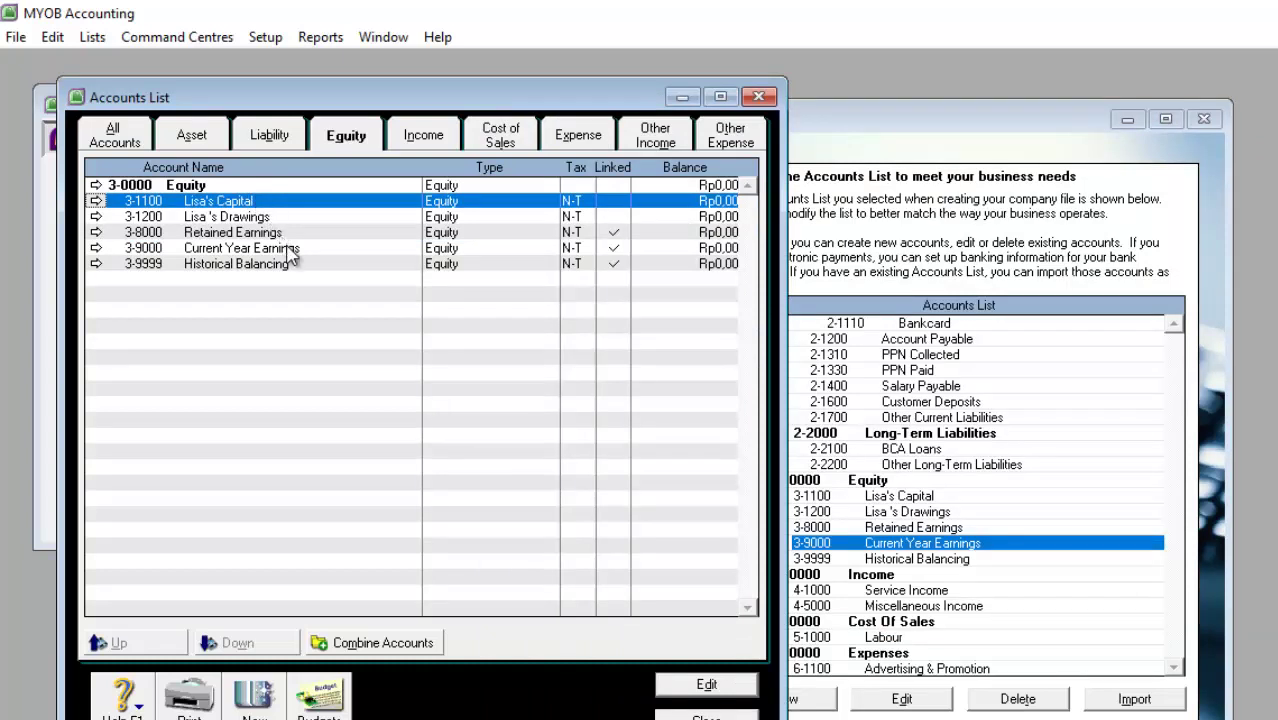
pyautogui.hotkey('alt', 'Tab')
pyautogui.scroll(2, 559, 343)
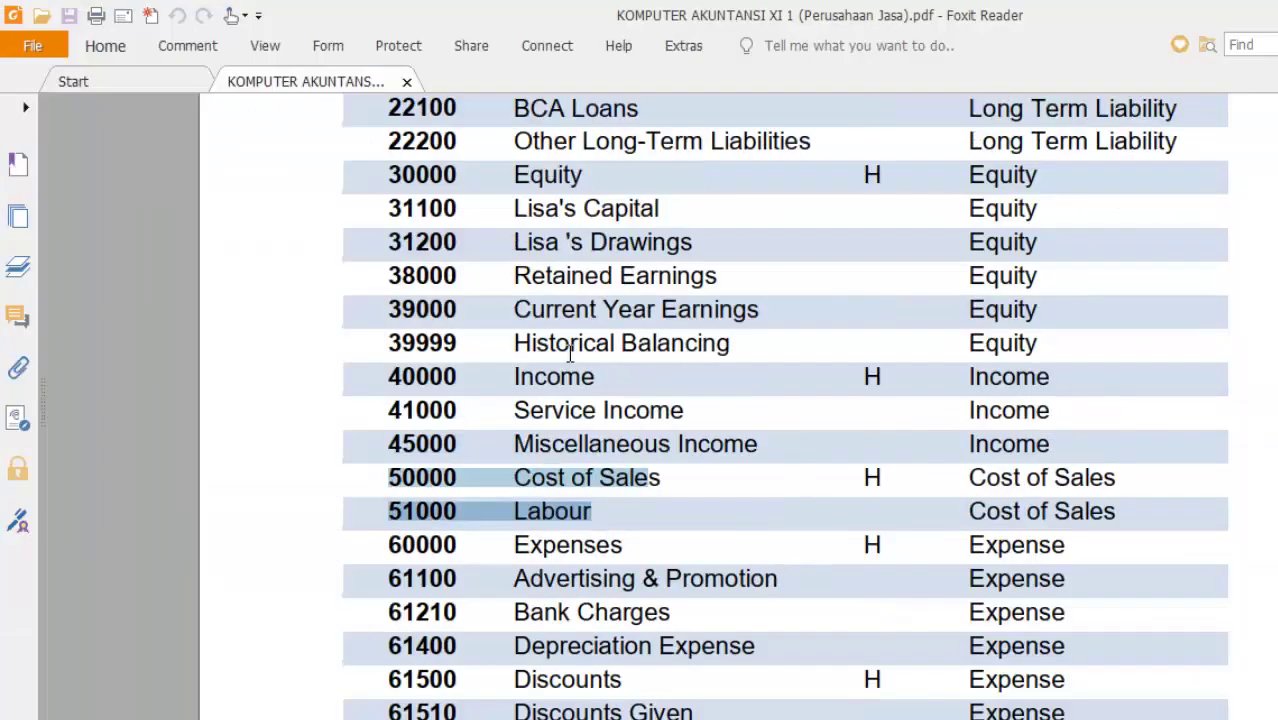
pyautogui.moveTo(404, 230); pyautogui.dragTo(597, 412)
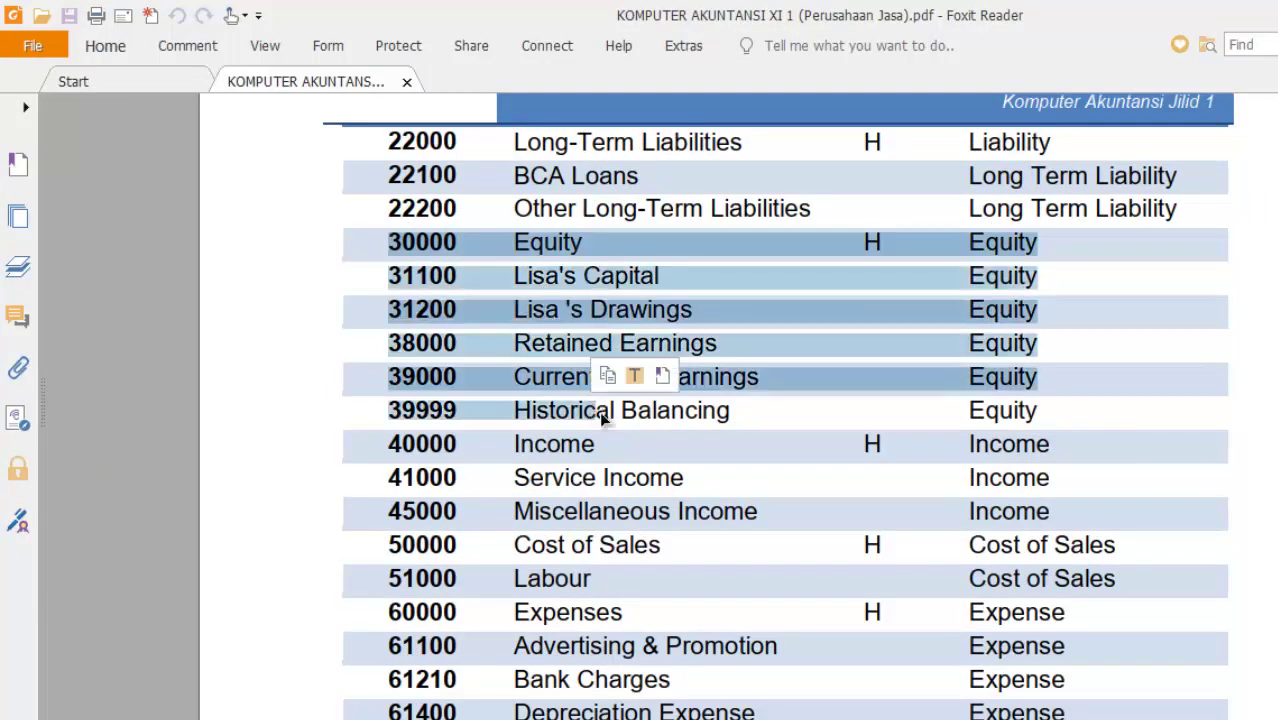
# - Compare MYOB's liability accounts with the textbook's liability section, checking for Trade Creditors and Payroll Accruals Payable
pyautogui.scroll(5, 605, 460)
pyautogui.scroll(3, 617, 512)
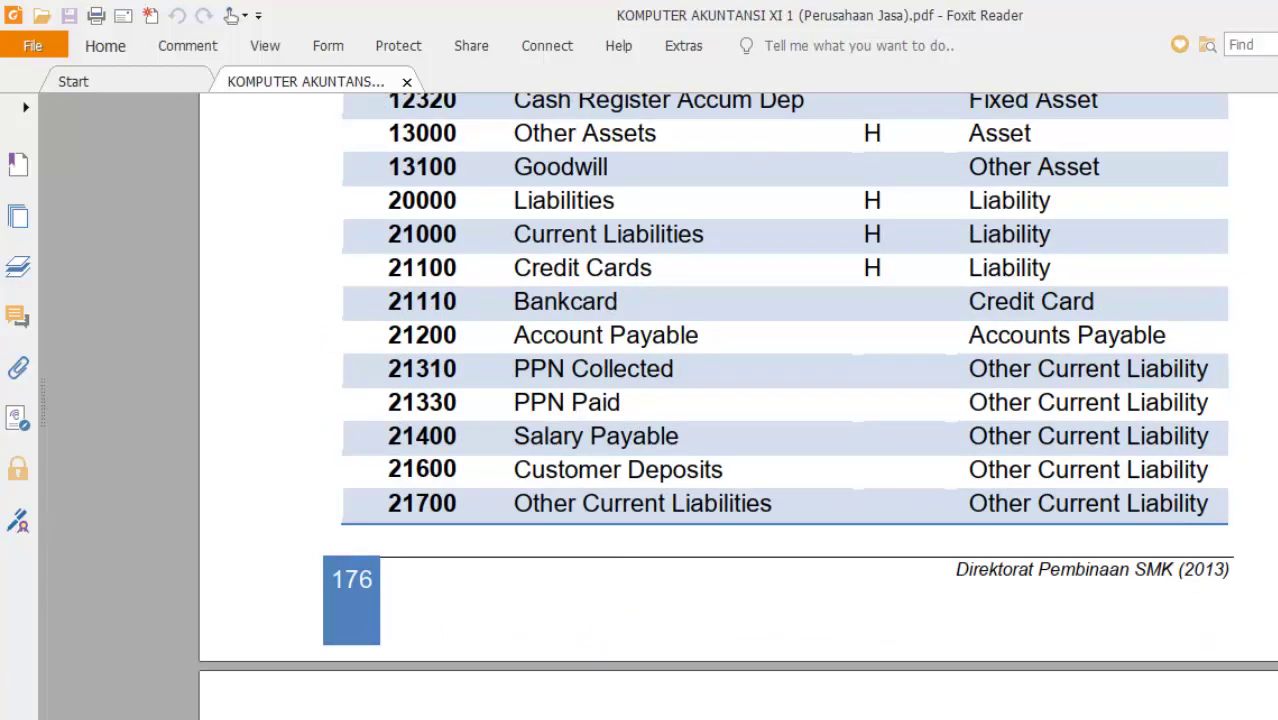
pyautogui.hotkey('alt', 'Tab')
pyautogui.click(266, 138)
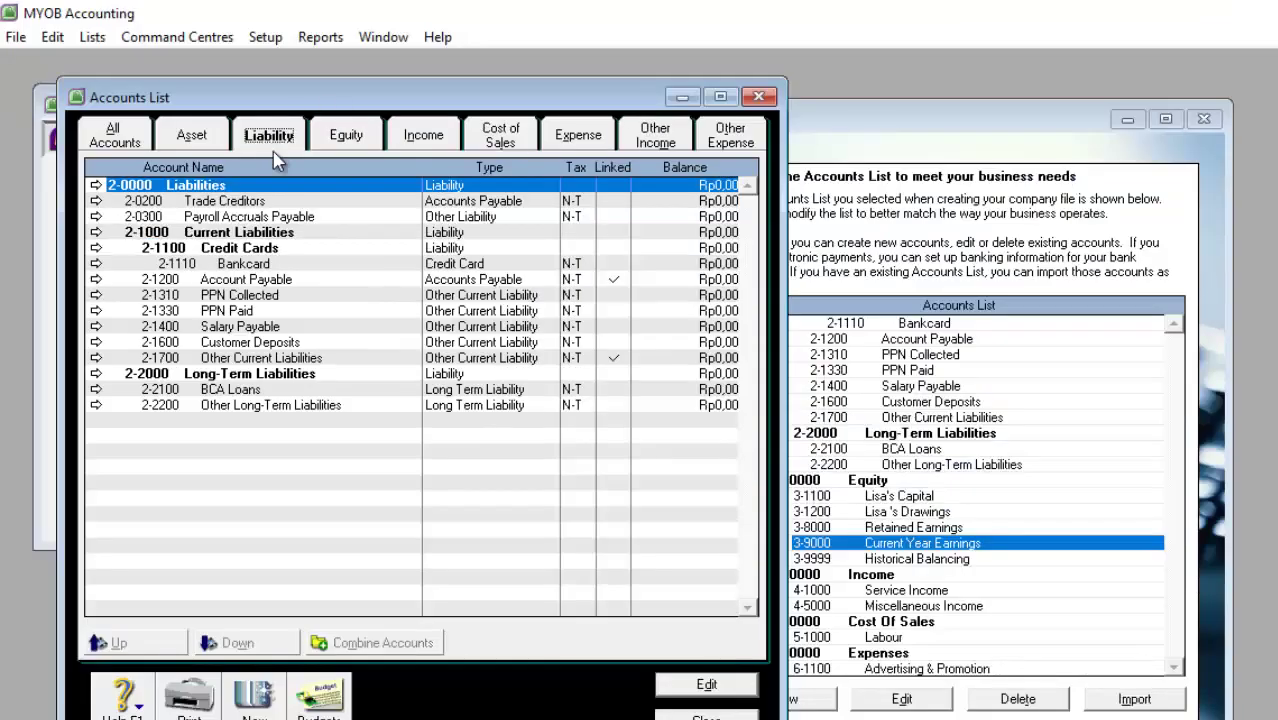
pyautogui.click(276, 203)
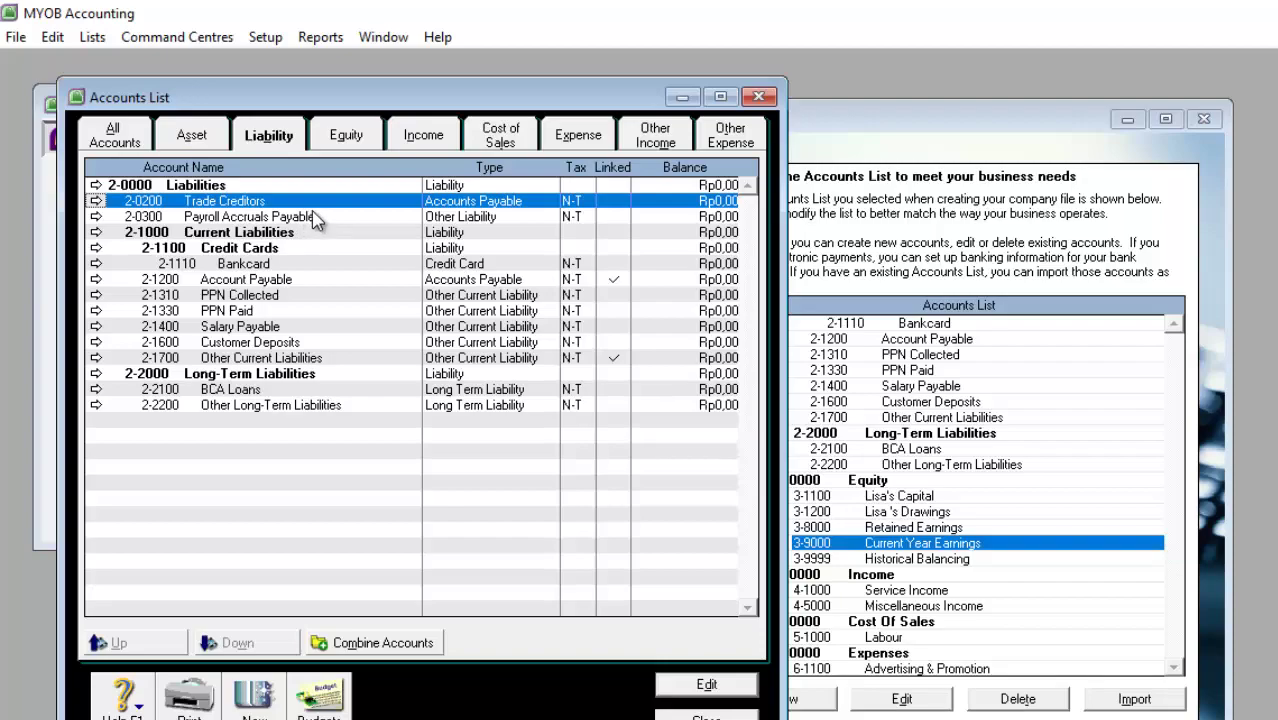
pyautogui.hotkey('alt', 'Tab')
pyautogui.scroll(3, 659, 340)
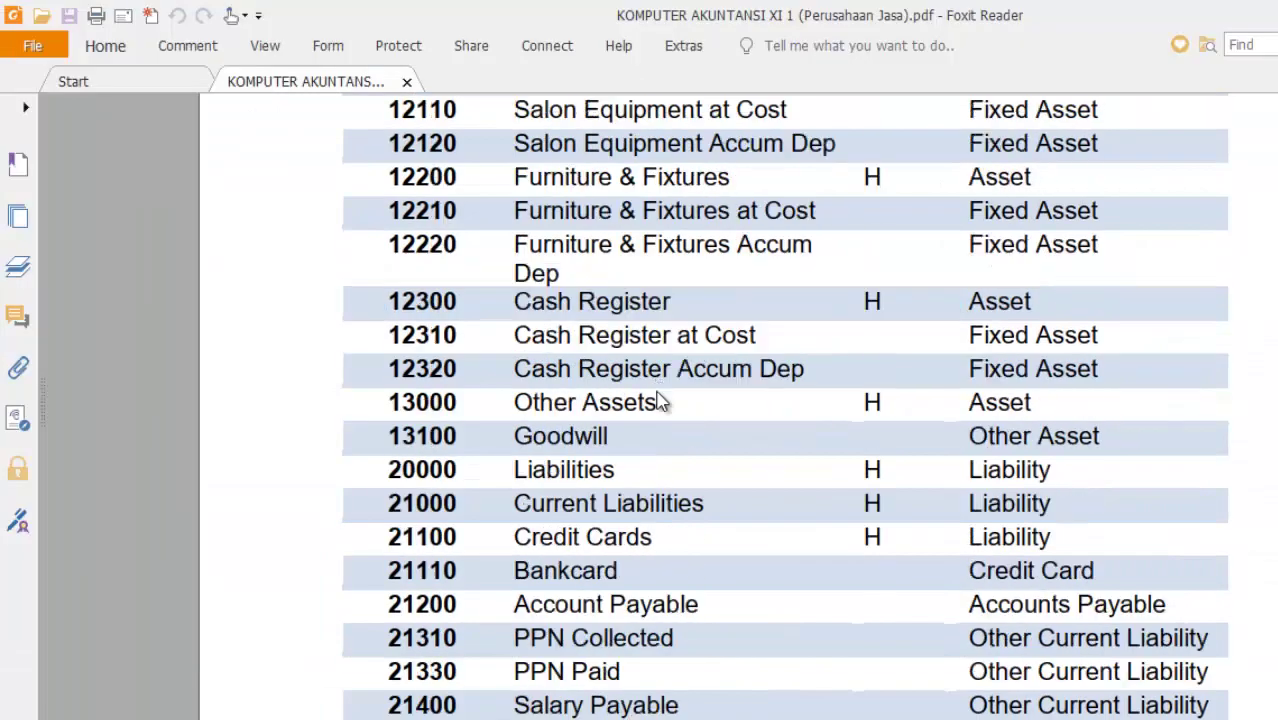
pyautogui.scroll(-1, 660, 405)
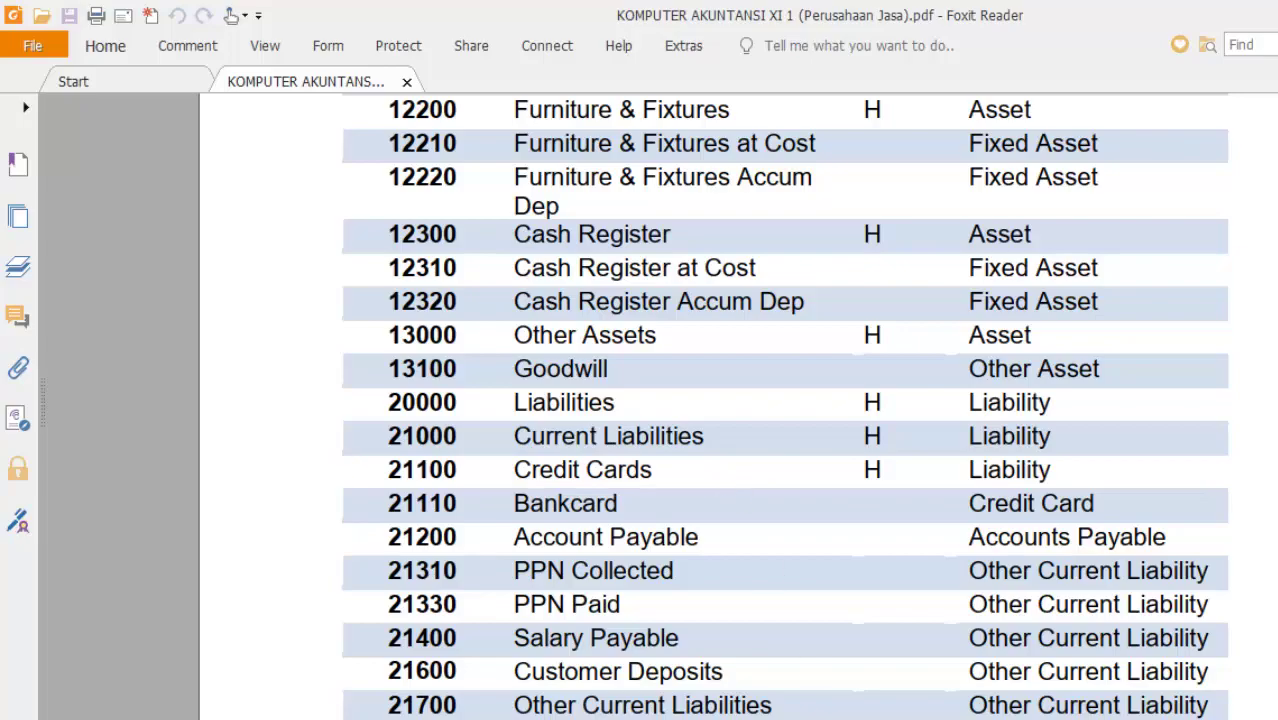
pyautogui.hotkey('alt', 'Tab')
pyautogui.click(285, 232)
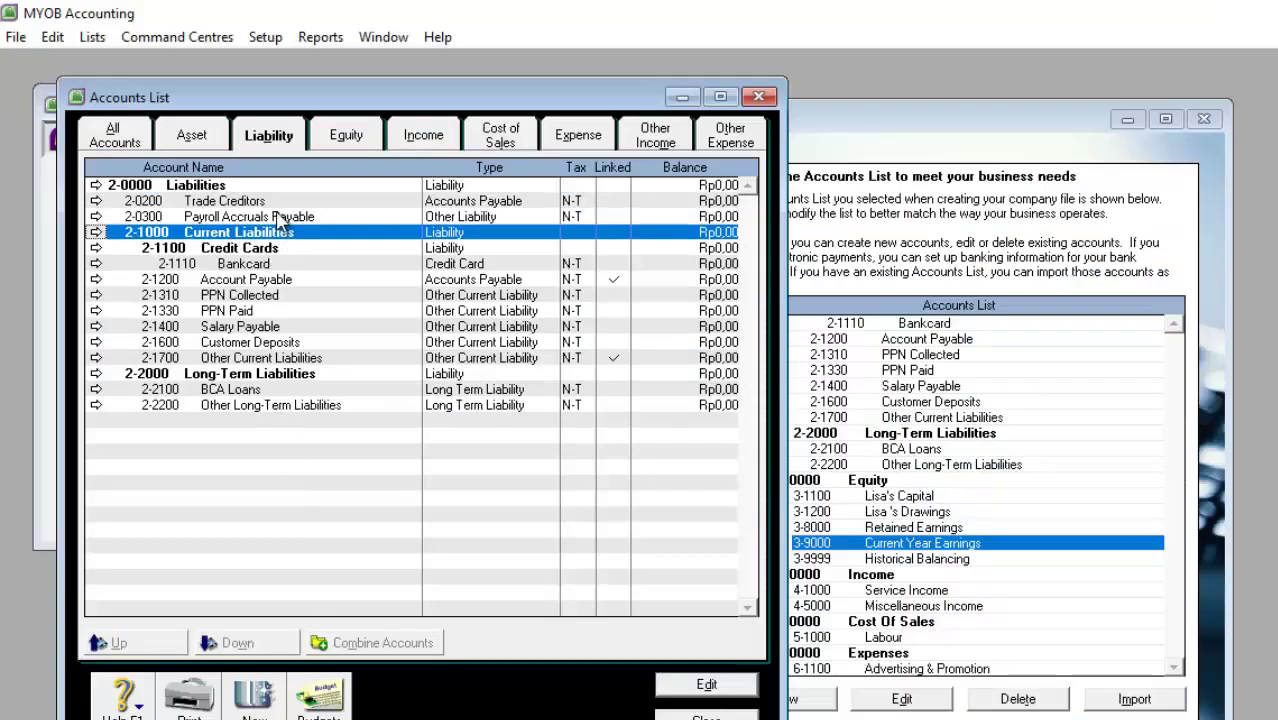
pyautogui.click(283, 201)
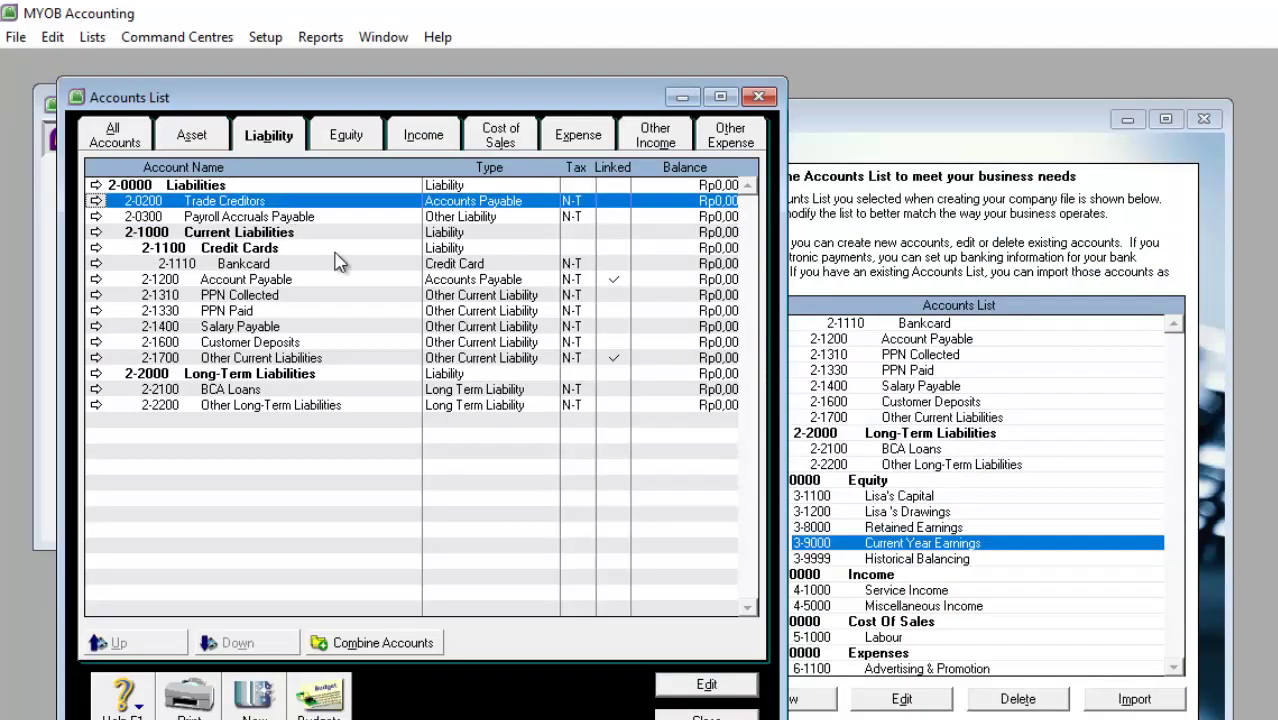
# - Delete the liability accounts 2-0200 Trade Creditors and 2-0300 Payroll Accruals Payable from the assistant's Accounts List
pyautogui.click(928, 447)
pyautogui.scroll(2, 945, 470)
pyautogui.scroll(1, 945, 470)
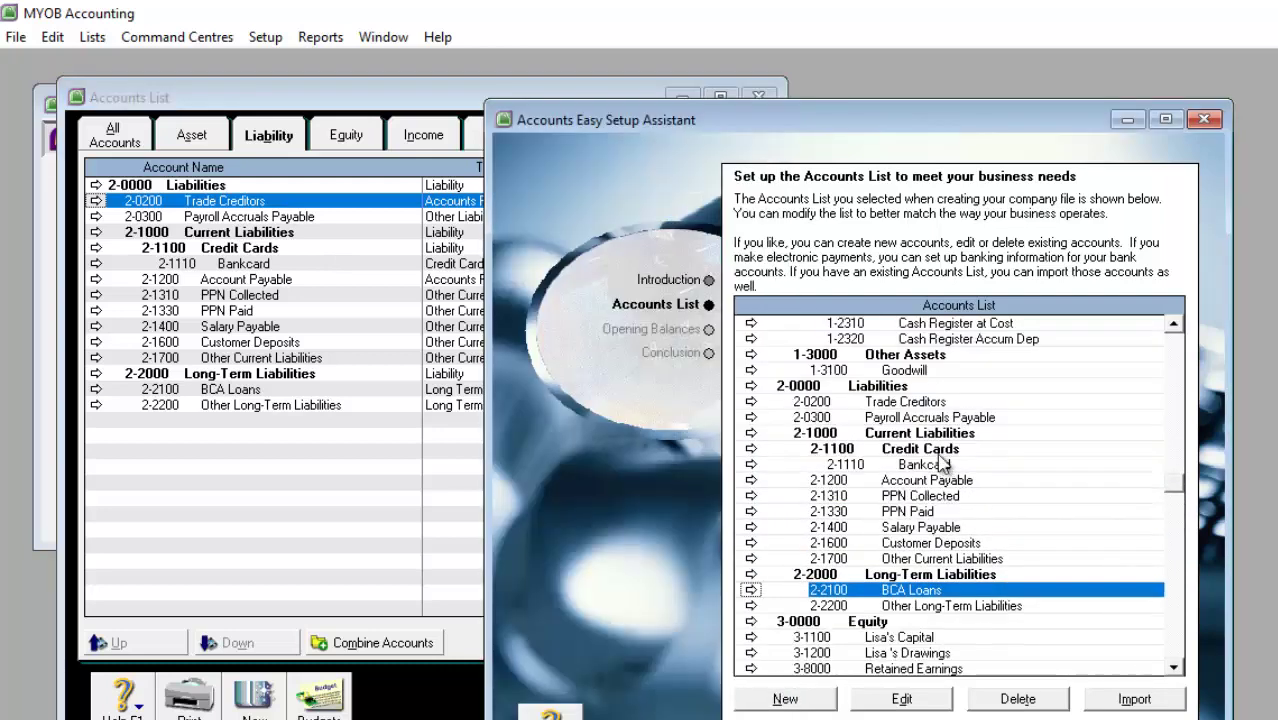
pyautogui.click(910, 401)
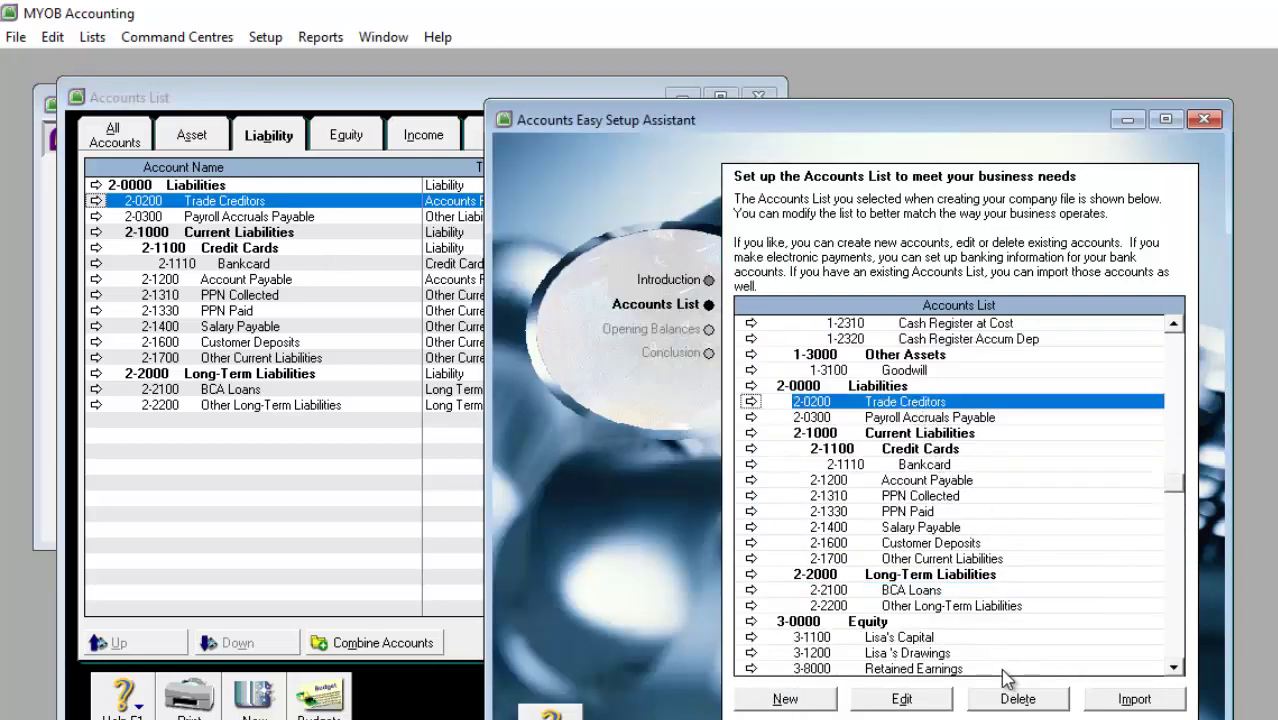
pyautogui.click(1015, 698)
pyautogui.click(916, 402)
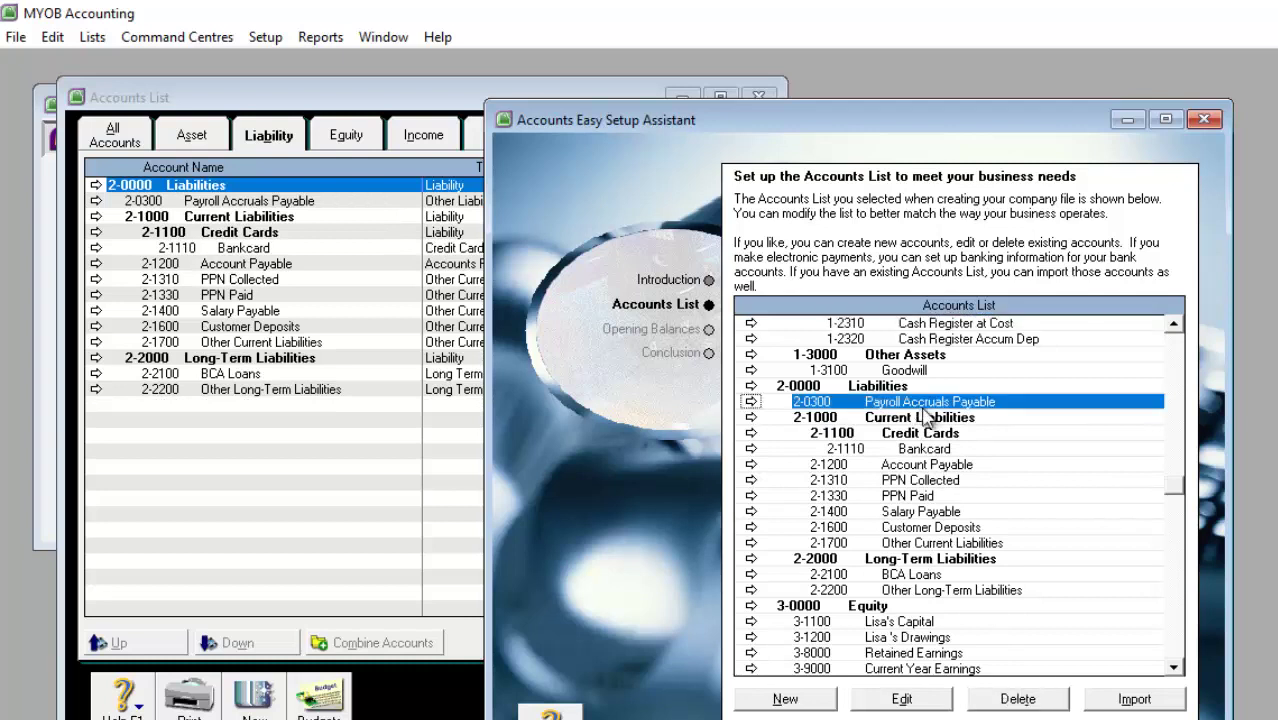
pyautogui.click(1050, 703)
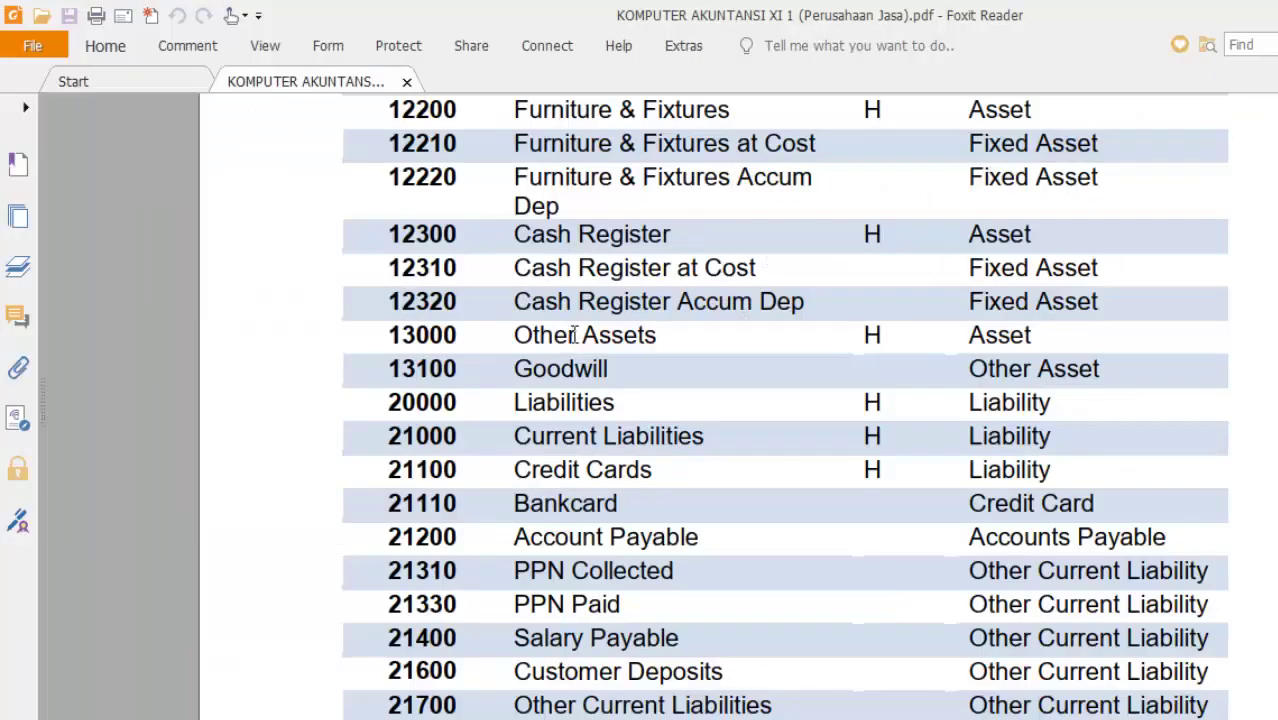
# - Review the textbook's account list from the Liabilities header through the accounts that follow
pyautogui.scroll(1, 562, 470)
pyautogui.scroll(-1, 545, 475)
pyautogui.moveTo(490, 403); pyautogui.dragTo(688, 670)
pyautogui.scroll(-6, 660, 572)
pyautogui.moveTo(513, 552); pyautogui.dragTo(650, 542)
# - Compare MYOB's asset accounts with the textbook's asset section, checking the accounts between the Assets and Current Assets headers
pyautogui.scroll(7, 688, 490)
pyautogui.scroll(5, 686, 490)
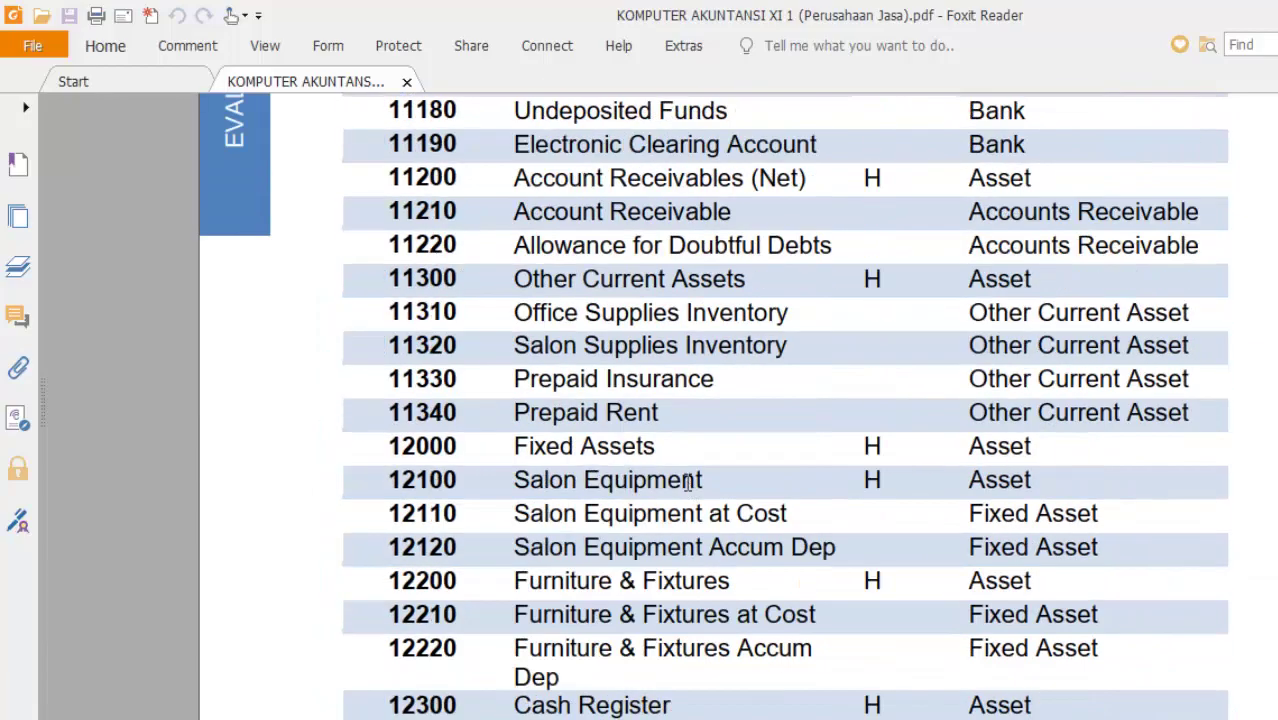
pyautogui.scroll(-4, 687, 478)
pyautogui.hotkey('alt', 'Tab')
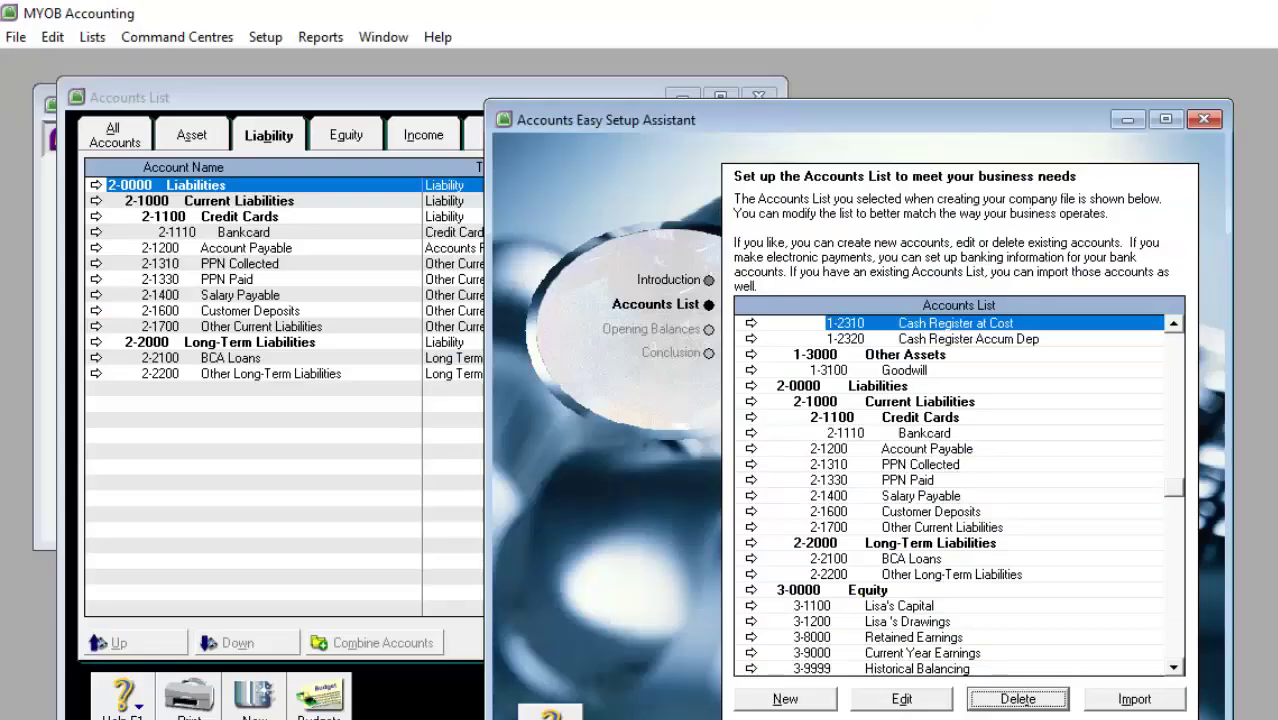
pyautogui.click(190, 136)
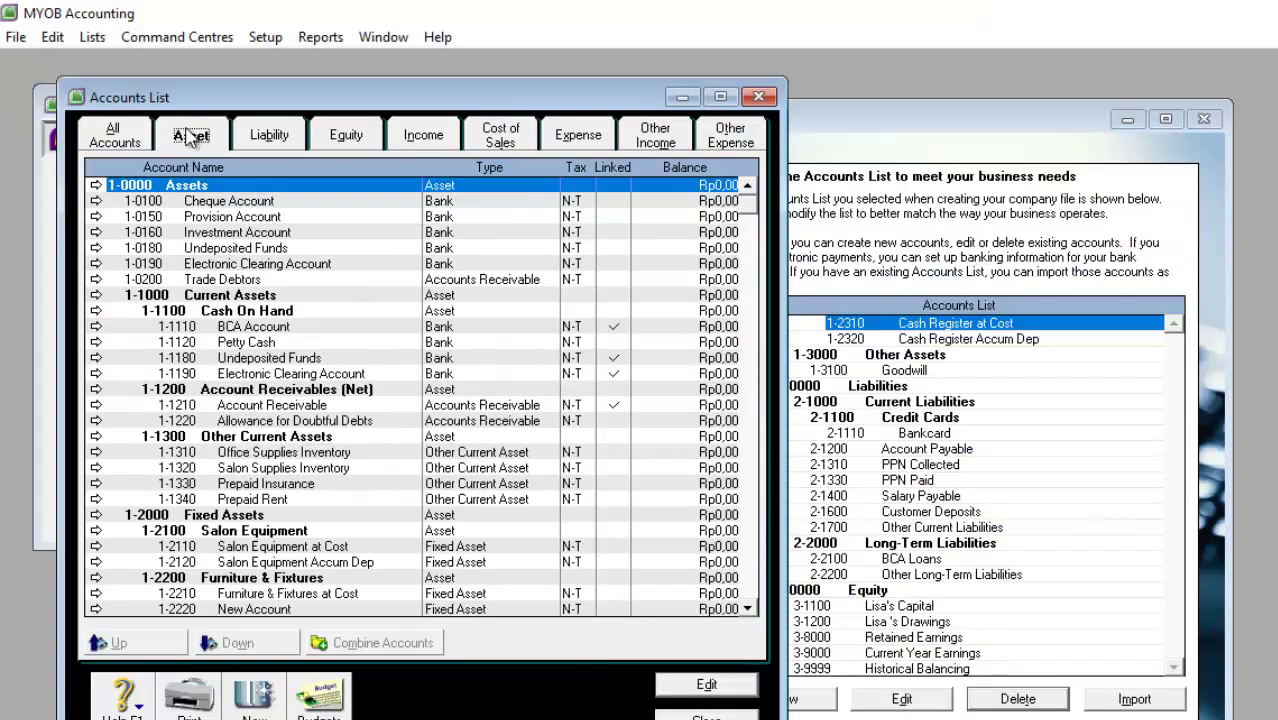
pyautogui.click(230, 216)
pyautogui.click(236, 201)
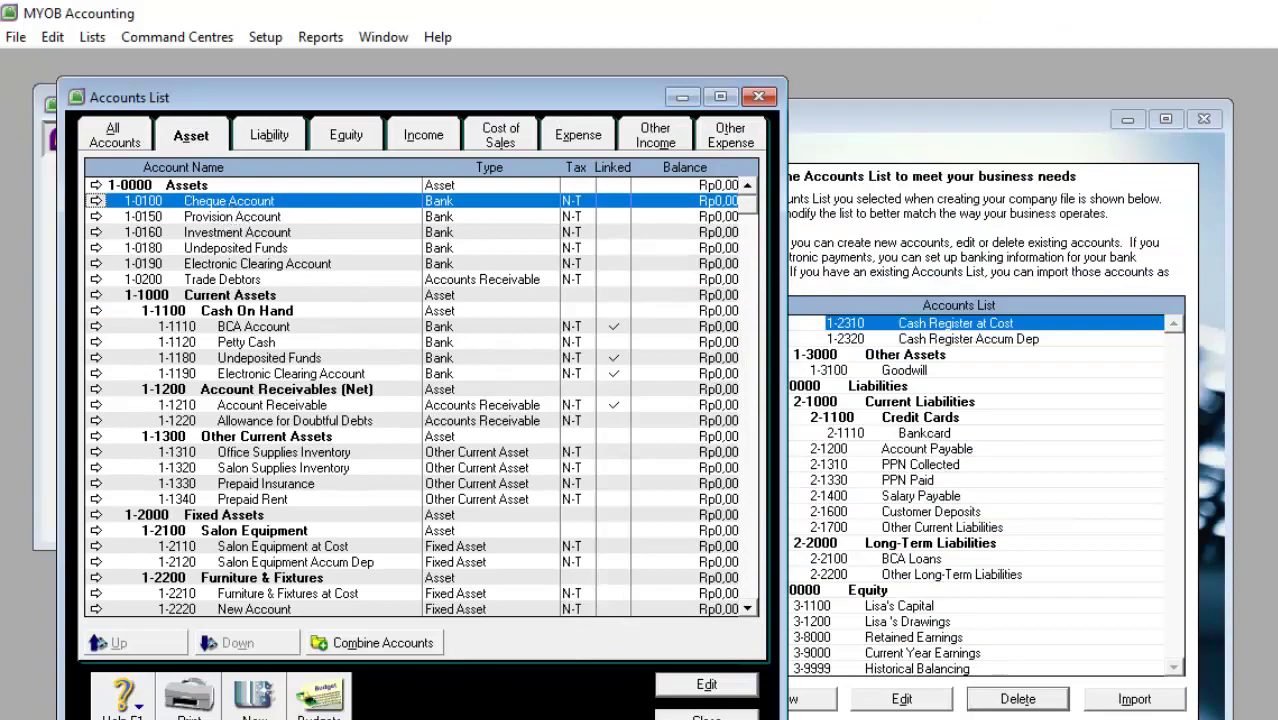
pyautogui.hotkey('alt', 'Tab')
pyautogui.scroll(6, 724, 437)
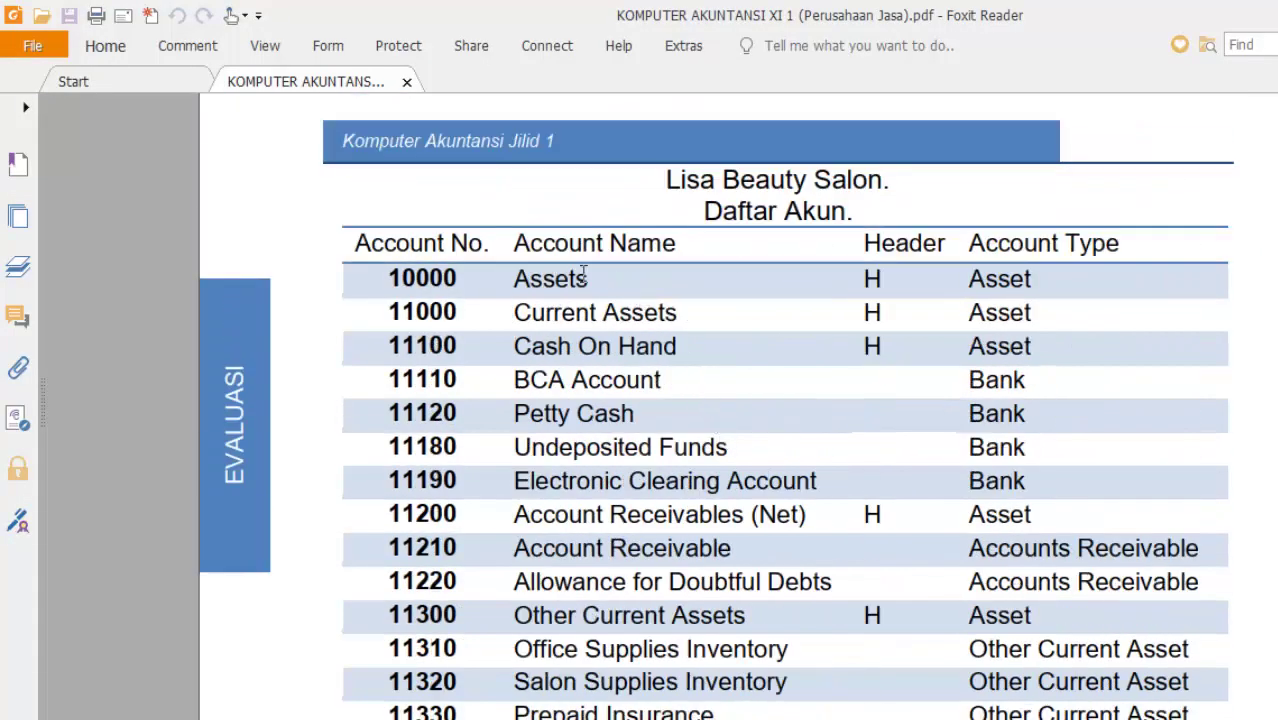
pyautogui.moveTo(515, 280); pyautogui.dragTo(745, 346)
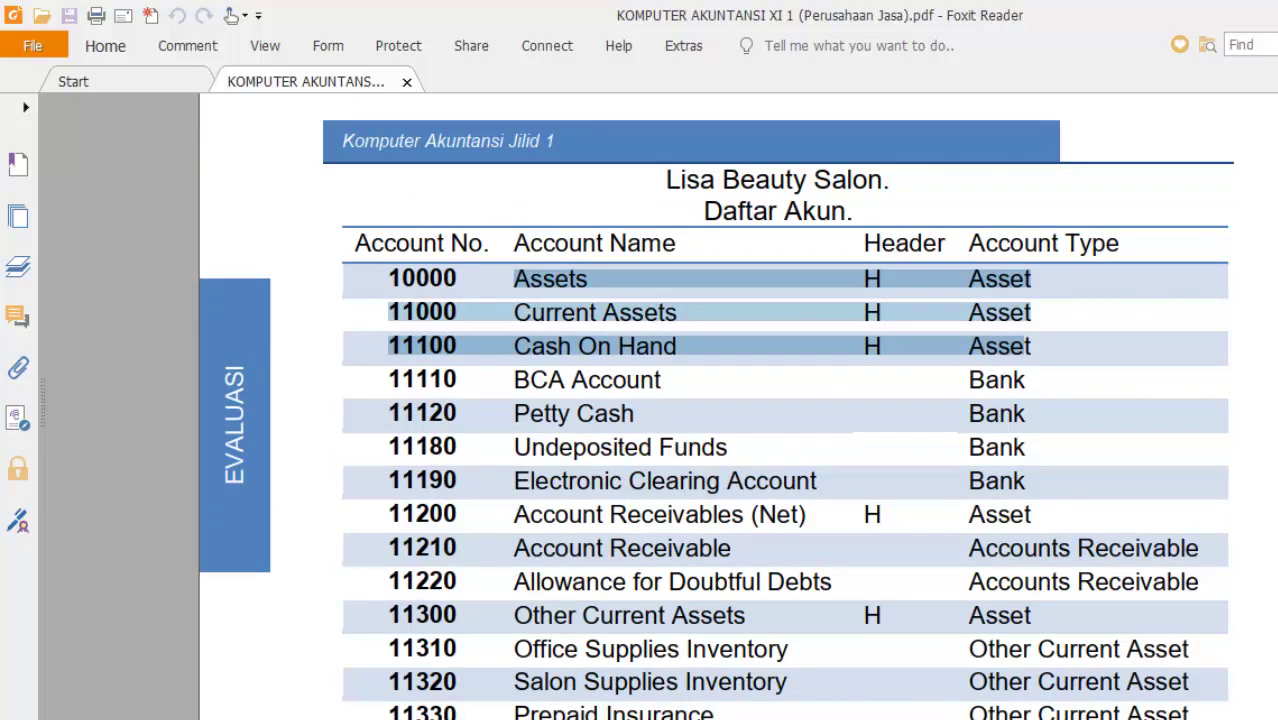
pyautogui.hotkey('alt', 'Tab')
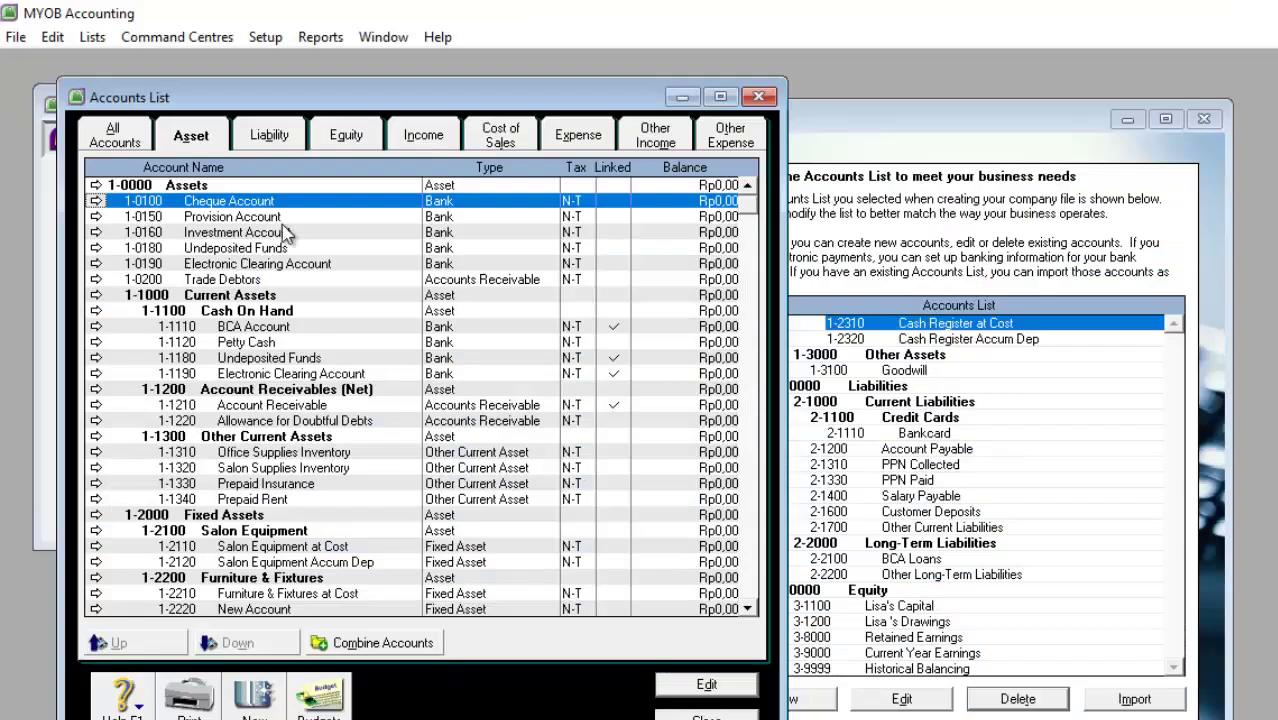
pyautogui.click(283, 300)
pyautogui.click(289, 280)
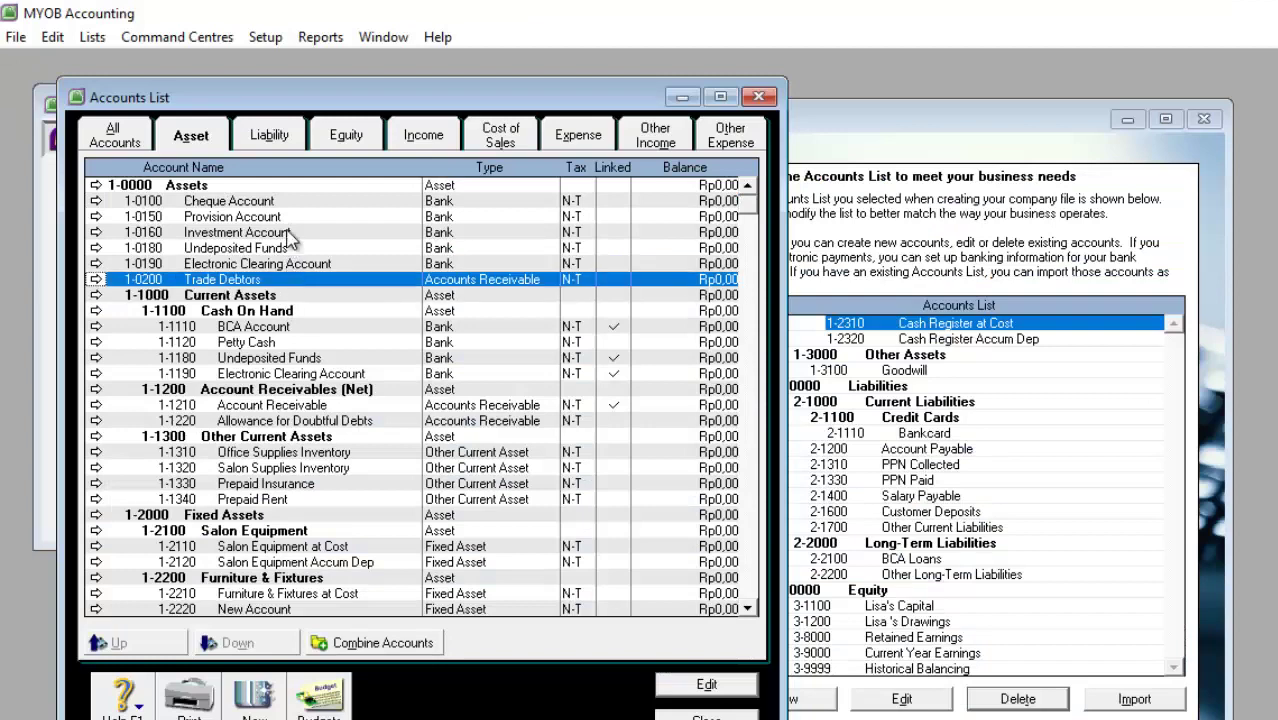
pyautogui.click(293, 200)
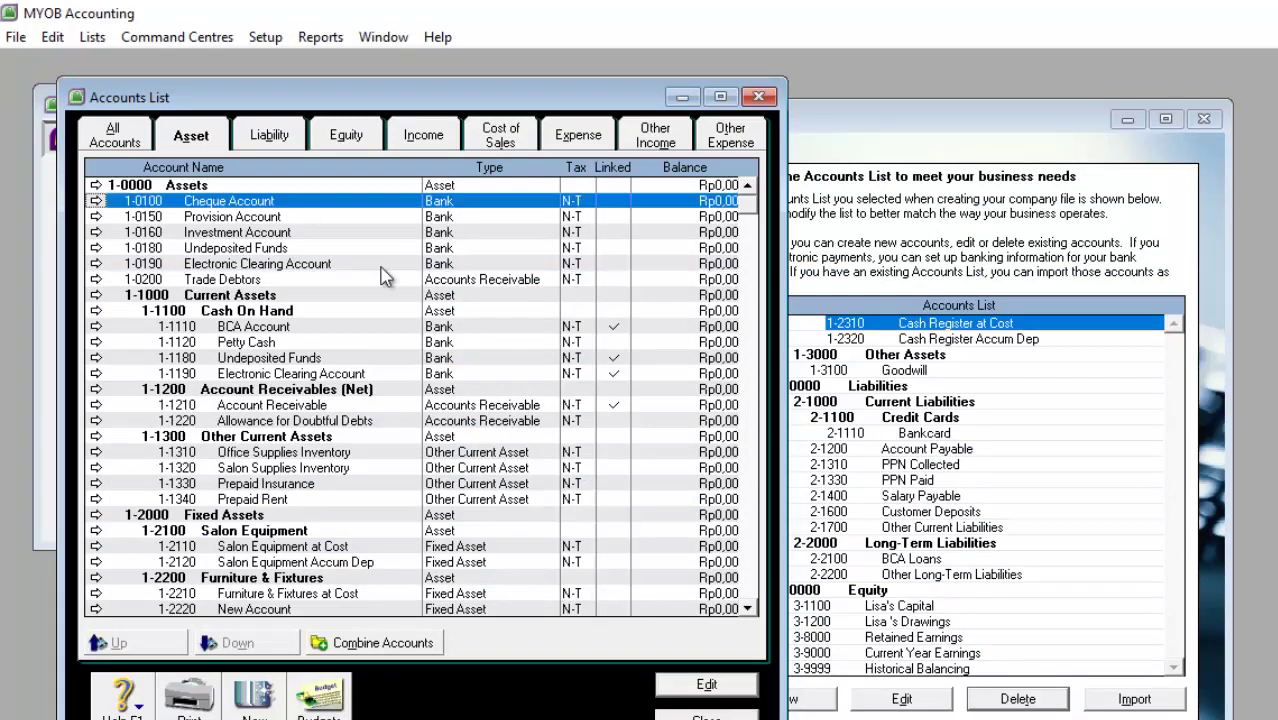
# - Delete the asset accounts 1-0100 Cheque Account, 1-0150 Provision Account and 1-0160 Investment Account from the assistant's Accounts List
pyautogui.click(935, 462)
pyautogui.scroll(10, 940, 390)
pyautogui.click(929, 342)
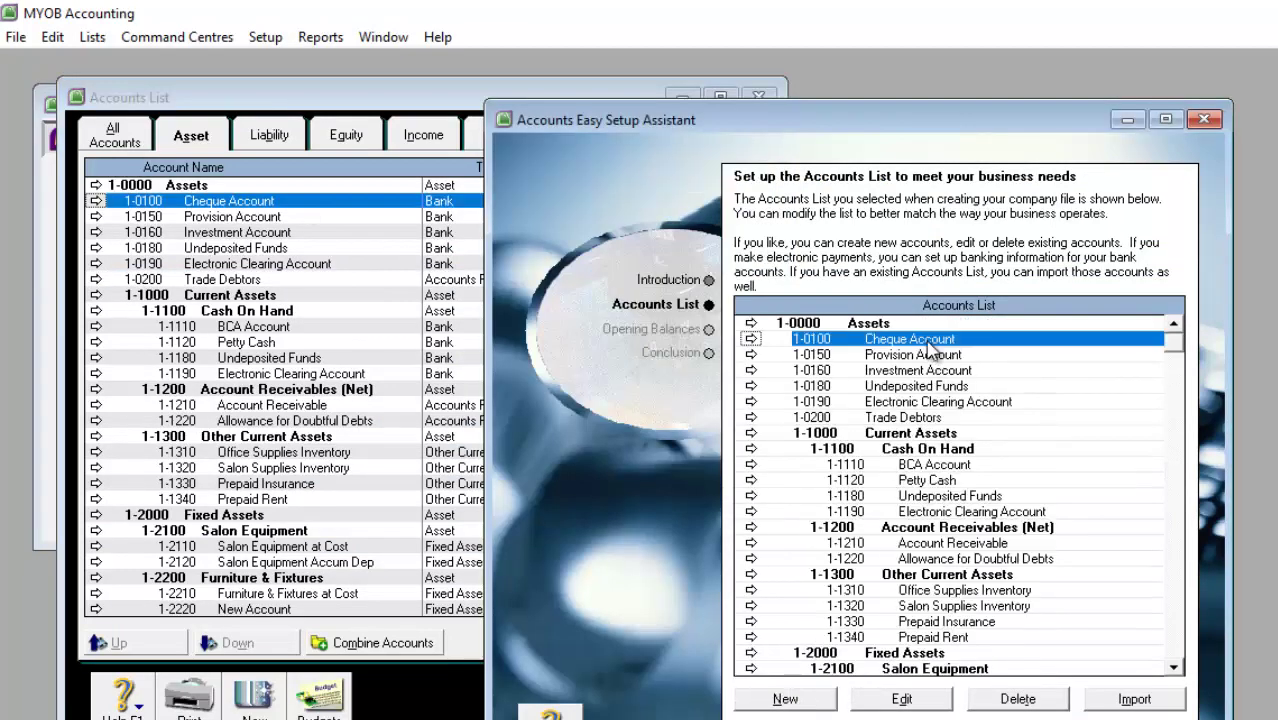
pyautogui.click(1050, 698)
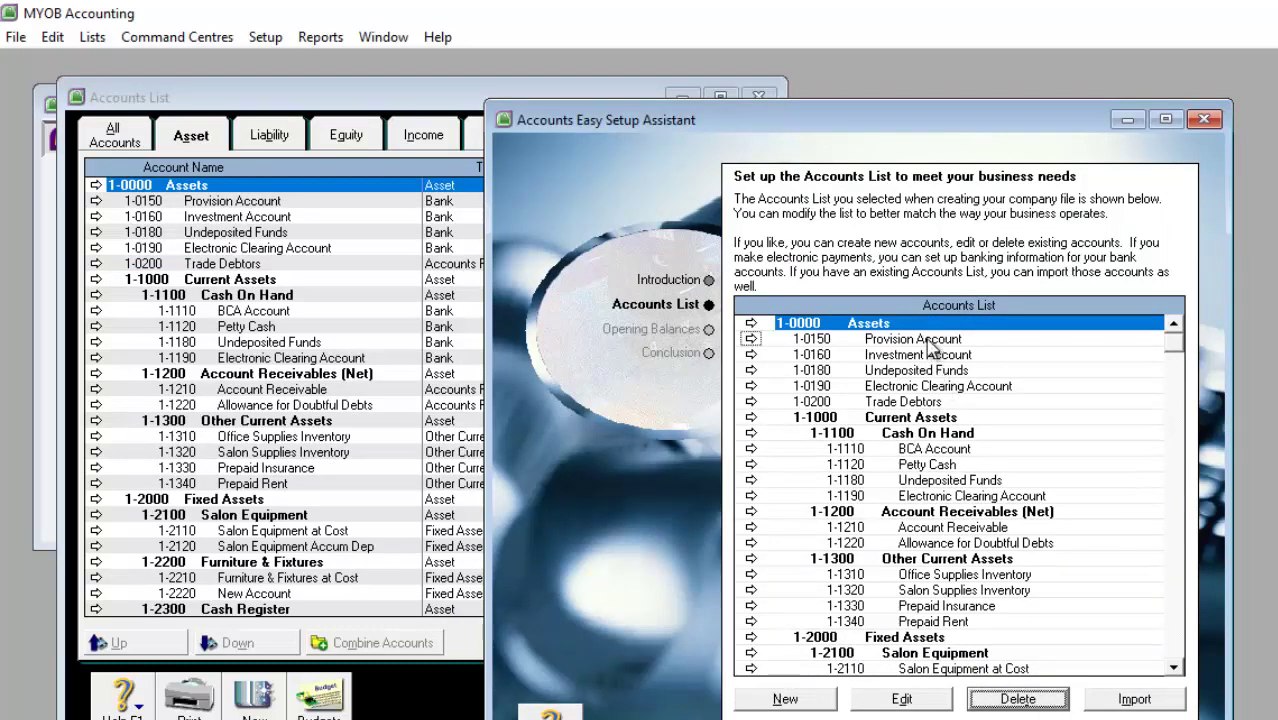
pyautogui.click(929, 340)
pyautogui.click(1030, 698)
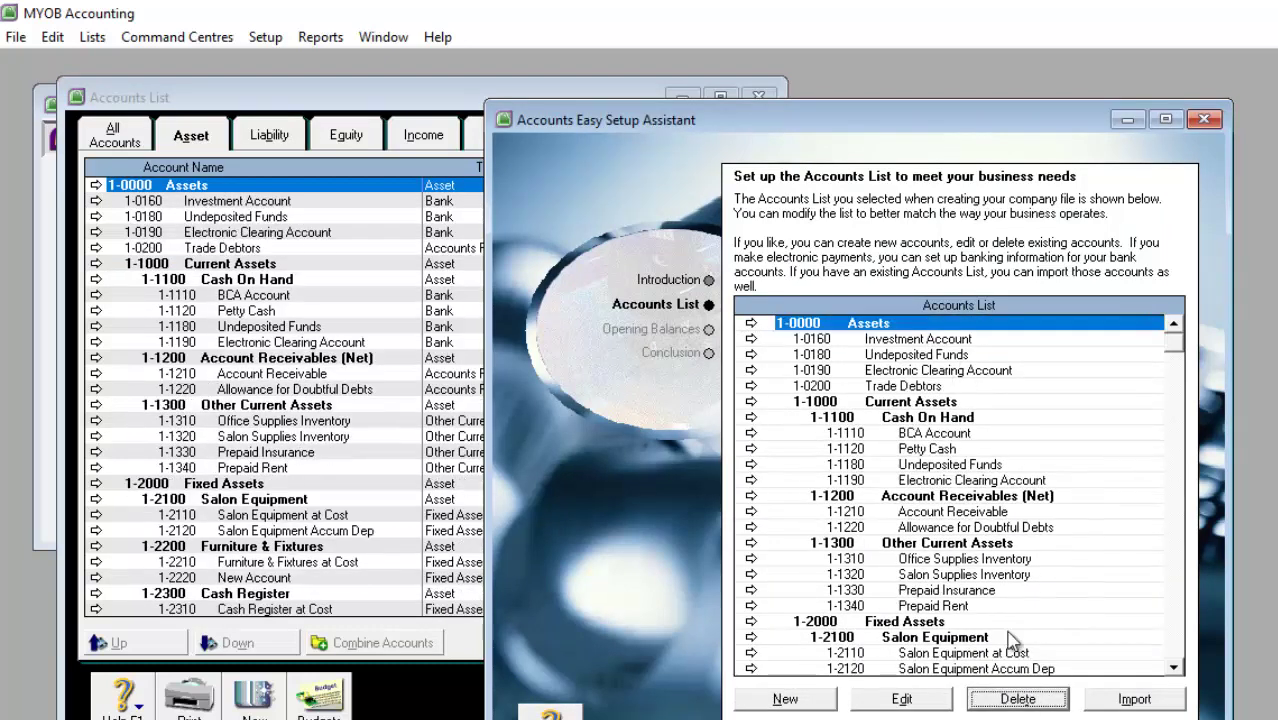
pyautogui.click(929, 340)
pyautogui.click(1055, 698)
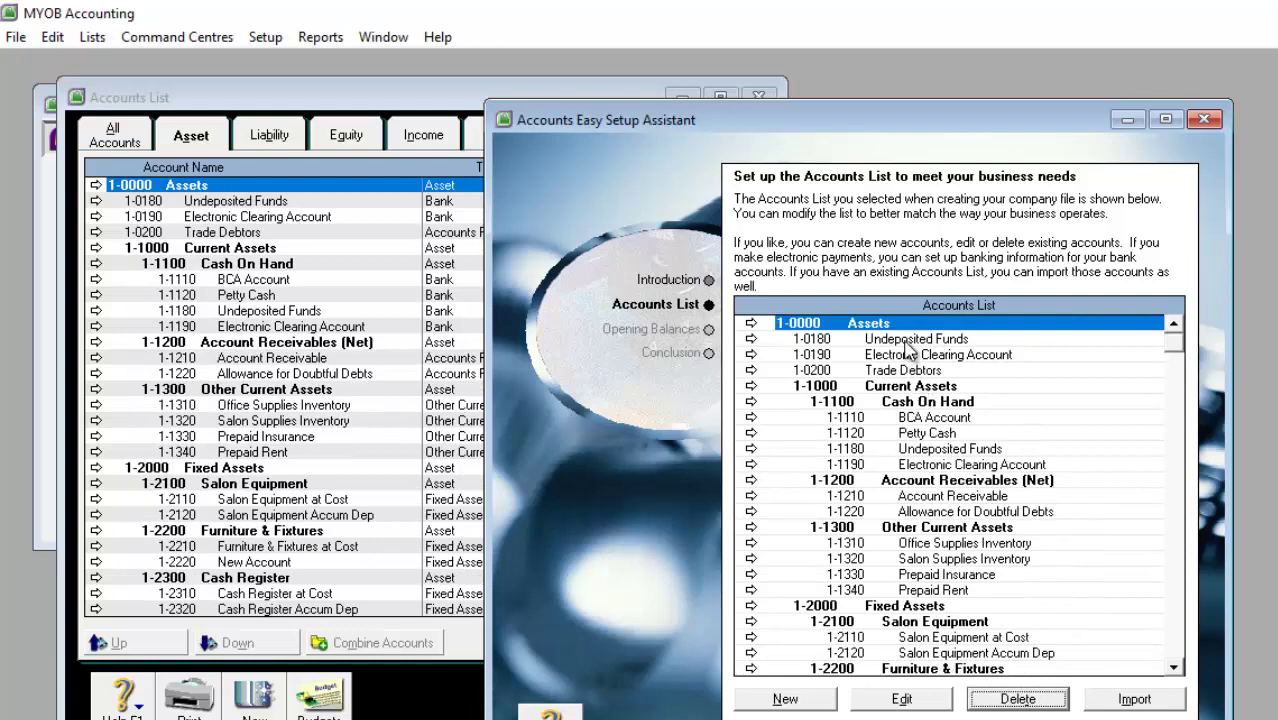
# - Delete the asset accounts 1-0180 Undeposited Funds, 1-0190 Electronic Clearing Account and 1-0200 Trade Debtors from the assistant's Accounts List
pyautogui.click(907, 340)
pyautogui.click(1040, 698)
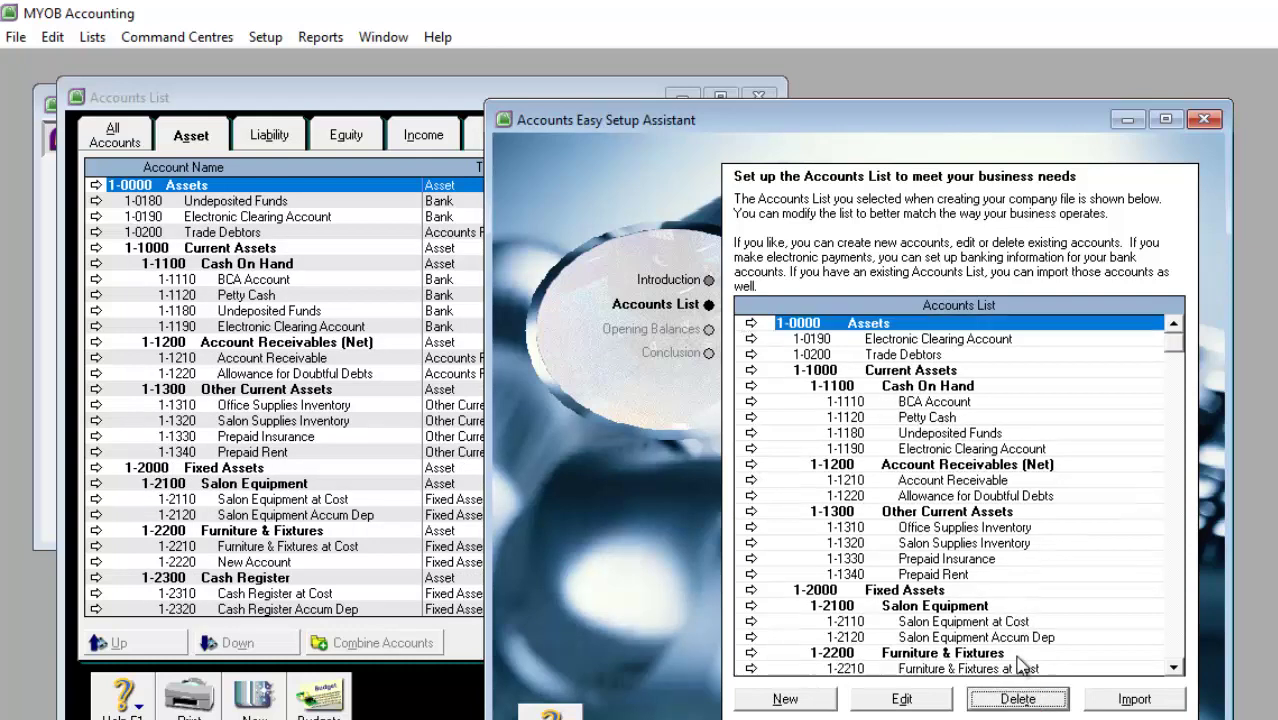
pyautogui.click(922, 340)
pyautogui.click(1040, 698)
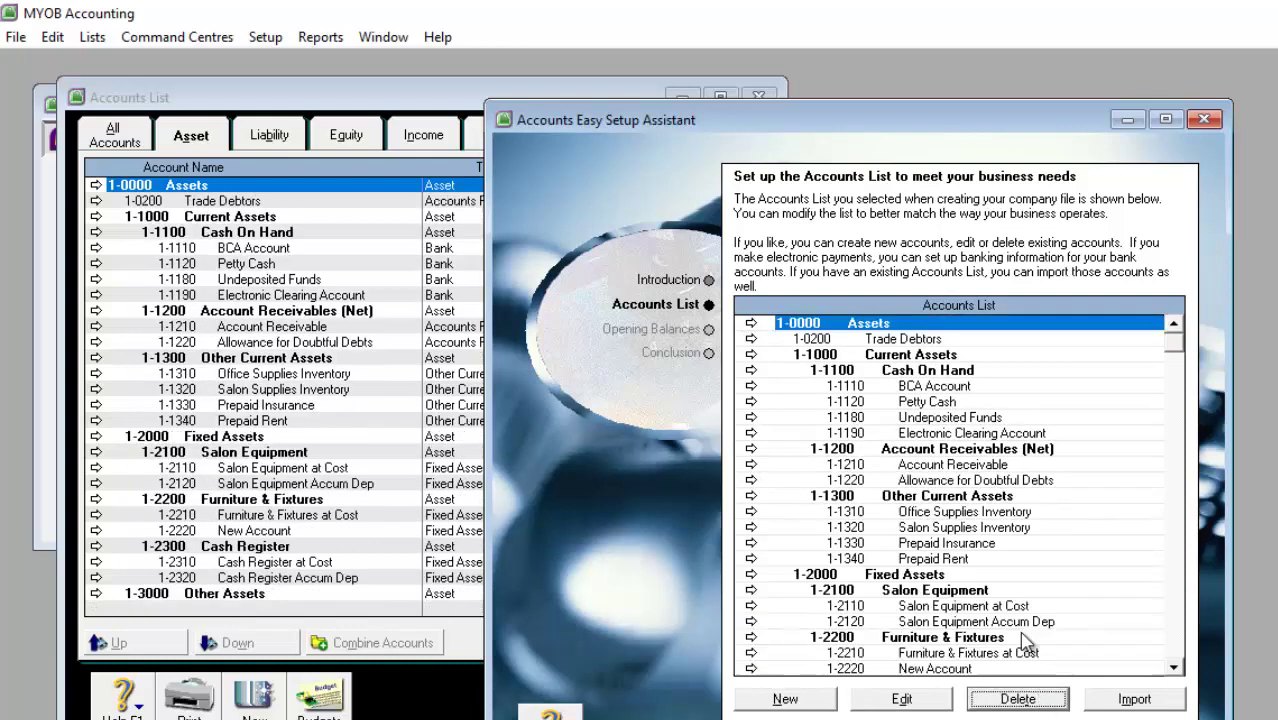
pyautogui.click(920, 340)
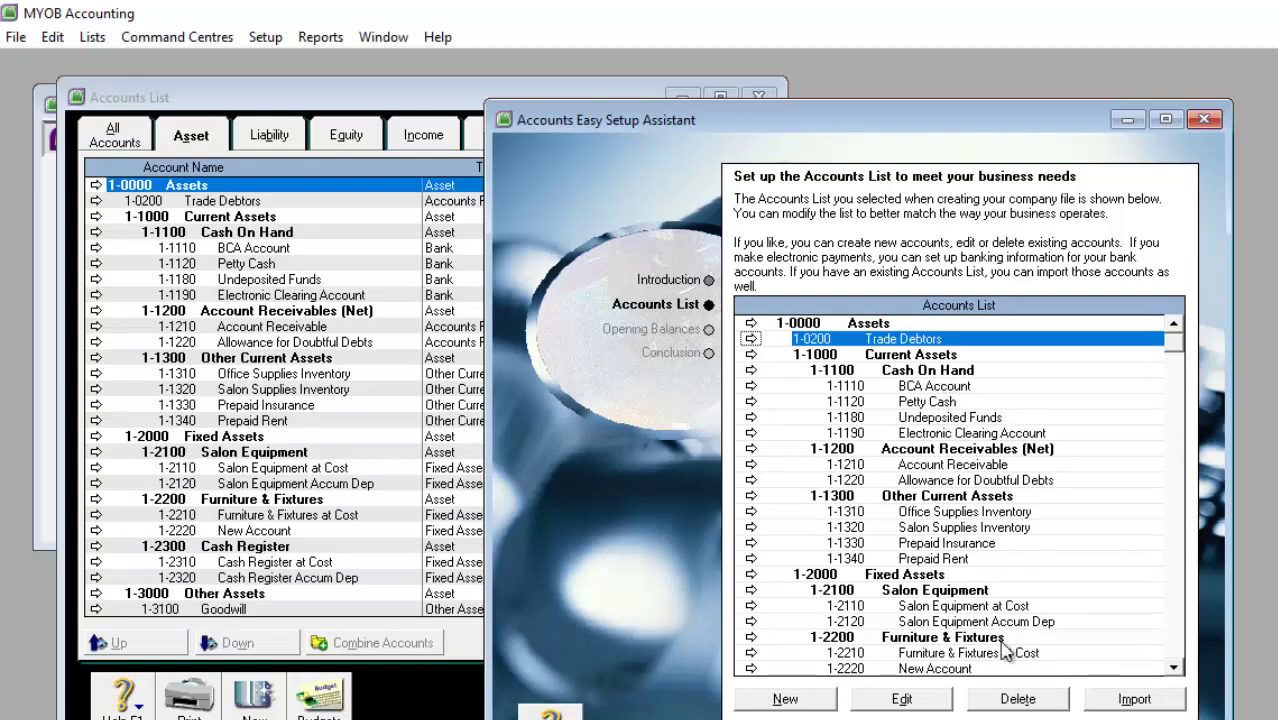
pyautogui.click(1015, 699)
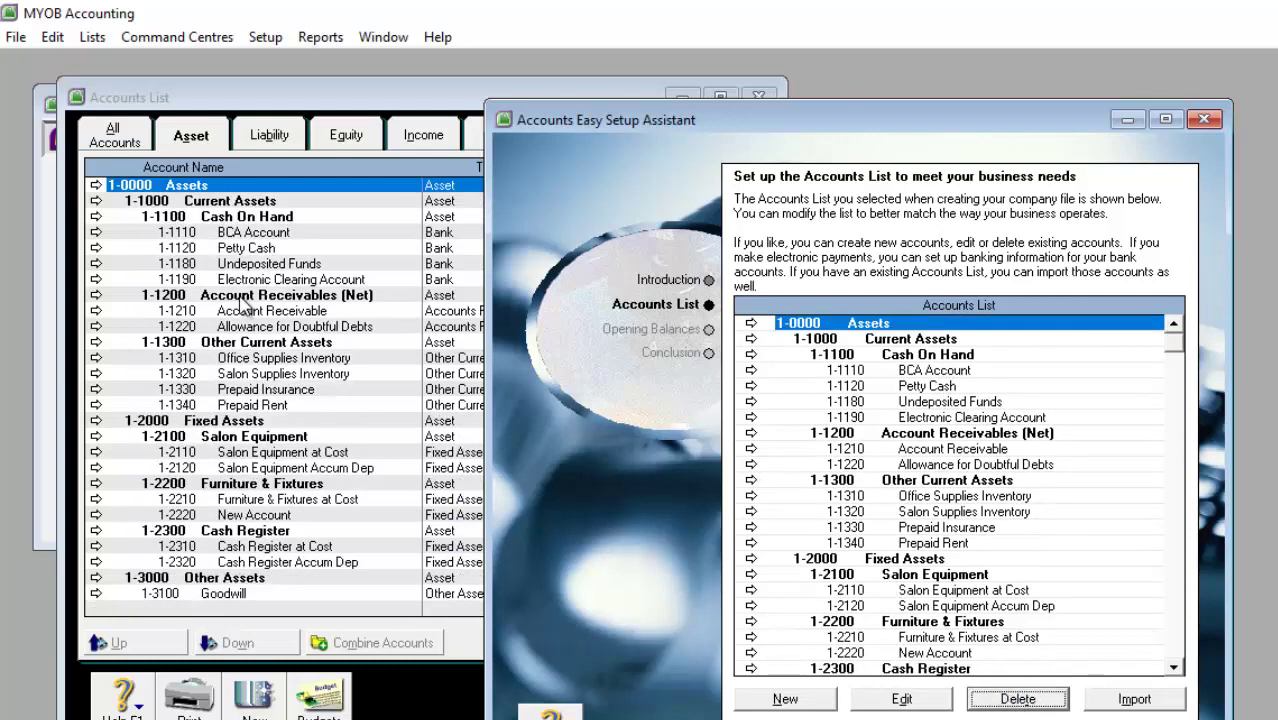
# - Compare MYOB's remaining asset accounts with the textbook's asset section, from BCA Account through Goodwill
pyautogui.click(250, 210)
pyautogui.click(248, 198)
pyautogui.press('Up')
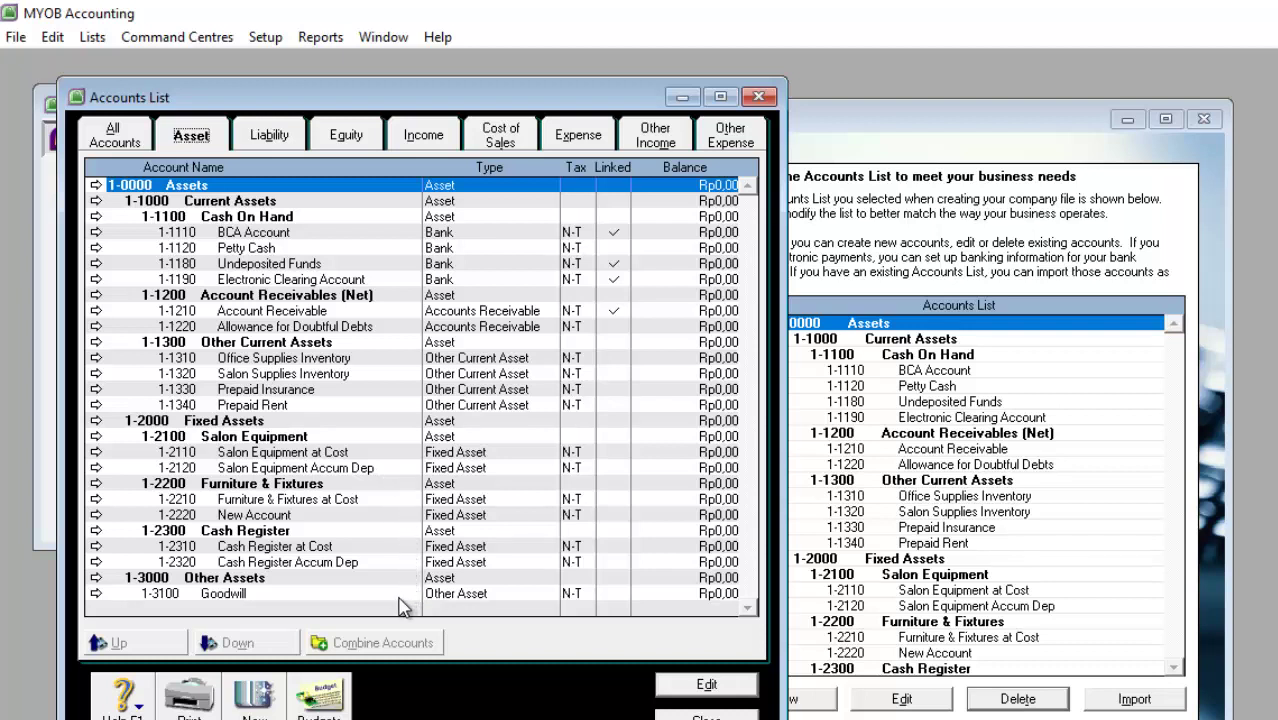
pyautogui.hotkey('alt', 'Tab')
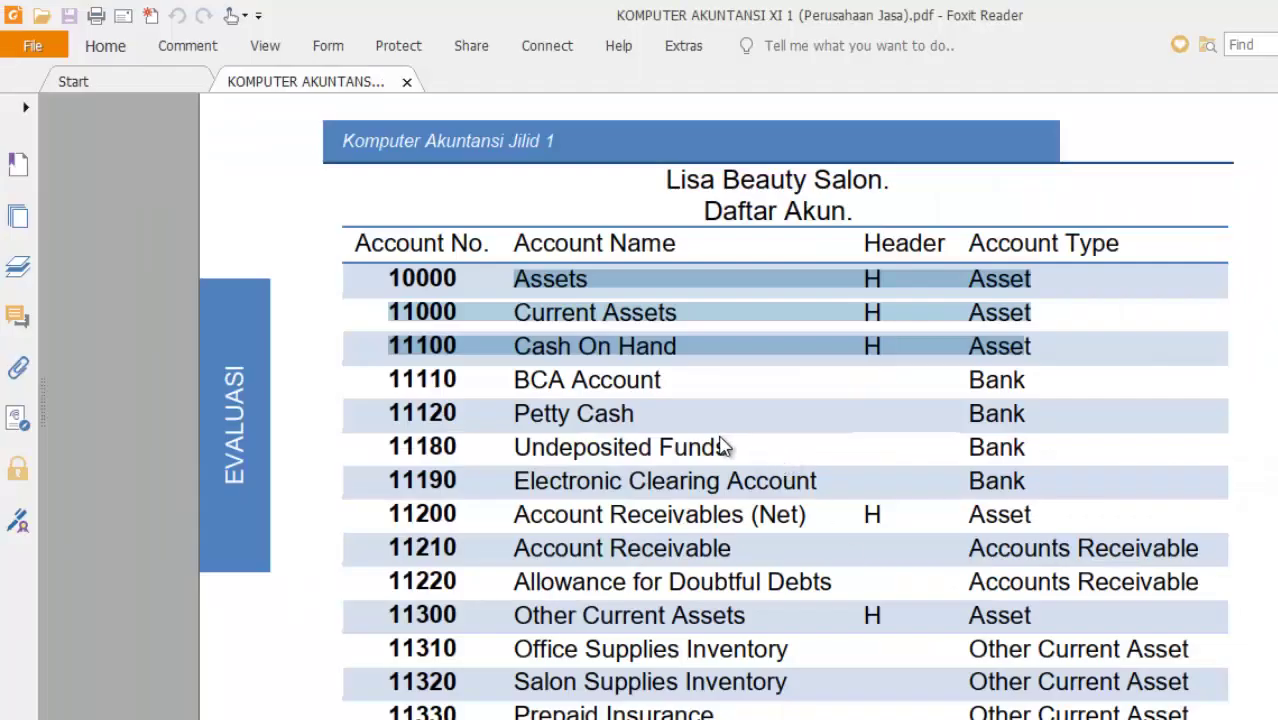
pyautogui.click(558, 362)
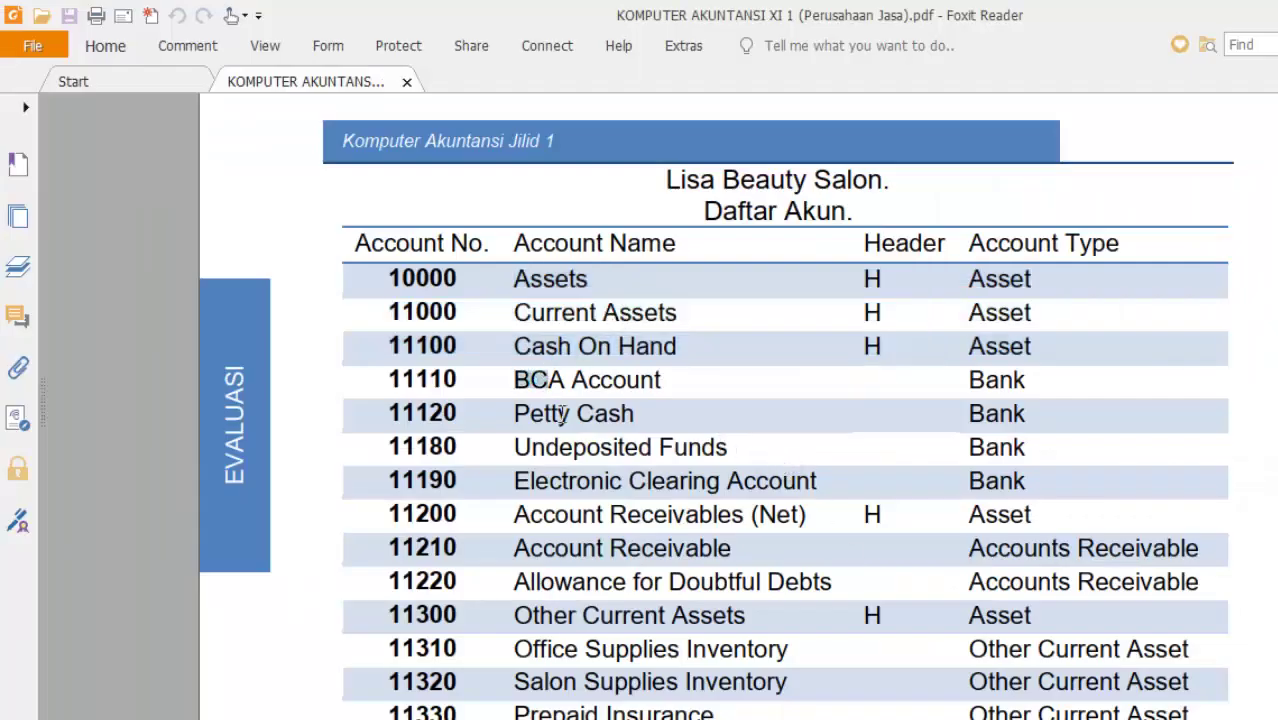
pyautogui.moveTo(540, 380); pyautogui.dragTo(647, 652)
pyautogui.scroll(-3, 645, 645)
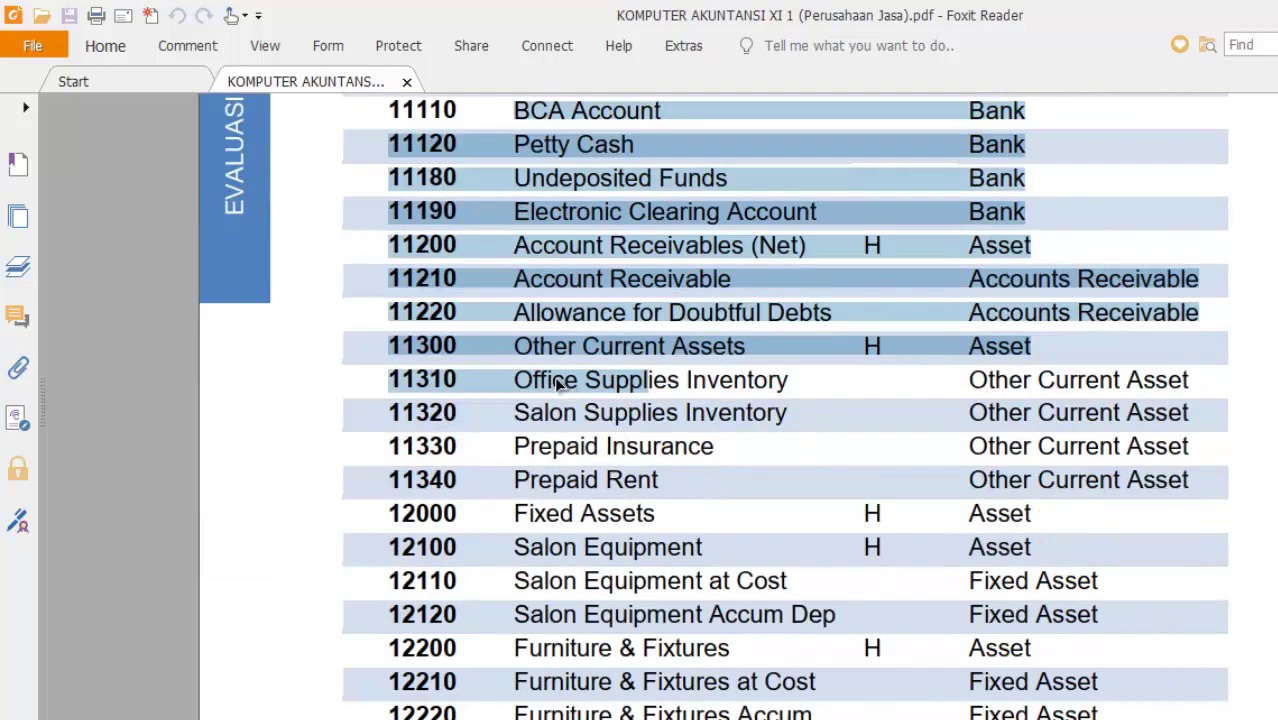
pyautogui.moveTo(530, 412); pyautogui.dragTo(740, 700)
pyautogui.scroll(-3, 740, 690)
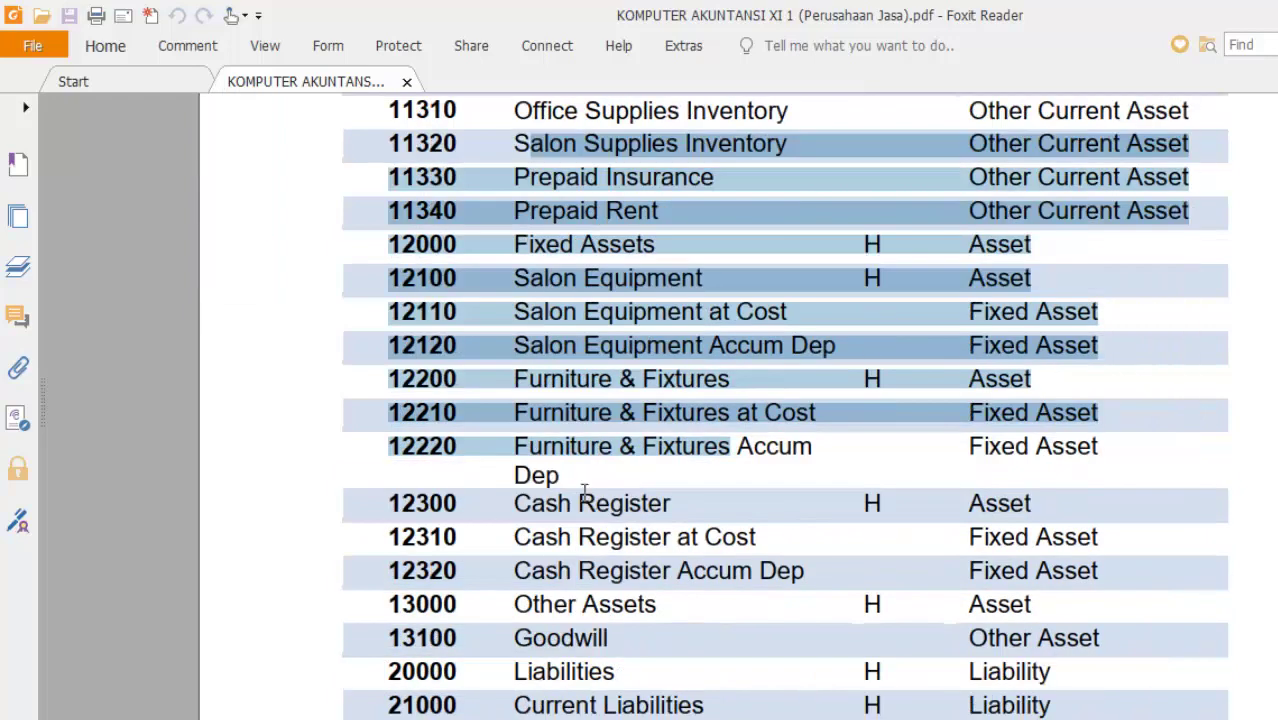
pyautogui.moveTo(545, 503); pyautogui.dragTo(660, 630)
pyautogui.click(617, 400)
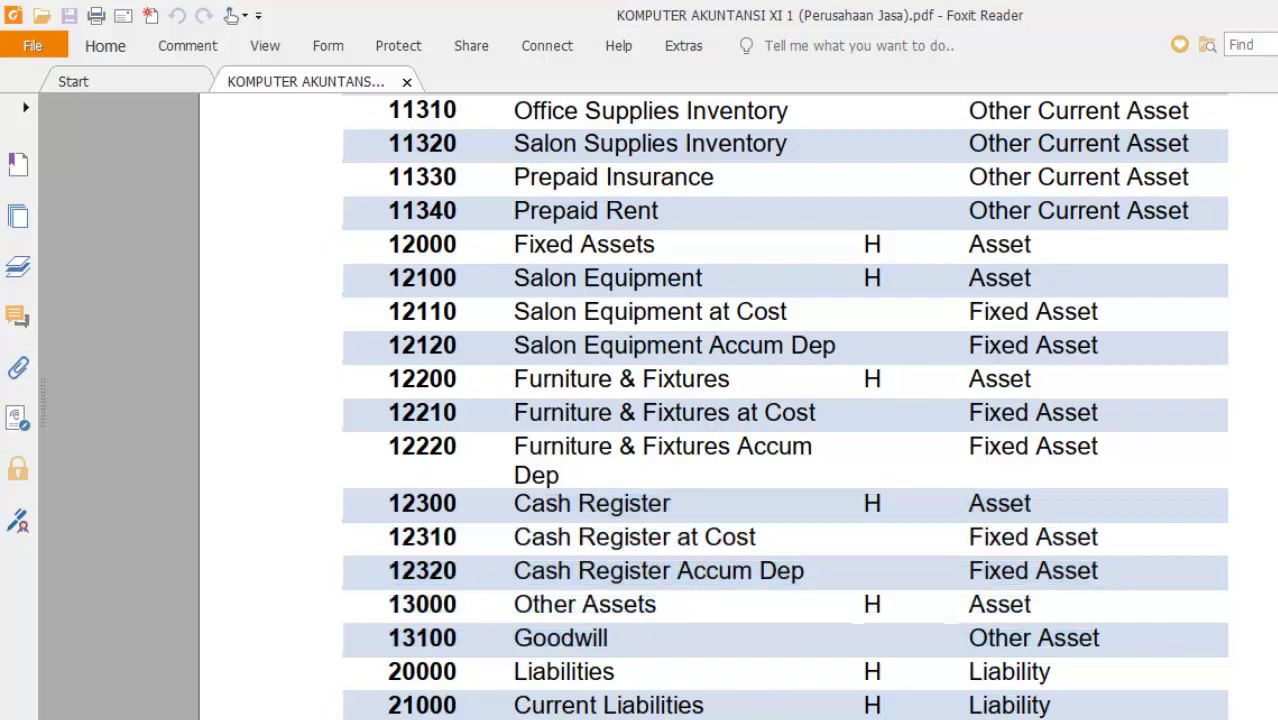
pyautogui.hotkey('alt', 'Tab')
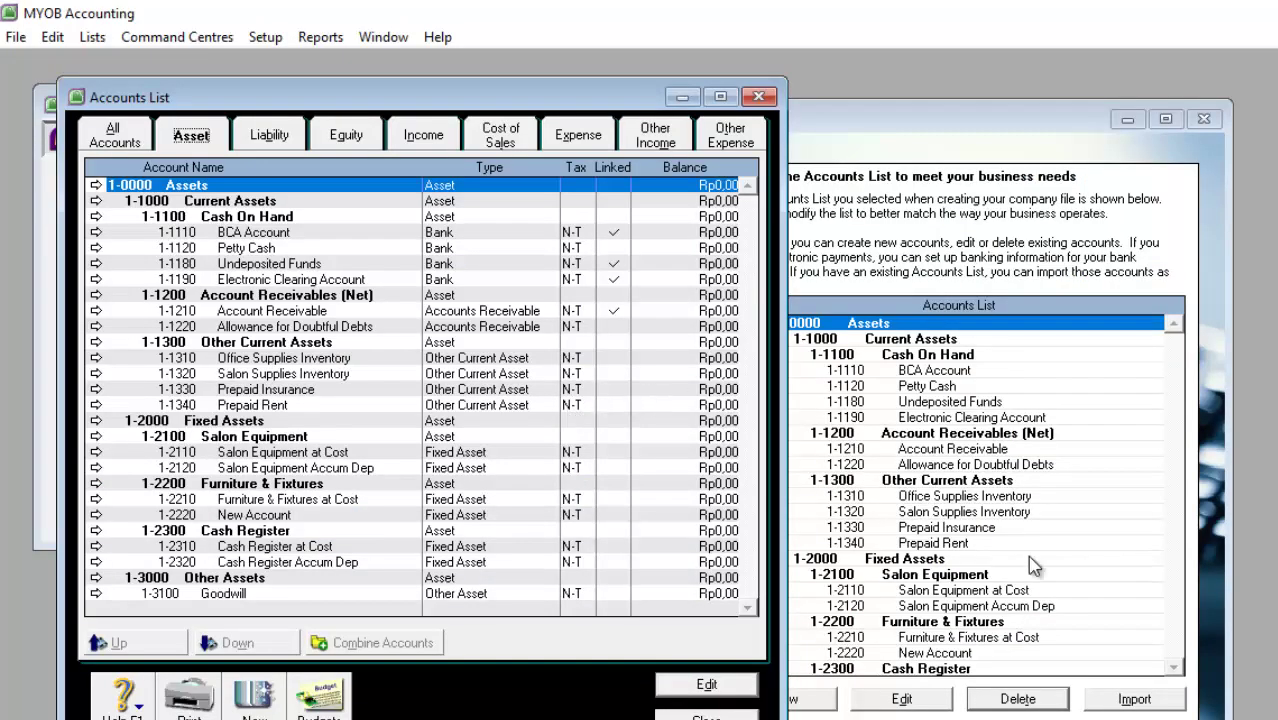
# - Switch to the Word task outline and highlight section 3 Daftar Akun with its items a to d in yellow
pyautogui.hotkey('alt', 'Tab')
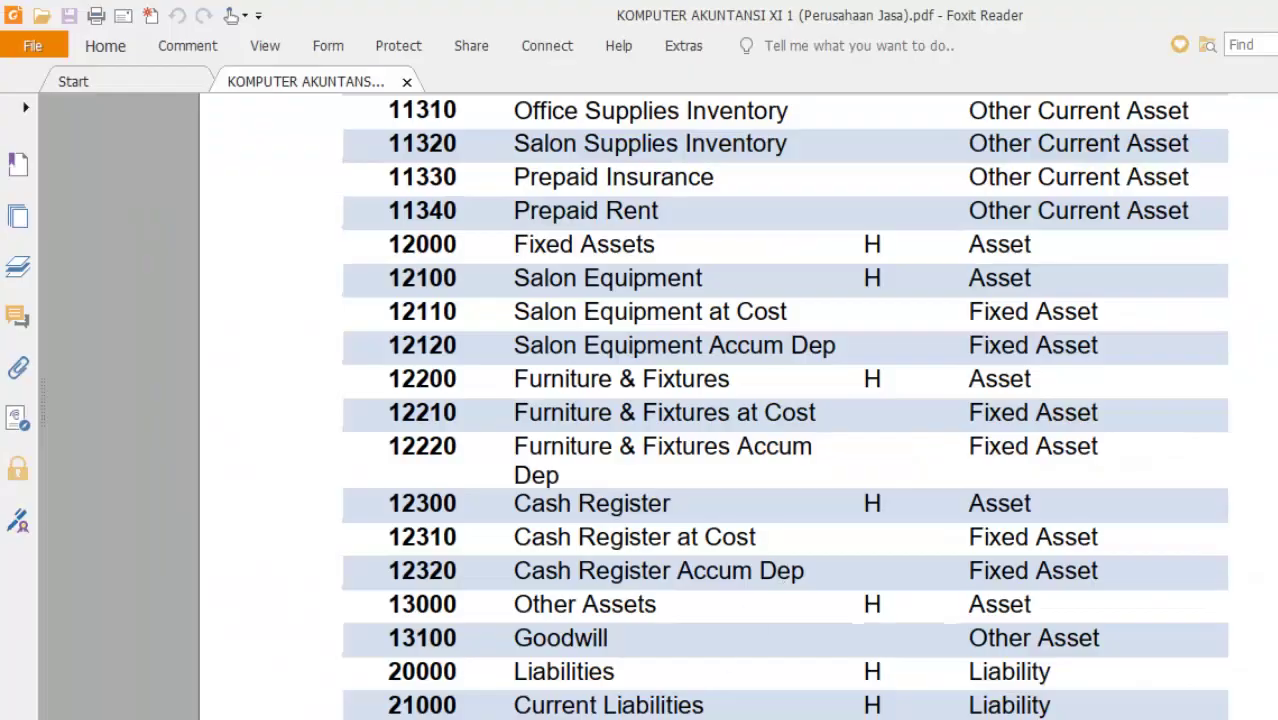
pyautogui.hotkey('alt', 'Tab')
pyautogui.scroll(-1, 588, 570)
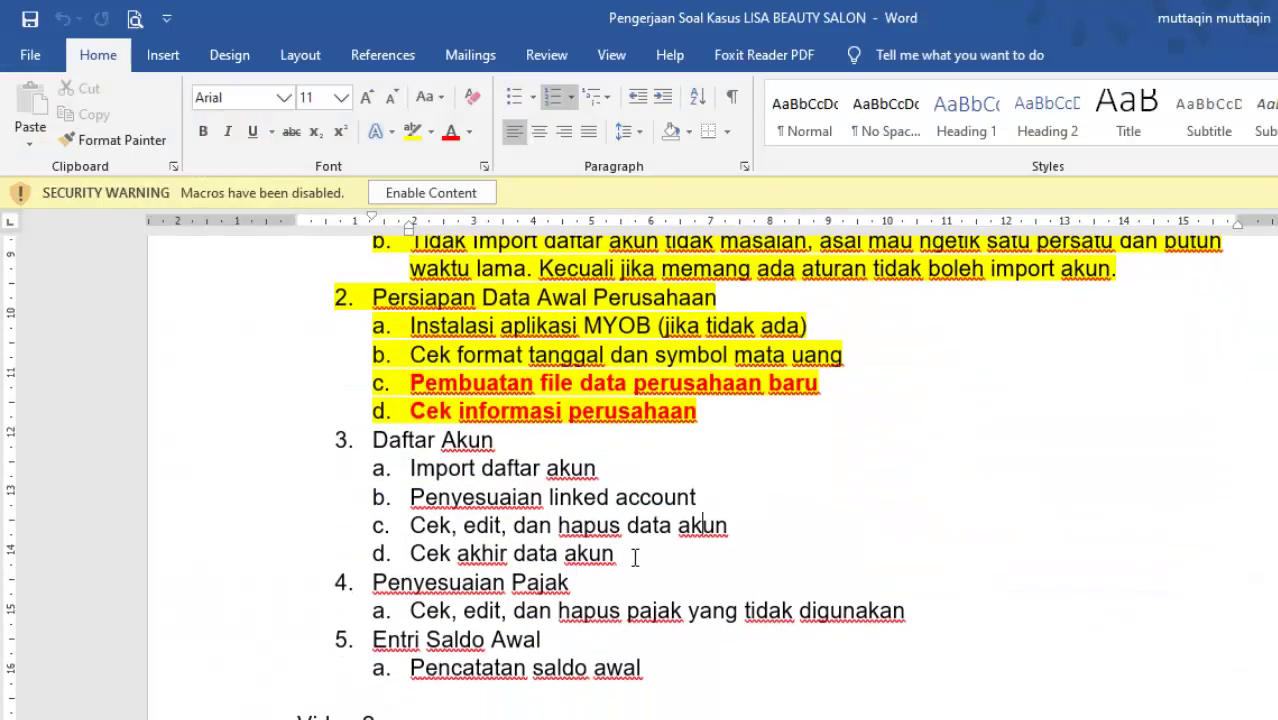
pyautogui.moveTo(634, 557); pyautogui.dragTo(390, 422)
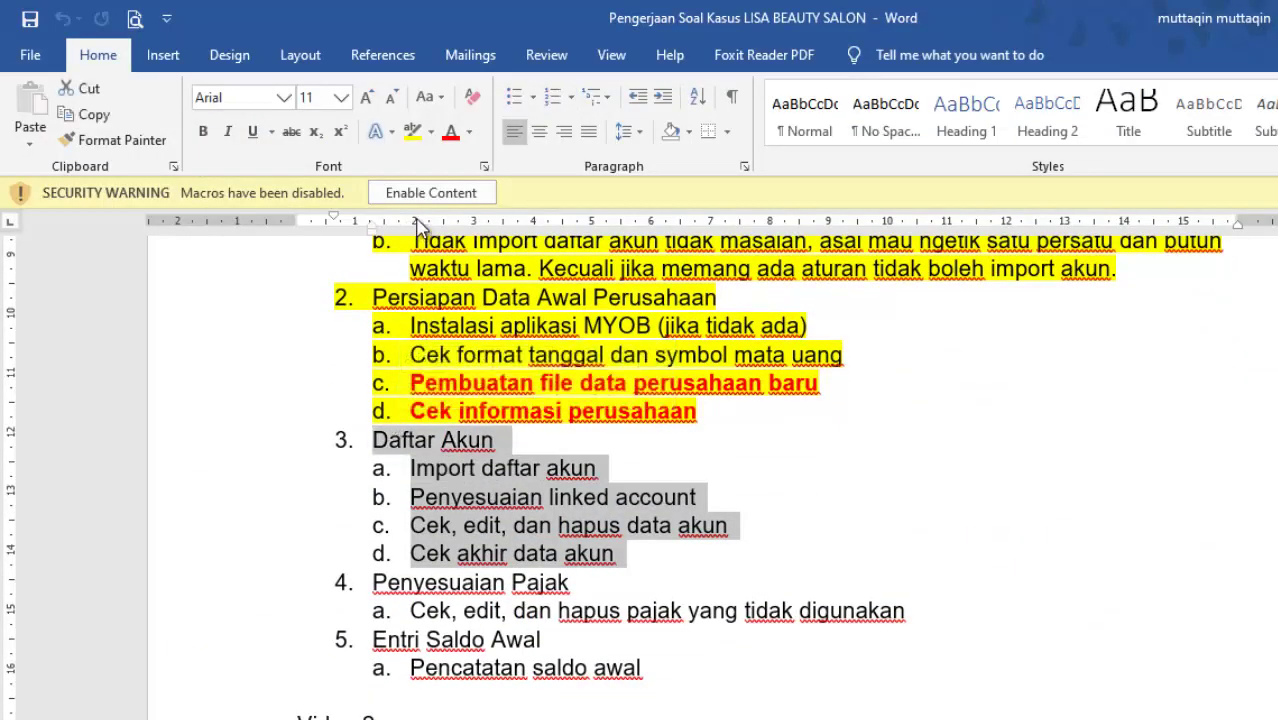
pyautogui.click(410, 134)
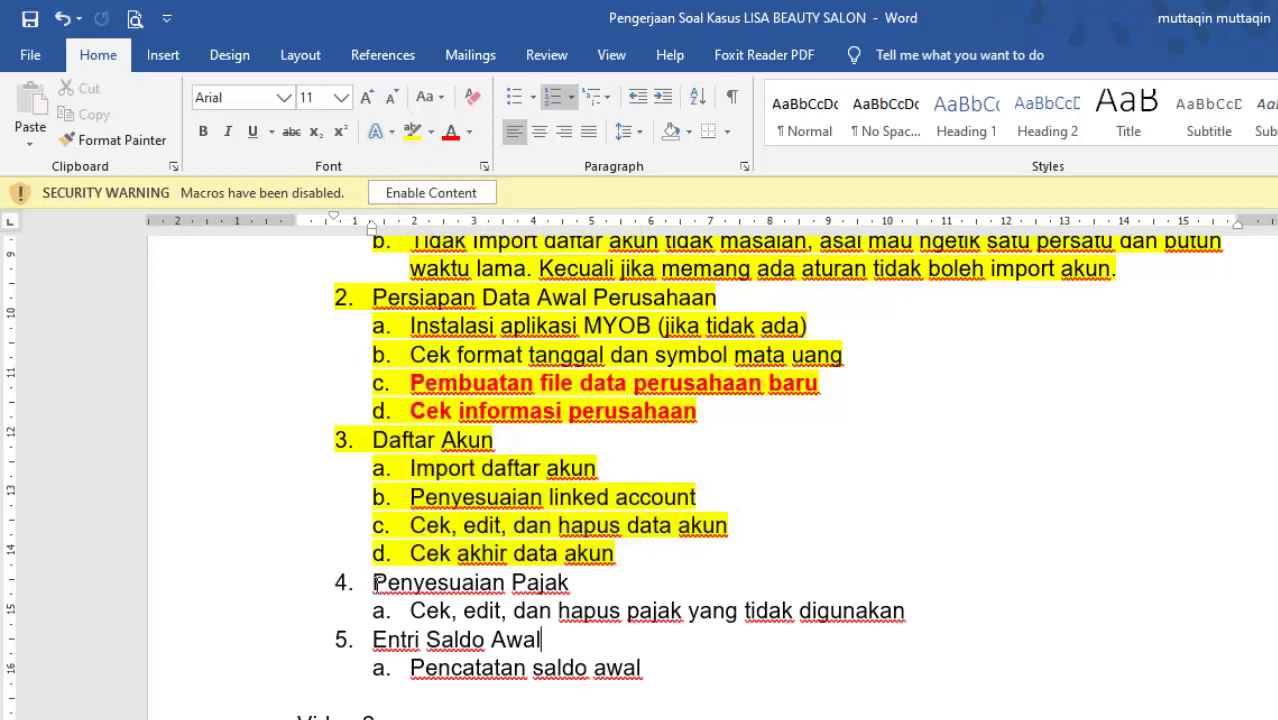
# - Append "(PPN, NT" to the item "Cek, edit, dan hapus pajak yang tidak digunakan" under Penyesuaian Pajak
pyautogui.moveTo(375, 583); pyautogui.dragTo(945, 620)
pyautogui.click(297, 693)
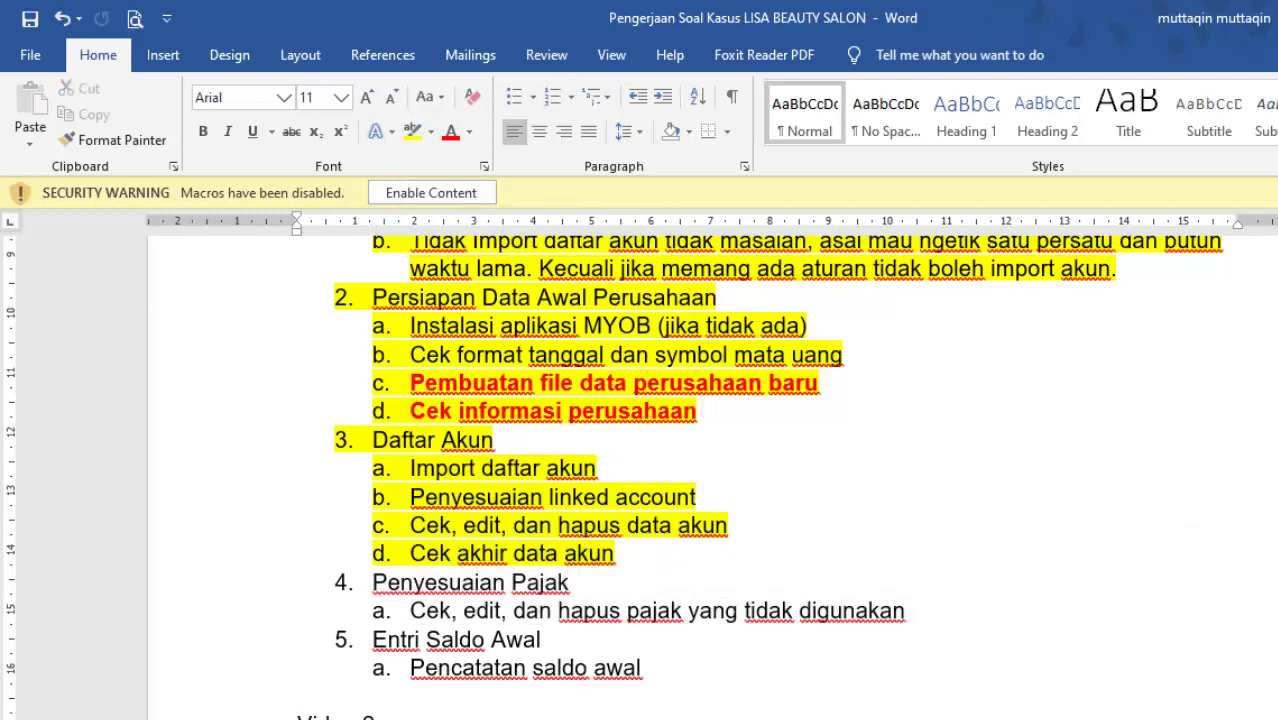
pyautogui.hotkey('alt', 'Tab')
pyautogui.hotkey('alt', 'Tab')
pyautogui.moveTo(426, 608); pyautogui.dragTo(936, 620)
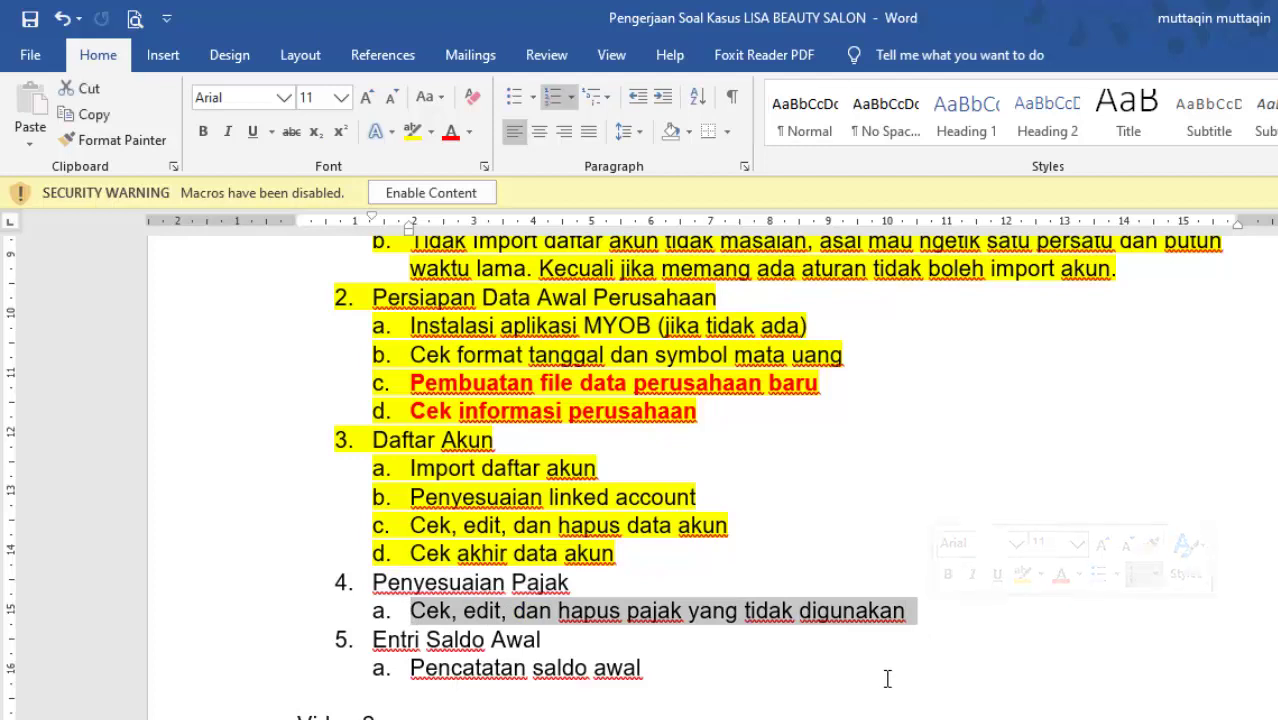
pyautogui.click(936, 612)
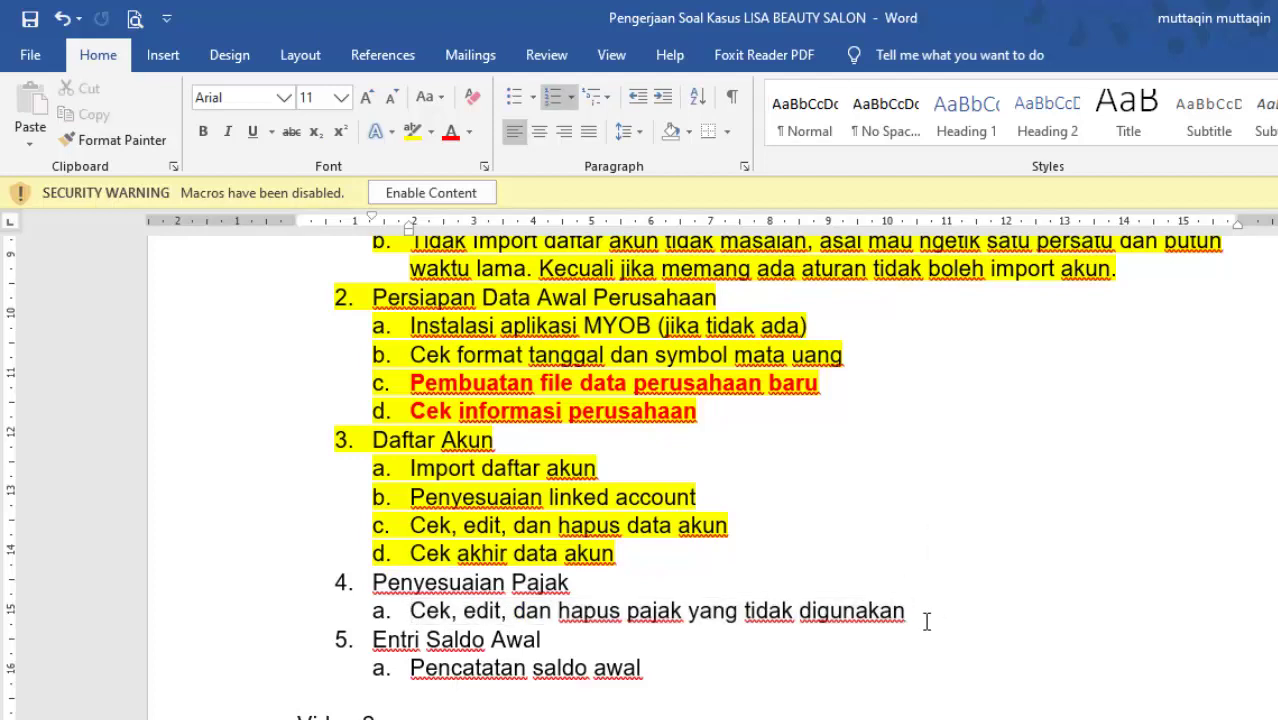
pyautogui.write('(PPN')
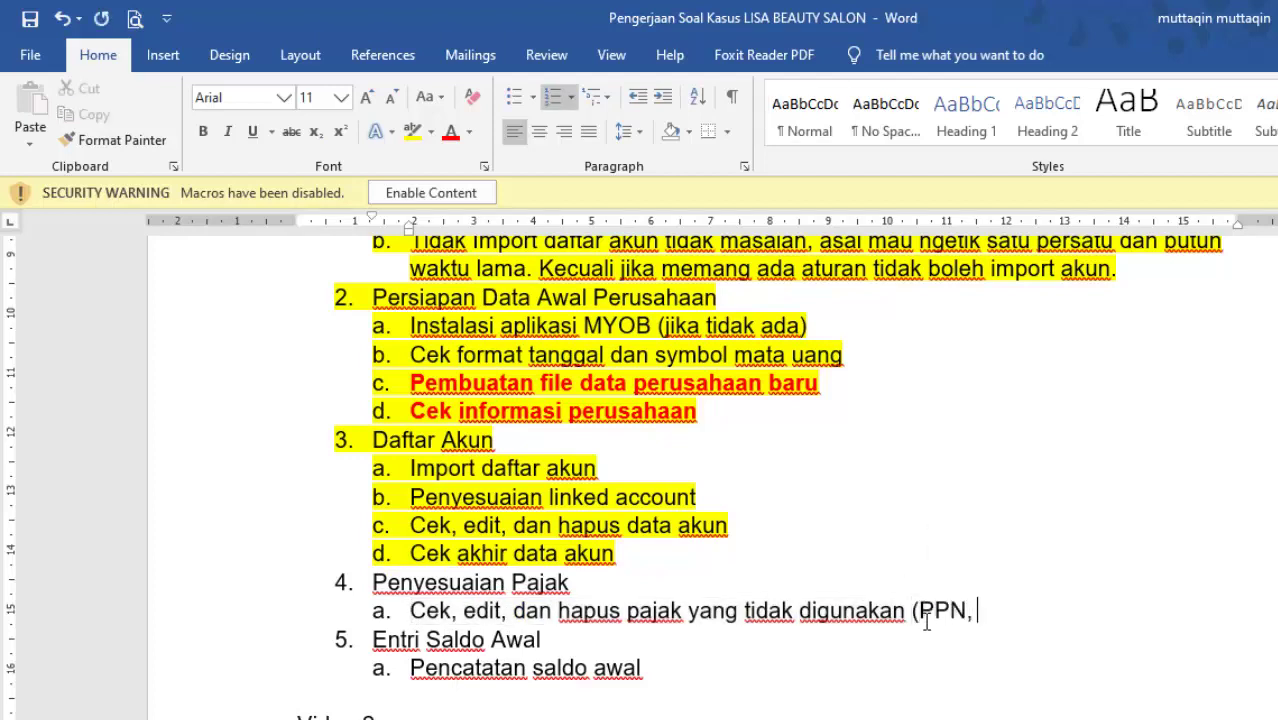
pyautogui.write(', NT')
# - Switch to MYOB, close the Accounts List and the setup assistant, and open the Tax Code List to review the GST and N-T codes
pyautogui.hotkey('alt', 'Tab')
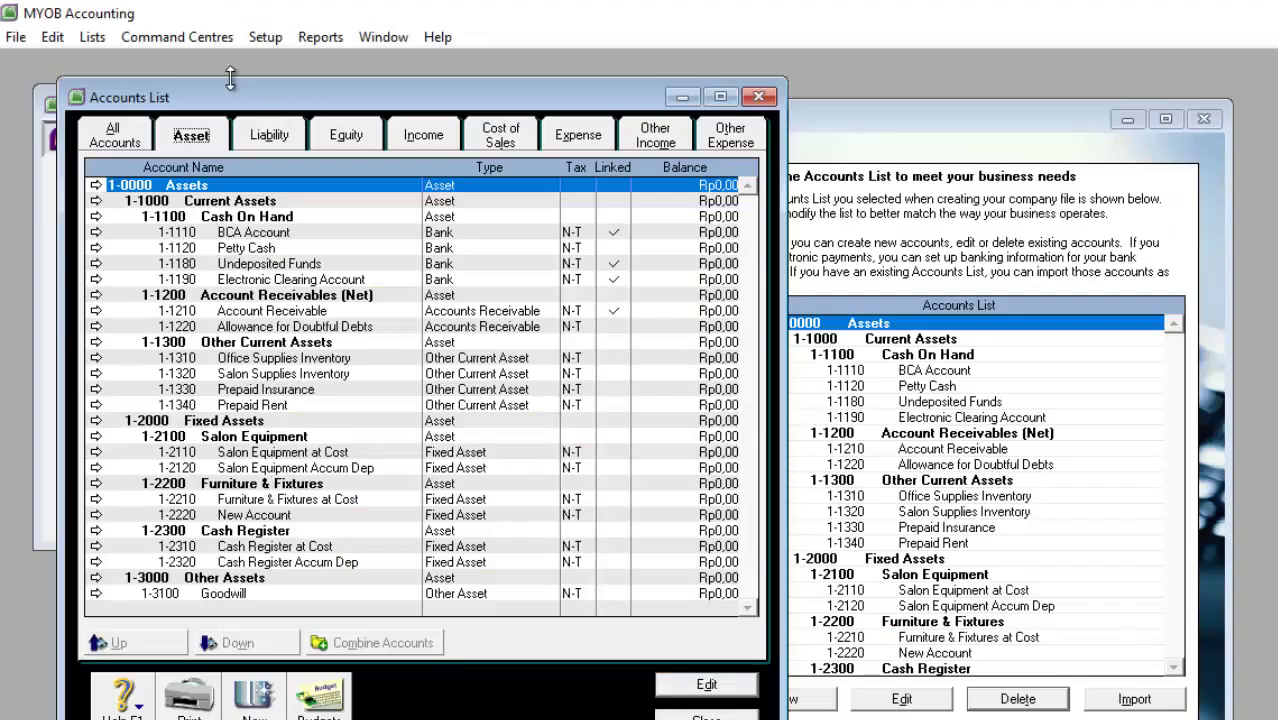
pyautogui.click(757, 97)
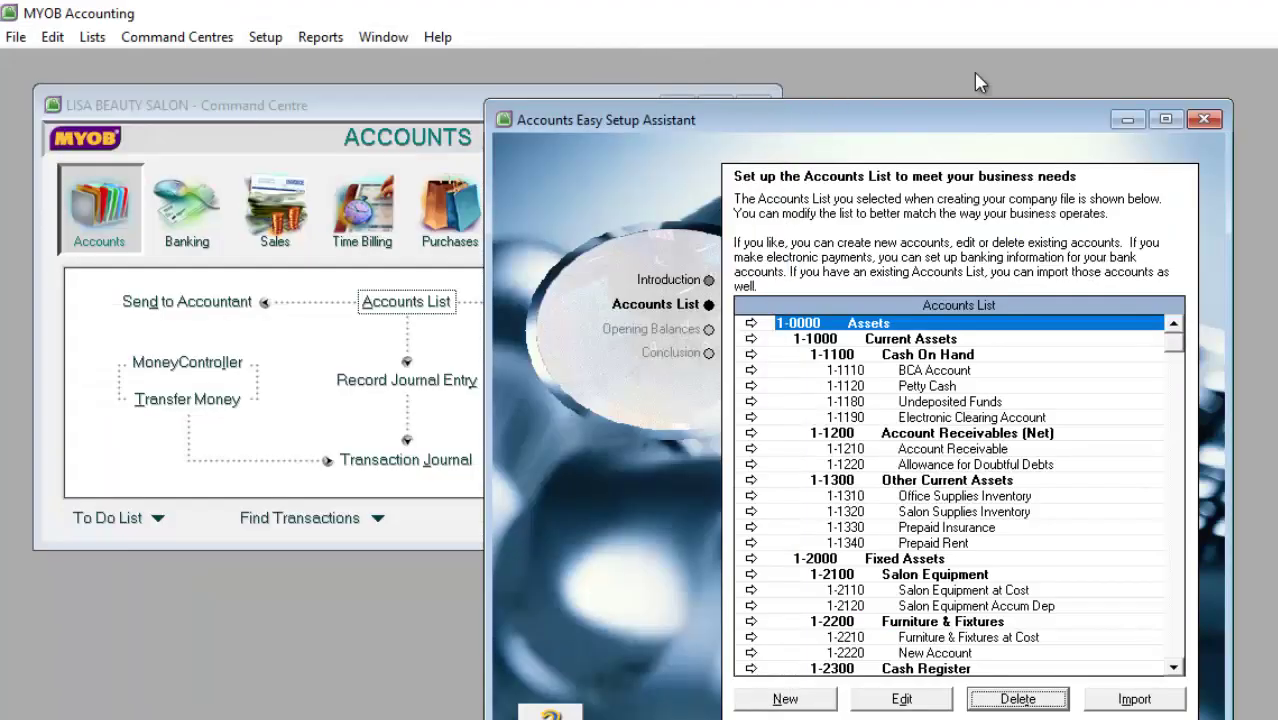
pyautogui.click(1204, 120)
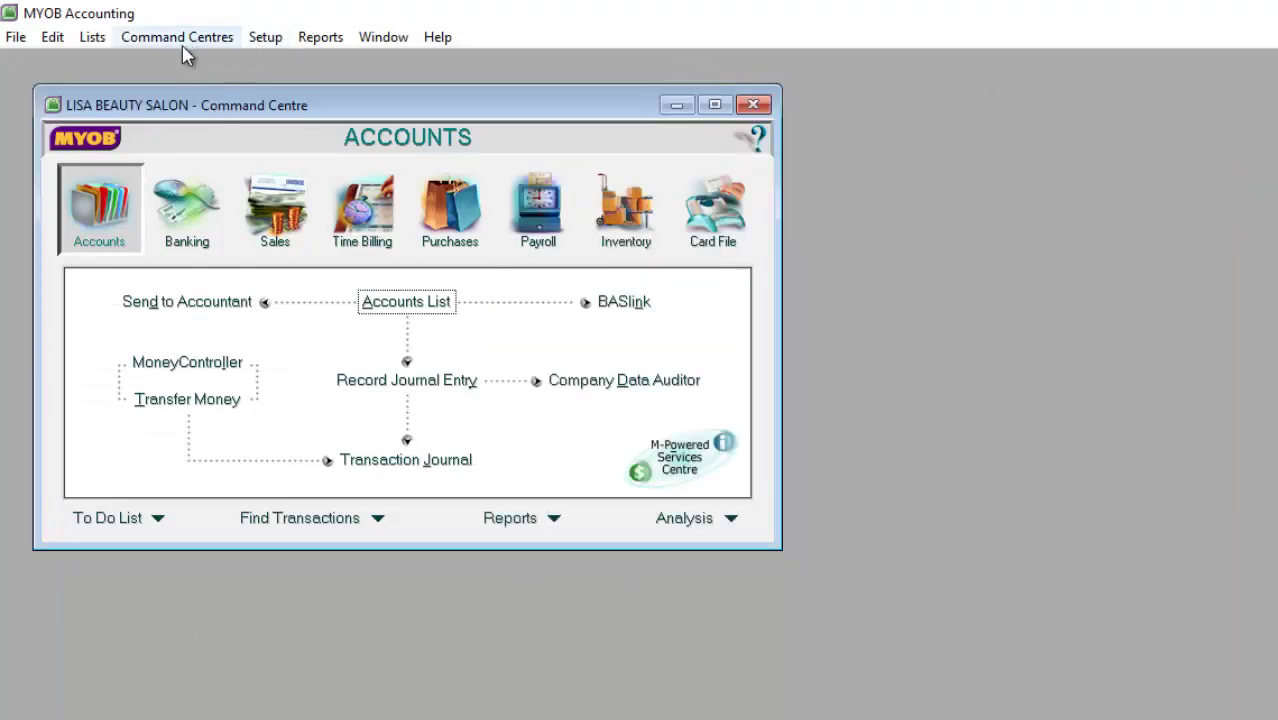
pyautogui.click(92, 37)
pyautogui.click(155, 218)
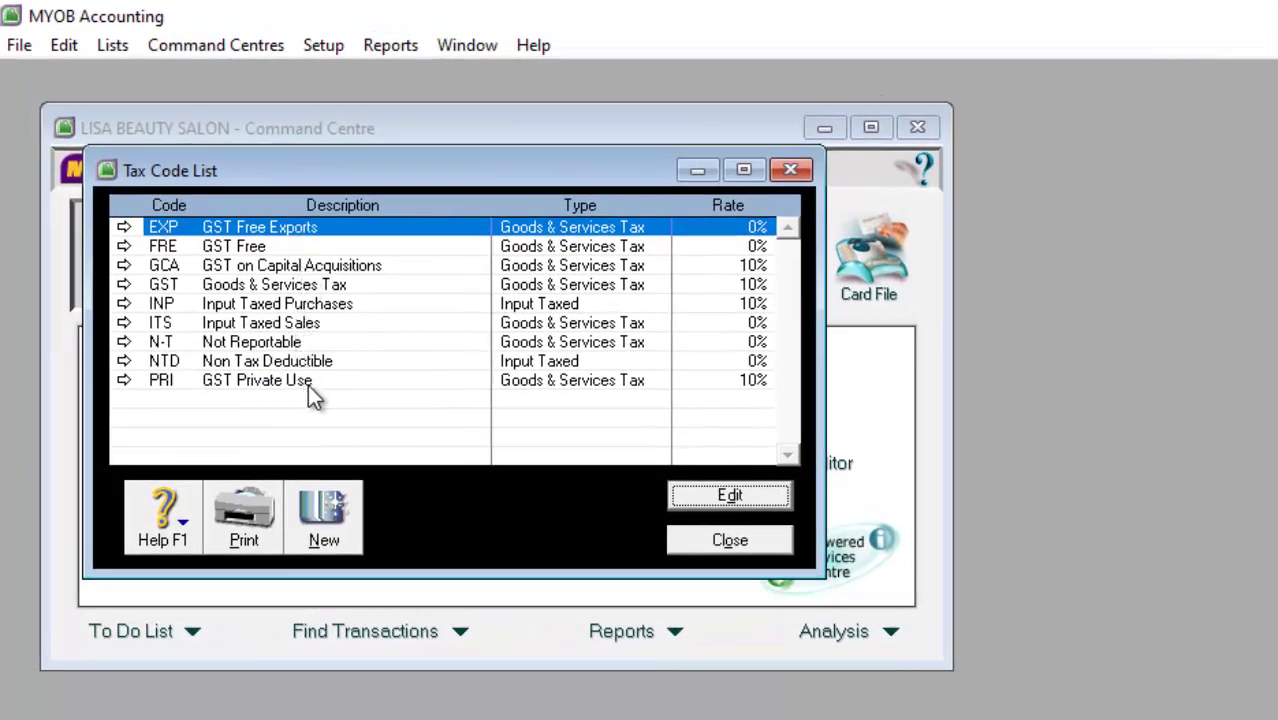
pyautogui.click(288, 286)
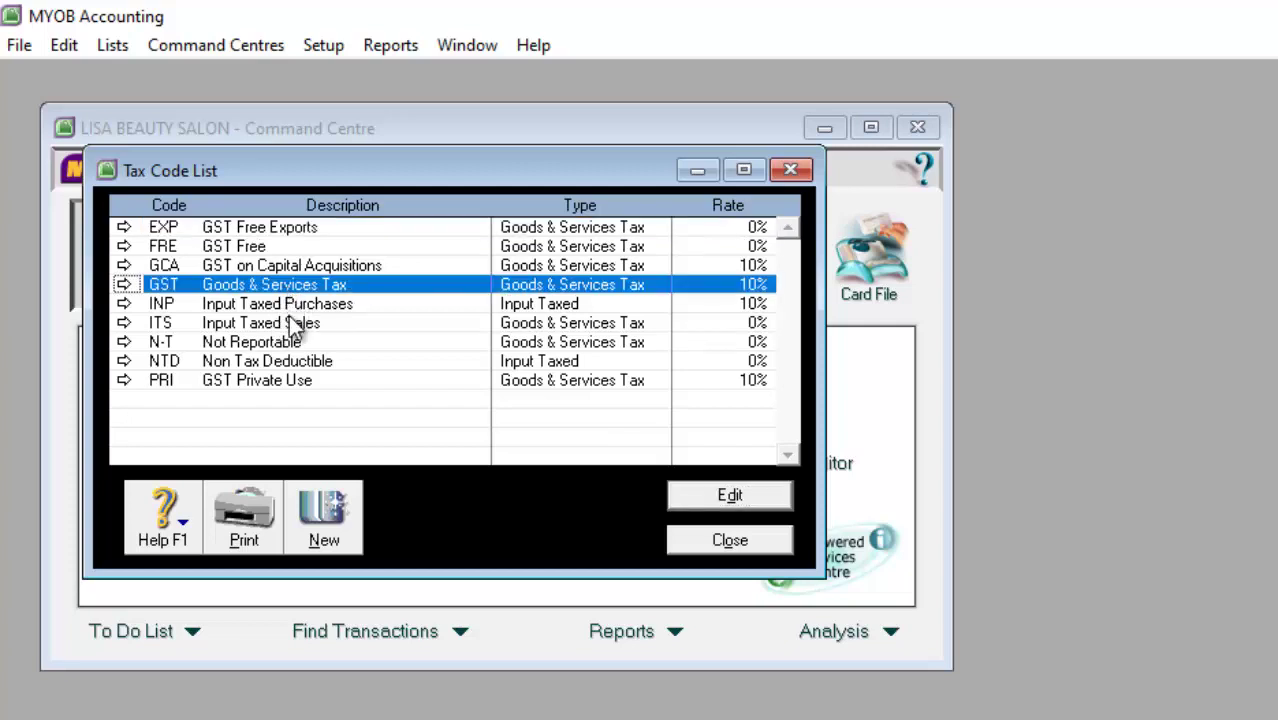
pyautogui.click(293, 362)
pyautogui.click(284, 343)
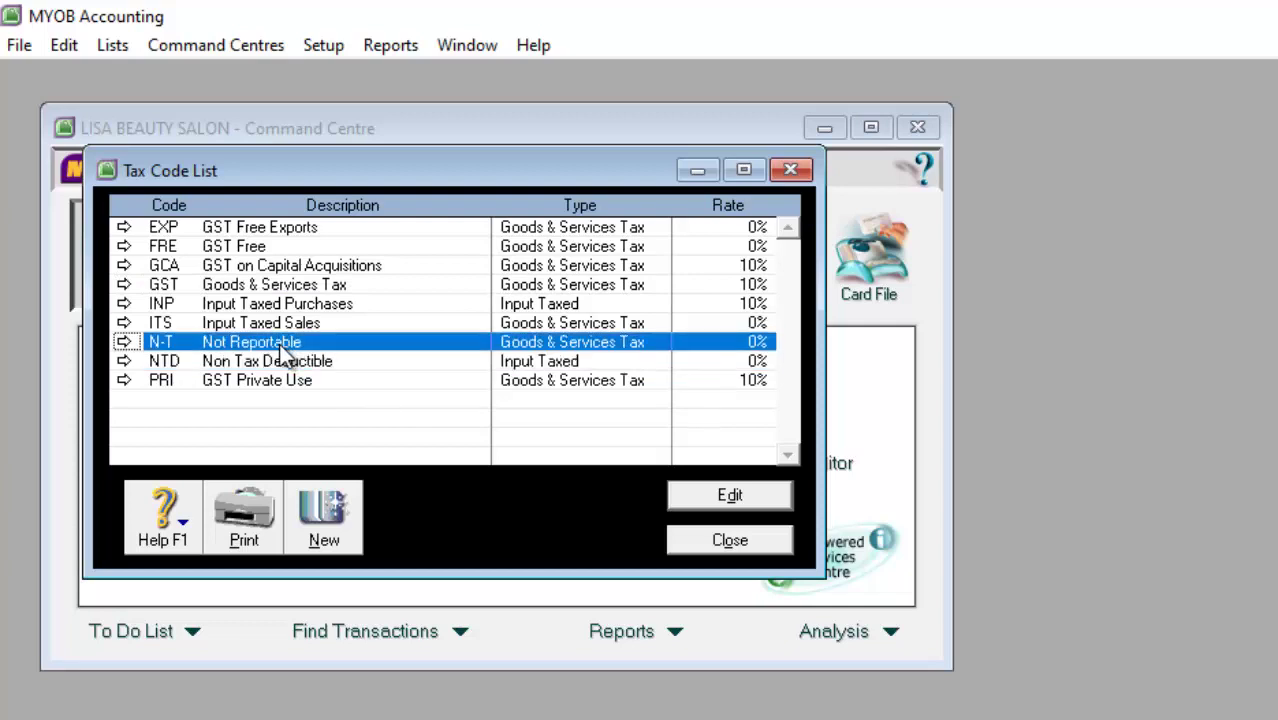
# - Delete the tax codes EXP (GST Free Exports), FRE (GST Free) and GCA (GST on Capital Acquisitions)
pyautogui.click(200, 228)
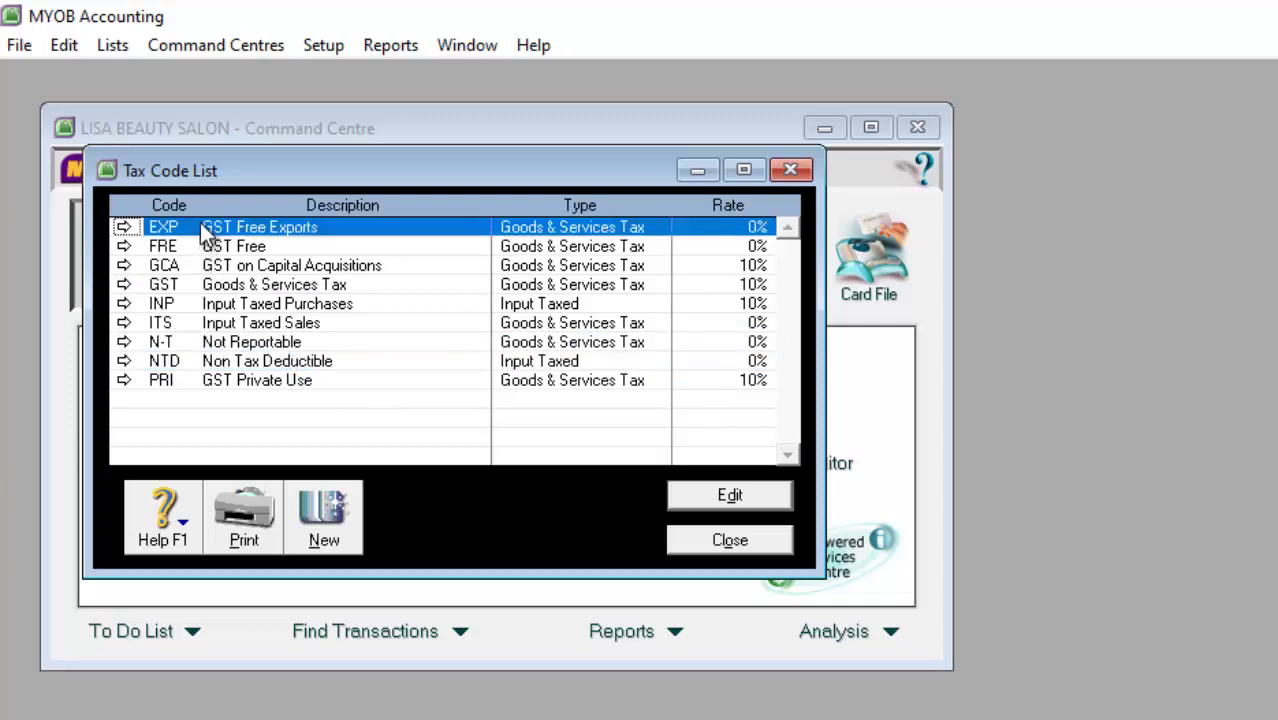
pyautogui.rightClick(229, 229)
pyautogui.click(191, 231)
pyautogui.rightClick(192, 232)
pyautogui.click(217, 246)
pyautogui.rightClick(221, 227)
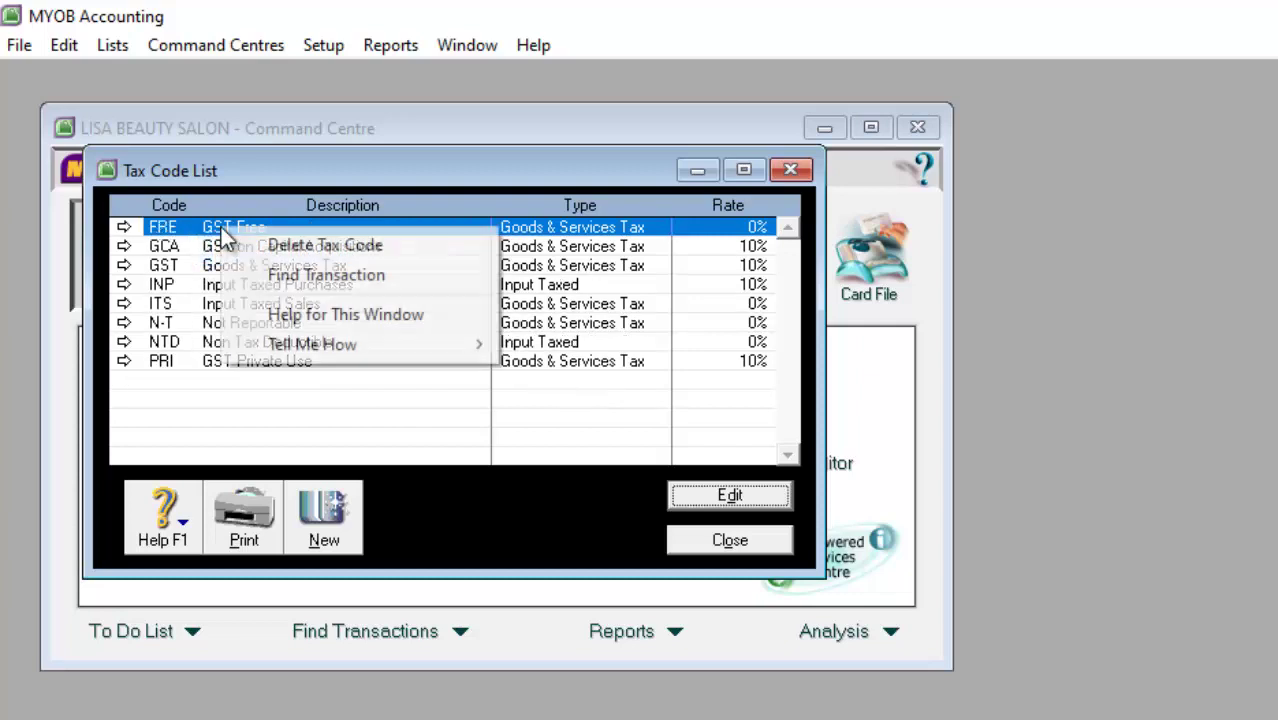
pyautogui.click(240, 246)
pyautogui.rightClick(238, 232)
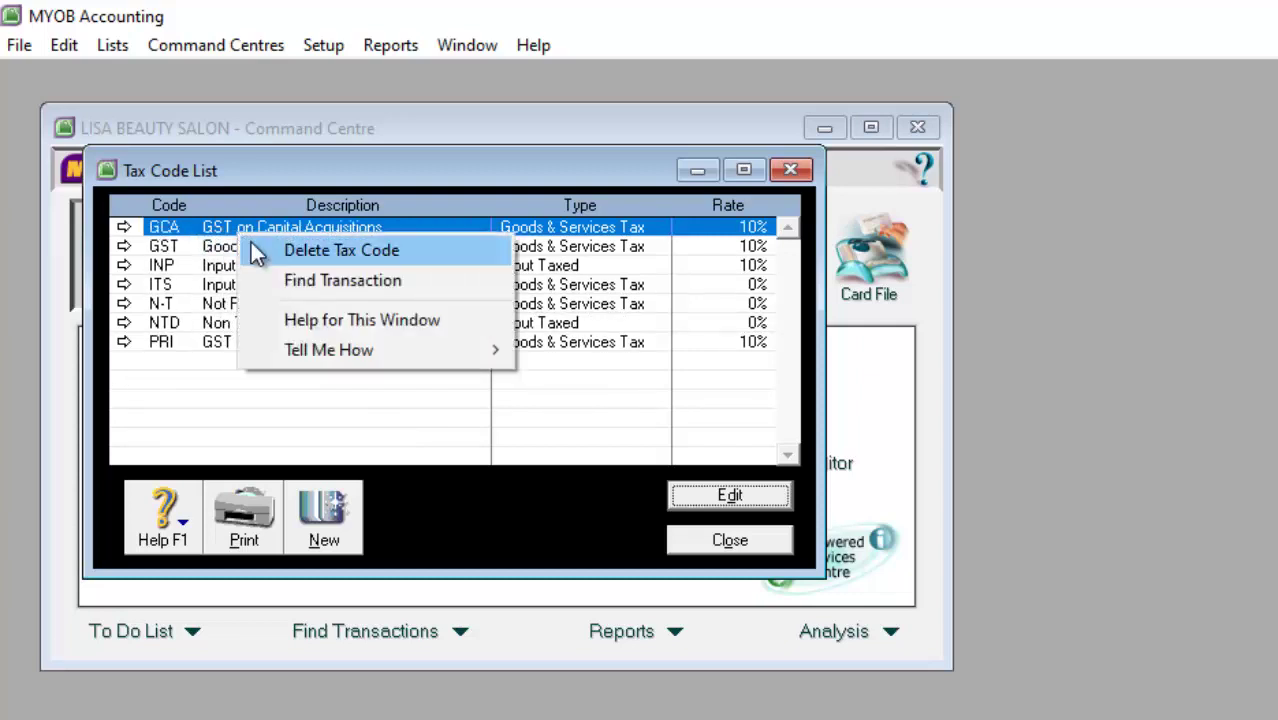
pyautogui.click(251, 242)
# - Delete the tax codes INP (Input Taxed Purchases) and ITS (Input Taxed Sales)
pyautogui.click(251, 242)
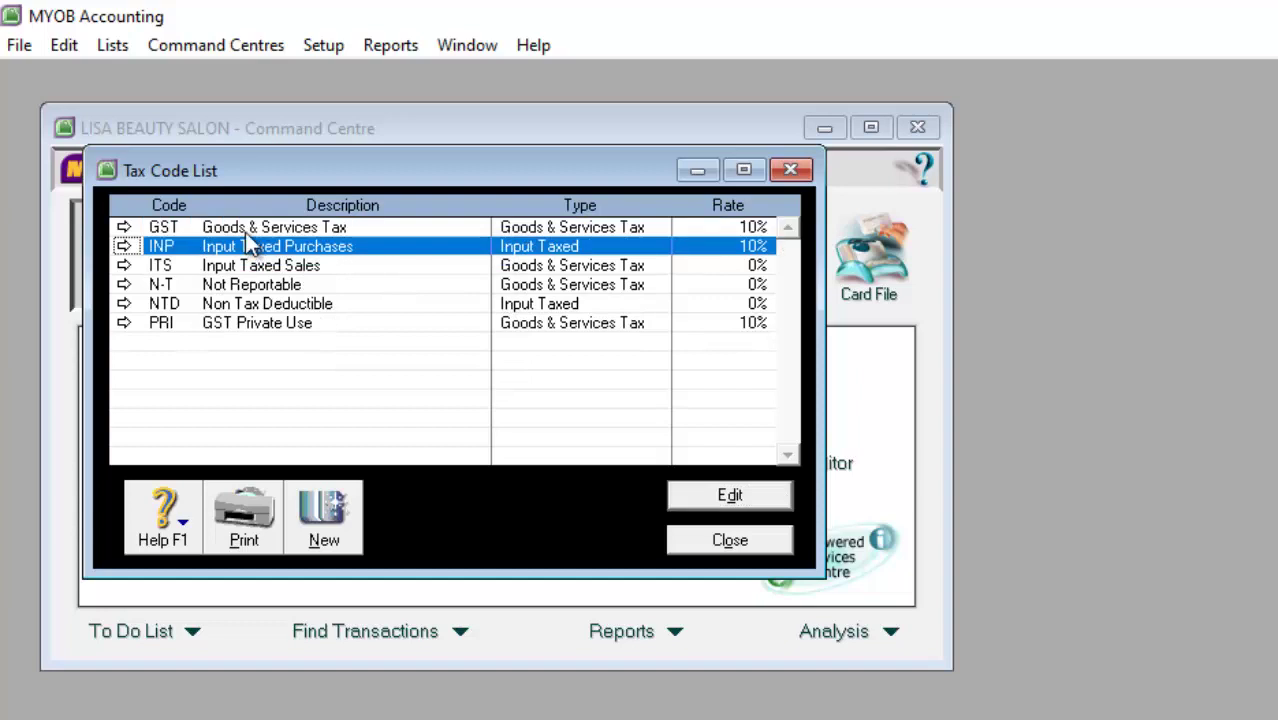
pyautogui.hotkey('ctrl', 'd')
pyautogui.click(251, 246)
pyautogui.rightClick(247, 248)
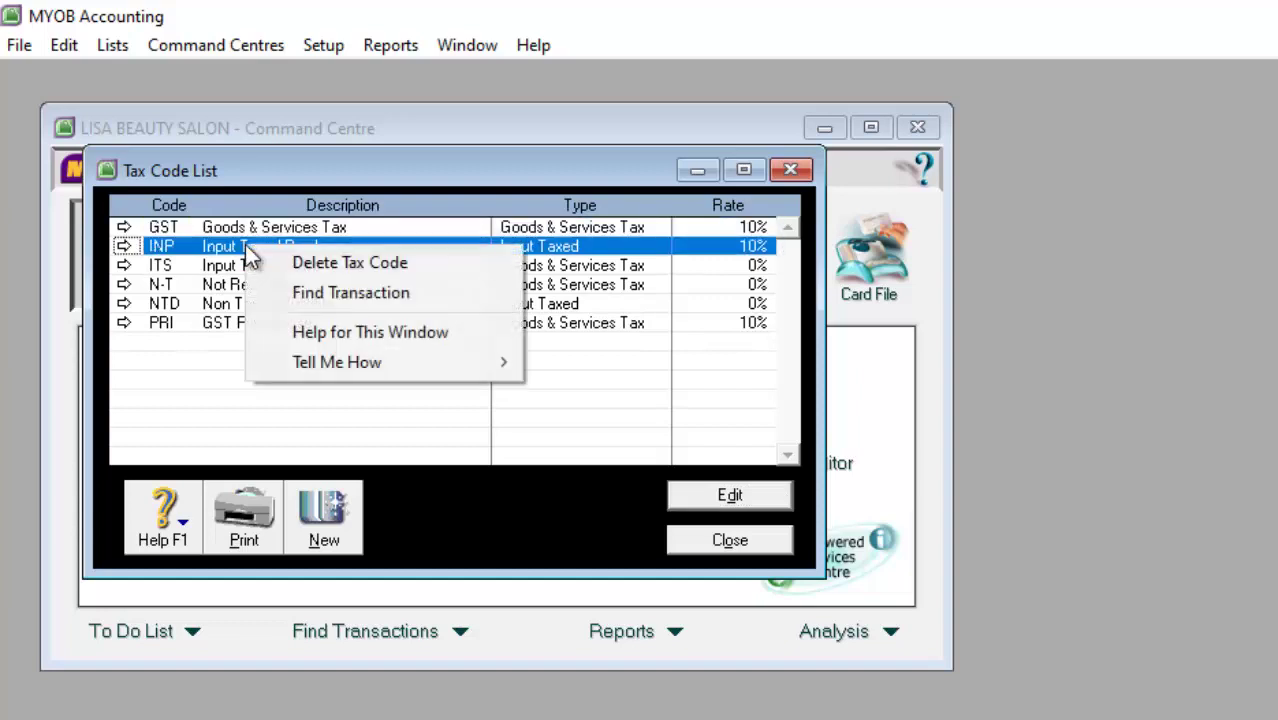
pyautogui.click(275, 262)
pyautogui.click(268, 252)
pyautogui.rightClick(269, 253)
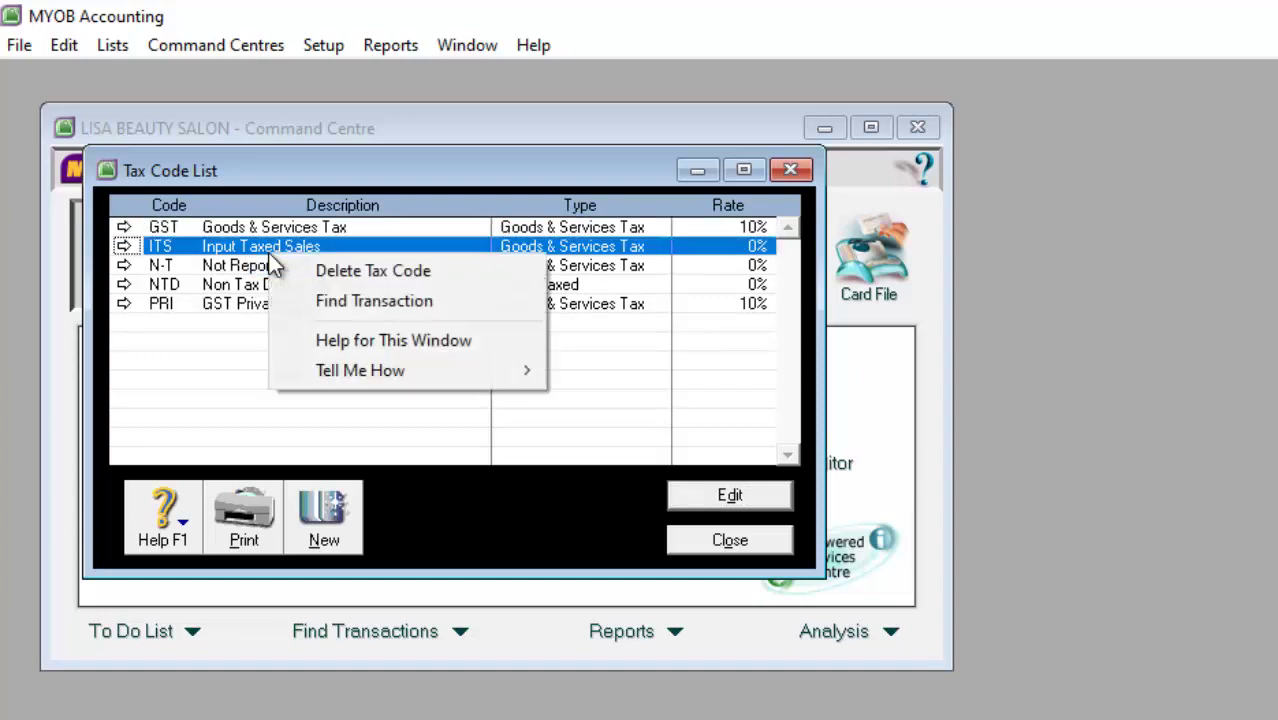
pyautogui.click(283, 272)
# - Delete the tax codes NTD (Non Tax Deductible) and PRI (GST Private Use), keeping GST and N-T
pyautogui.click(281, 273)
pyautogui.rightClick(281, 273)
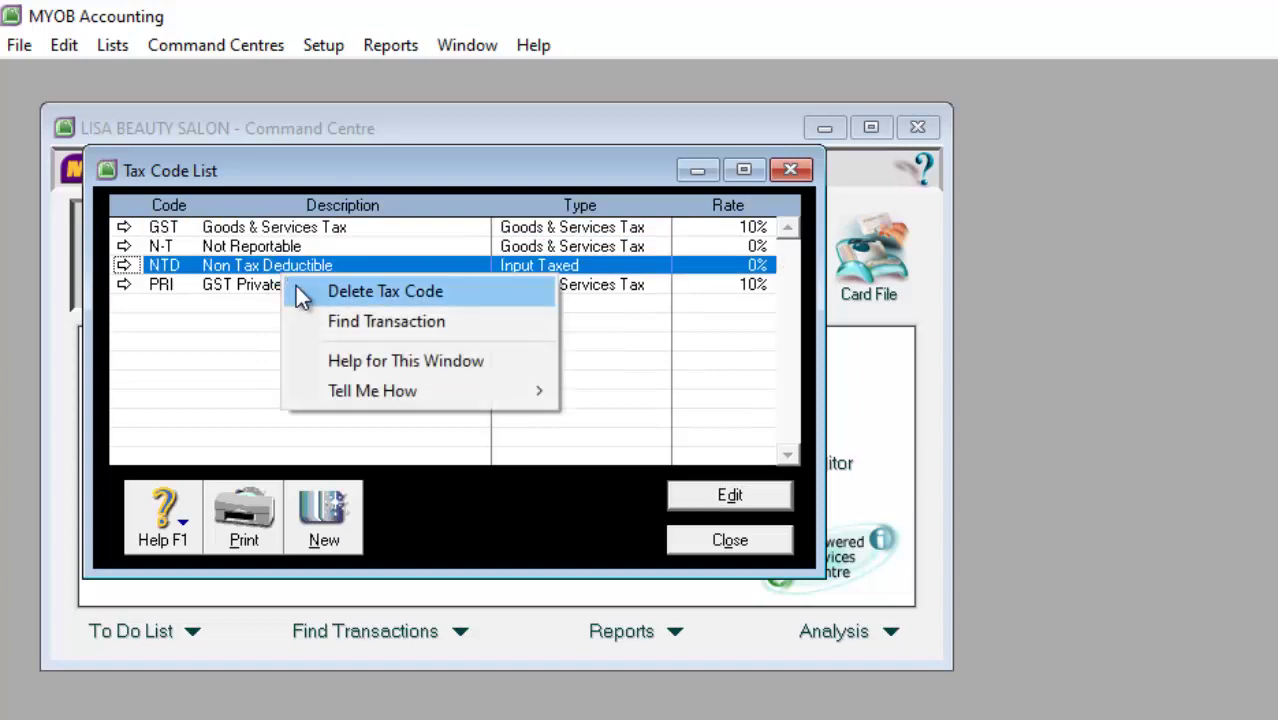
pyautogui.click(296, 286)
pyautogui.click(273, 265)
pyautogui.rightClick(275, 267)
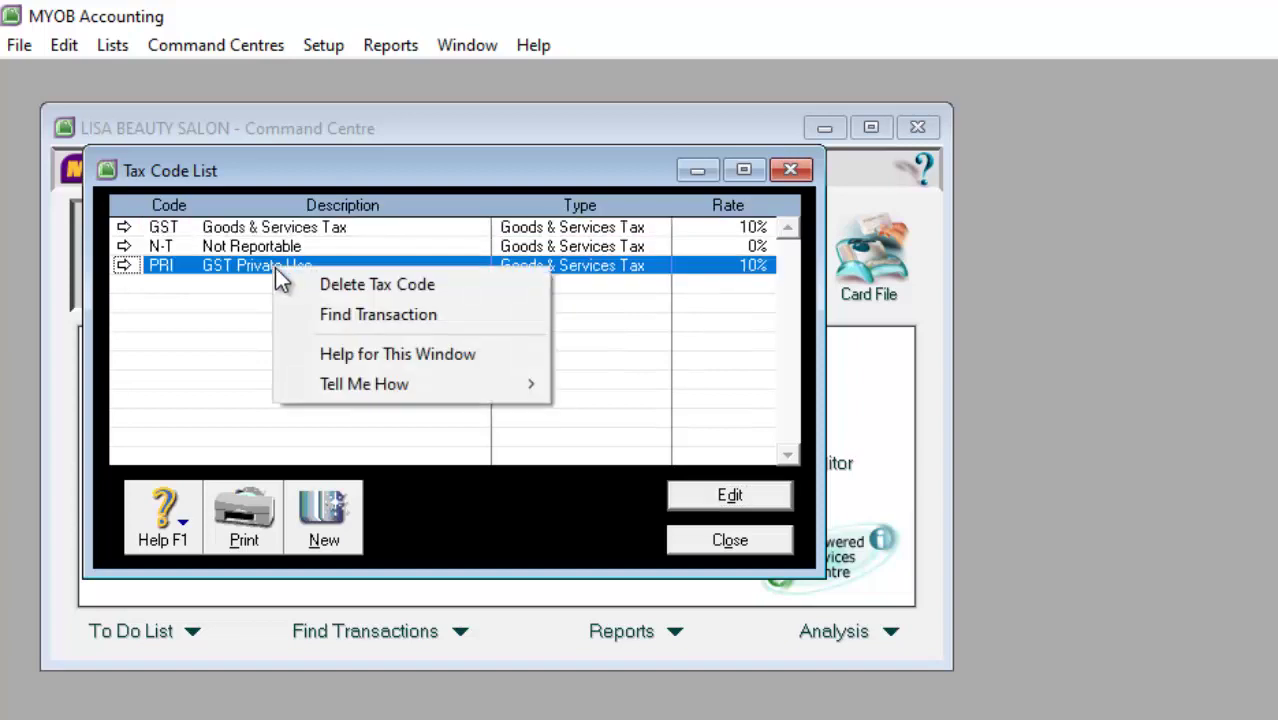
pyautogui.click(292, 284)
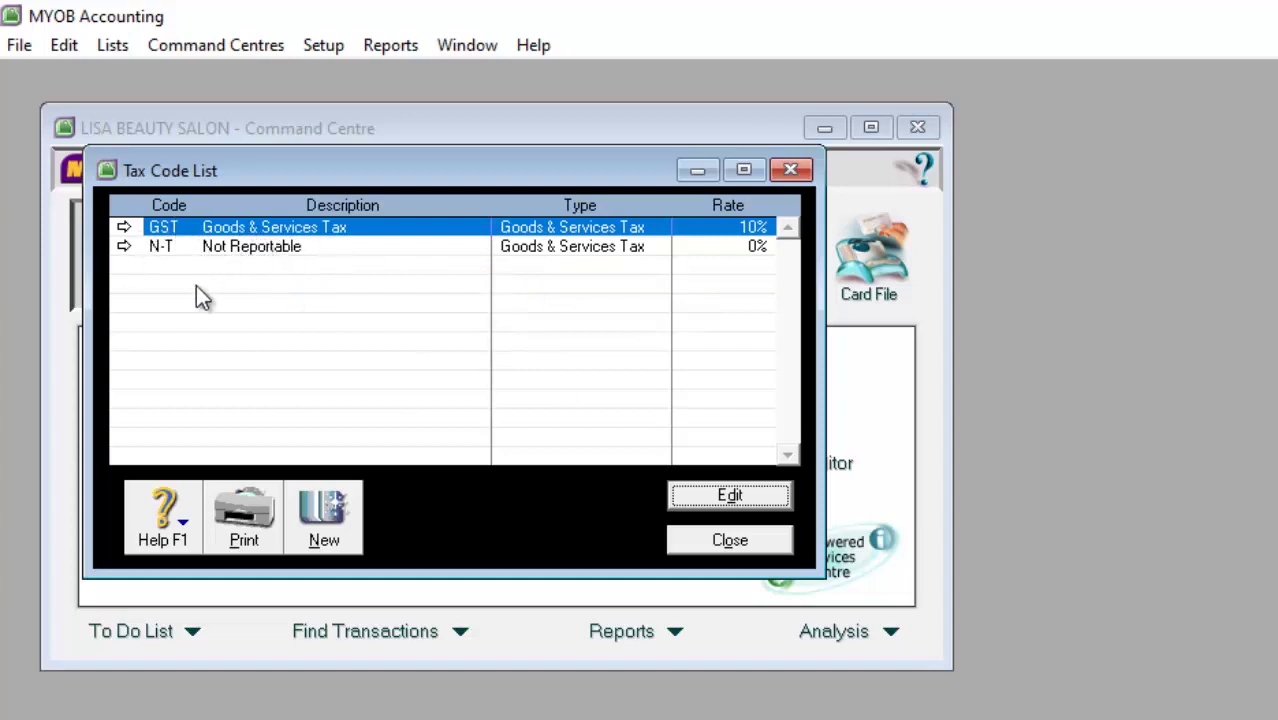
# - Edit the GST tax code, changing its code to PPN and its description to "Pajak Pertambahan Nilai"
pyautogui.click(695, 496)
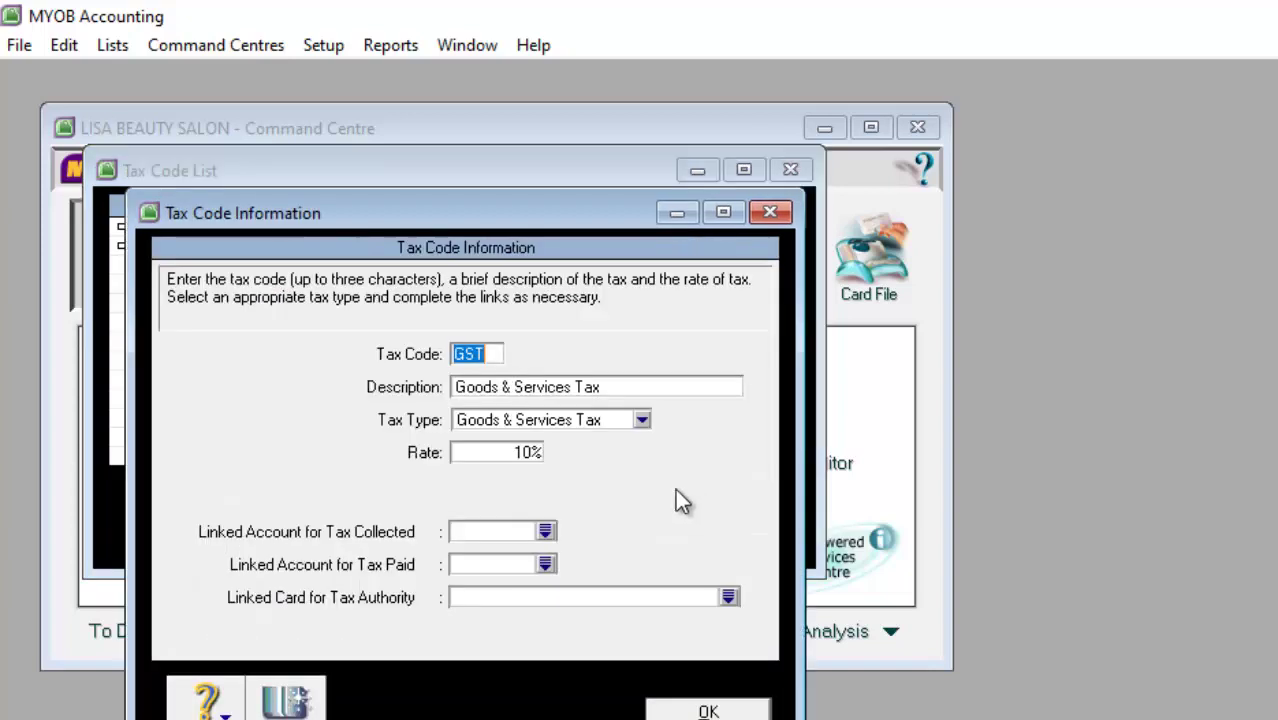
pyautogui.write('PPN')
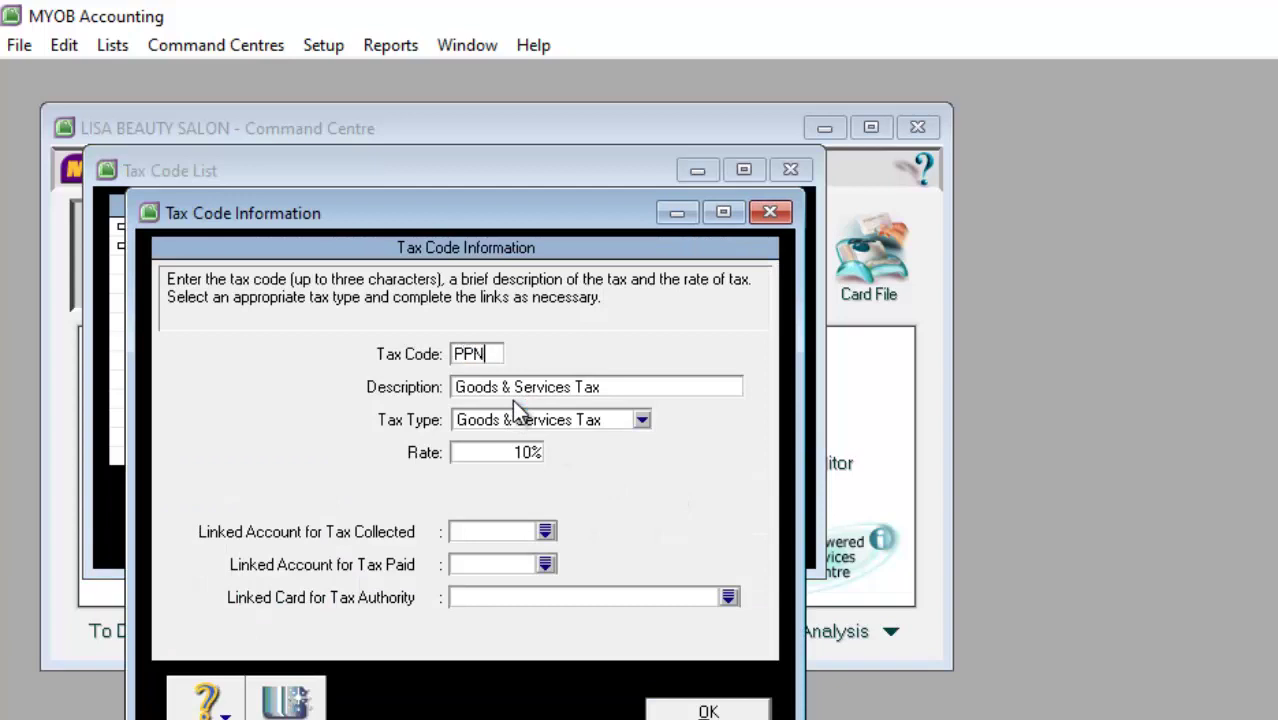
pyautogui.press('Tab')
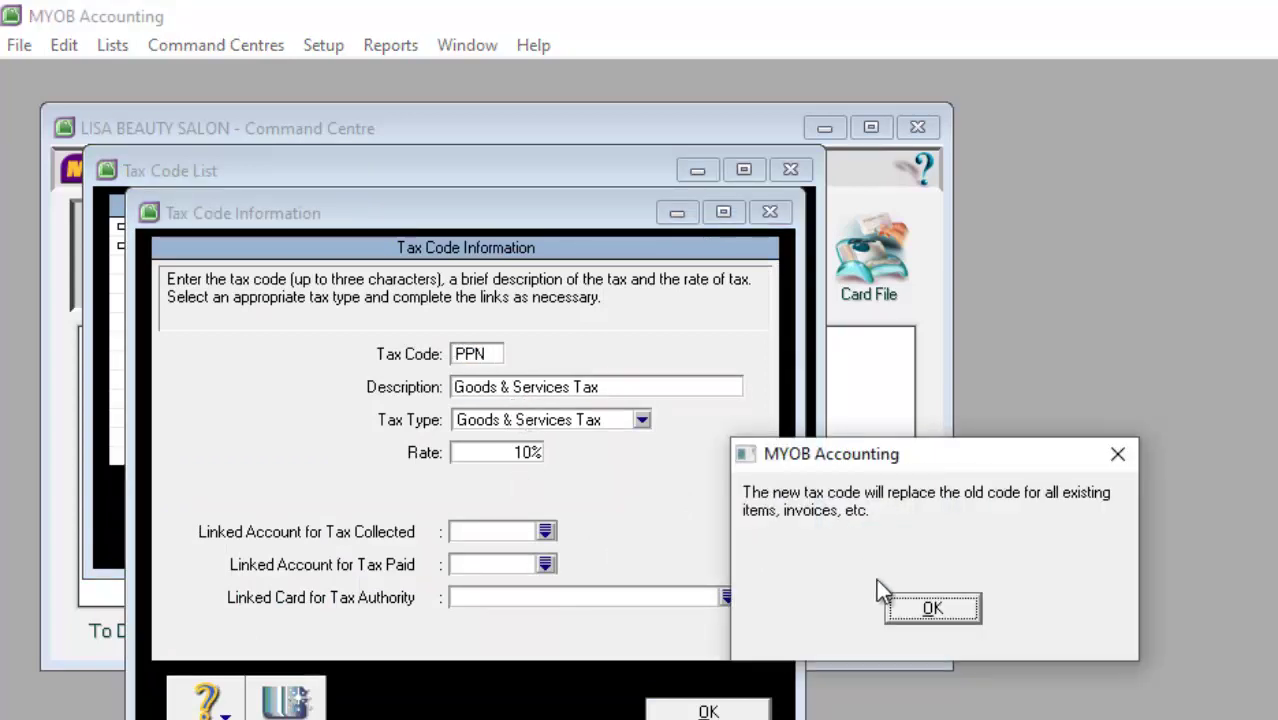
pyautogui.click(905, 610)
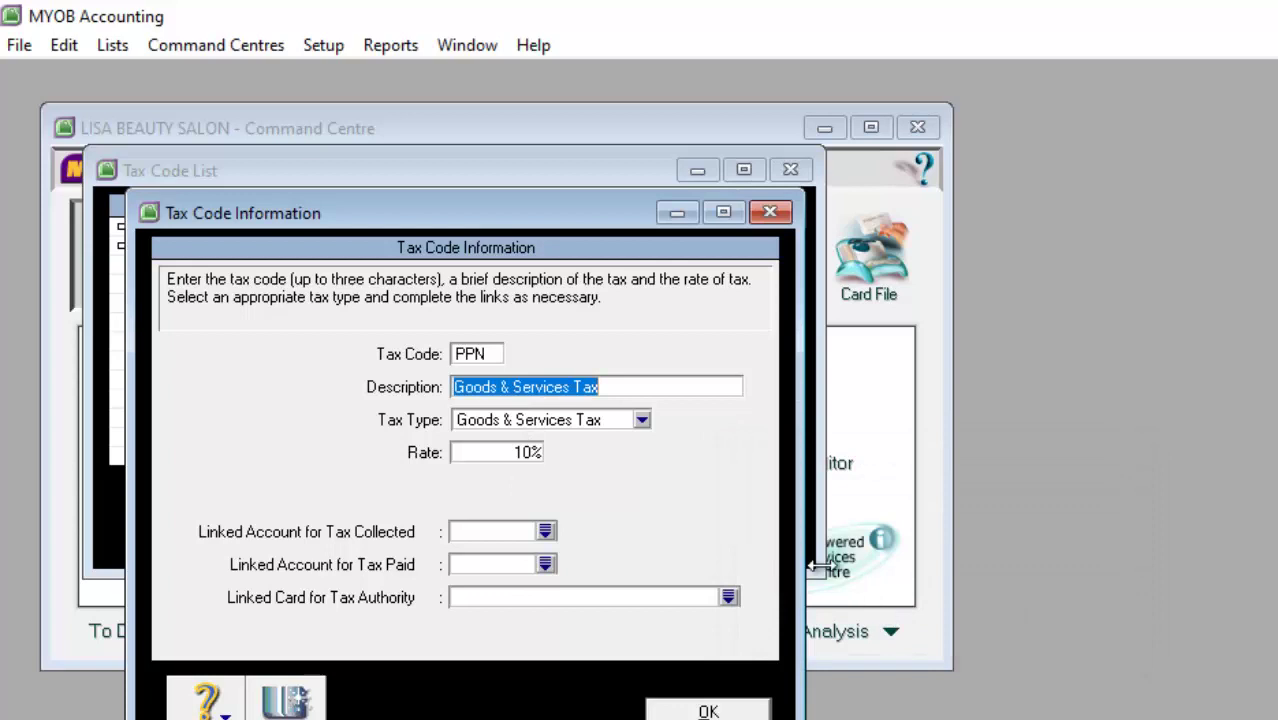
pyautogui.write('Pajak PErtambahan Nilai')
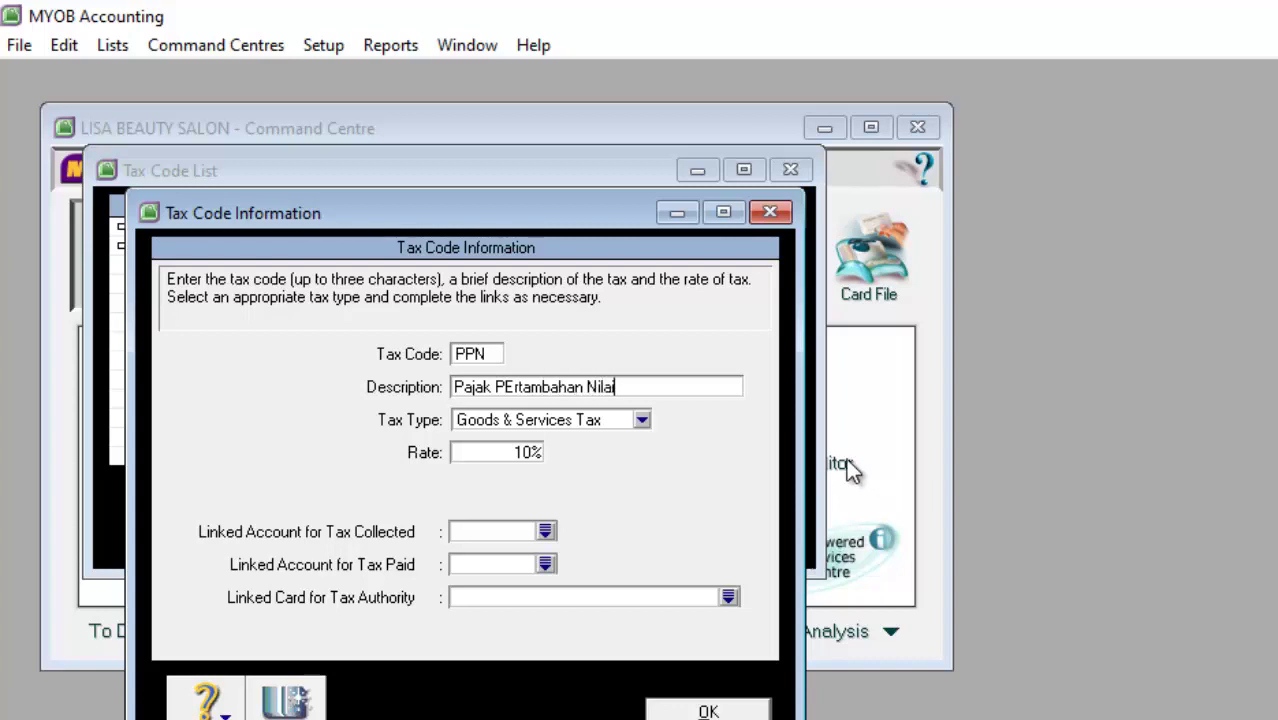
pyautogui.click(511, 387)
pyautogui.press('BackSpace')
pyautogui.write('e')
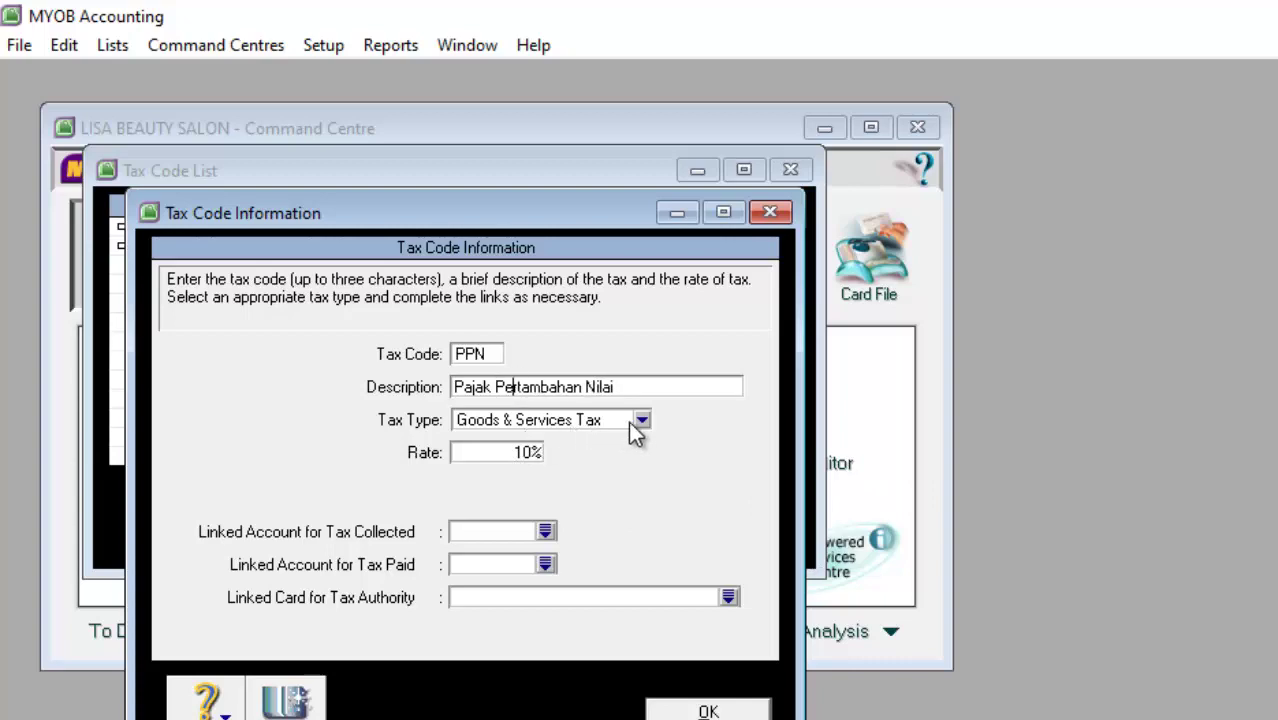
# - Link the PPN code's tax collected to 2-1310 PPN Collected and tax paid to 2-1330 PPN Paid, and save it
pyautogui.click(545, 531)
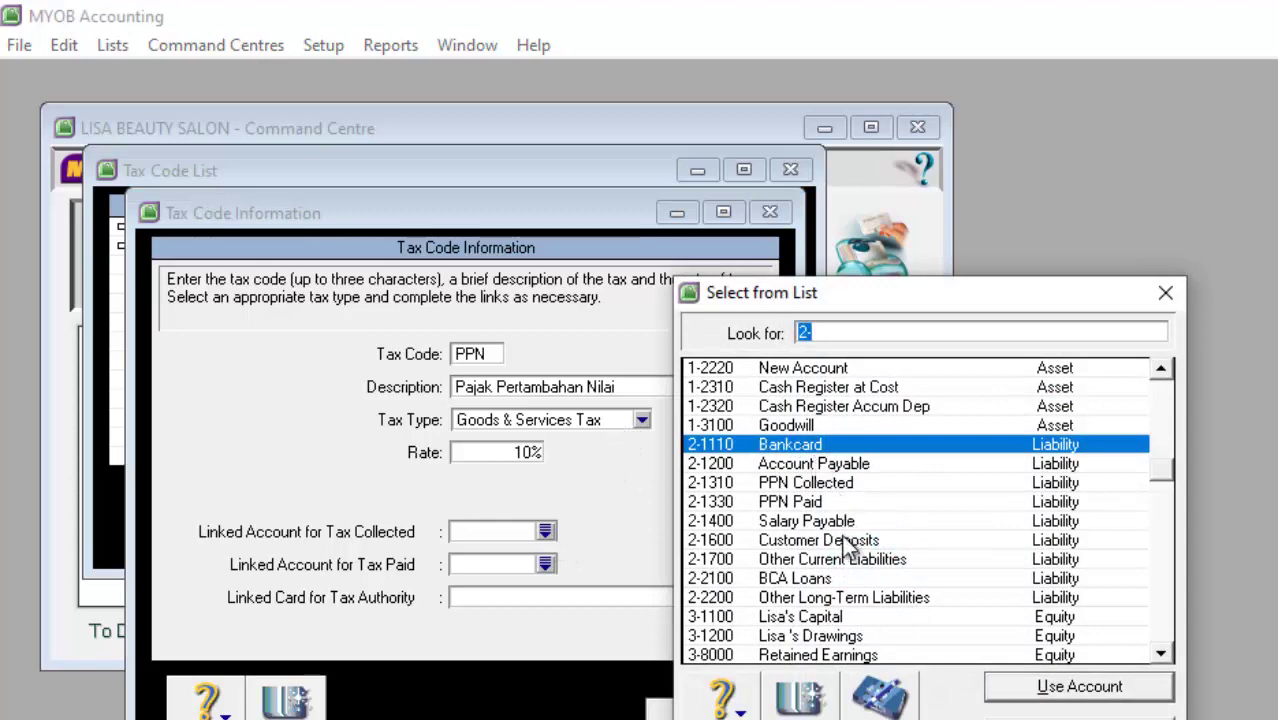
pyautogui.doubleClick(857, 487)
pyautogui.click(552, 566)
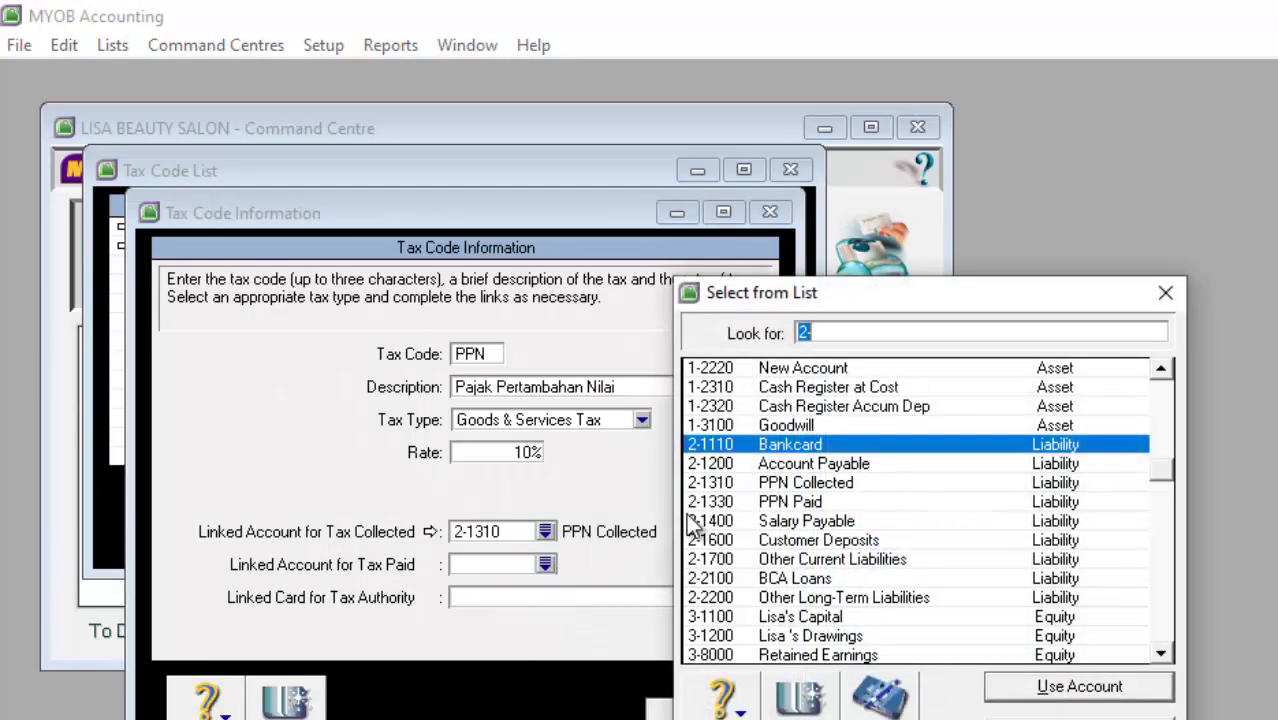
pyautogui.doubleClick(830, 502)
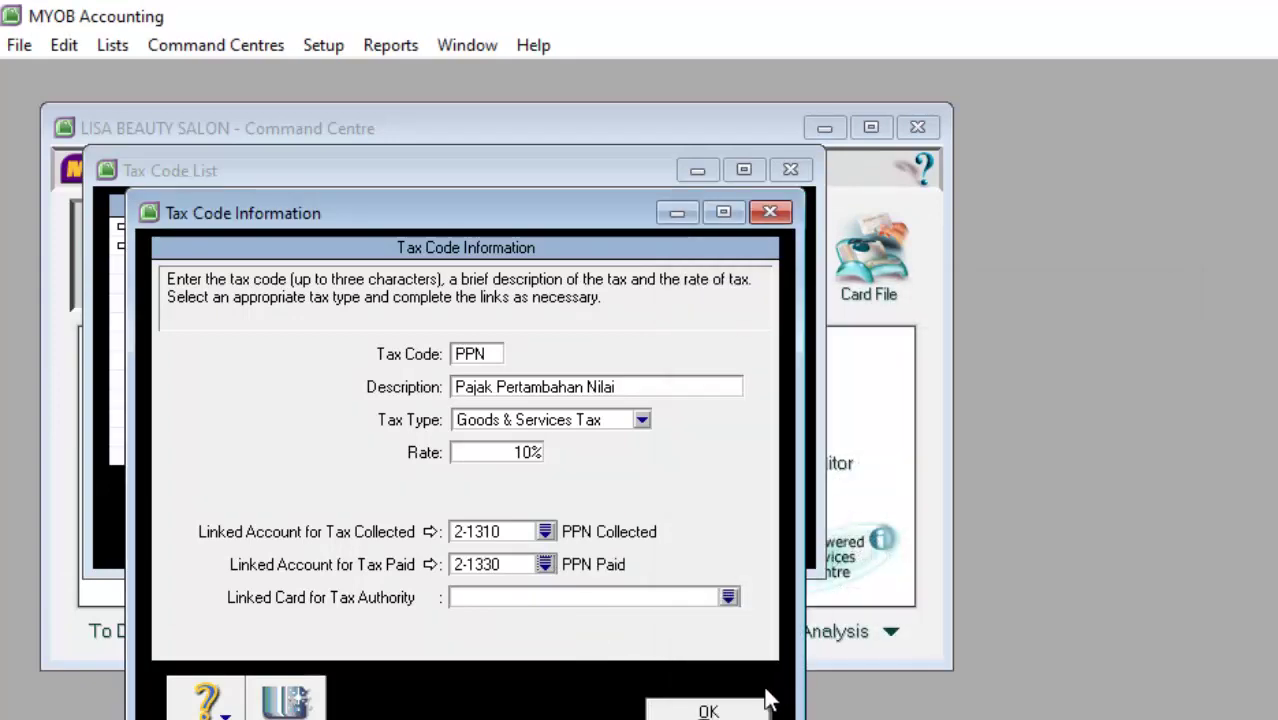
pyautogui.click(712, 712)
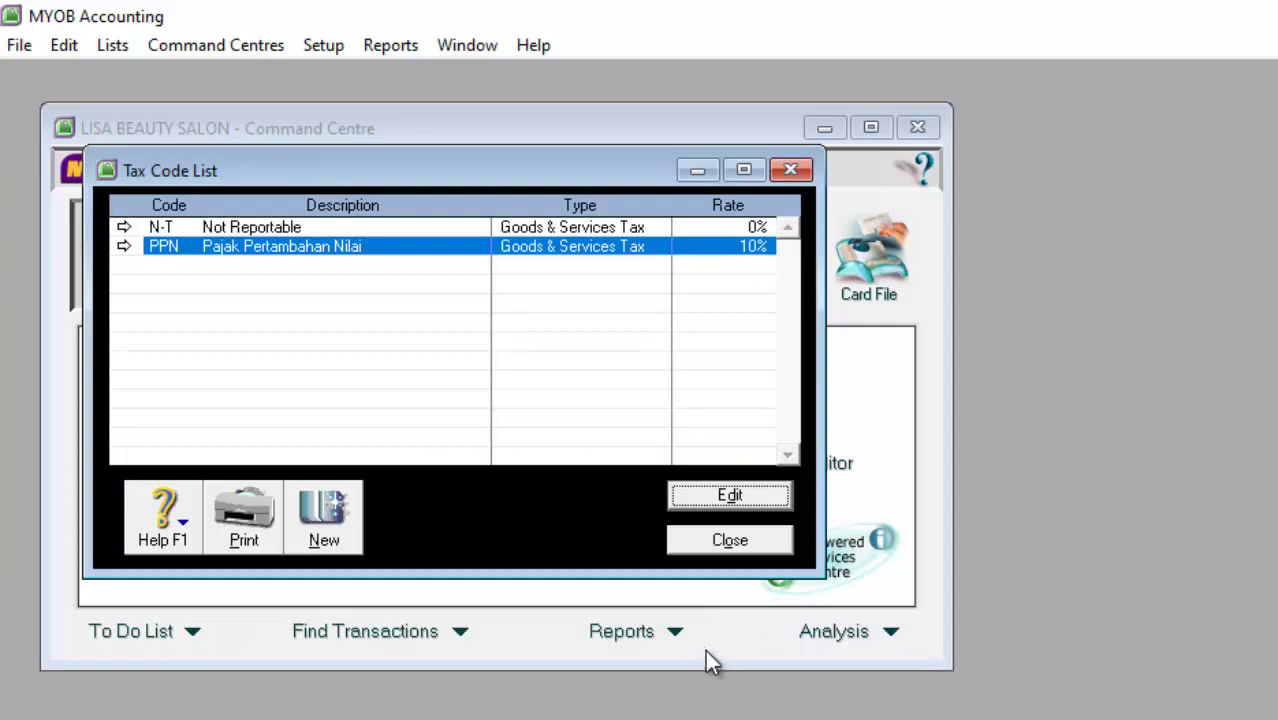
# - Reopen the PPN tax code to check its settings, and close the Tax Code List
pyautogui.doubleClick(292, 246)
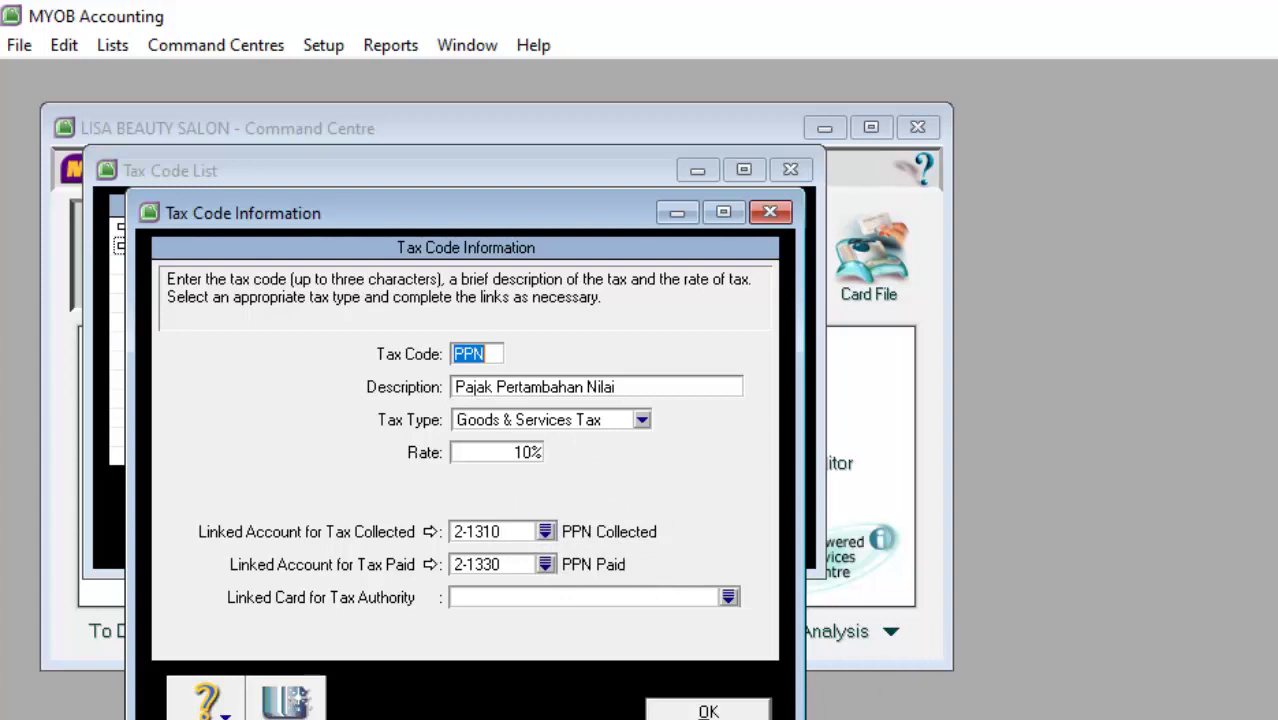
pyautogui.click(728, 710)
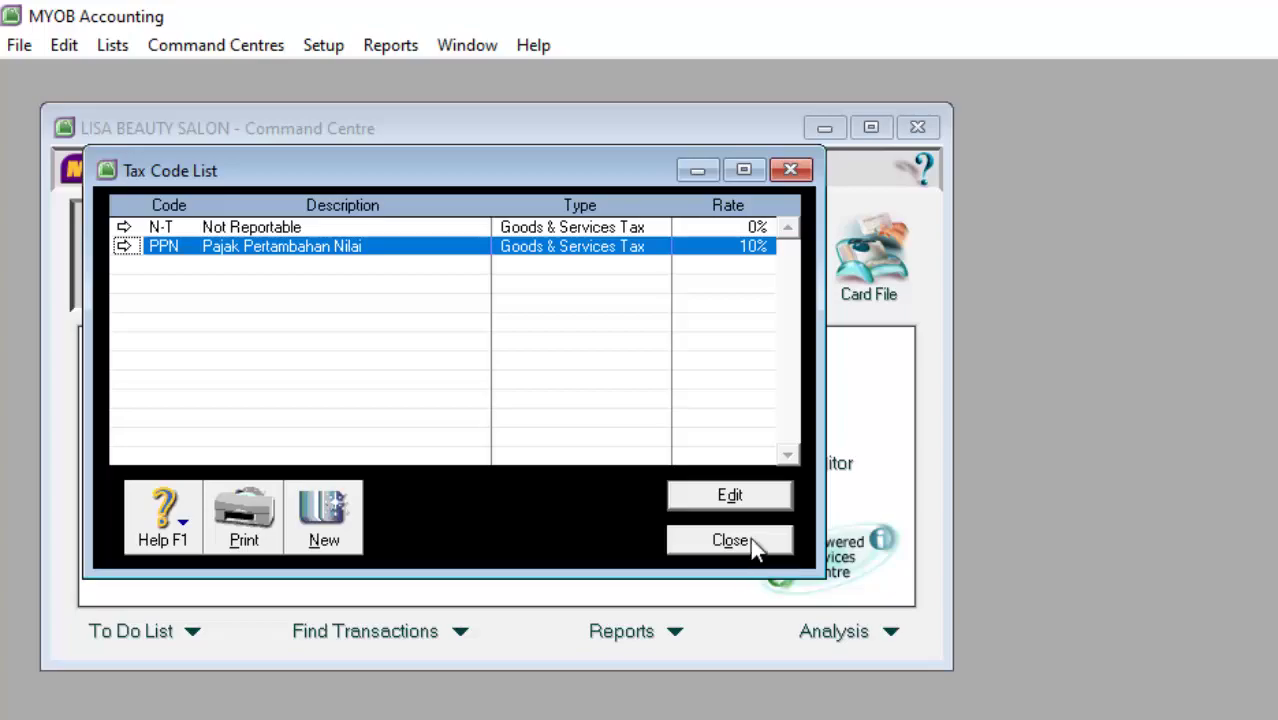
pyautogui.click(750, 540)
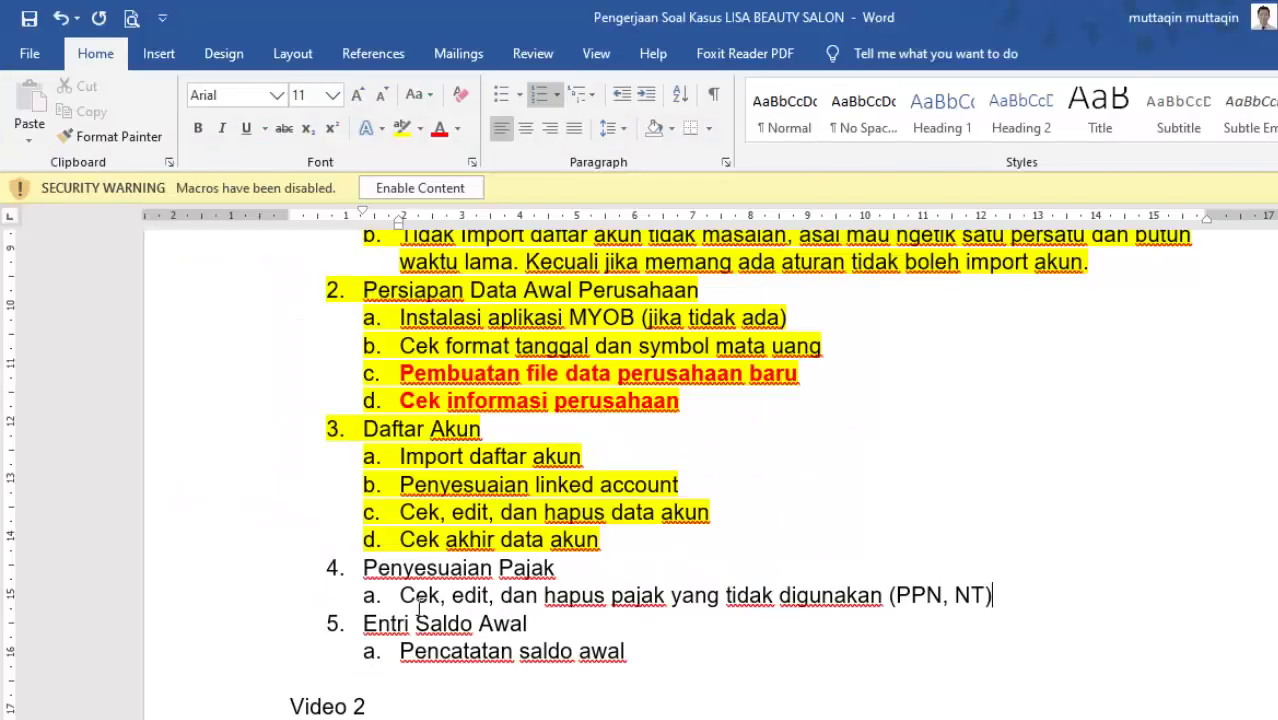
# - In the Word checklist, highlight the Penyesuaian Pajak item and its sub-item in yellow, and select the Entri Saldo Awal item
pyautogui.moveTo(360, 568); pyautogui.dragTo(1003, 597)
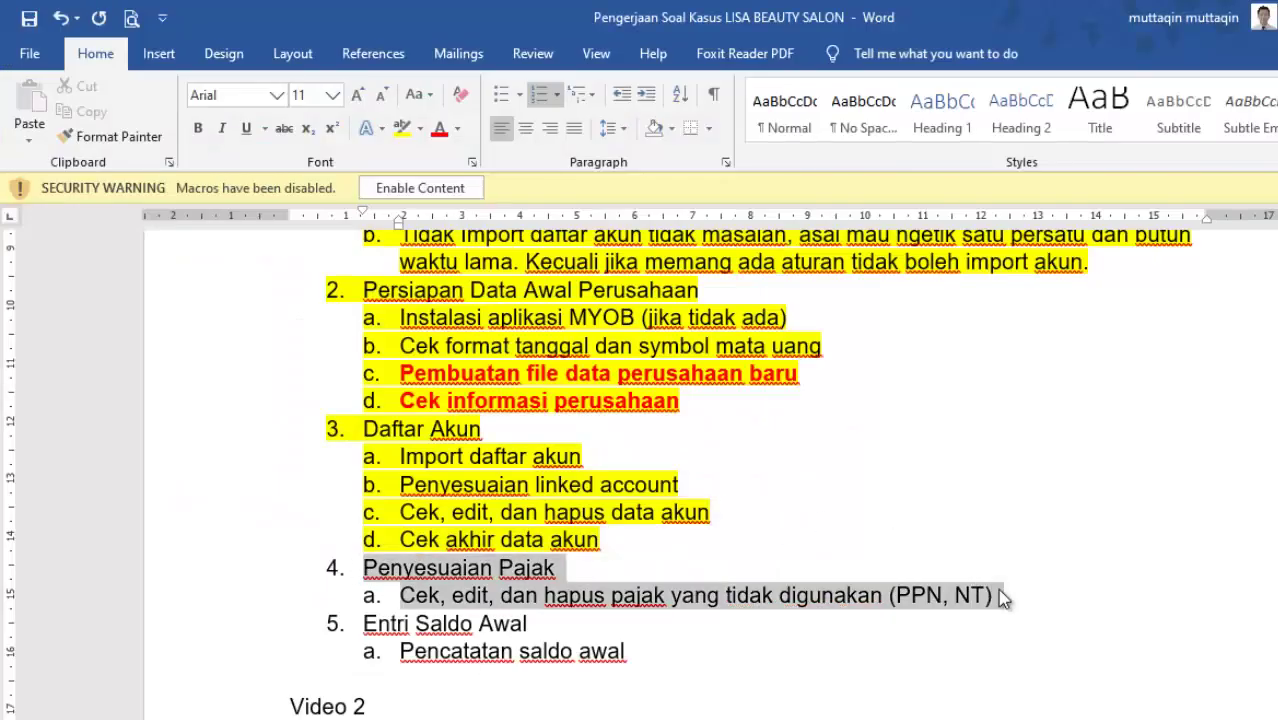
pyautogui.click(402, 128)
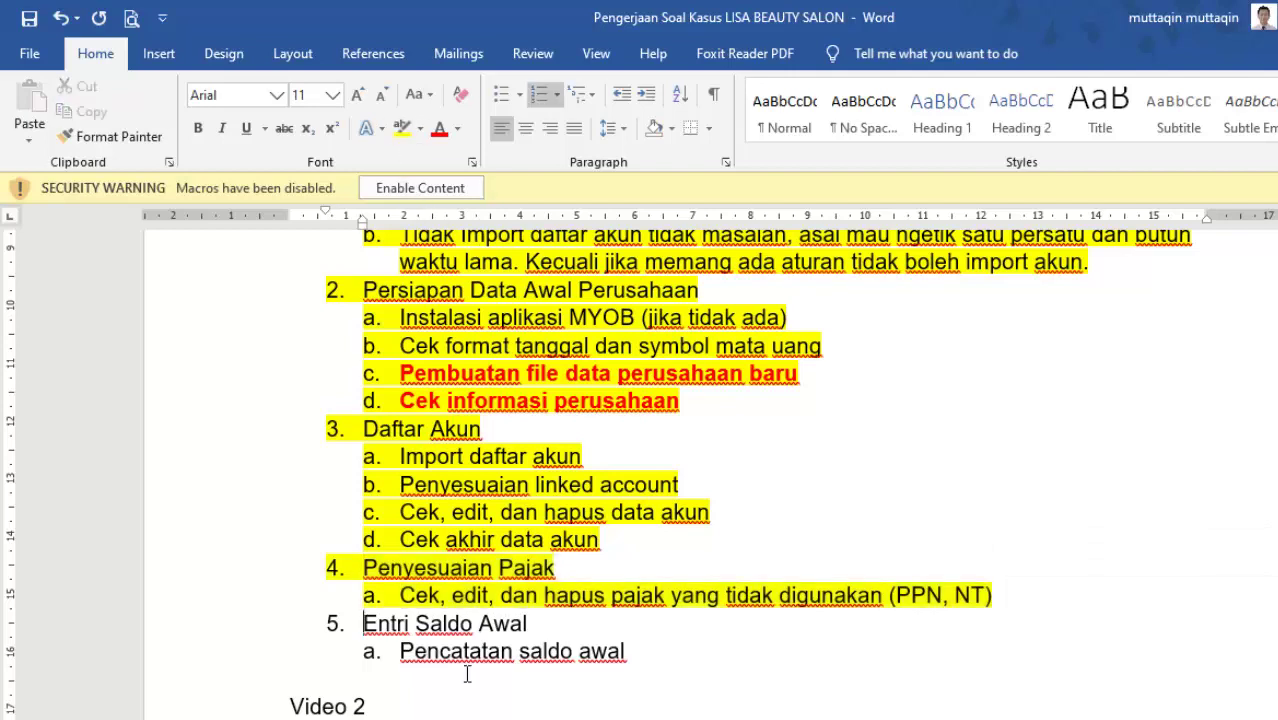
pyautogui.moveTo(660, 650)
pyautogui.mouseDown()
pyautogui.moveTo(400, 651)
pyautogui.moveTo(380, 632)
pyautogui.moveTo(659, 651)
pyautogui.moveTo(665, 663)
pyautogui.mouseUp()
pyautogui.click(388, 628)
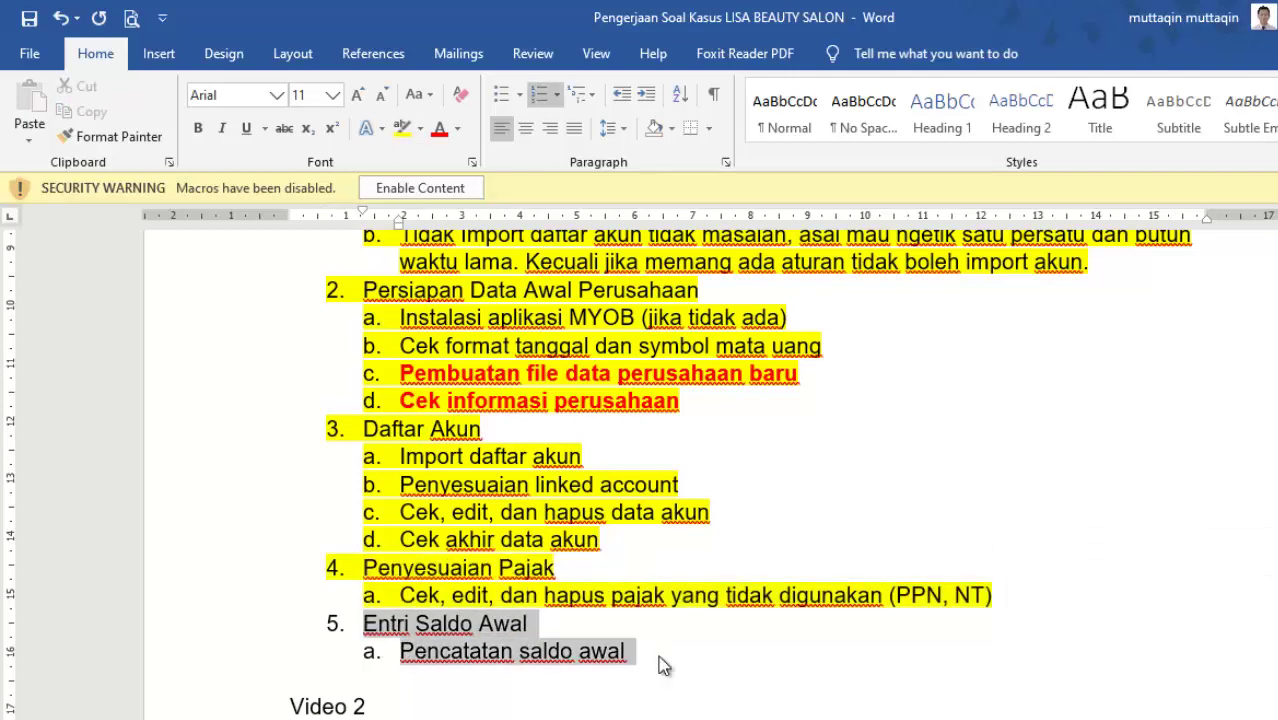
# - Switch to MYOB and open the Account Opening Balances window
pyautogui.hotkey('alt', 'Tab')
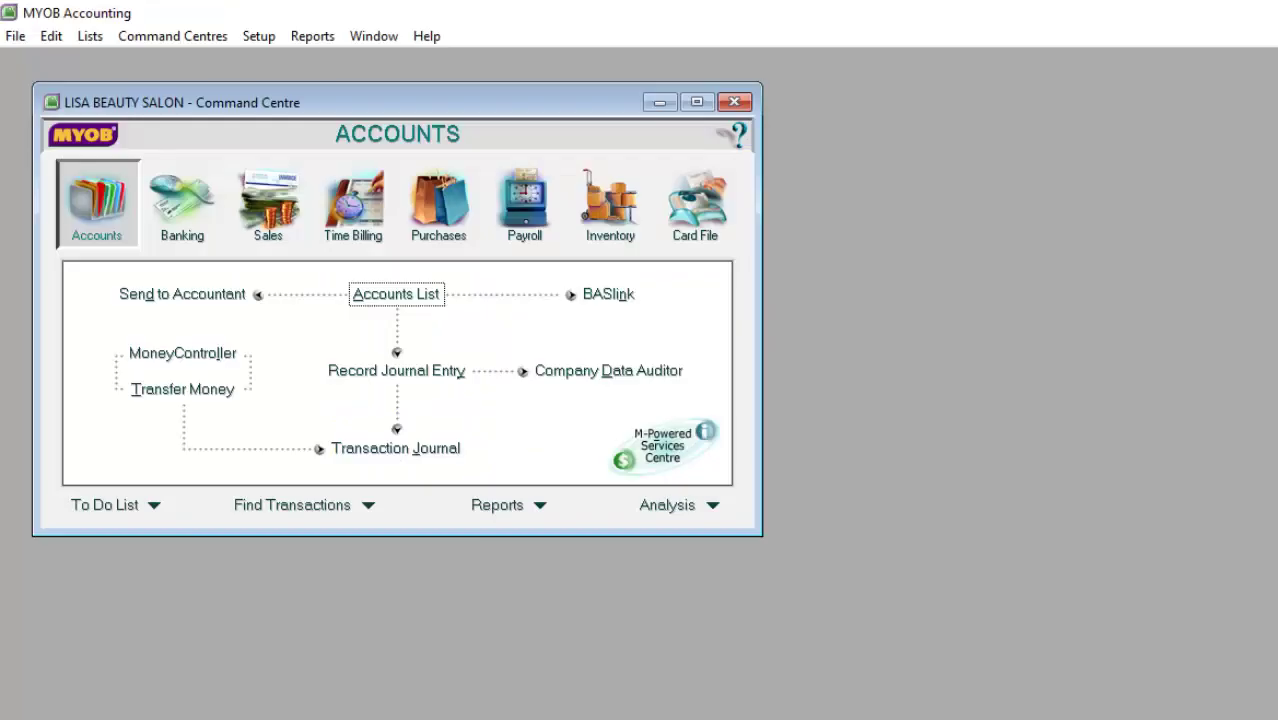
pyautogui.click(289, 40)
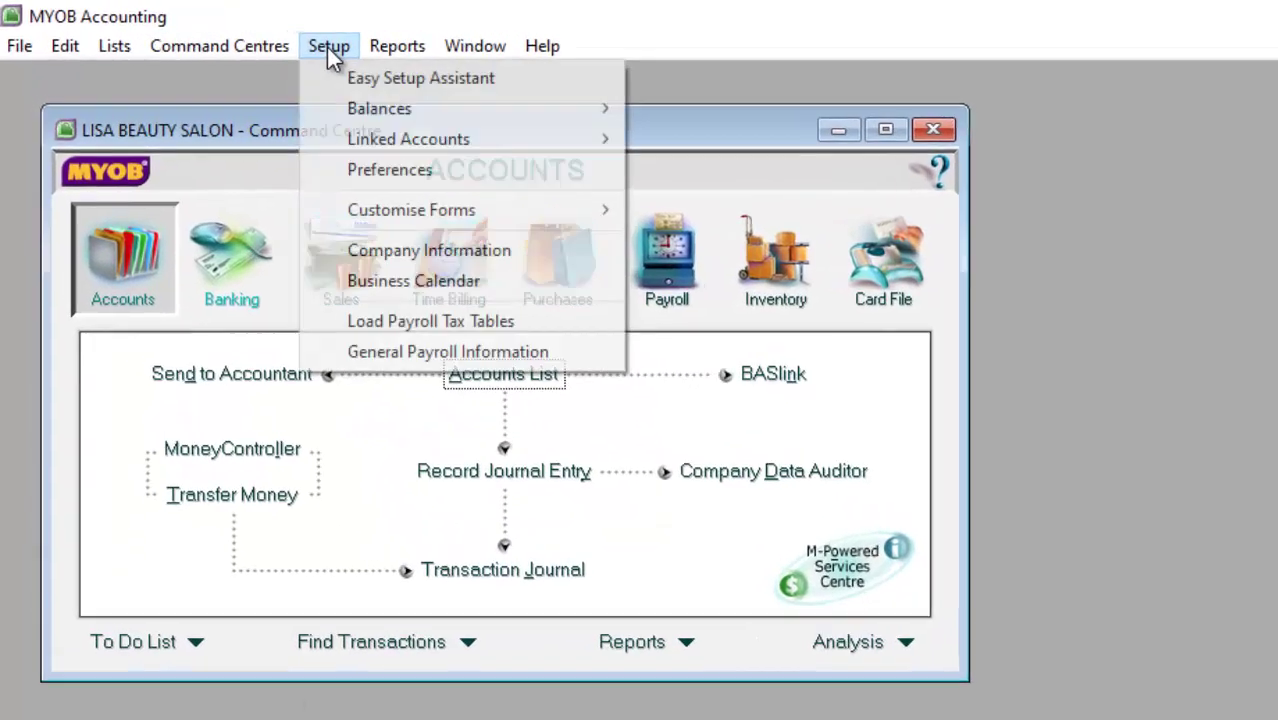
pyautogui.moveTo(332, 95)
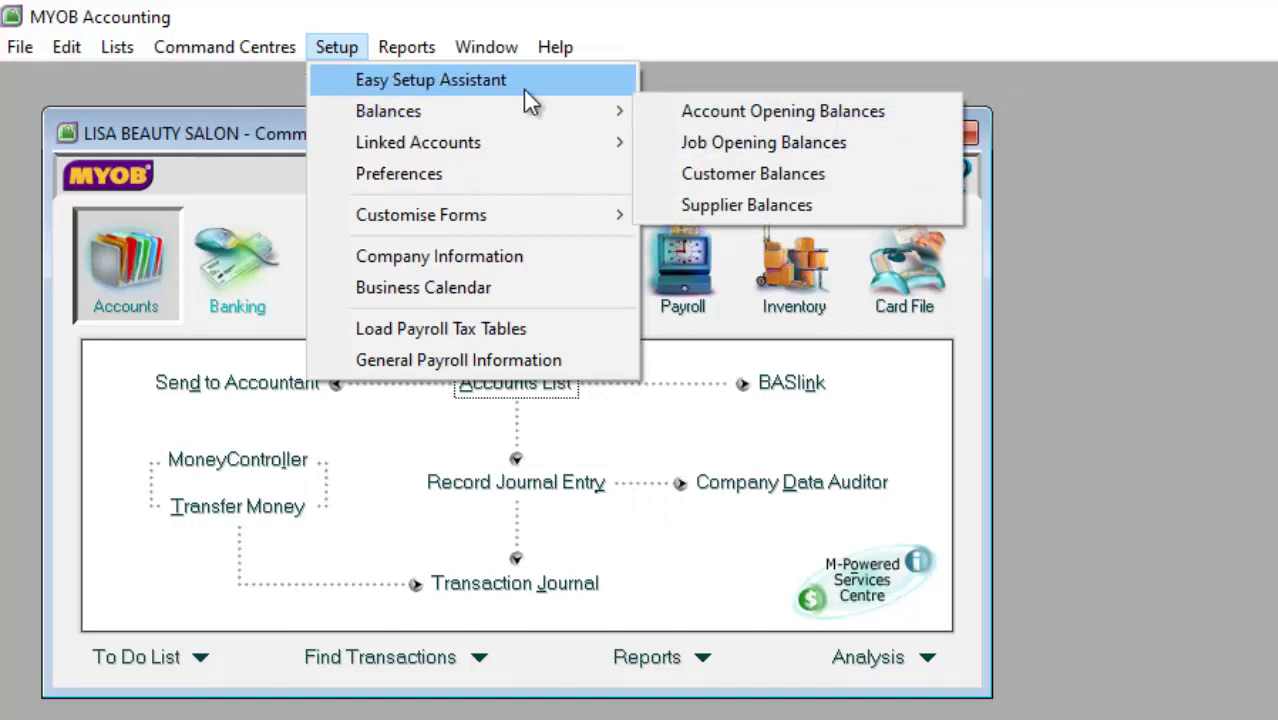
pyautogui.click(676, 108)
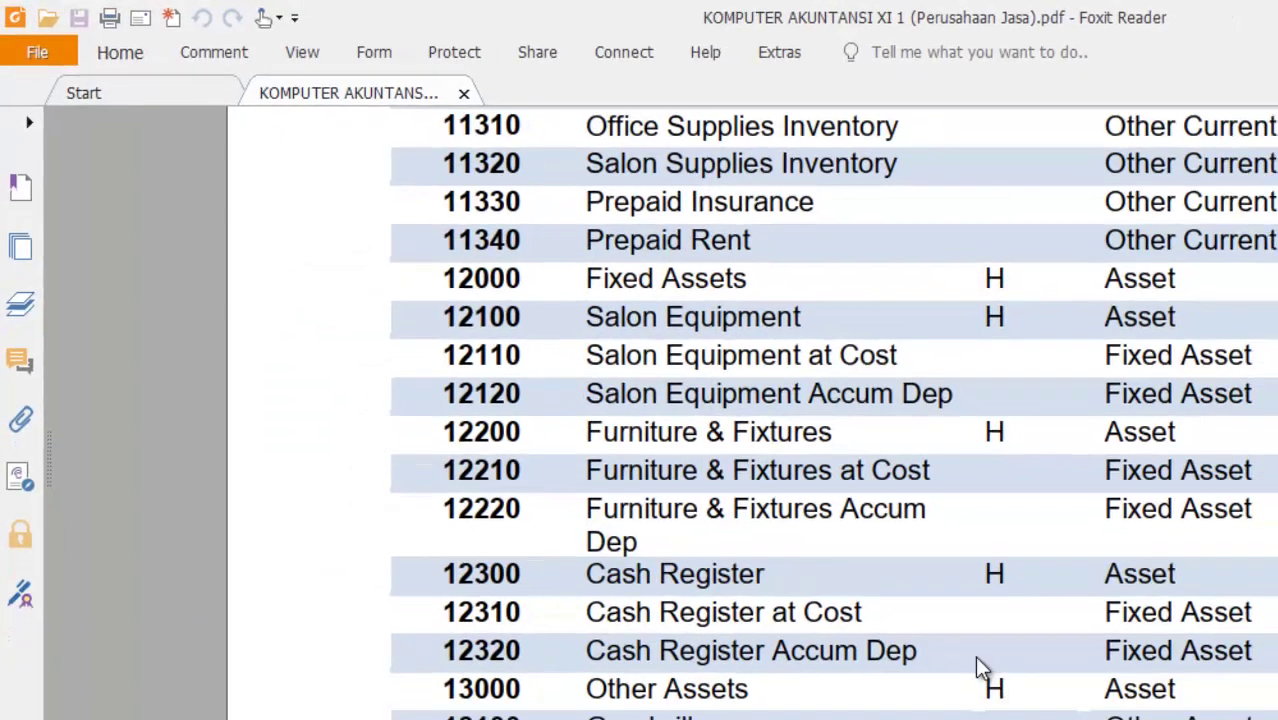
# - Look through the textbook PDF in Foxit Reader for the opening balances, and review the account rows in MYOB's Account Opening Balances
pyautogui.scroll(-5, 978, 668)
pyautogui.scroll(15, 888, 597)
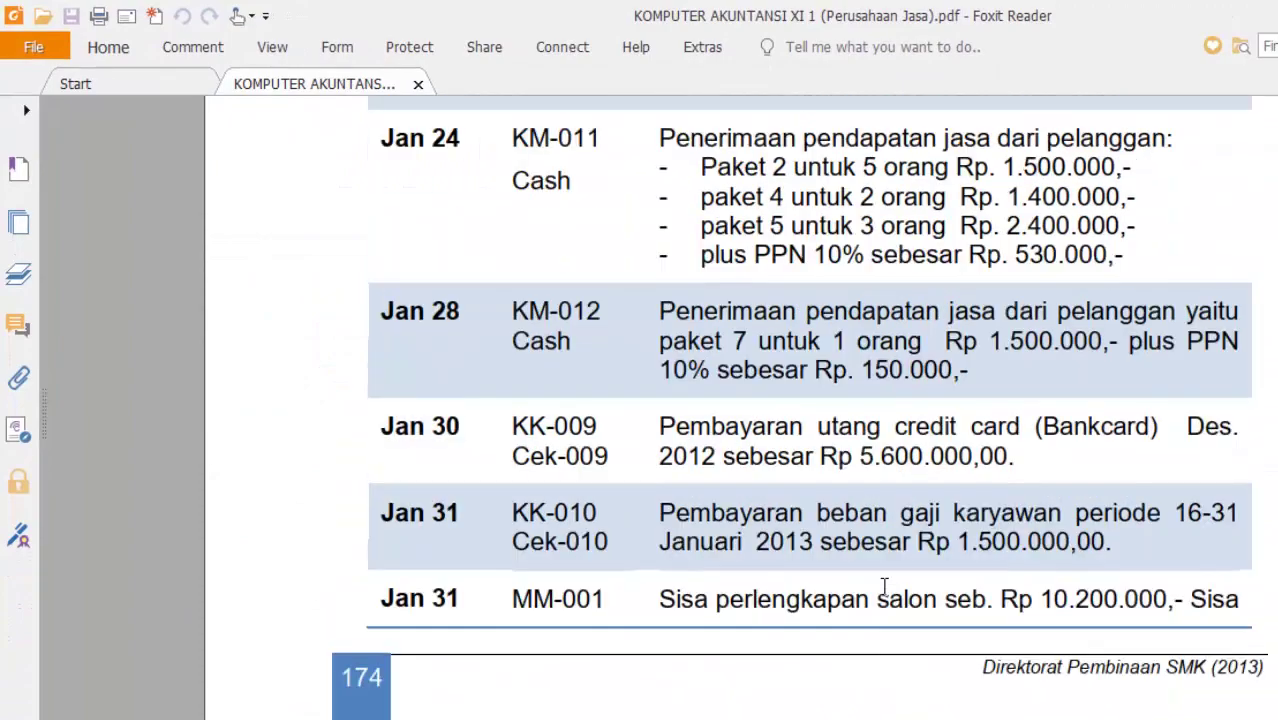
pyautogui.scroll(-5, 882, 591)
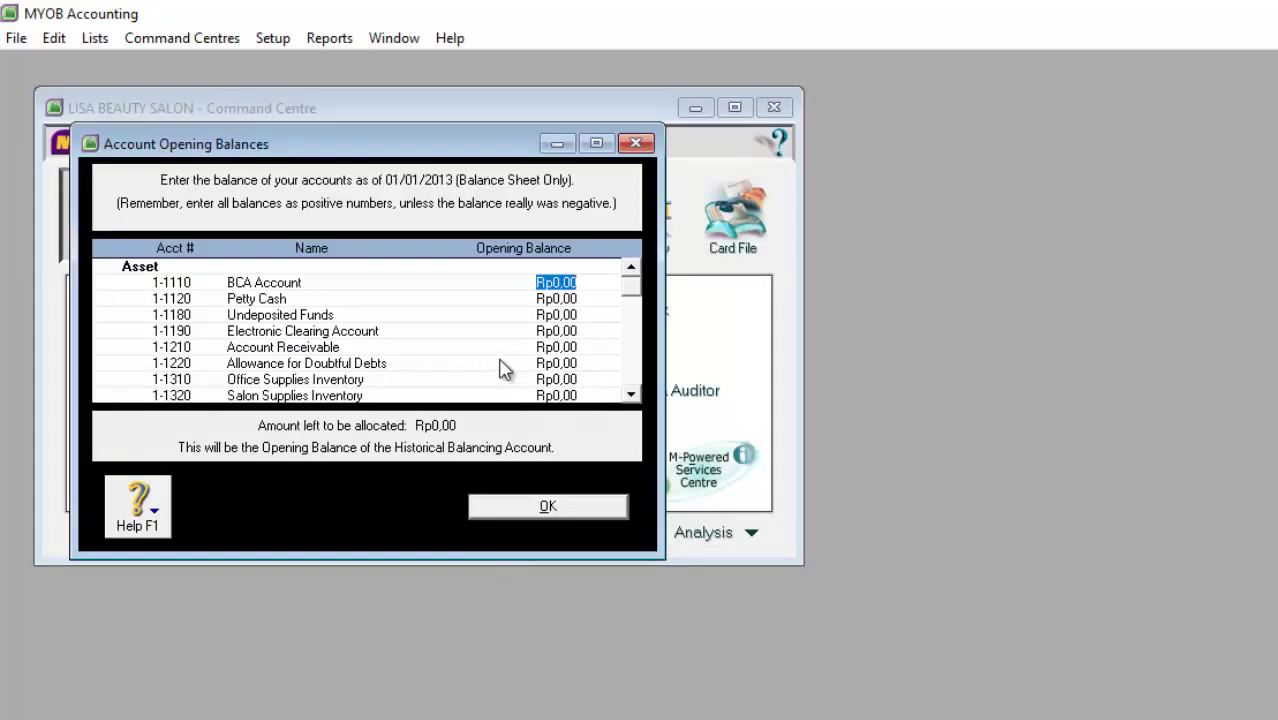
pyautogui.scroll(-5, 555, 362)
pyautogui.scroll(-2, 555, 362)
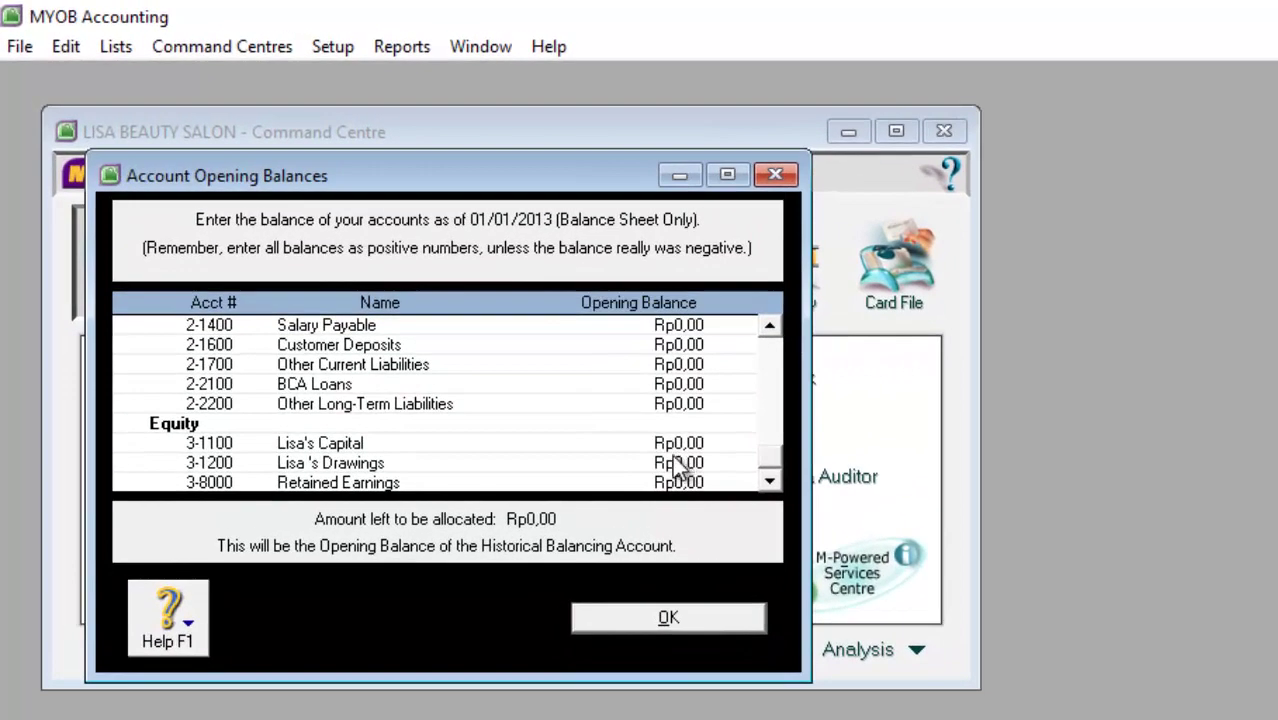
pyautogui.click(679, 443)
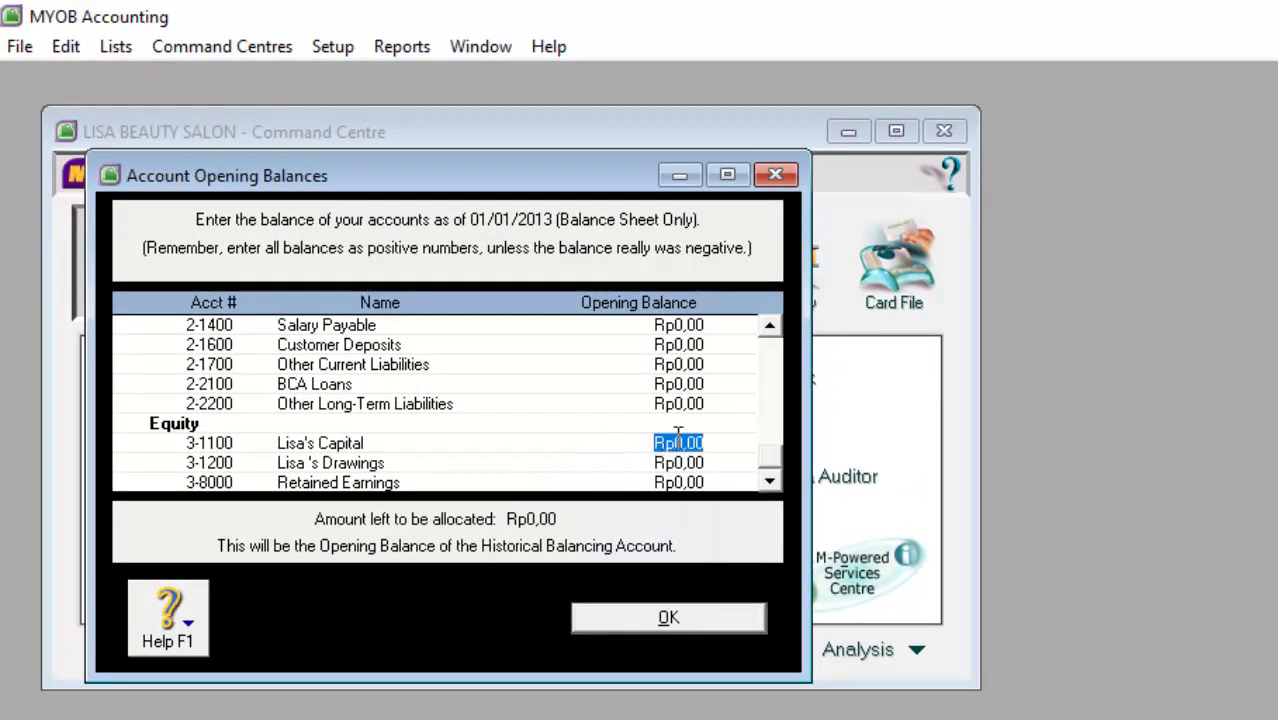
# - Enter opening balances of Rp60.000.000 for BCA Account and Rp5.000.000 for Petty Cash
pyautogui.scroll(8, 757, 425)
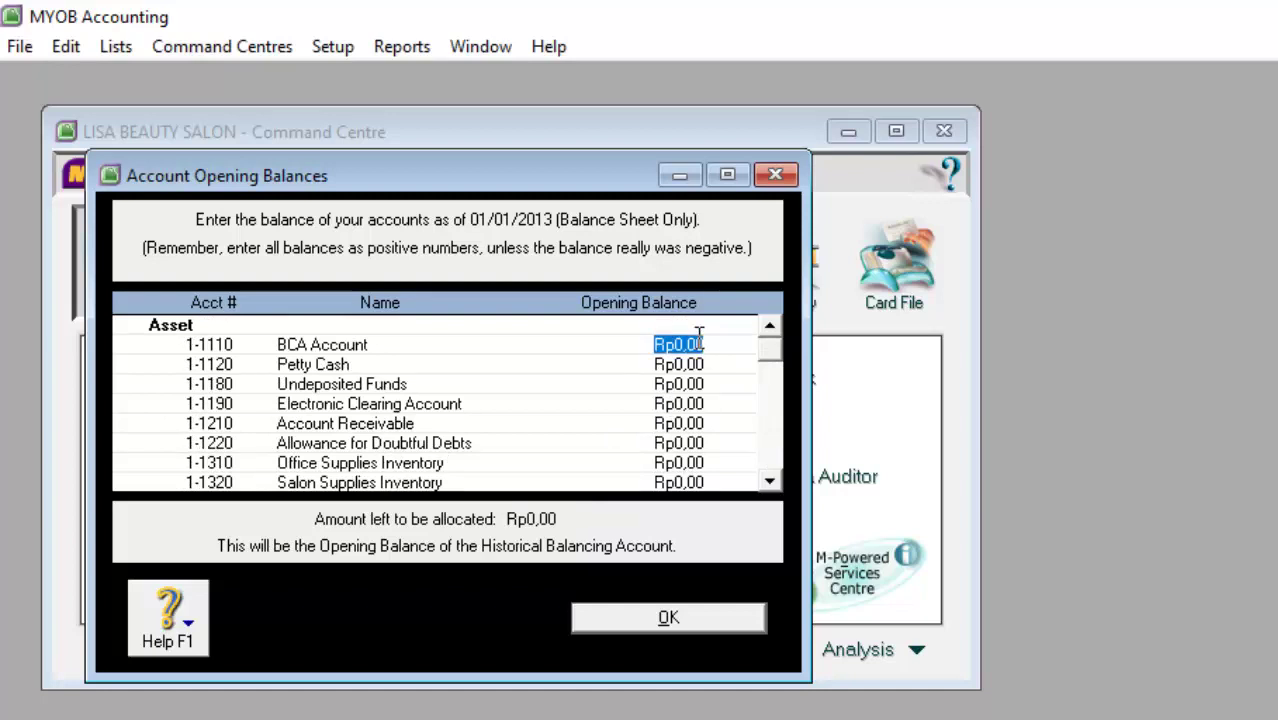
pyautogui.write('60.000.')
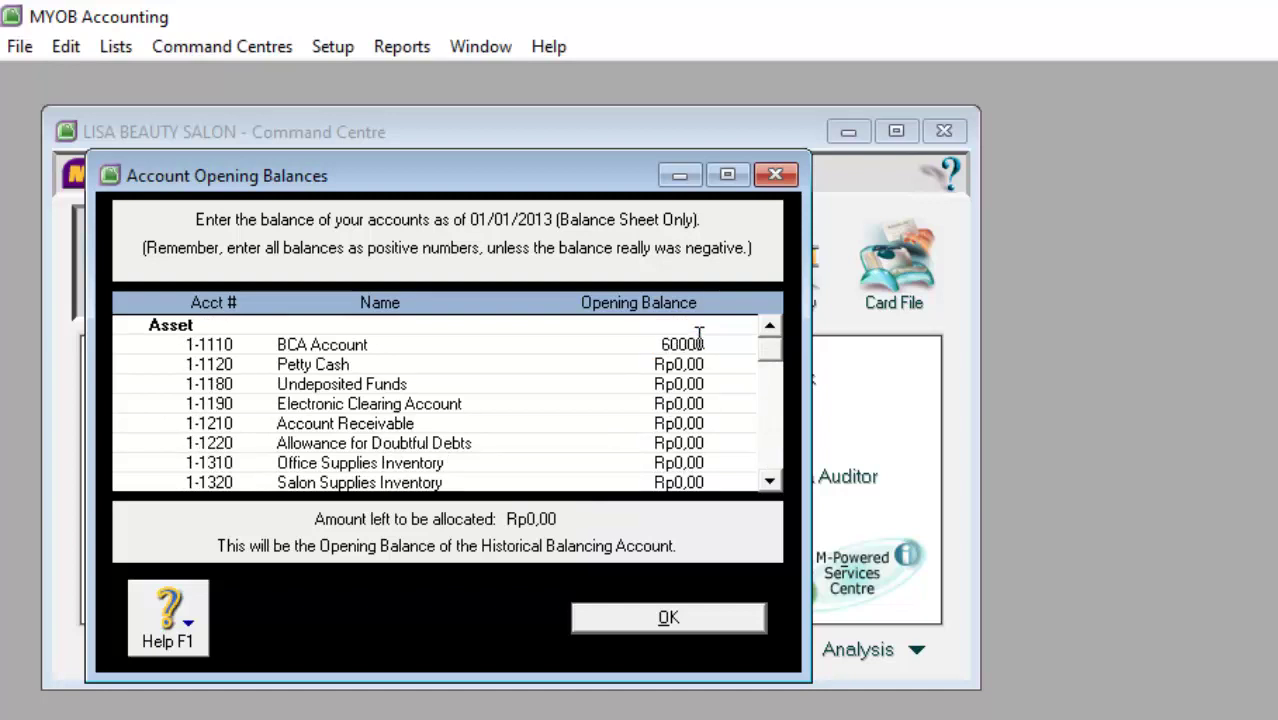
pyautogui.write('0000')
pyautogui.press('Tab')
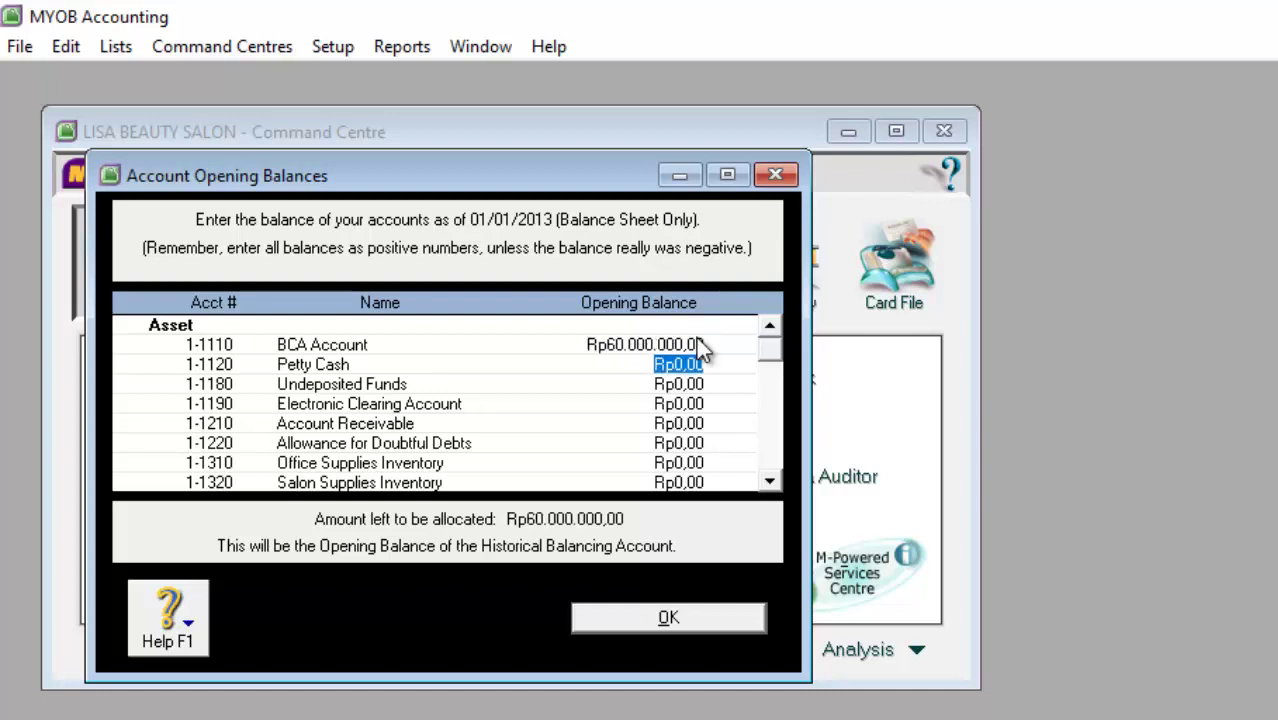
pyautogui.press('BackSpace')
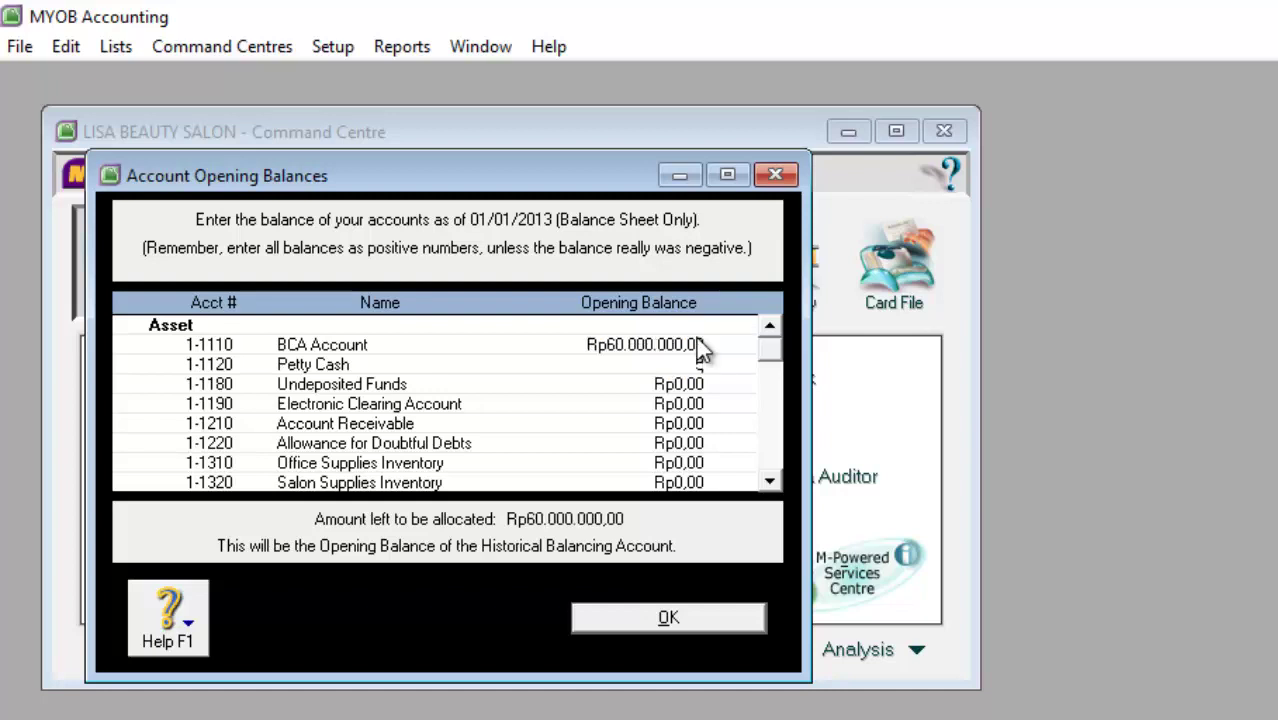
pyautogui.write('5.000.000')
pyautogui.press('Tab')
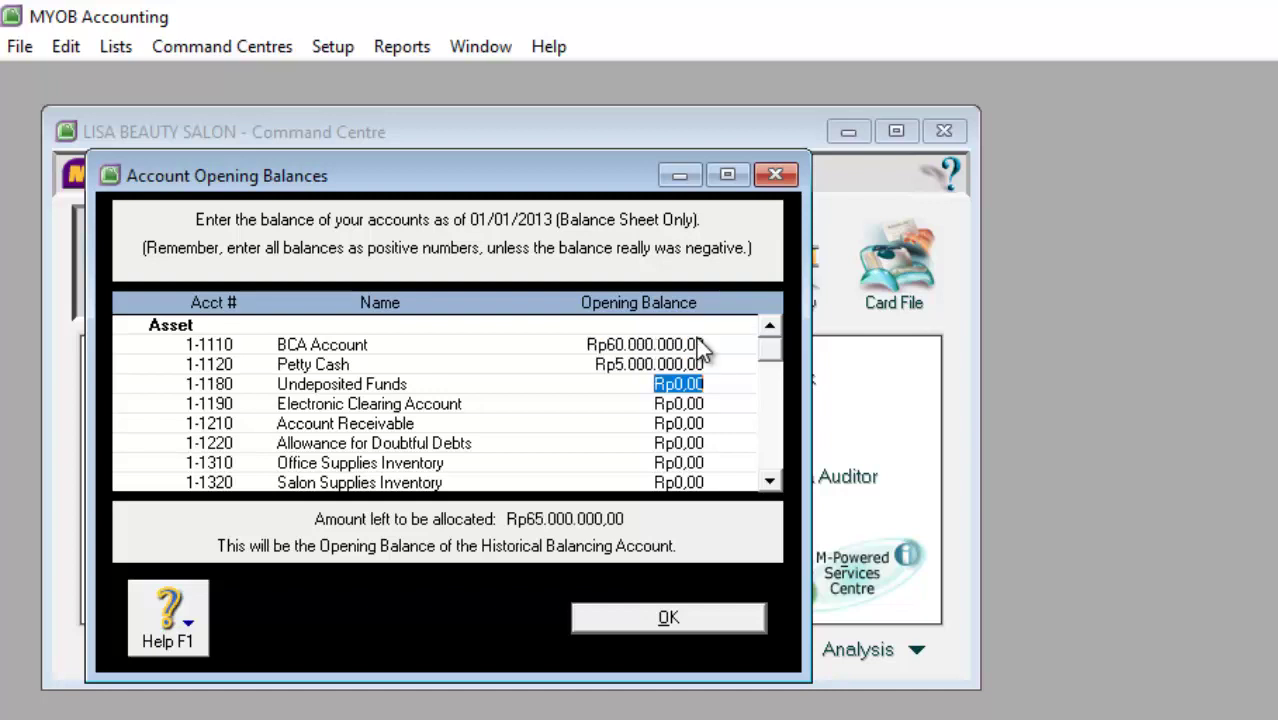
# - Enter opening balances of Rp1.250.000 for Office Supplies Inventory and Rp10.000.000 for Salon Supplies Inventory
pyautogui.press('Tab')
pyautogui.press('Tab')
pyautogui.press('Tab')
pyautogui.press('Tab')
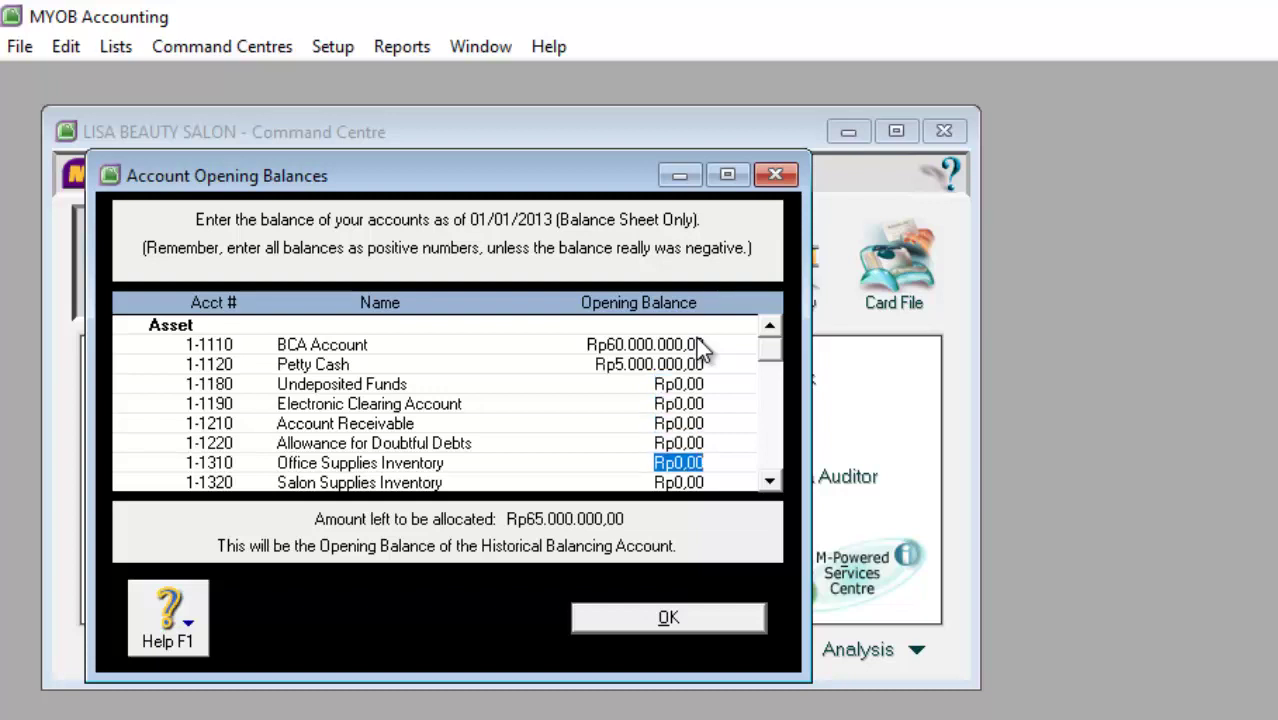
pyautogui.write('1250000')
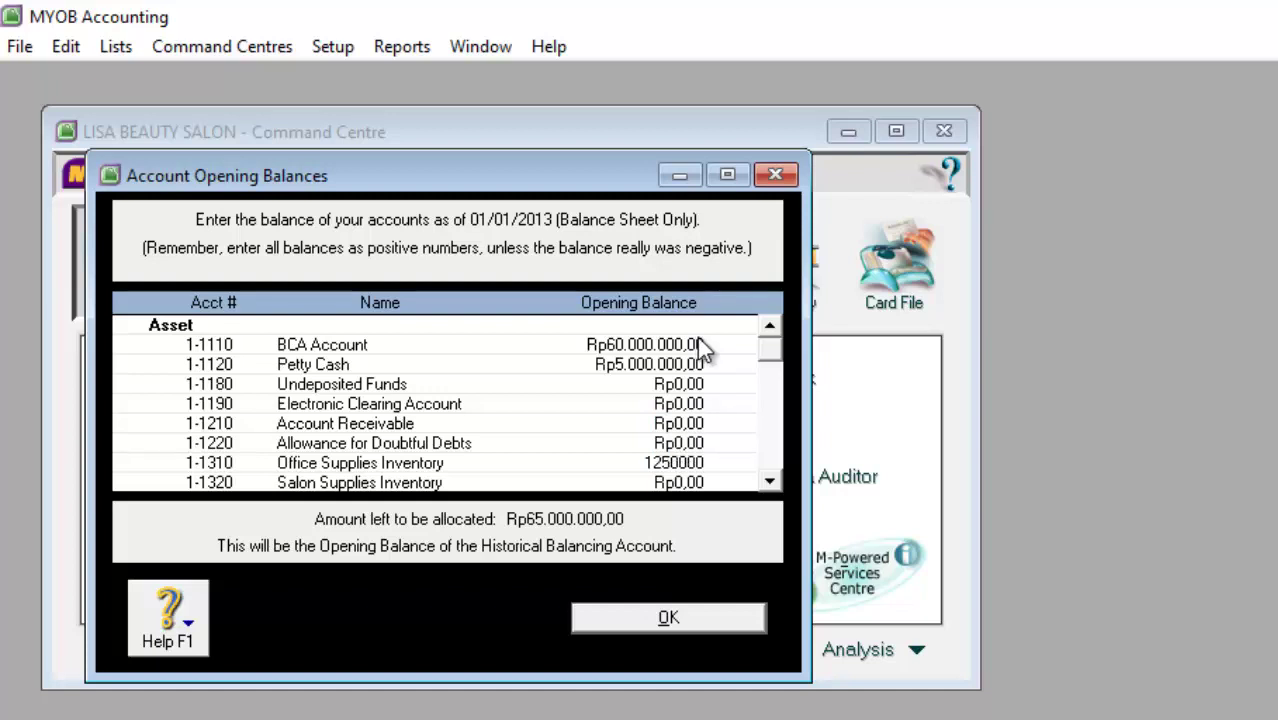
pyautogui.press('Tab')
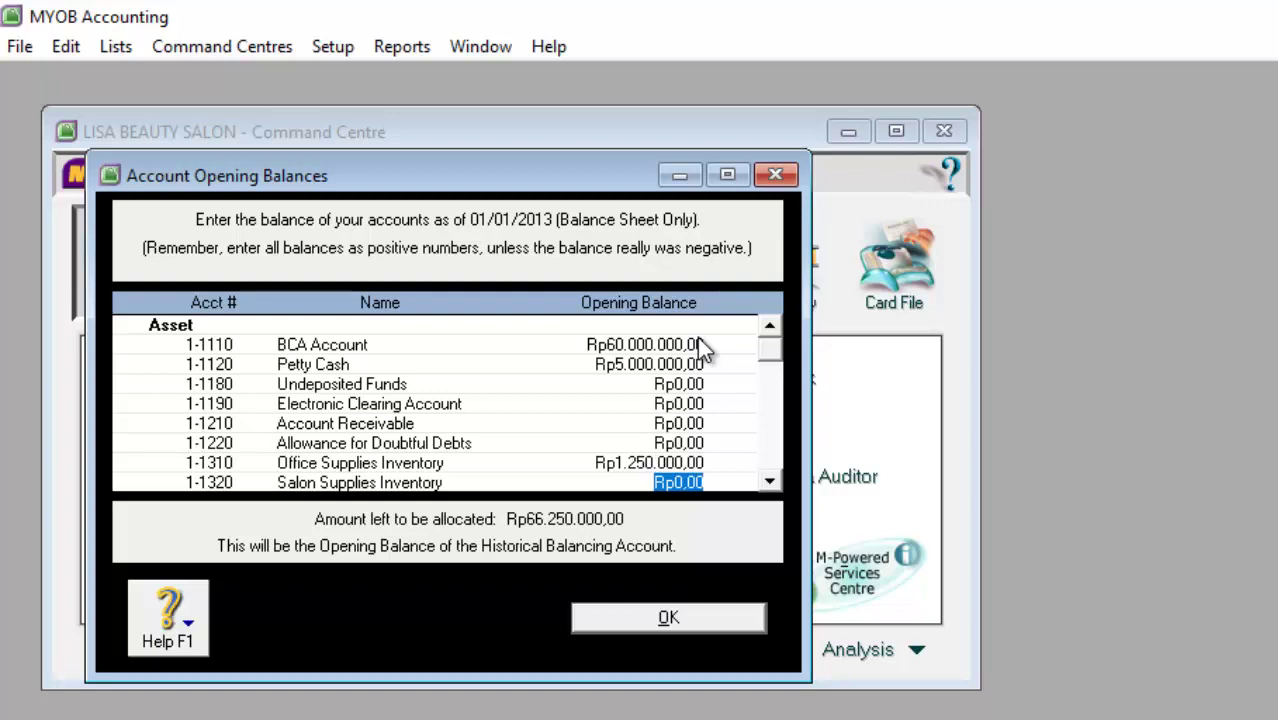
pyautogui.write('10000000')
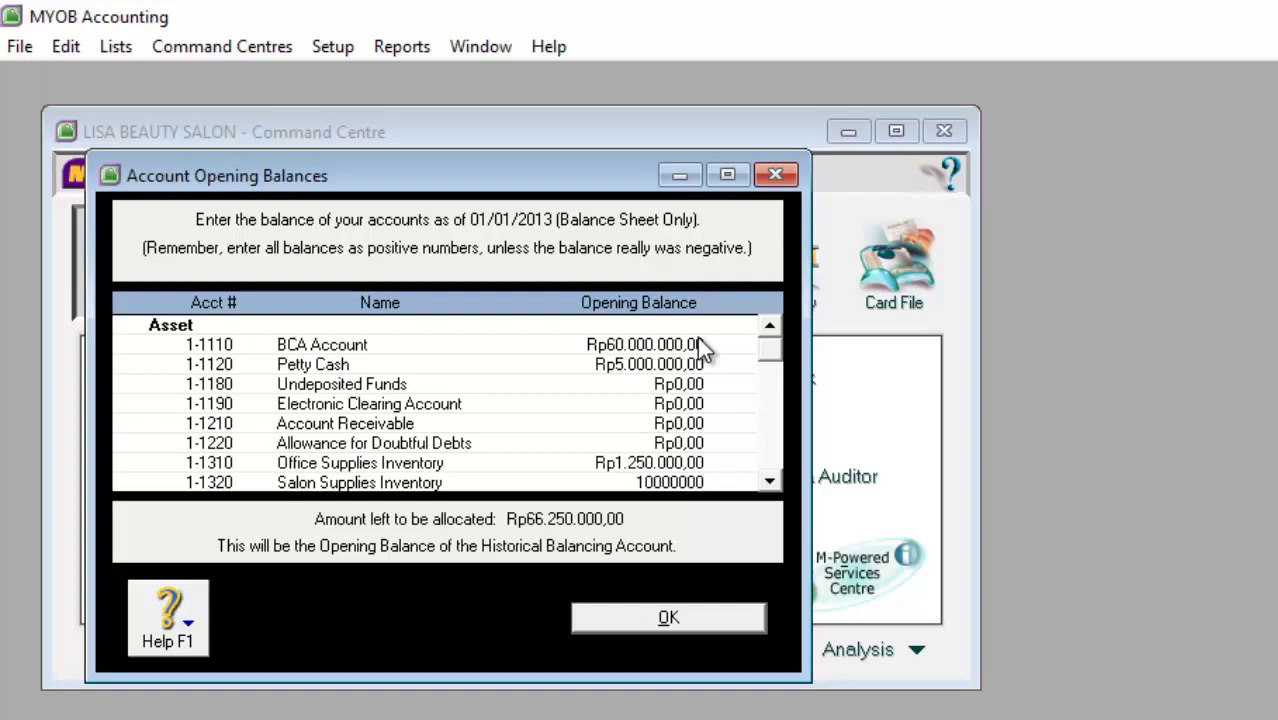
pyautogui.press('Tab')
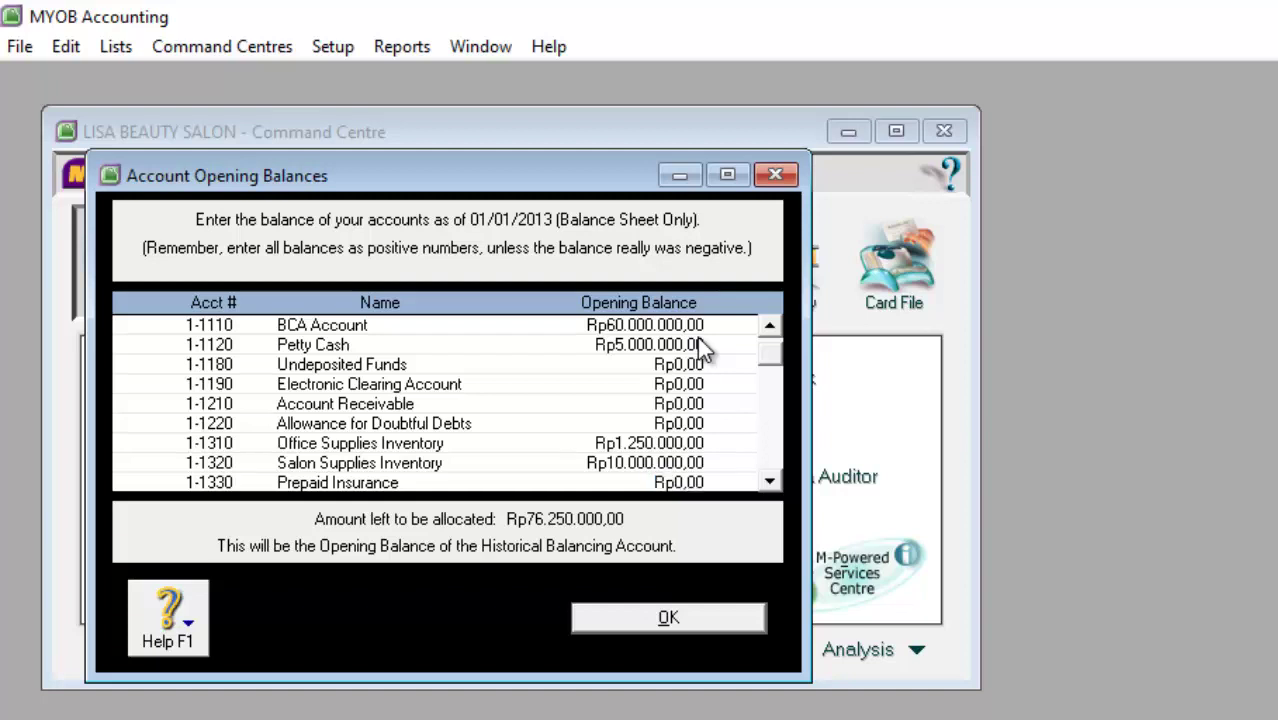
# - Enter an opening balance of Rp50.000.000 for Salon Equipment at Cost
pyautogui.press('Tab')
pyautogui.press('Tab')
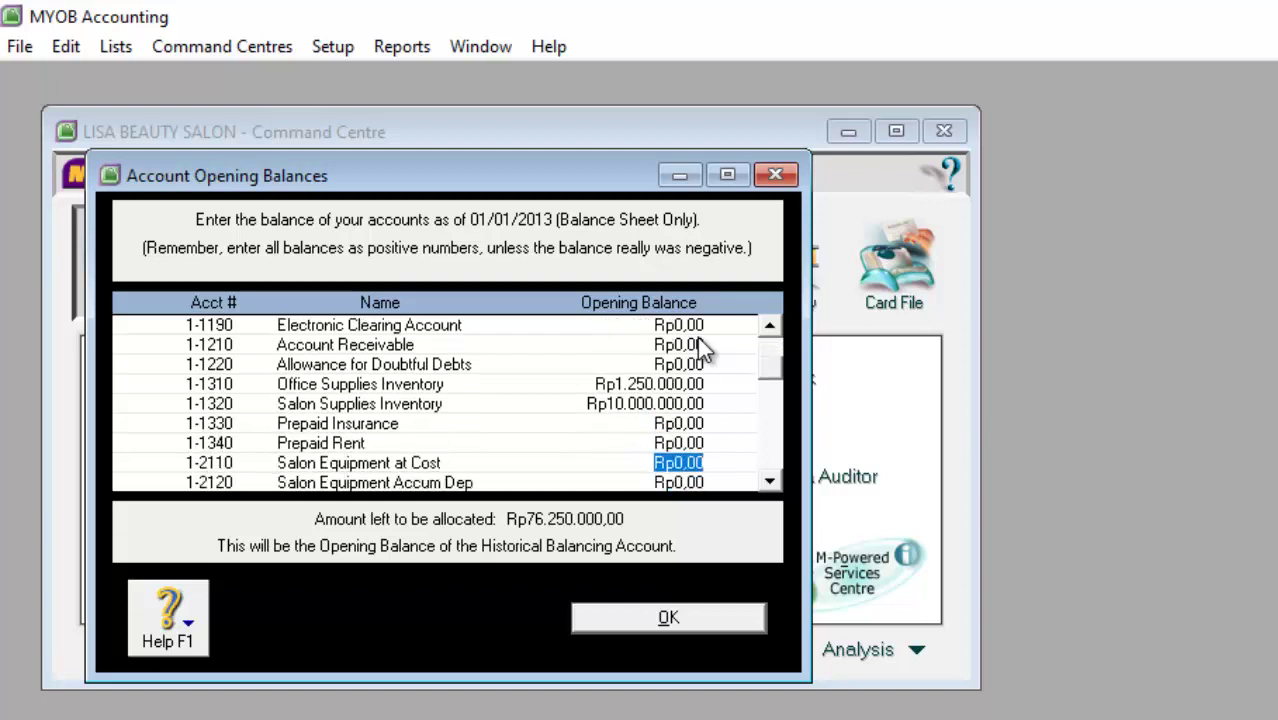
pyautogui.write('50.000.0')
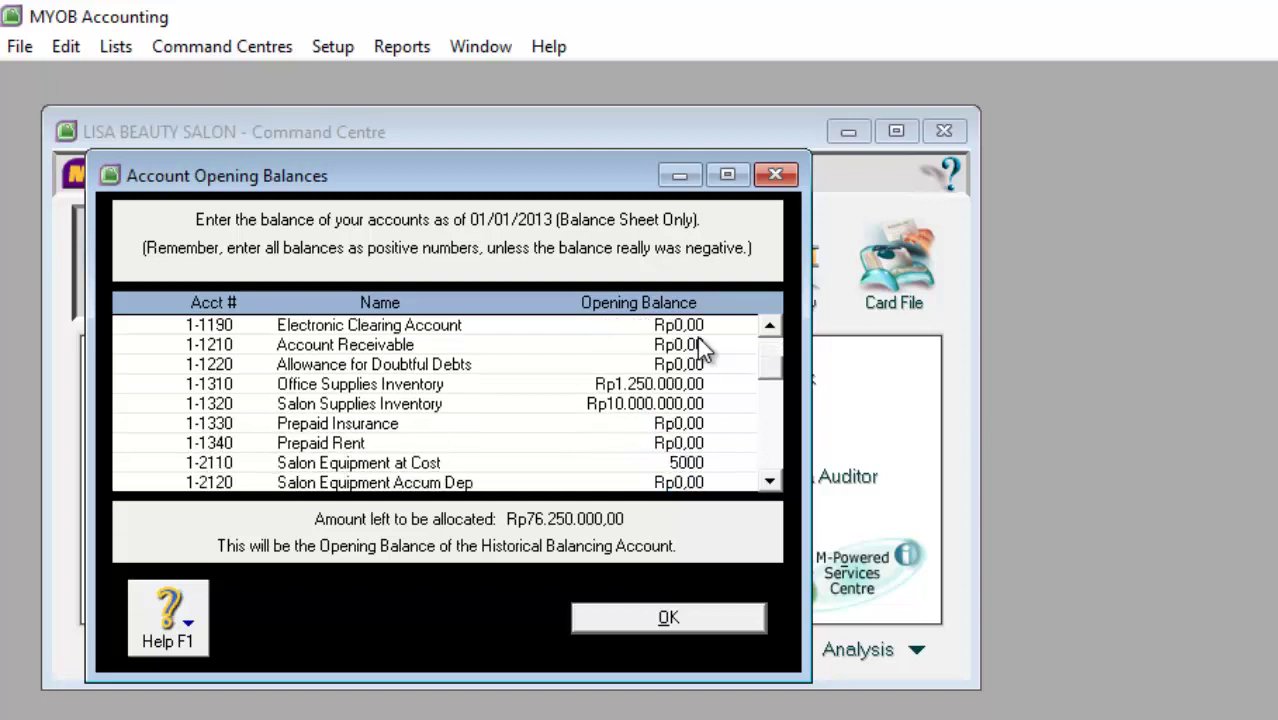
pyautogui.write('0000')
pyautogui.press('Tab')
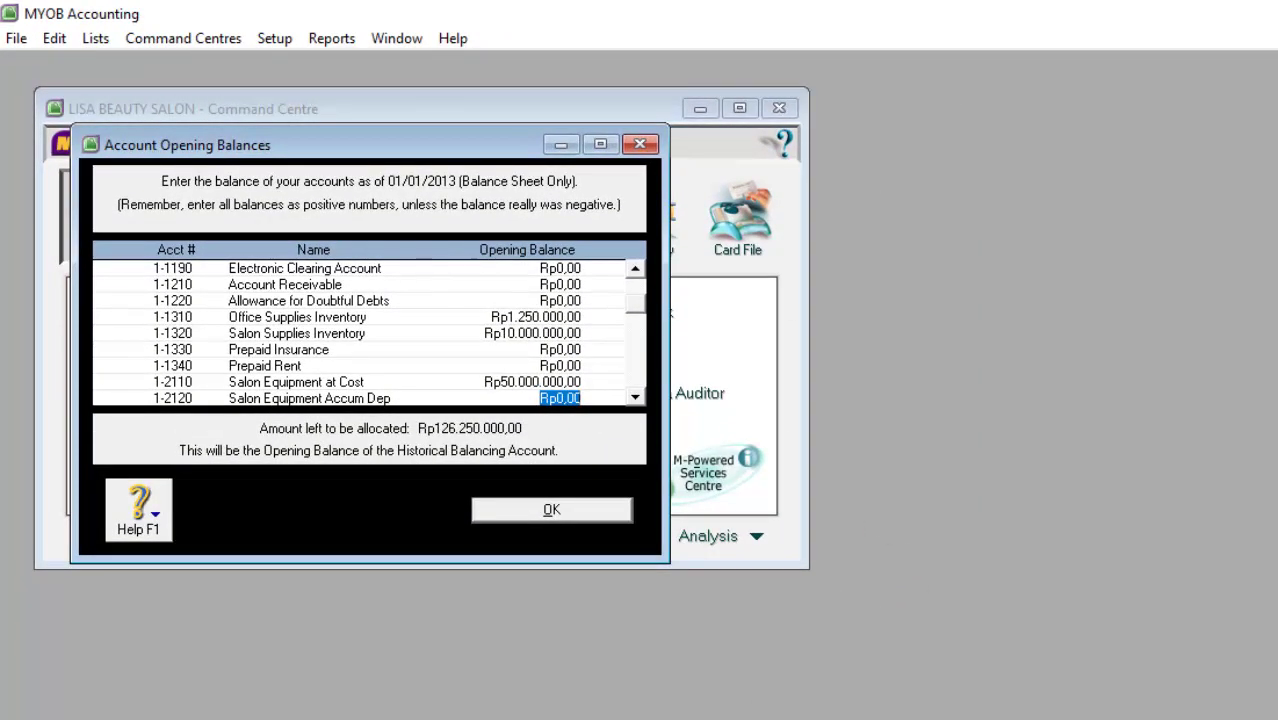
# - Check the accumulated depreciation credits in the Foxit Reader trial balance, and enter -Rp14.400.000 for Salon Equipment Accum Dep in MYOB
pyautogui.click(716, 718)
pyautogui.moveTo(1076, 432); pyautogui.dragTo(1225, 421)
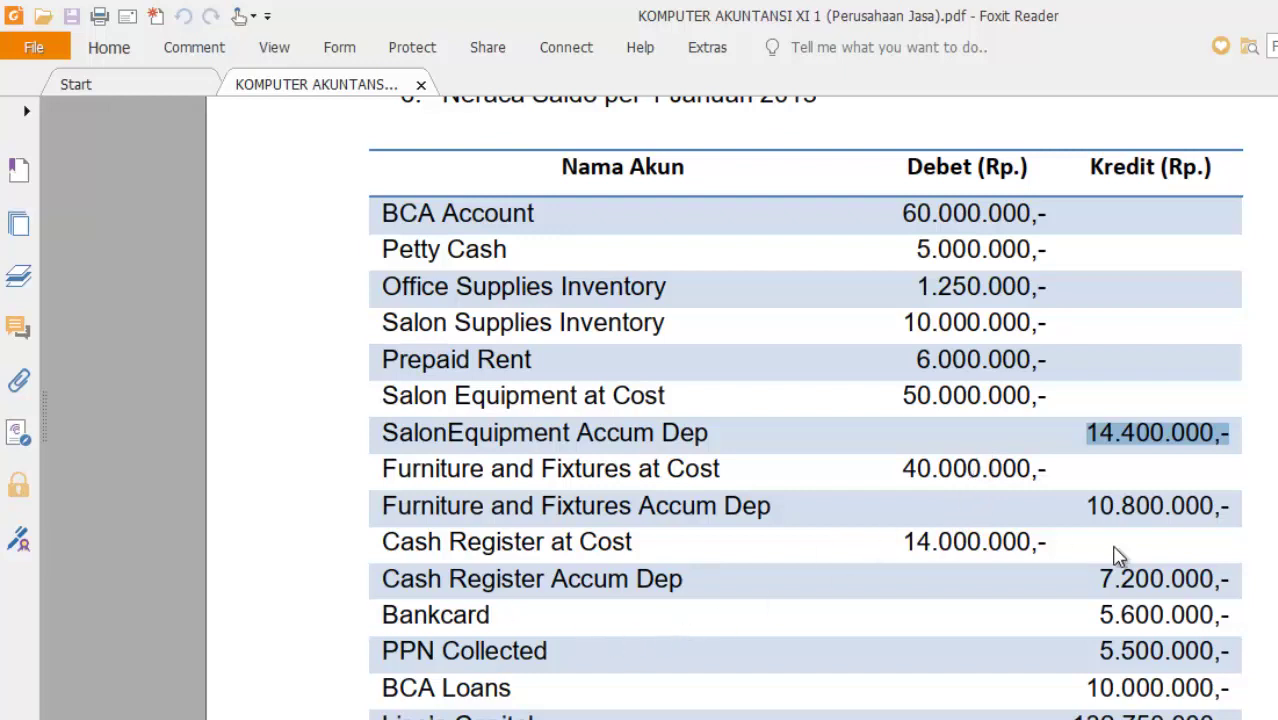
pyautogui.moveTo(1230, 578); pyautogui.dragTo(1267, 590)
pyautogui.rightClick(365, 217)
pyautogui.press('Escape')
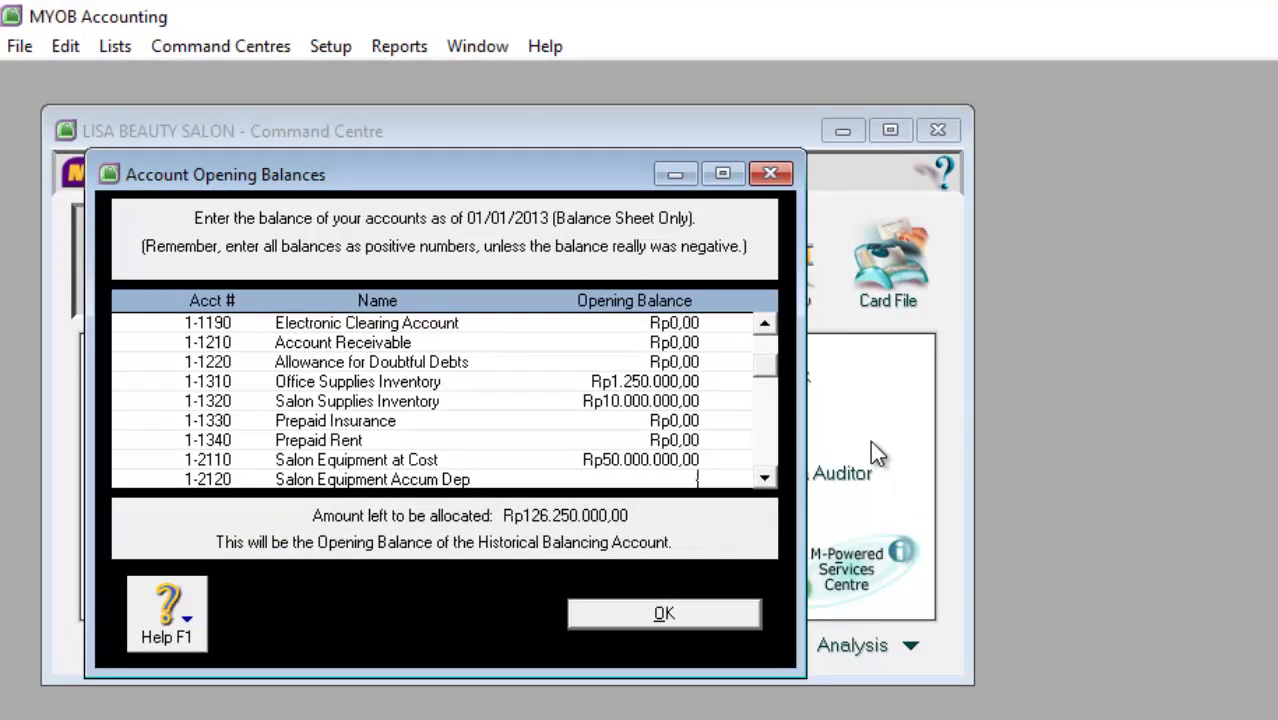
pyautogui.write('14.4')
pyautogui.write('00.000')
pyautogui.press('Tab')
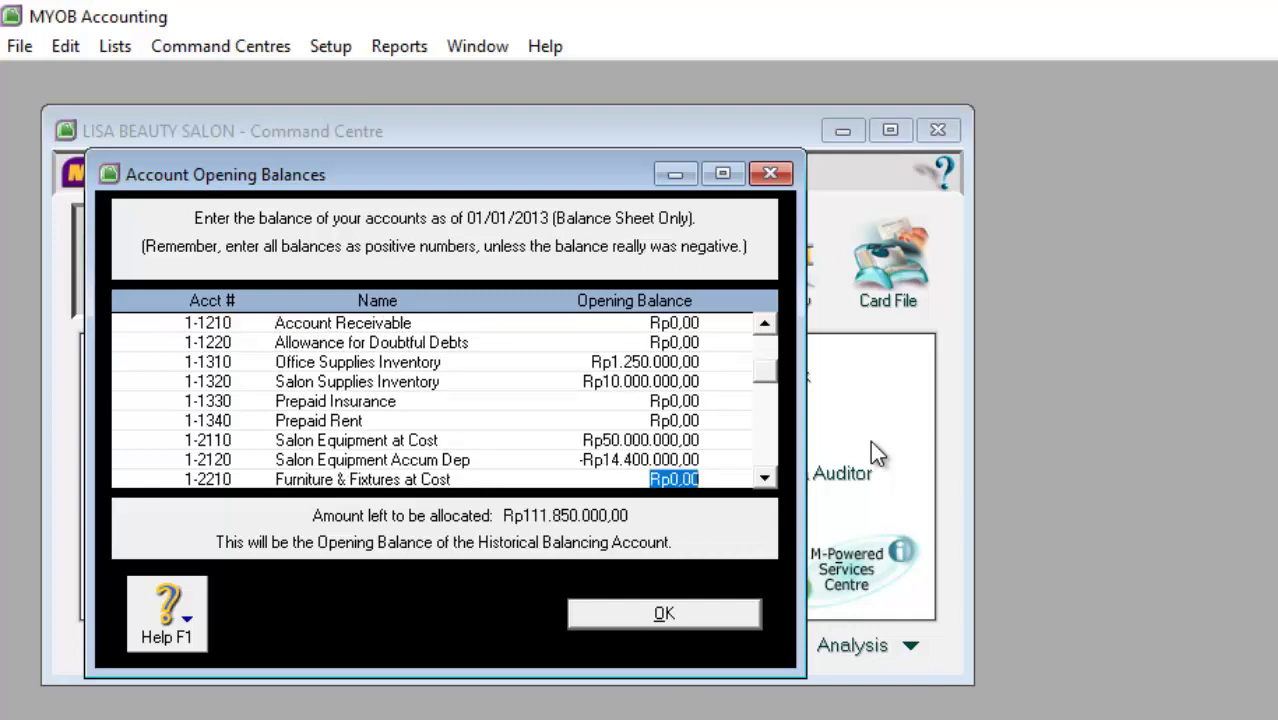
# - Enter an opening balance of Rp40.000.000 for Furniture & Fixtures at Cost
pyautogui.write('4000000')
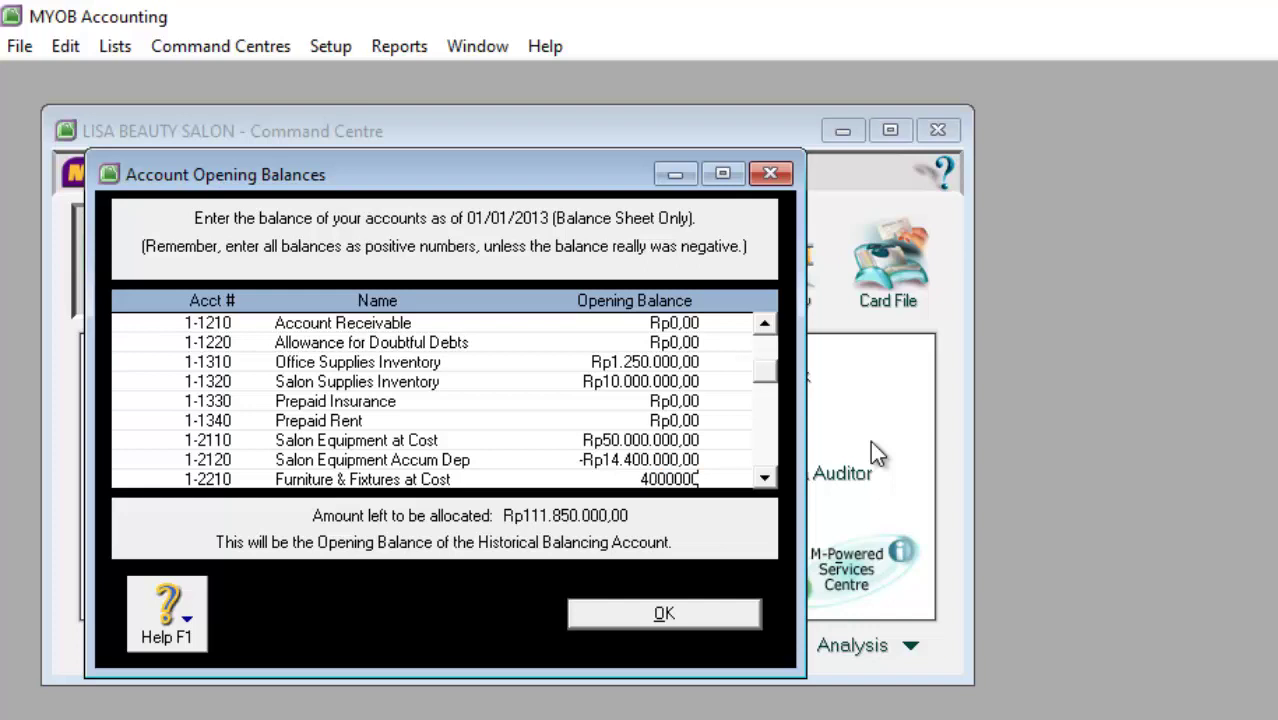
pyautogui.press('Tab')
pyautogui.press('Tab')
pyautogui.hotkey('shift', 'Tab')
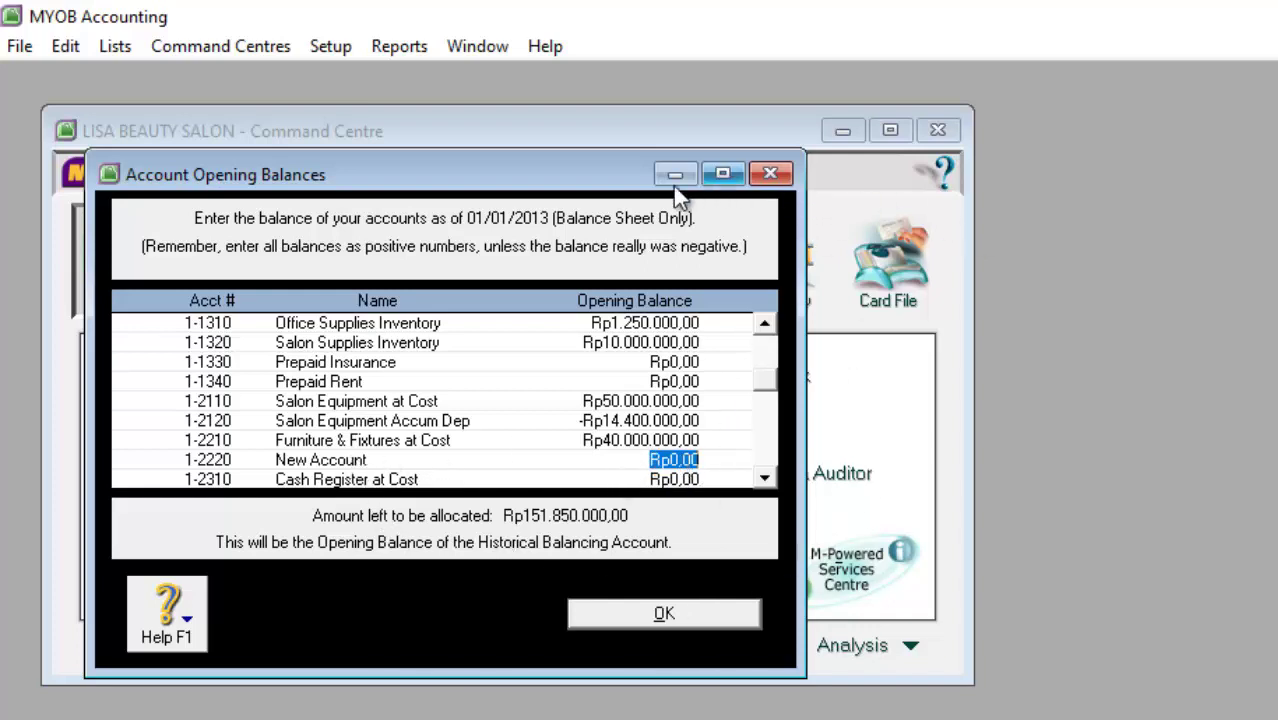
# - Open the Accounts List in the Accounts Easy Setup Assistant and enlarge its window to show the Fixed Assets accounts
pyautogui.moveTo(676, 190); pyautogui.dragTo(933, 230)
pyautogui.click(333, 48)
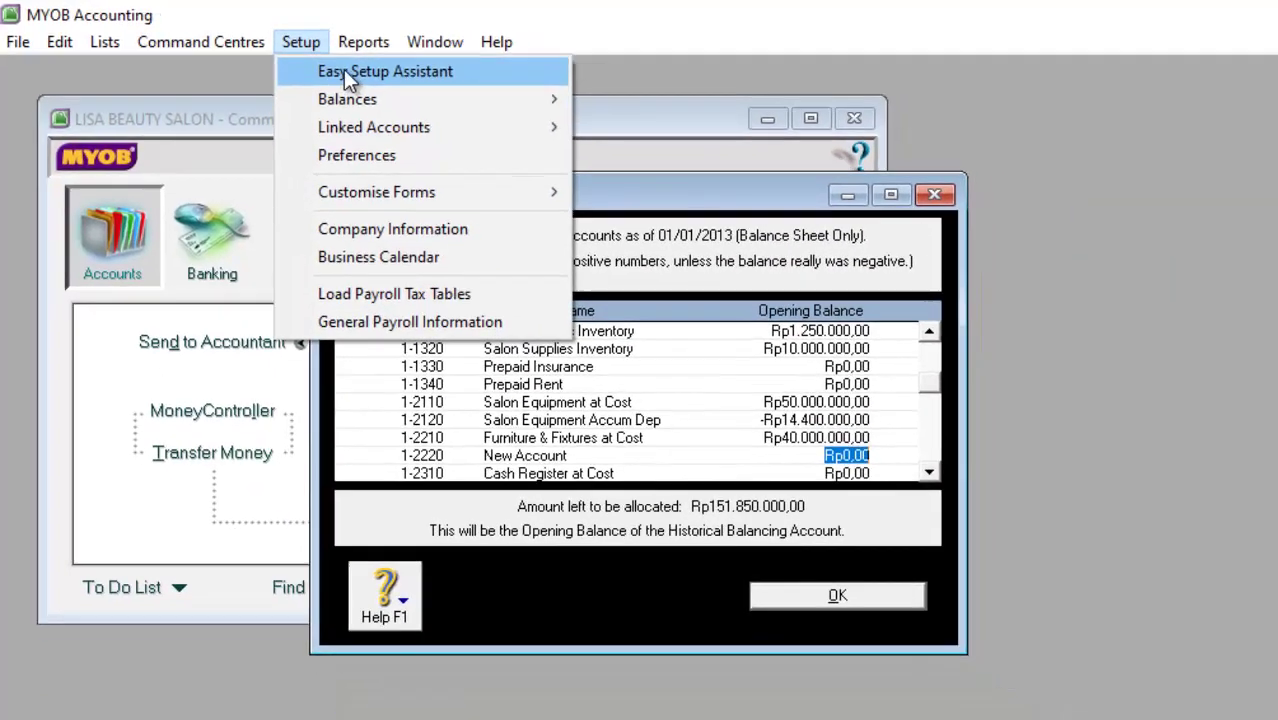
pyautogui.click(355, 78)
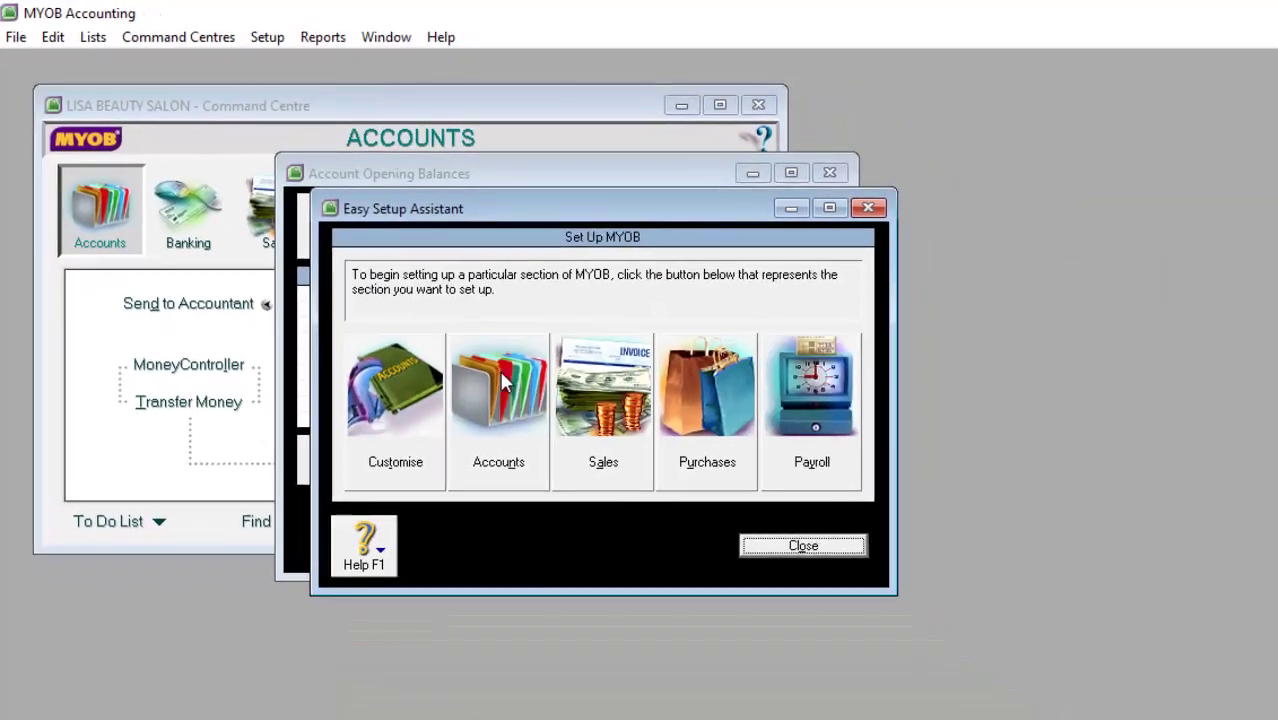
pyautogui.click(503, 381)
pyautogui.click(571, 429)
pyautogui.scroll(-2, 790, 530)
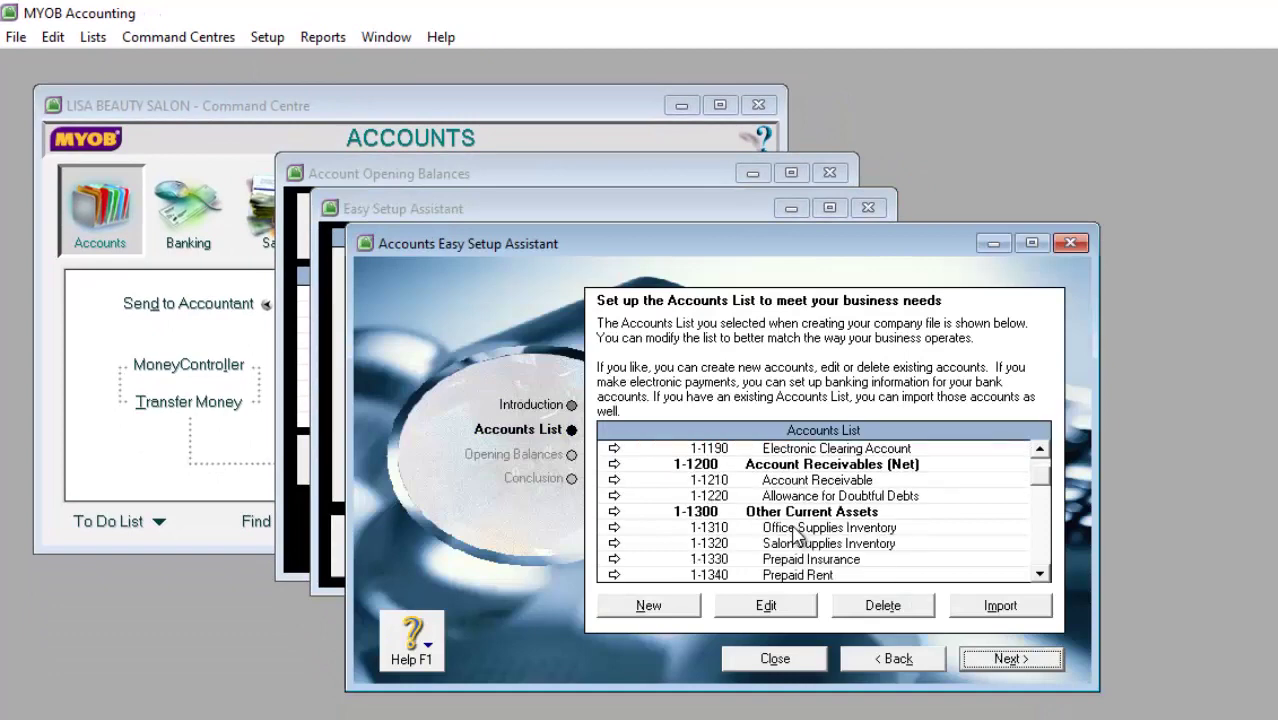
pyautogui.scroll(-2, 795, 537)
pyautogui.scroll(2, 797, 537)
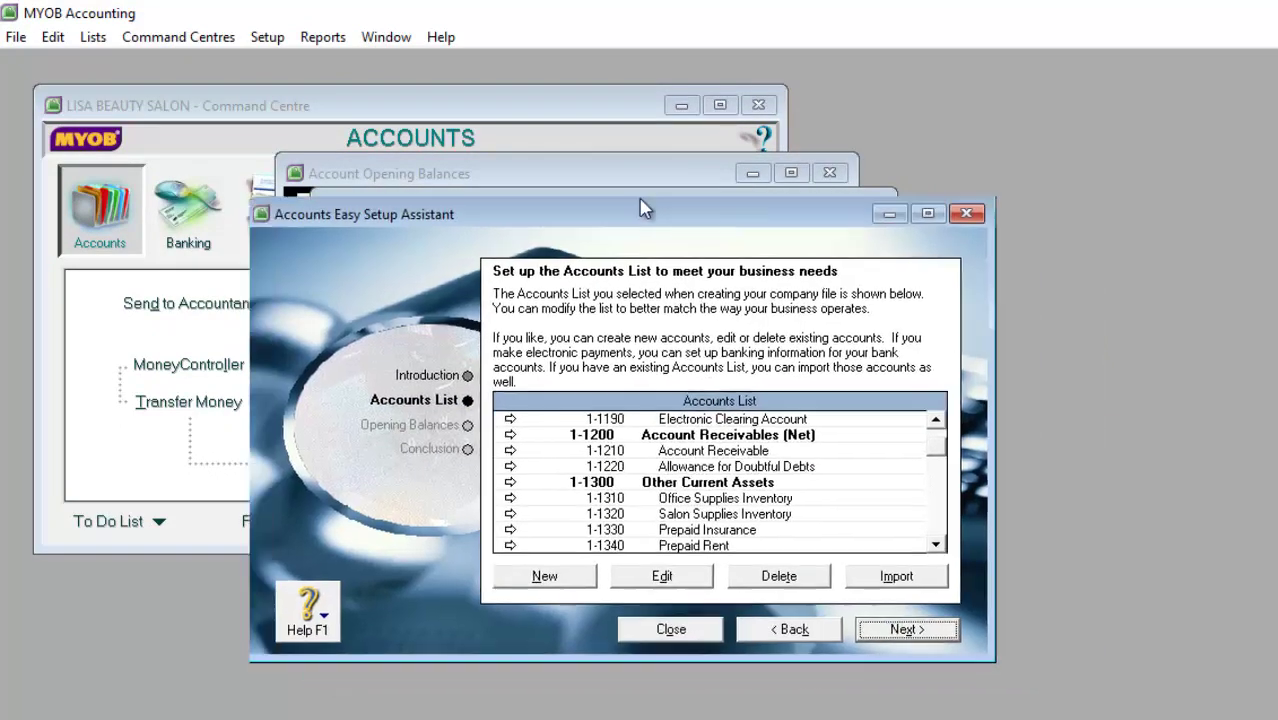
pyautogui.moveTo(770, 244); pyautogui.dragTo(604, 152)
pyautogui.moveTo(668, 599); pyautogui.dragTo(688, 719)
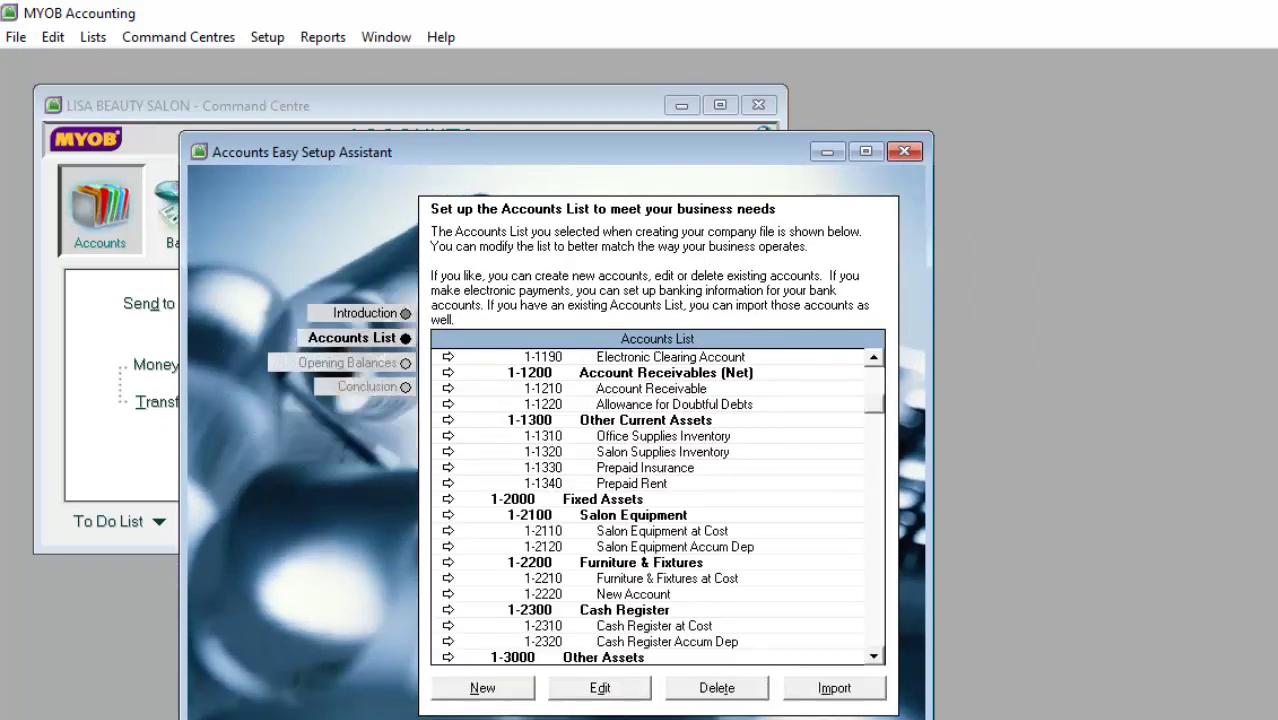
# - Rename account 1-2220 as Furniture & Fixtures Accum Dep
pyautogui.click(662, 594)
pyautogui.rightClick(662, 597)
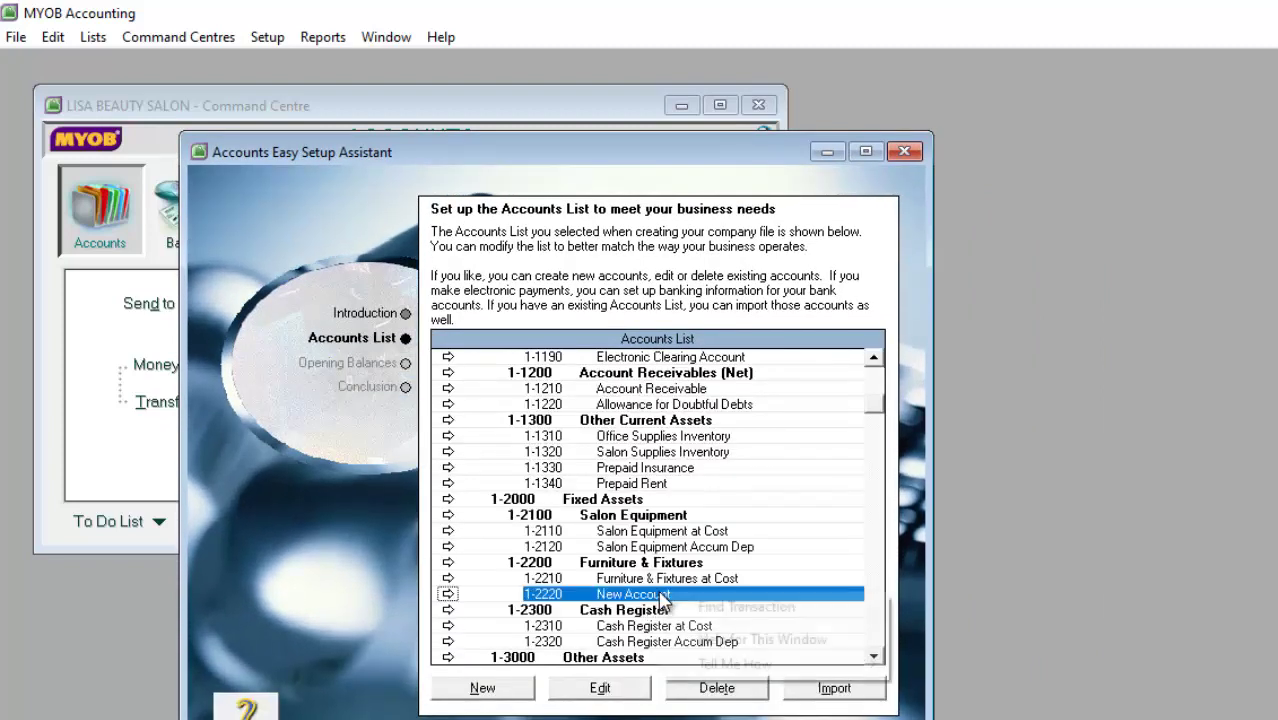
pyautogui.click(605, 690)
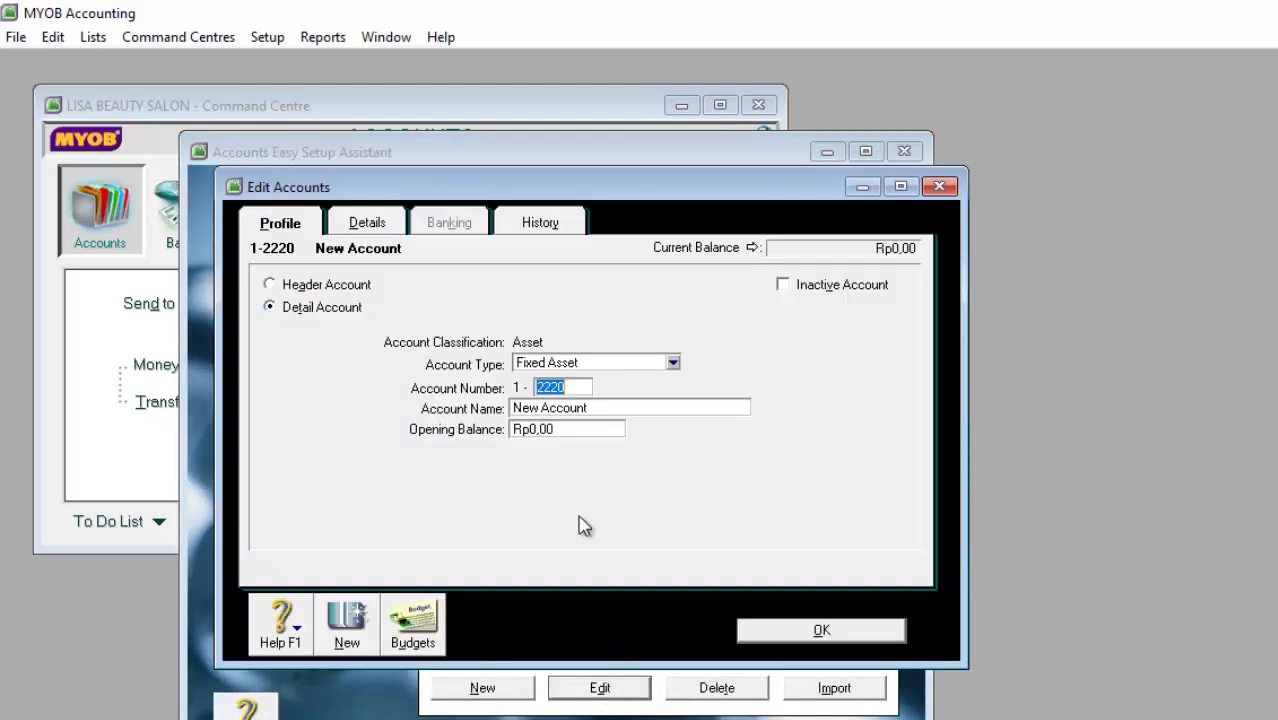
pyautogui.click(597, 409)
pyautogui.write('Furniu')
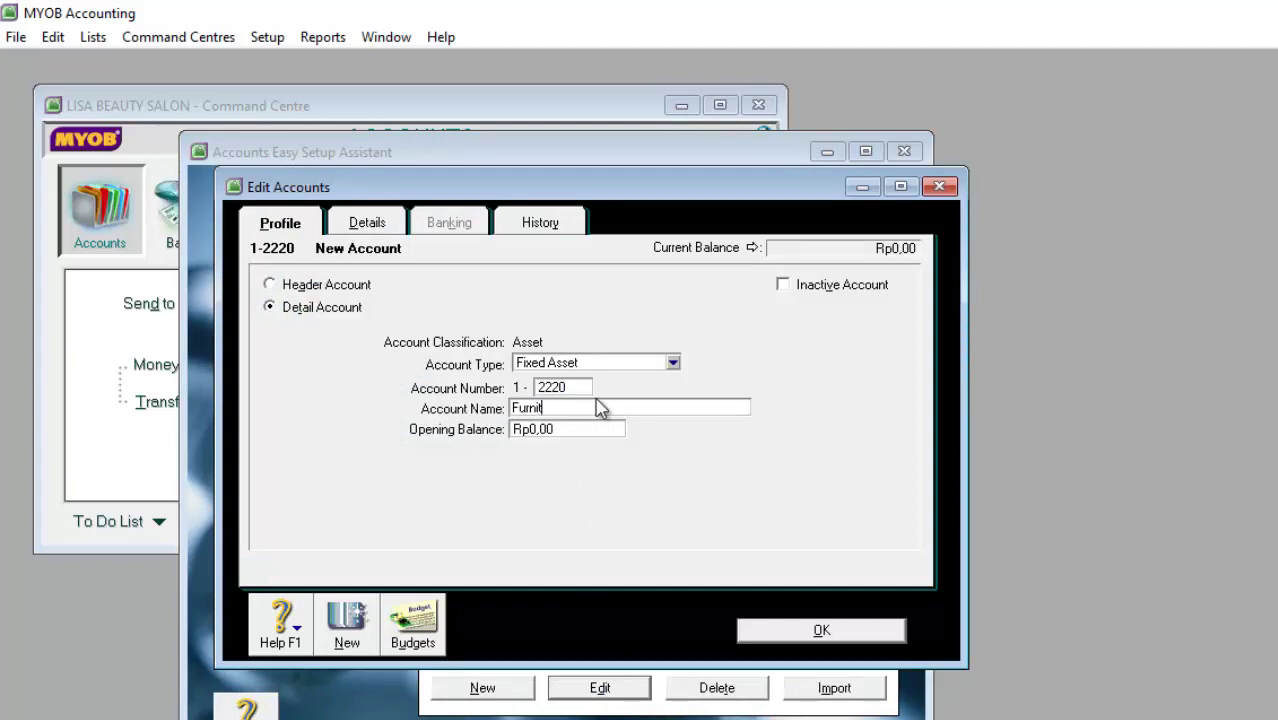
pyautogui.write('ure & Fixtures Accum Dep')
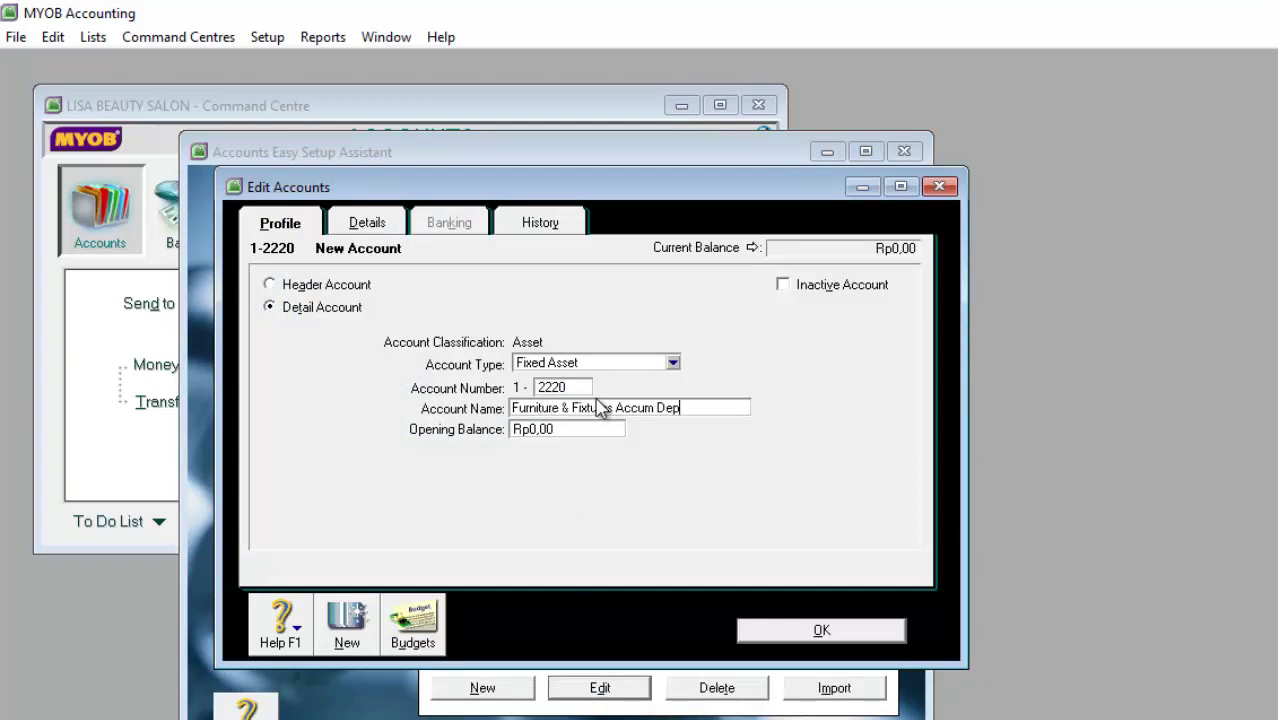
pyautogui.click(793, 624)
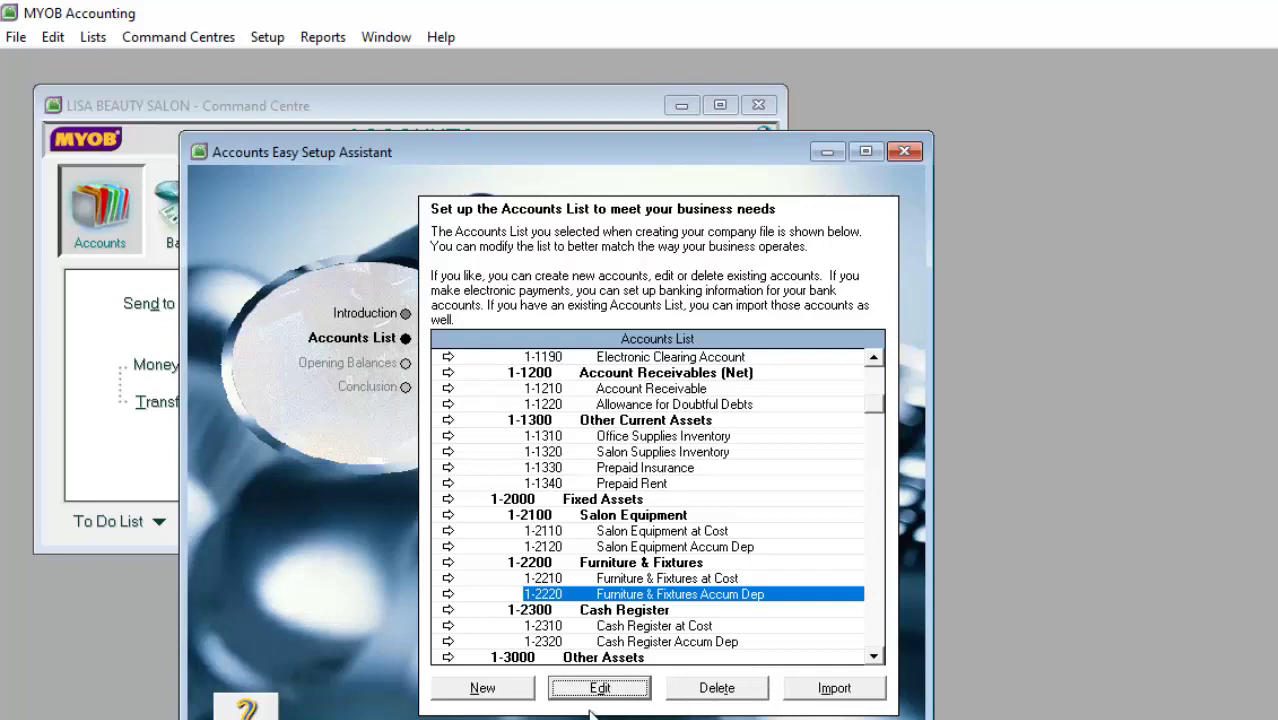
# - Minimize both setup assistant windows and enter the opening balance for Furniture & Fixtures Accum Dep in Account Opening Balances
pyautogui.click(827, 151)
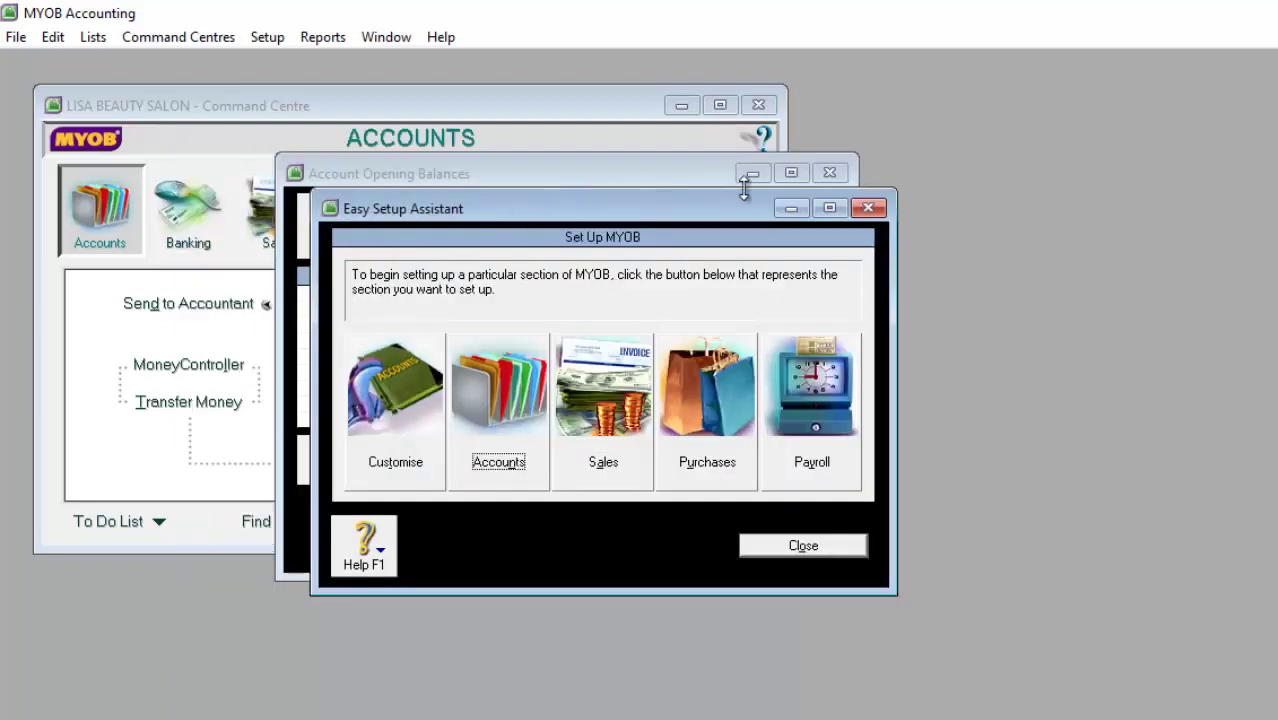
pyautogui.click(791, 208)
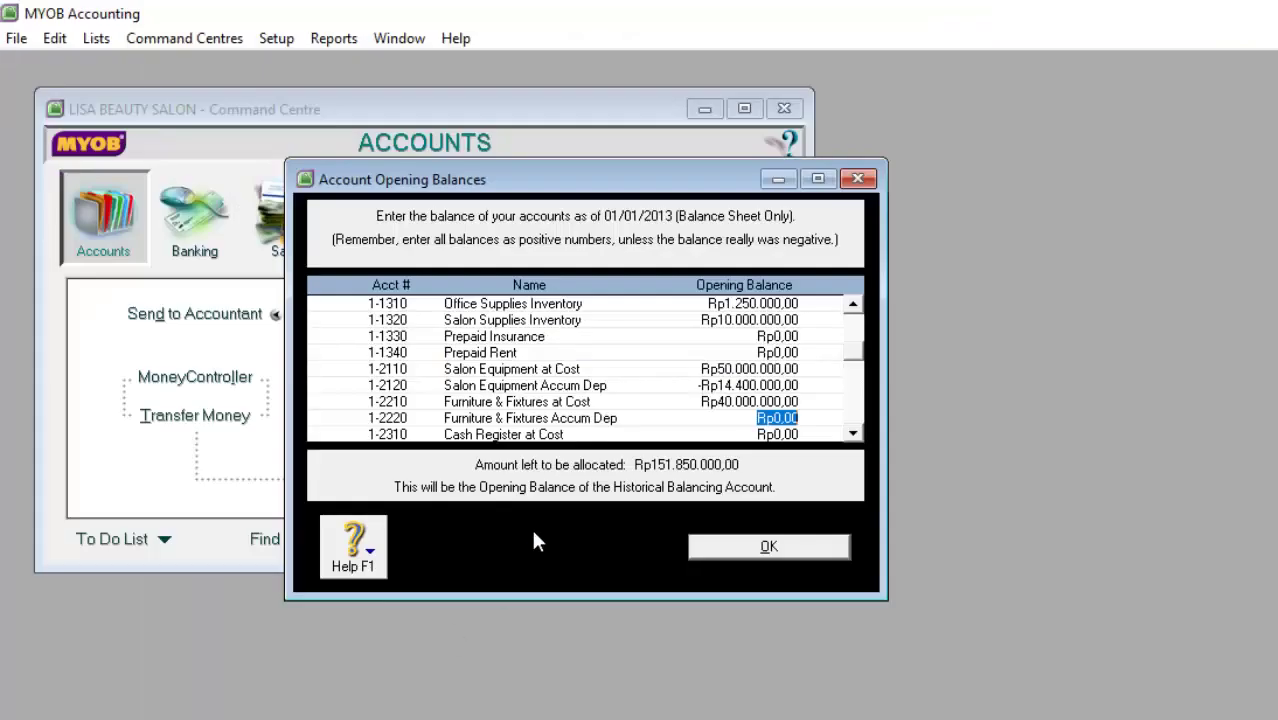
pyautogui.write('1')
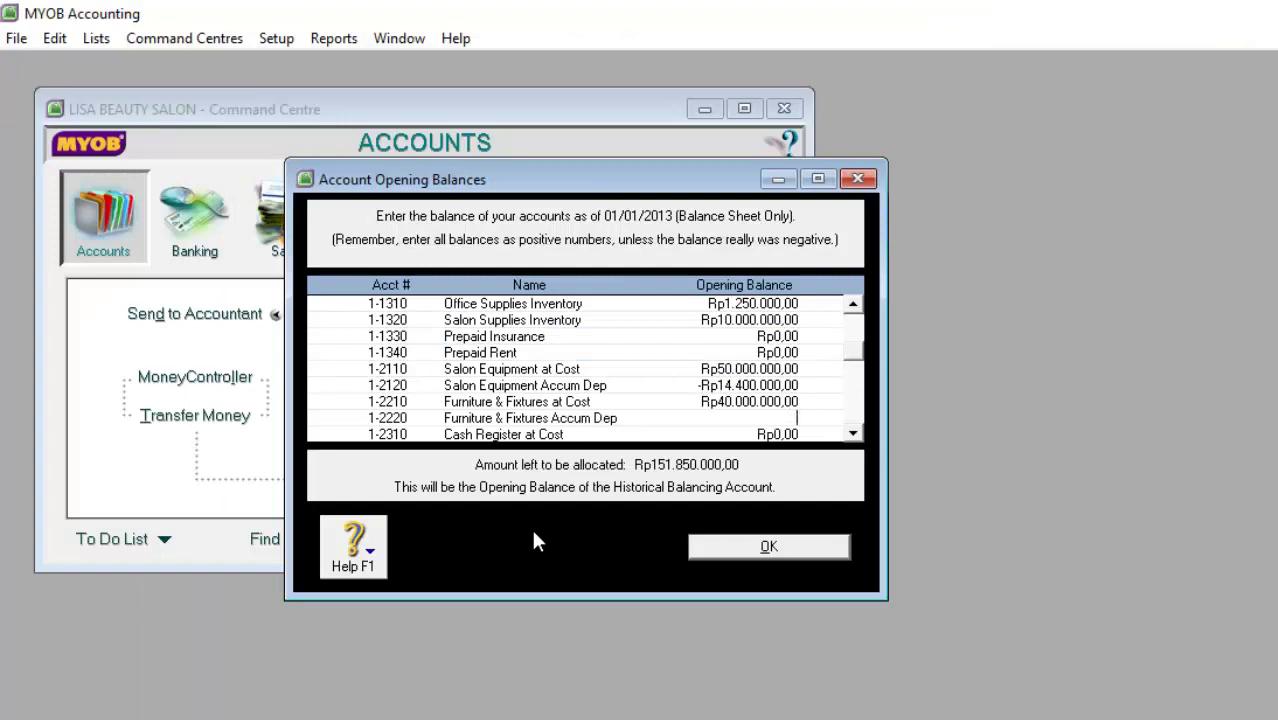